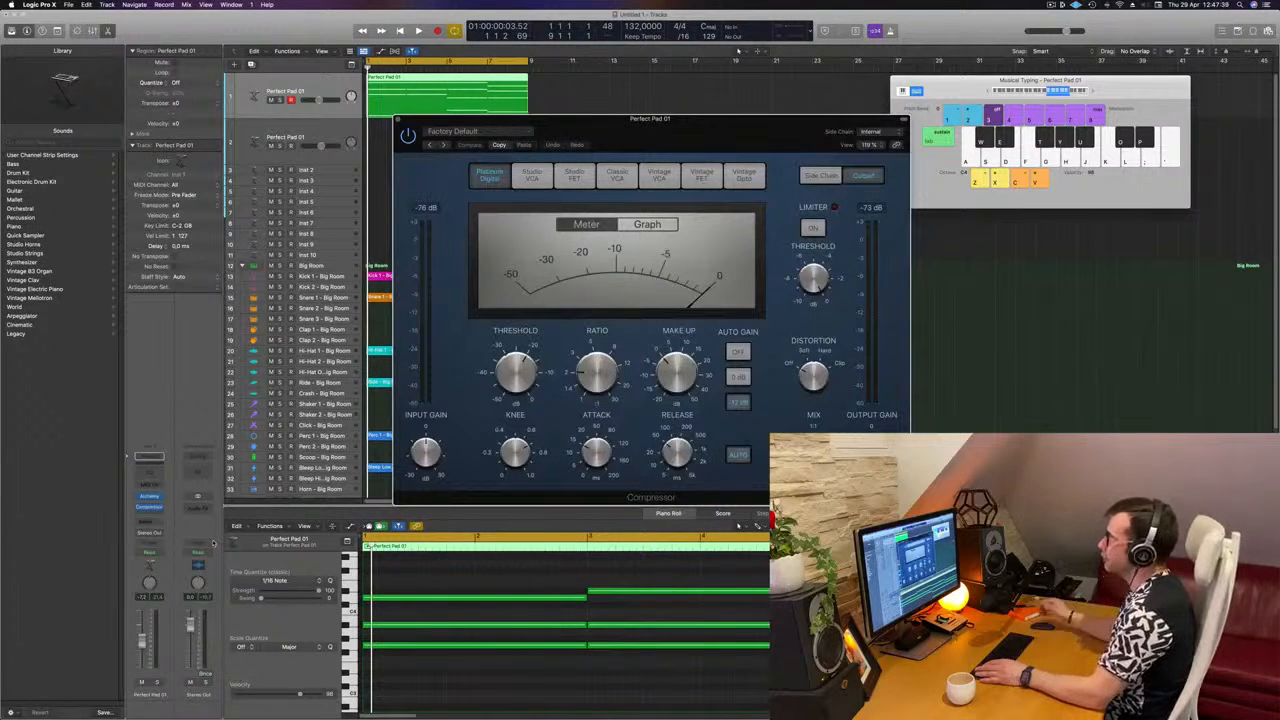
Step: Set the compressor's side chain source on the Perfect Pad 01 track to Kick 1 - Big Room (Inst 11)
drag(738, 132, 637, 136)
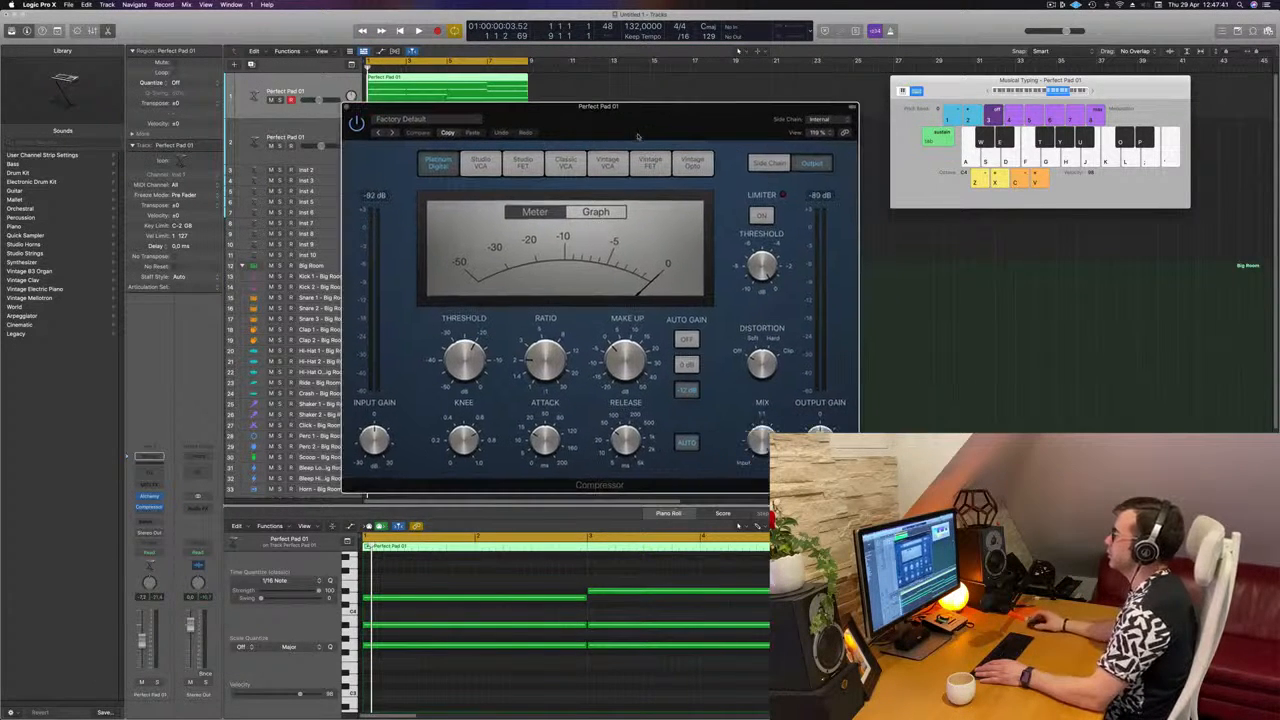
click(820, 119)
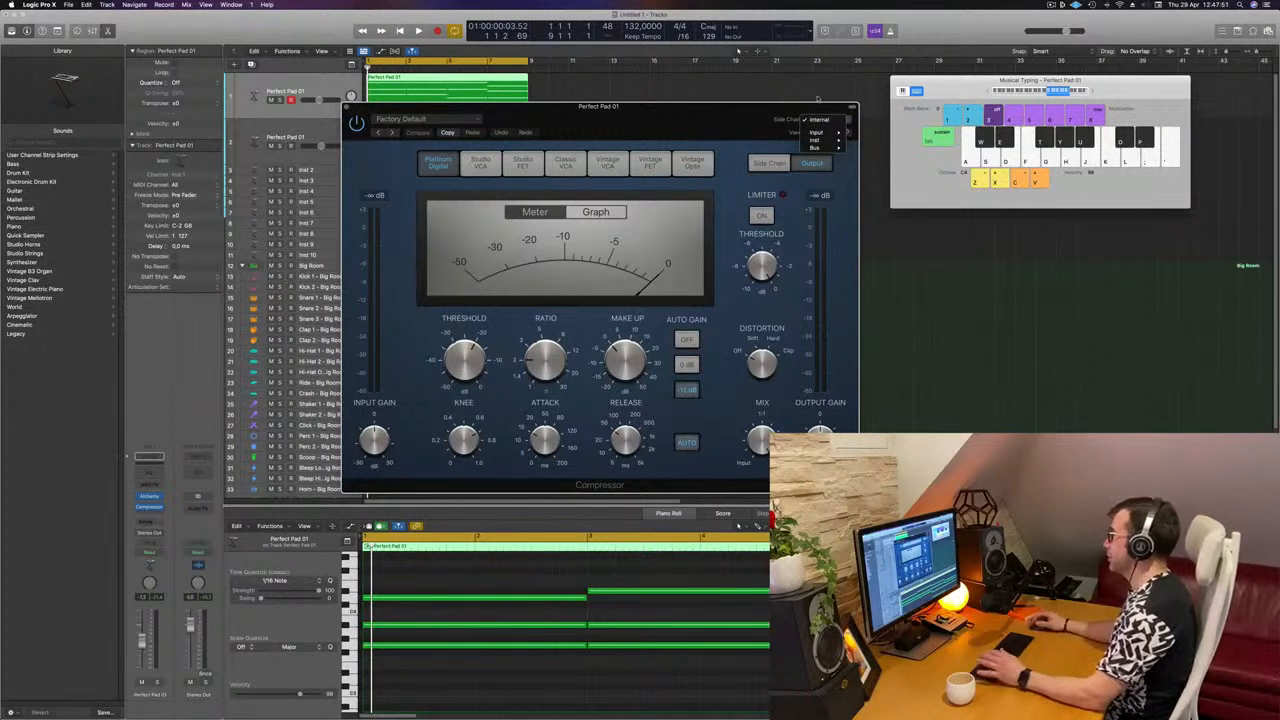
mouse_move(829, 140)
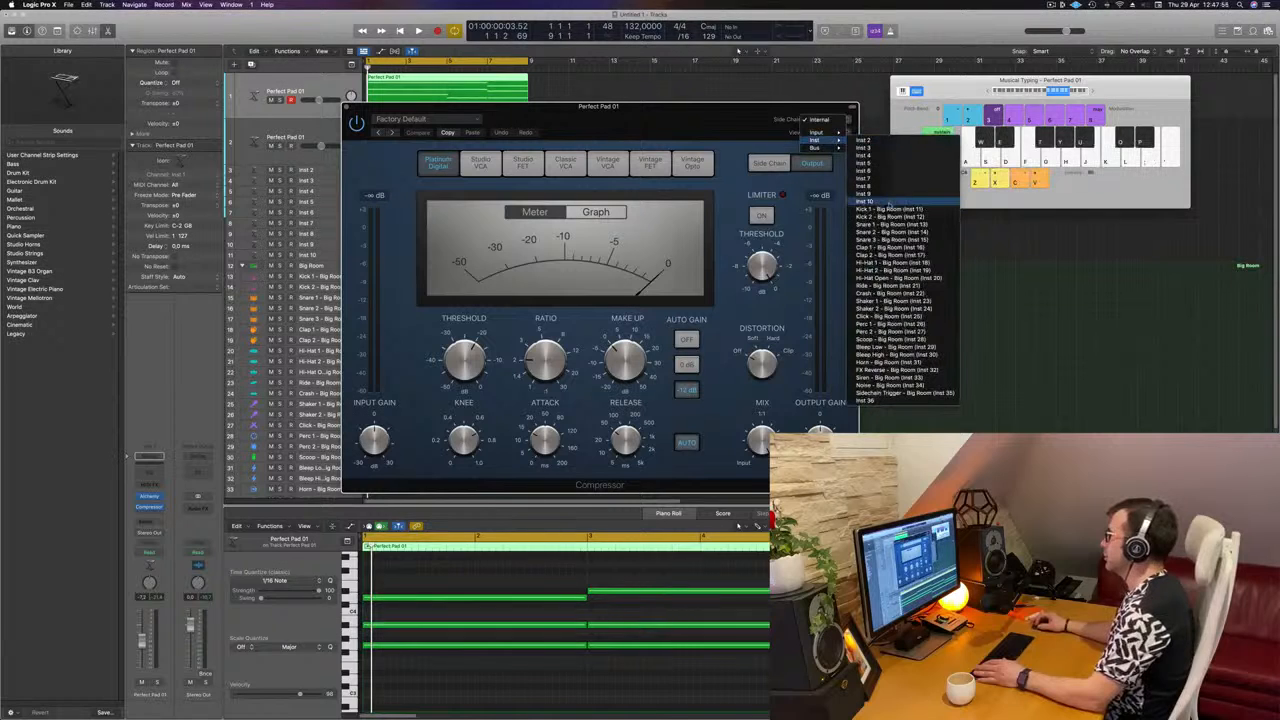
click(890, 209)
Step: During playback, set the compressor's make-up gain to 0.0 dB, ratio to 3.6:1 and threshold to about -16 dB
drag(730, 119, 970, 117)
key(space)
drag(865, 438, 865, 472)
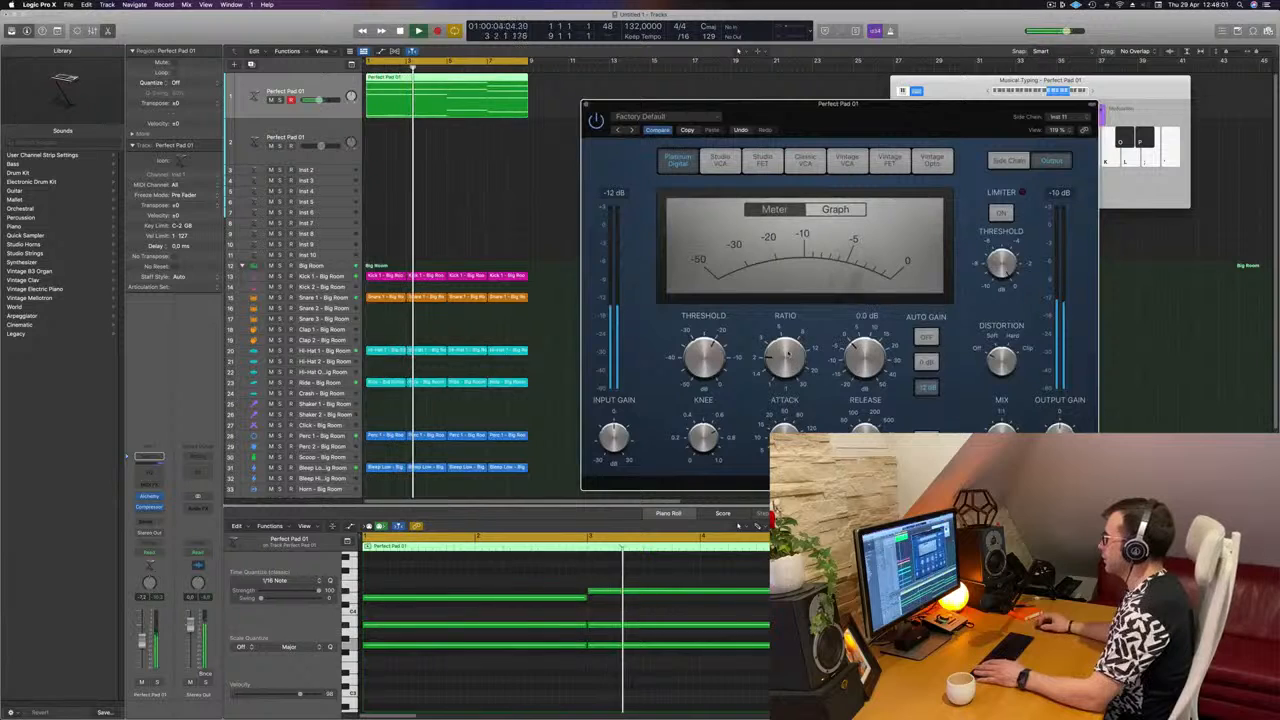
drag(788, 353, 795, 327)
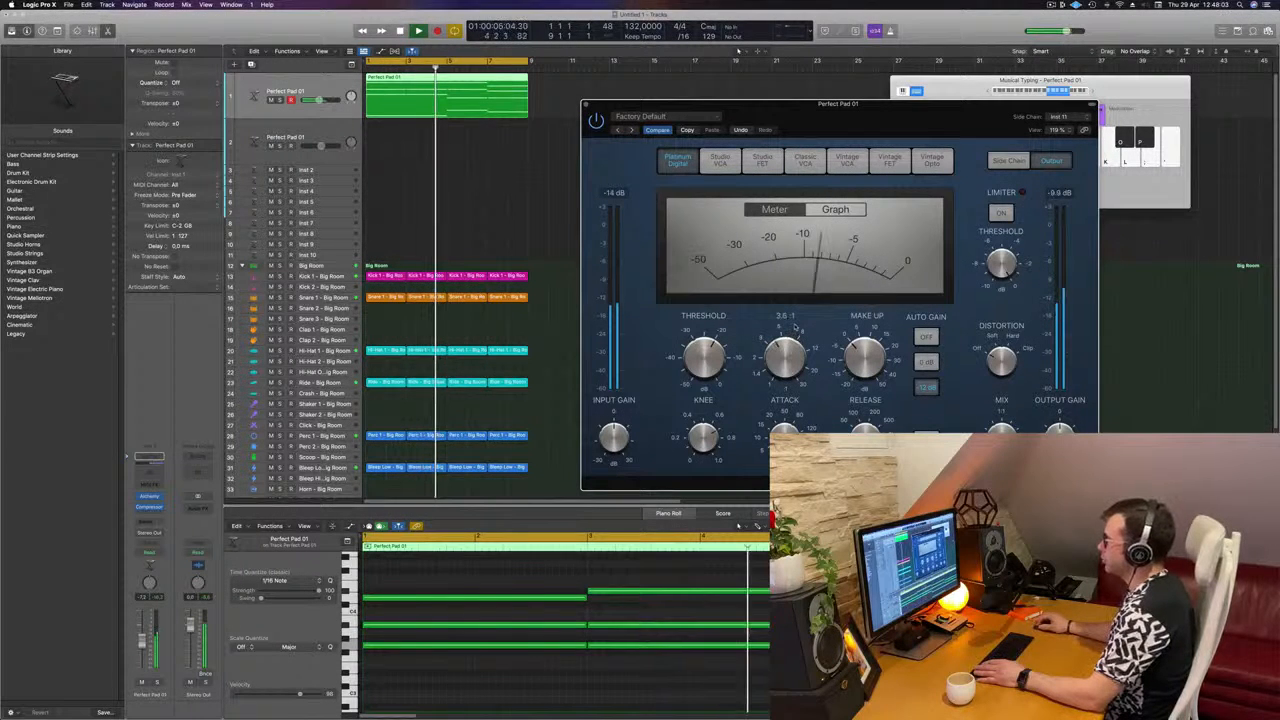
drag(706, 358, 718, 345)
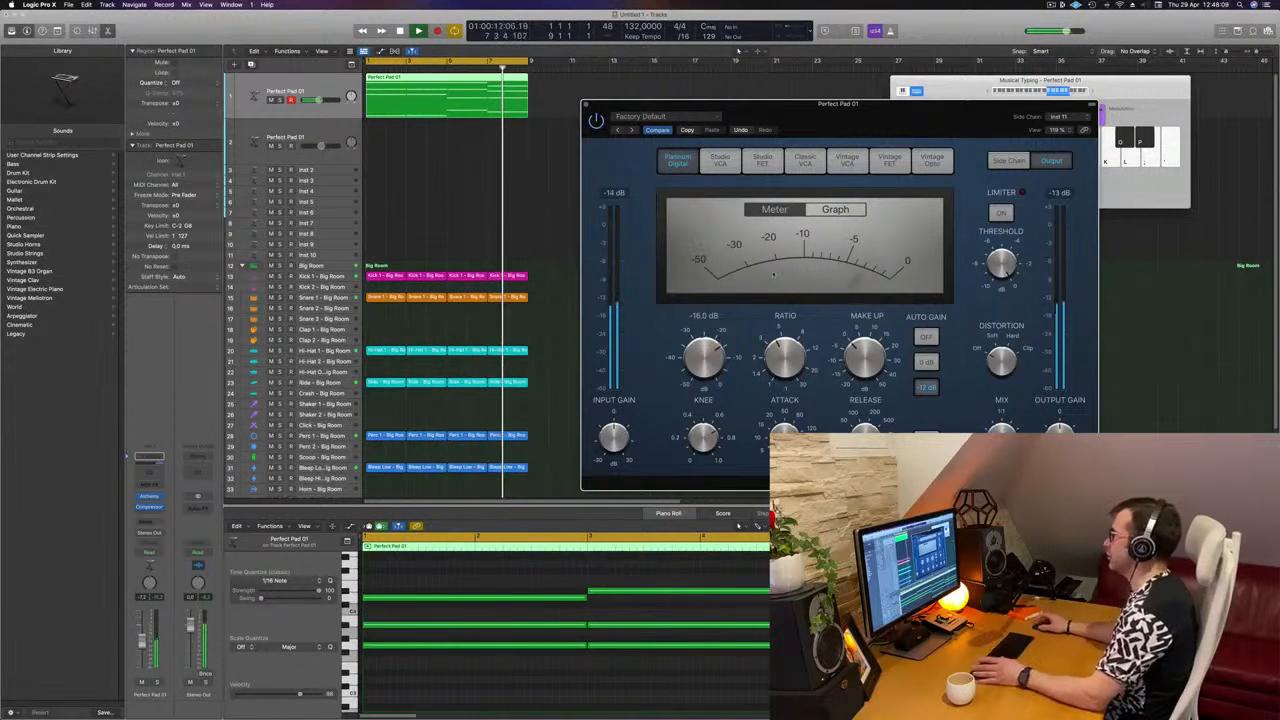
Step: Play the loop from the start to listen to the sidechained pad, and close the compressor
drag(911, 128, 841, 136)
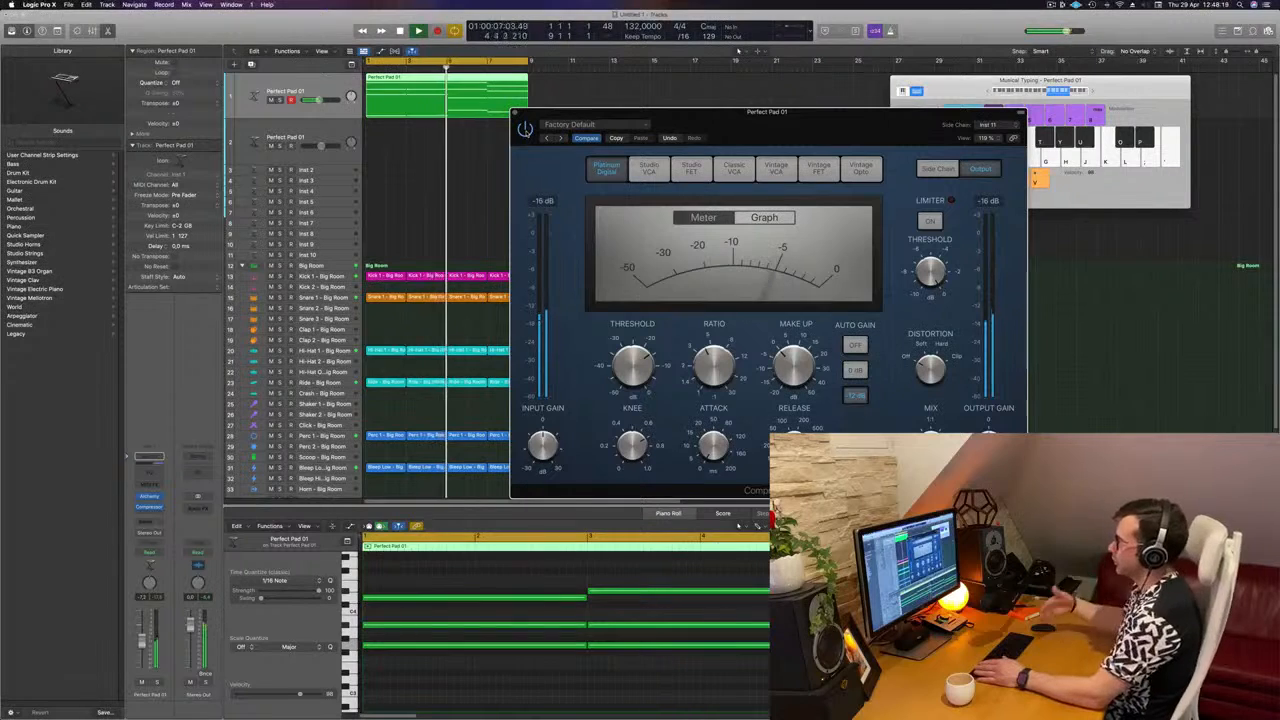
drag(533, 112, 525, 112)
key(Return)
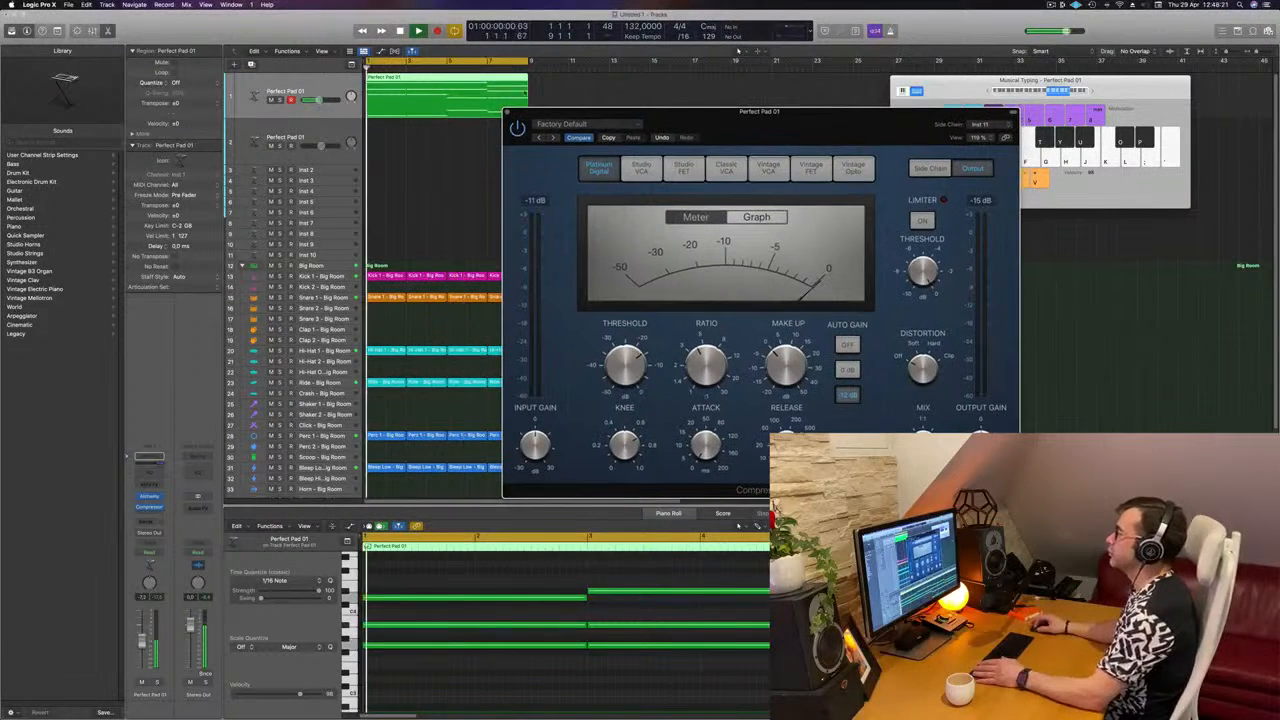
click(507, 112)
key(Return)
key(space)
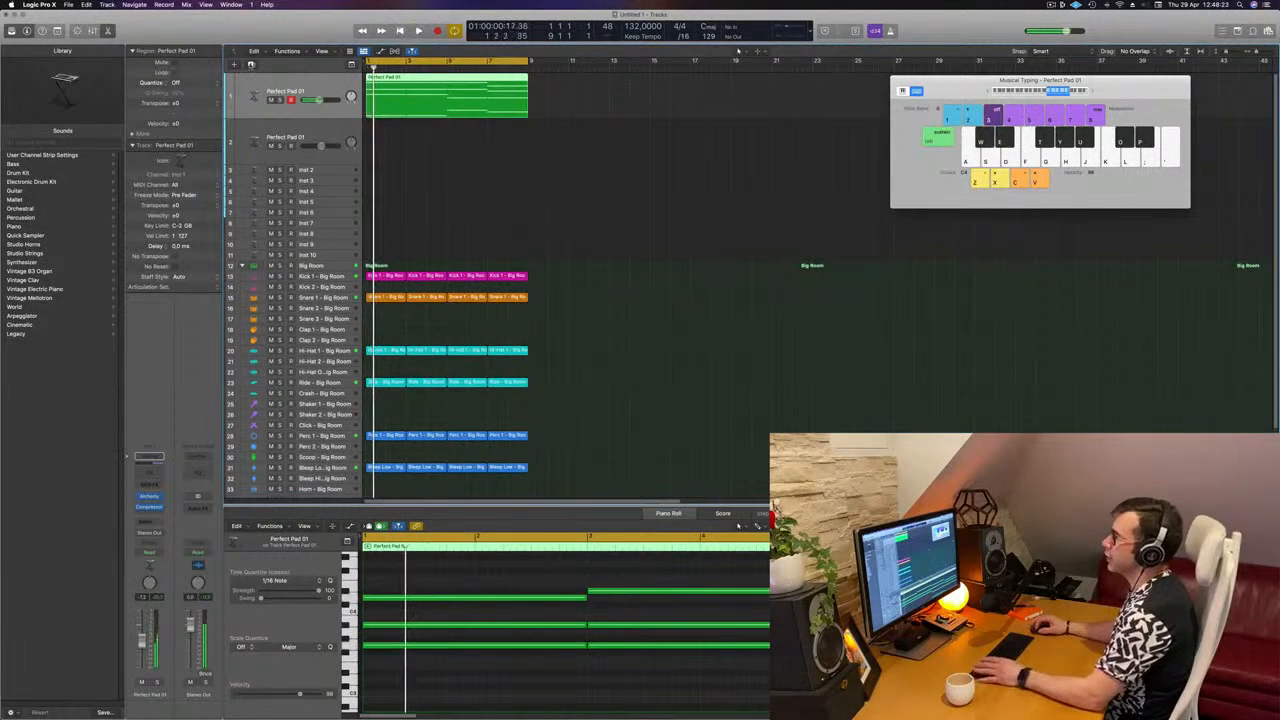
Step: Duplicate the Perfect Pad 01 track with its settings and copy the pad region onto the new track
key(space)
click(251, 65)
key(space)
key(space)
drag(426, 98, 428, 144)
Step: Stop playback and delete the upper chord notes in the copied region, leaving only the lowest note of each chord
key(space)
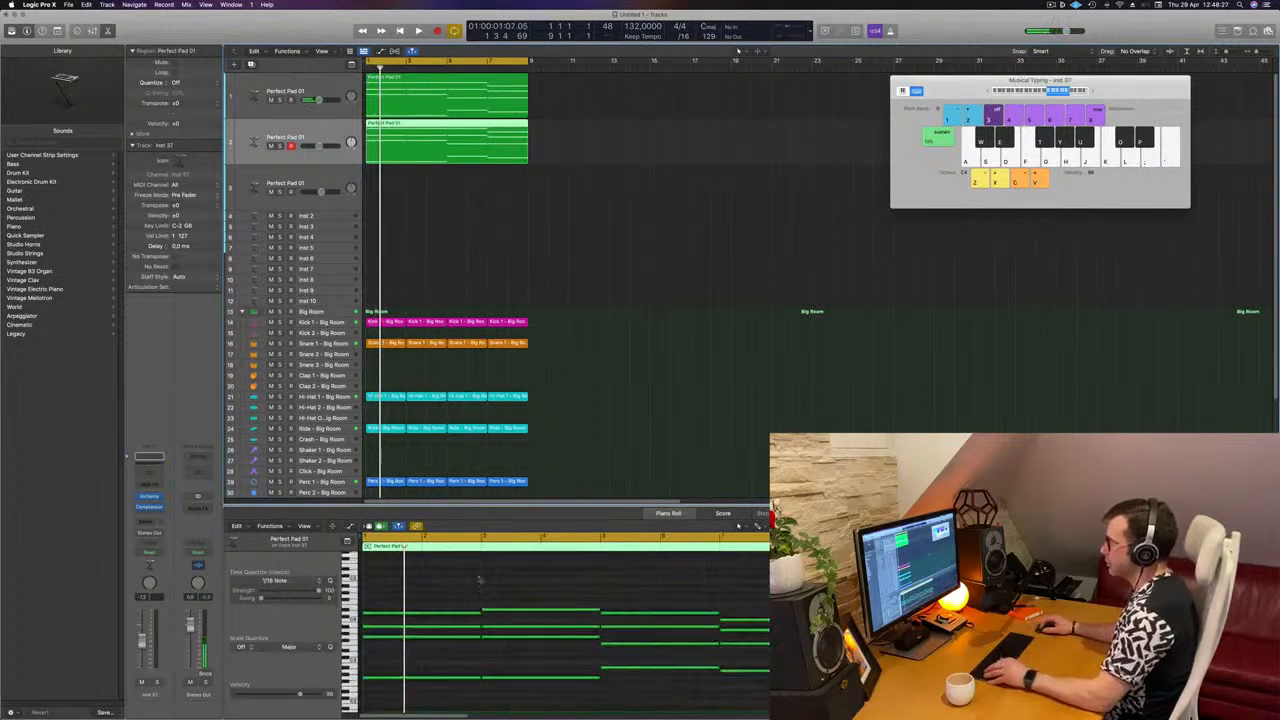
drag(479, 579, 766, 652)
key(Delete)
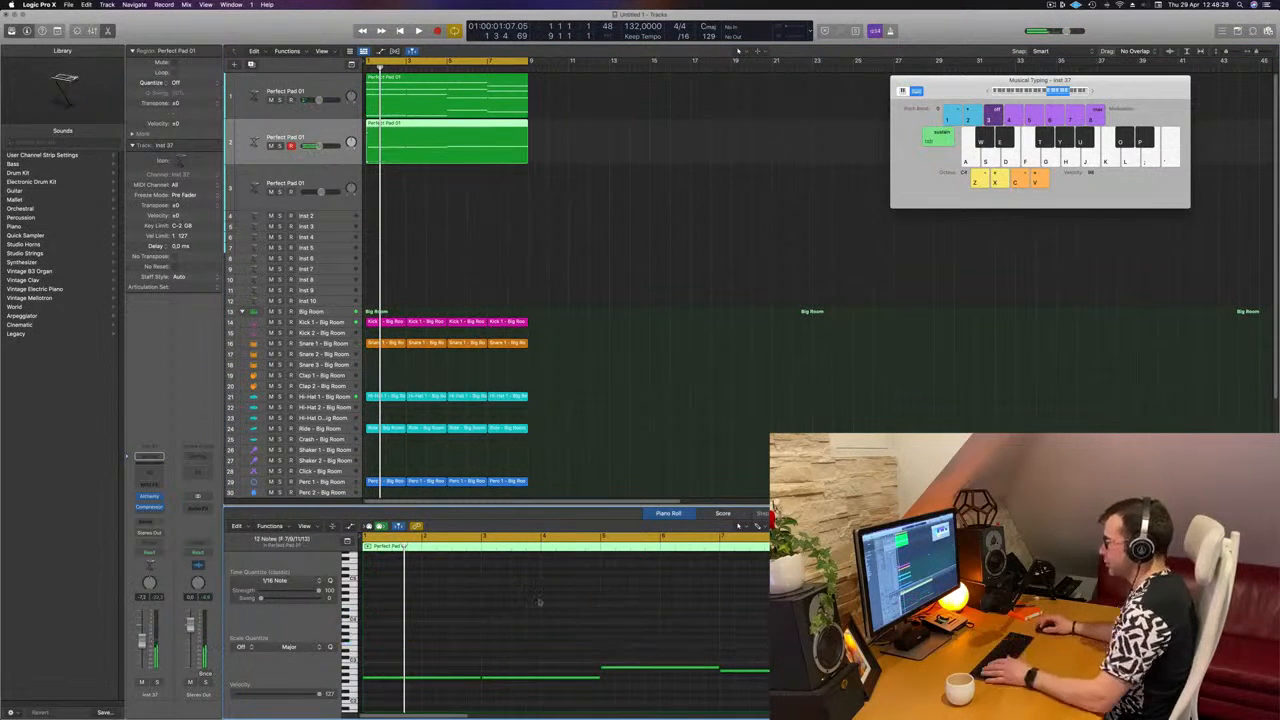
Step: Select the four remaining low notes in the copied region and shorten them all to brief stabs
drag(434, 643, 768, 706)
key(super+Right)
key(super+Right)
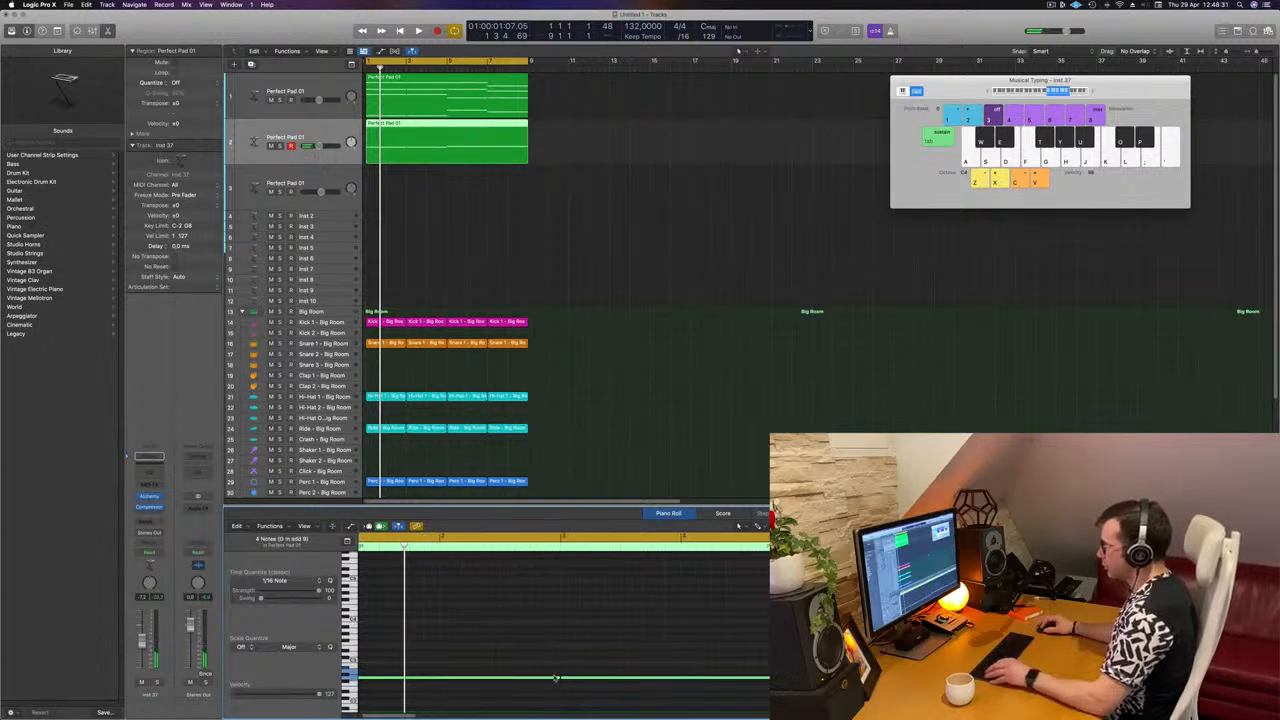
drag(558, 677, 378, 681)
scroll(527, 684, left, 2)
key(super+Right)
key(super+Right)
scroll(482, 680, left, 2)
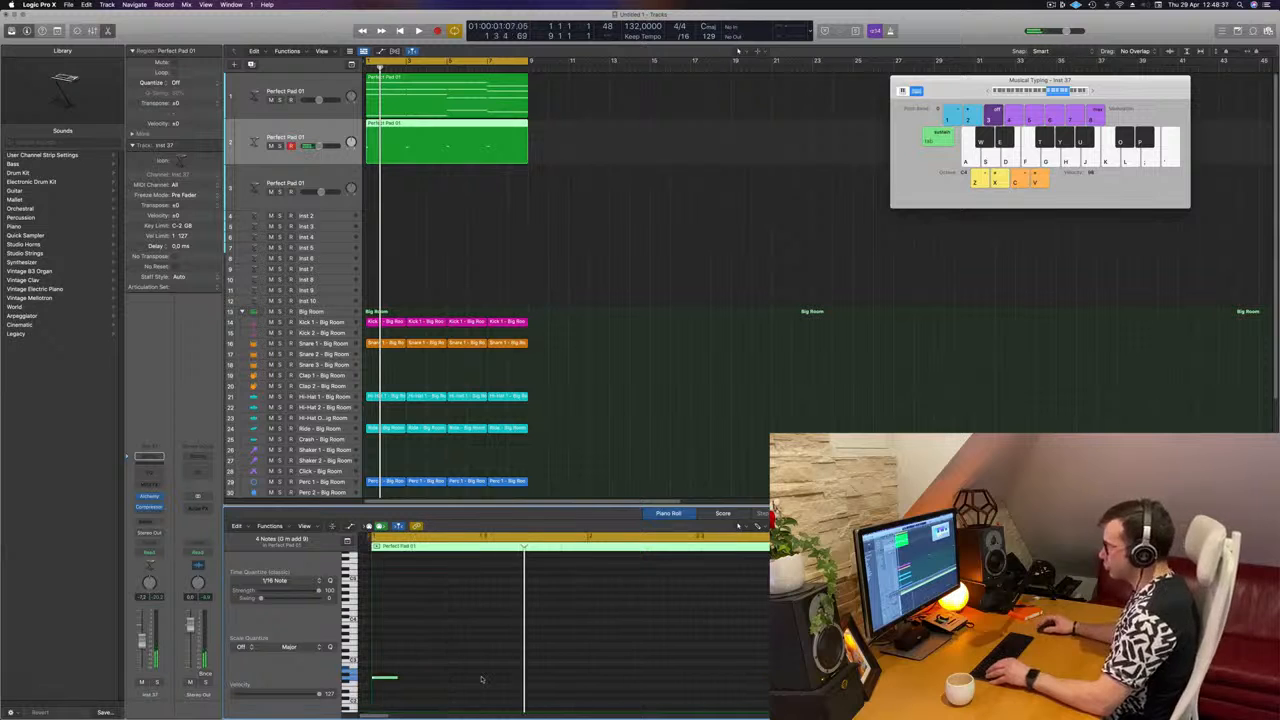
key(space)
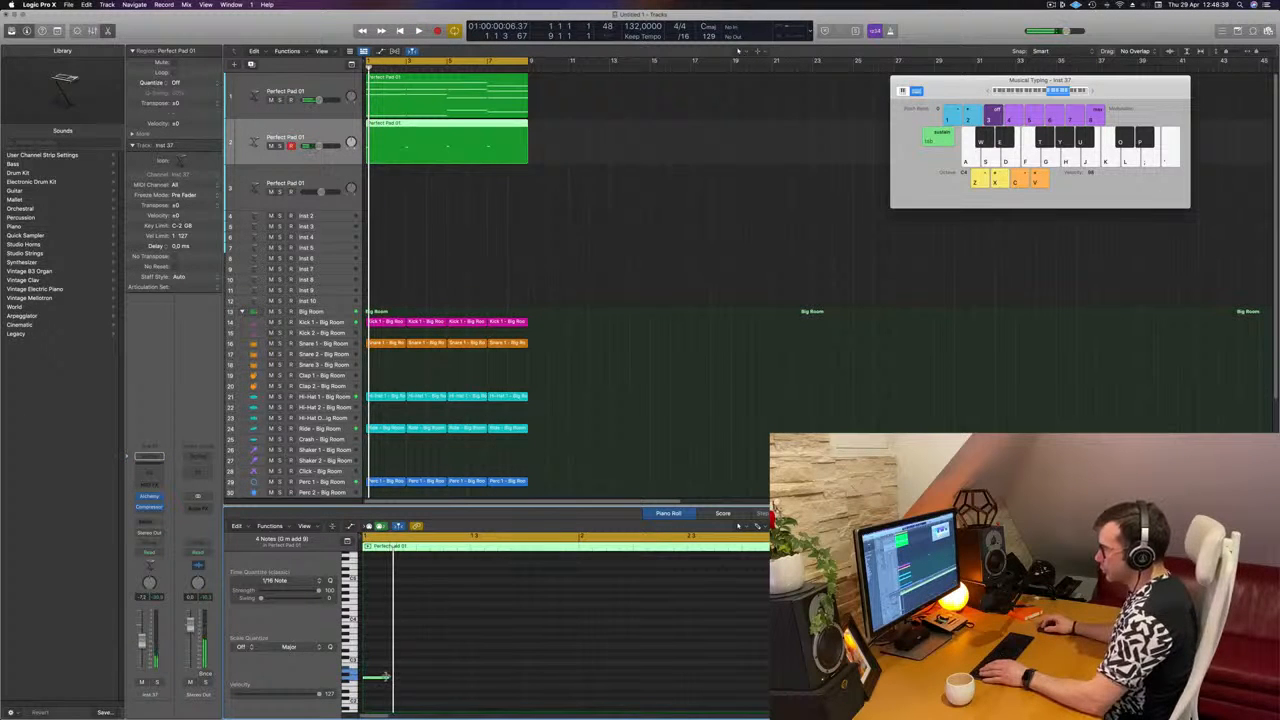
drag(386, 677, 379, 680)
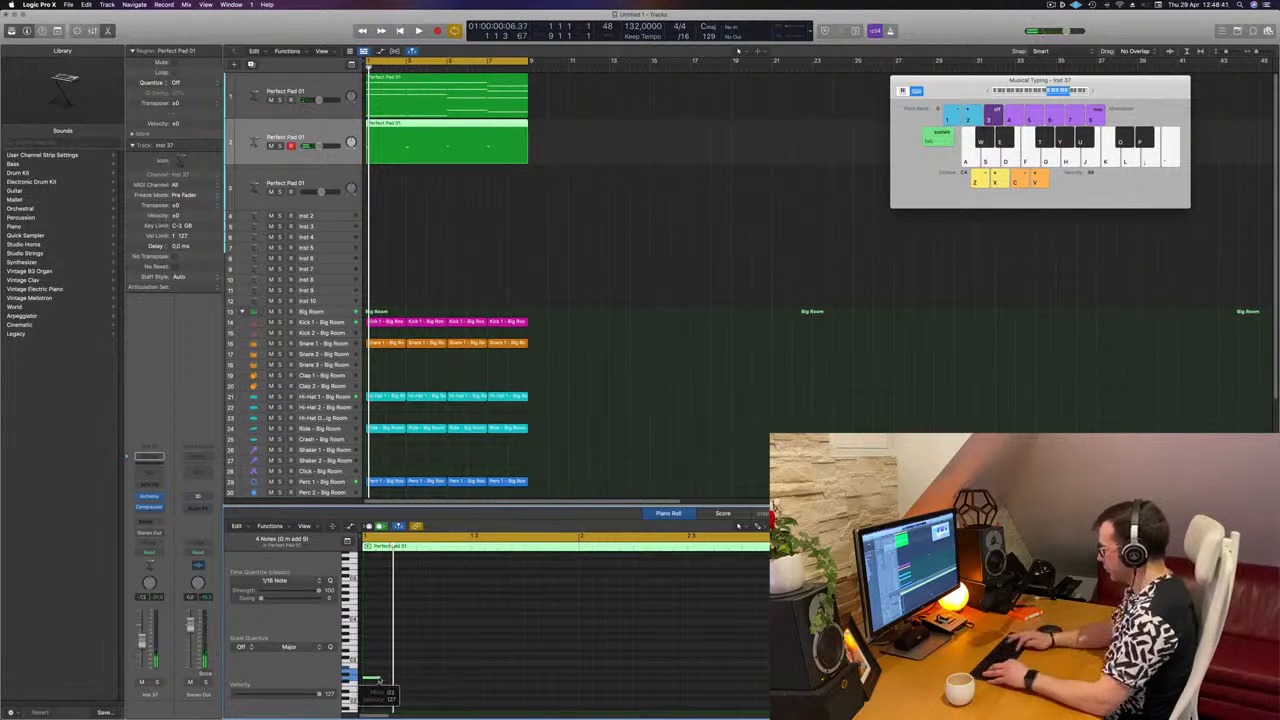
Step: Transpose the four short notes down one octave and play them back
key(alt+shift+Down)
scroll(476, 629, down, 3)
key(space)
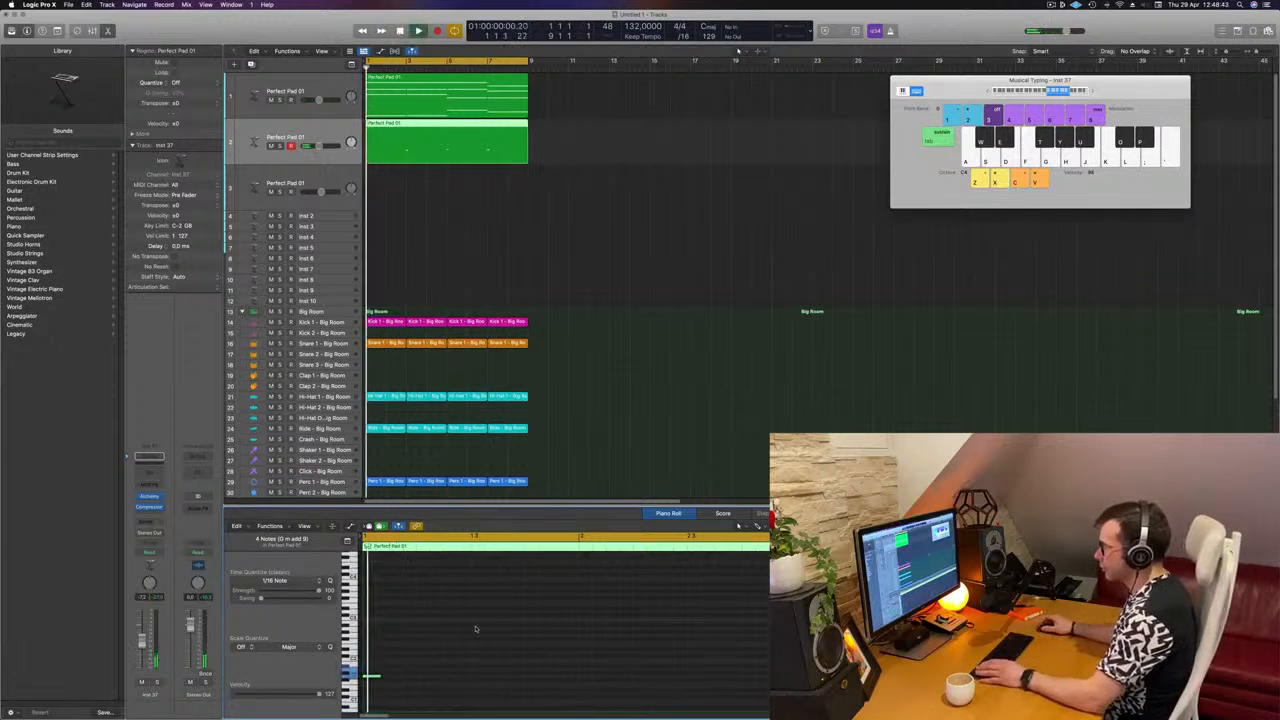
Step: Copy the short notes twice to build a four-note rhythm at the start of each chord, and play it back
drag(378, 670, 384, 670)
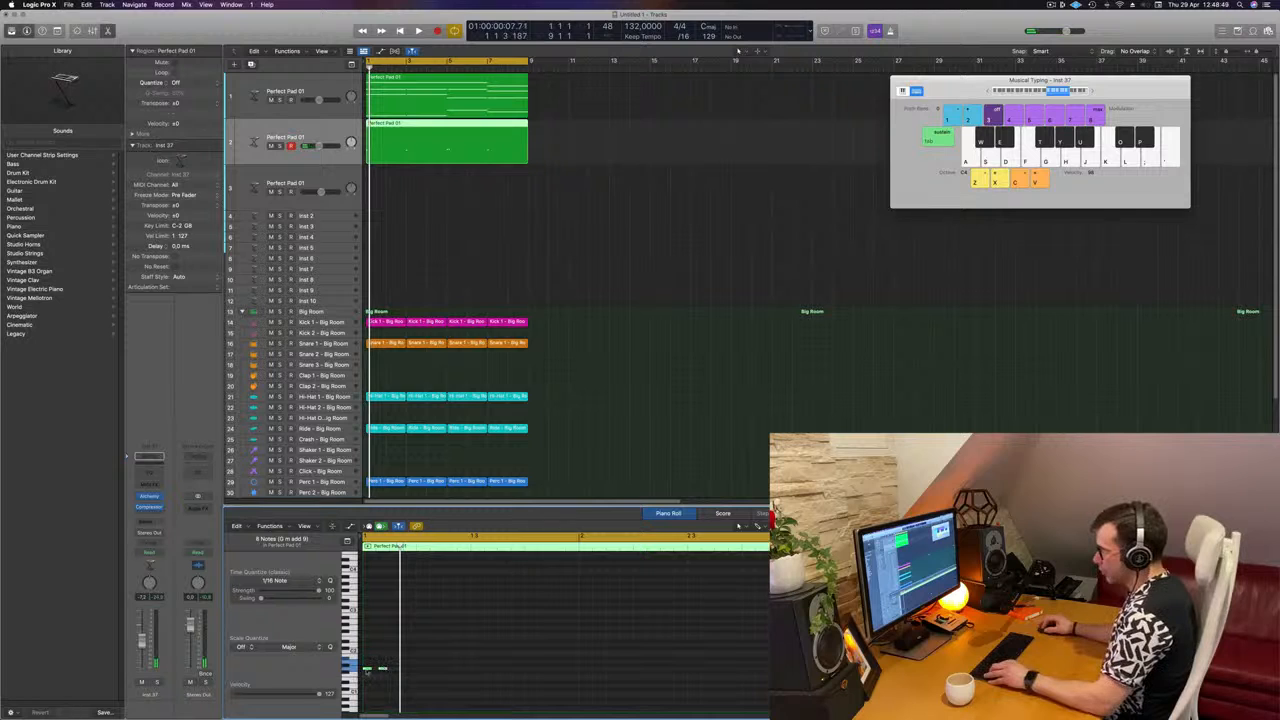
key(super+s)
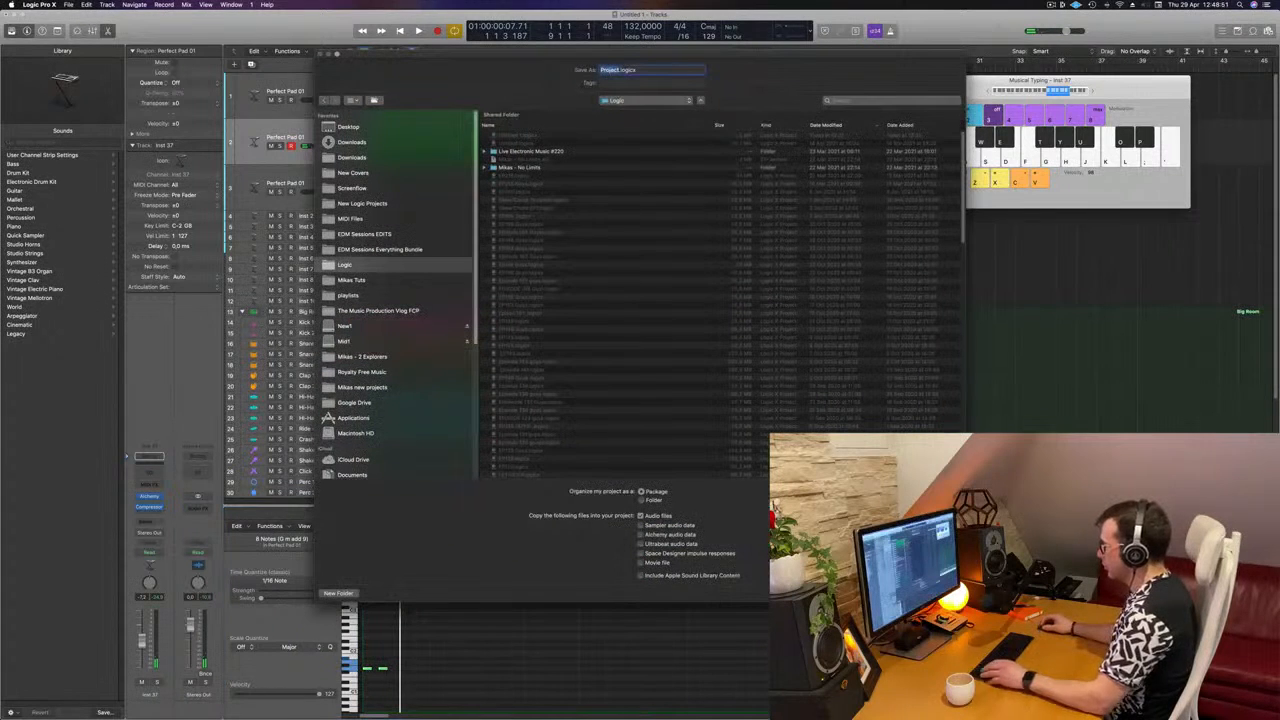
key(Escape)
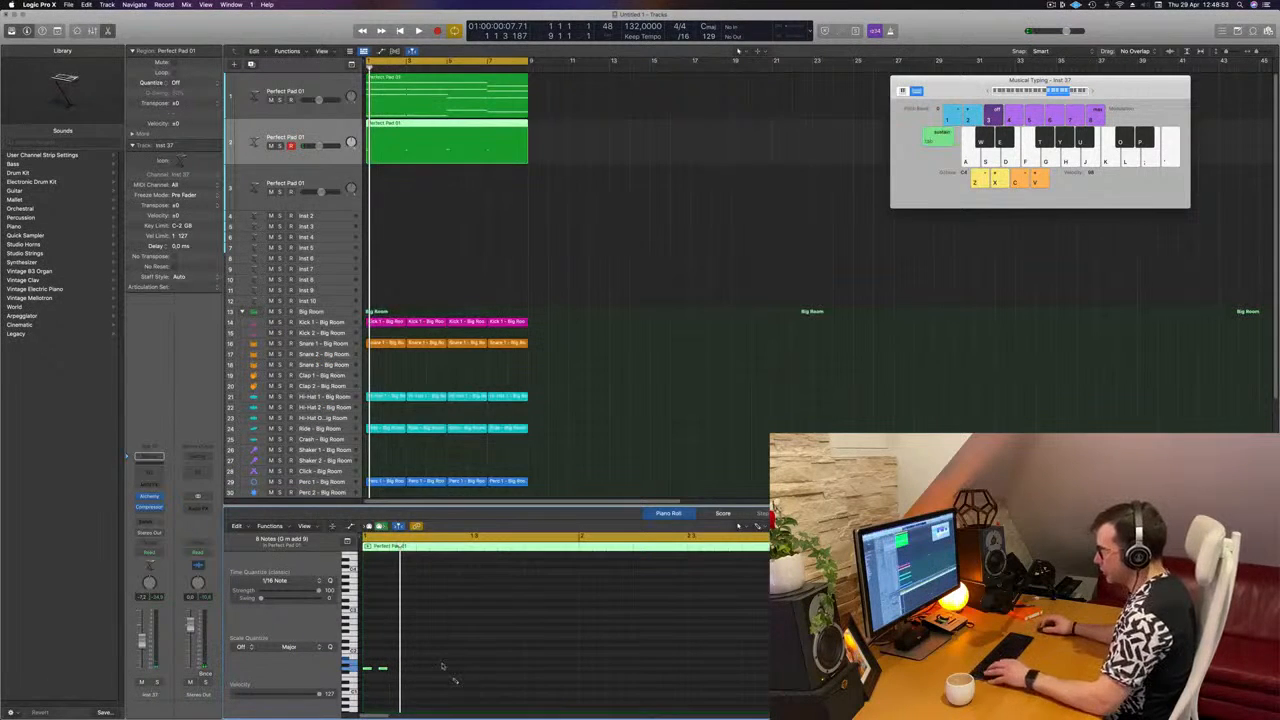
drag(369, 671, 411, 677)
key(space)
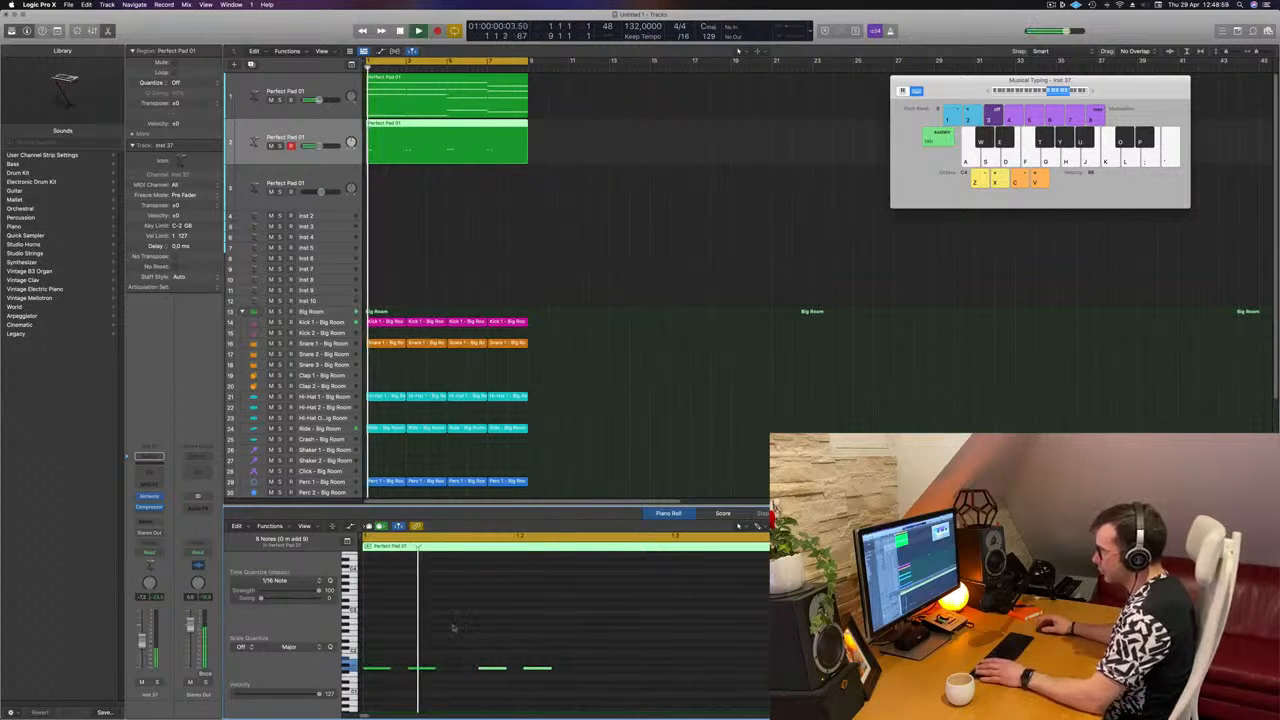
key(space)
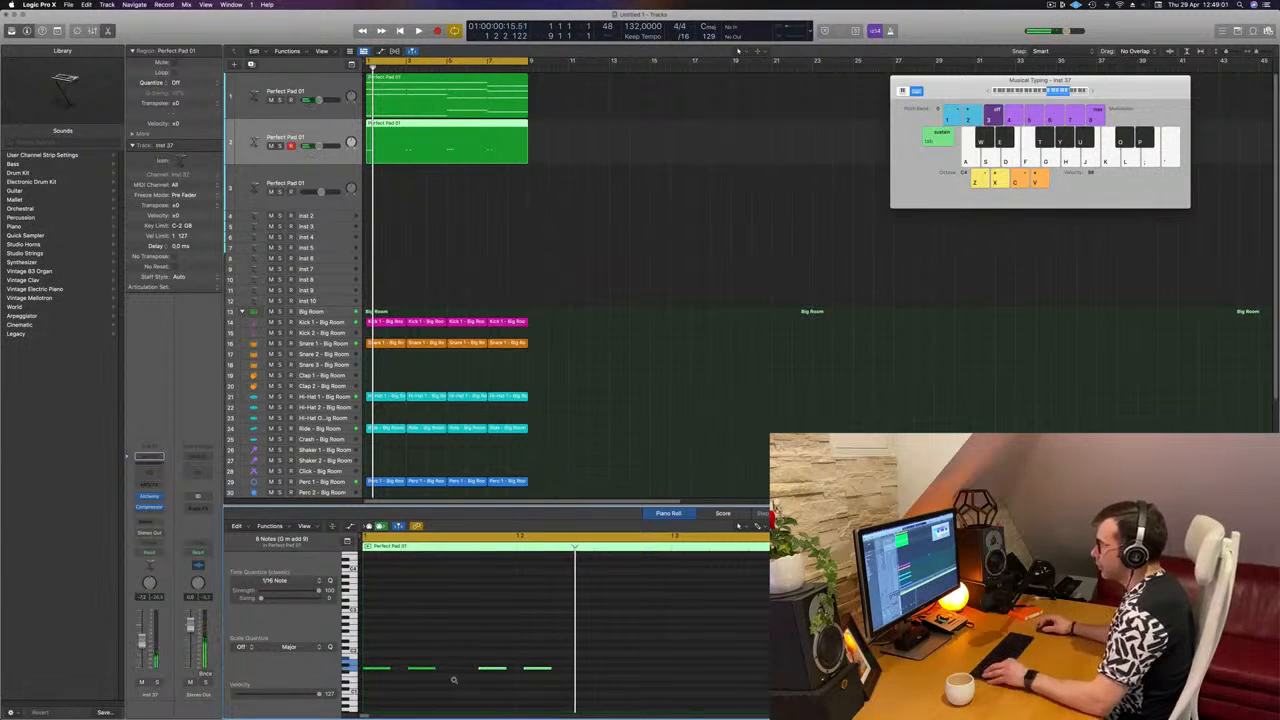
scroll(454, 680, left, 5)
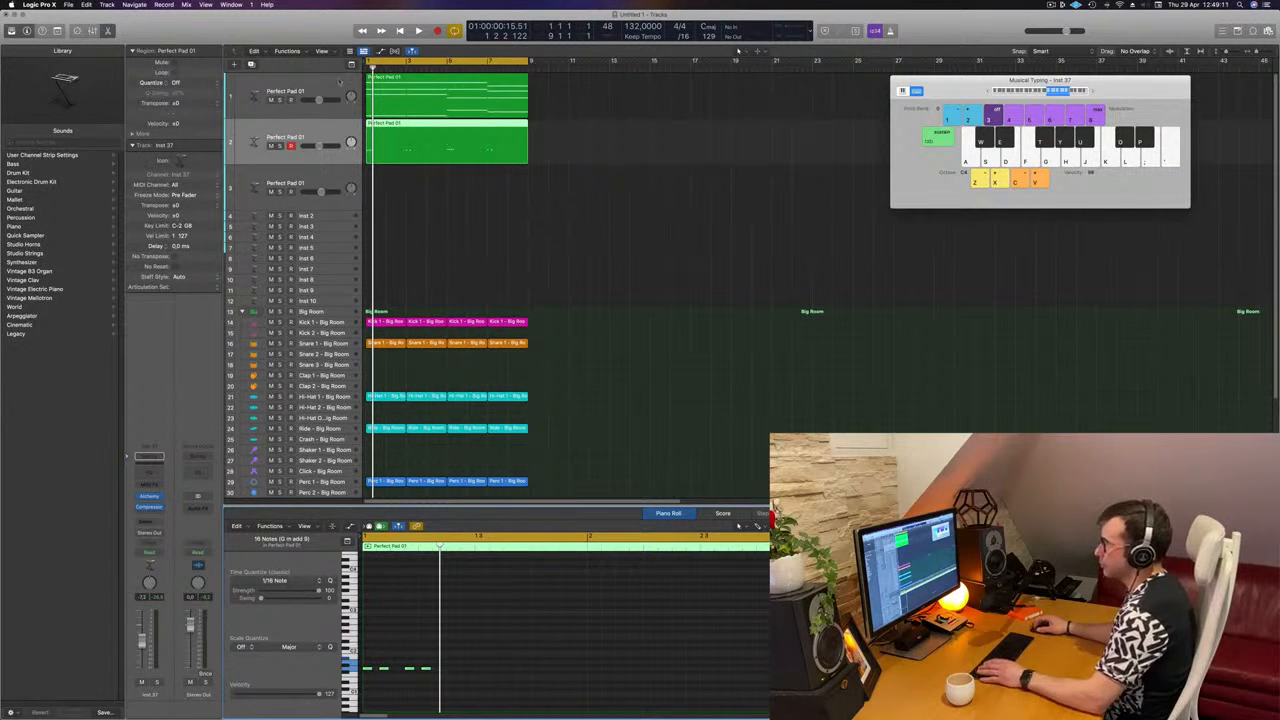
Step: Change the second track's Alchemy sound to the bass preset 70s Classic Synth Bass and audition it
click(304, 137)
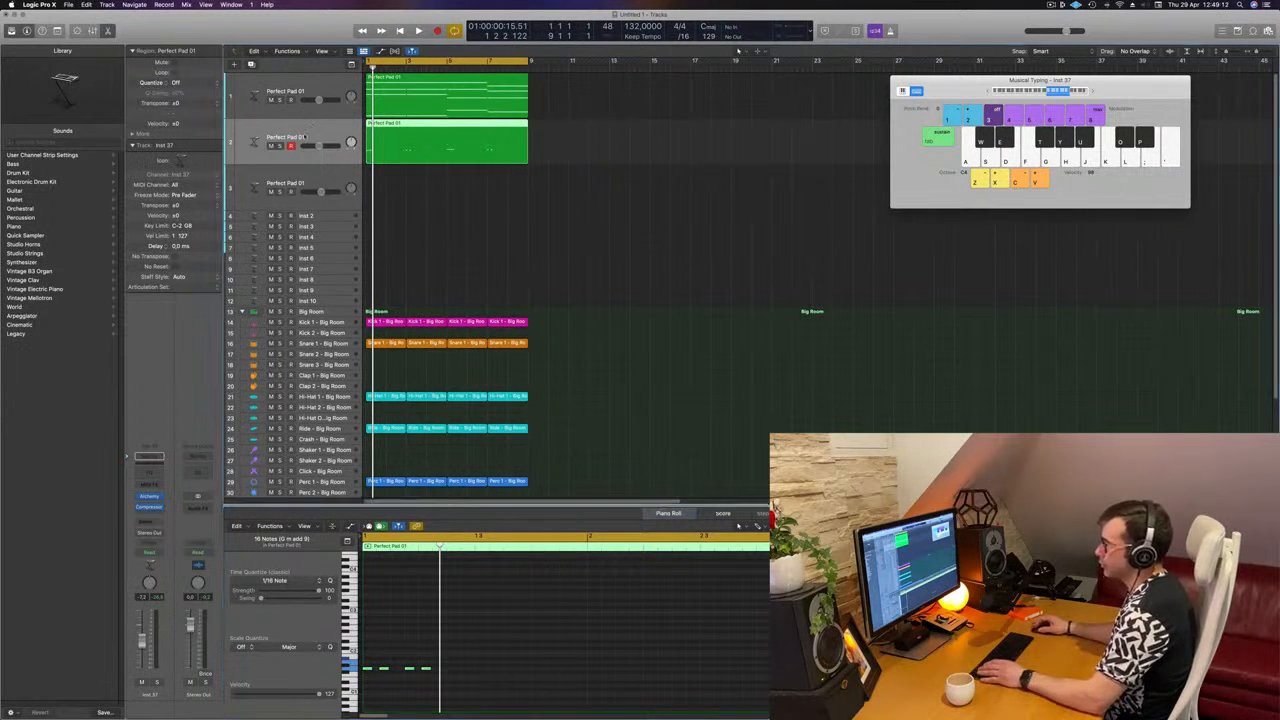
click(148, 496)
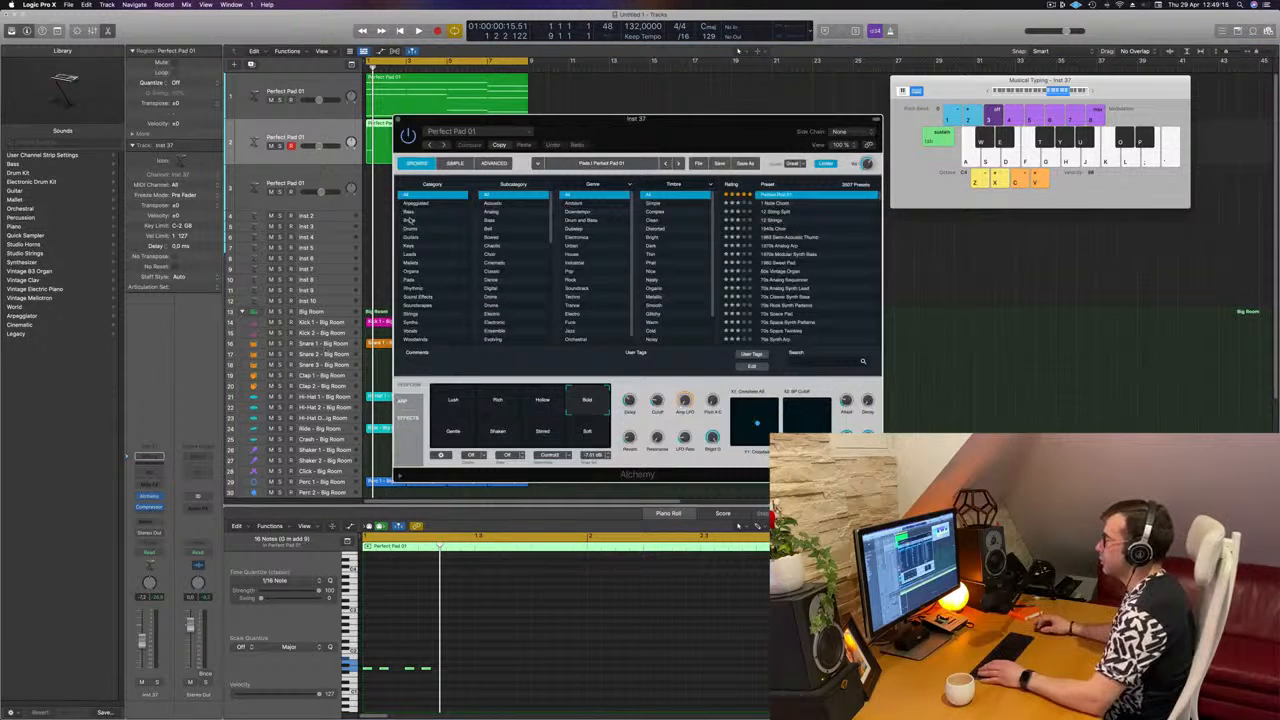
click(409, 212)
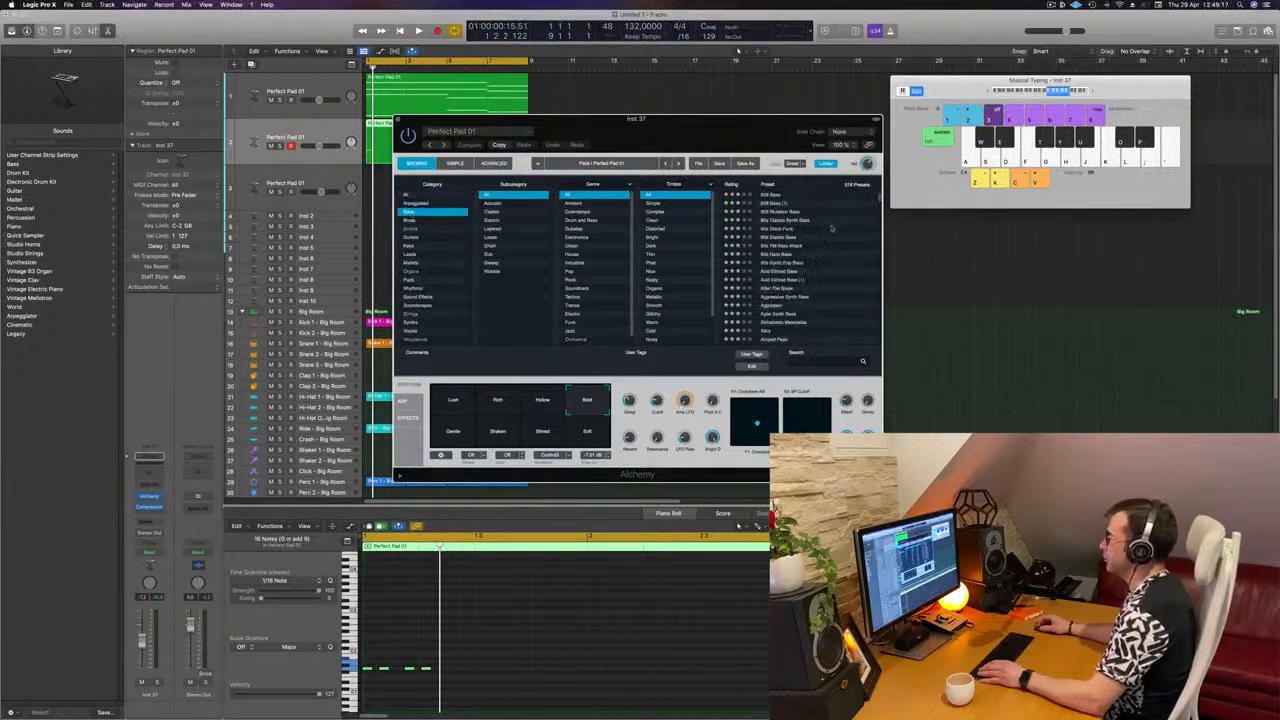
click(772, 196)
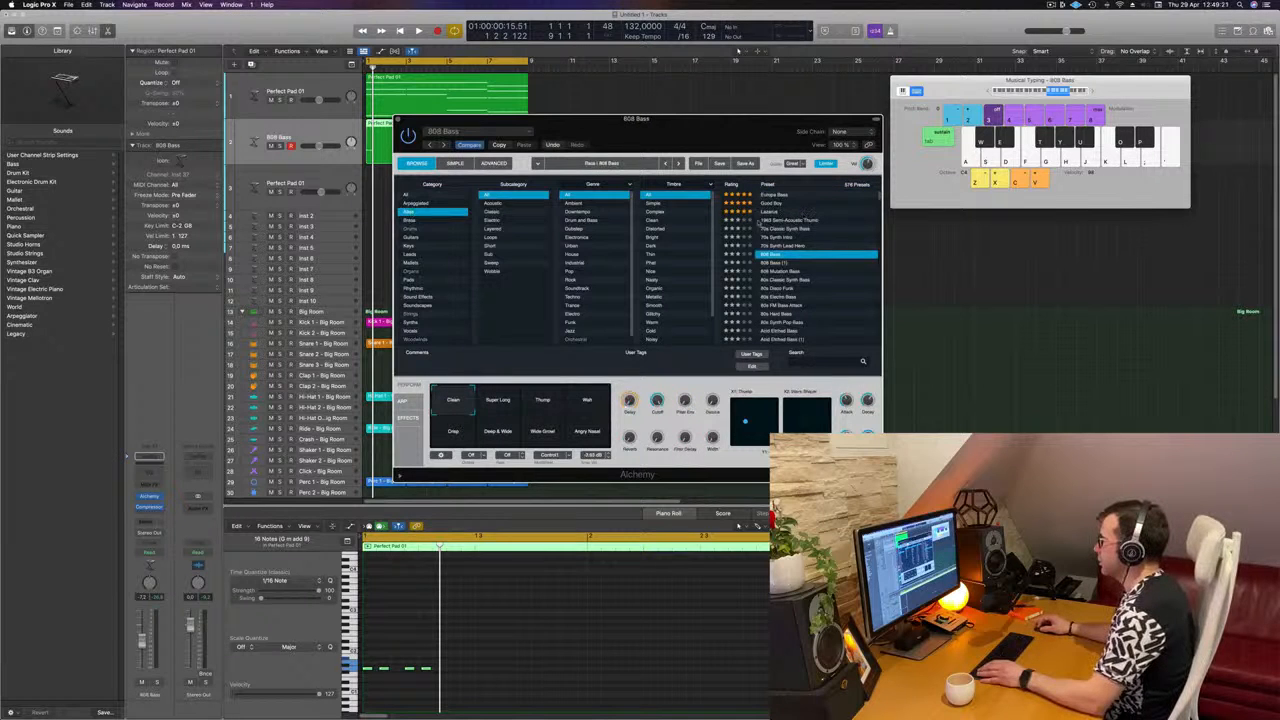
click(770, 221)
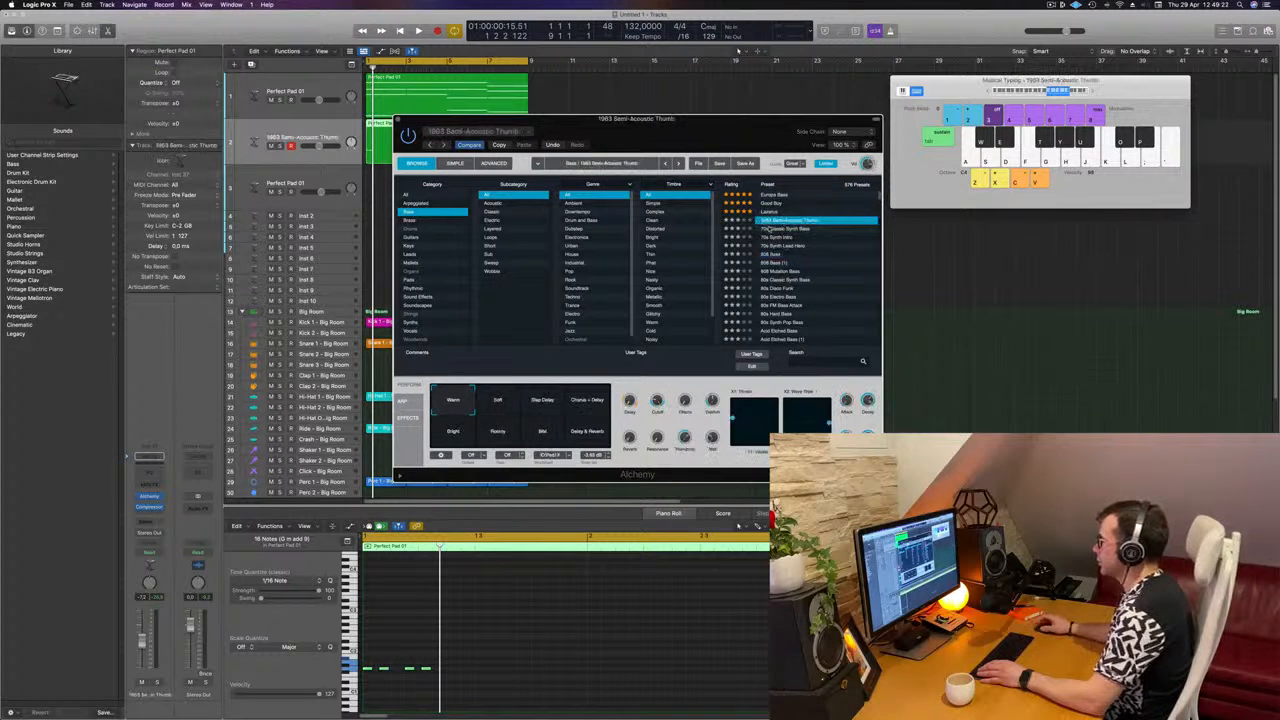
click(771, 229)
key(space)
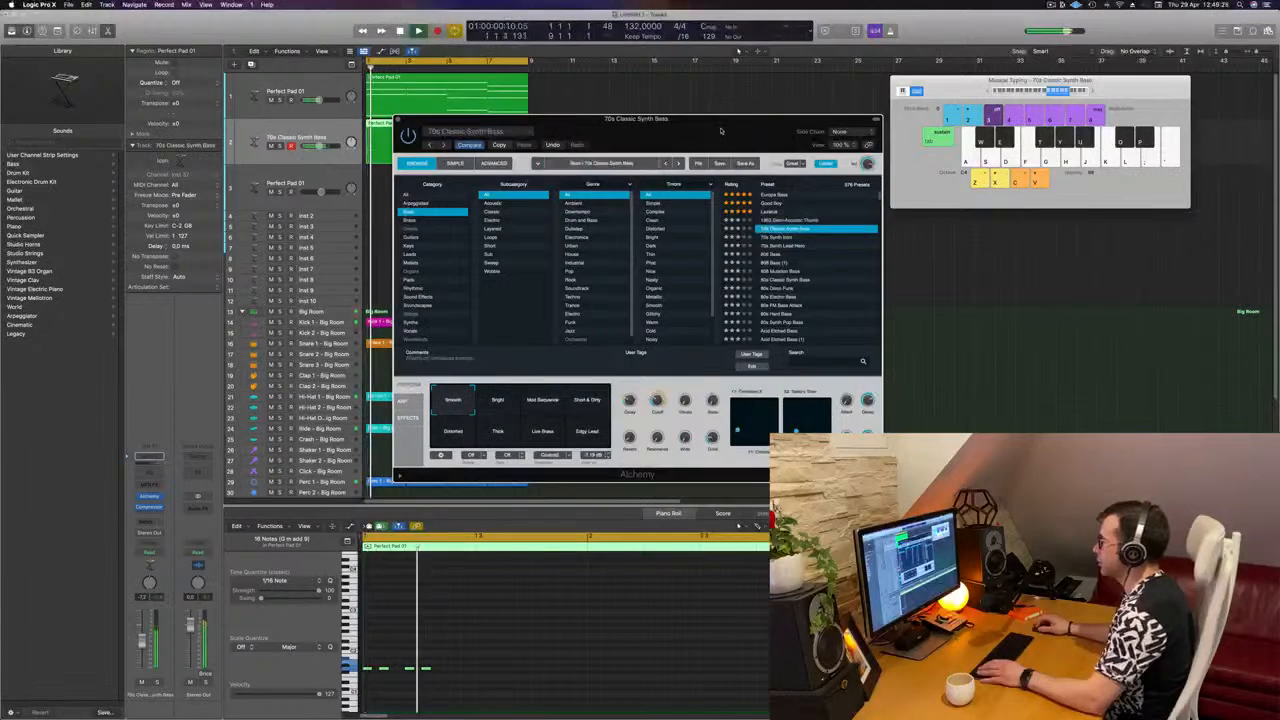
drag(693, 144, 882, 135)
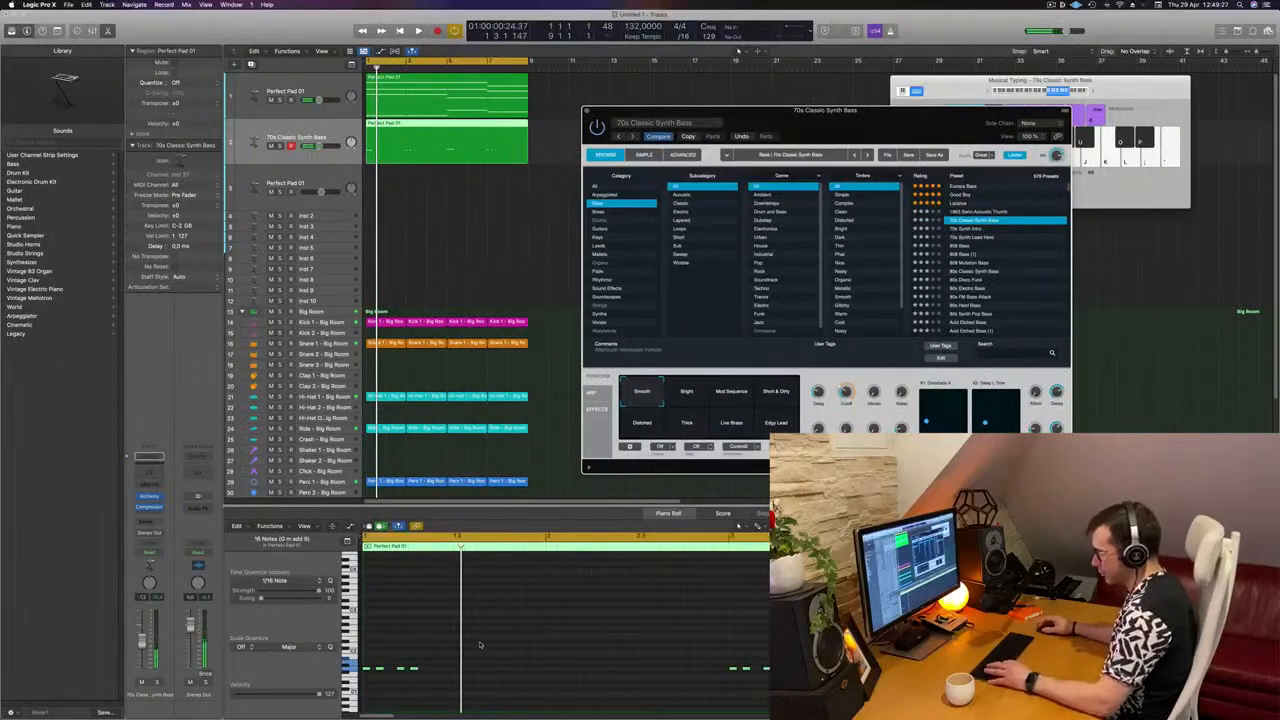
Step: Copy each four-note bass group to directly after the original, adjust the copies' timing and check it in playback
click(428, 673)
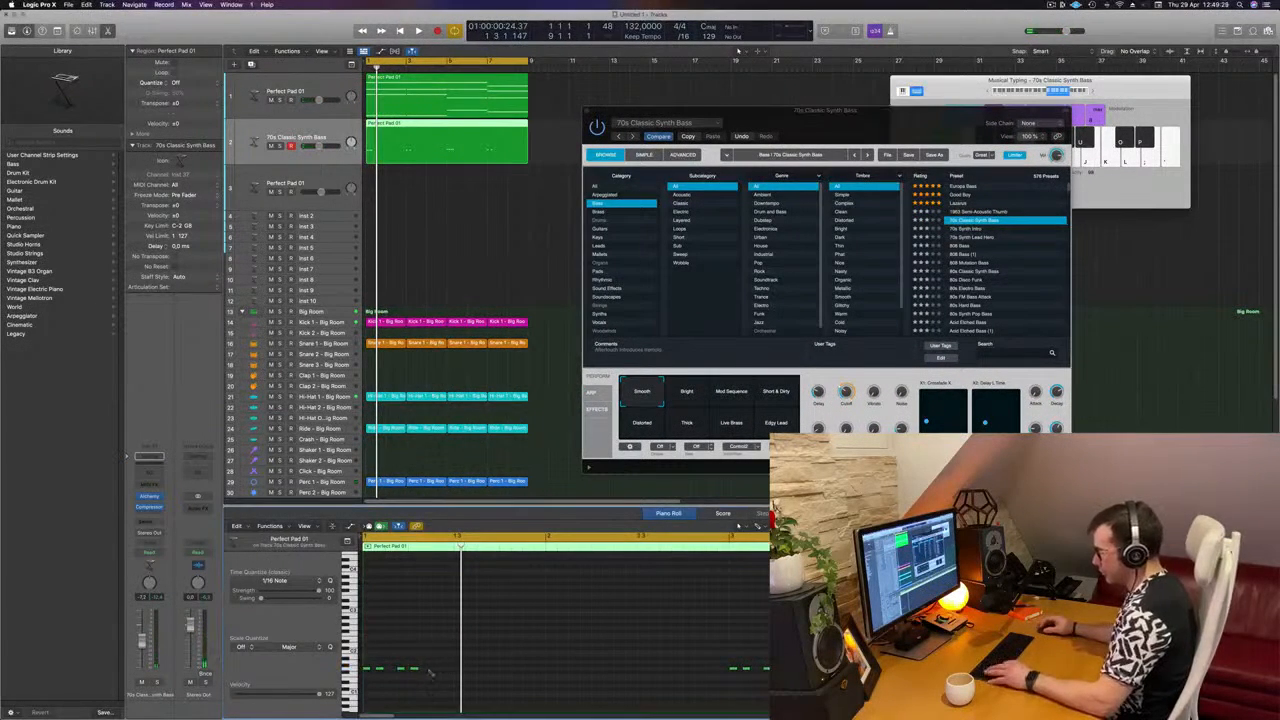
drag(367, 671, 430, 671)
key(space)
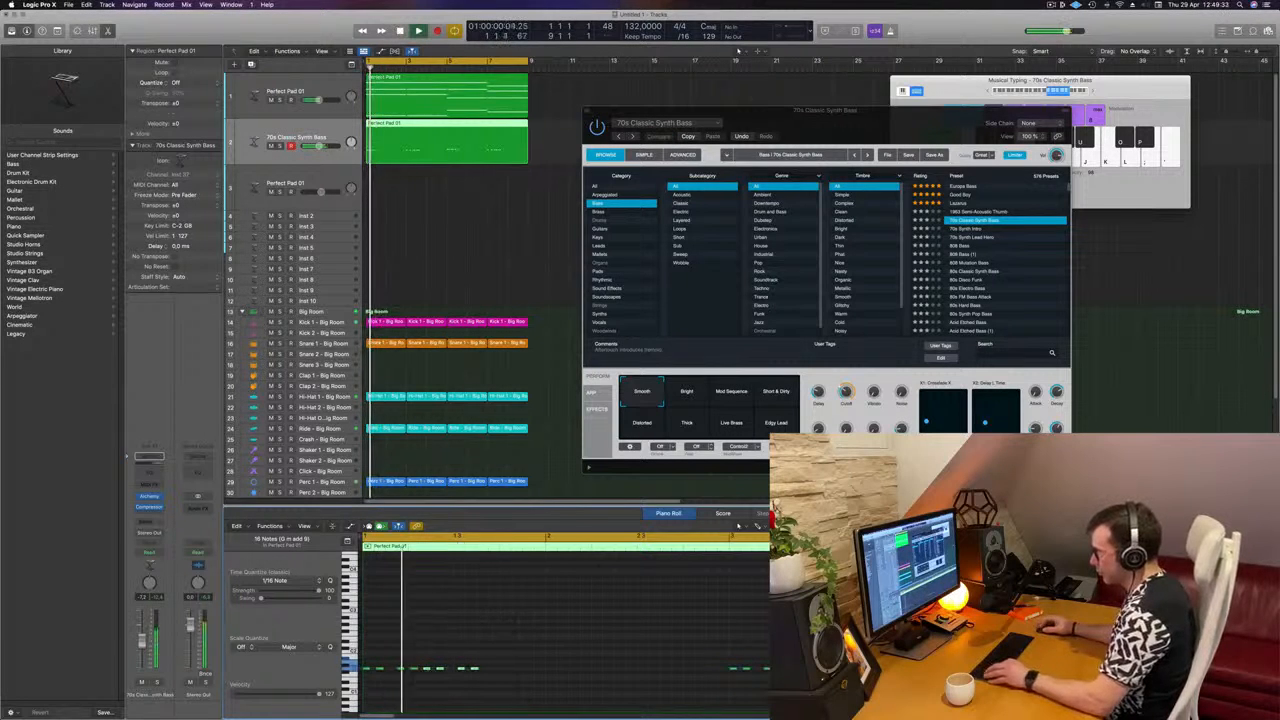
scroll(511, 620, down, 2)
scroll(449, 653, up, 3)
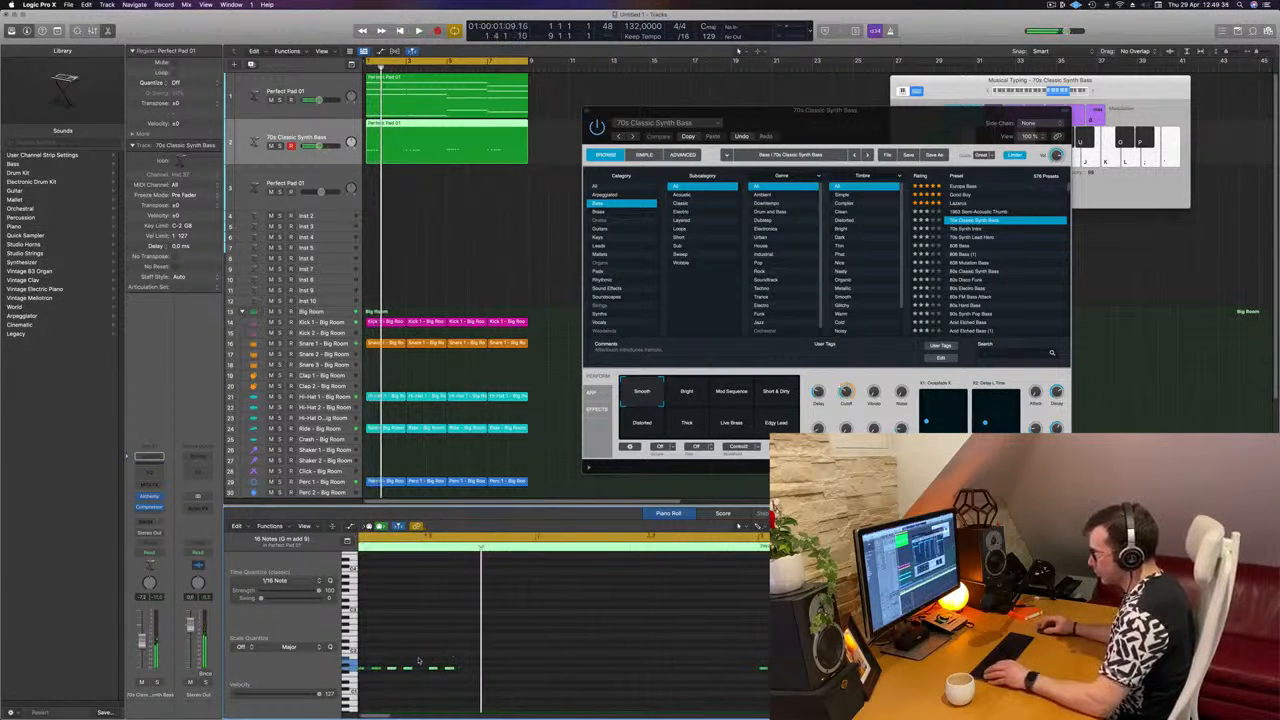
scroll(449, 653, left, 2)
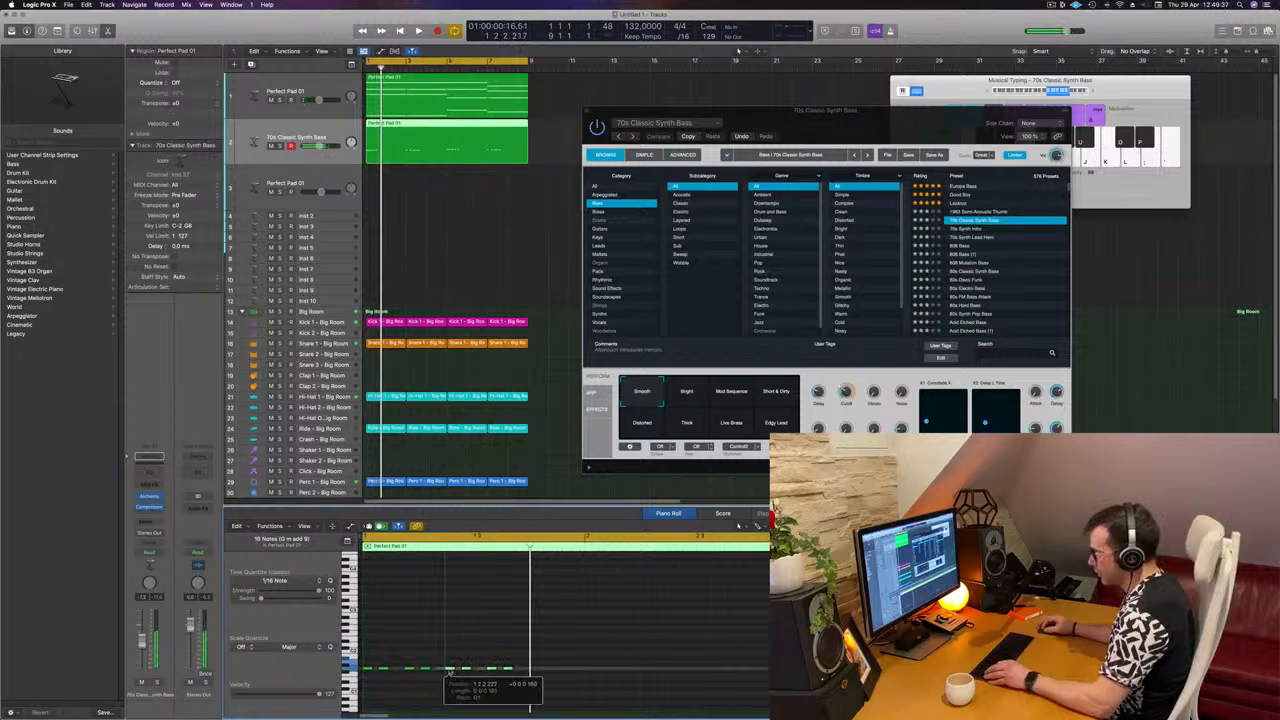
key(space)
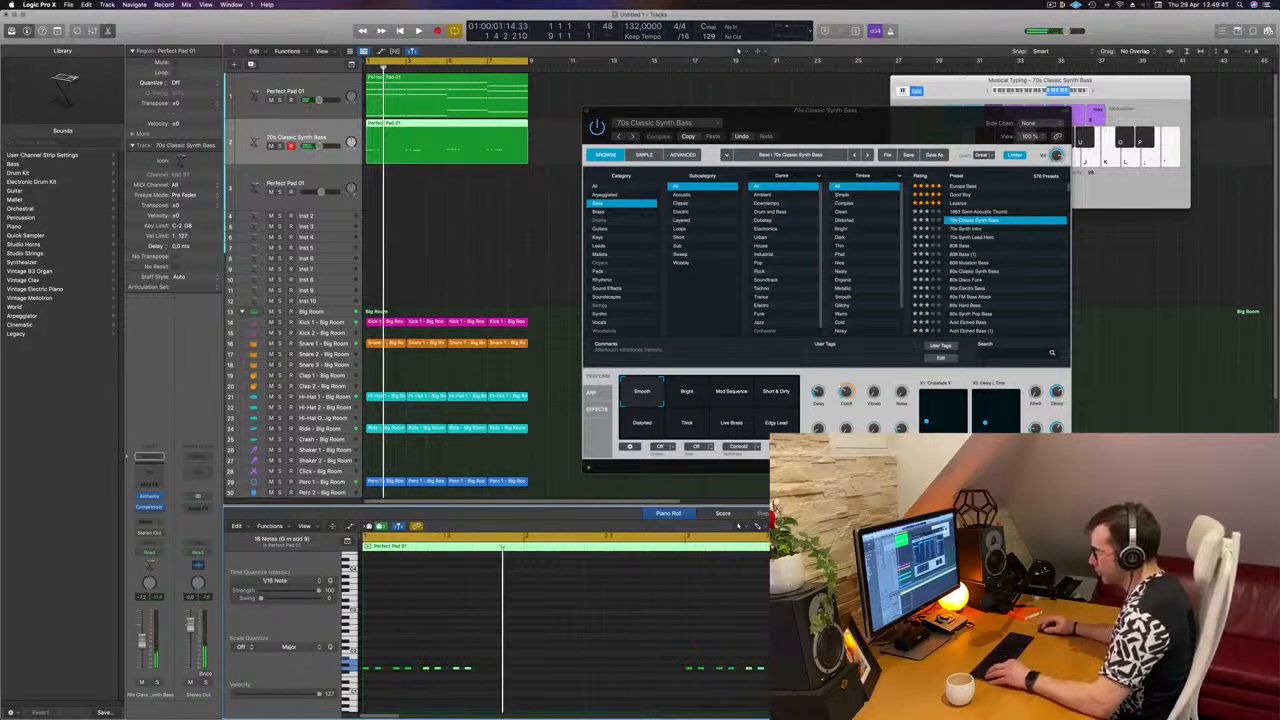
Step: Copy the four-note bass group once more to extend the rhythm to twelve notes per chord, and play it back
drag(428, 668, 491, 669)
key(space)
scroll(514, 664, down, 2)
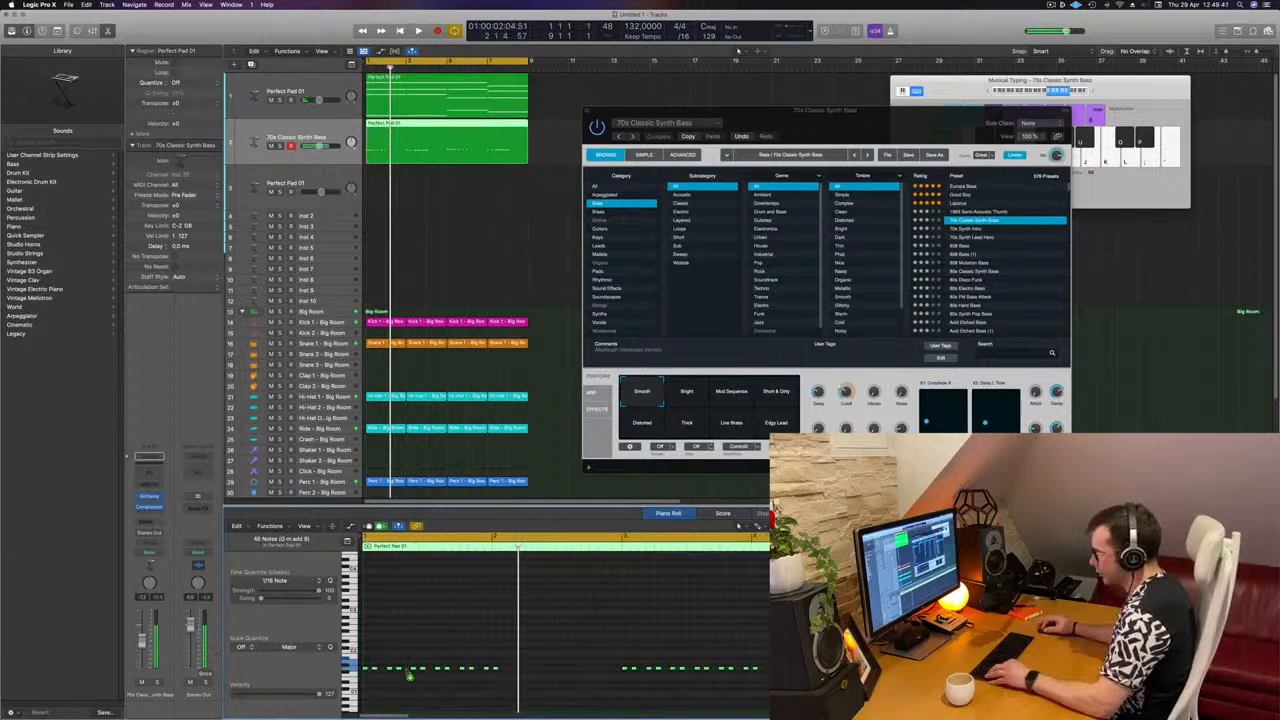
Step: Try copying all the bass notes at once to fill the gaps, play back the result and undo the copy
drag(409, 675, 512, 677)
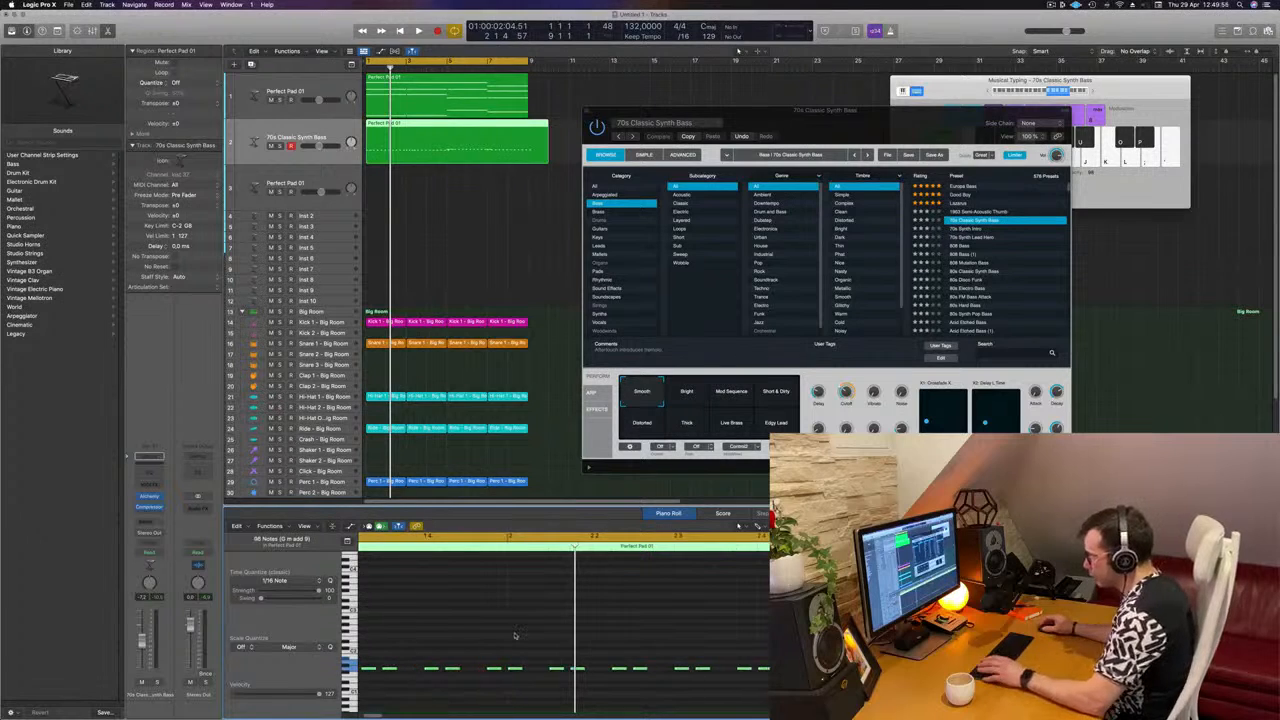
key(space)
scroll(520, 636, down, 5)
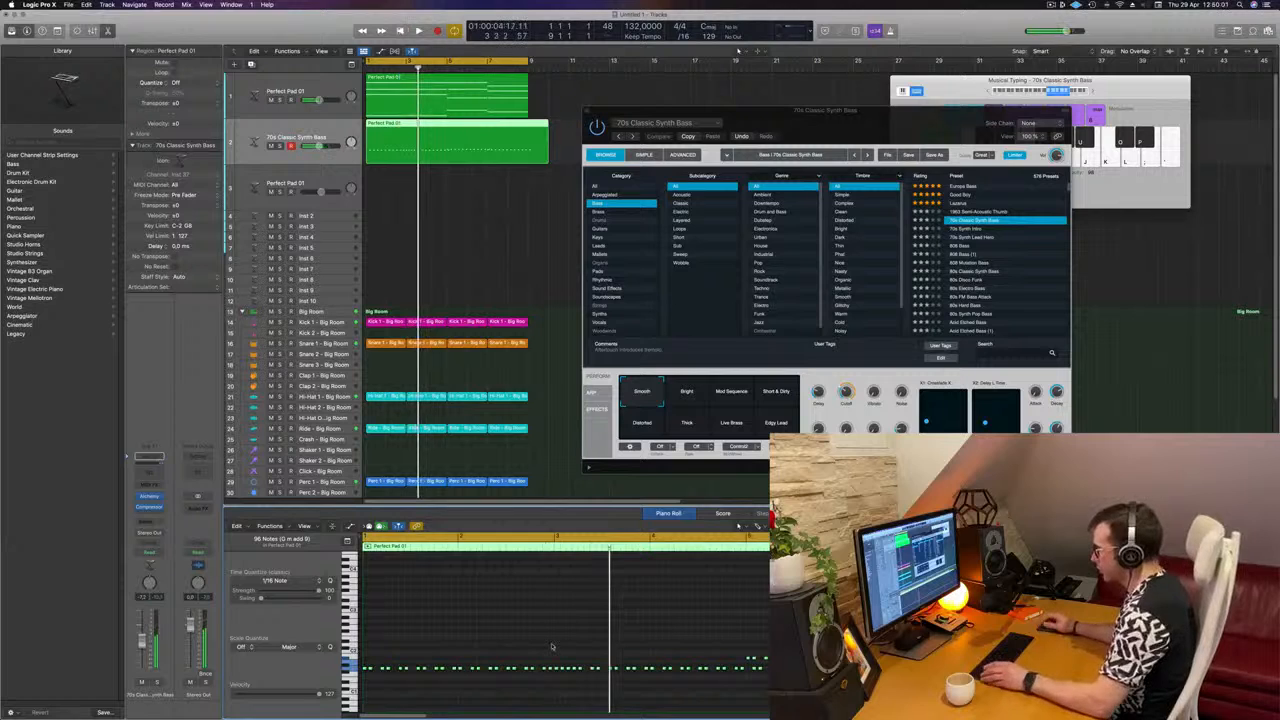
key(super+z)
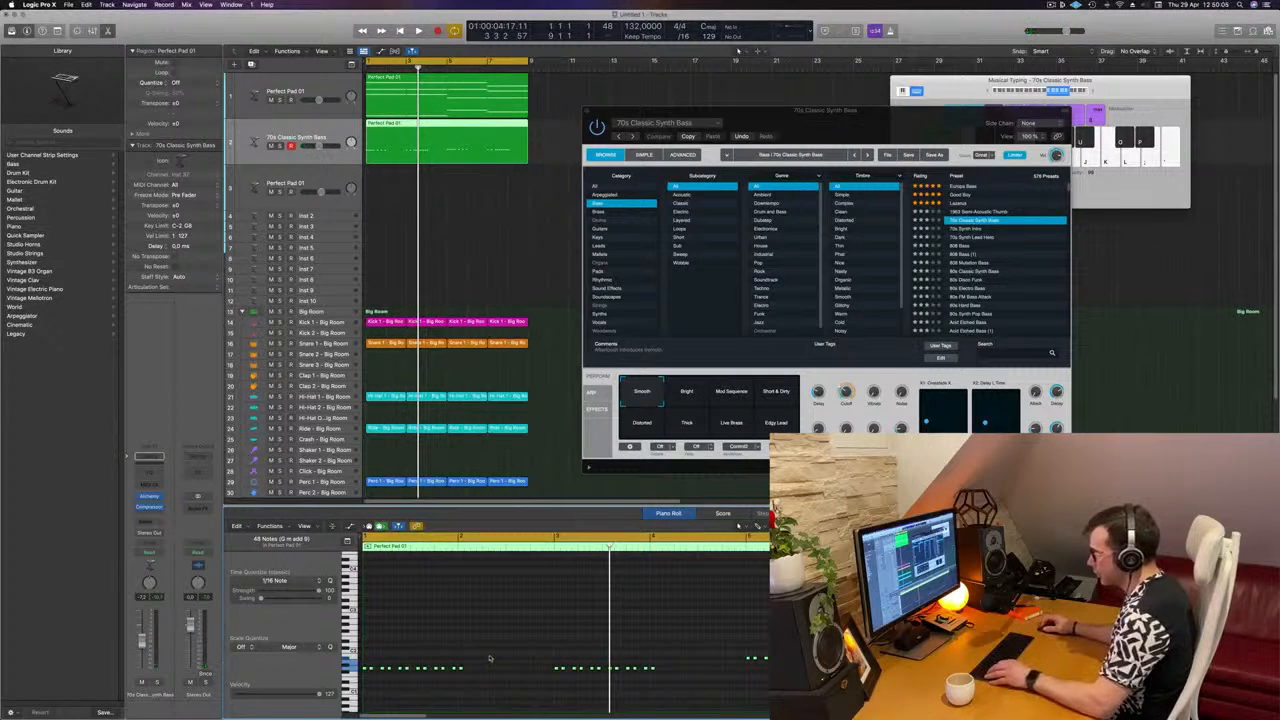
Step: Copy eleven notes from the first bass group into the empty bar after it and check the result in playback
drag(490, 658, 362, 683)
scroll(478, 671, left, 1)
scroll(370, 679, up, 2)
scroll(378, 675, left, 3)
scroll(378, 675, right, 2)
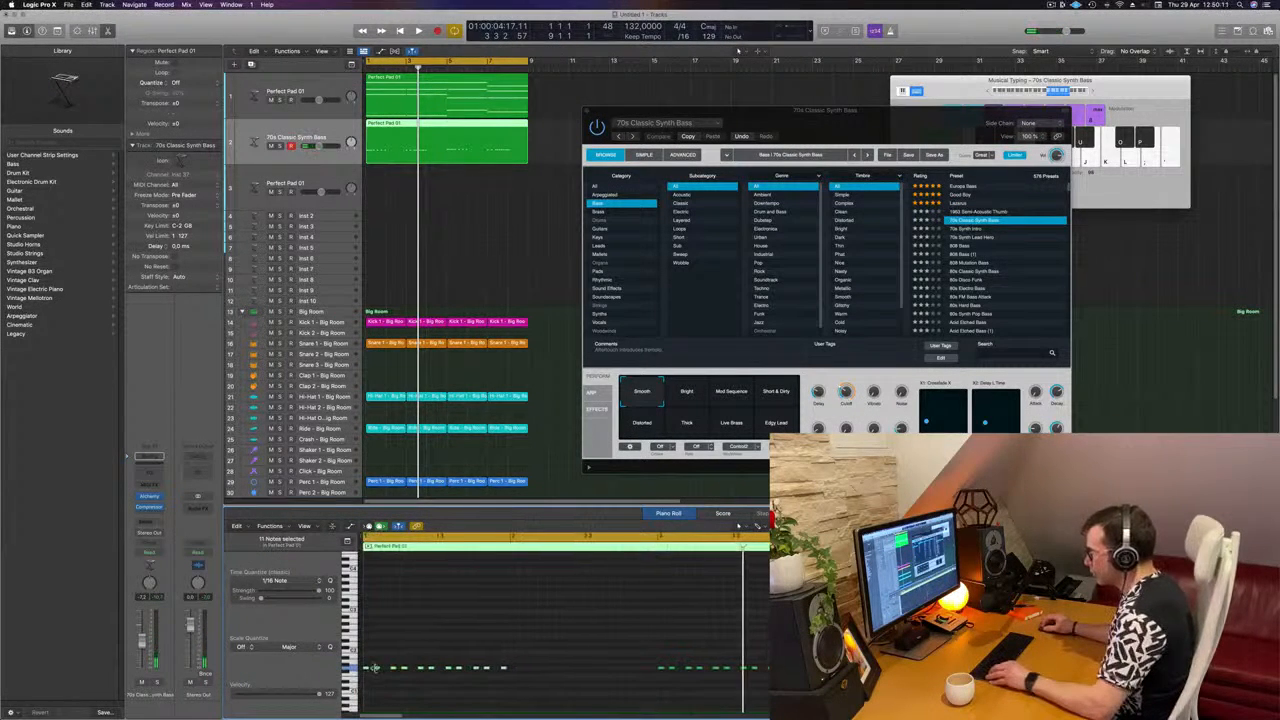
drag(365, 670, 512, 676)
key(space)
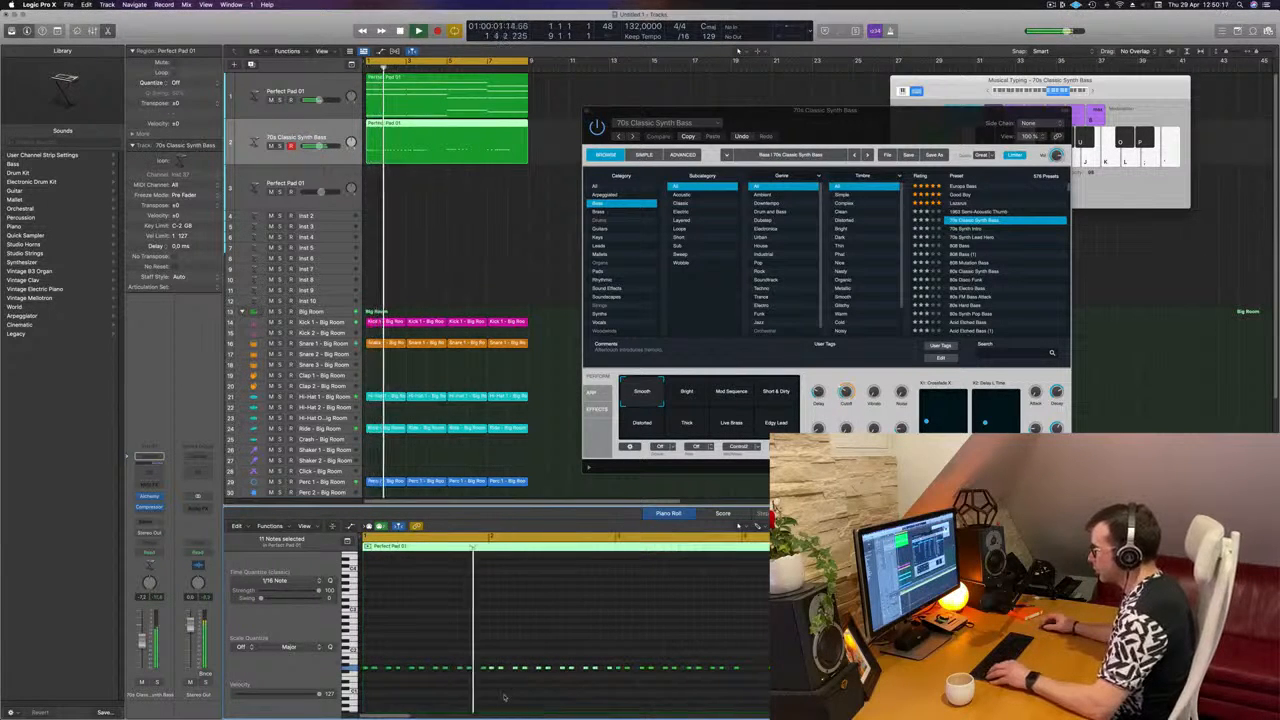
key(space)
click(465, 693)
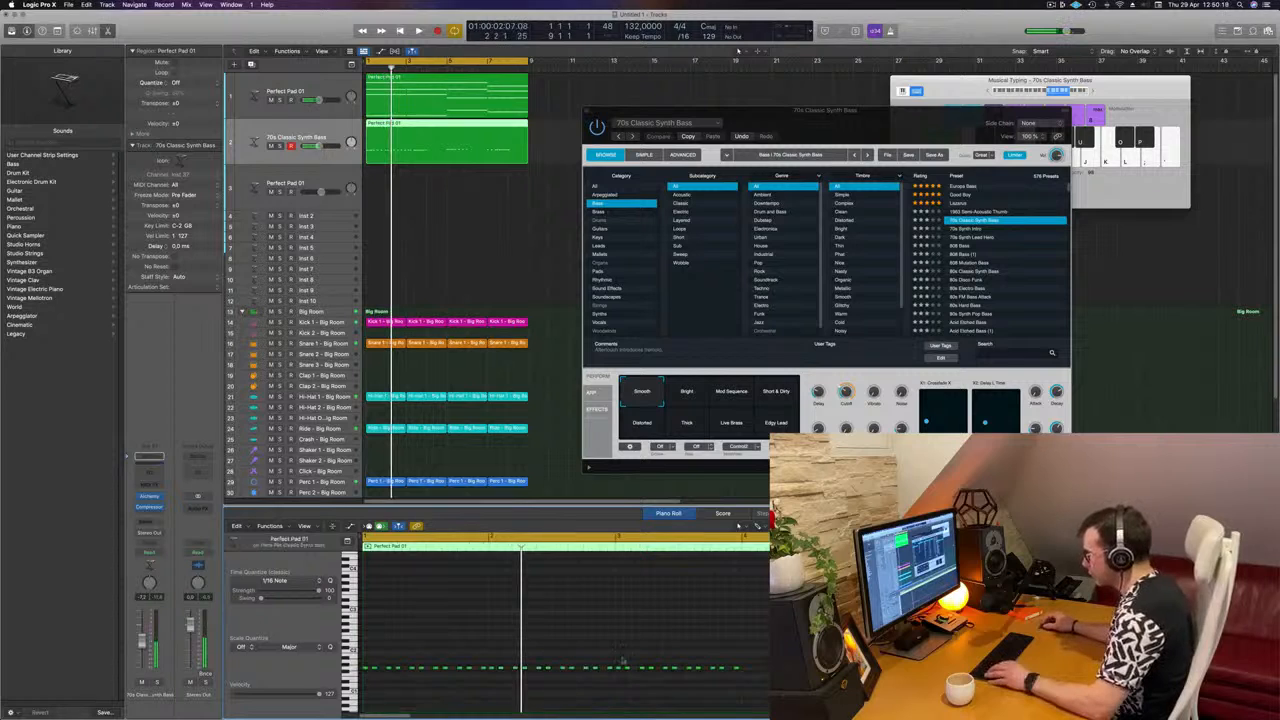
Step: Fill the remaining empty bars of the bass line with copies of the preceding eleven-note groups, and play it back
drag(618, 660, 765, 676)
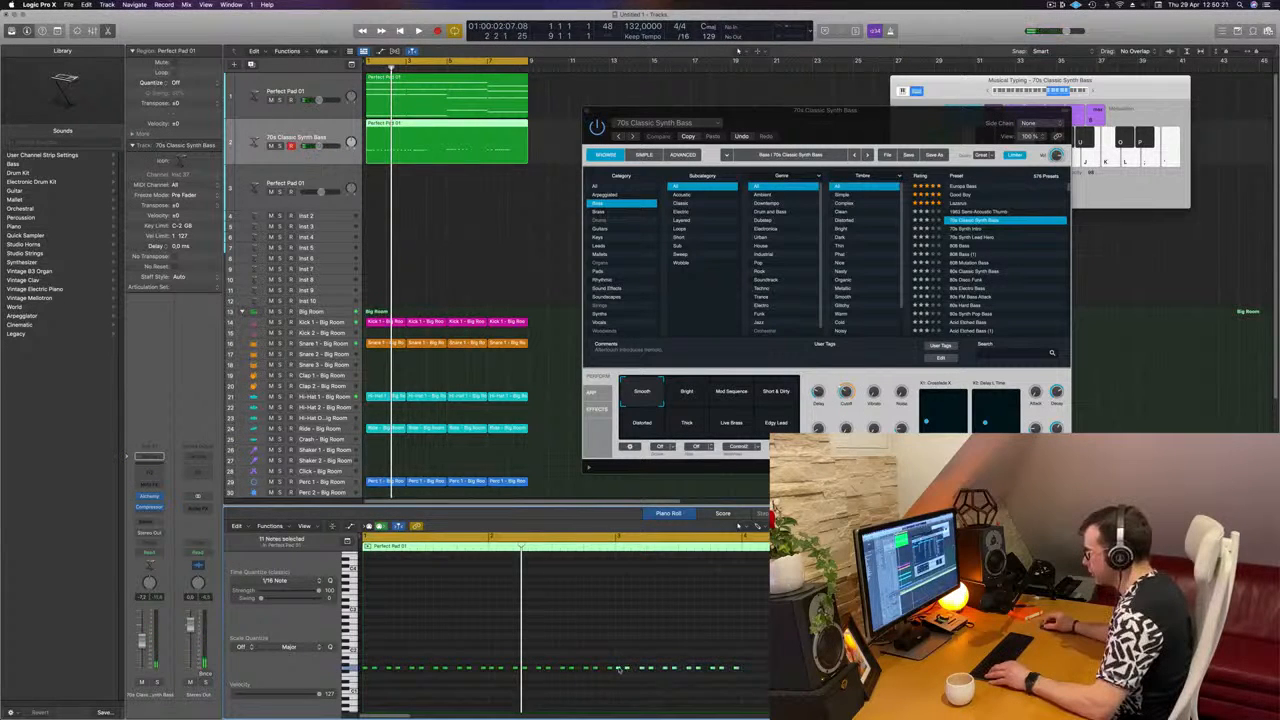
drag(670, 675, 752, 678)
click(790, 667)
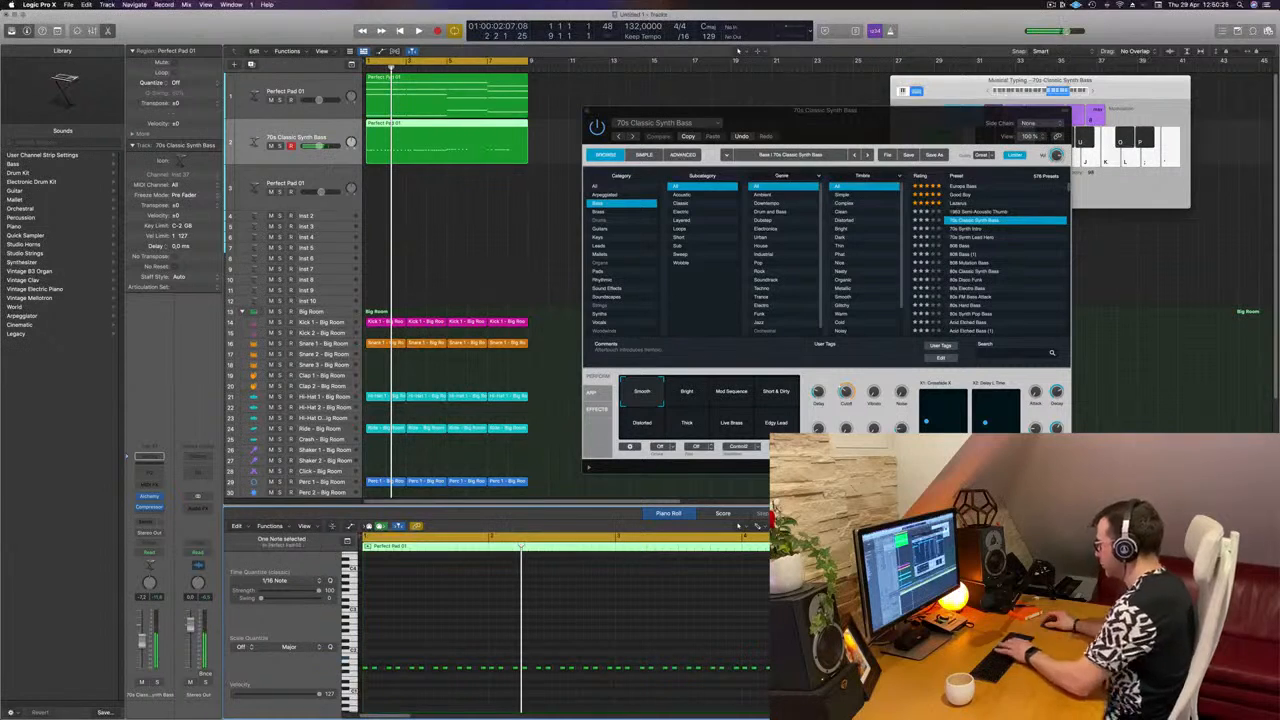
key(super+Left)
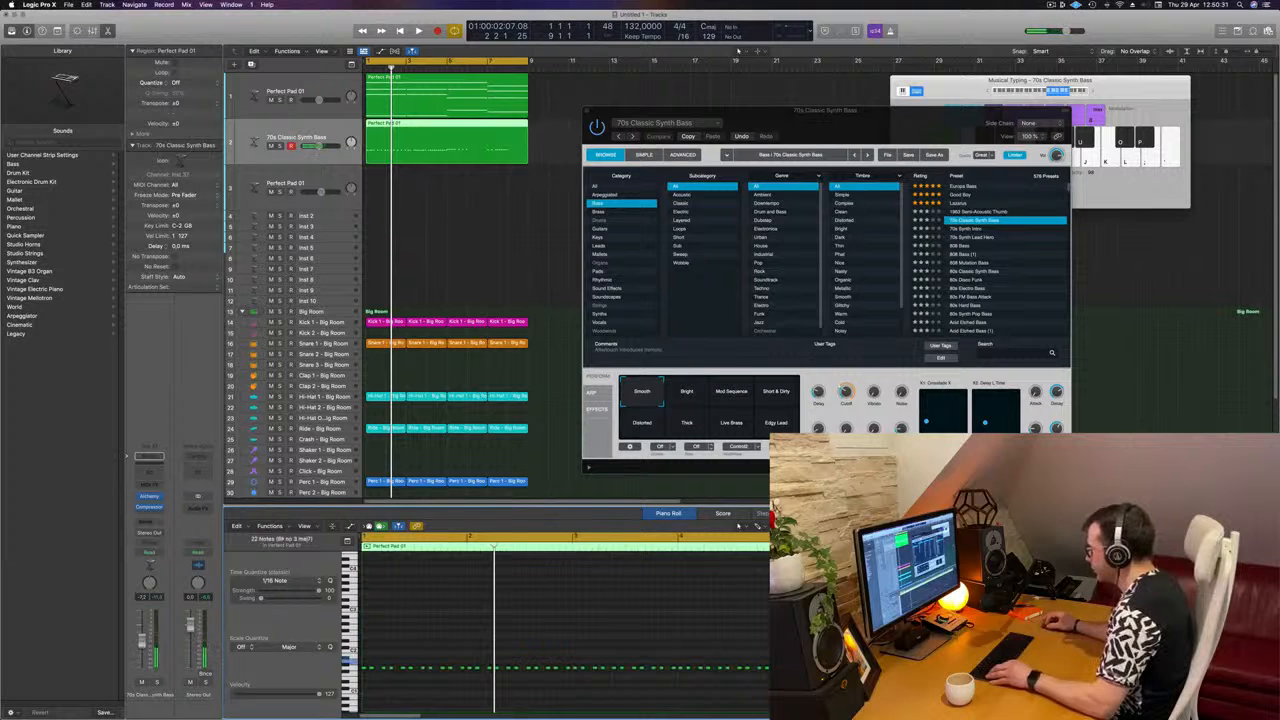
drag(838, 667, 890, 667)
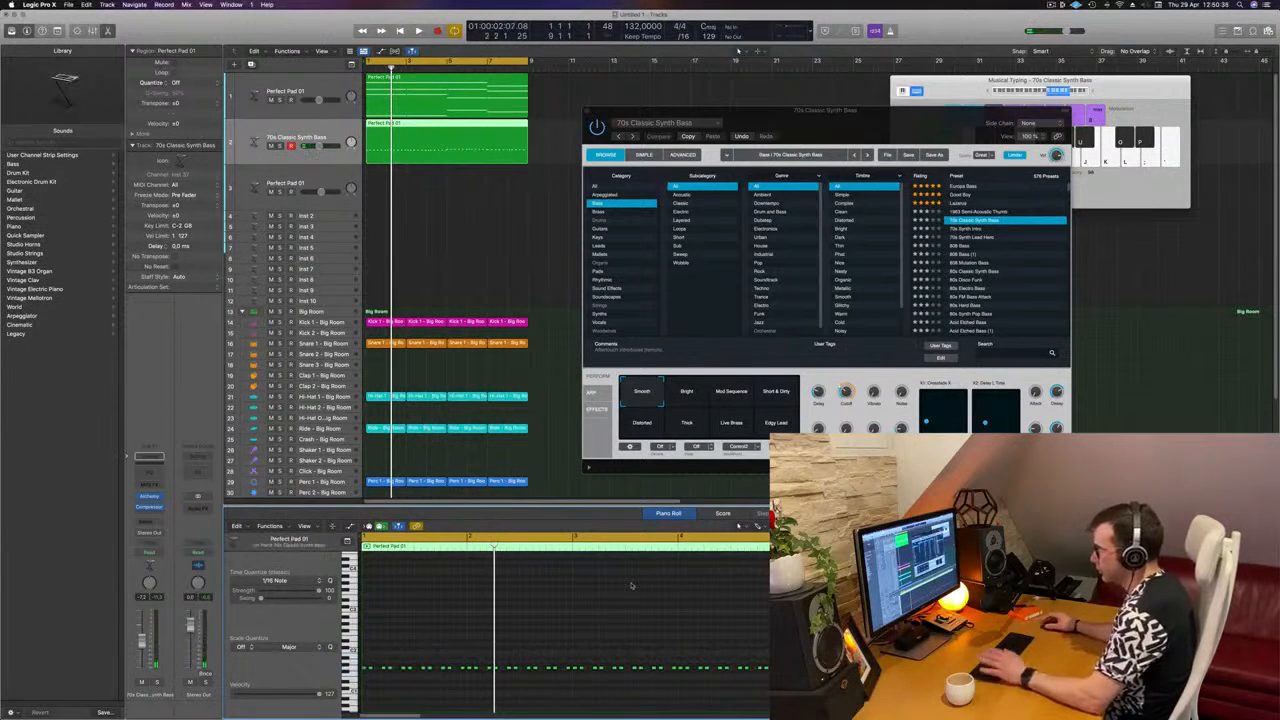
key(space)
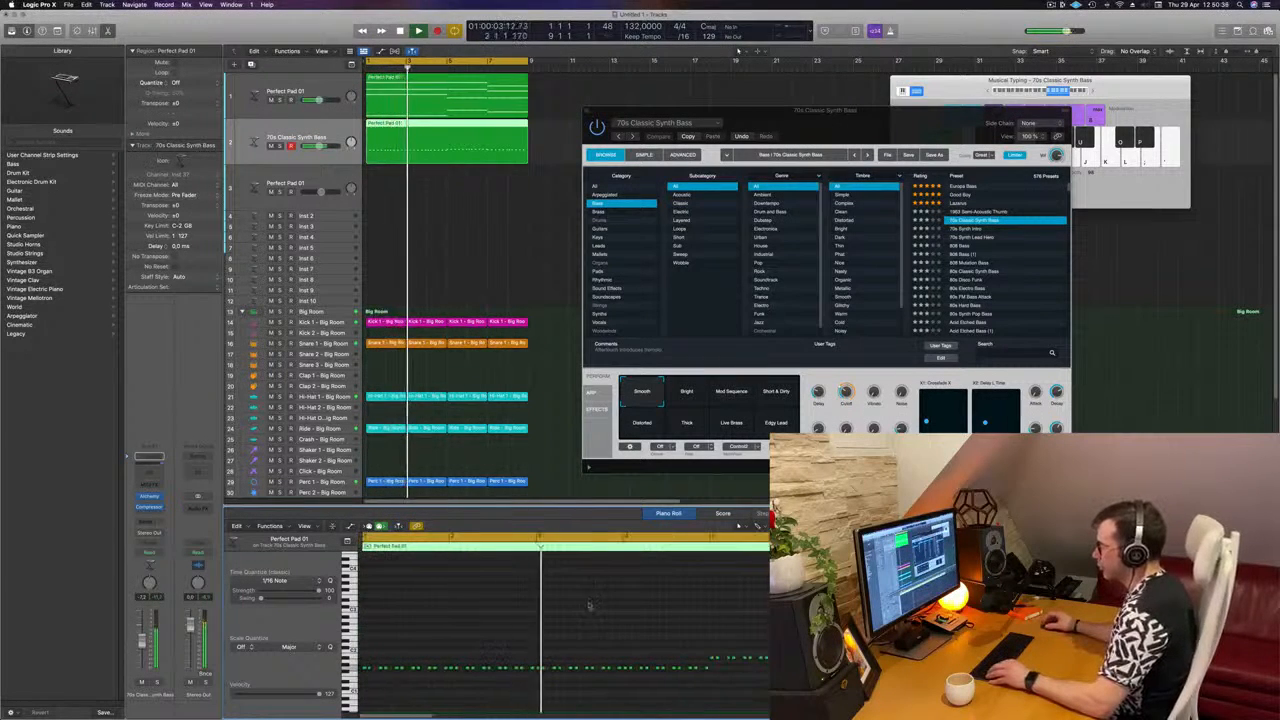
scroll(578, 605, down, 2)
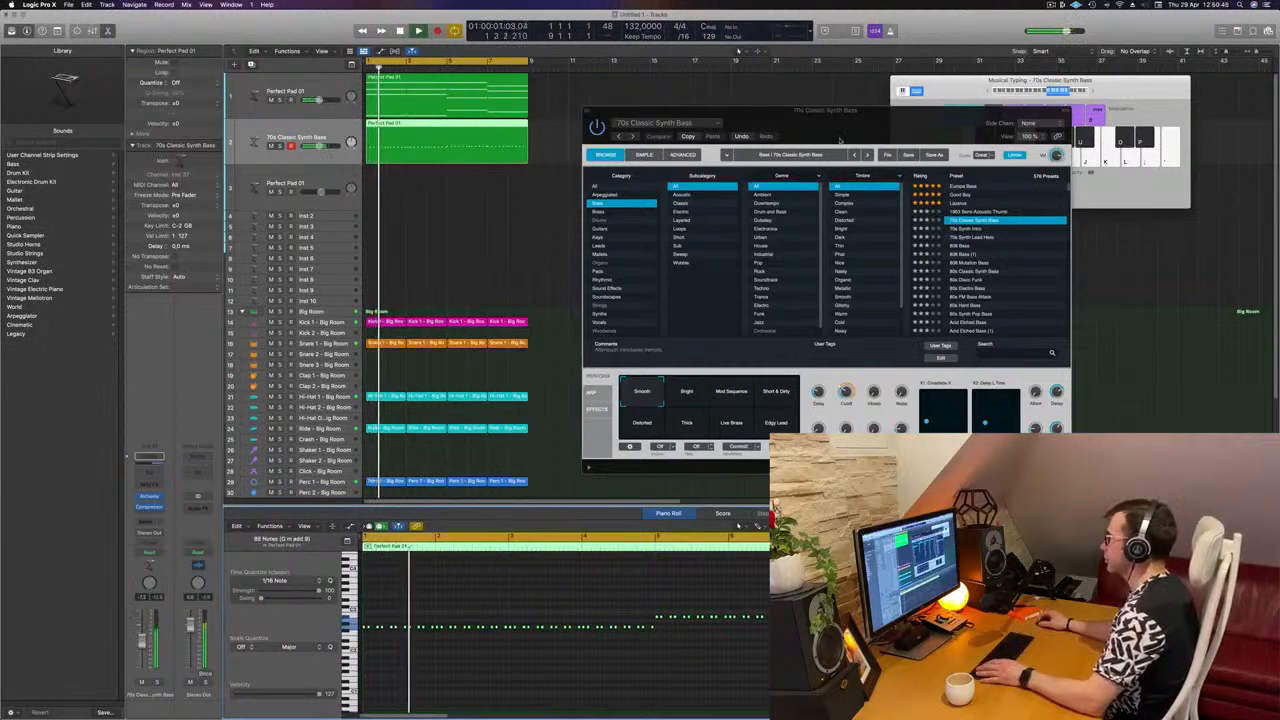
Step: Transpose all the bass notes back down one octave and replay the loop from the start
drag(866, 125, 758, 149)
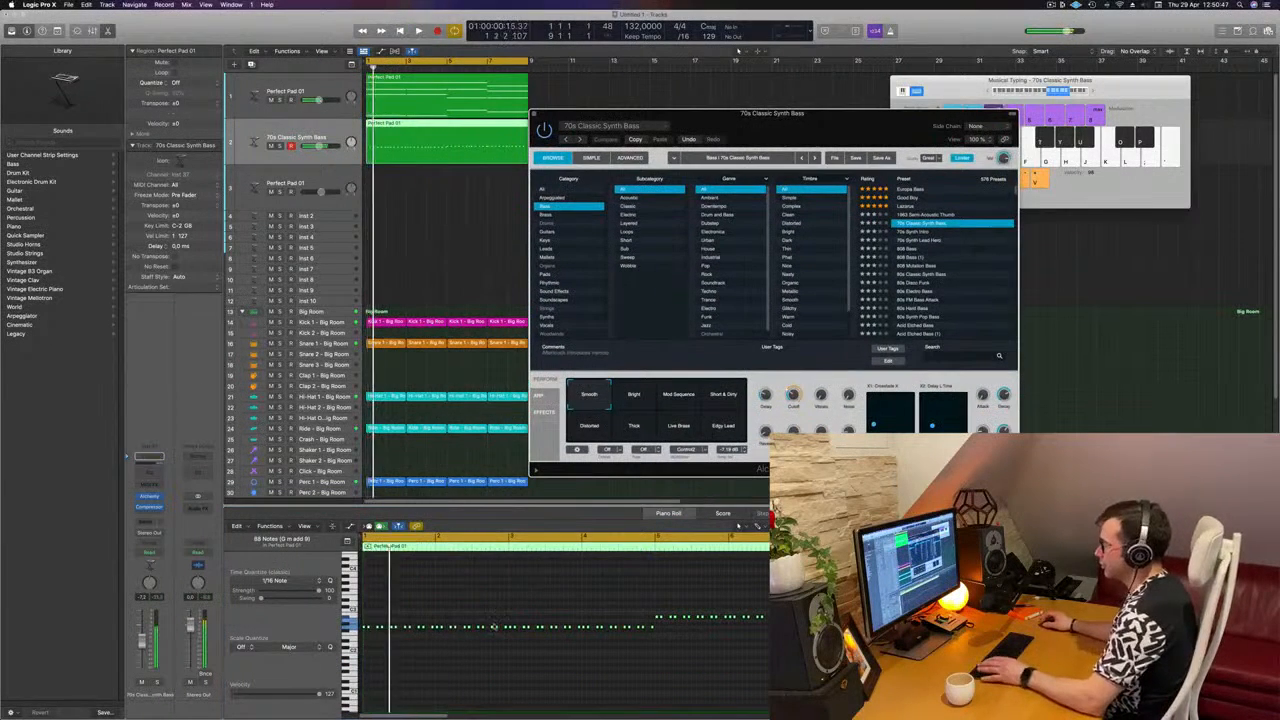
key(super+a)
key(alt+shift+Down)
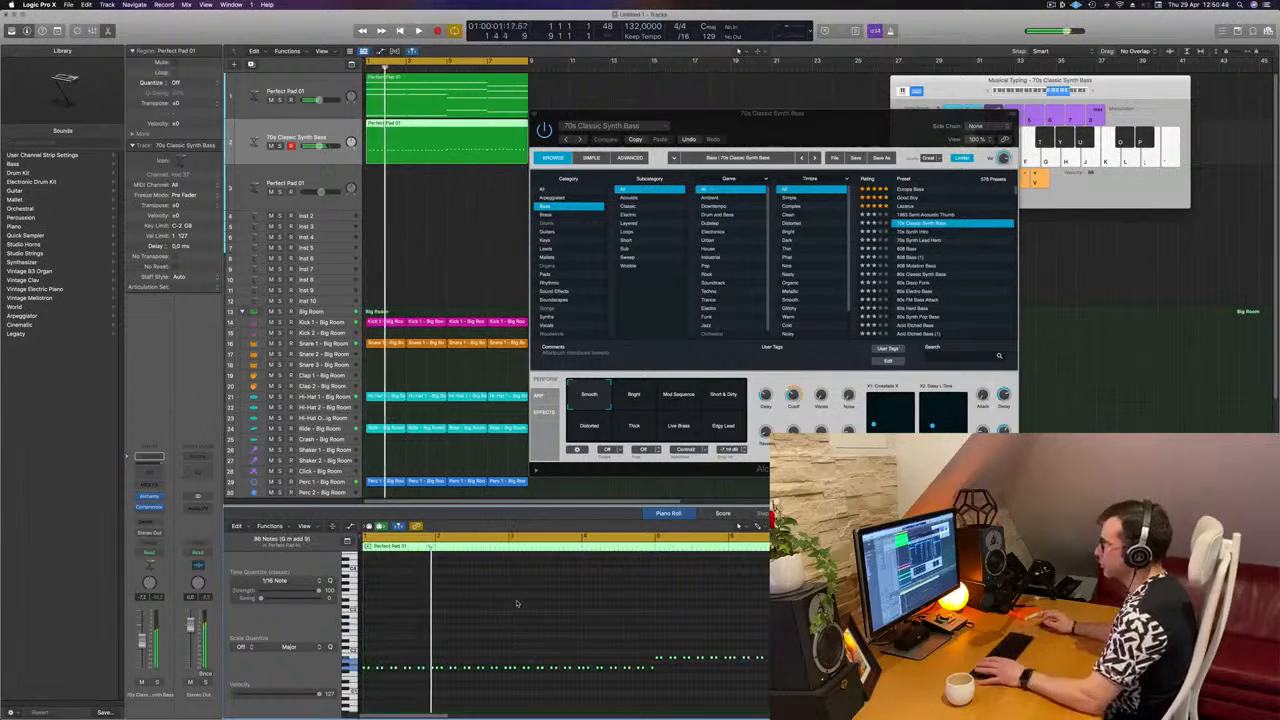
key(Return)
Step: Audition Alchemy's Bright, Mod Sequence and Distorted variations during playback and choose Short & Dirty for the bass
drag(631, 108, 581, 100)
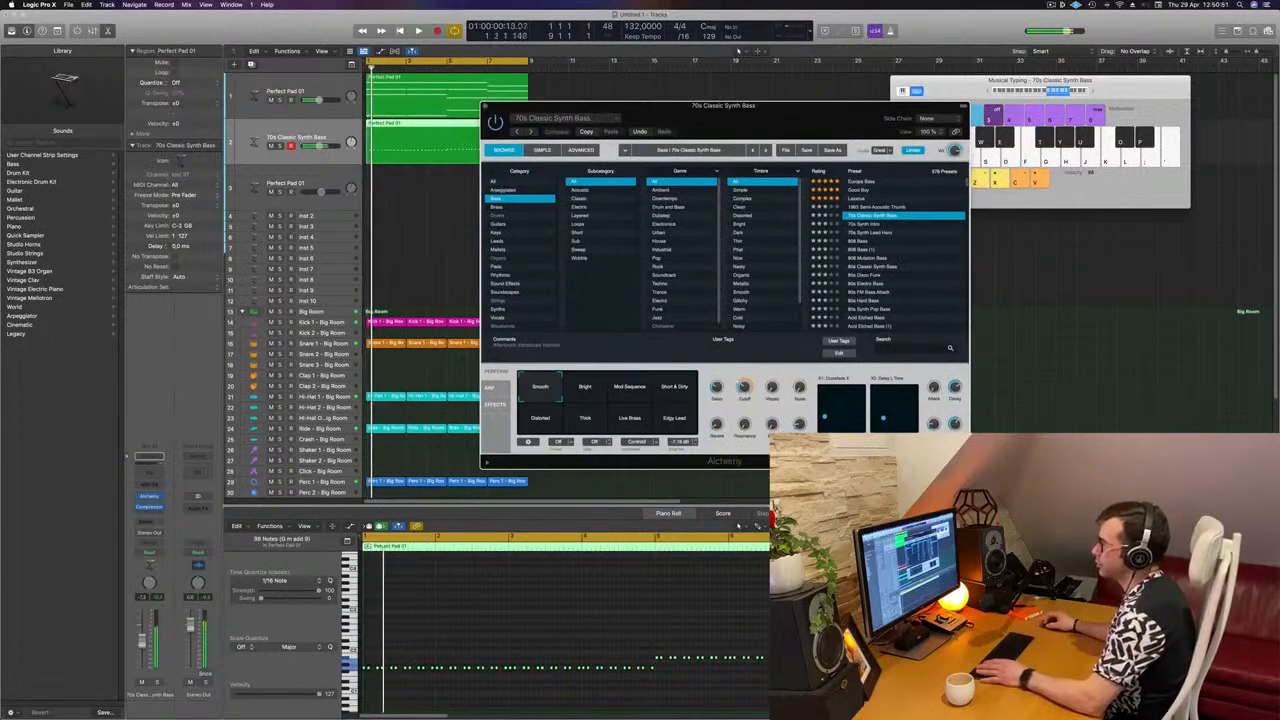
click(592, 389)
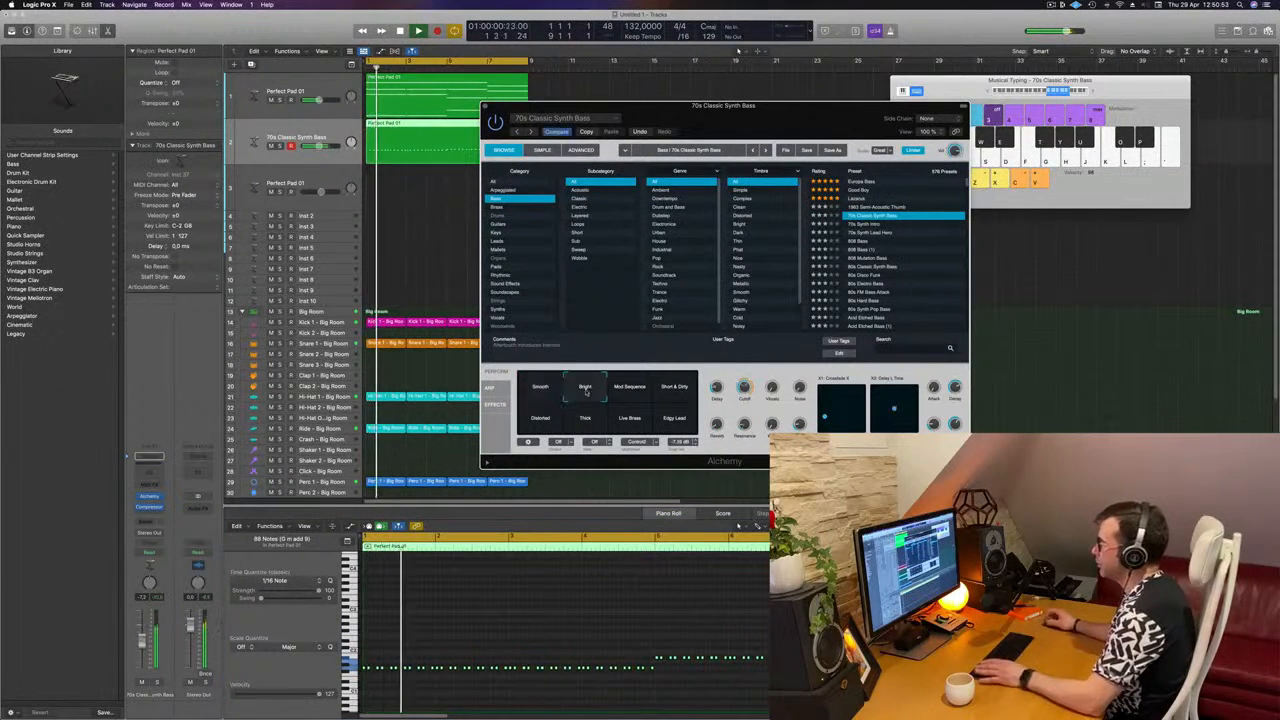
click(628, 391)
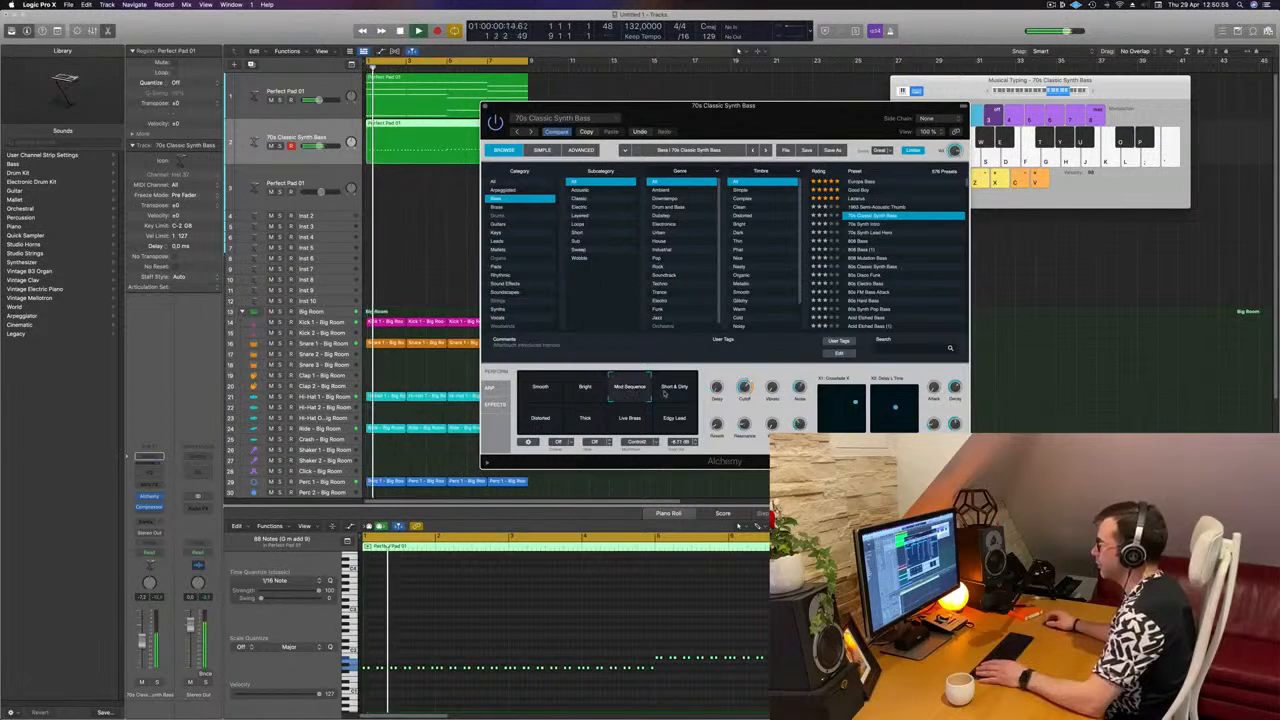
click(665, 392)
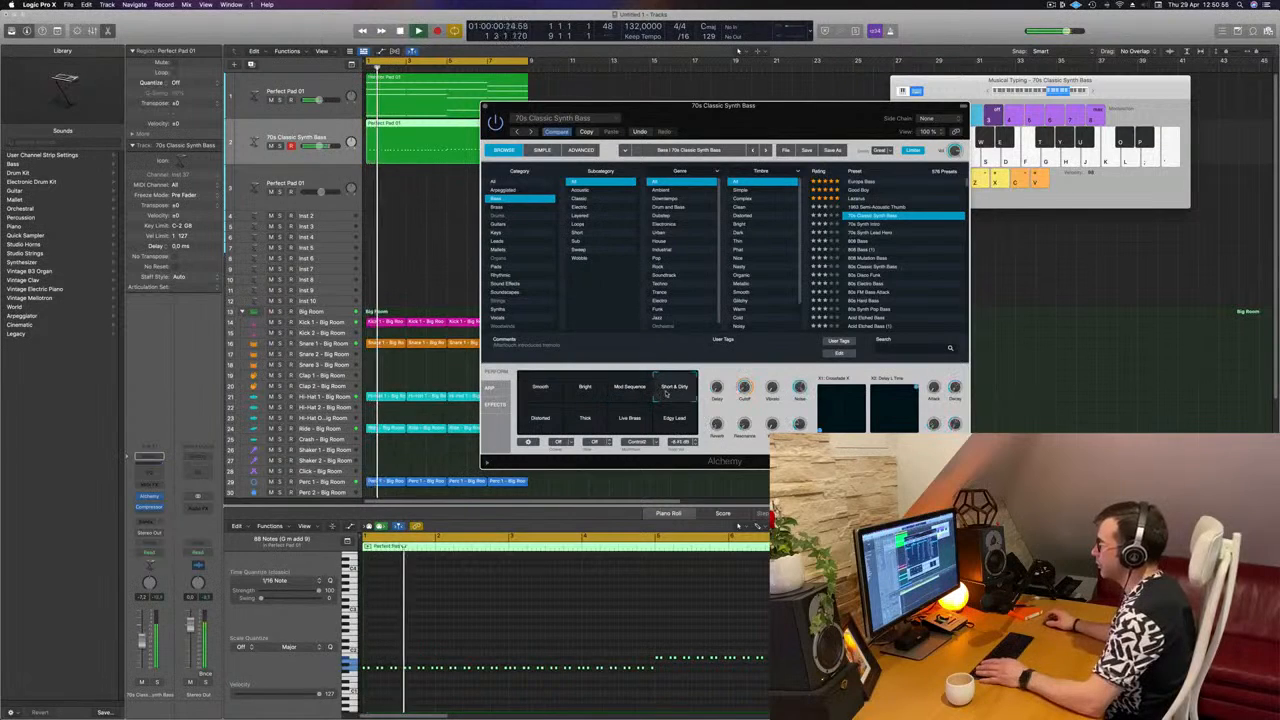
click(676, 388)
Step: Open Alchemy's advanced view and lengthen the decay of the bass sound's AHDSR envelope
drag(797, 122, 825, 126)
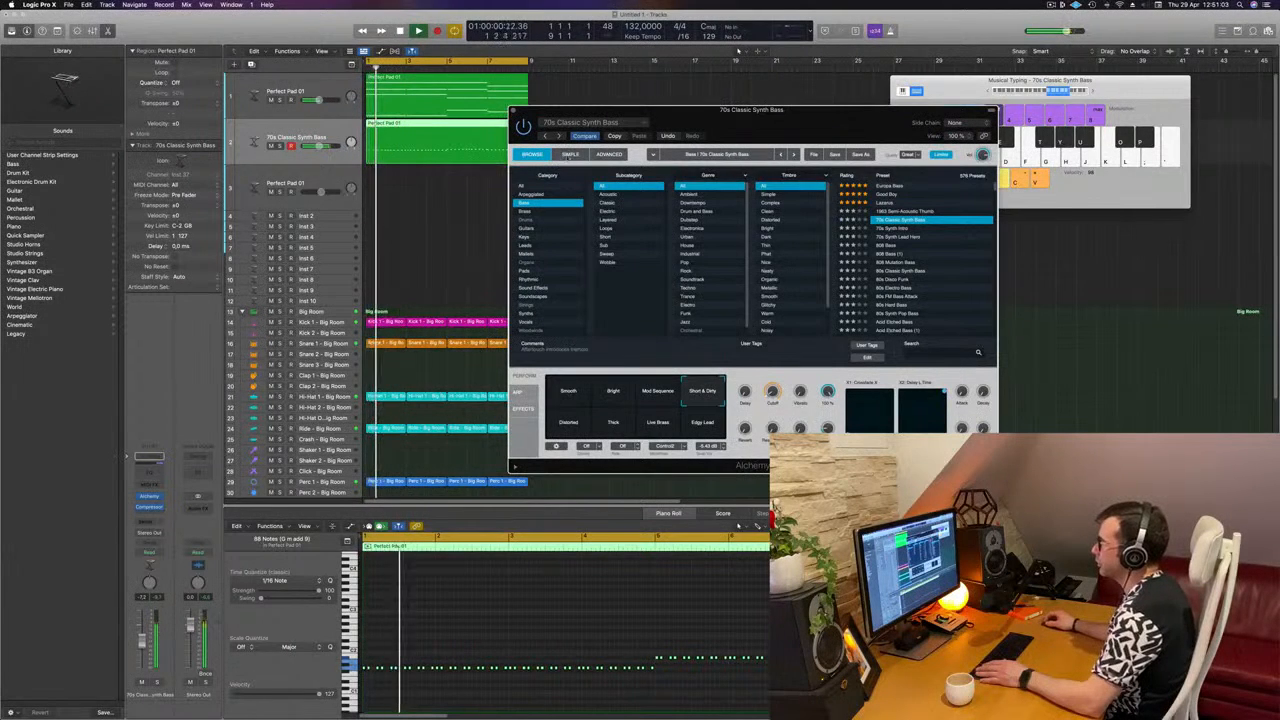
click(609, 155)
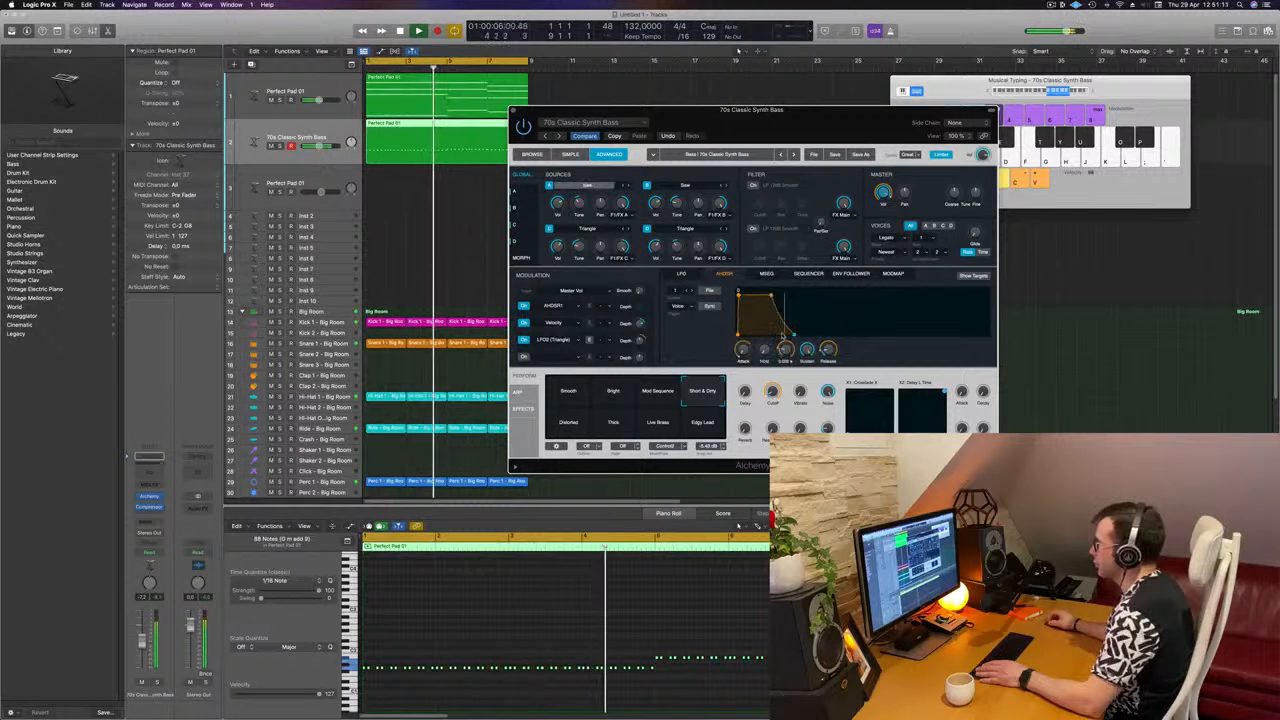
drag(783, 336, 829, 331)
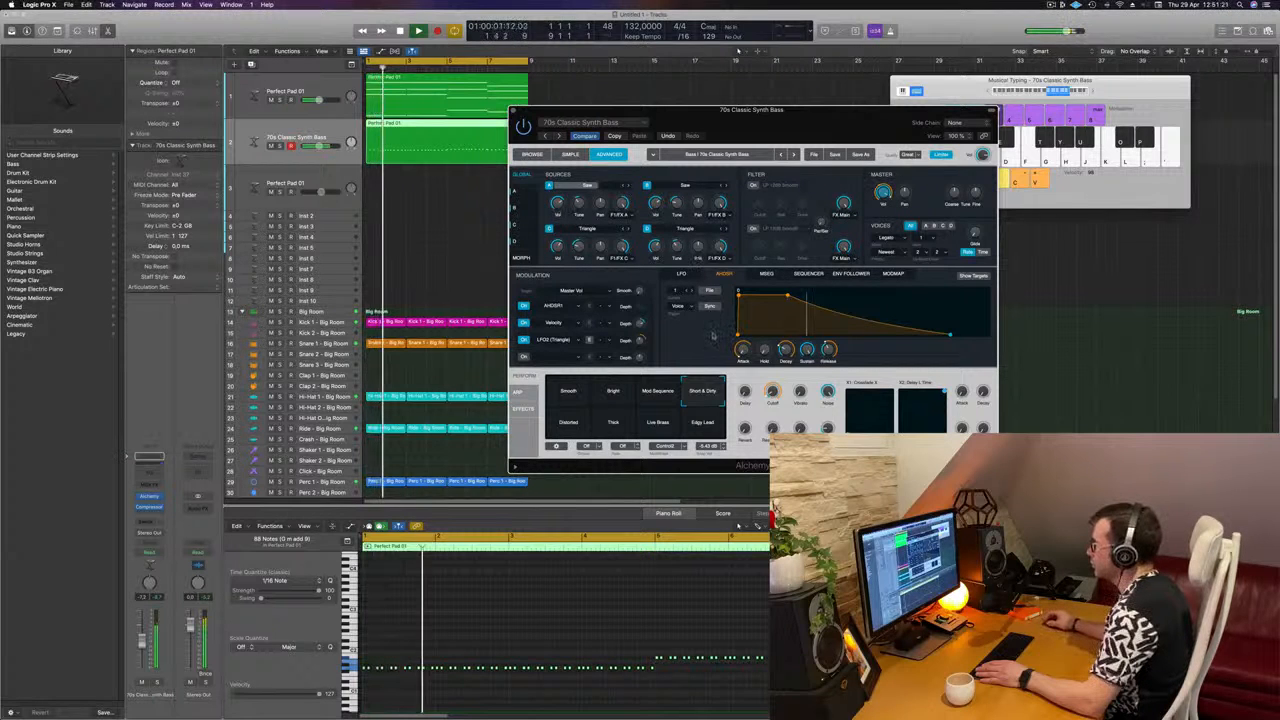
Step: Examine Alchemy's MSEG, Sequencer, Env Follower, ModMap and LFO modulation settings, and switch to the simple view
click(767, 275)
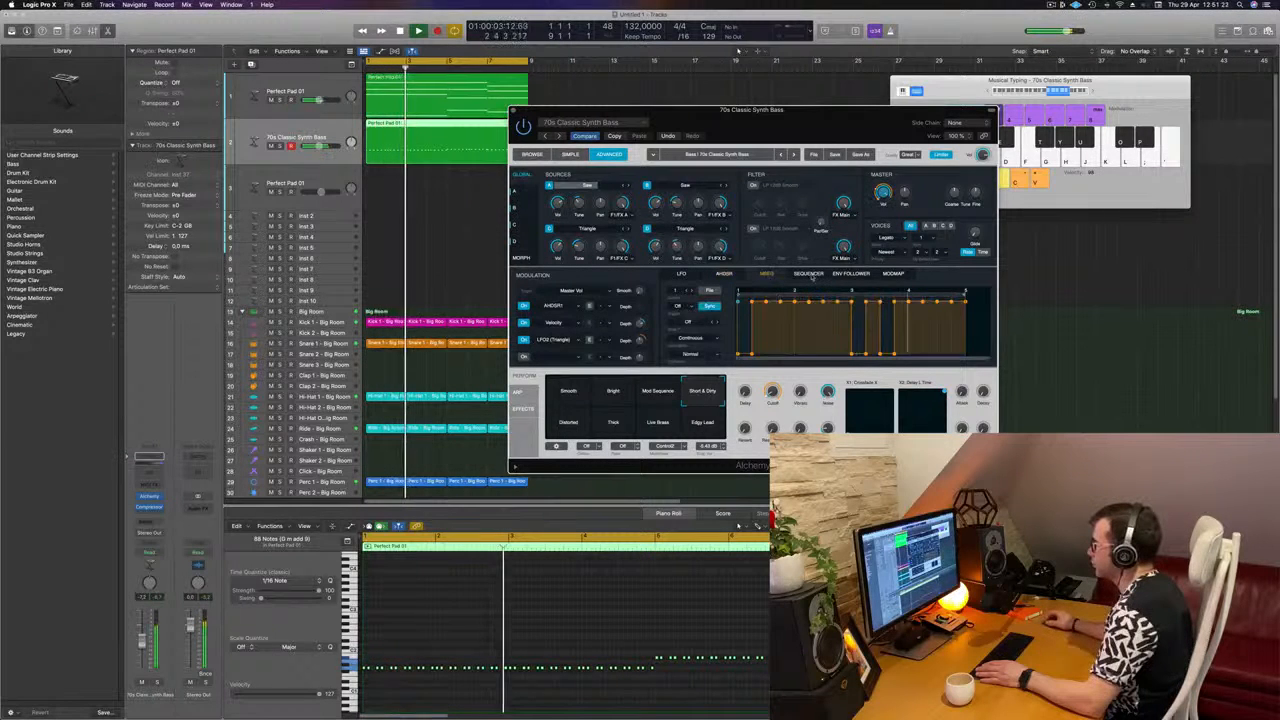
click(811, 275)
click(852, 275)
click(892, 275)
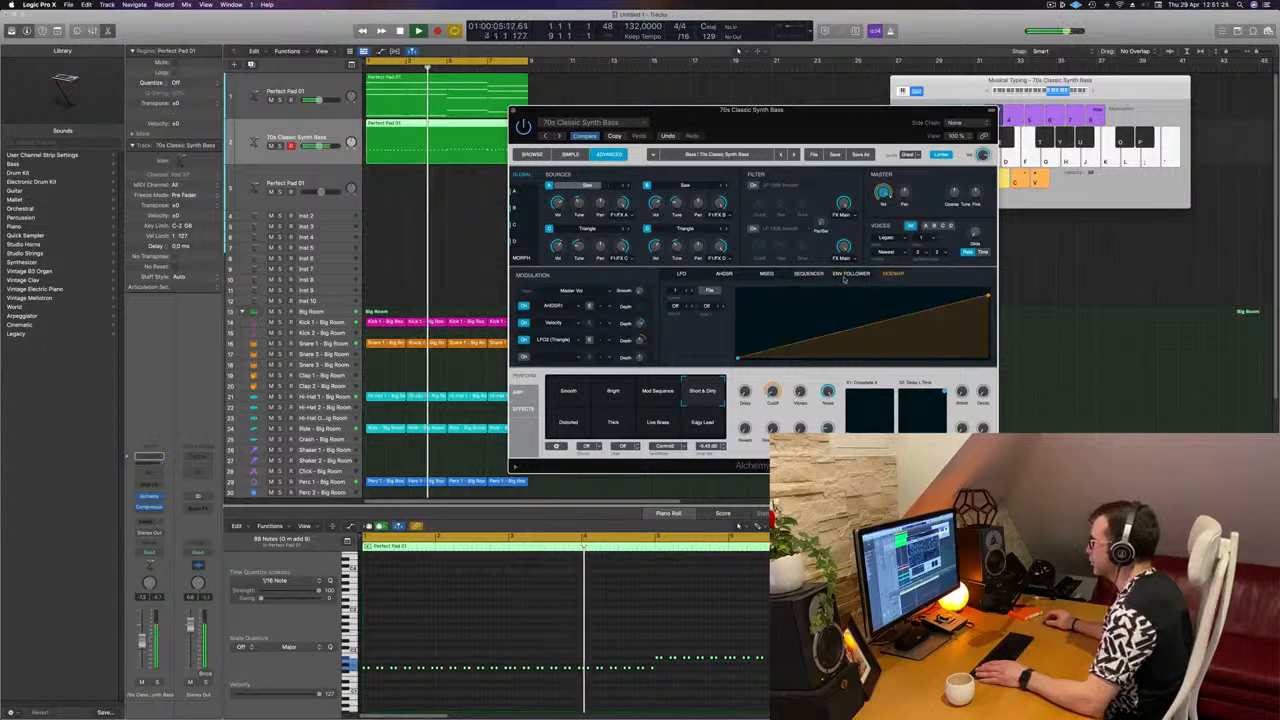
click(850, 275)
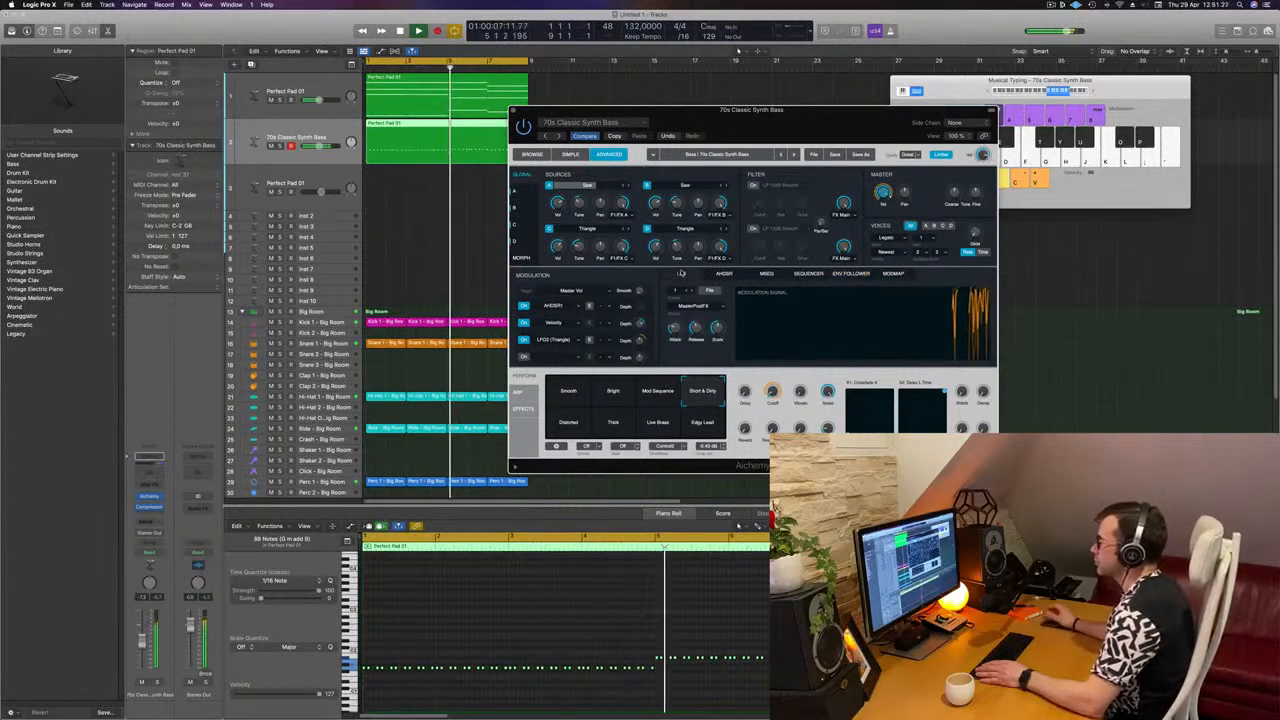
click(681, 274)
drag(775, 111, 743, 115)
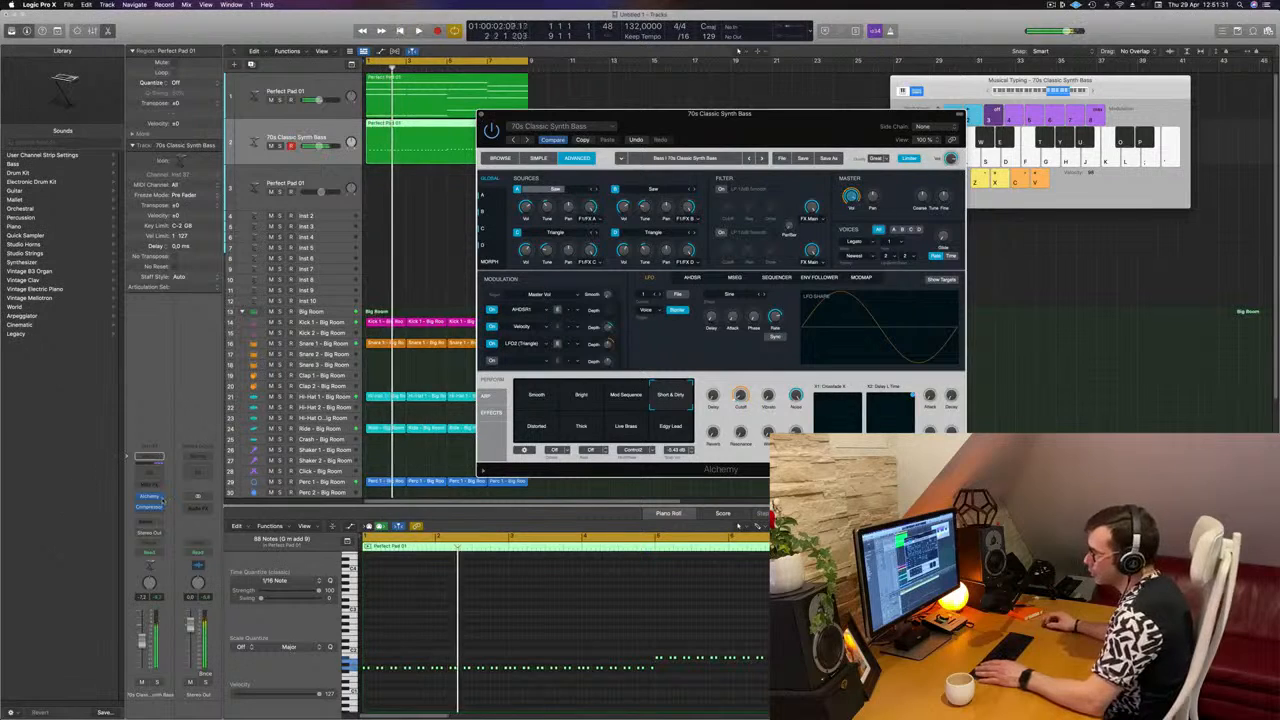
click(538, 159)
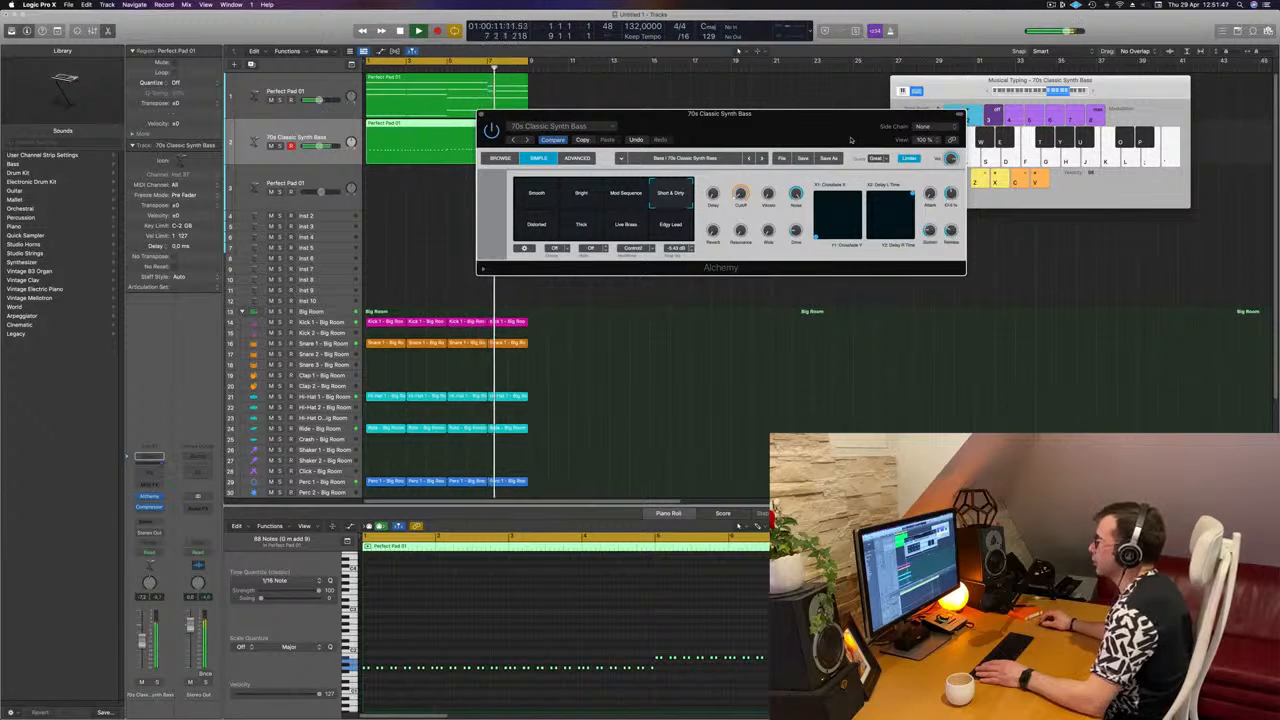
Step: Lower the Cutoff of the Alchemy bass sound during playback and close the synth window
drag(851, 140, 899, 252)
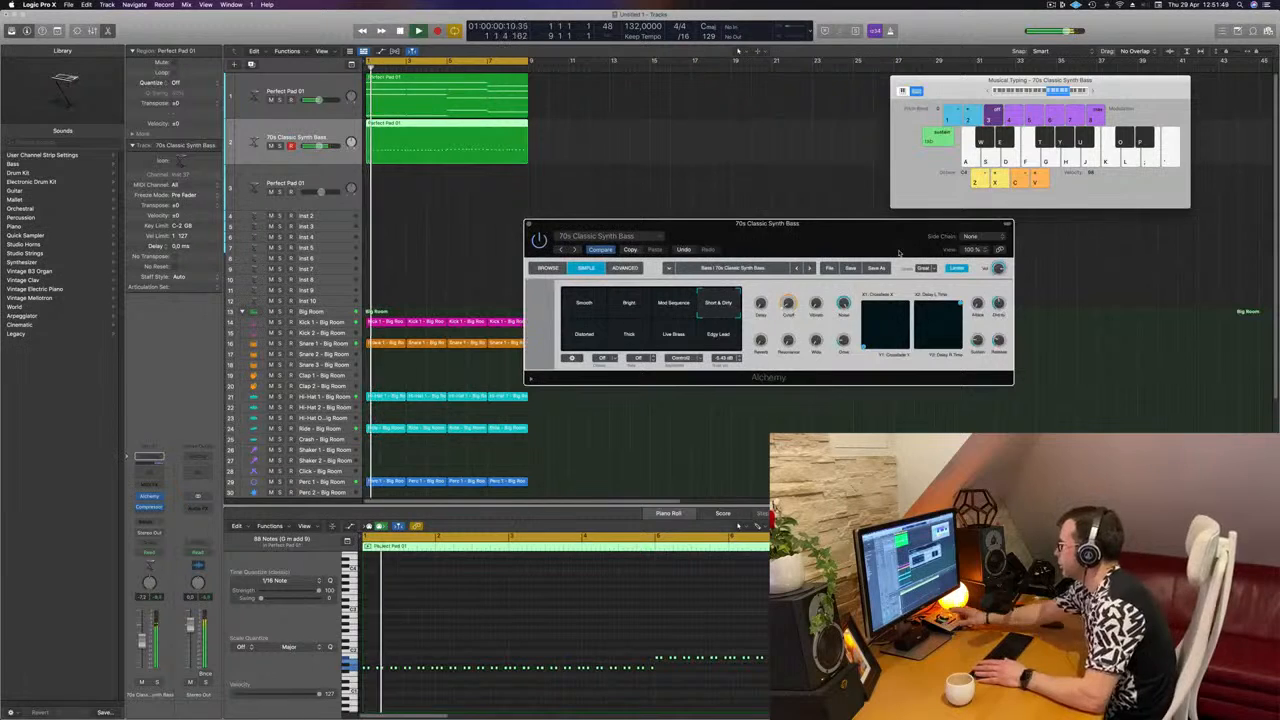
key(space)
key(space)
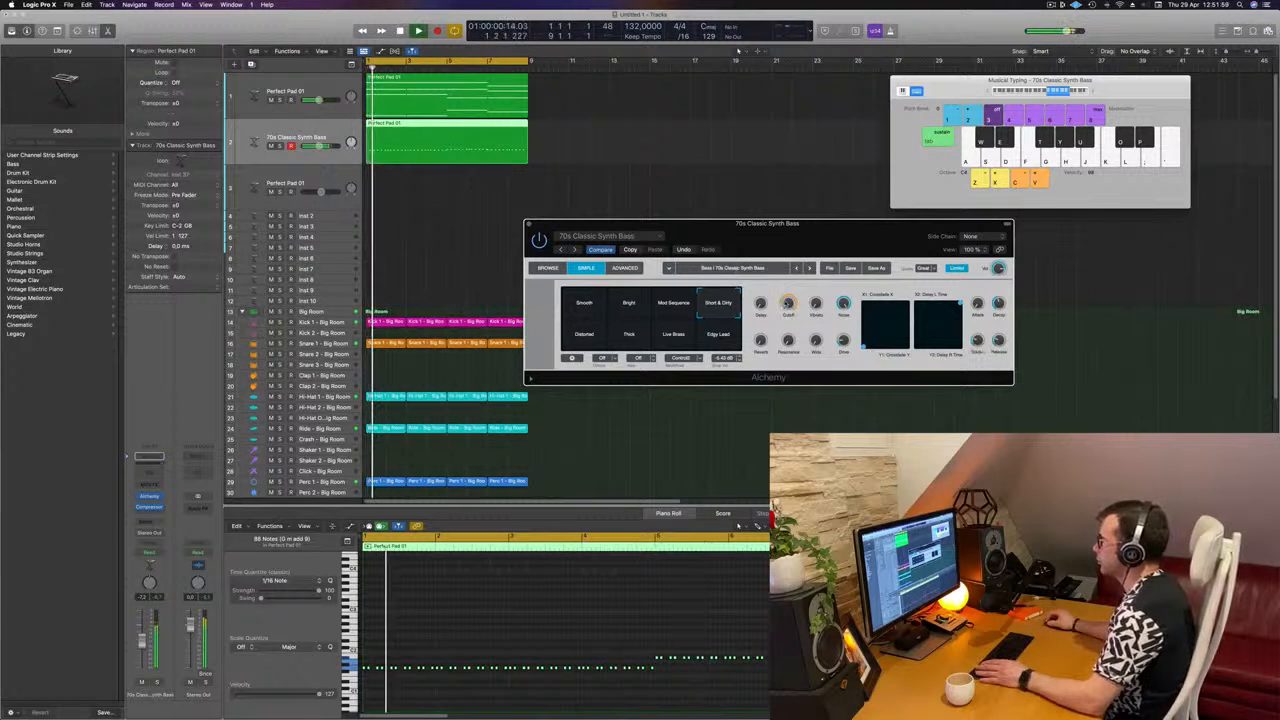
drag(788, 303, 788, 318)
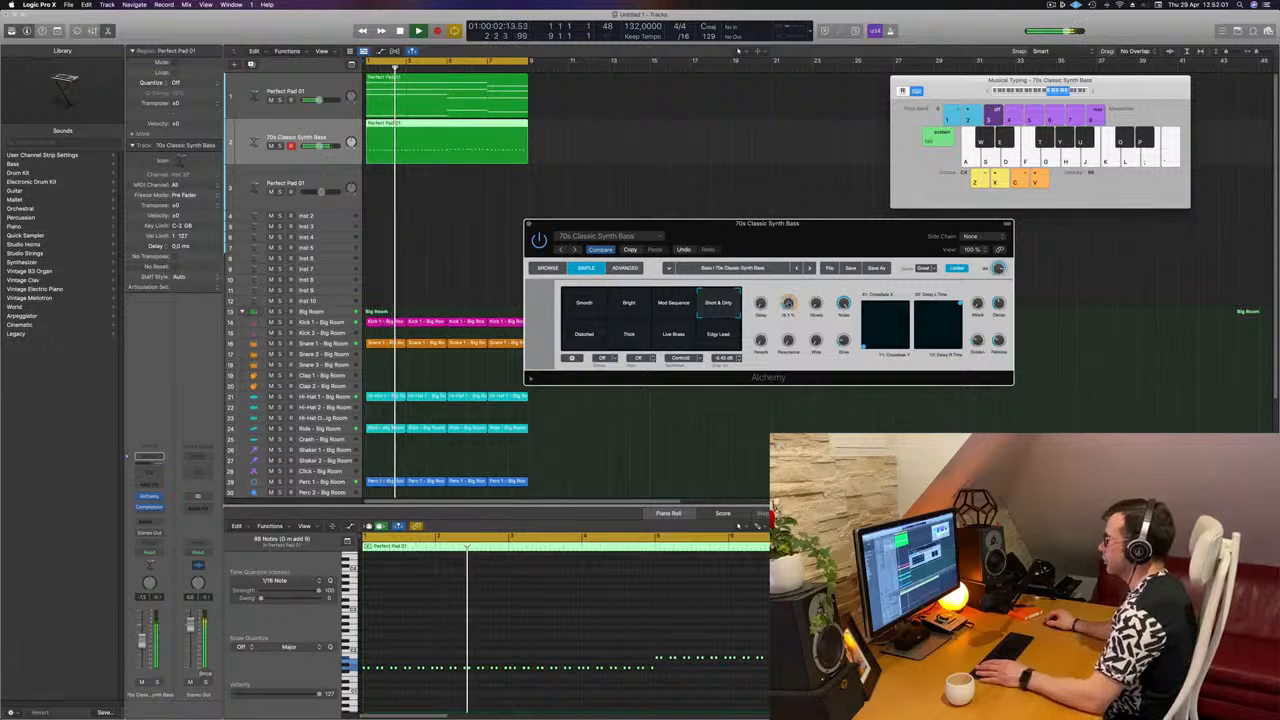
drag(561, 229, 538, 277)
click(505, 273)
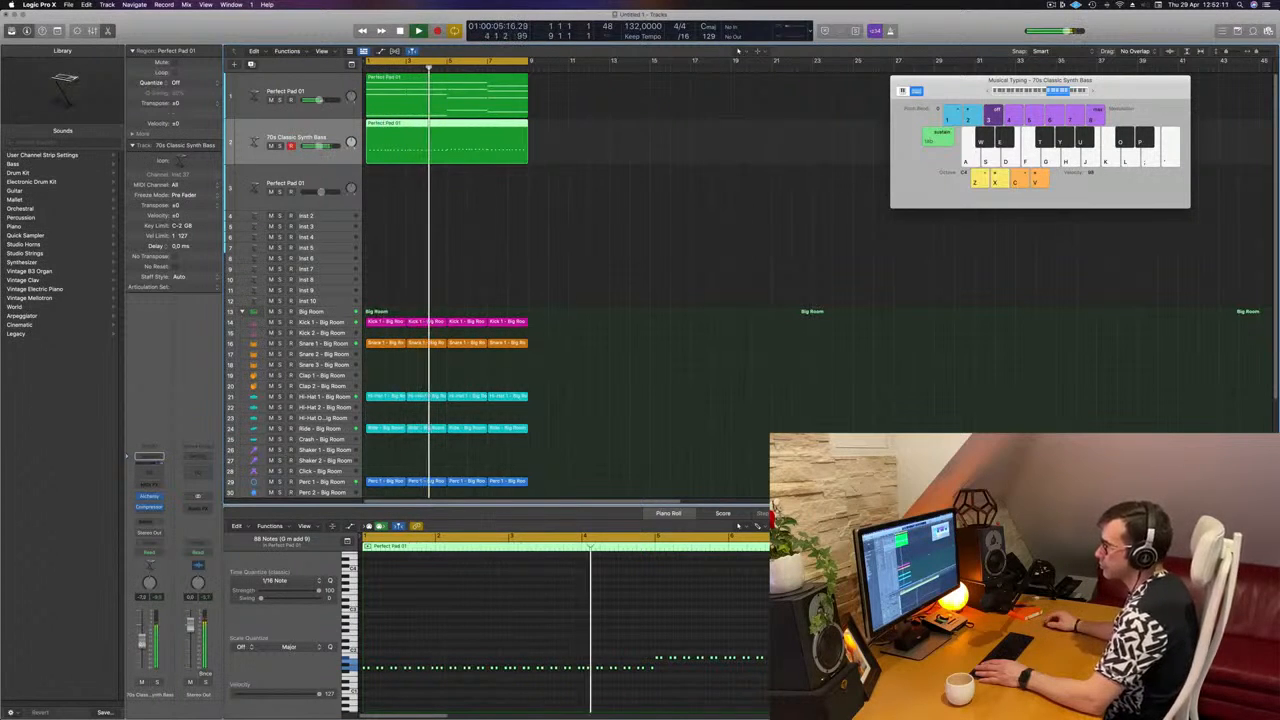
Step: Replay the arrangement from the start and check the drum tracks, selecting the Ride track along the way
click(554, 213)
key(Return)
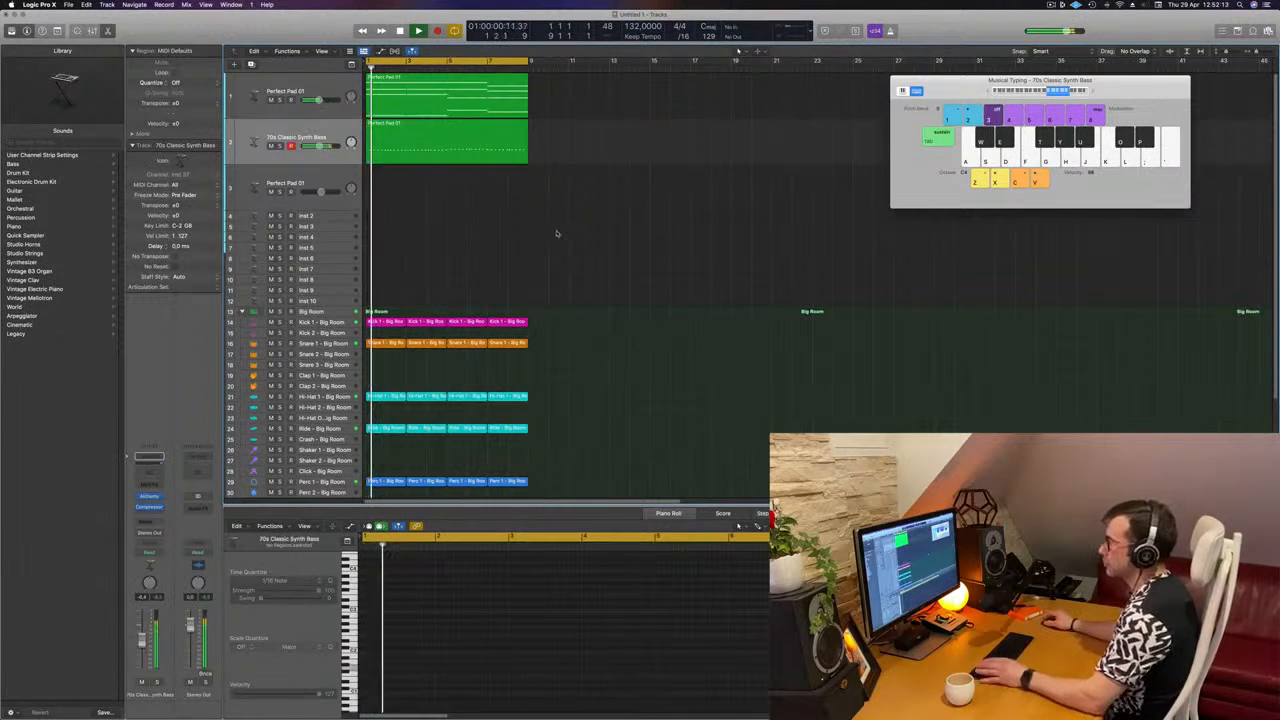
scroll(557, 234, down, 5)
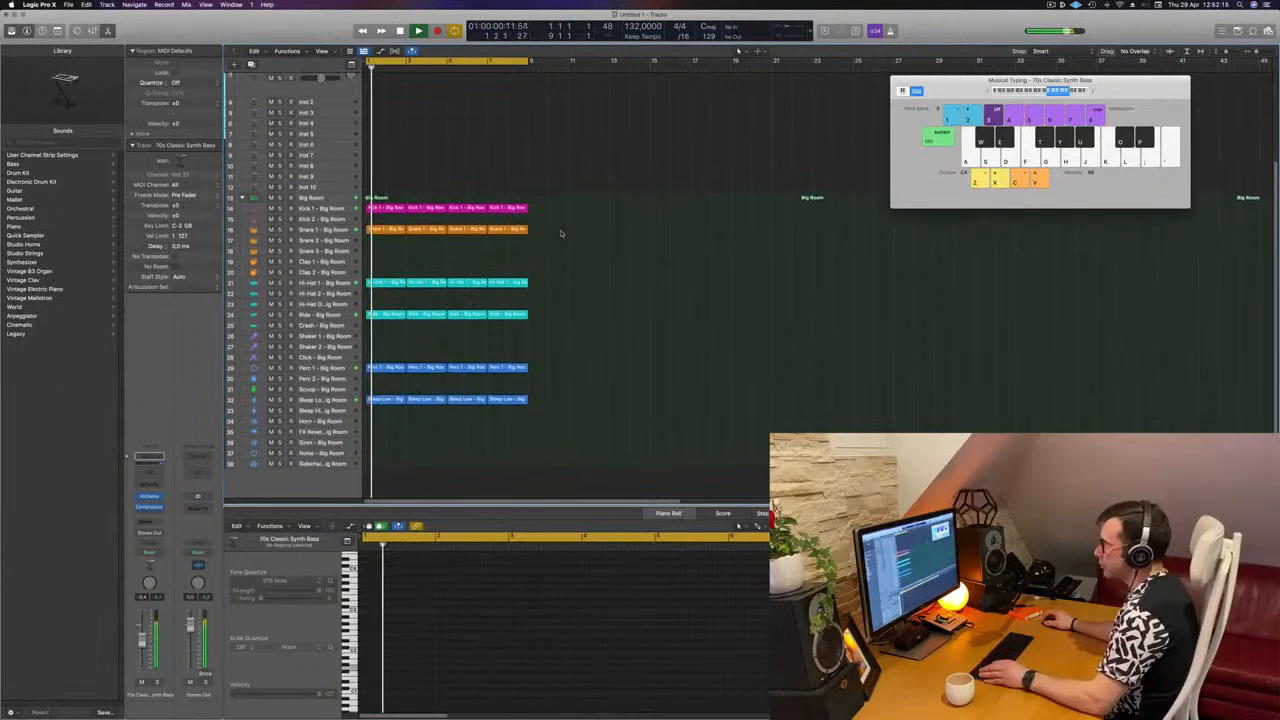
scroll(398, 289, up, 1)
click(336, 323)
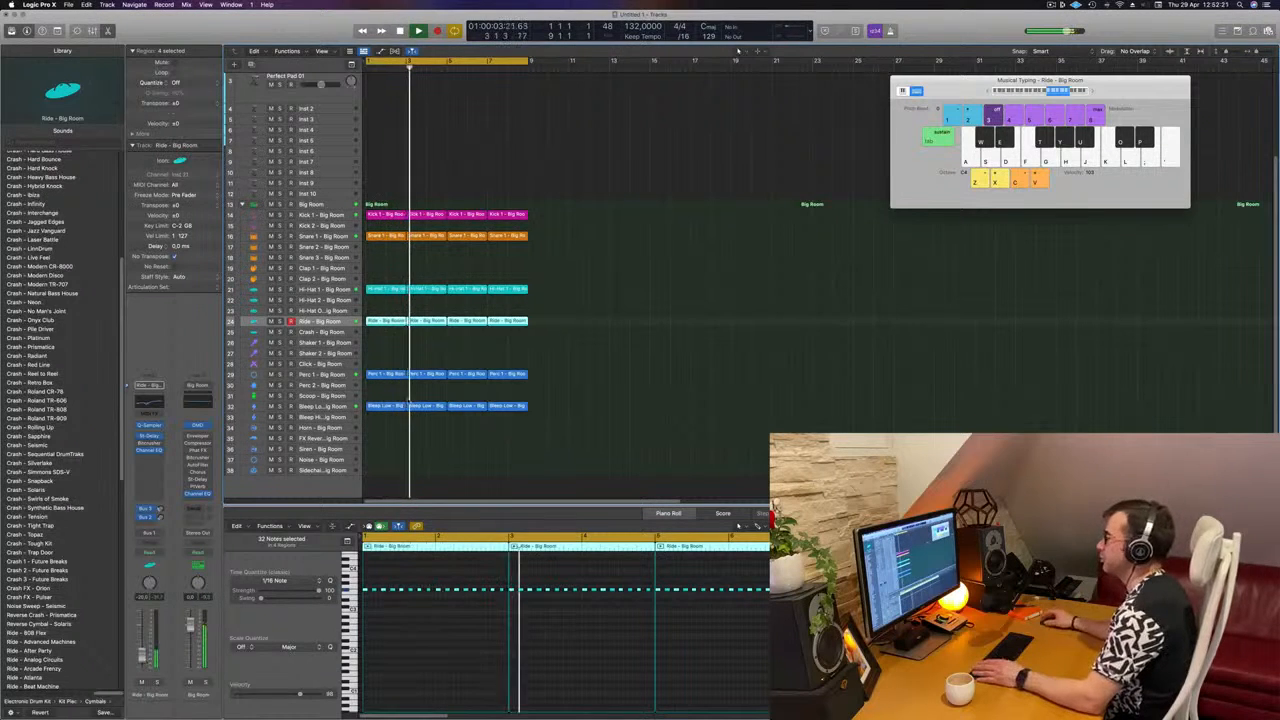
scroll(584, 262, up, 5)
key(Return)
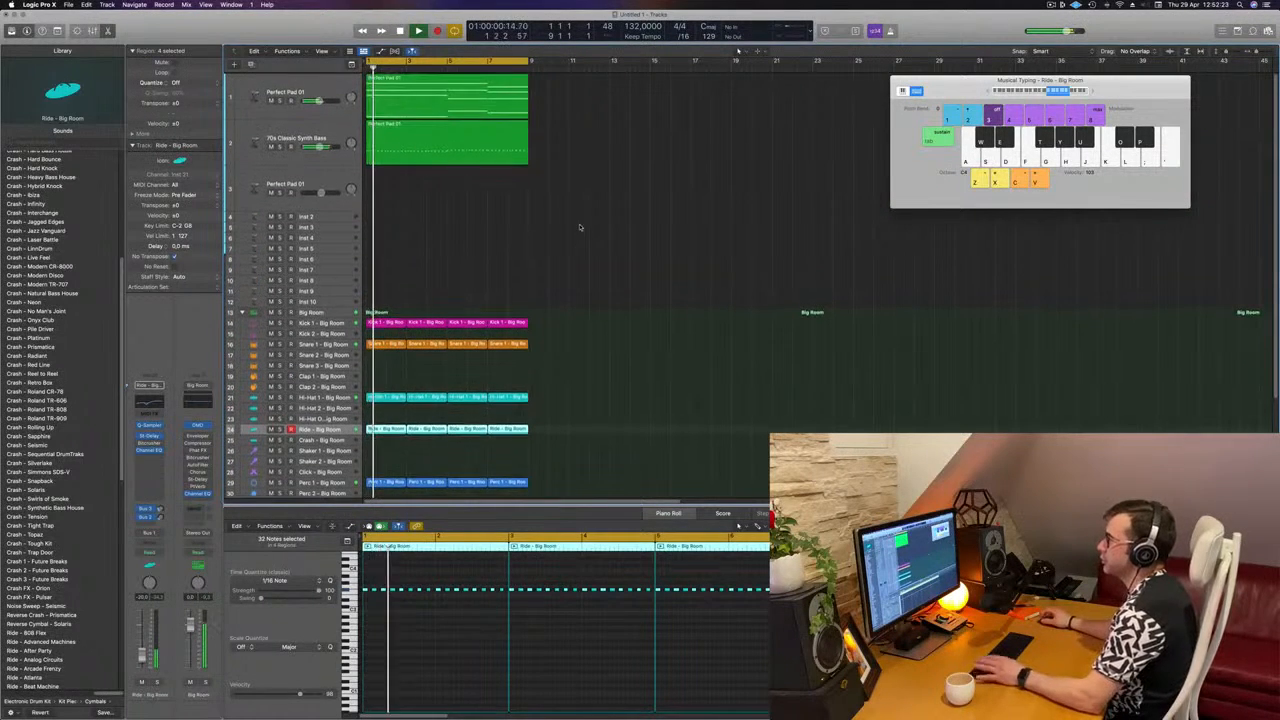
Step: Repeat all the arrangement's regions once, directly after the originals, to double its length
click(475, 214)
key(Return)
key(super+a)
key(super+r)
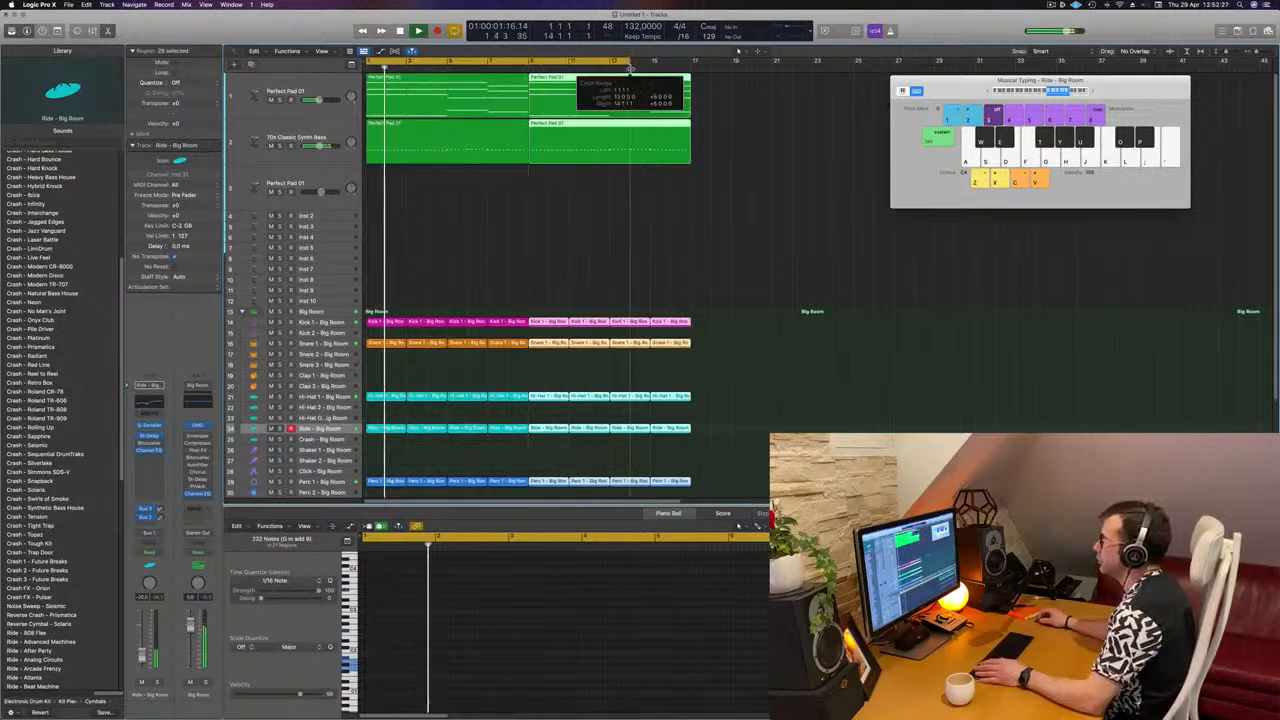
Step: Duplicate the Perfect Pad 01 track and copy its first chord region onto the new track from bar 1
click(560, 202)
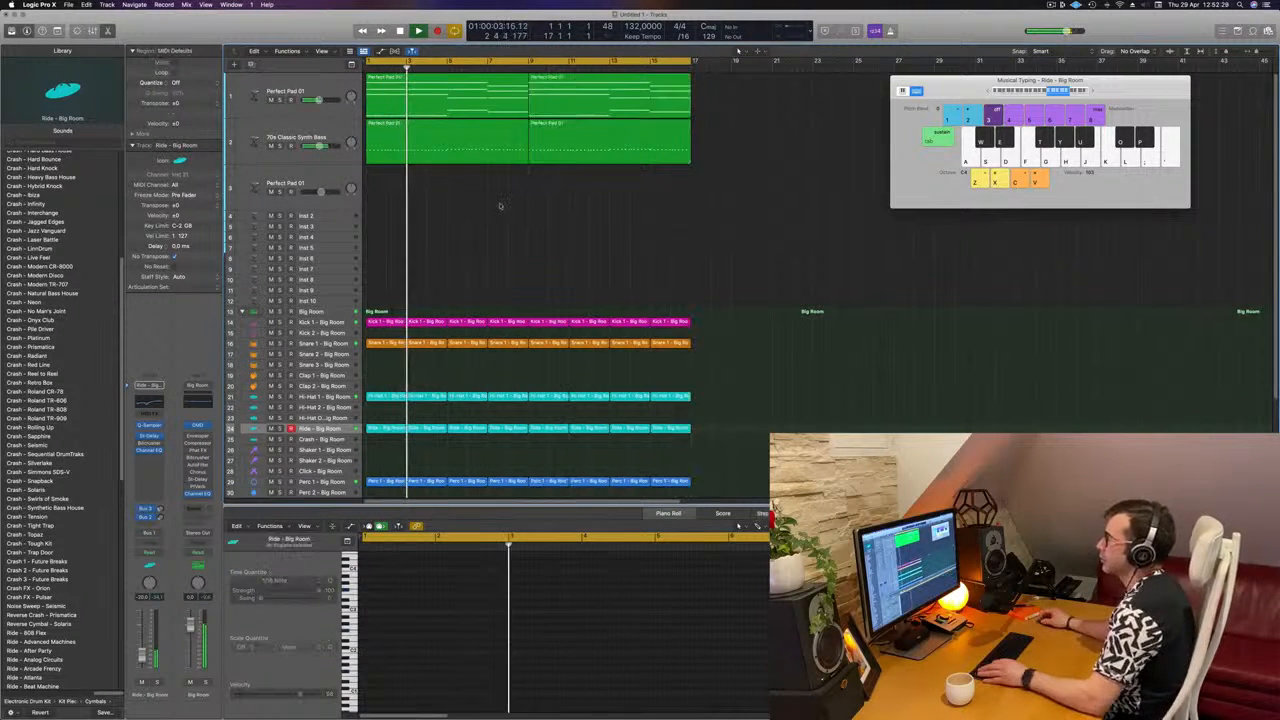
key(super+Left)
click(336, 128)
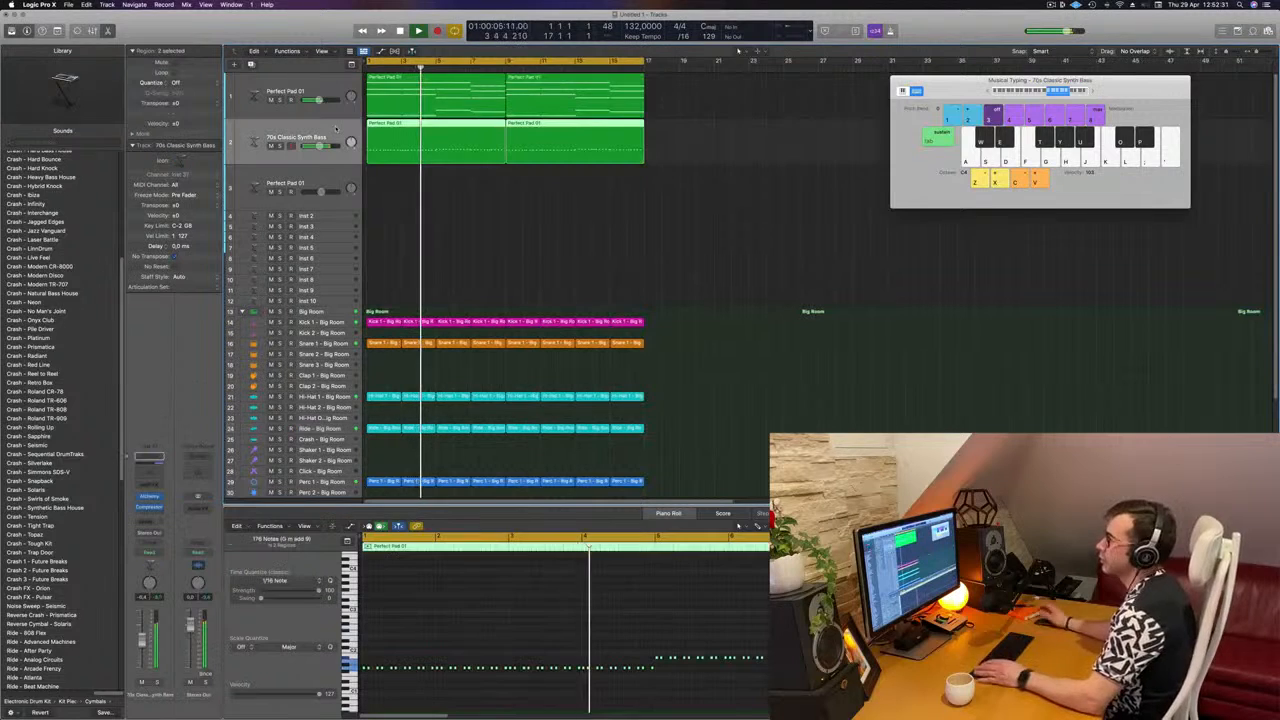
key(Return)
click(323, 100)
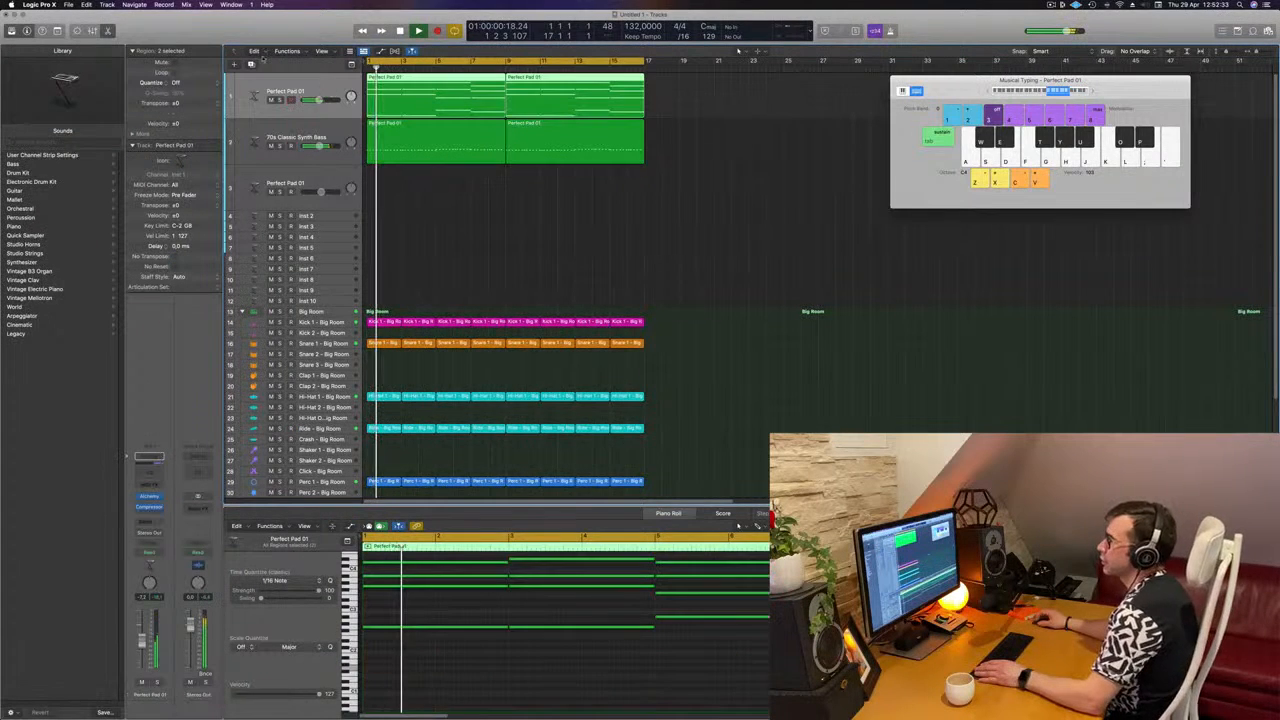
key(super+d)
drag(408, 90, 397, 132)
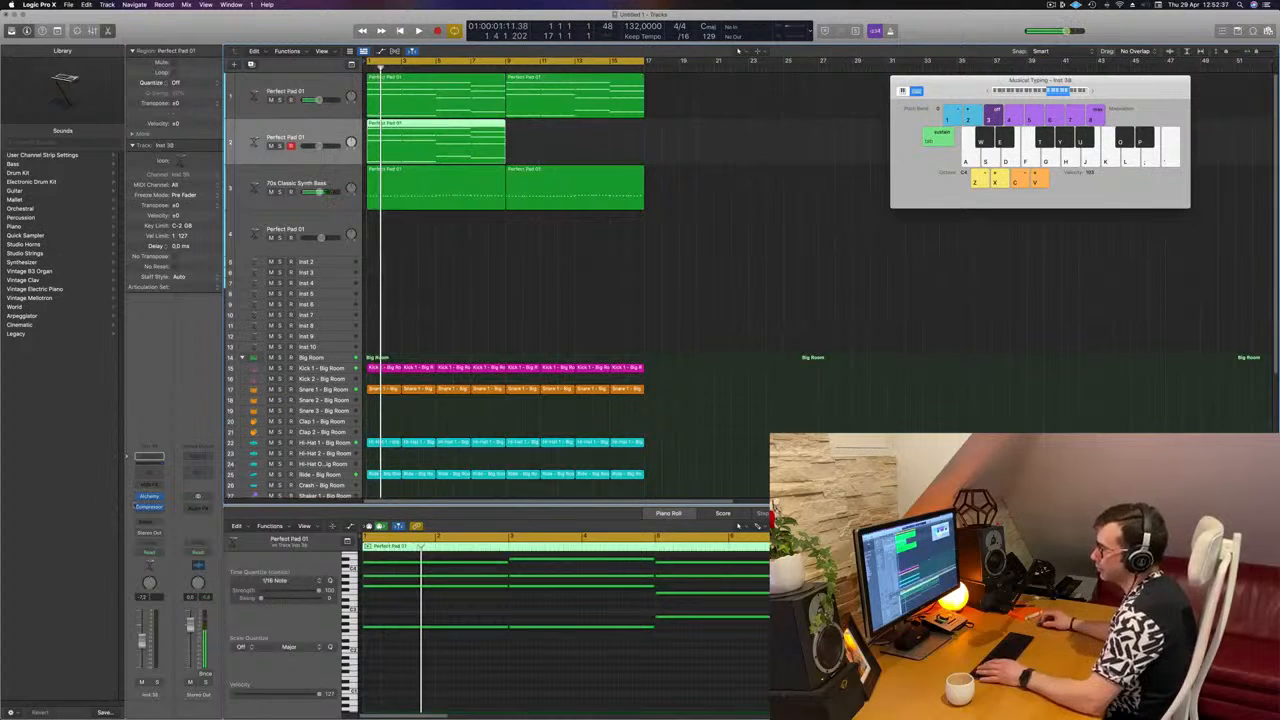
Step: Open Alchemy on the duplicated pad track and filter its presets to the Brass category
click(150, 496)
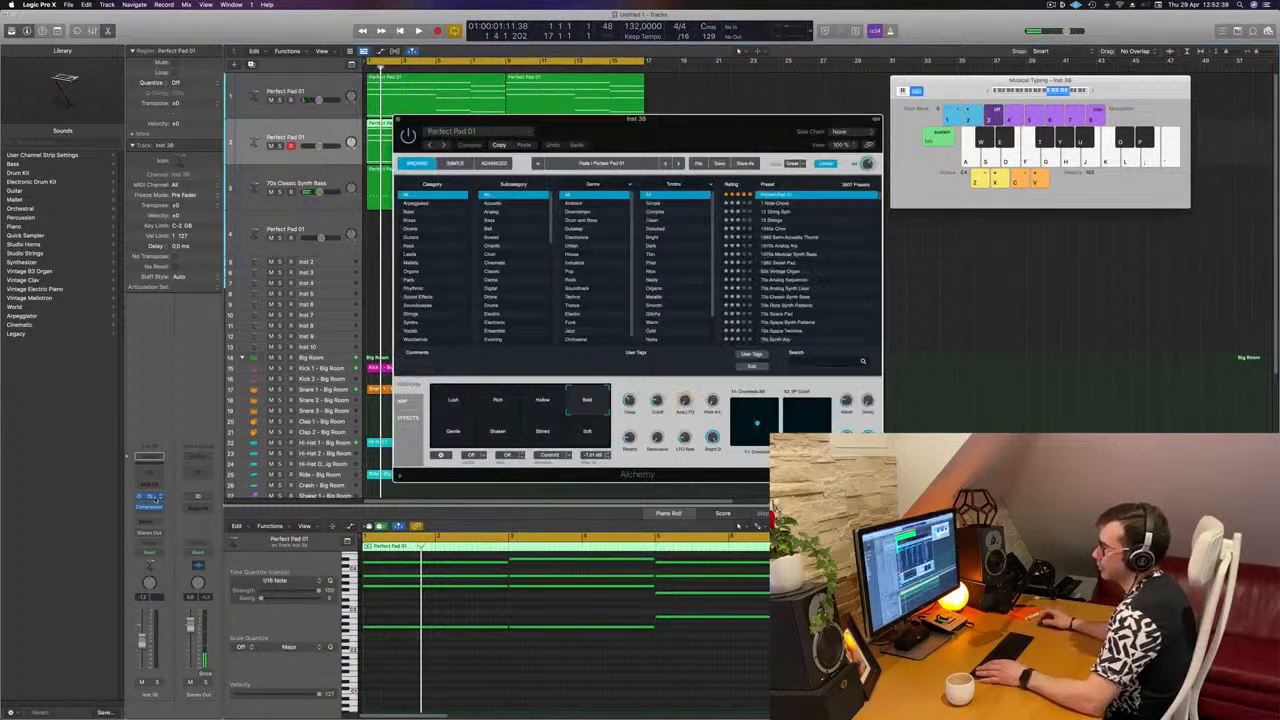
drag(638, 127, 816, 140)
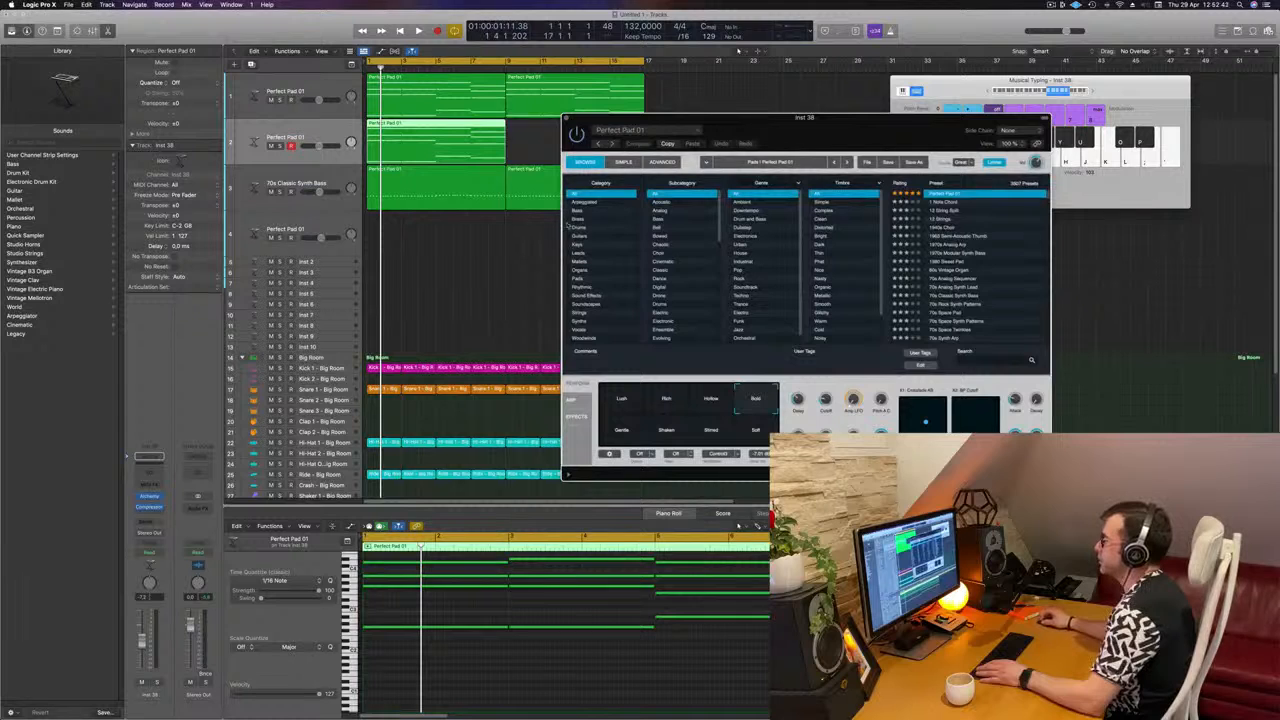
click(578, 218)
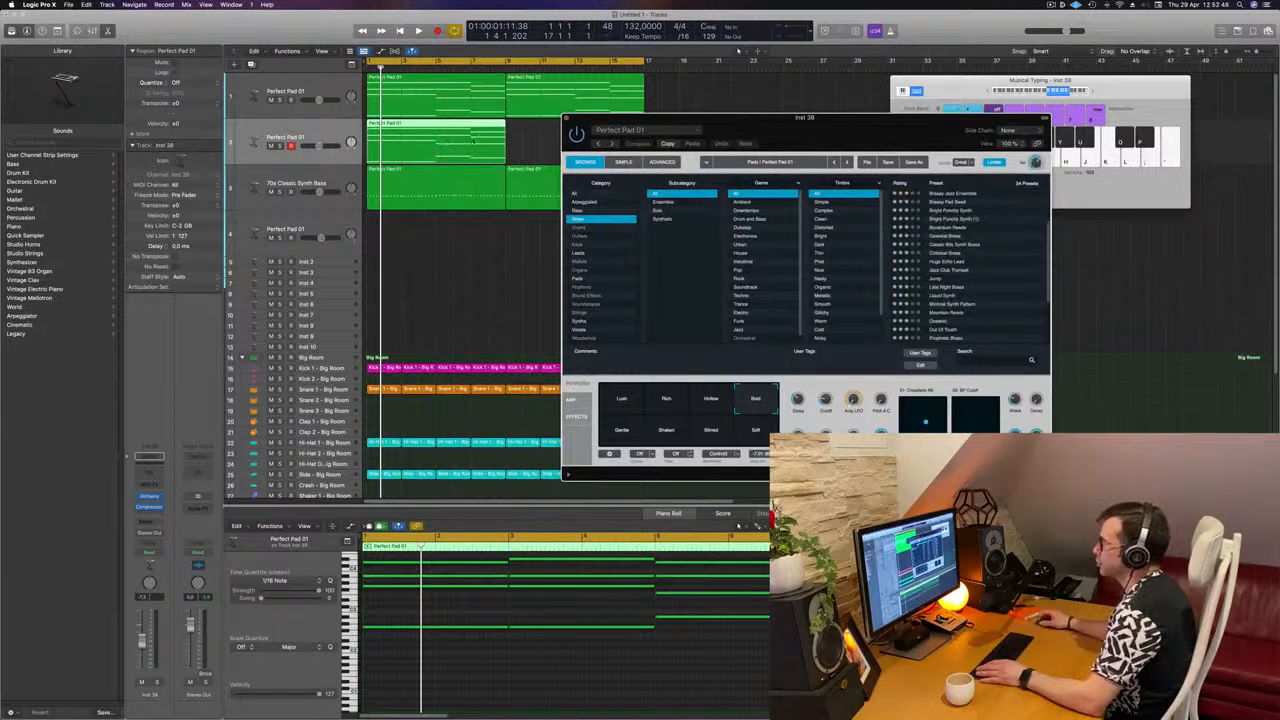
Step: Shorten all the chord notes in the duplicated pad region to brief stabs and start playback
drag(462, 673, 850, 560)
drag(947, 576, 828, 576)
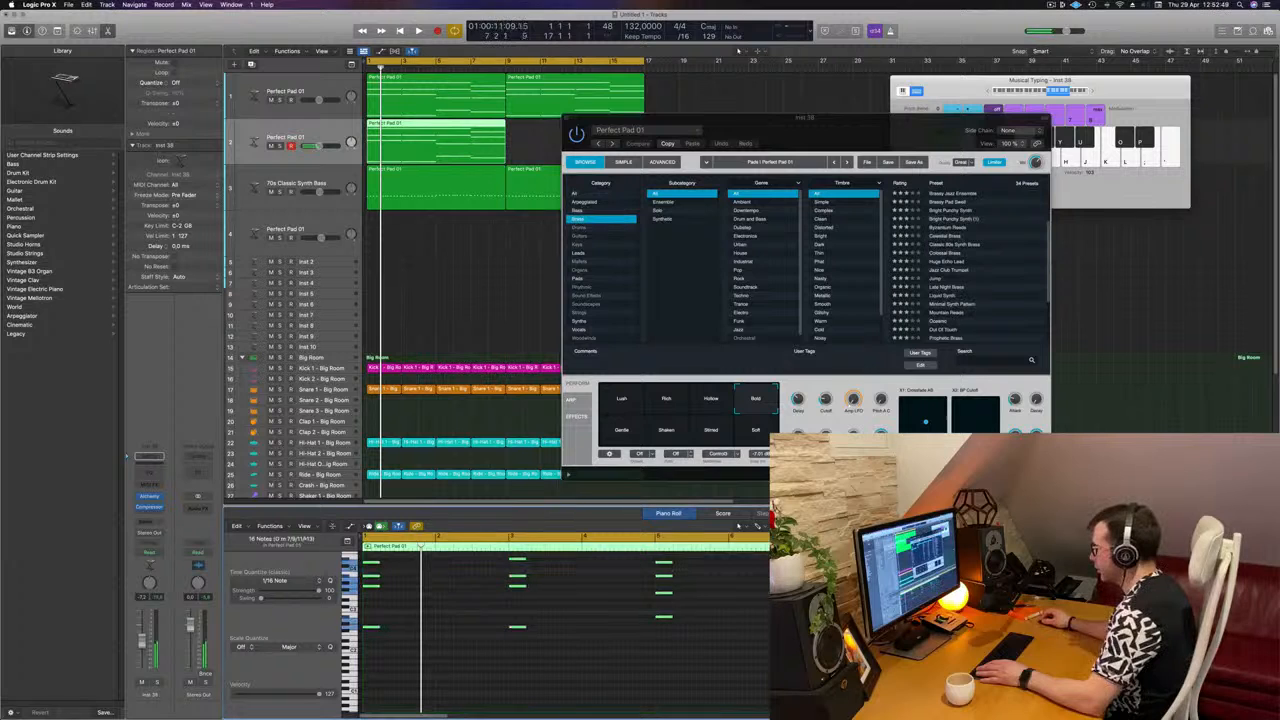
key(space)
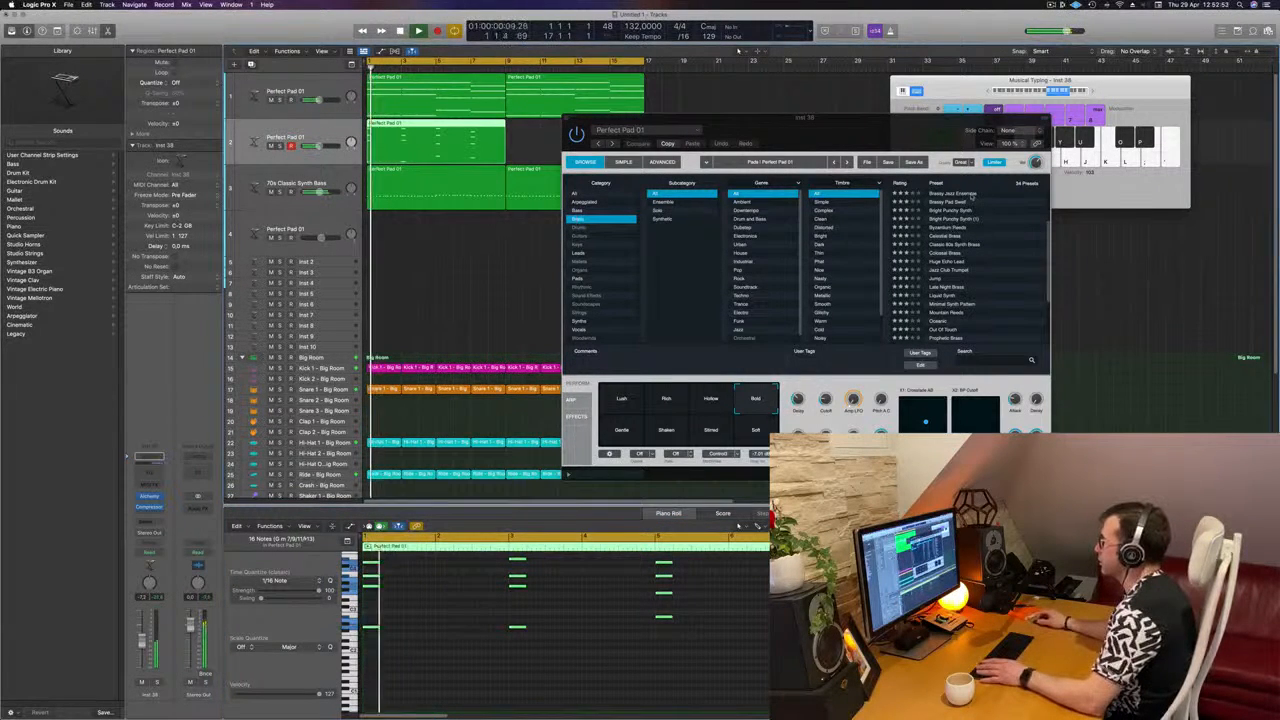
Step: Load the Brassy Jazz Ensemble preset in Alchemy and audition it with the arrangement
click(858, 135)
key(Down)
drag(858, 135, 976, 95)
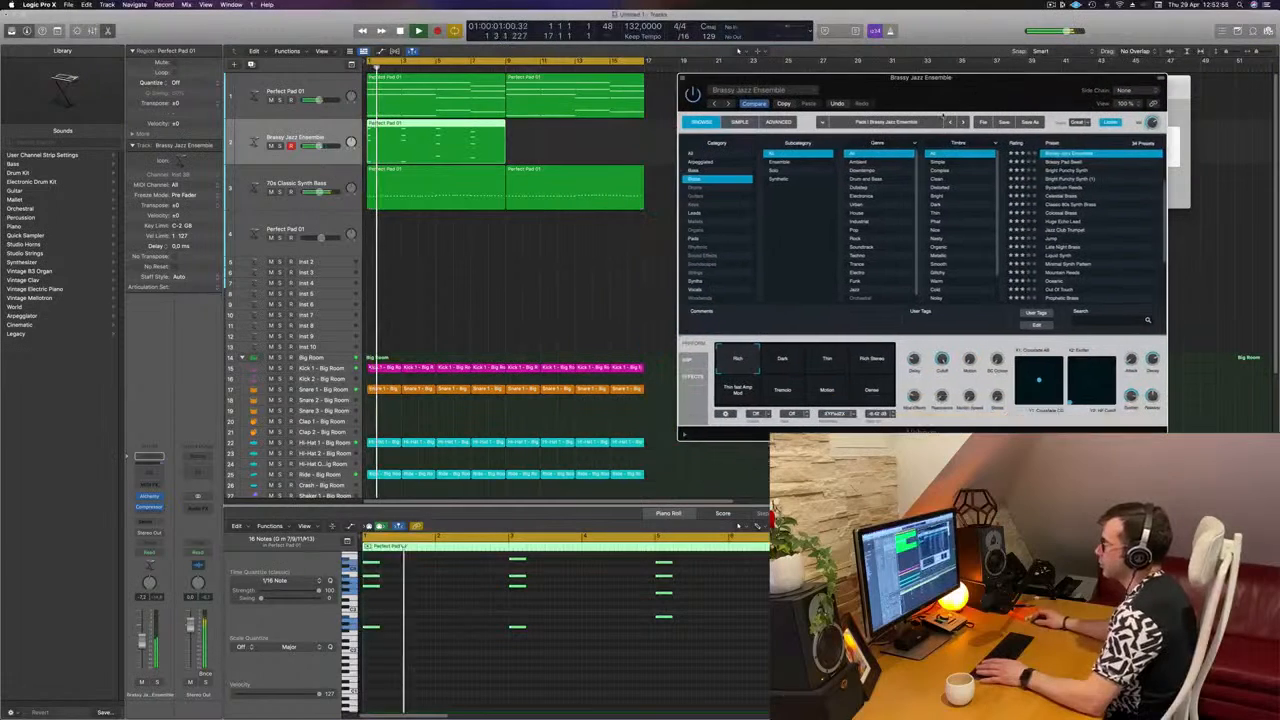
click(738, 50)
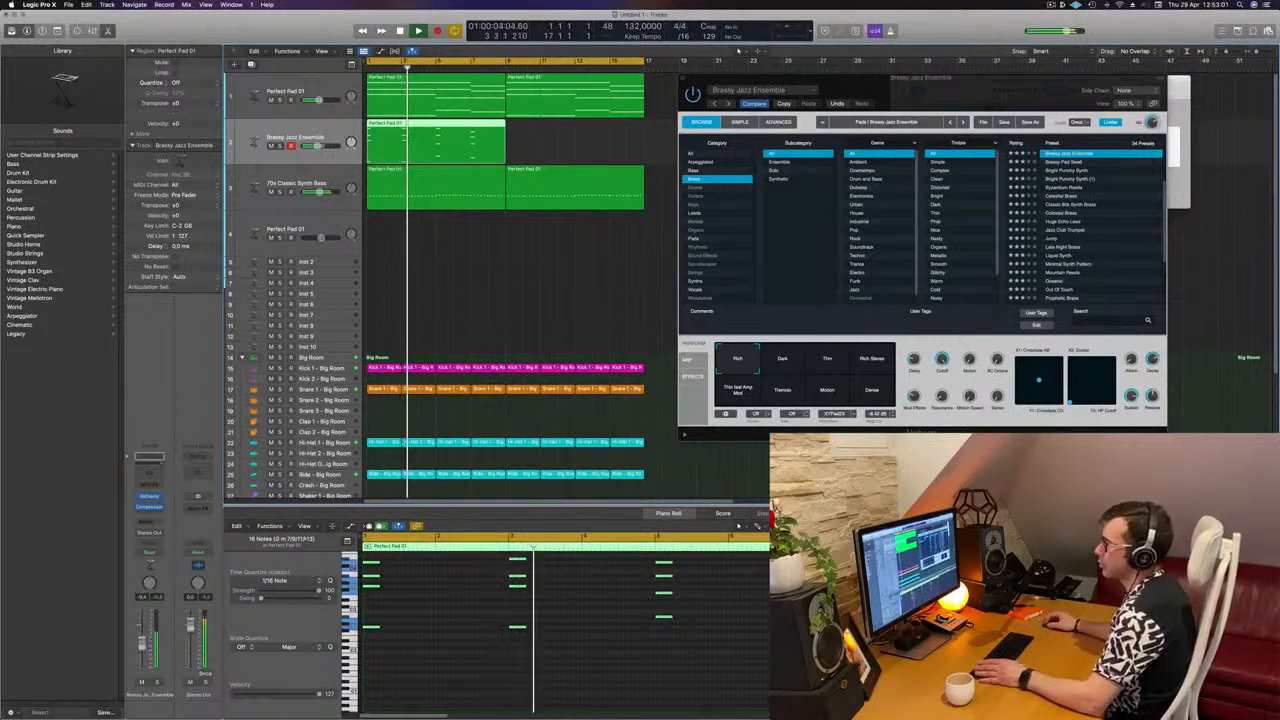
drag(894, 92, 816, 77)
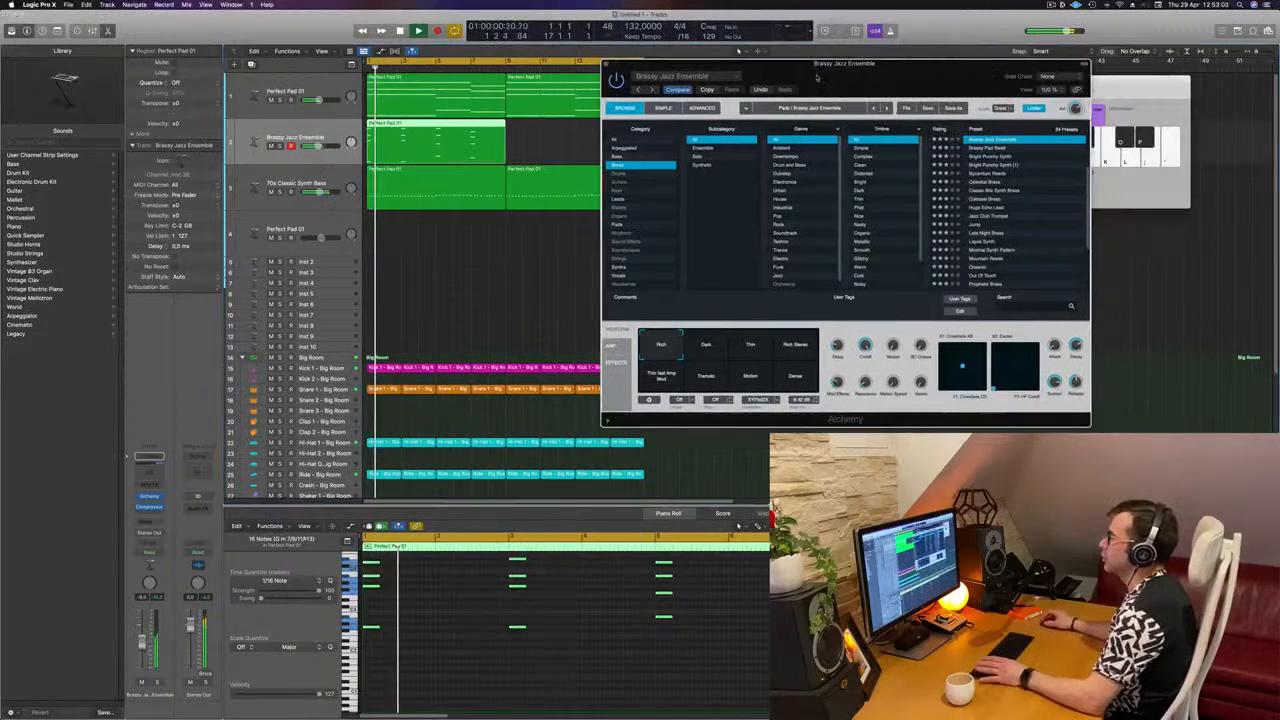
Step: Add a send to Bus 5 on the Brassy Jazz Ensemble channel strip
click(290, 137)
click(138, 521)
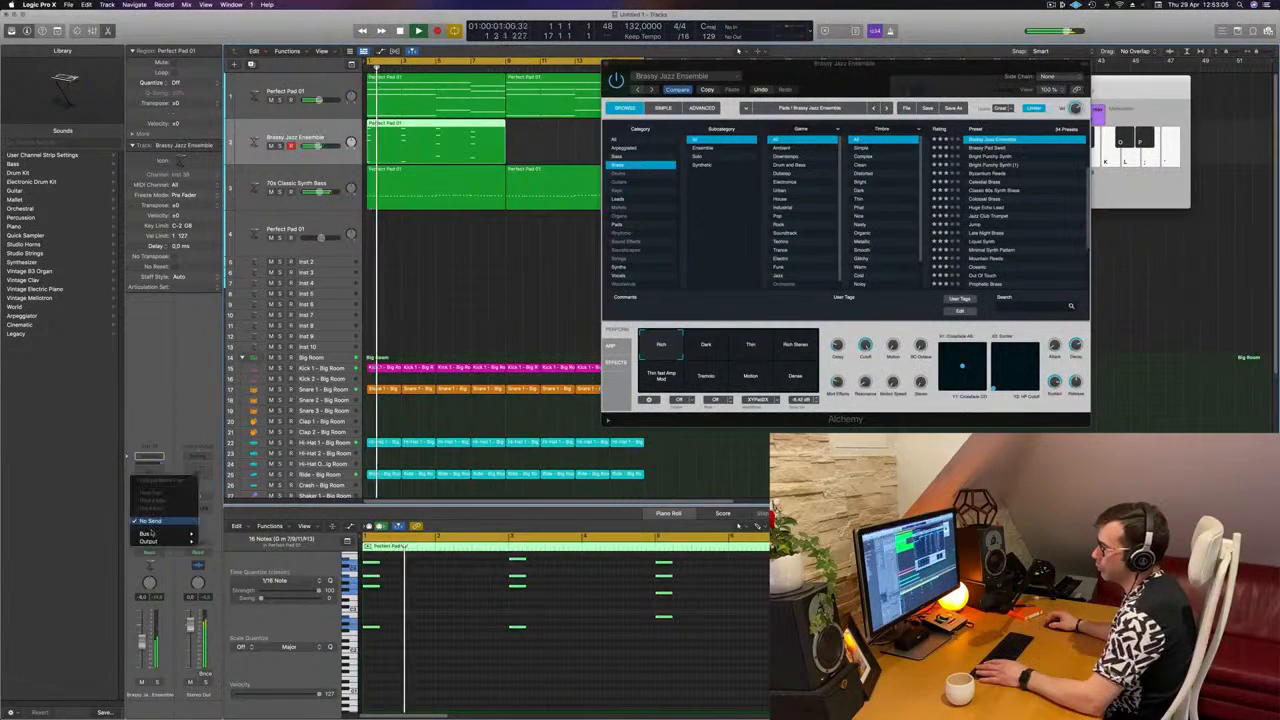
mouse_move(165, 534)
click(226, 448)
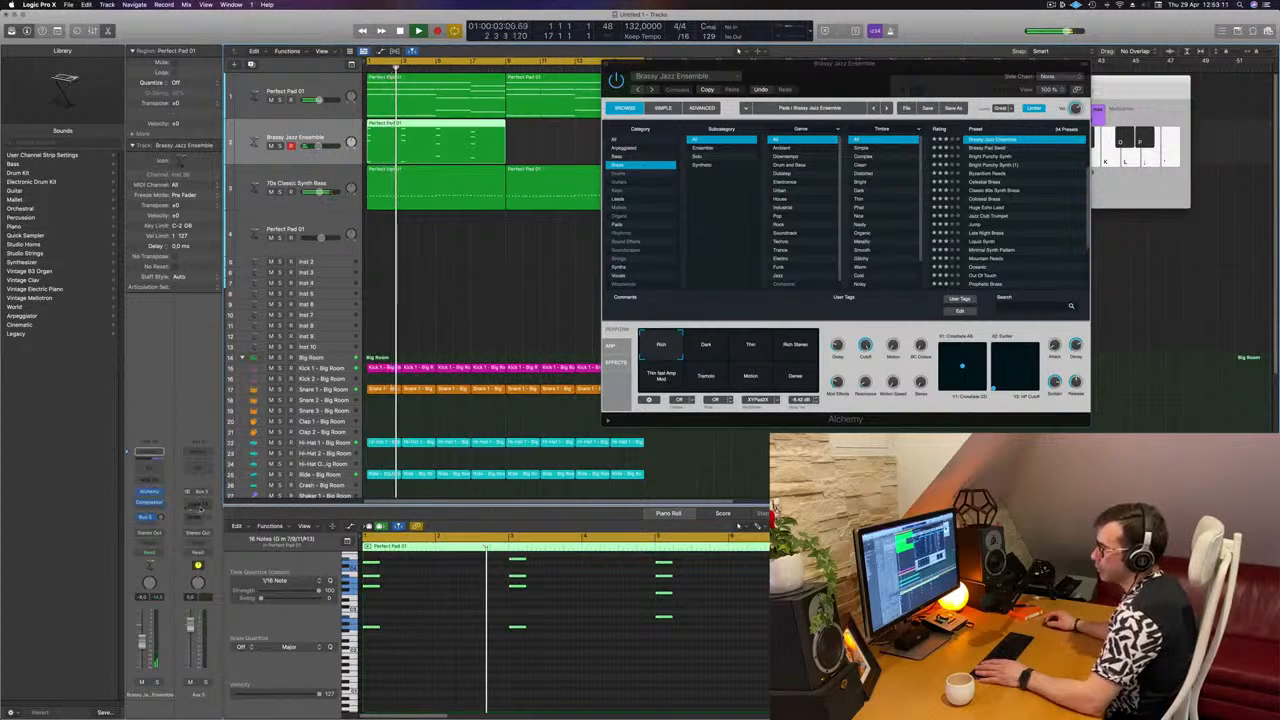
Step: Insert a SilverVerb on the Aux 5 channel and load its grandiose preset
click(207, 503)
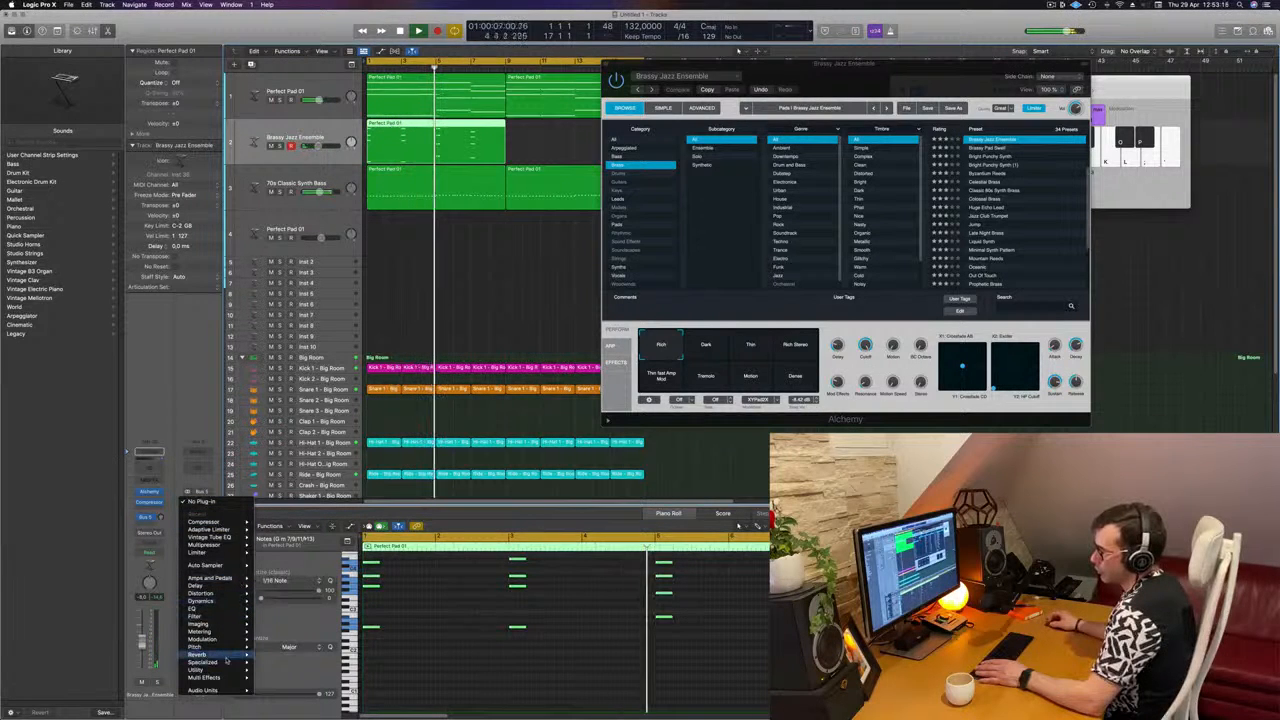
mouse_move(215, 654)
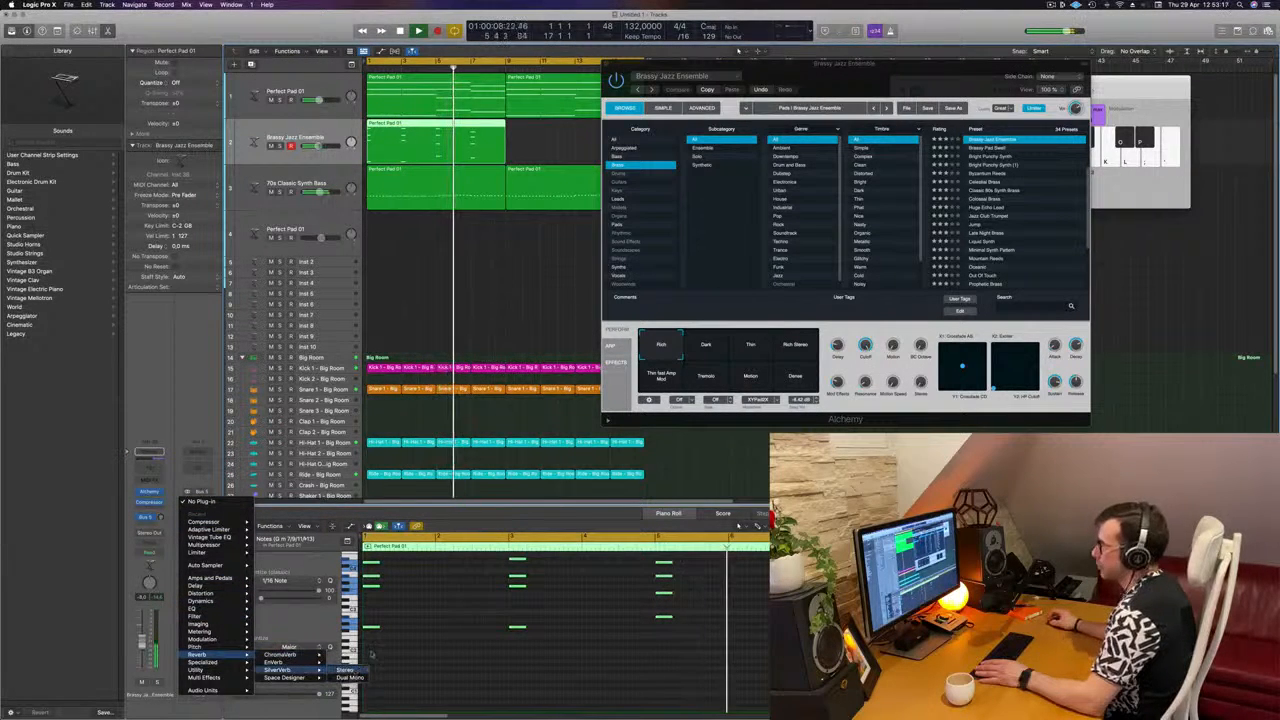
click(290, 655)
drag(581, 120, 545, 116)
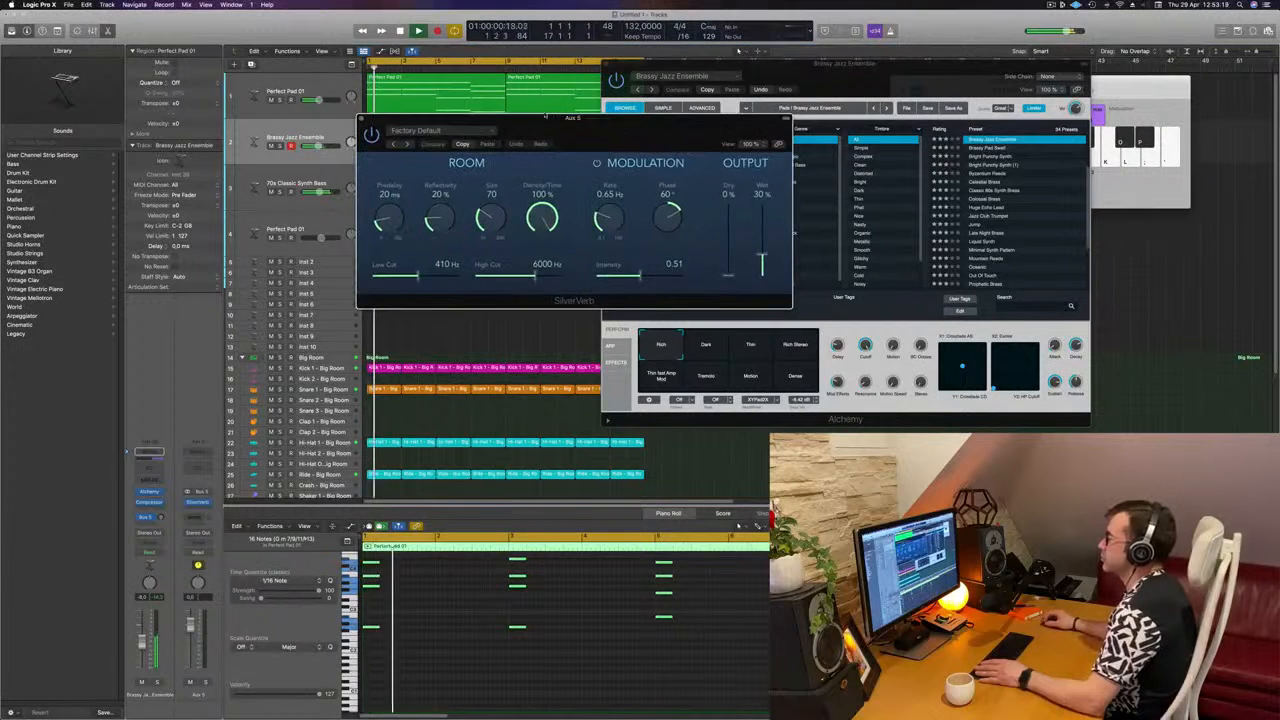
click(465, 131)
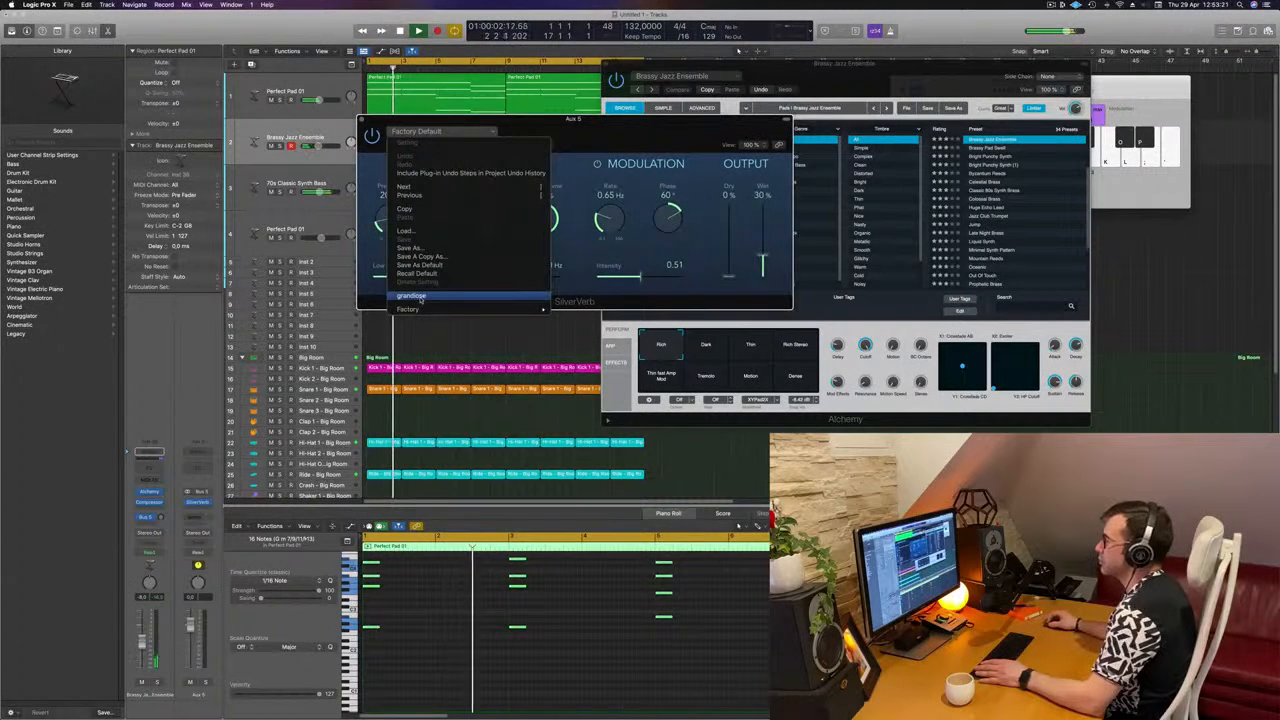
click(698, 244)
drag(683, 120, 981, 114)
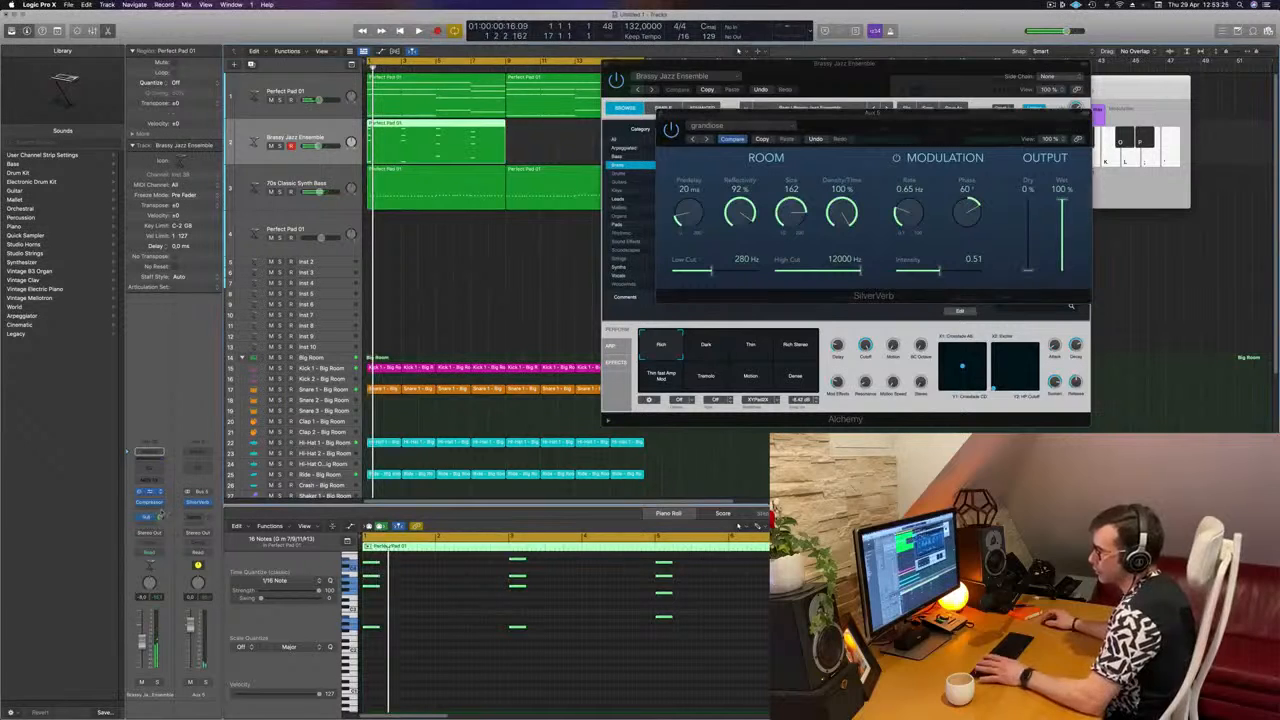
Step: Adjust the brass track's Bus 5 send level and copy its Compressor onto Aux 5 after SilverVerb
key(space)
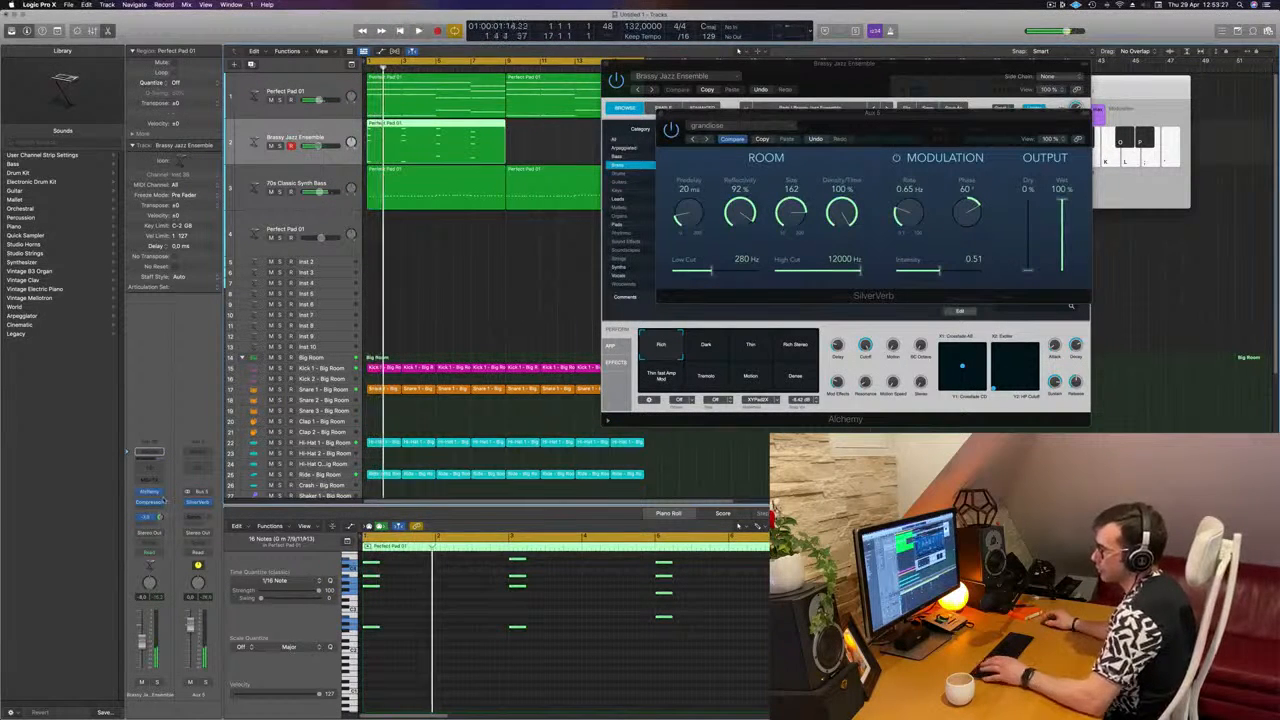
key(space)
key(space)
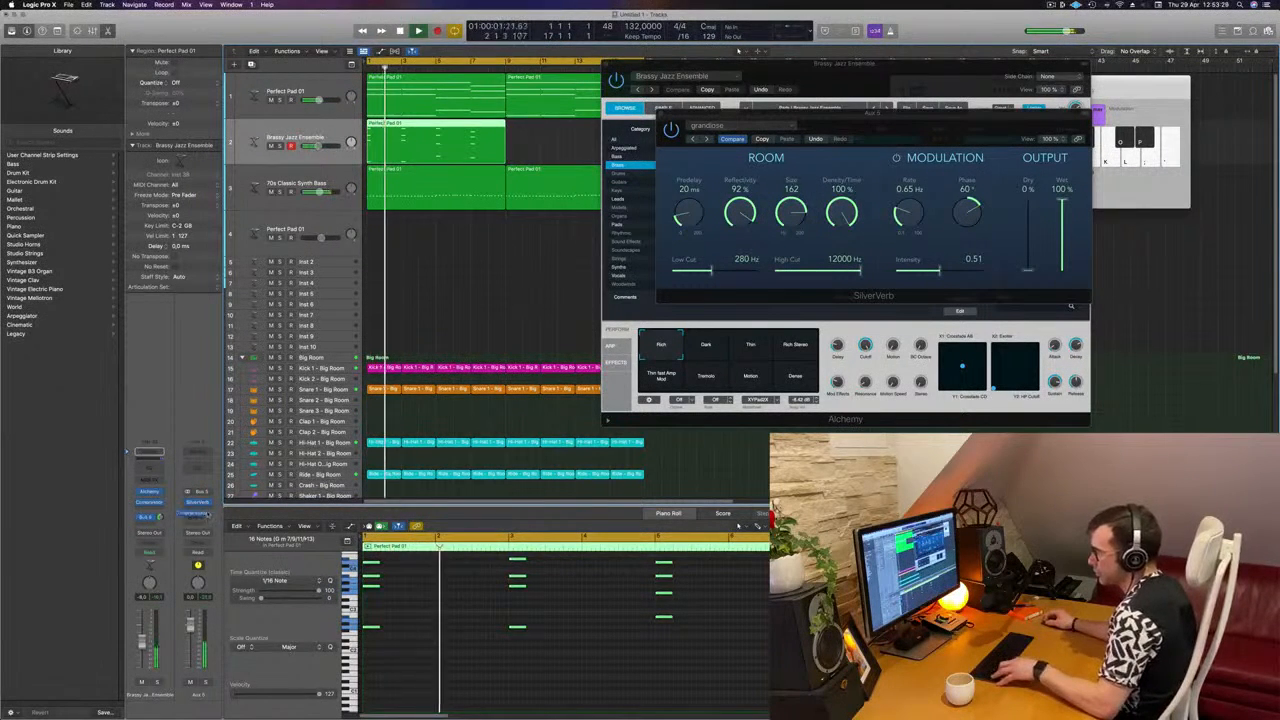
drag(208, 515, 207, 512)
key(space)
key(space)
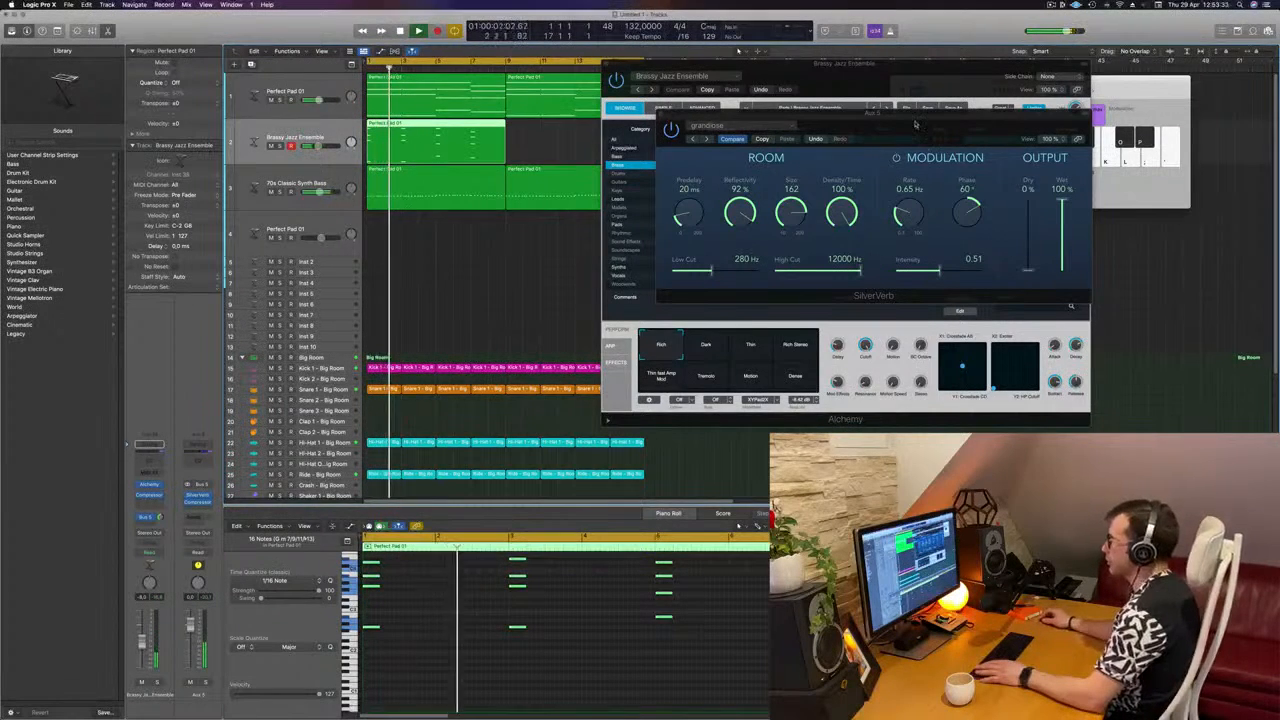
Step: Close the Alchemy window and copy the brass stab region to bar 9, directly after the original
drag(917, 125, 751, 275)
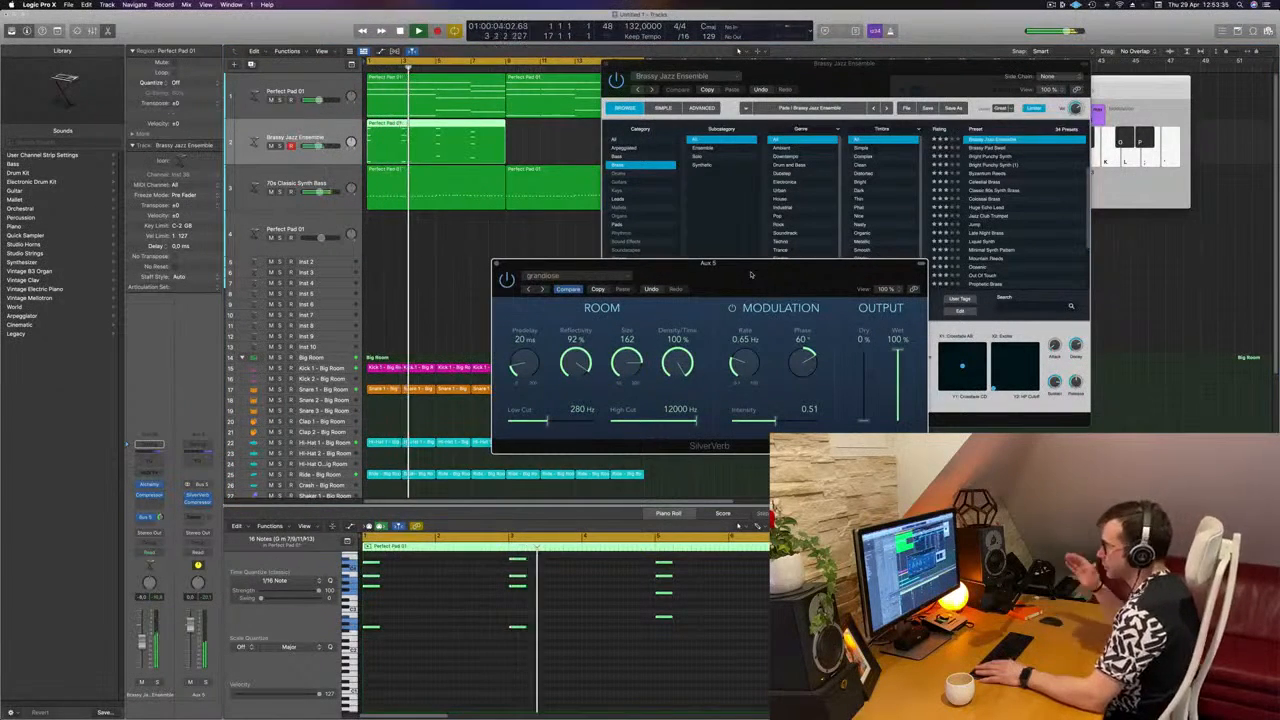
drag(751, 274, 810, 262)
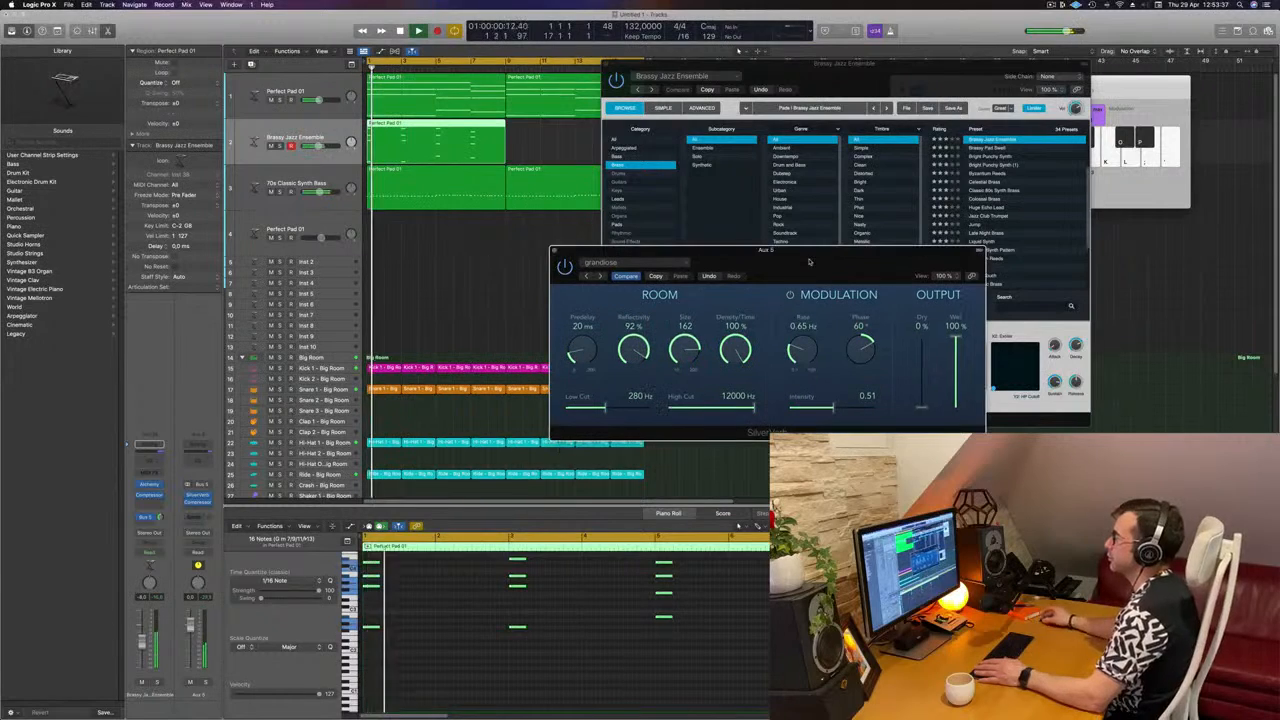
drag(893, 77, 980, 101)
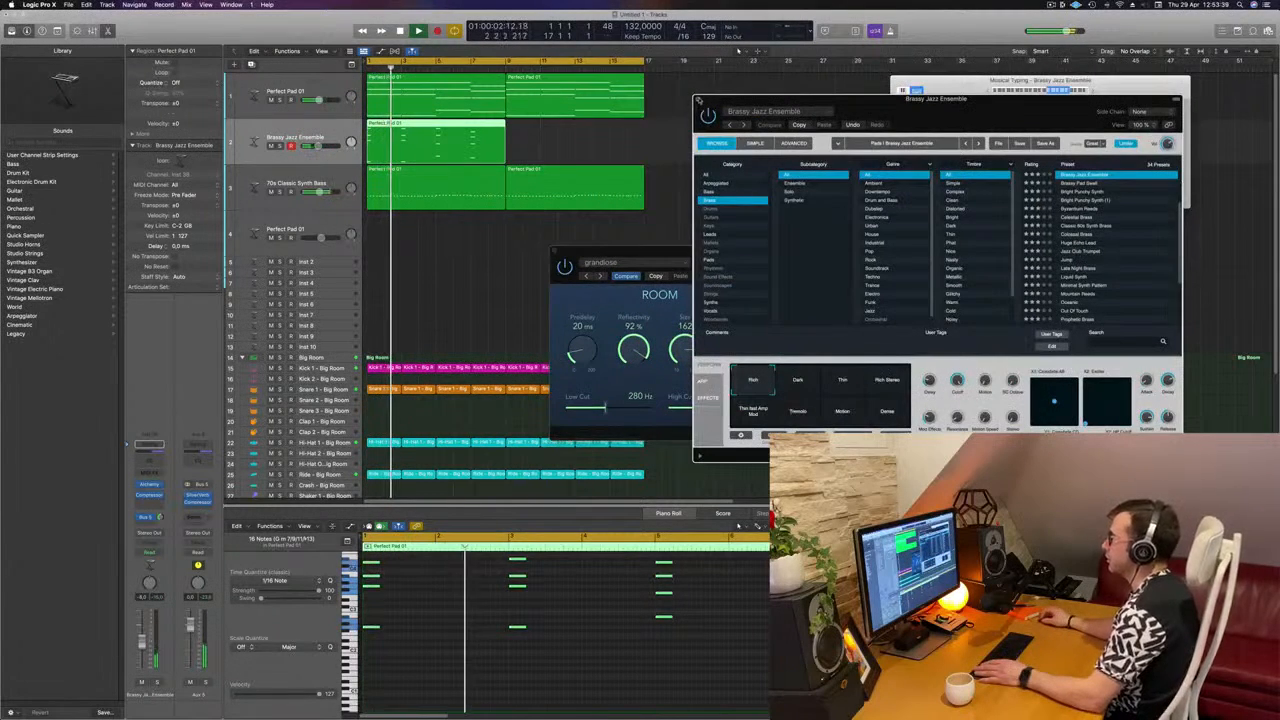
key(super+w)
click(534, 138)
drag(452, 133, 590, 129)
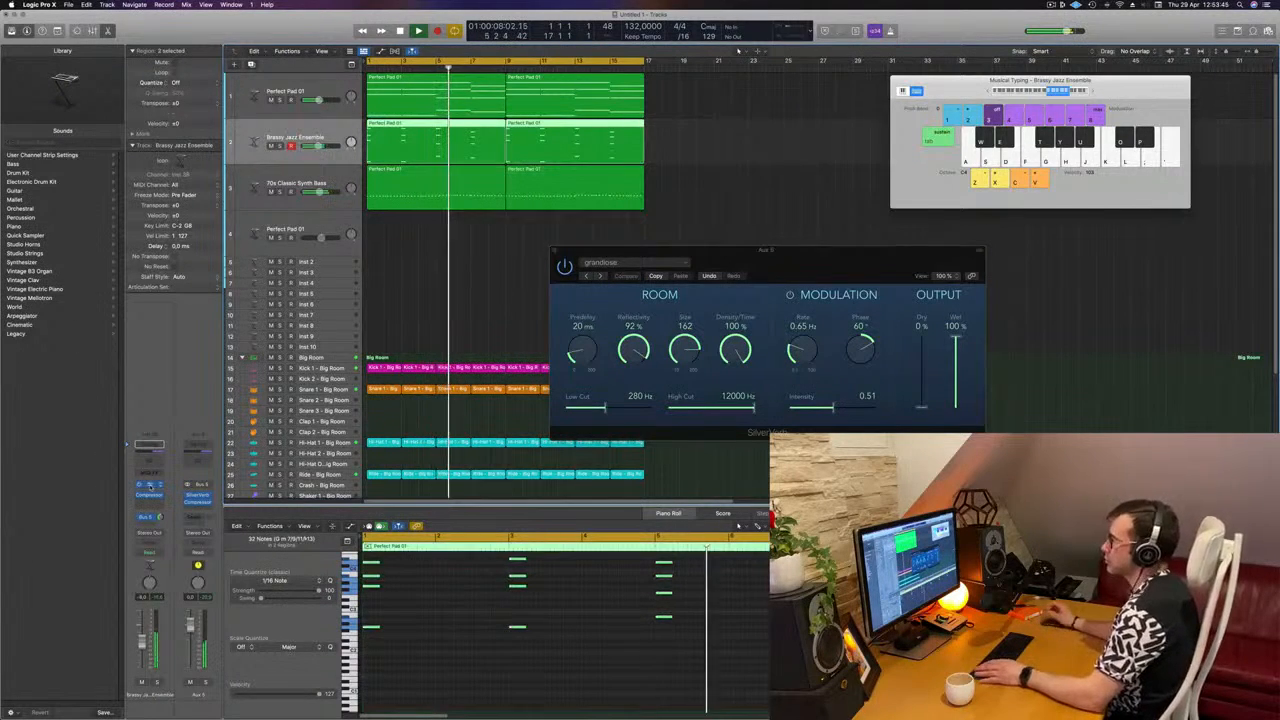
Step: Audition the Brassy Jazz Ensemble performance snapshots in Alchemy during playback, choose Rich Stereo and close the synth window
click(149, 485)
drag(973, 116, 761, 152)
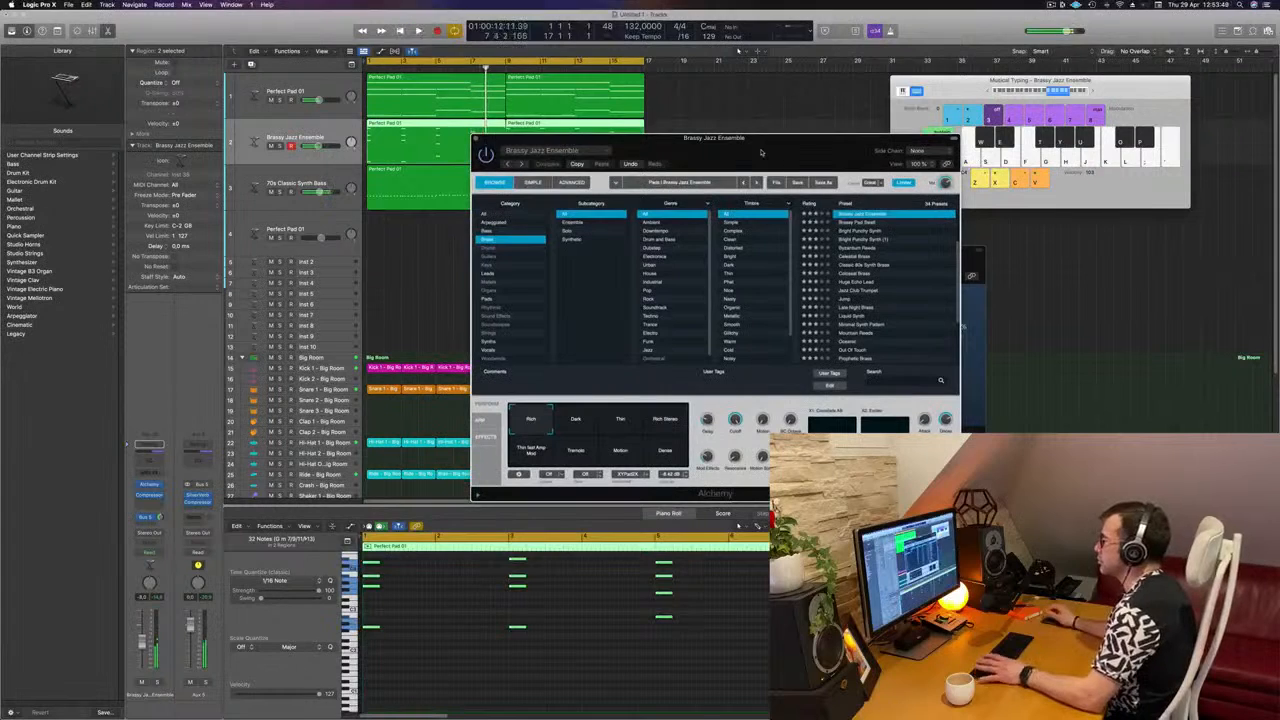
click(578, 422)
click(615, 421)
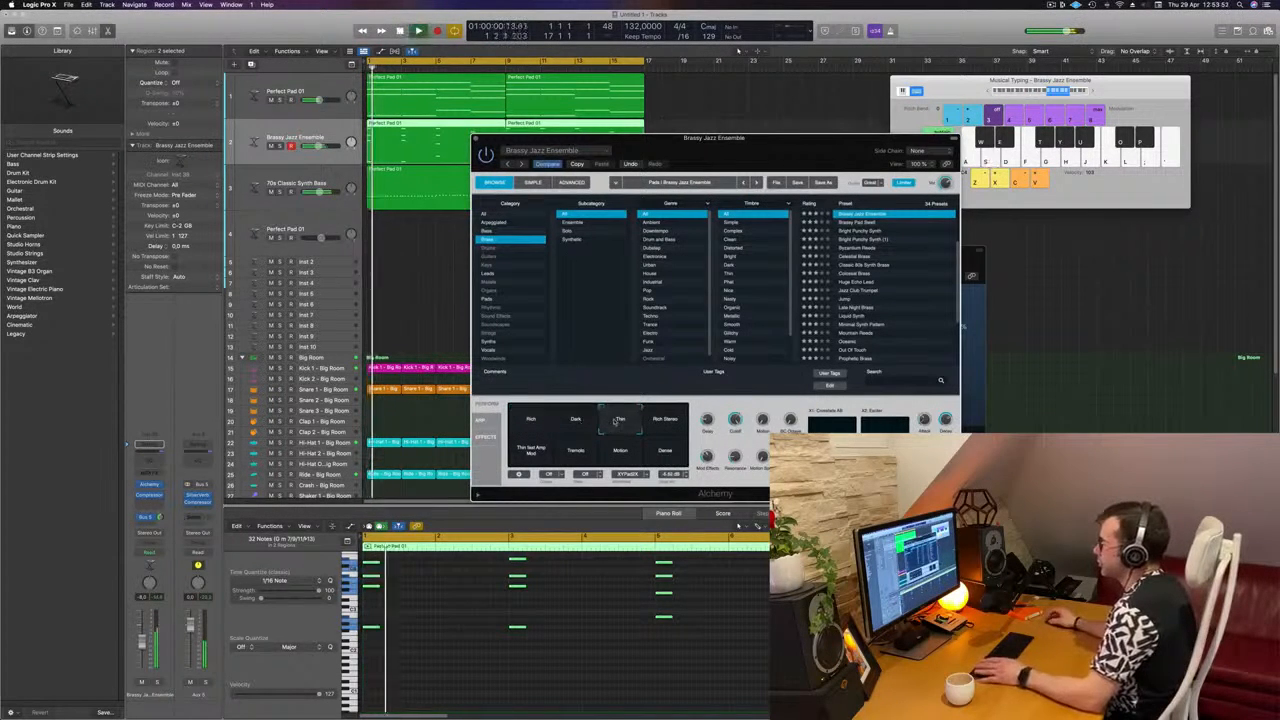
click(668, 423)
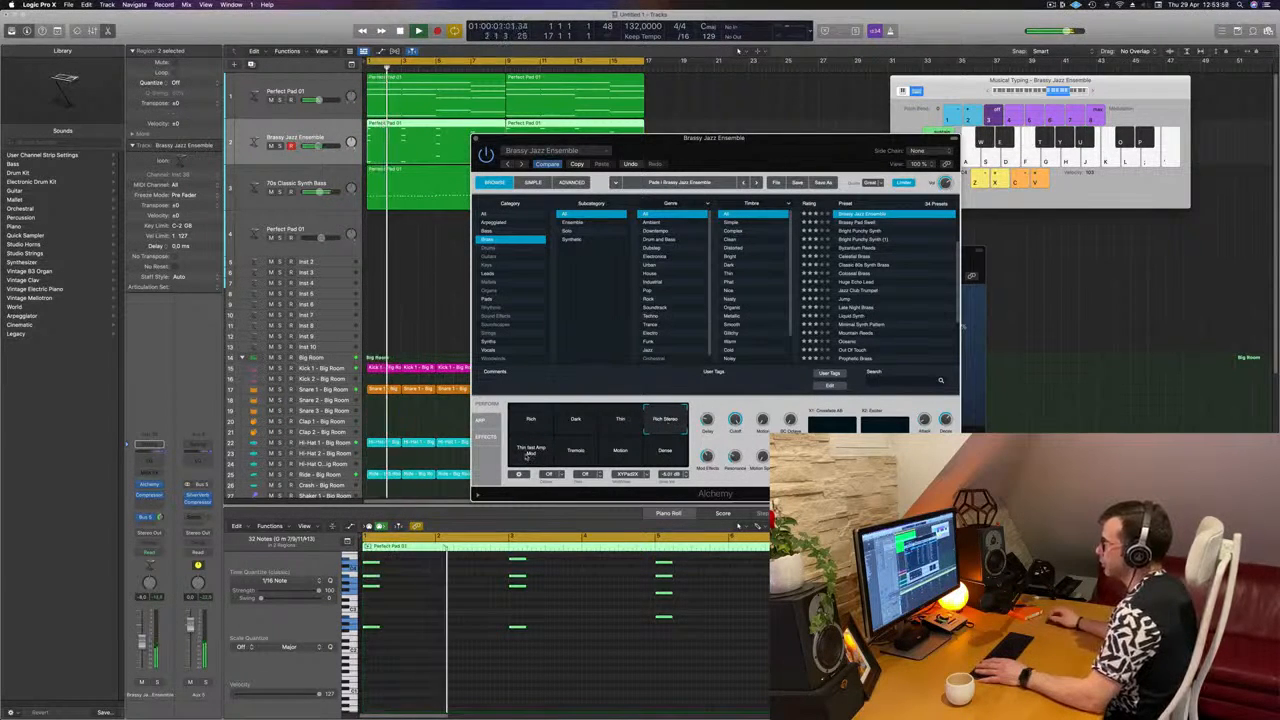
click(585, 456)
click(625, 455)
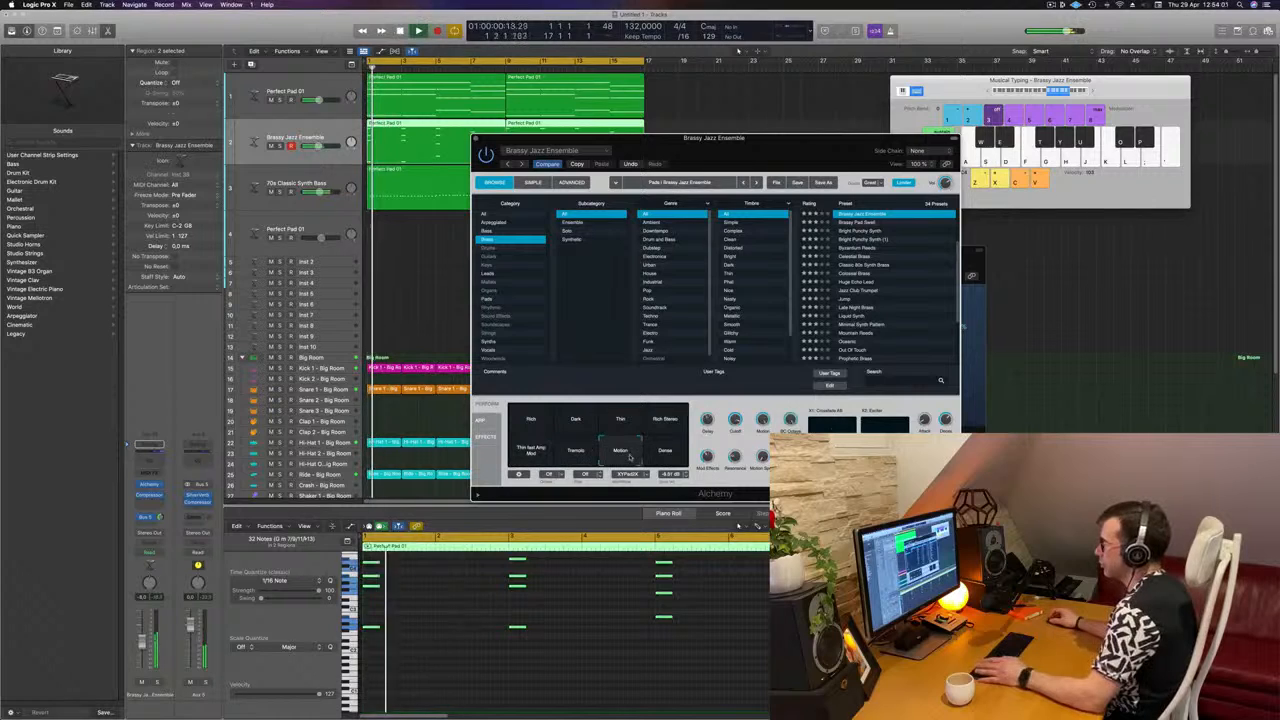
click(673, 453)
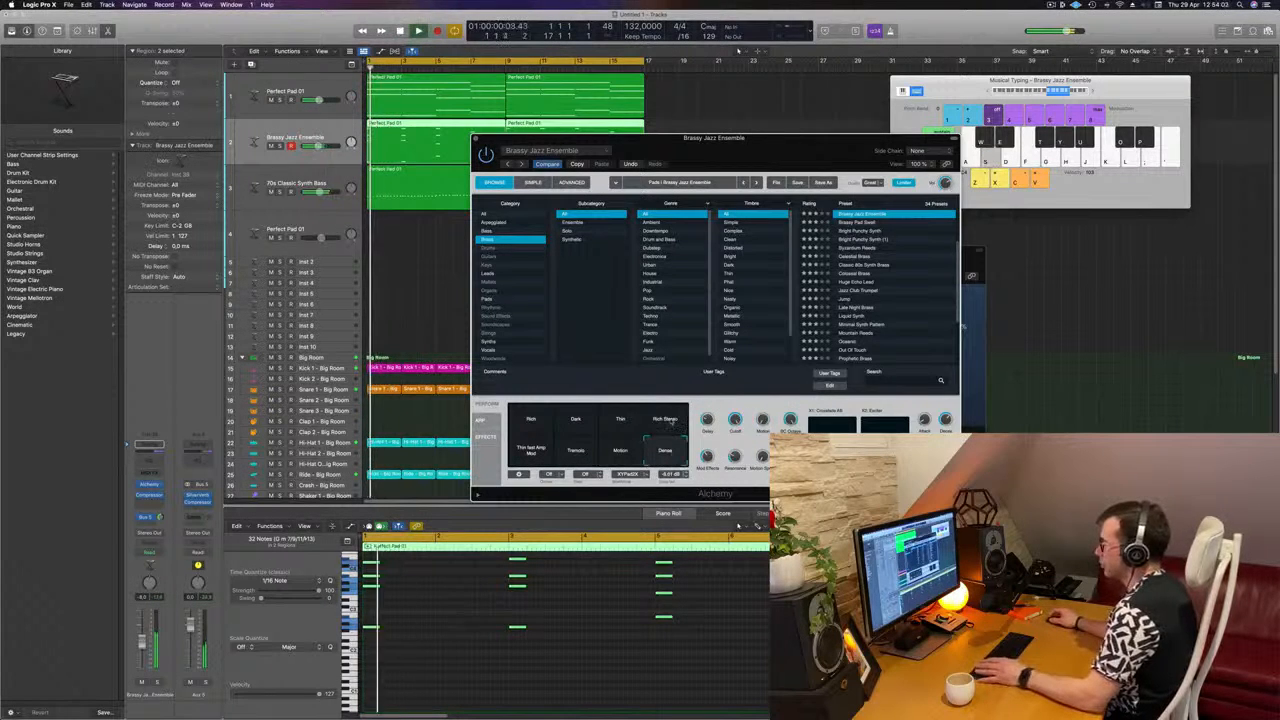
click(668, 421)
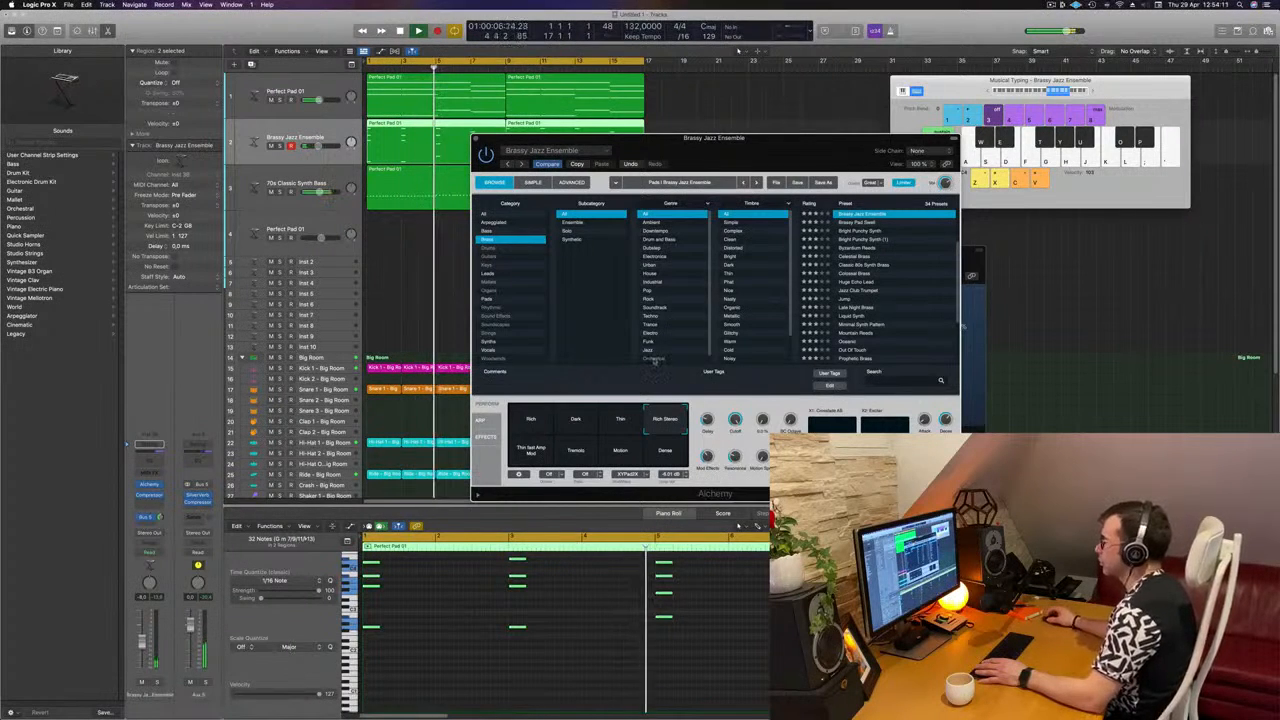
drag(732, 141, 811, 206)
click(554, 206)
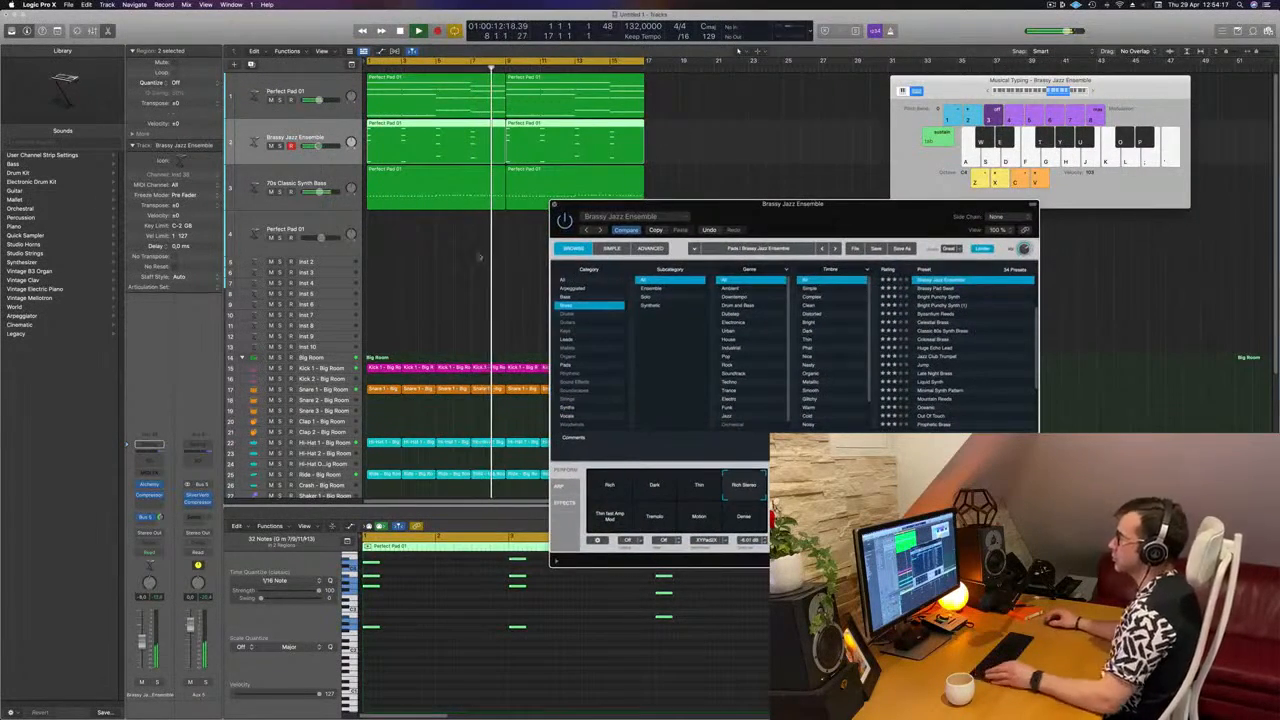
Step: Duplicate the Perfect Pad 01 track with its settings and copy its first region to bar 1 of the new track
key(super+Left)
key(super+Left)
key(super+Left)
drag(636, 250, 1082, 211)
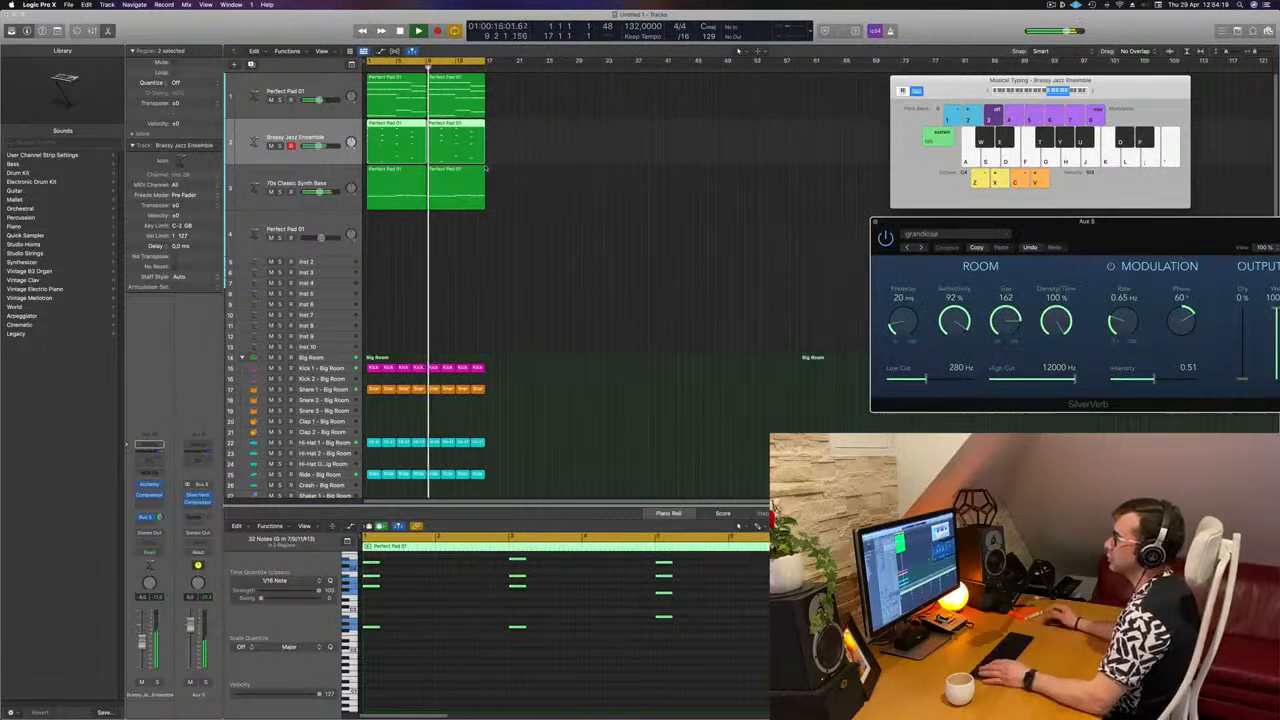
click(304, 88)
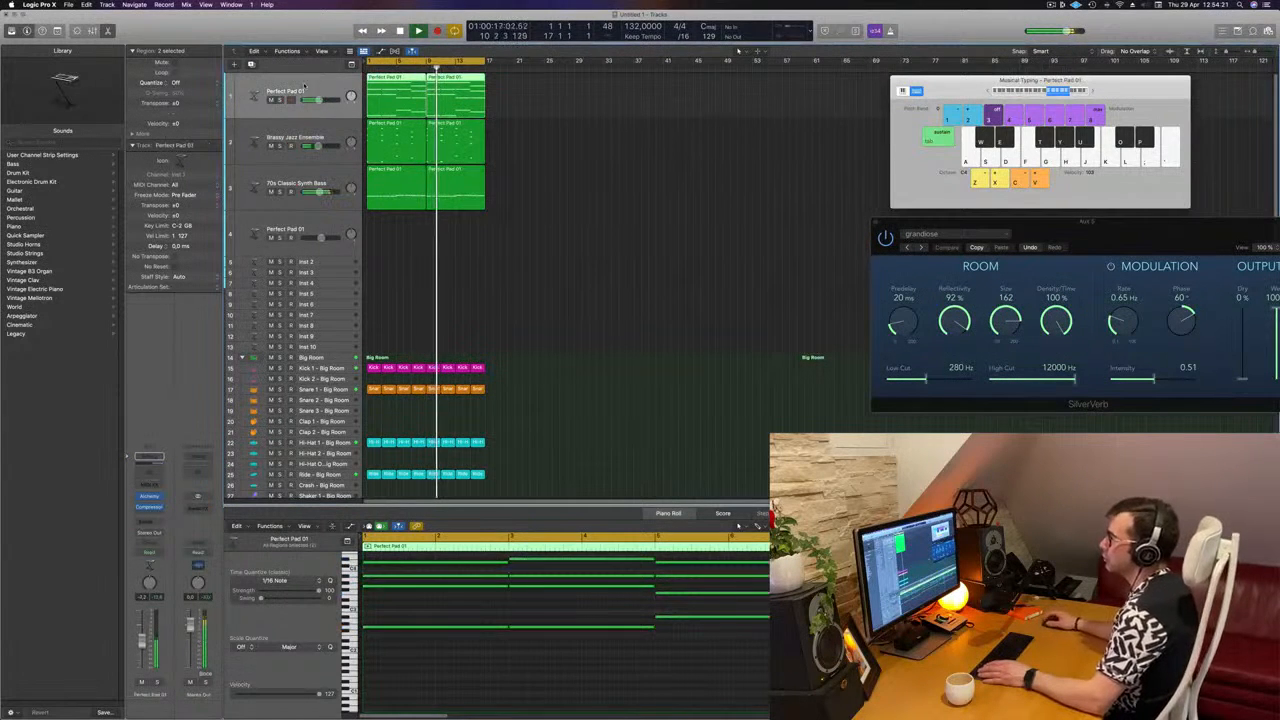
click(550, 243)
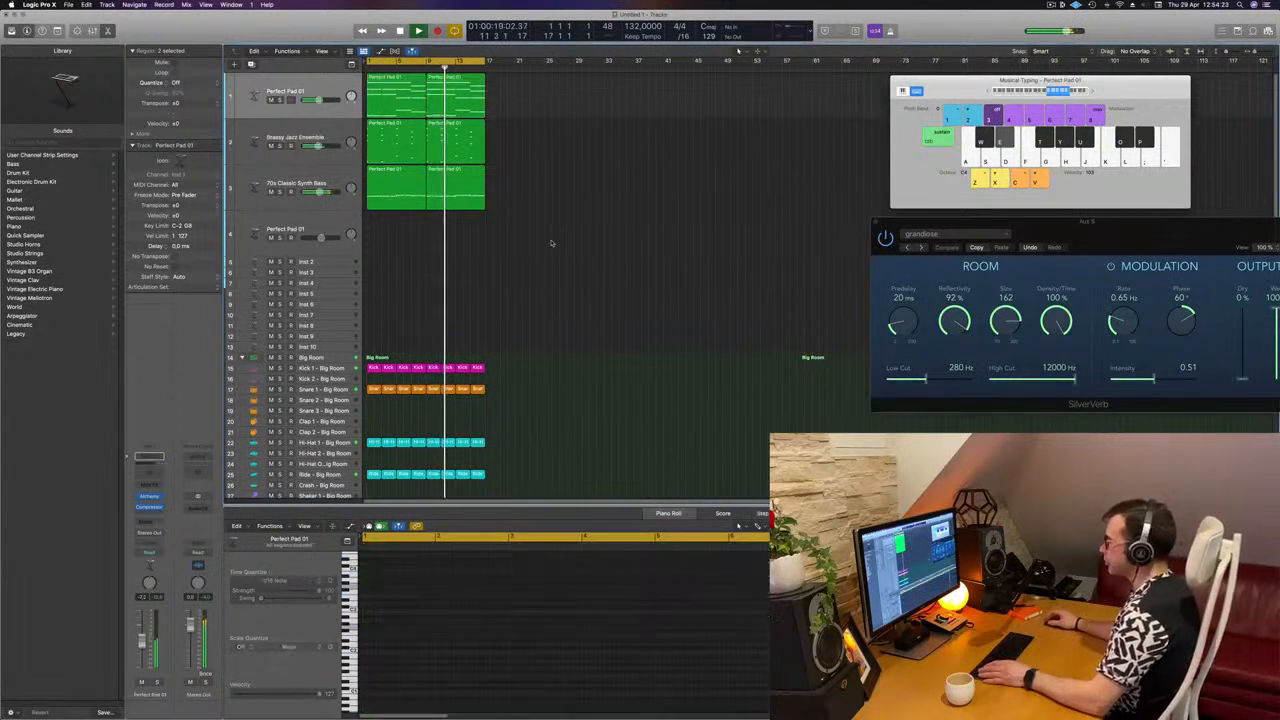
click(404, 97)
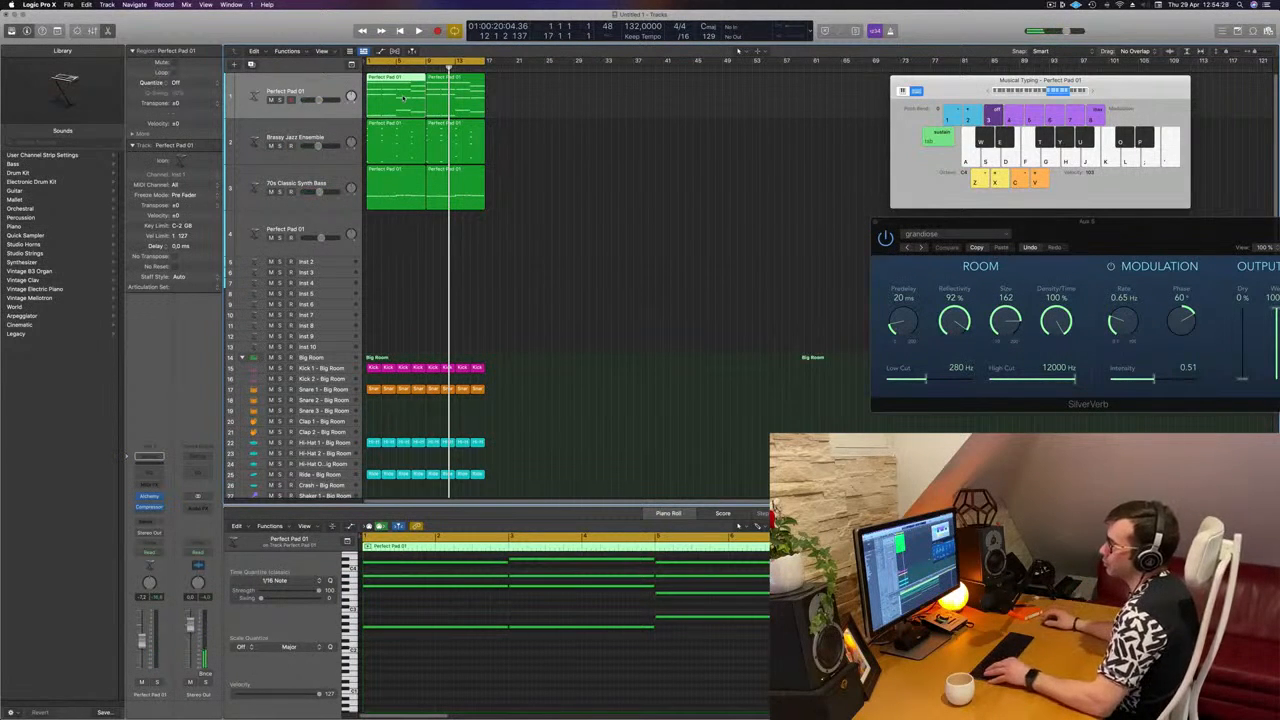
mouse_move(404, 97)
mouse_down()
mouse_move(388, 240)
mouse_move(398, 100)
mouse_up()
click(311, 86)
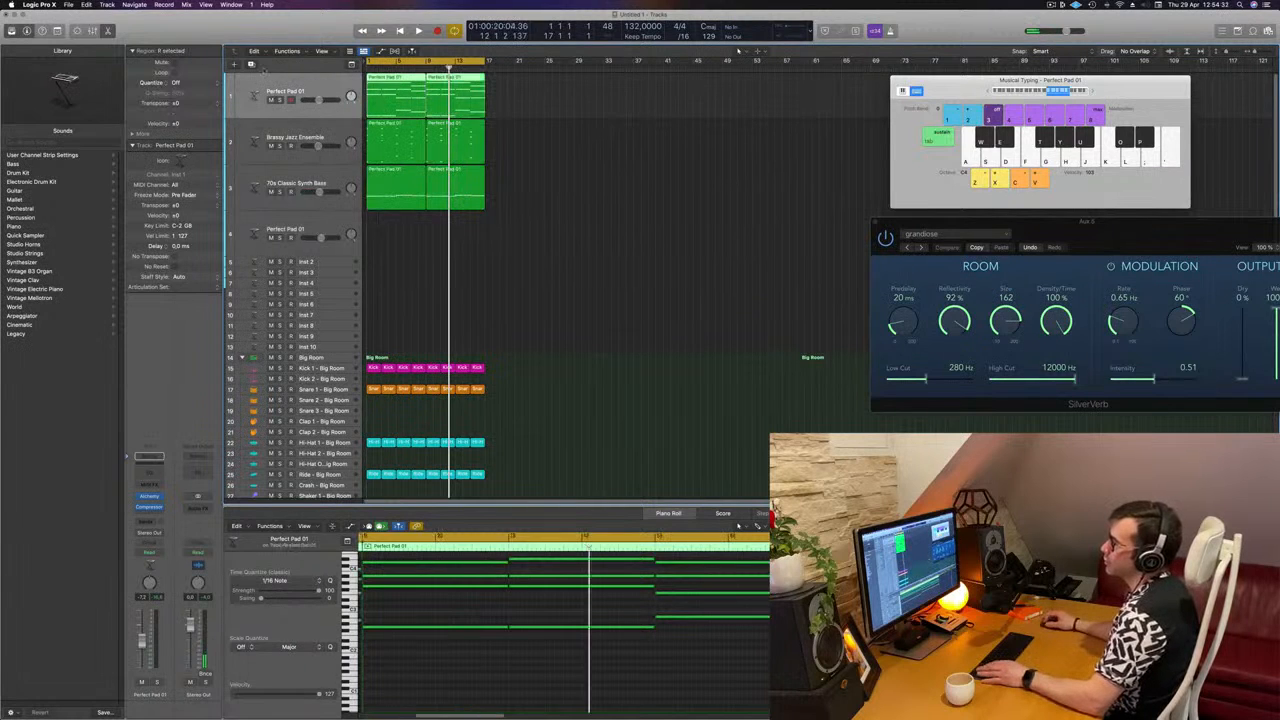
click(252, 65)
click(402, 103)
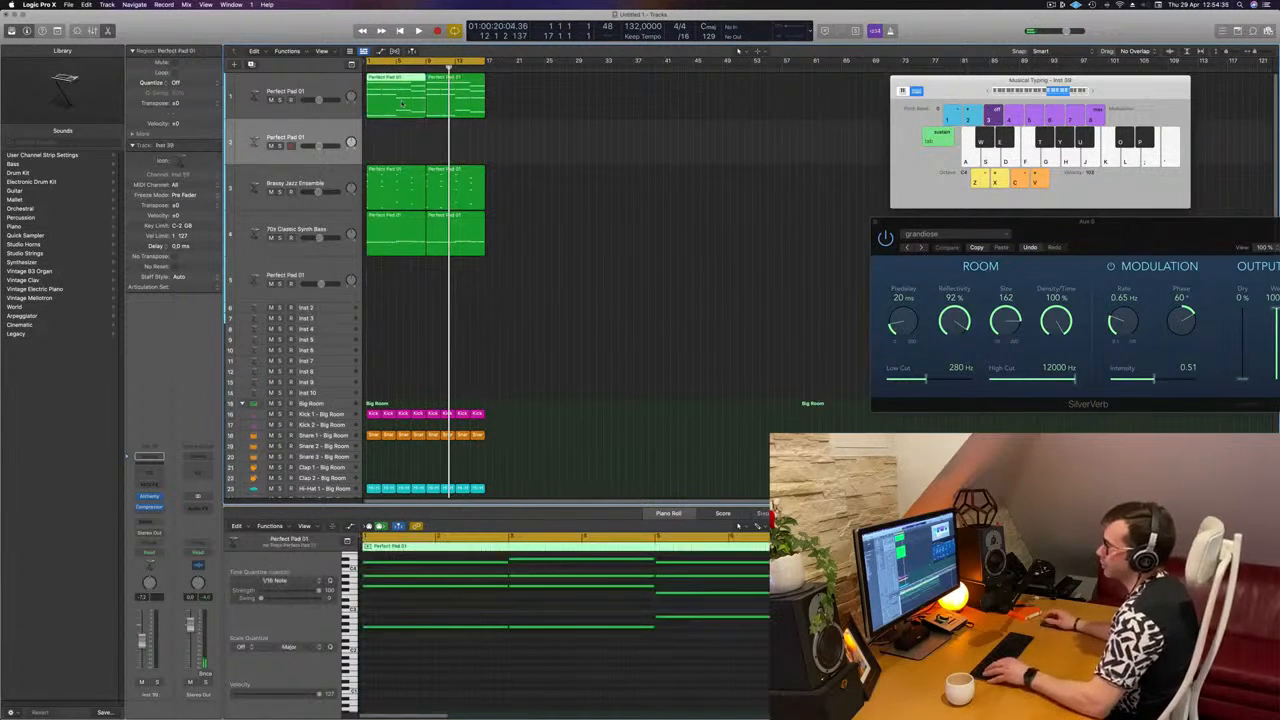
drag(402, 103, 400, 140)
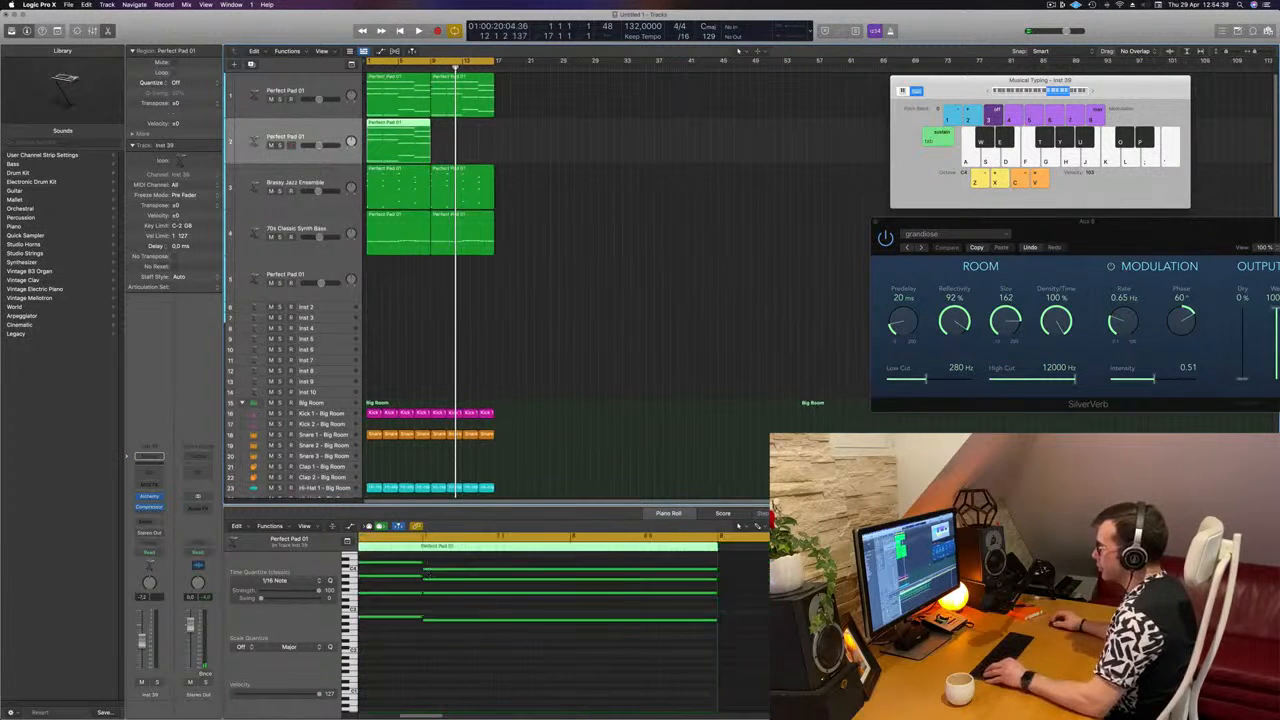
Step: Shorten the four notes of the first chord in the copied pad region to about one beat and audition the result
scroll(428, 575, down, 8)
scroll(419, 601, left, 2)
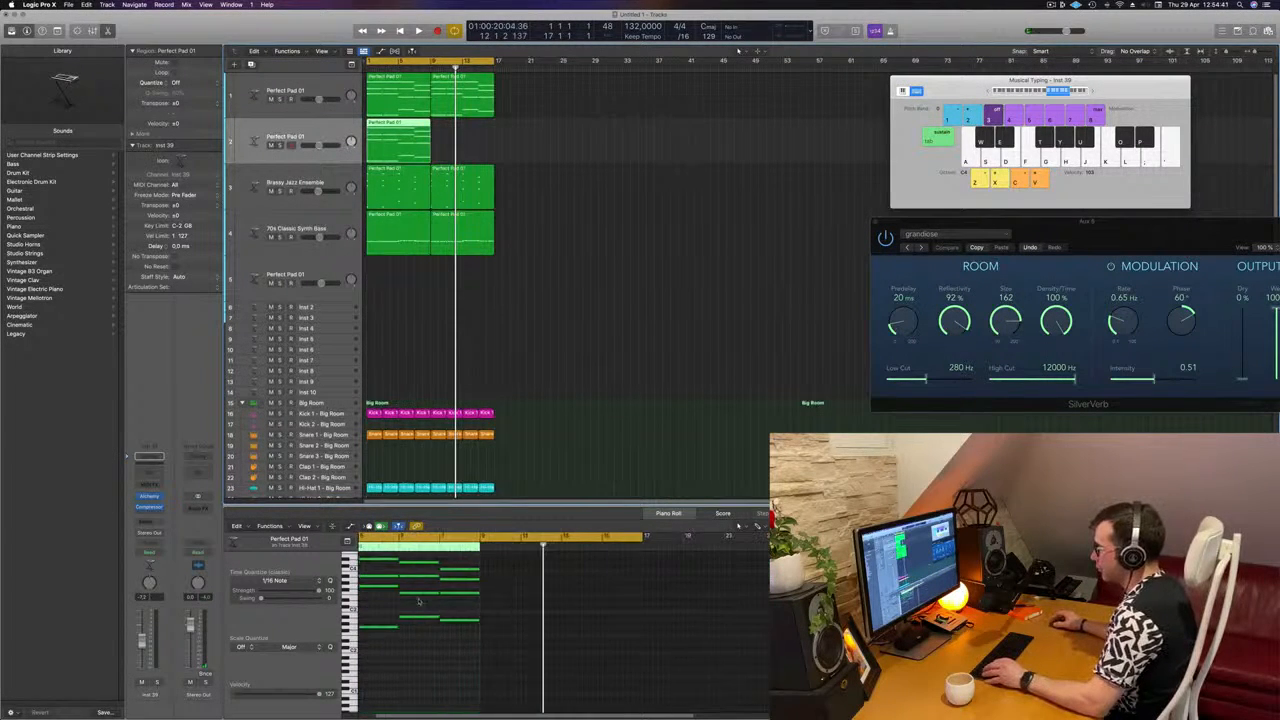
scroll(419, 601, up, 3)
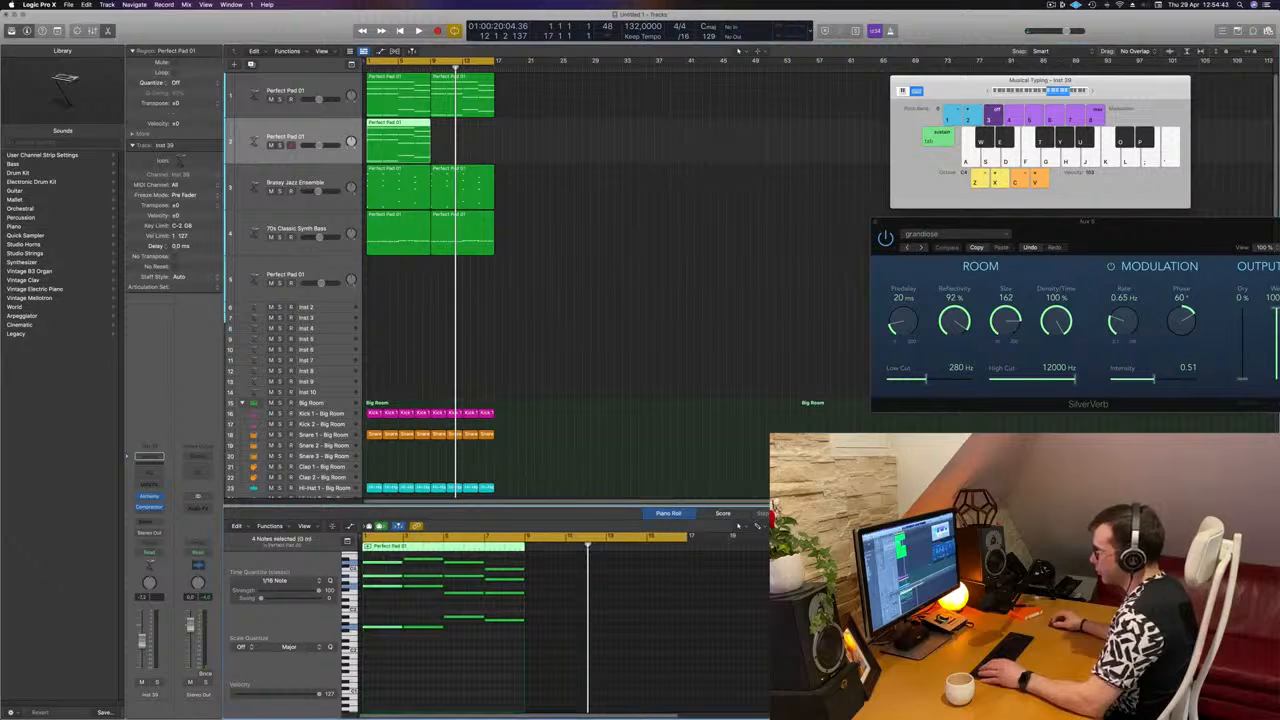
drag(402, 627, 371, 627)
scroll(372, 628, up, 3)
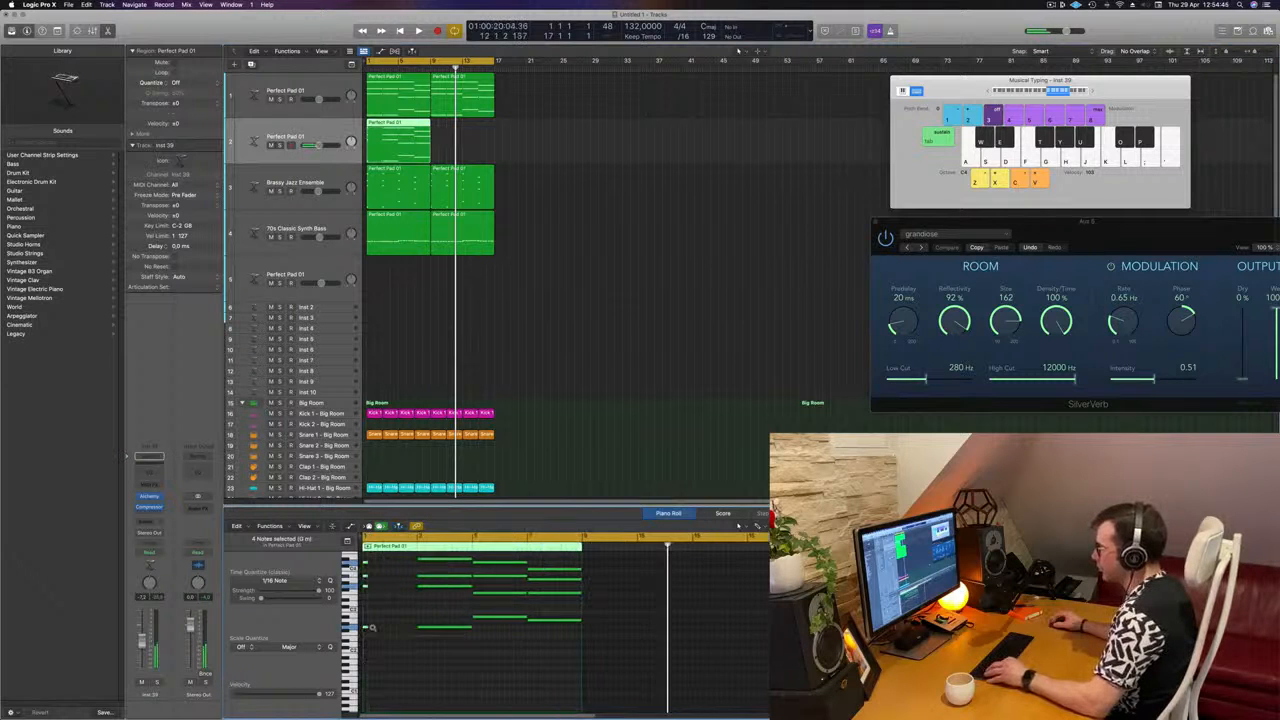
scroll(372, 627, up, 5)
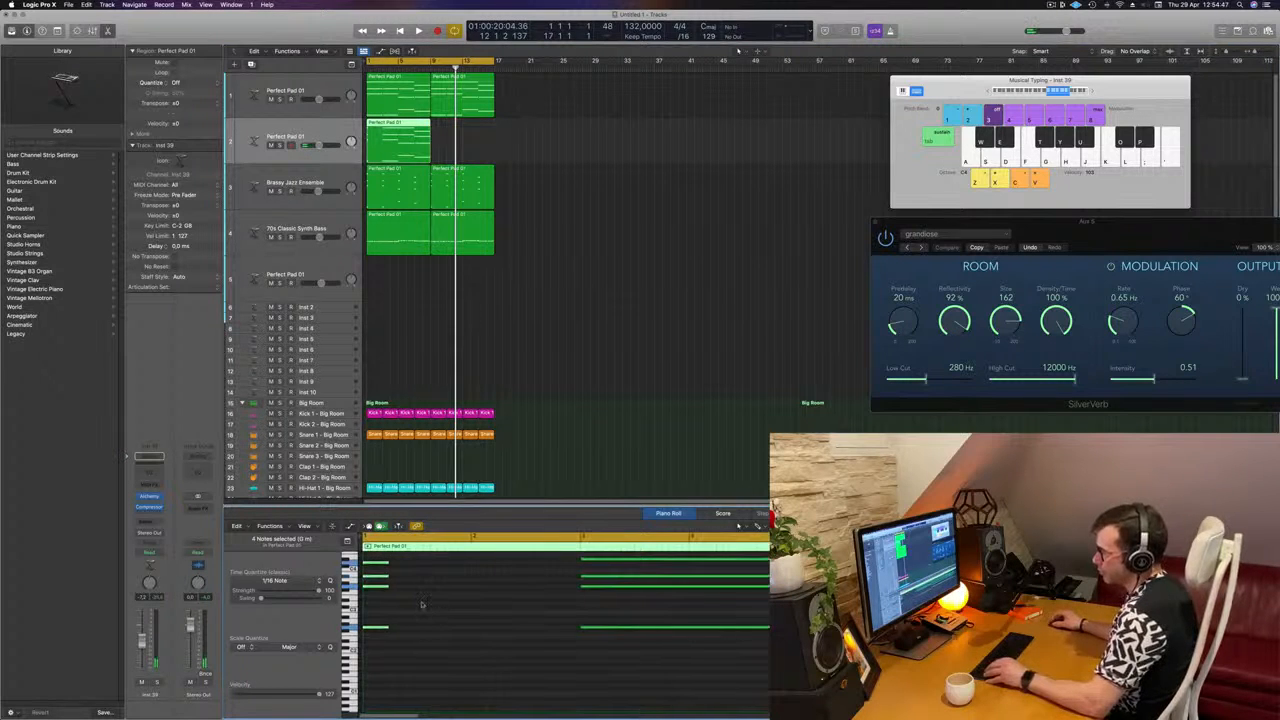
key(space)
key(space)
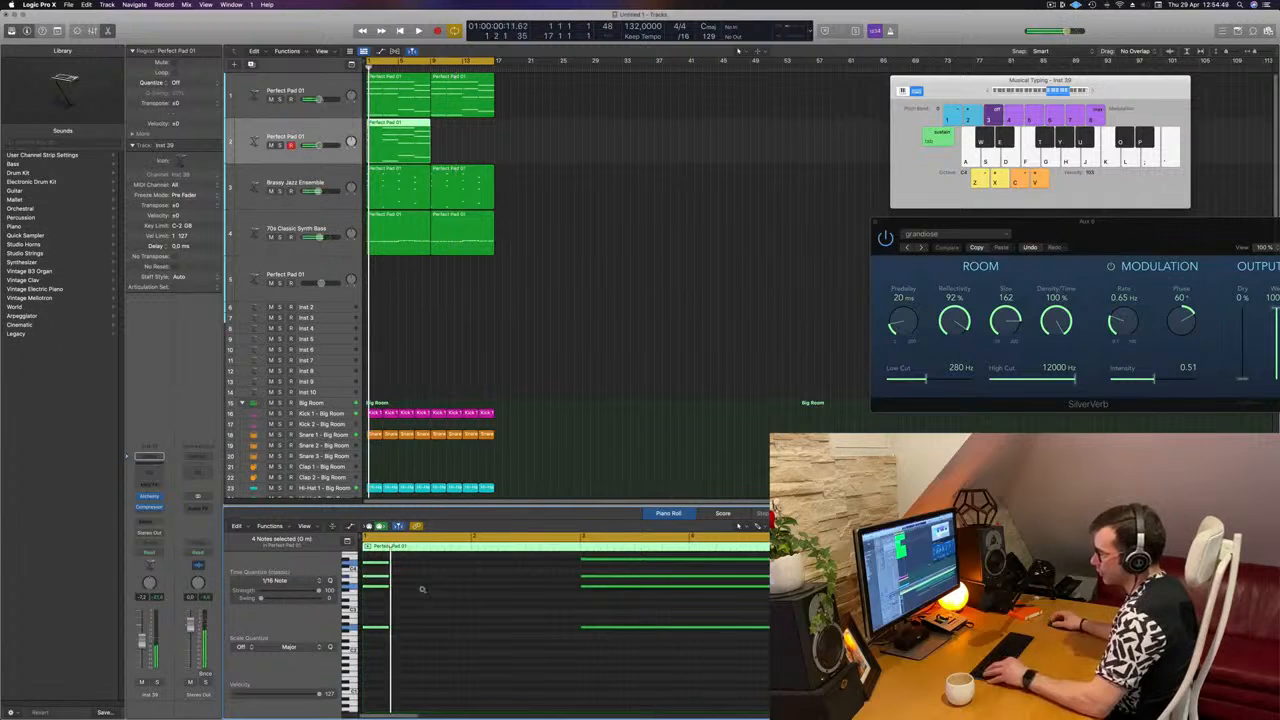
Step: Stagger the first chord's four notes upward at sixteenth-note intervals and shorten each one to a sixteenth note
scroll(422, 590, up, 4)
click(393, 595)
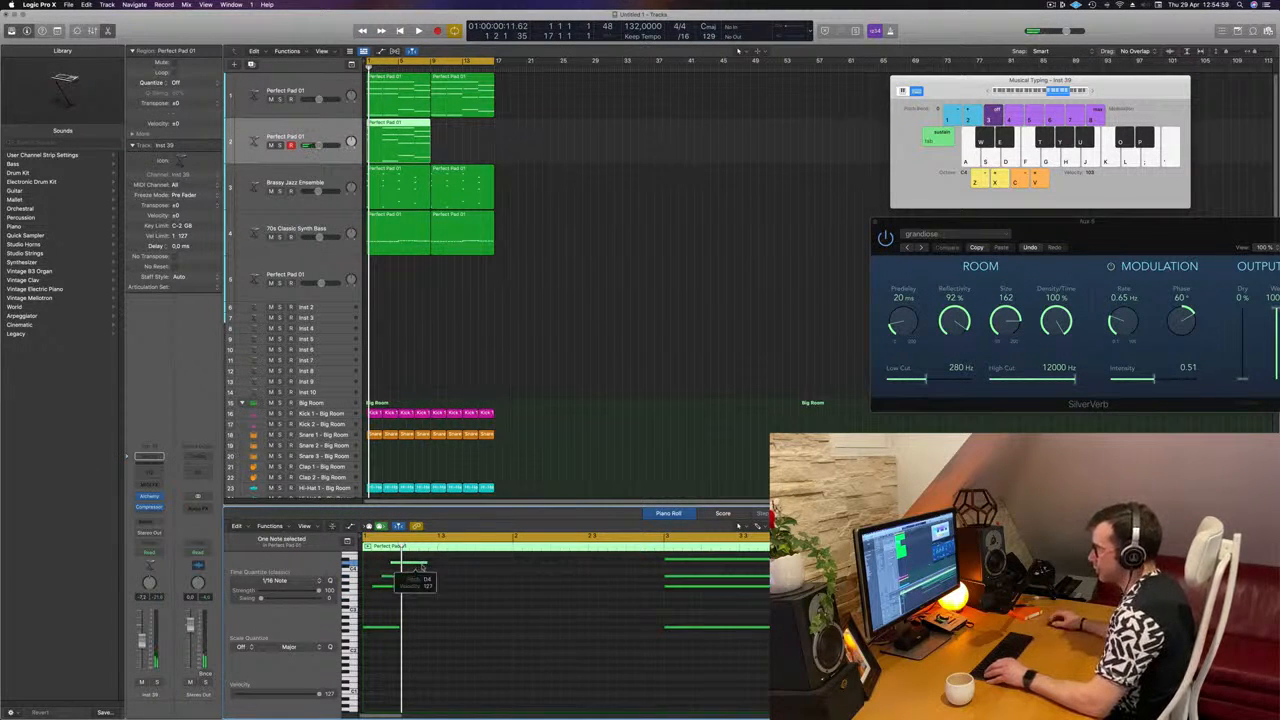
drag(439, 570, 388, 655)
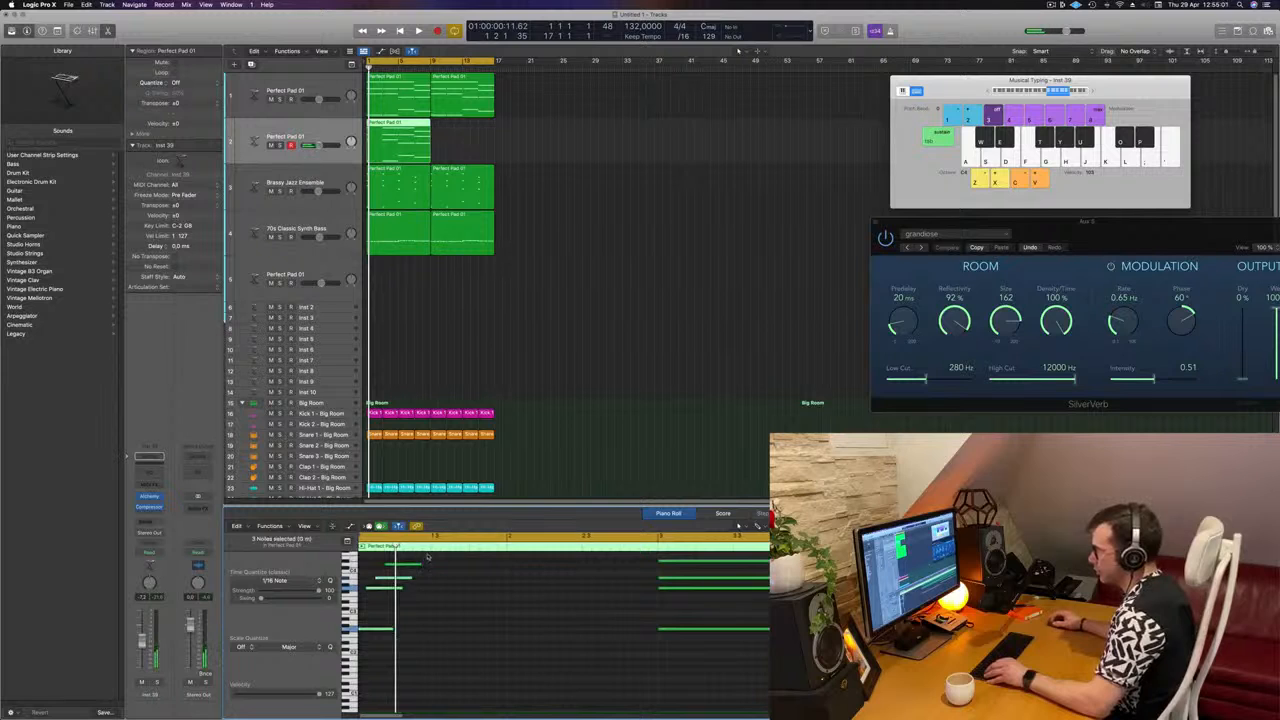
drag(428, 557, 366, 628)
scroll(390, 632, left, 1)
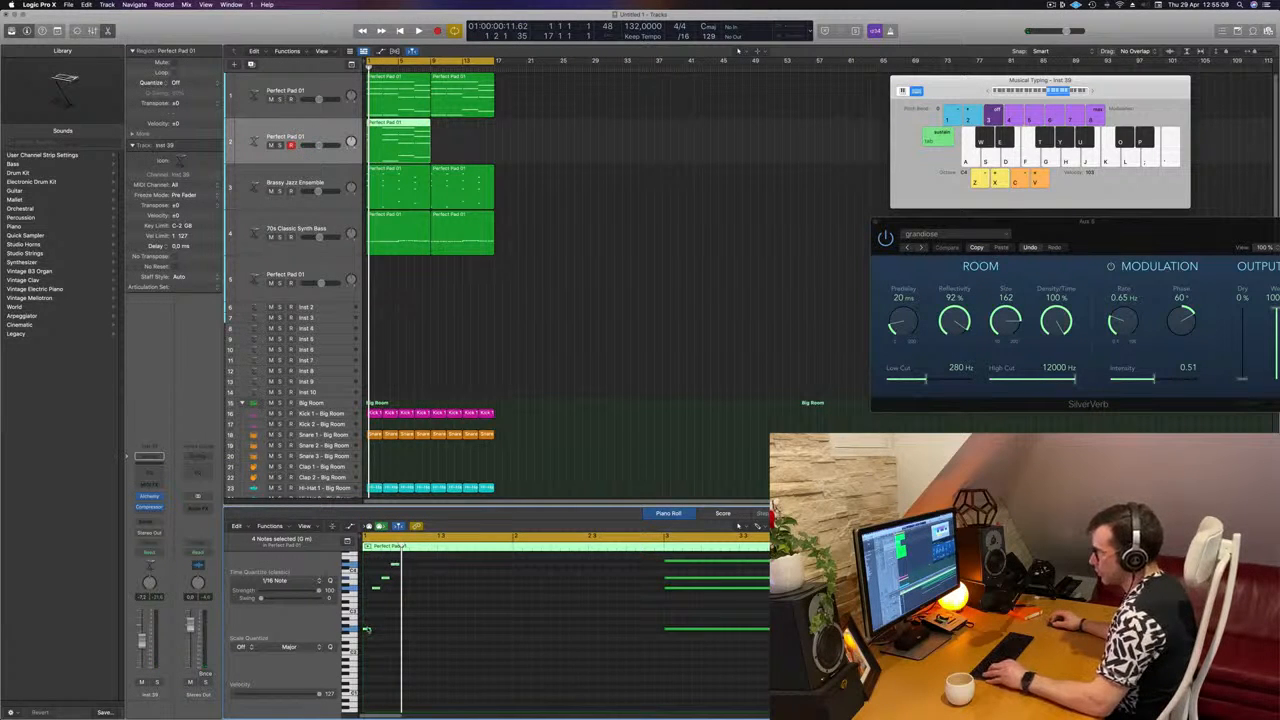
Step: Copy the four arpeggio notes after the originals, leaving a one-sixteenth gap between the two groups
drag(367, 630, 412, 630)
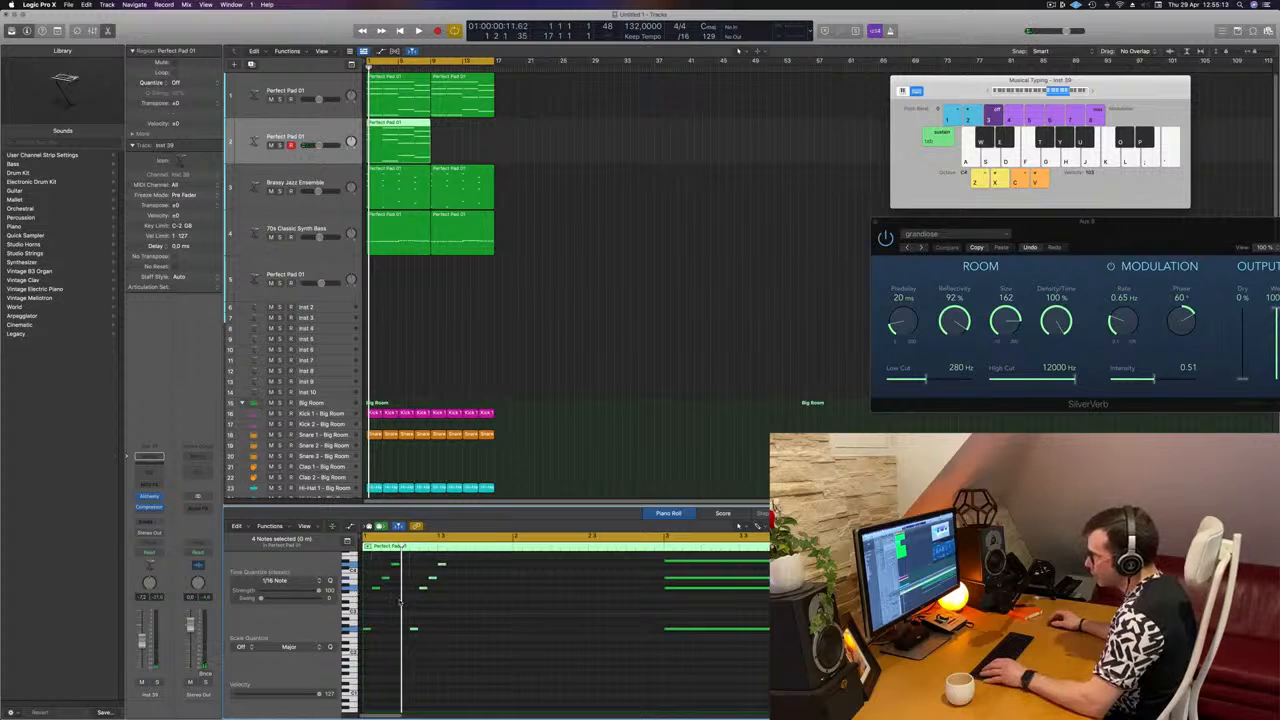
key(super+Right)
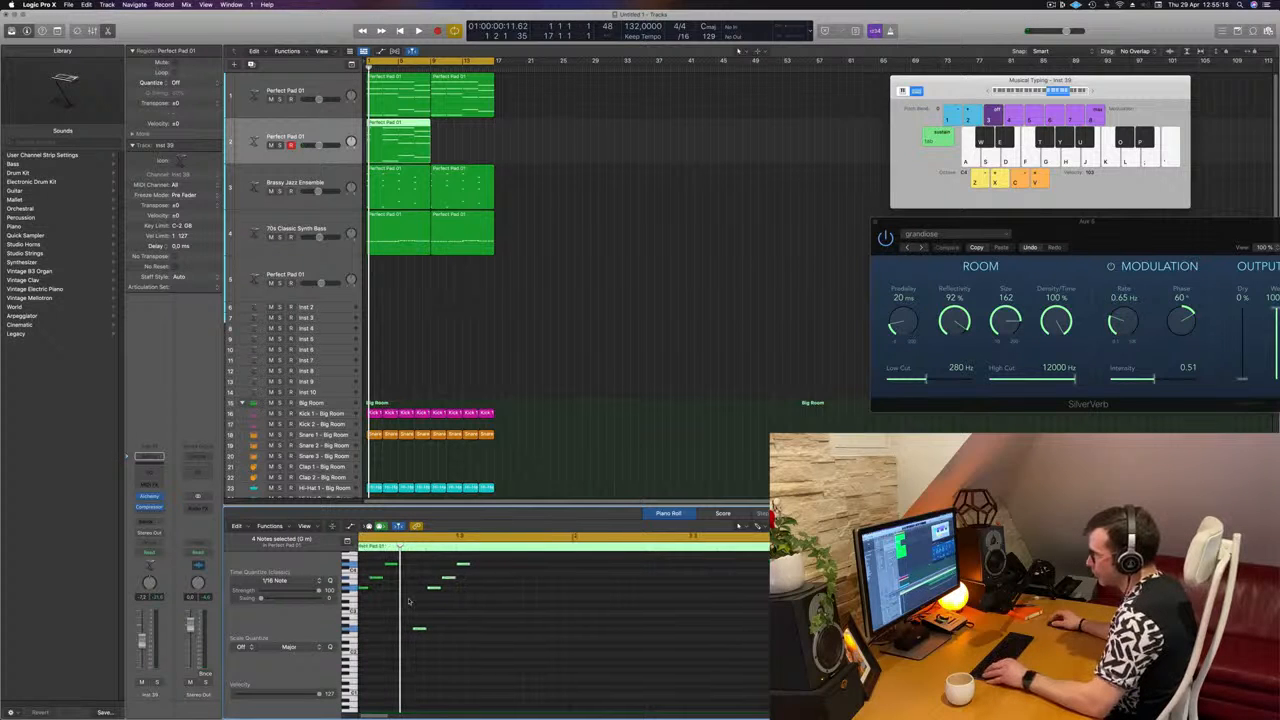
scroll(408, 601, left, 2)
Step: Fill the gap between the two arpeggios with a copy of the second note and audition the pattern
click(383, 590)
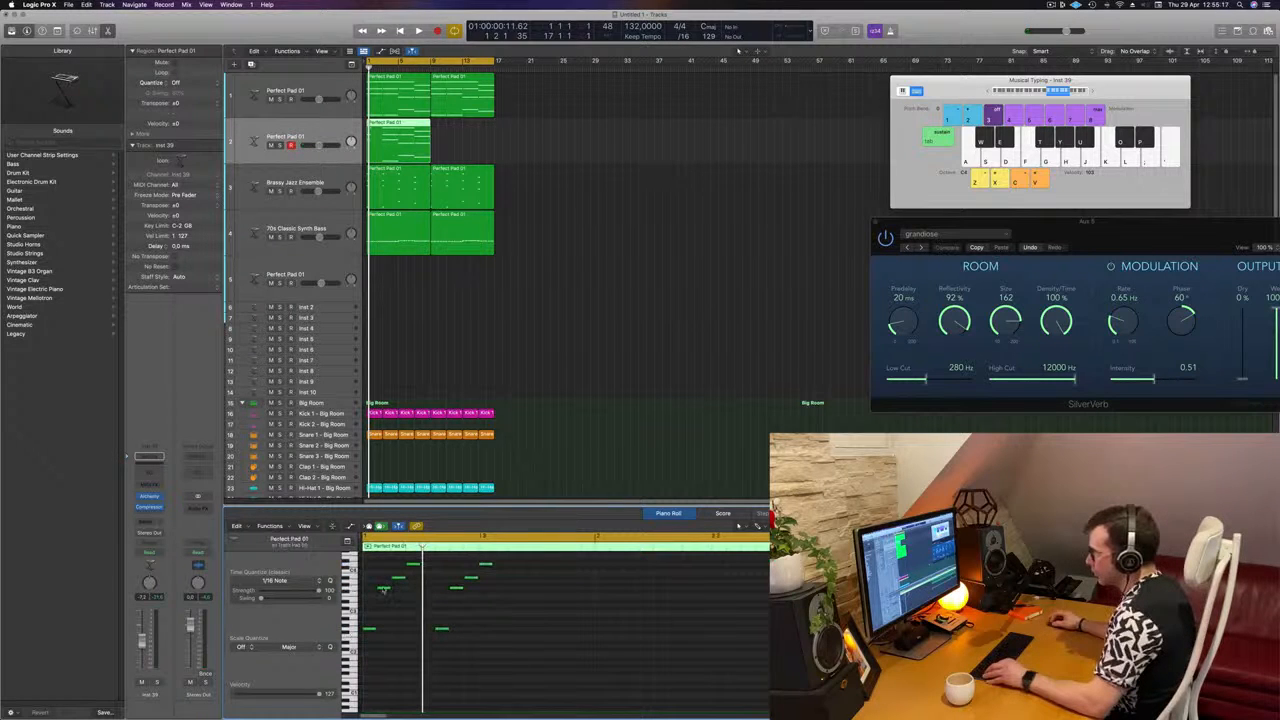
drag(385, 590, 431, 596)
key(space)
scroll(535, 622, down, 2)
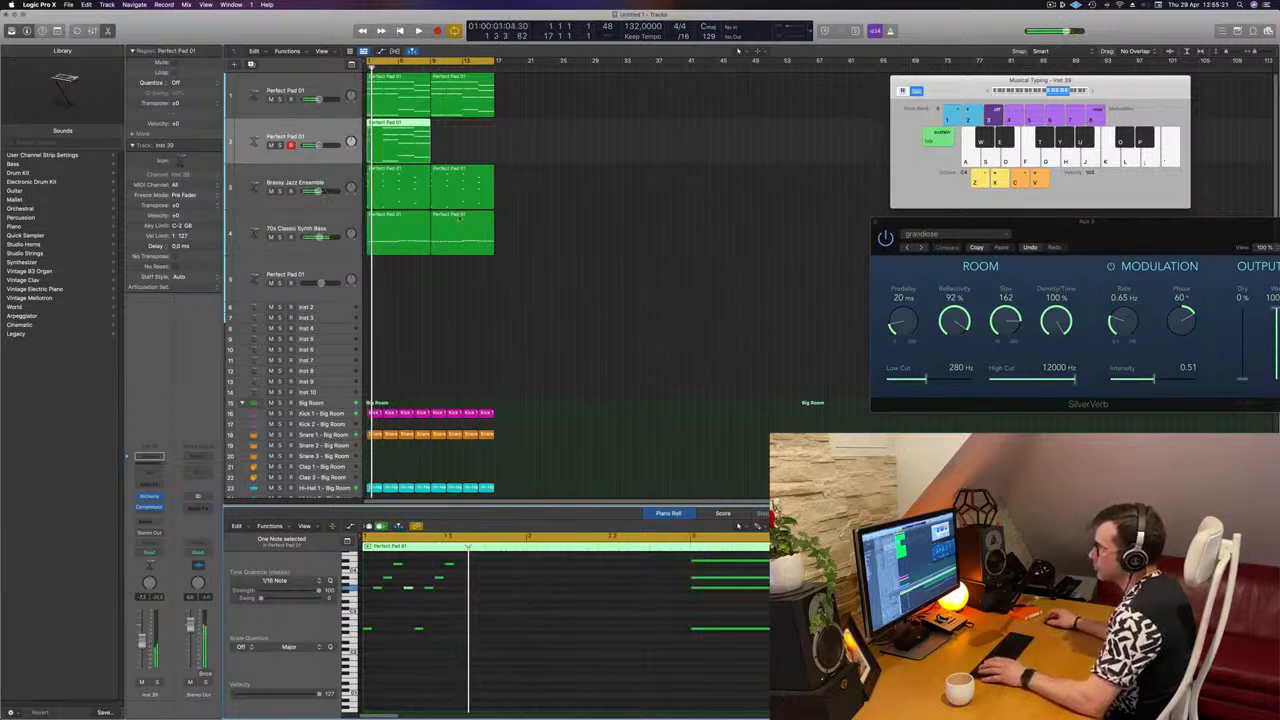
key(space)
key(space)
click(402, 157)
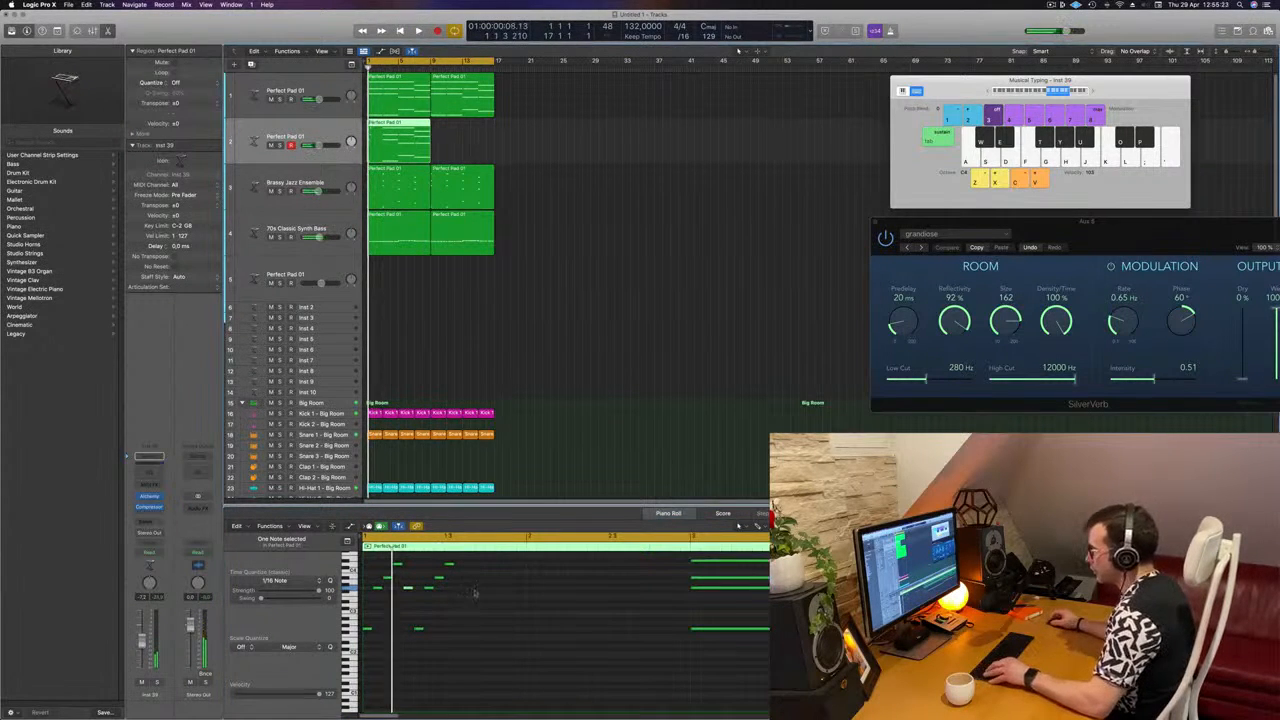
Step: Remove the extra note between the arpeggios and move the second group to beat 2, directly after the first
scroll(490, 607, up, 2)
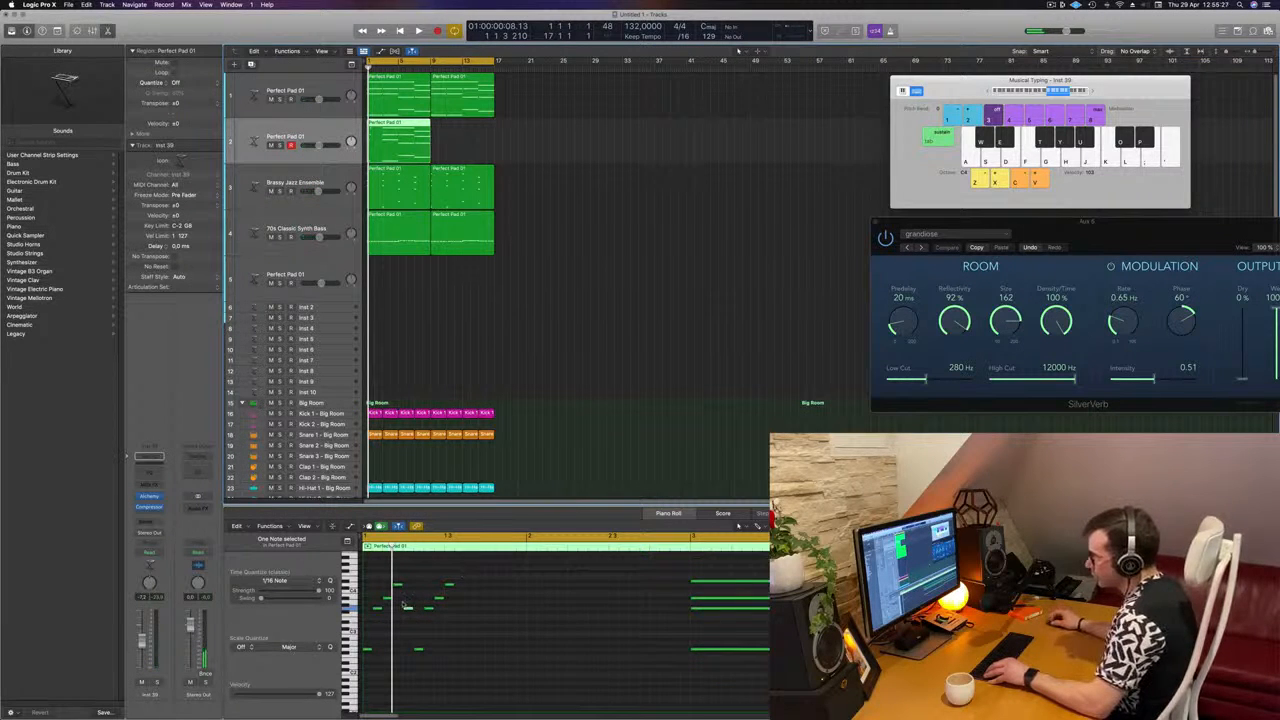
drag(408, 610, 459, 612)
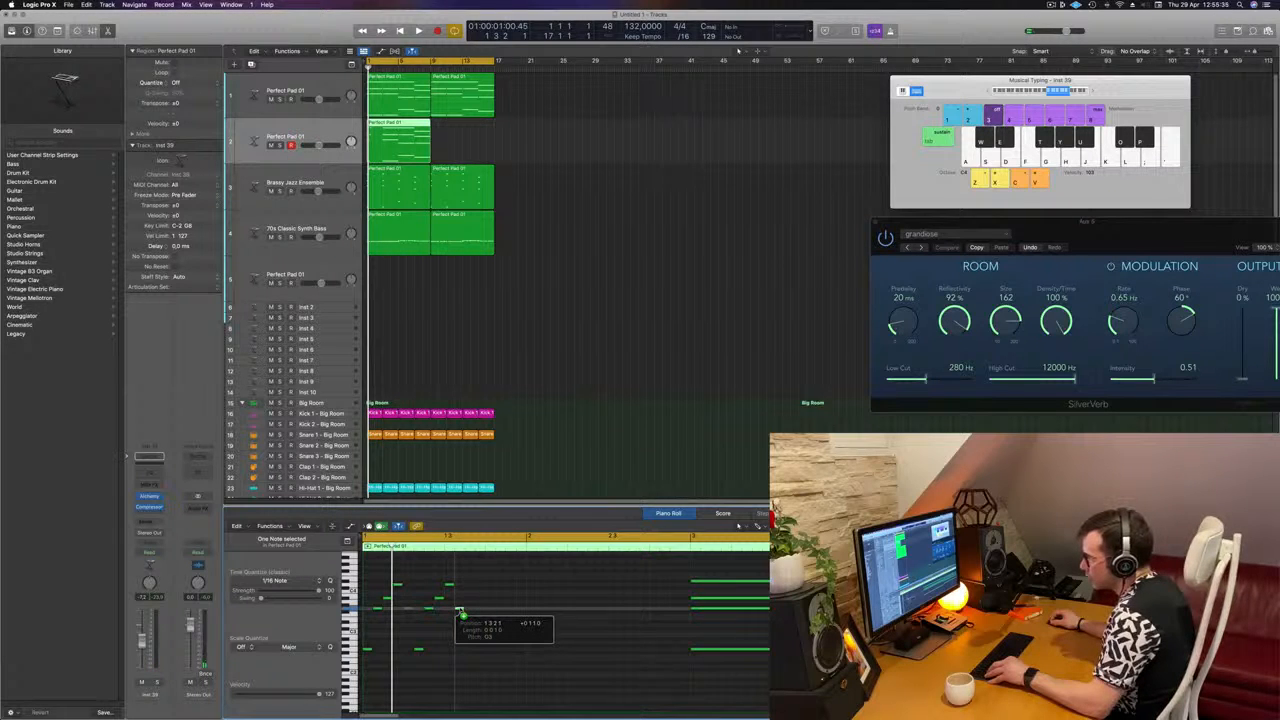
drag(459, 612, 457, 682)
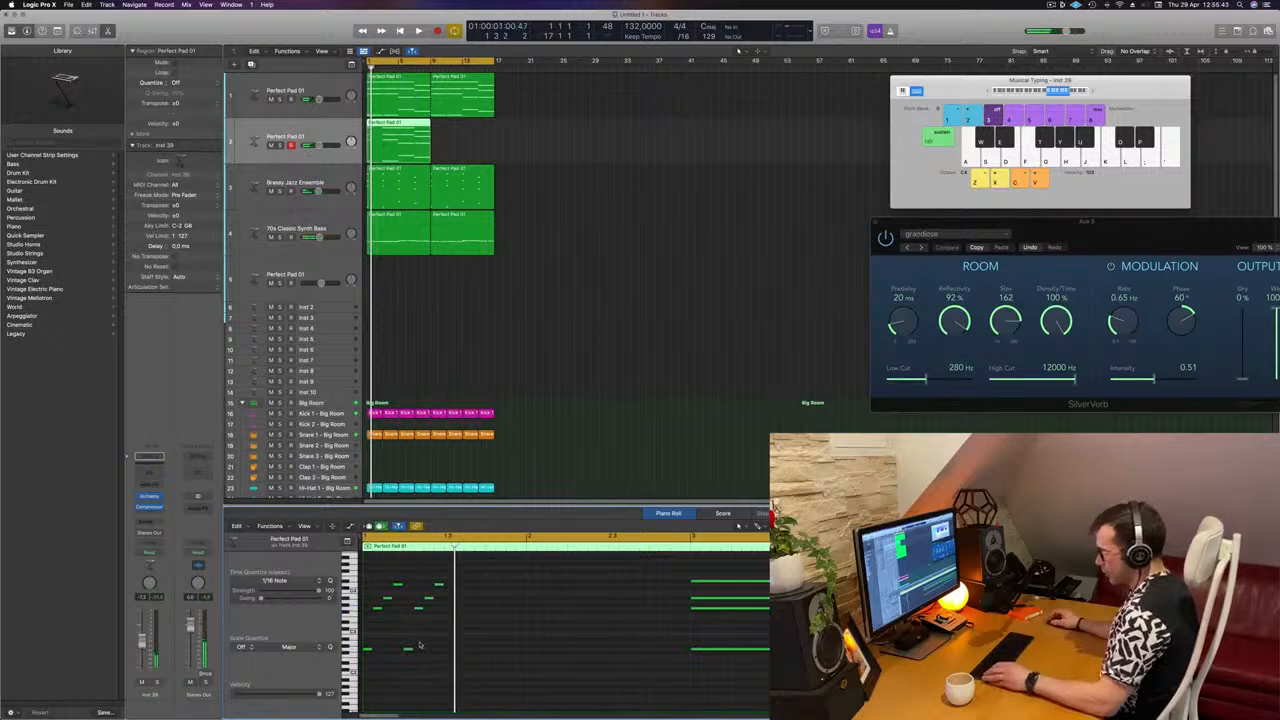
Step: Try repeating all notes of the duplicated pad region and undo each repetition
key(super+a)
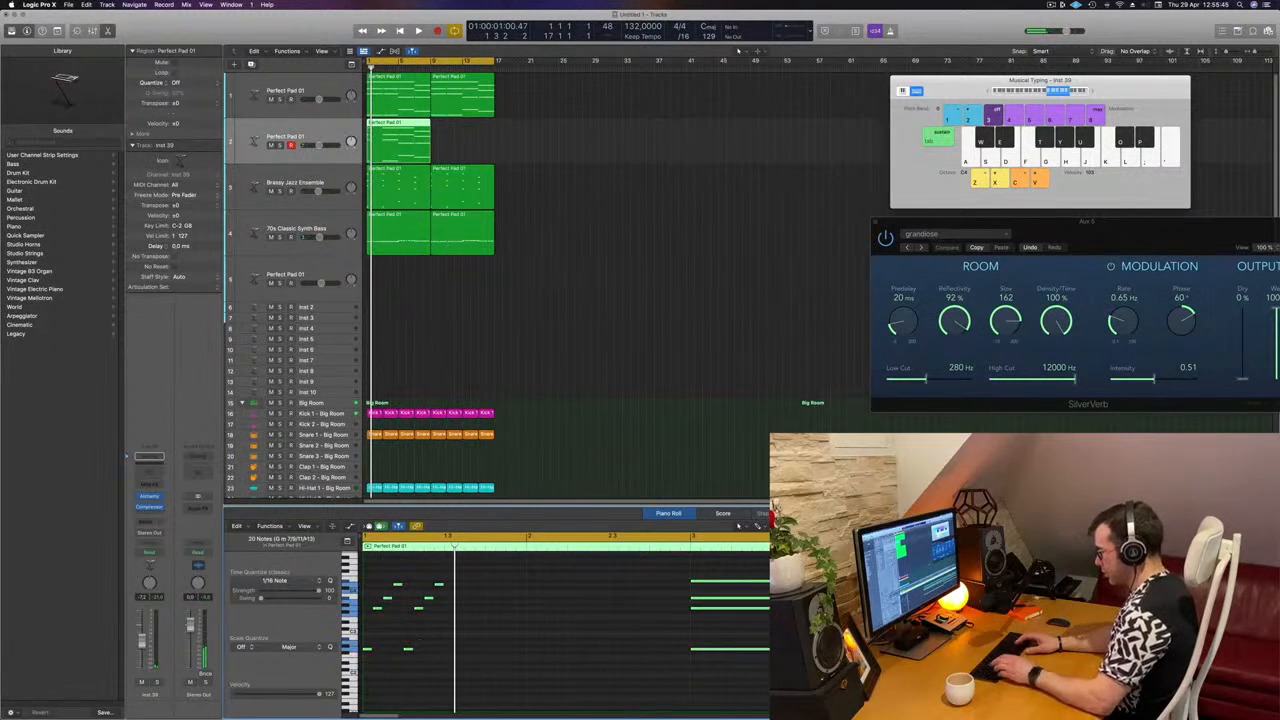
key(alt+r)
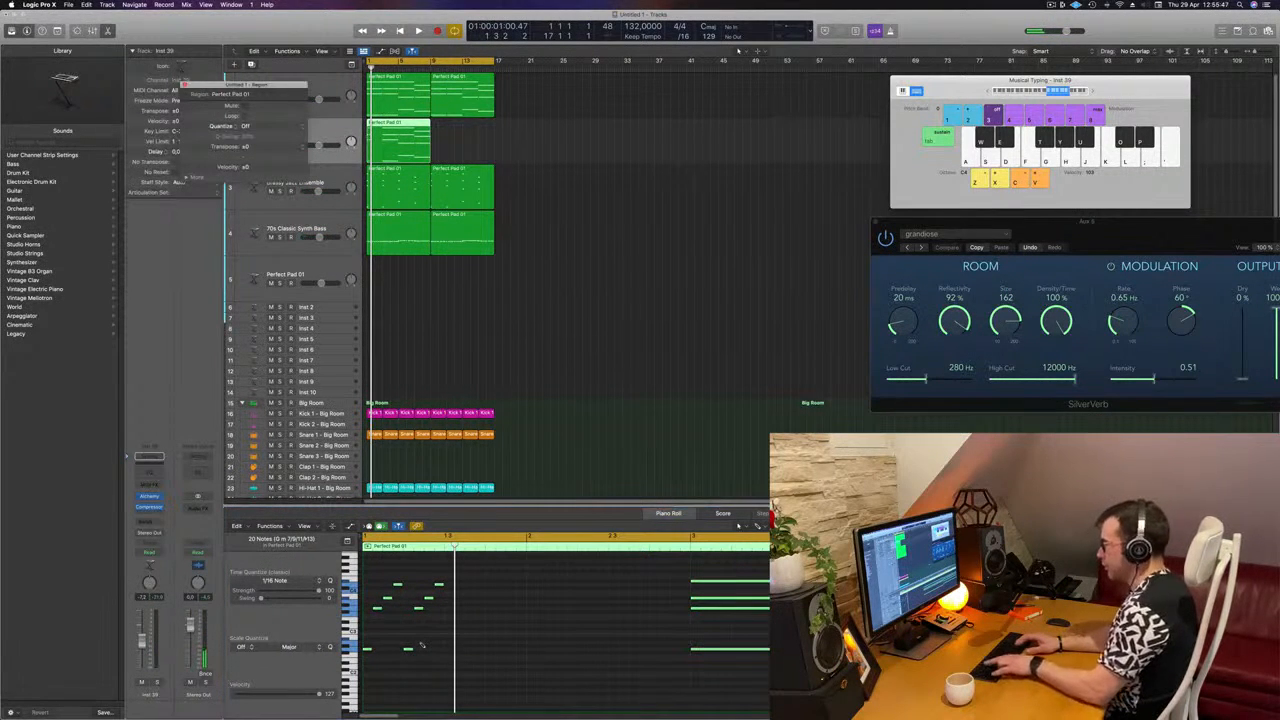
key(super+r)
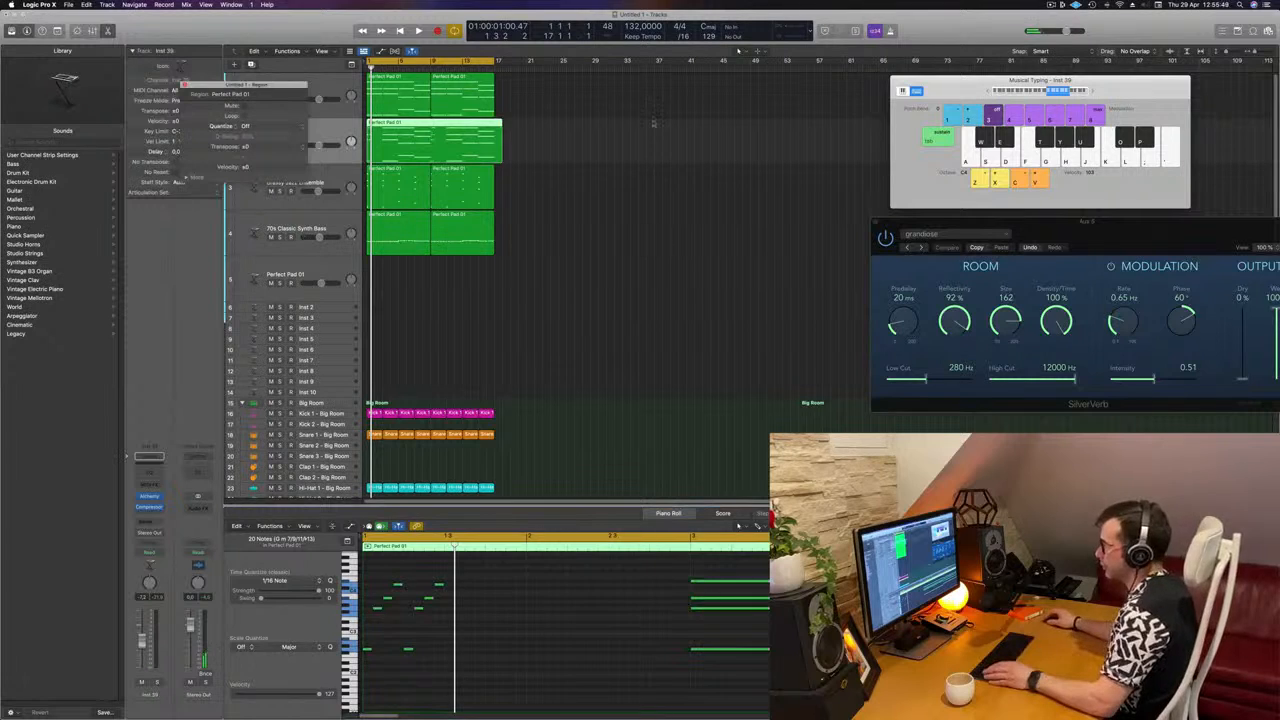
click(579, 229)
key(super+z)
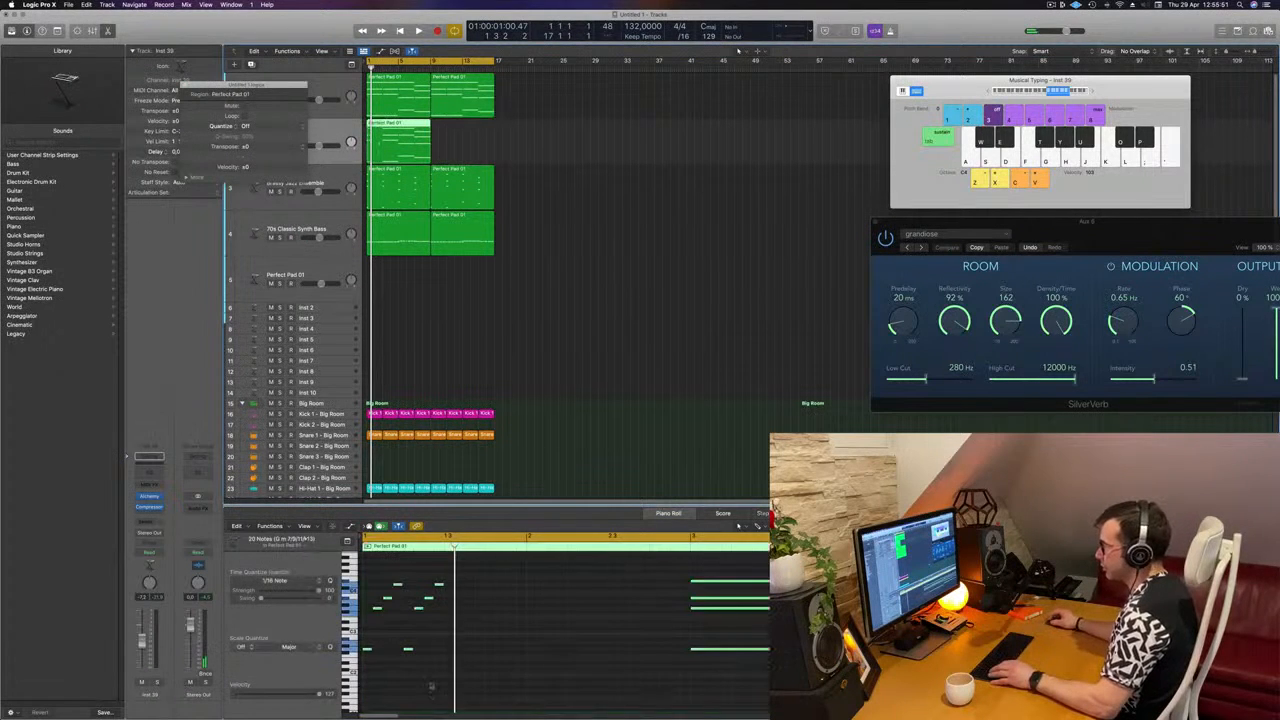
click(376, 646)
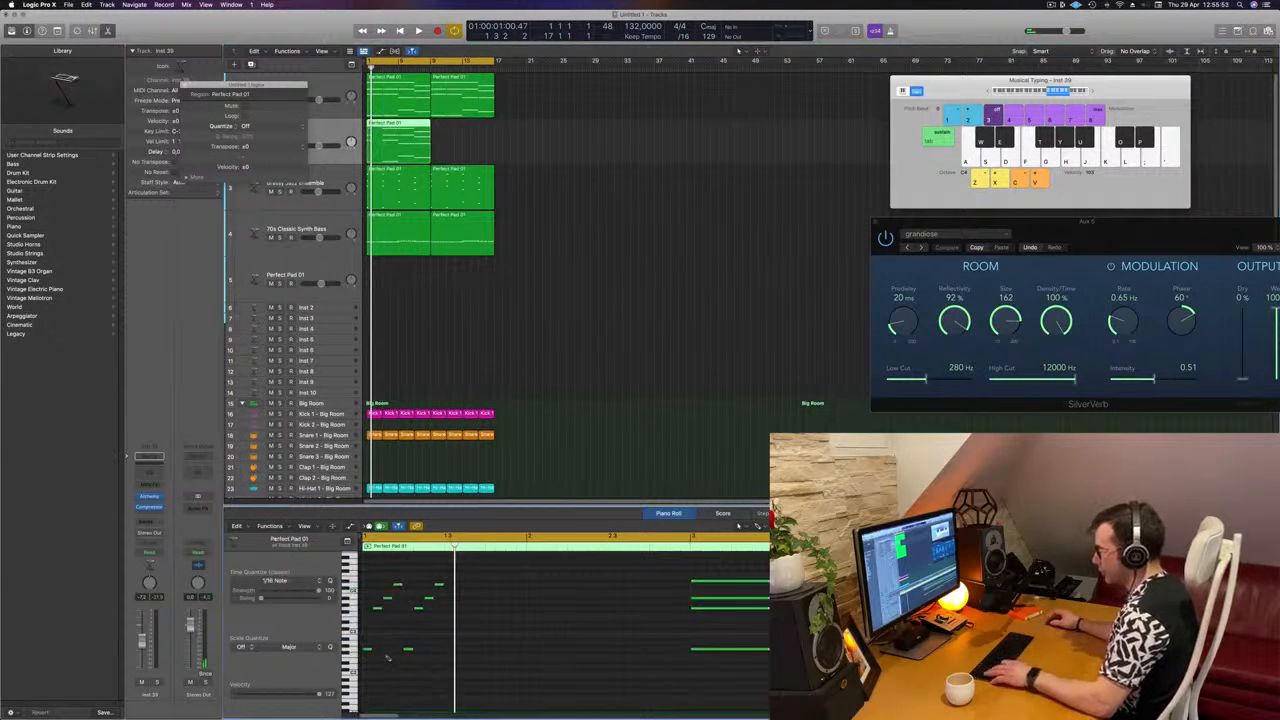
key(super+a)
key(super+r)
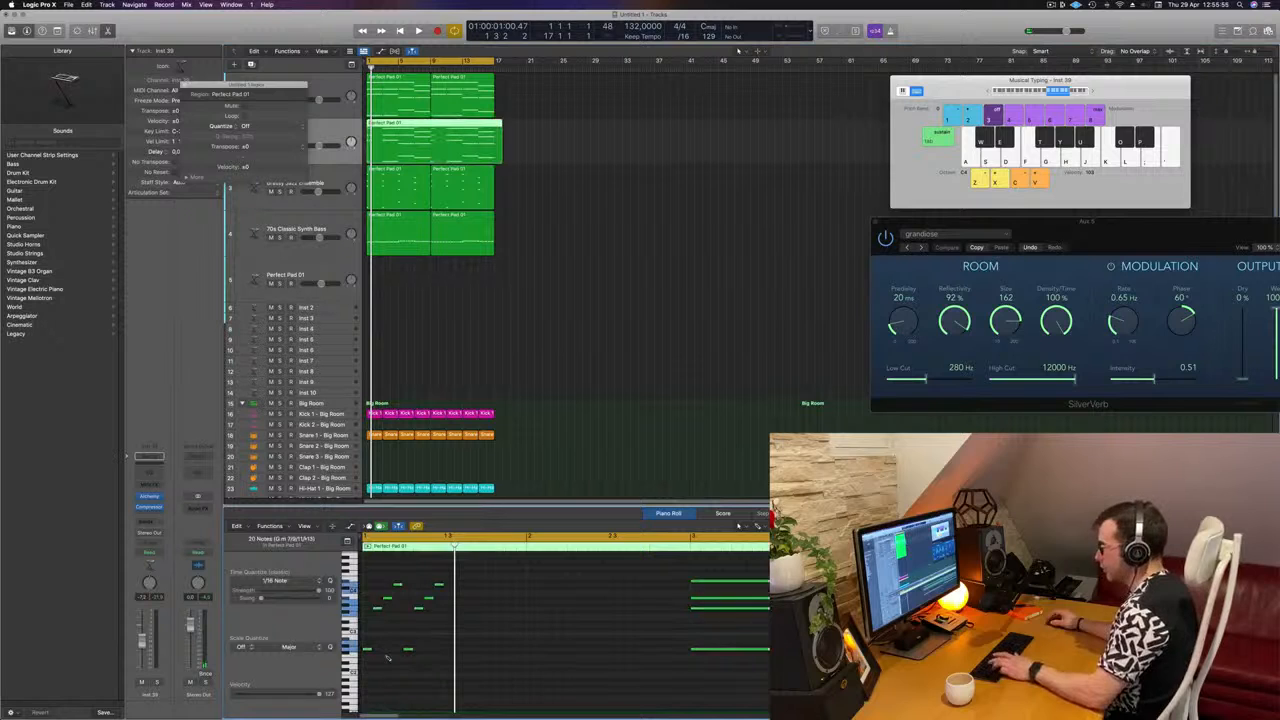
key(super+z)
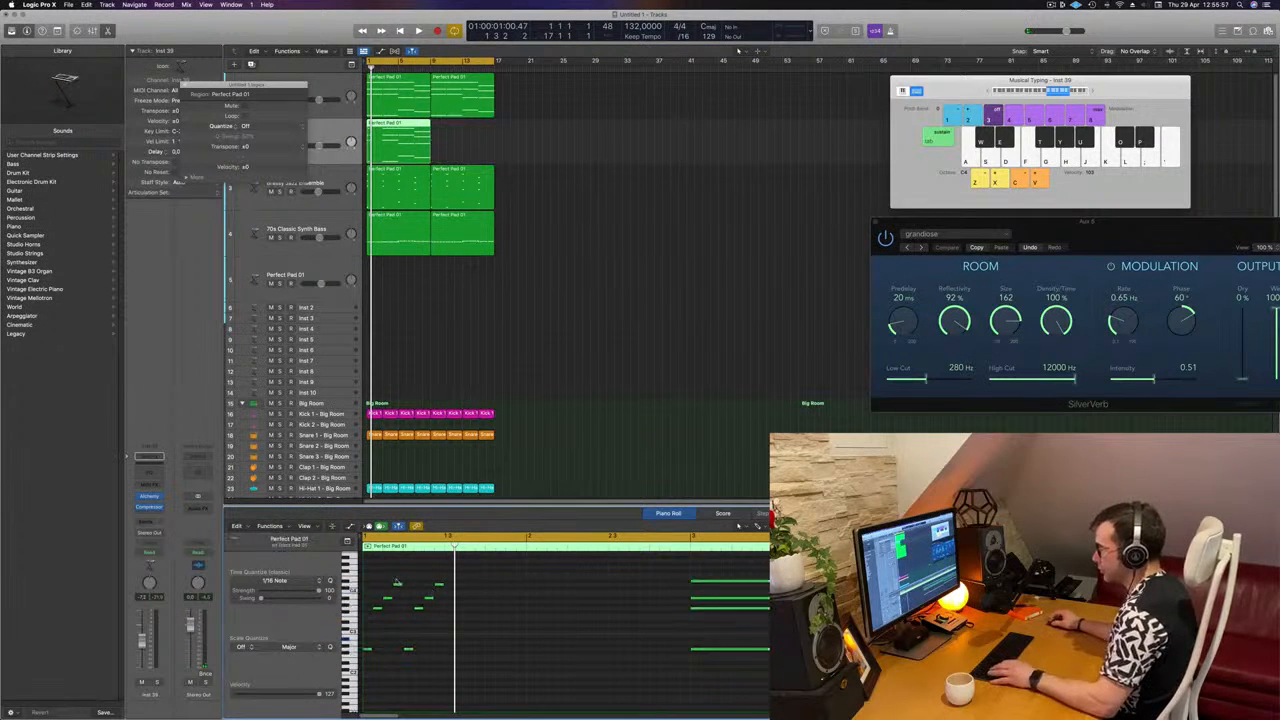
Step: Copy the eight arpeggio notes to beat 3, duplicate the resulting sixteen notes into bar 2 and play them back
drag(367, 580, 452, 657)
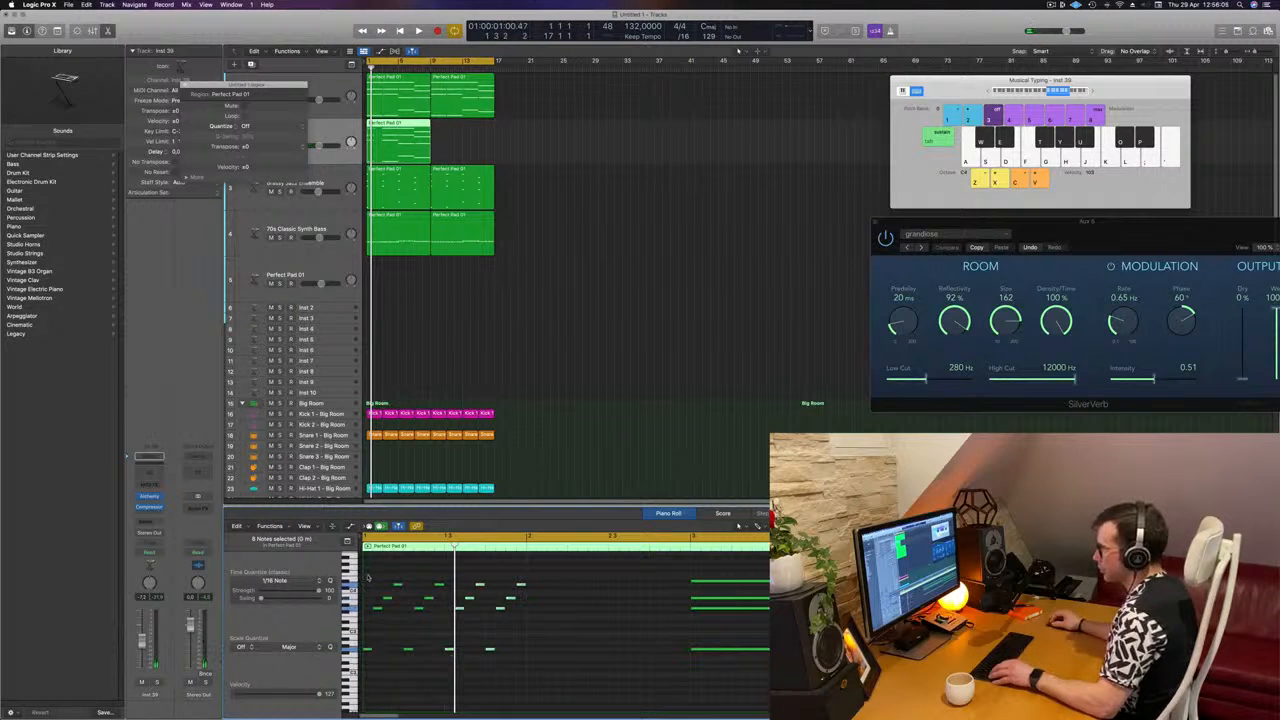
click(375, 636)
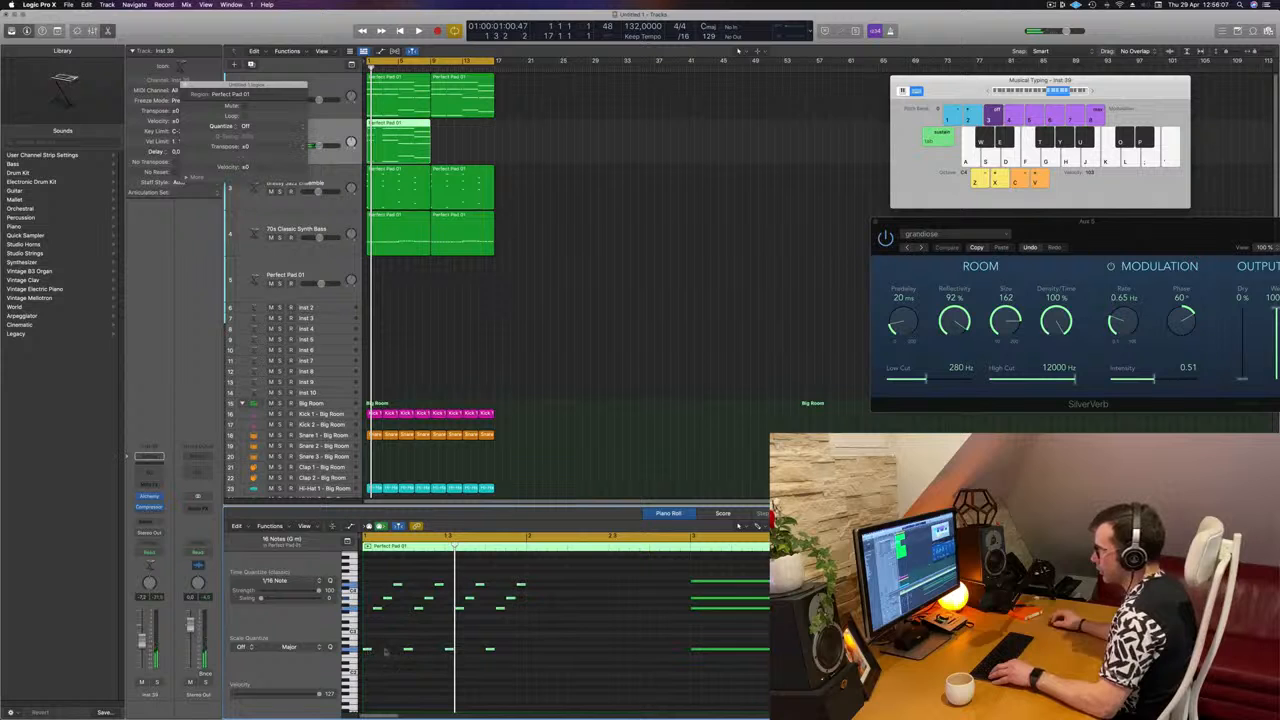
drag(367, 650, 533, 656)
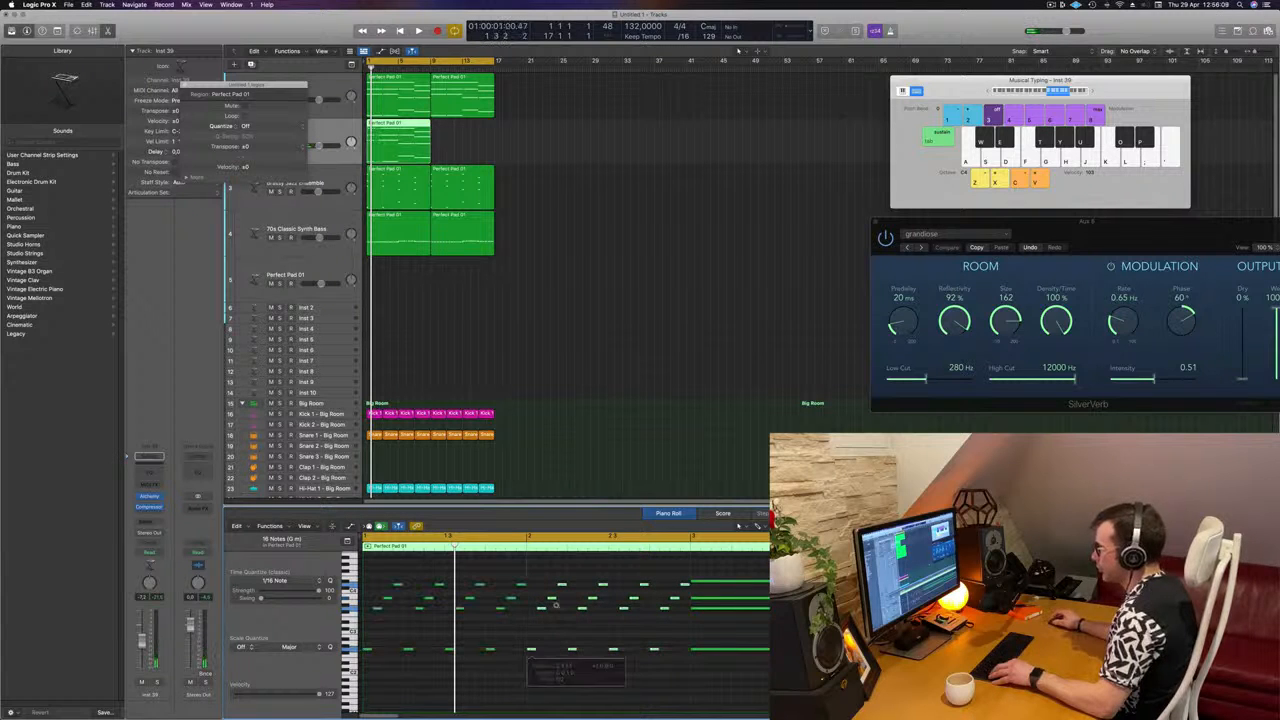
scroll(558, 590, left, 2)
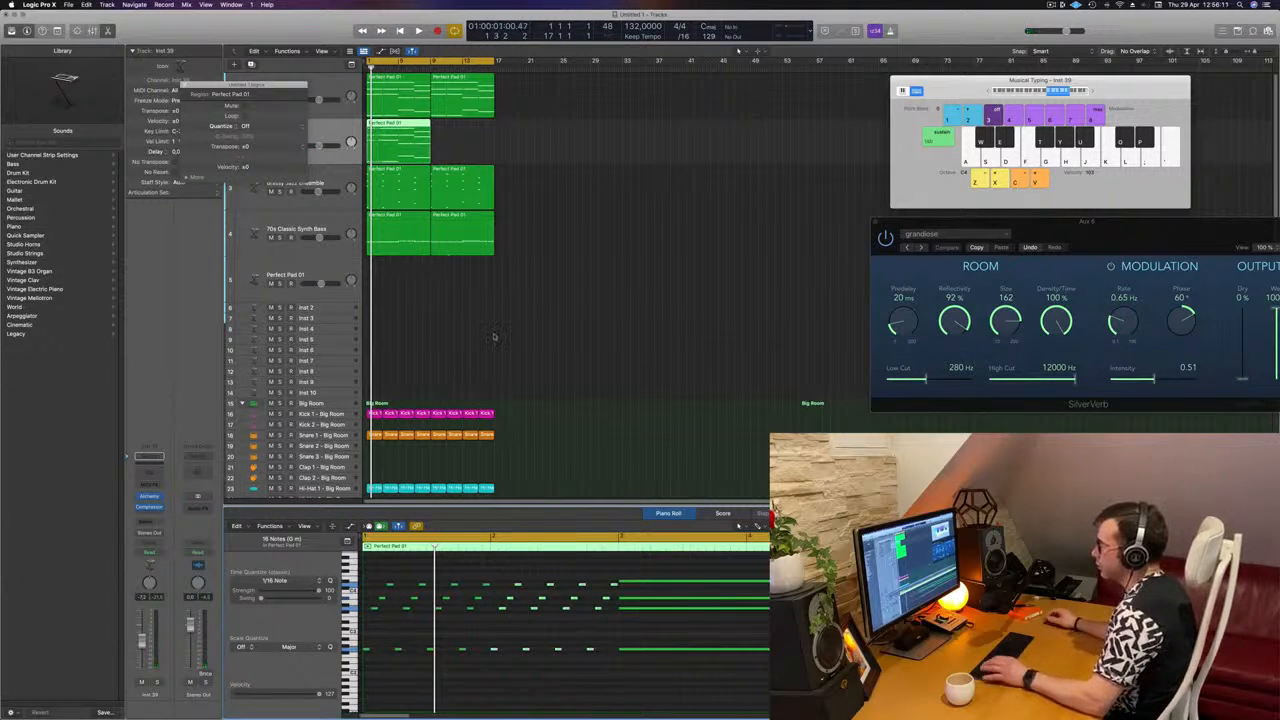
key(space)
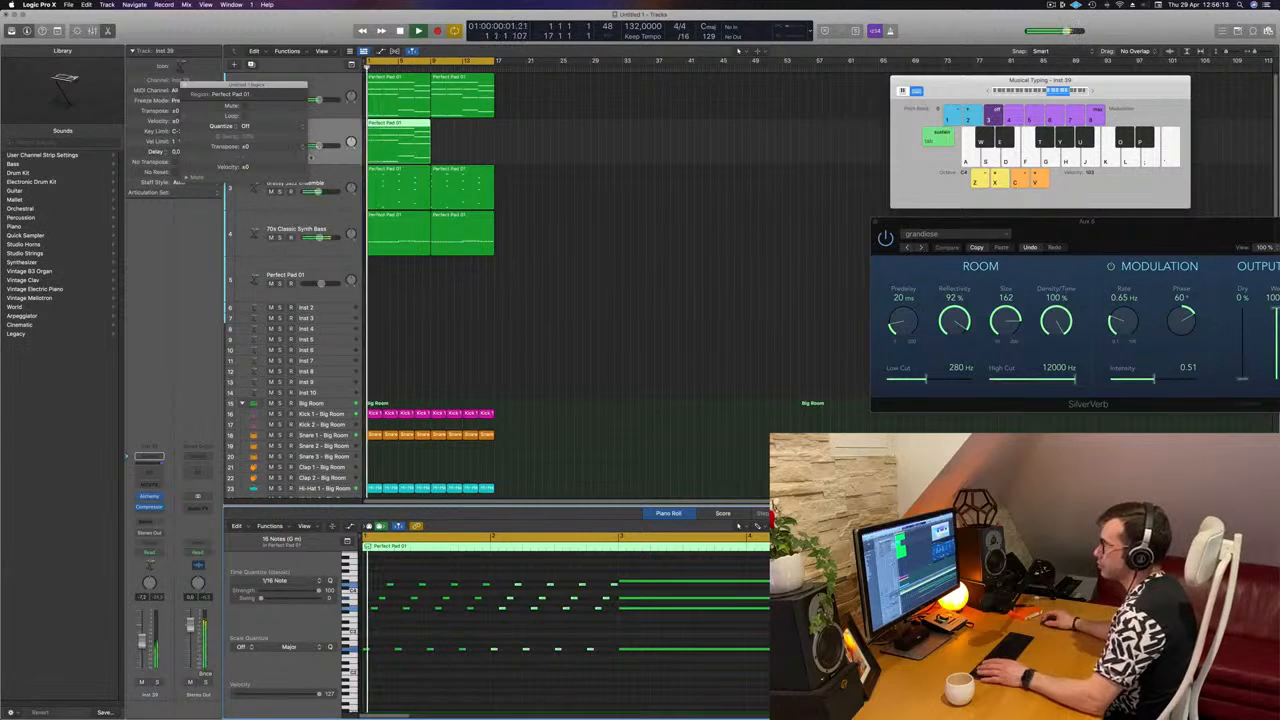
Step: Solo the arpeggio track and open its Alchemy instrument for choosing another sound
click(184, 85)
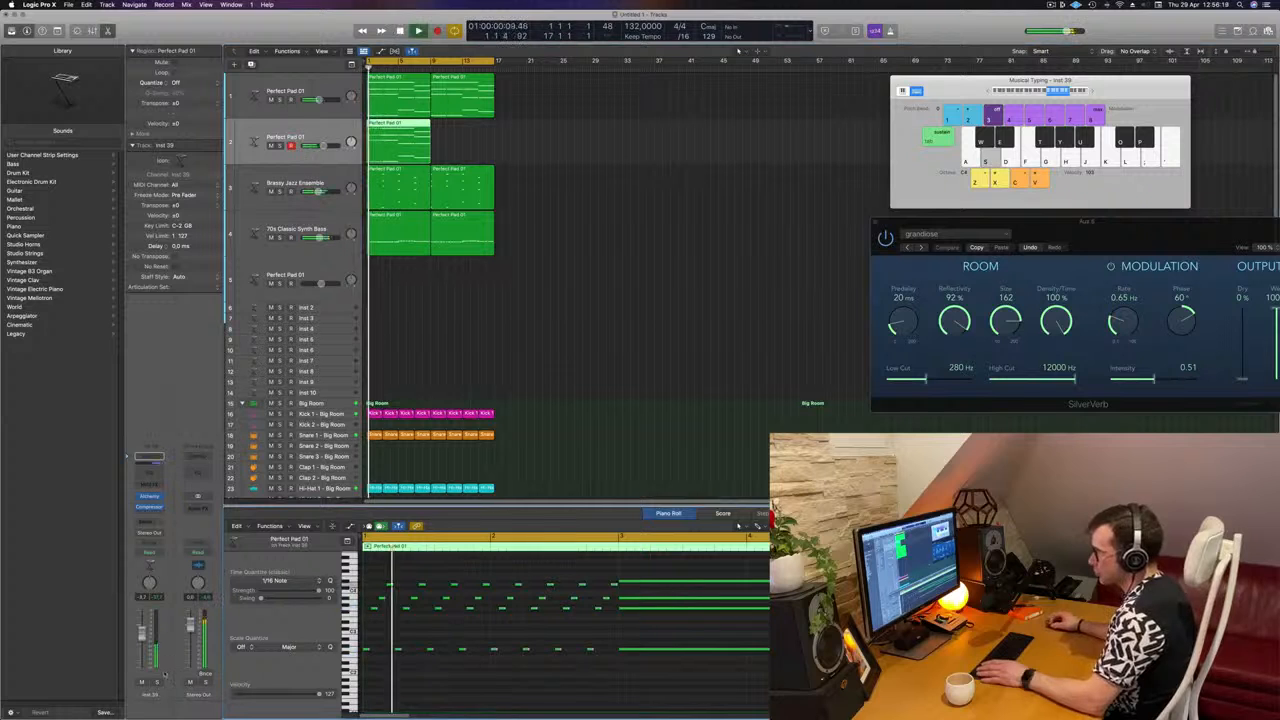
key(ctrl+s)
key(ctrl+s)
key(ctrl+s)
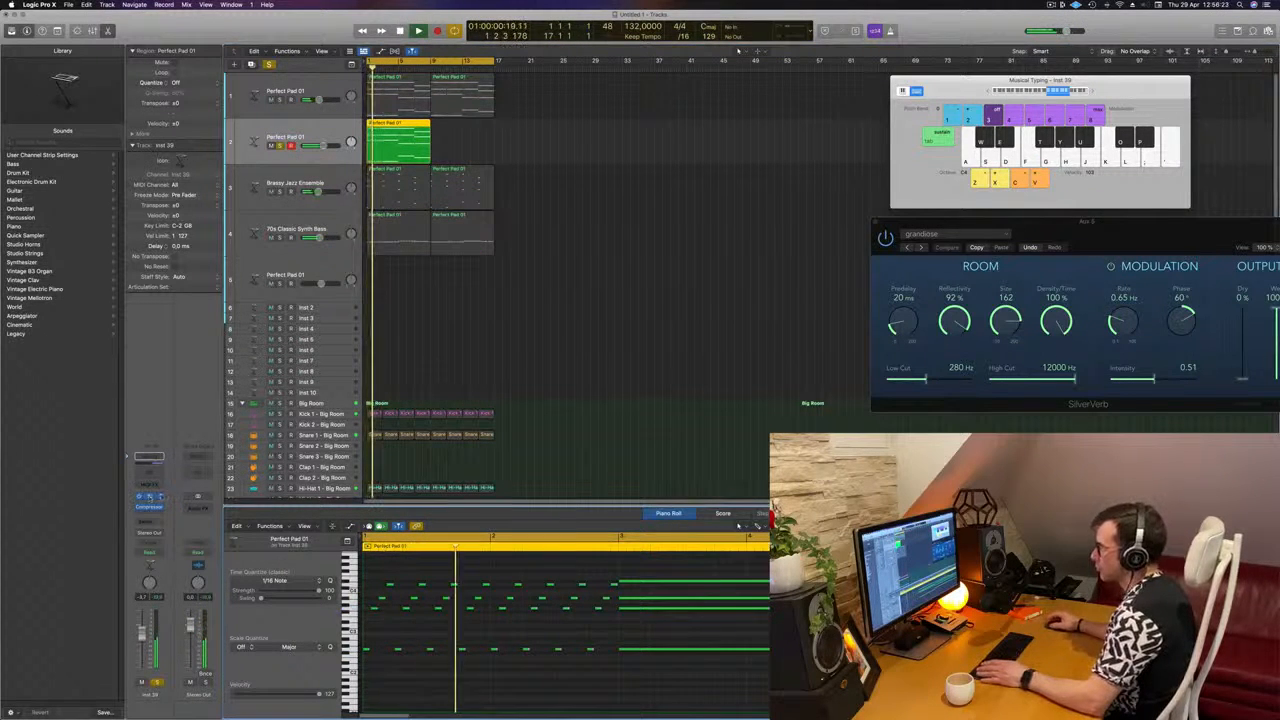
click(149, 496)
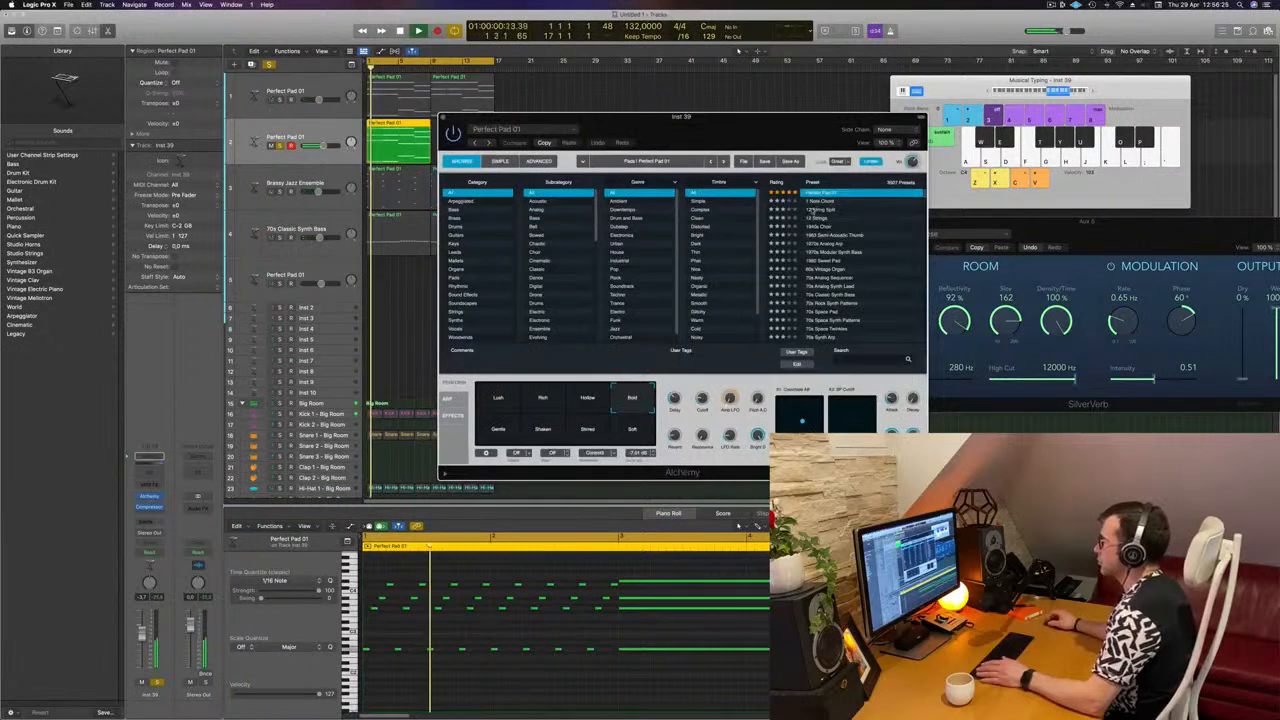
Step: Try the 1 Note Chord and 12 String Split presets, limit the list to Leads and load Analog Glide Lead
click(822, 201)
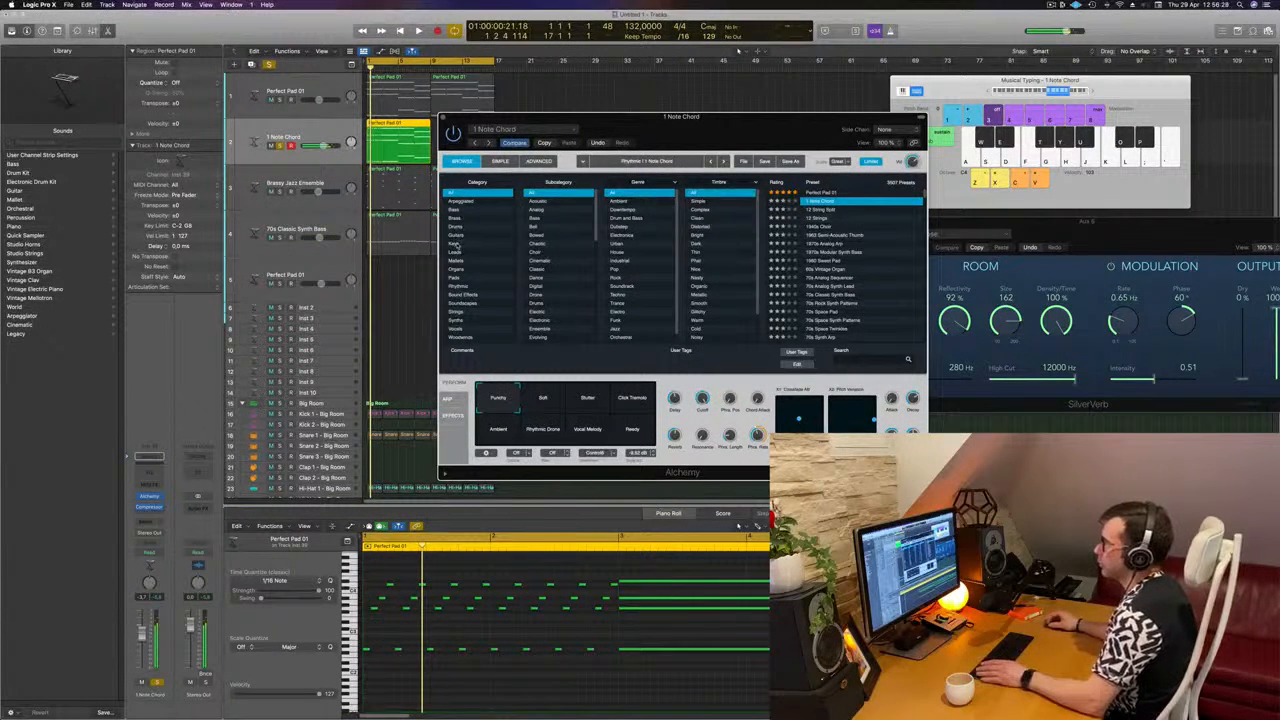
key(Down)
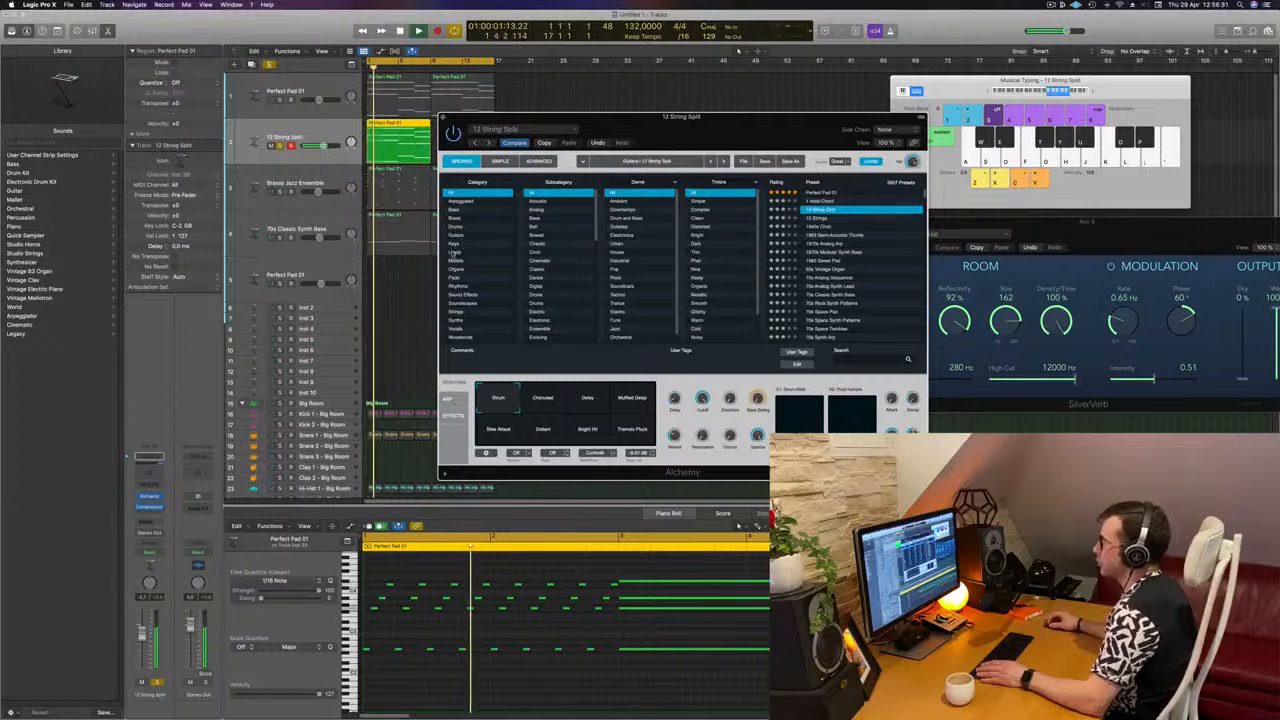
click(454, 252)
click(822, 218)
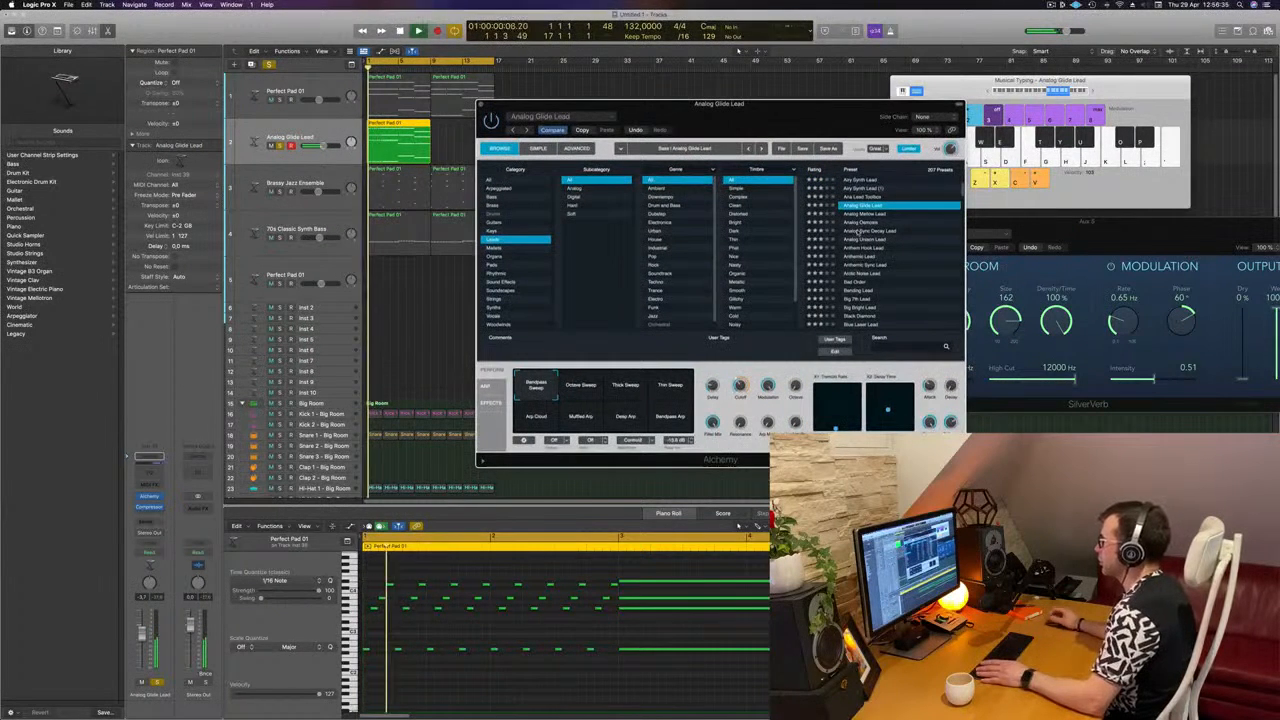
Step: Audition the Analog Sync Decay Lead preset with its Chord and Smooth variations
click(860, 231)
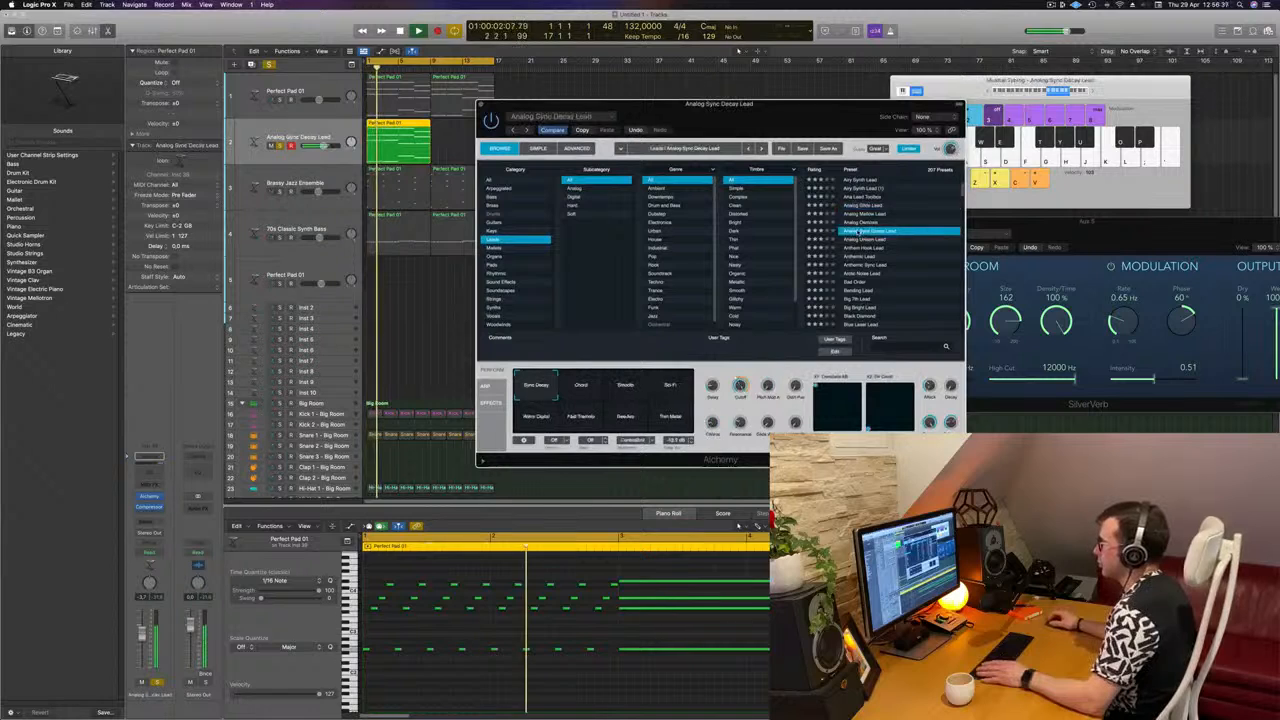
drag(823, 105, 860, 69)
key(space)
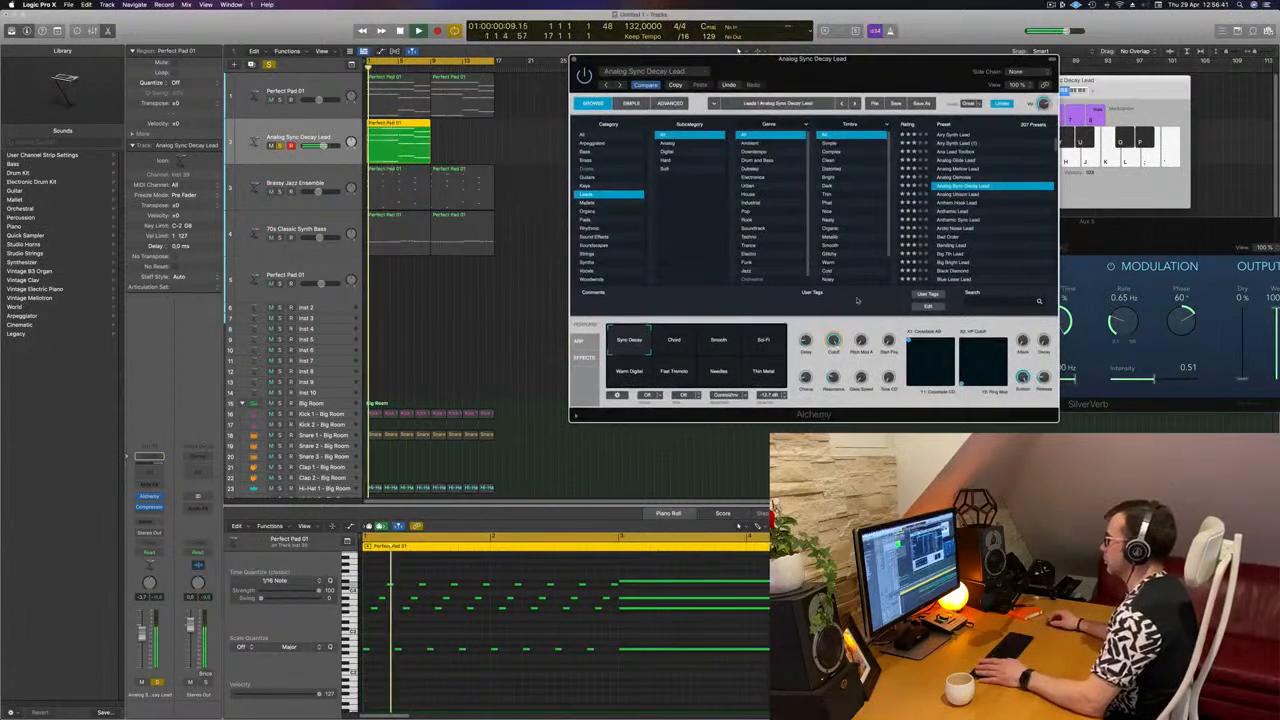
click(686, 341)
click(721, 341)
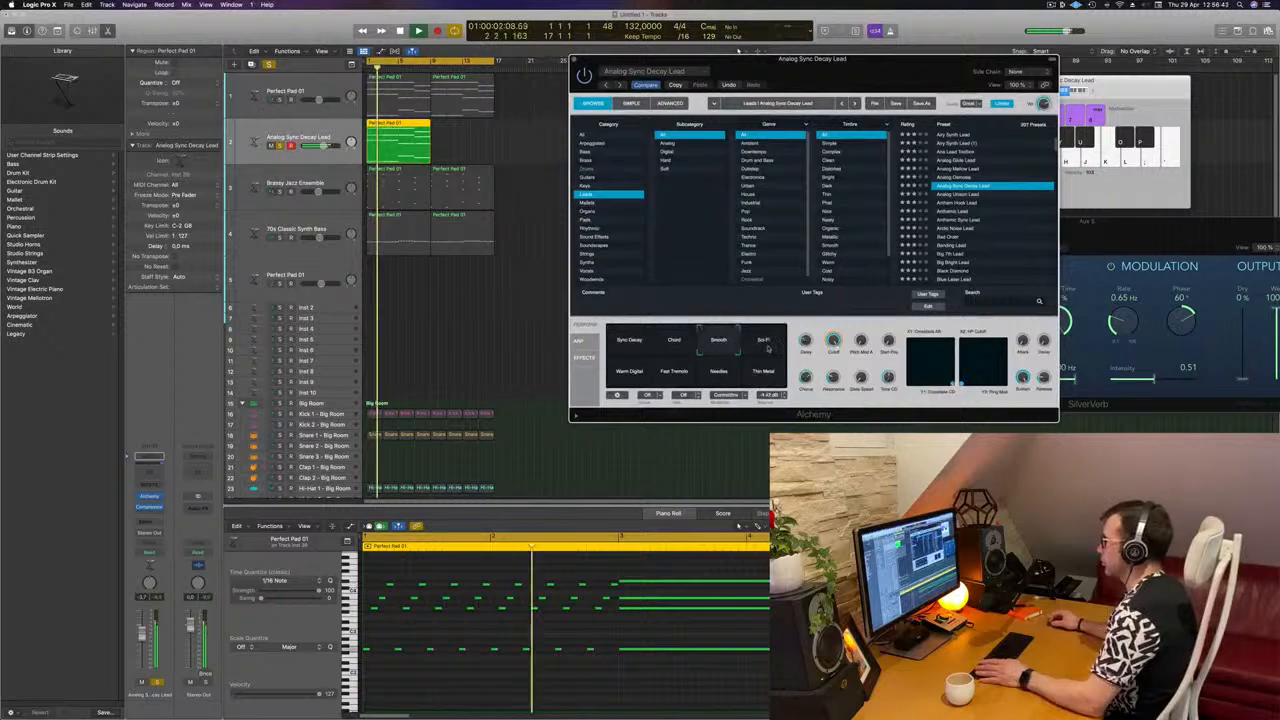
Step: Play the arpeggio with the Anthemic Lead preset and lower the track's volume
click(968, 212)
key(space)
key(space)
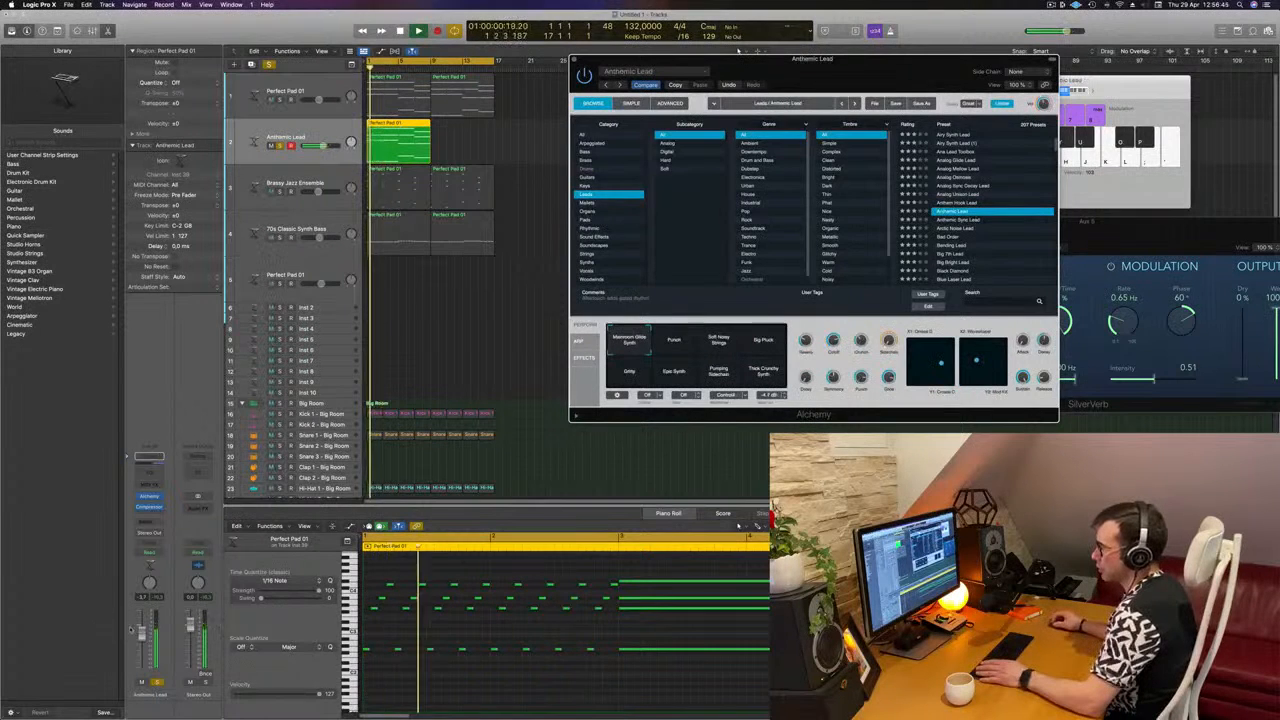
key(space)
key(space)
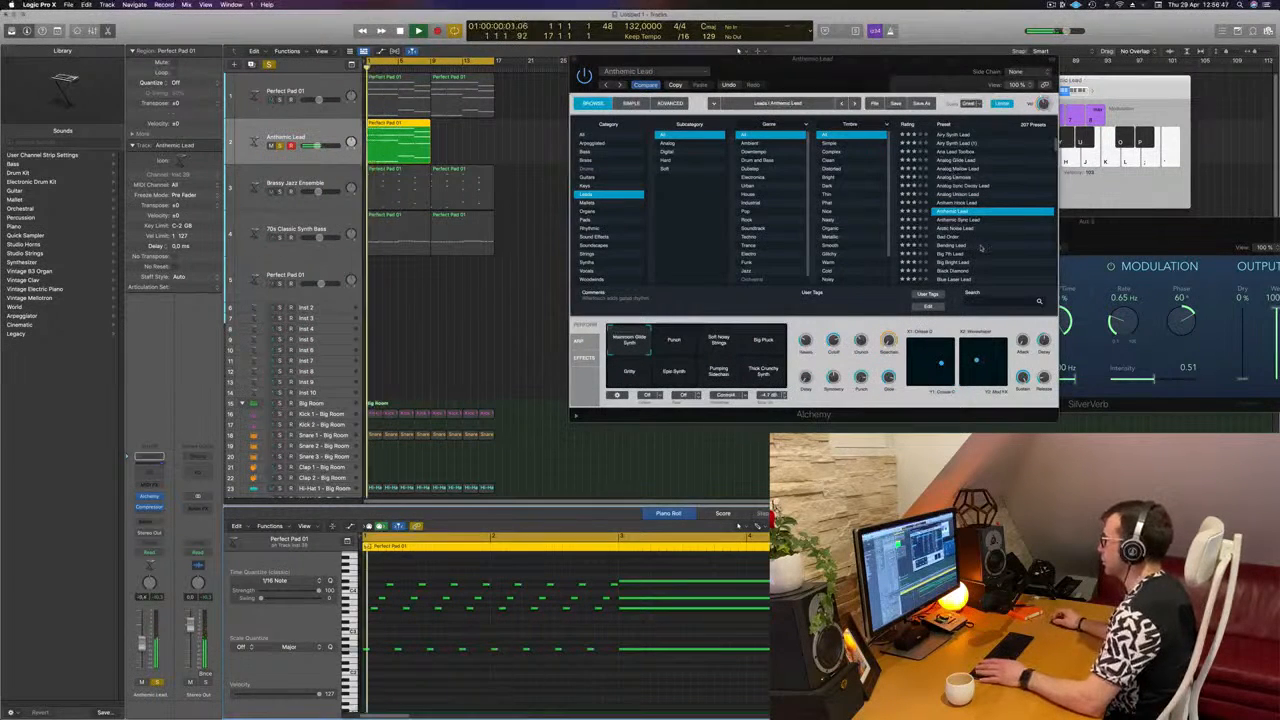
Step: Audition the lead presets one after another from Bending Lead to Butter Cut Saw
click(965, 245)
key(Down)
key(Down)
key(Down)
key(Down)
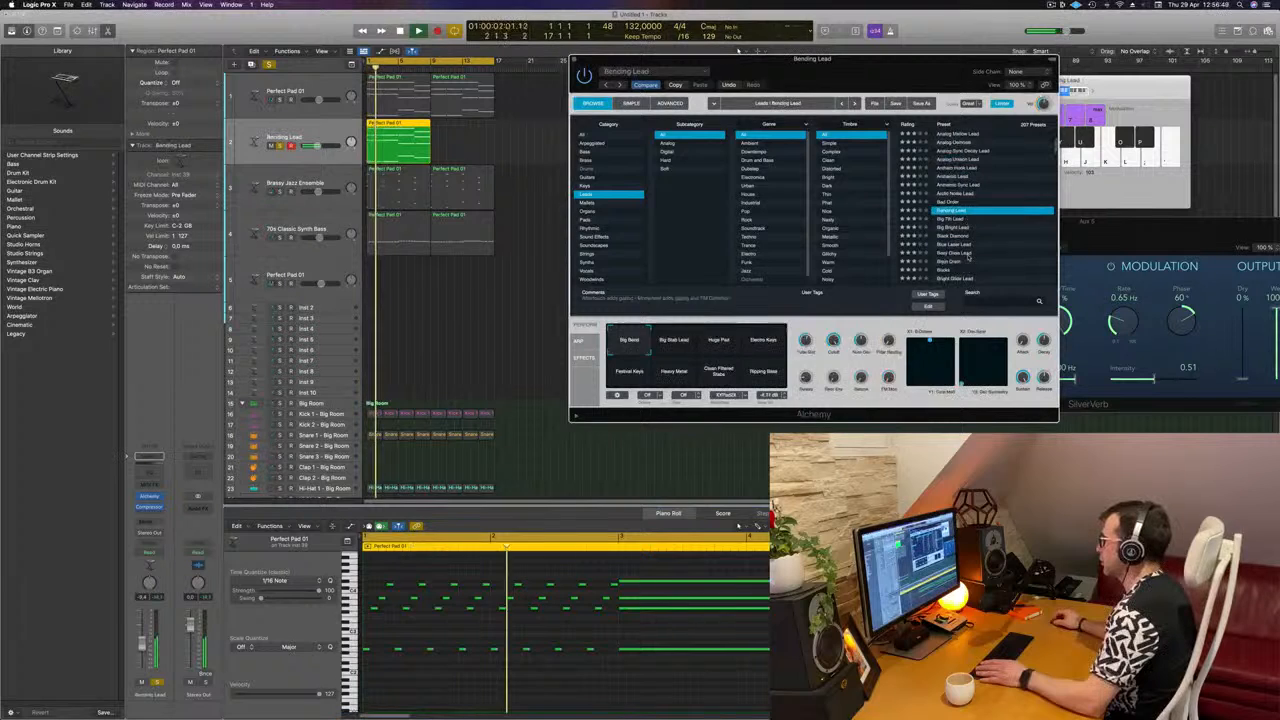
key(Down)
key(Down)
key(Down)
key(Down)
key(Down)
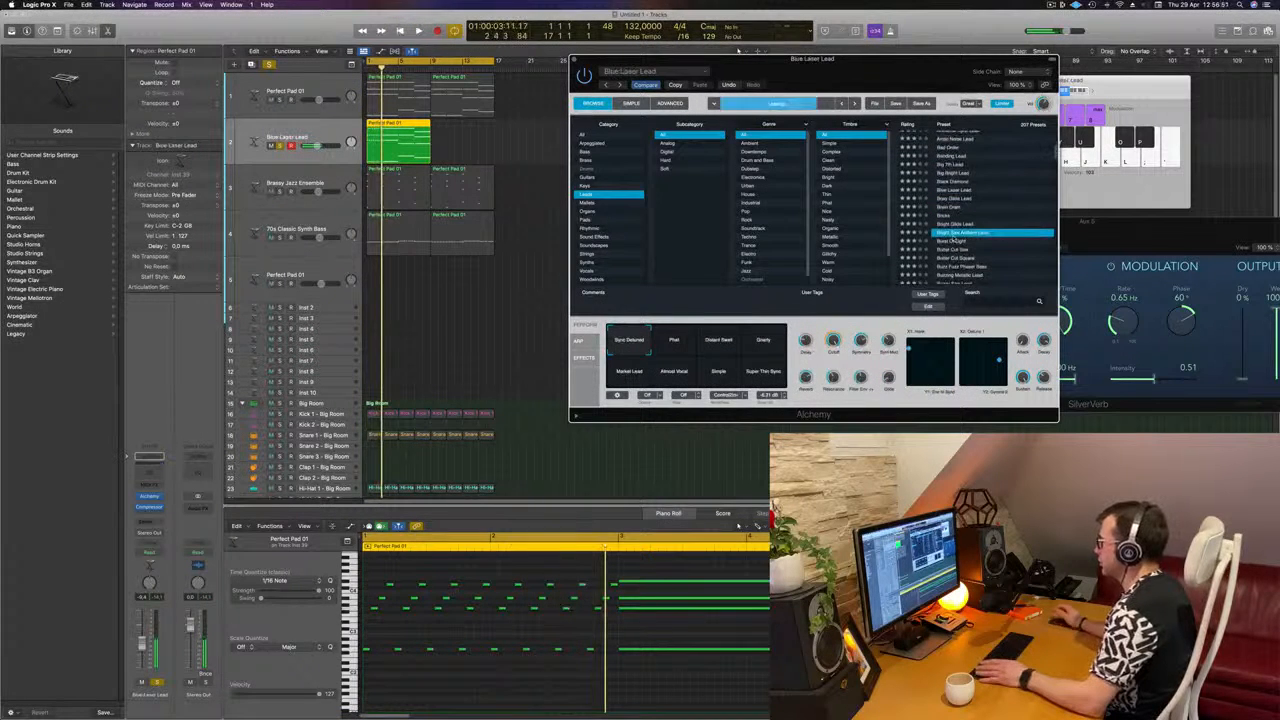
key(Down)
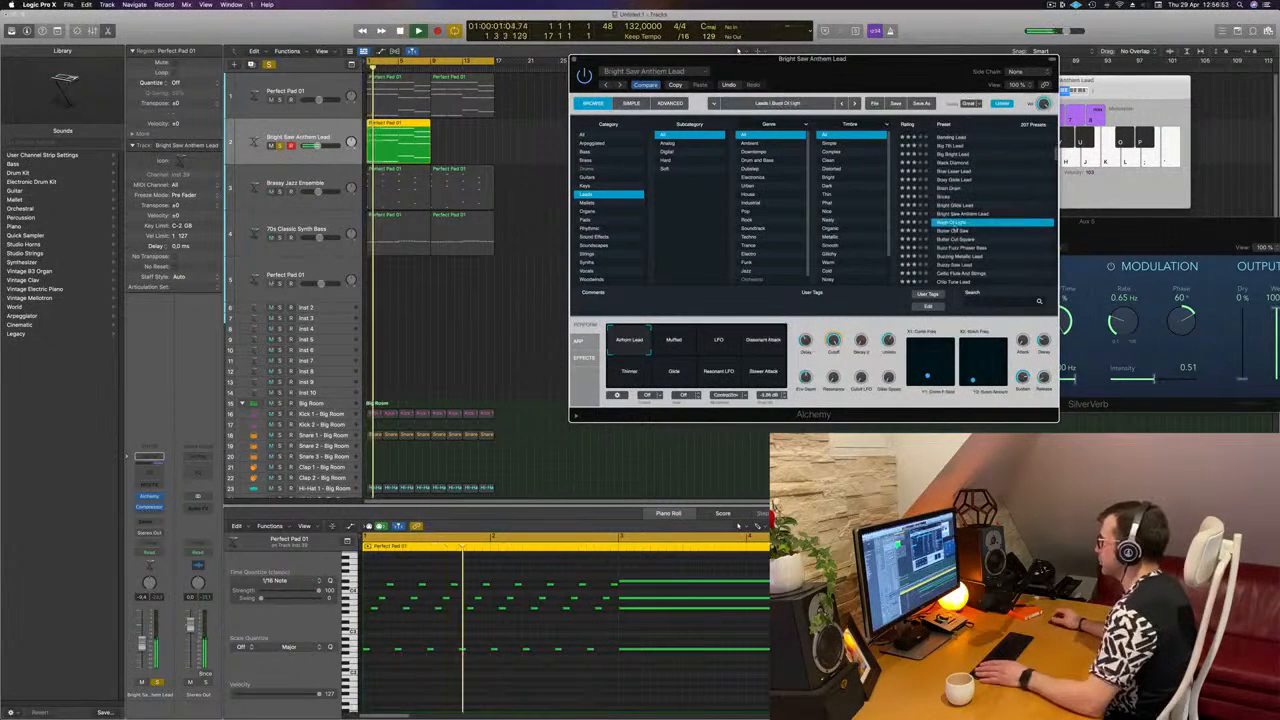
key(Down)
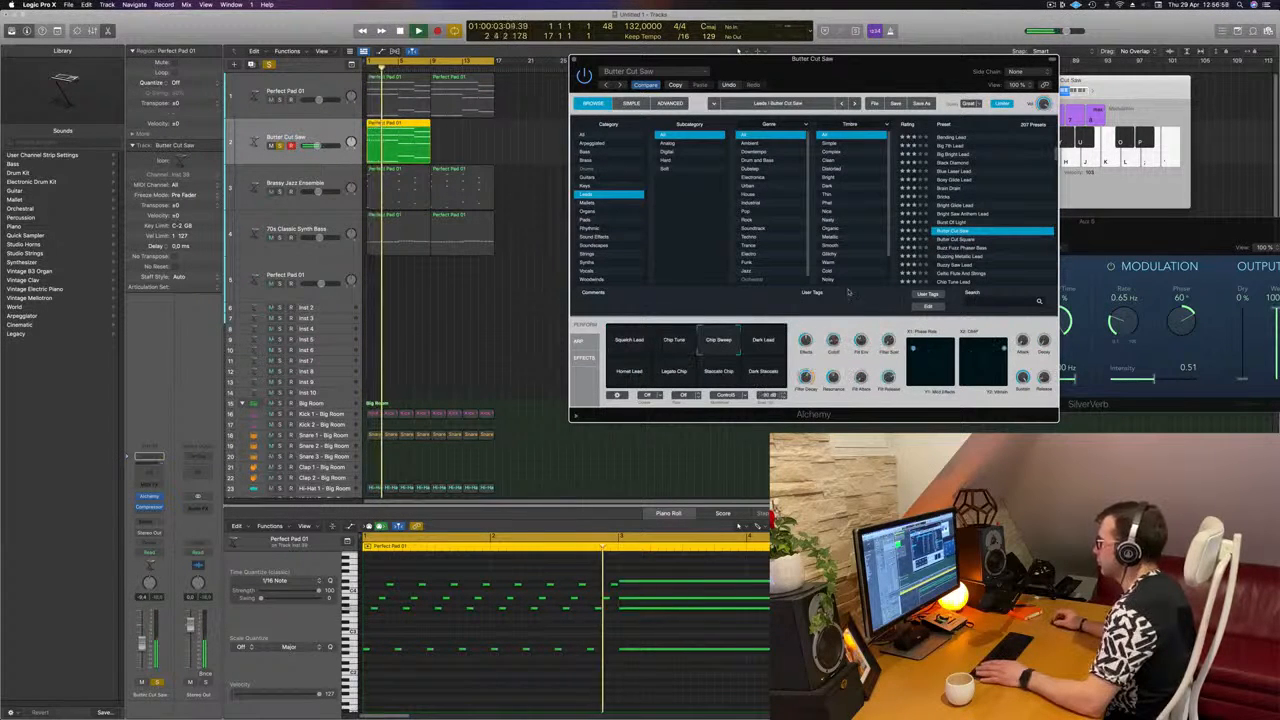
Step: Step through the lead presets from Butter Cut Square to Classic and choose Classic's Muffled variation
click(976, 241)
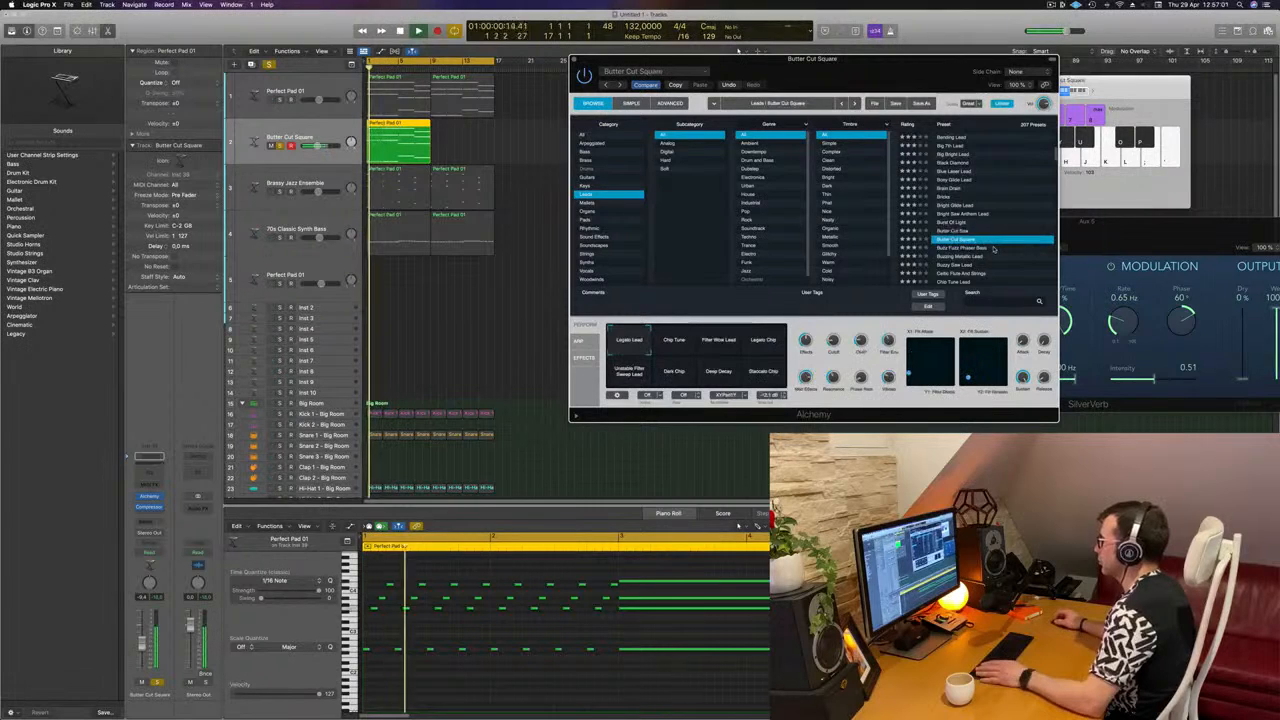
key(Down)
key(Down)
key(Down)
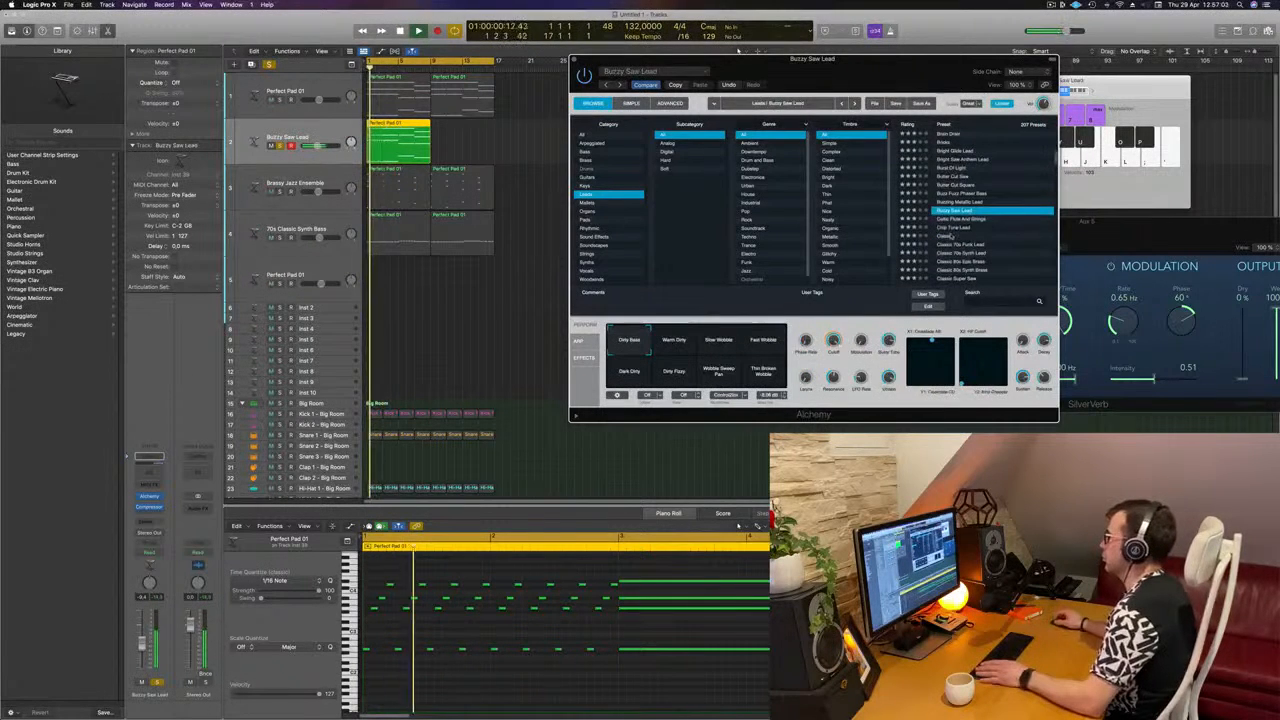
key(Down)
key(Down)
key(Down)
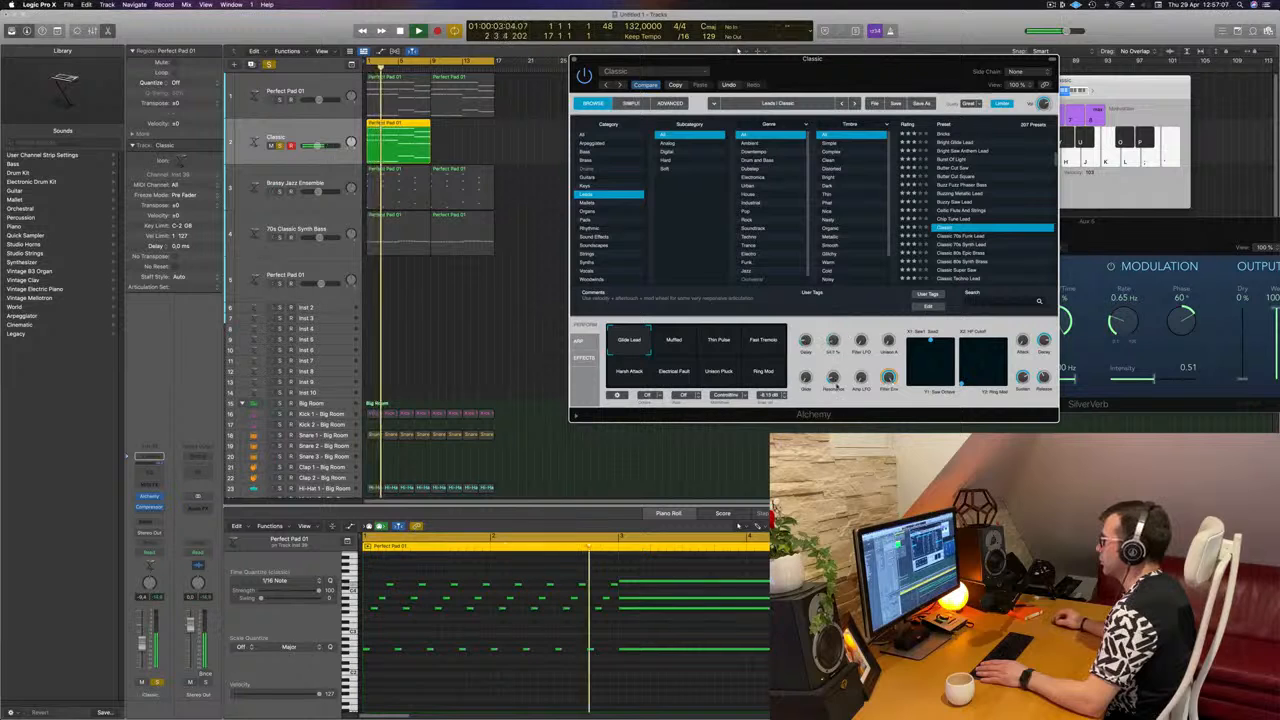
click(672, 342)
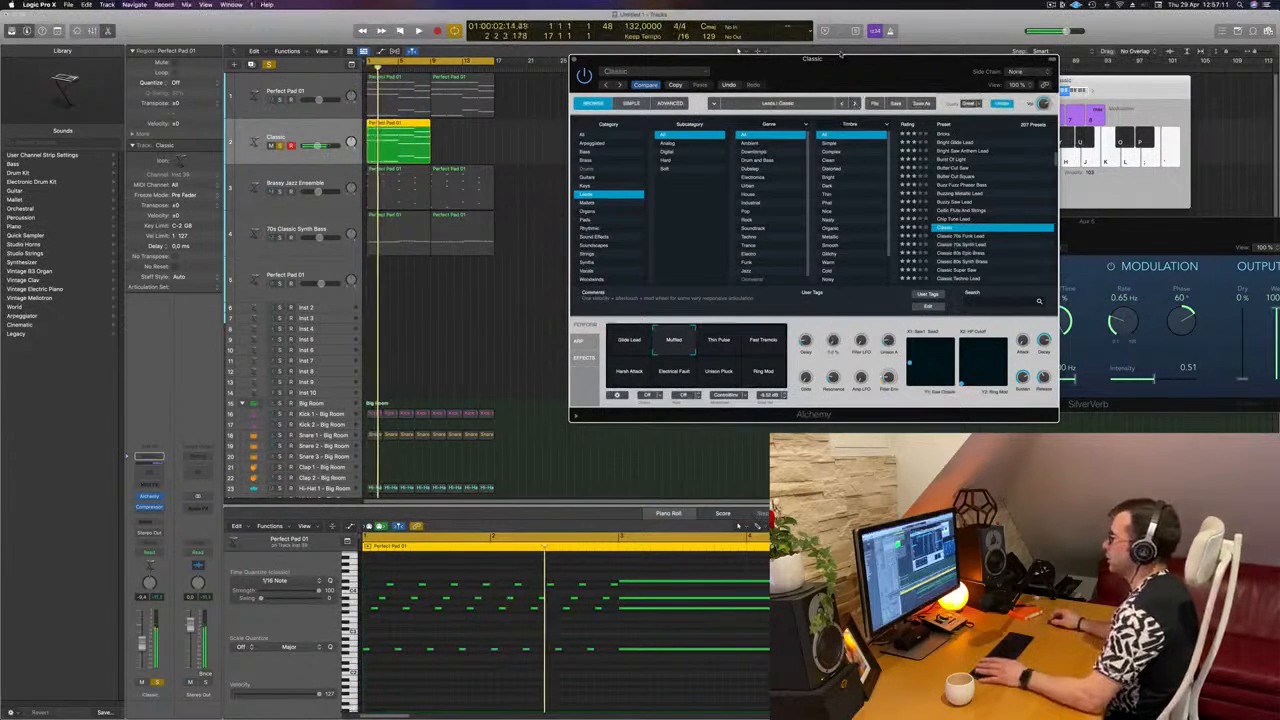
drag(841, 53, 1101, 9)
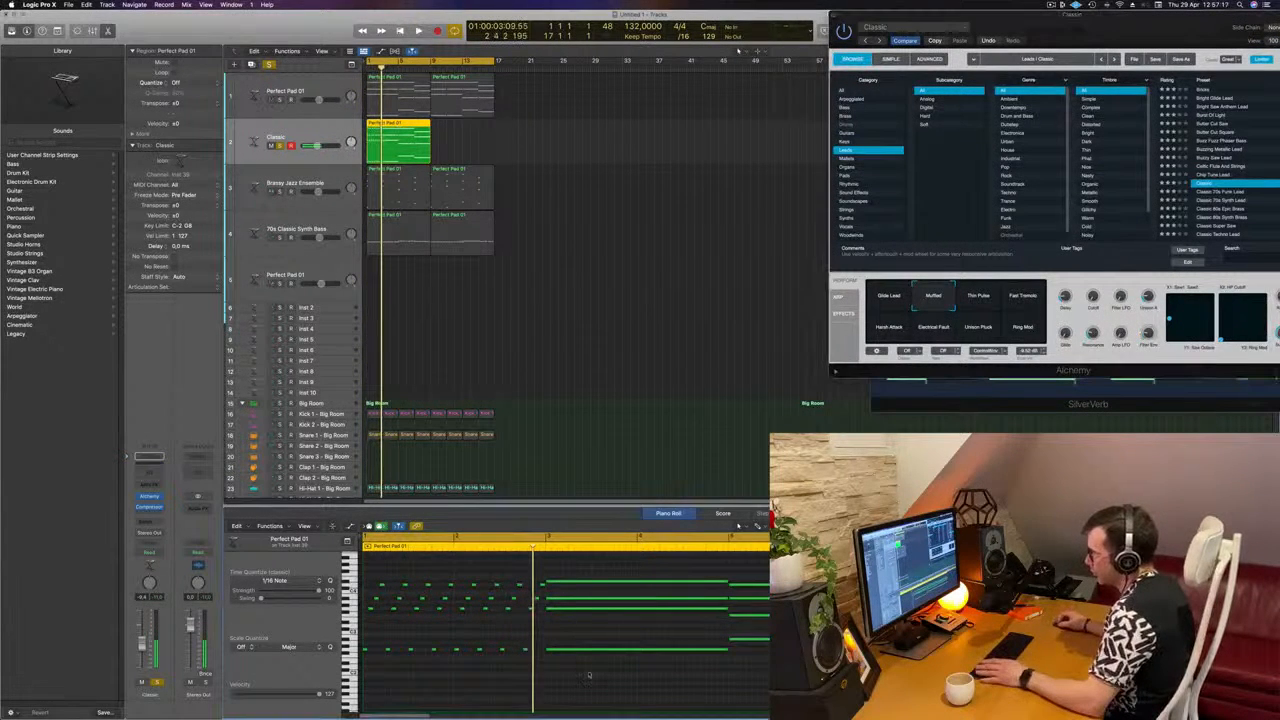
Step: Replace the sustained chord in bars 3 and 4 with a copy of the two-bar arpeggio
drag(594, 561, 589, 675)
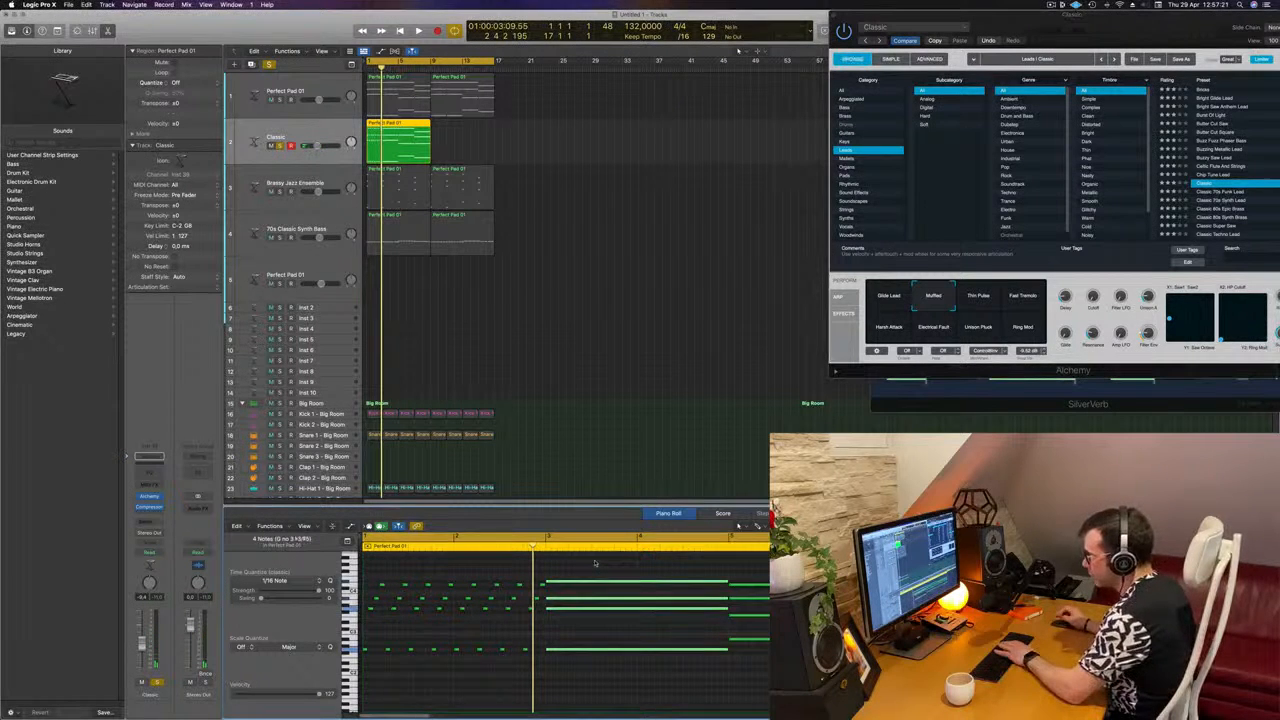
key(Delete)
key(super+a)
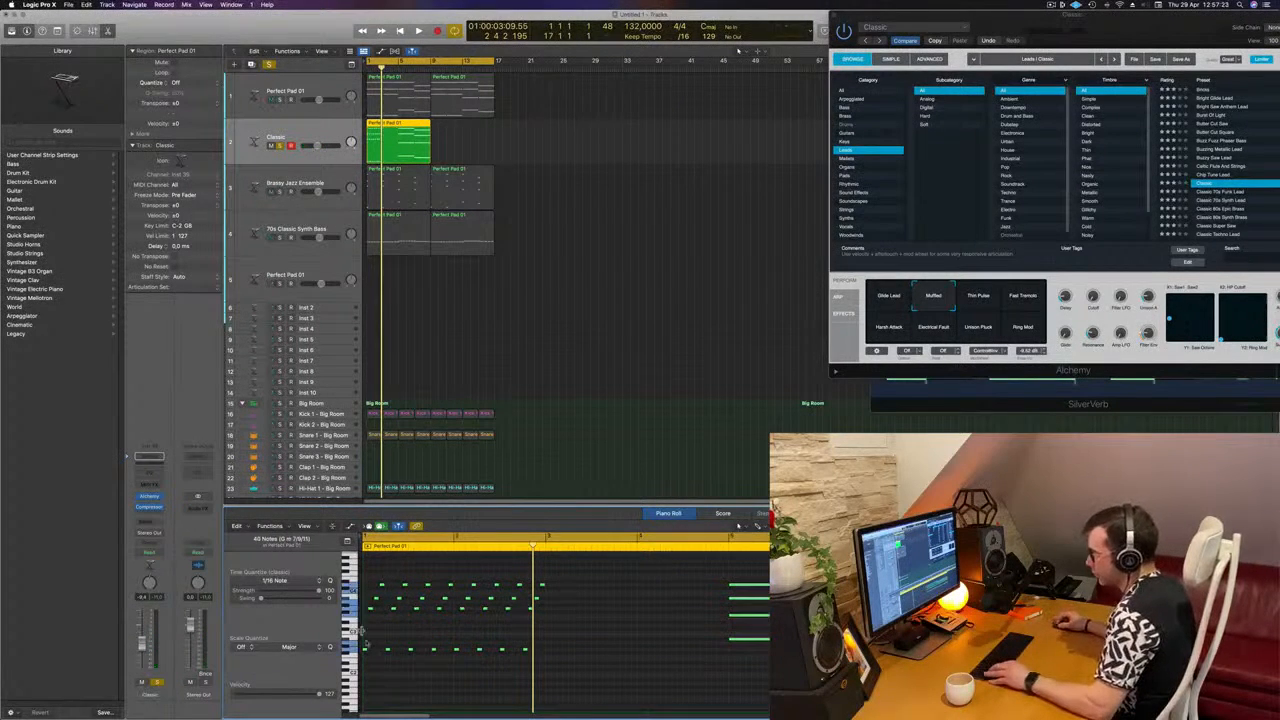
drag(598, 564, 550, 655)
click(700, 590)
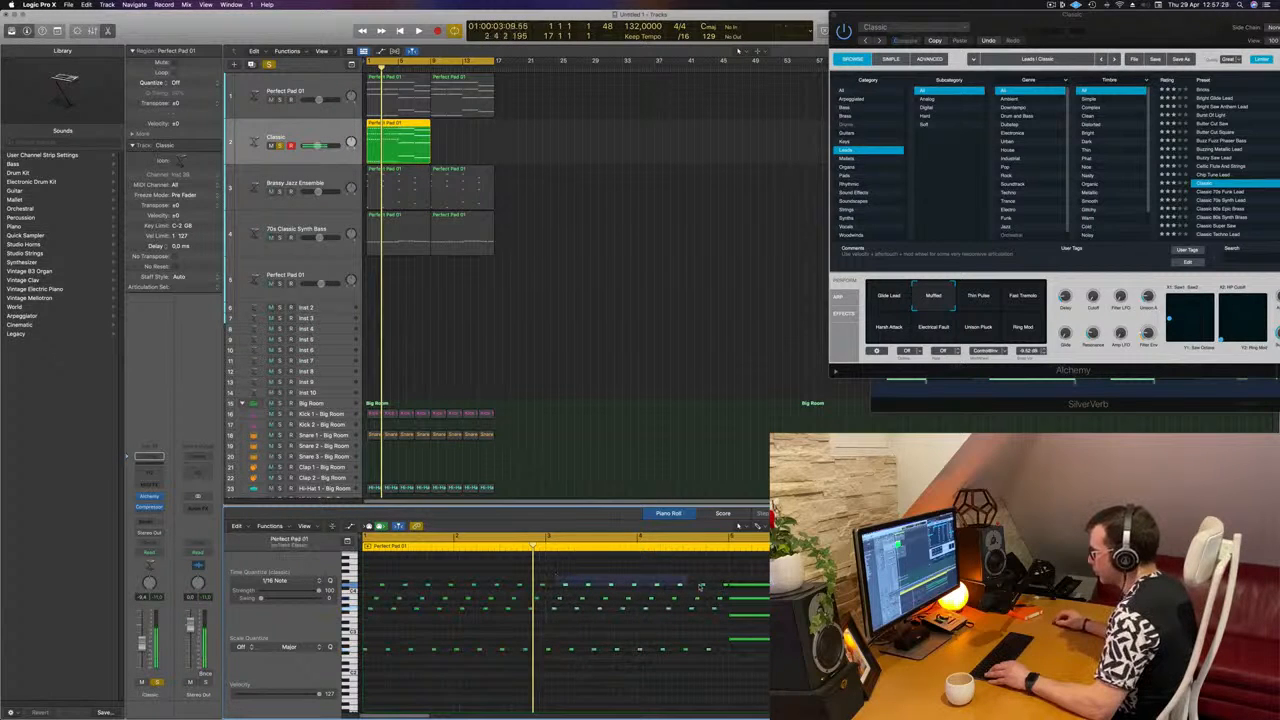
Step: Raise the eight highest arpeggio notes in bars 3 and 4 to match the original pad chord's top note and play the result
drag(728, 589, 726, 589)
key(alt+shift+Down)
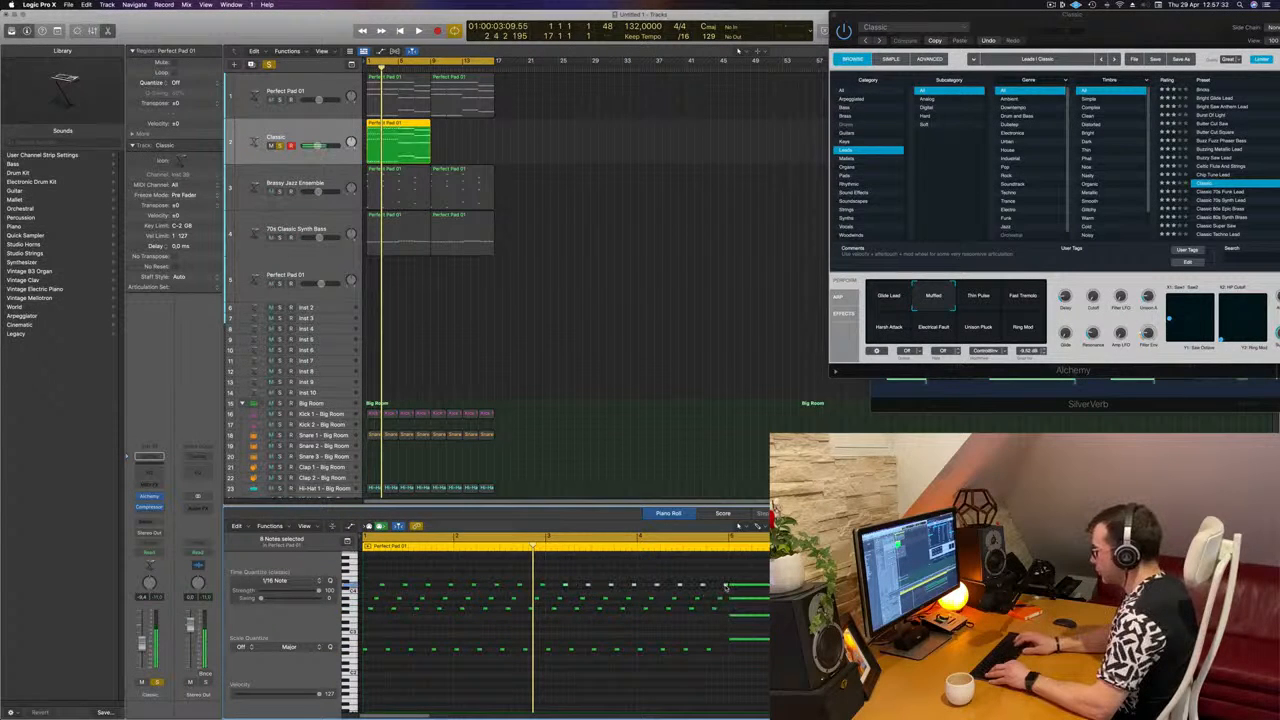
key(alt+Up)
key(alt+Up)
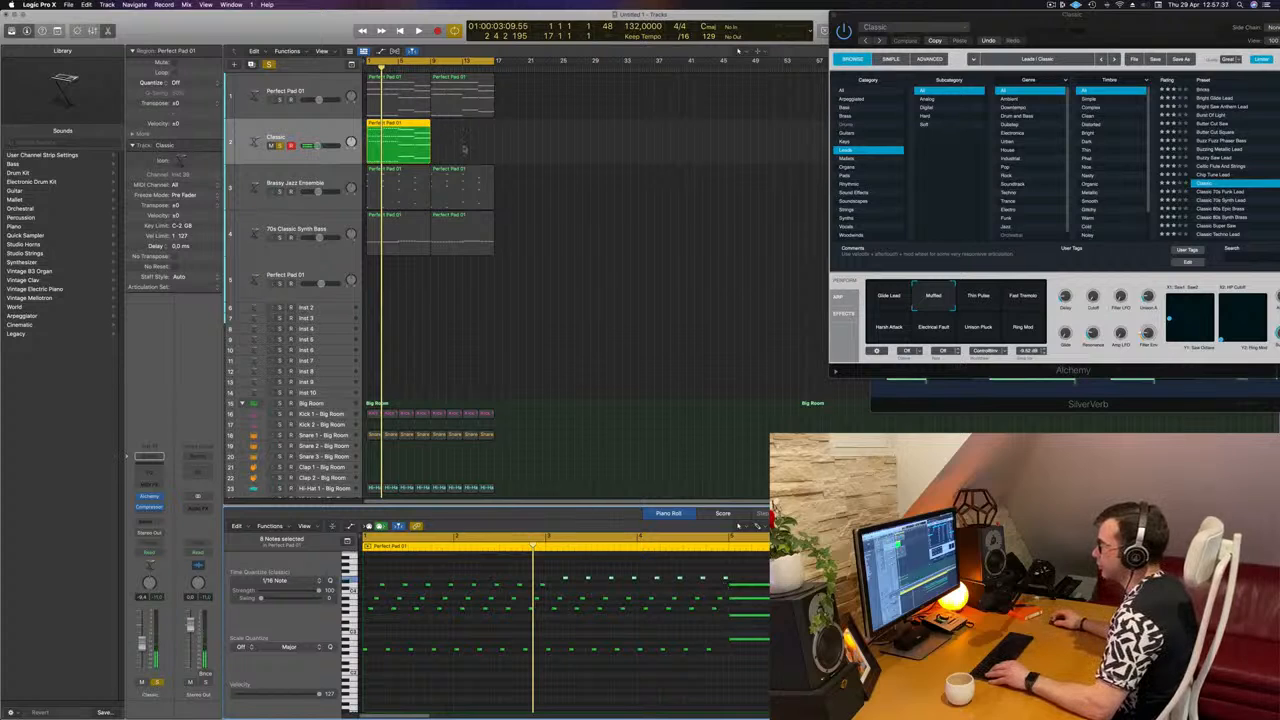
shift+click(370, 100)
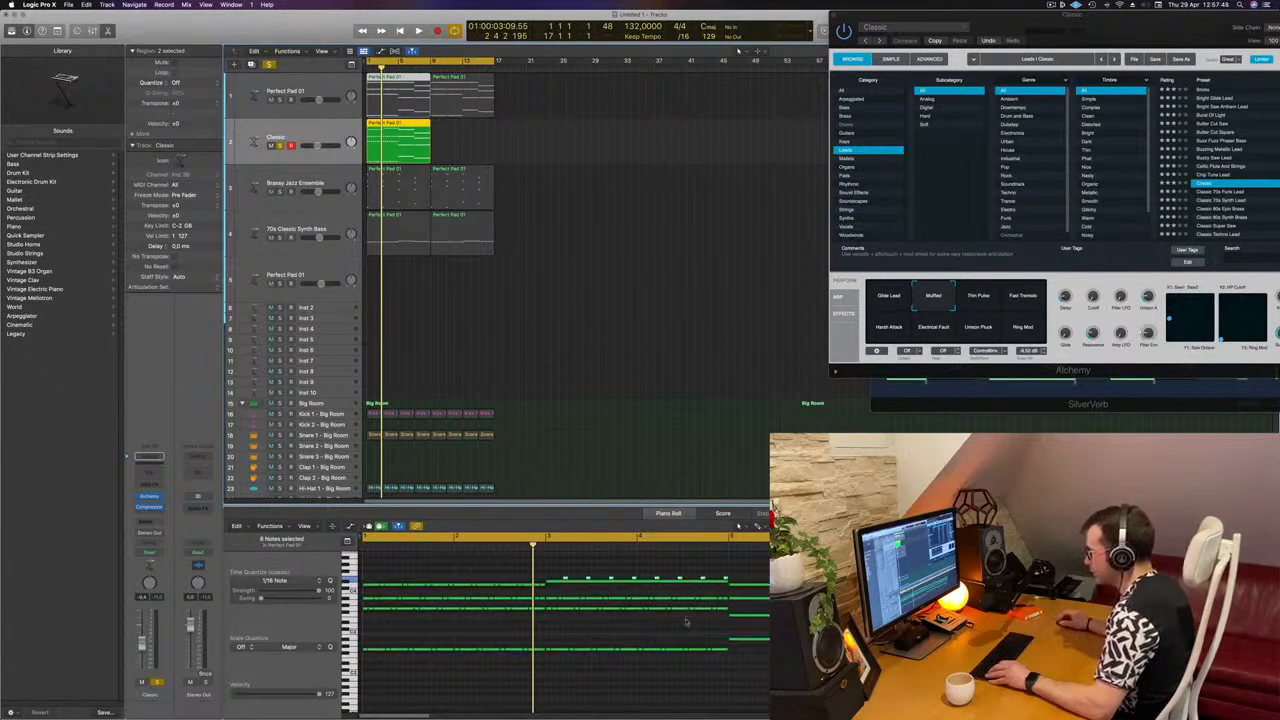
click(448, 144)
click(416, 144)
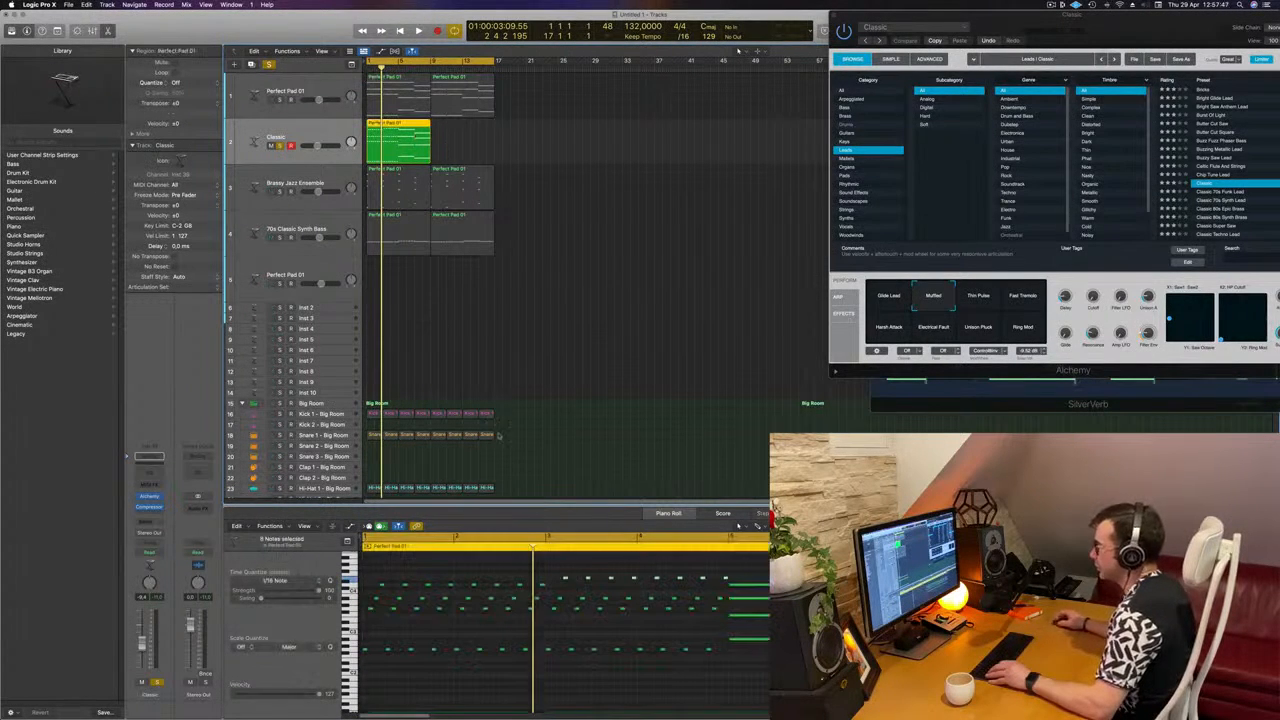
drag(561, 571, 725, 580)
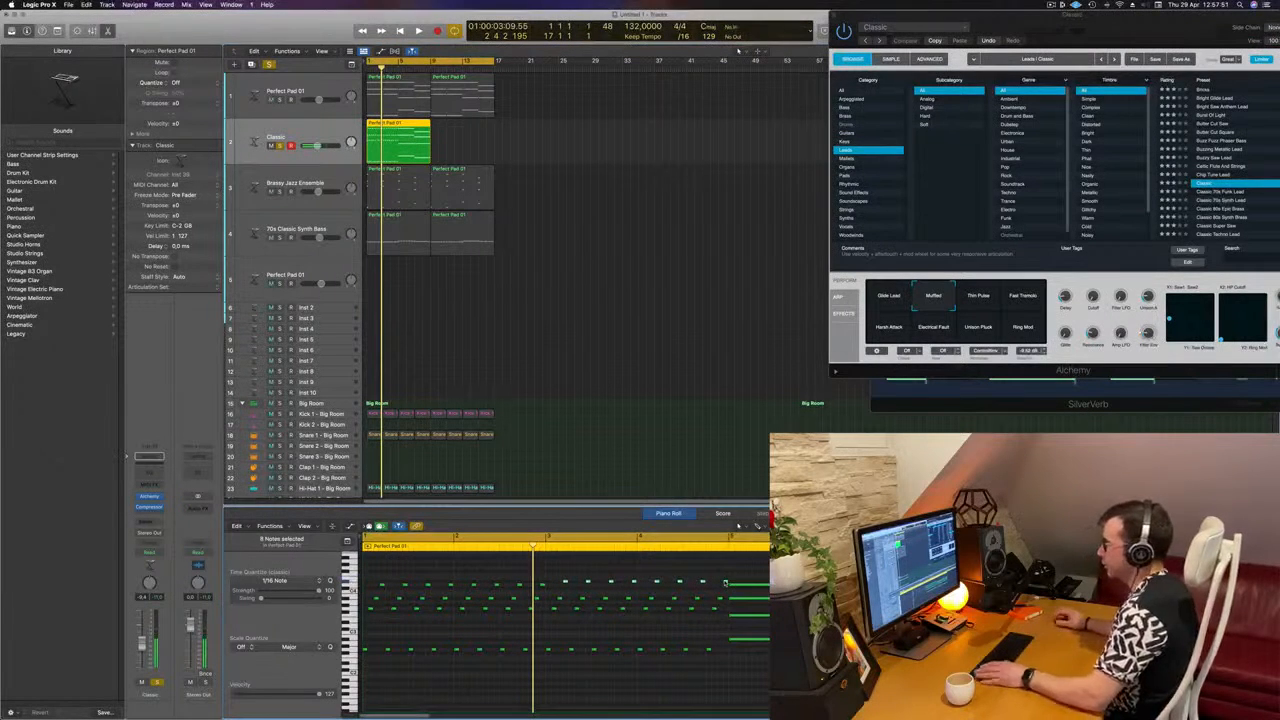
key(space)
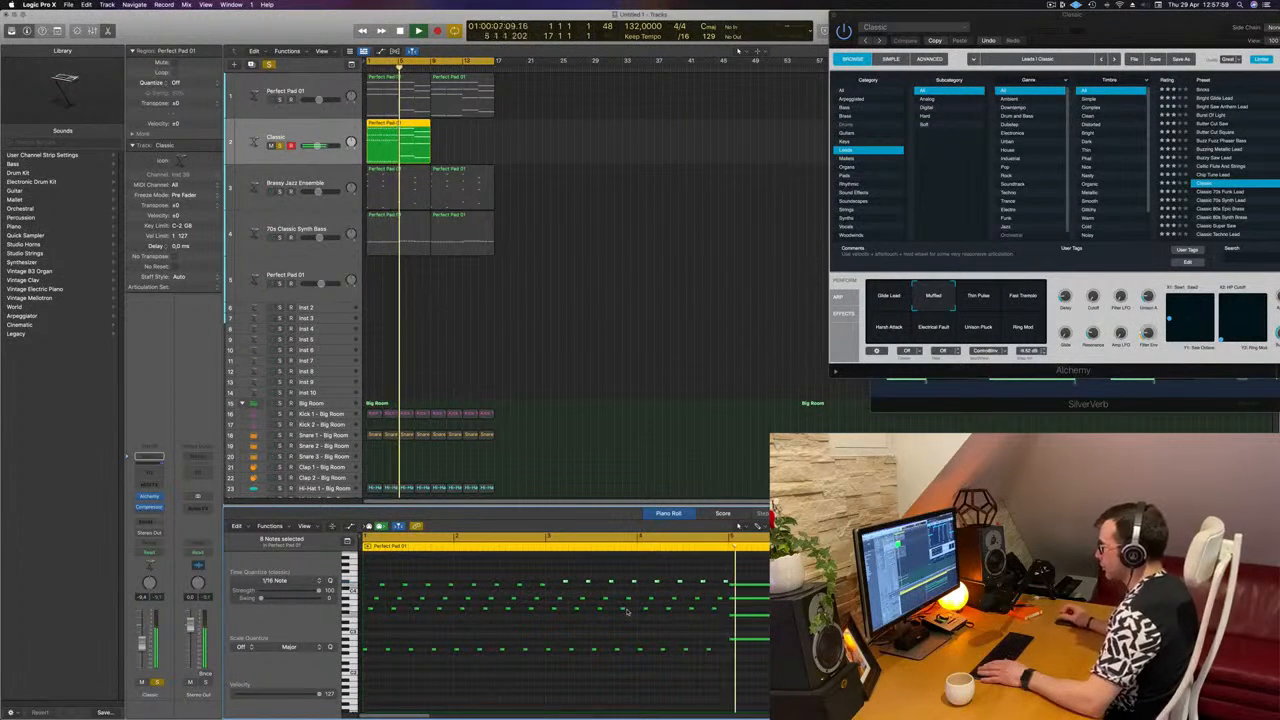
key(space)
Step: Copy the eight lowest arpeggio notes to bar 5 at the pitch of the chord's lowest note and delete that sustained note
drag(548, 644, 728, 658)
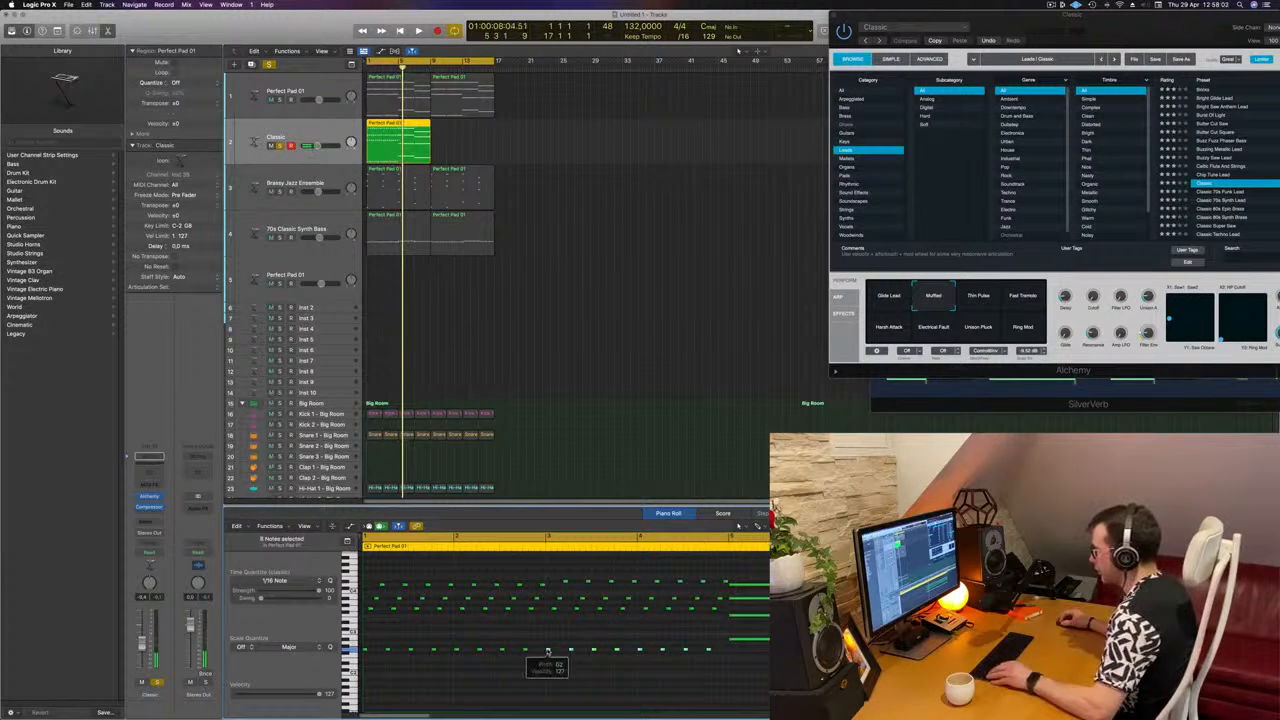
drag(548, 651, 735, 644)
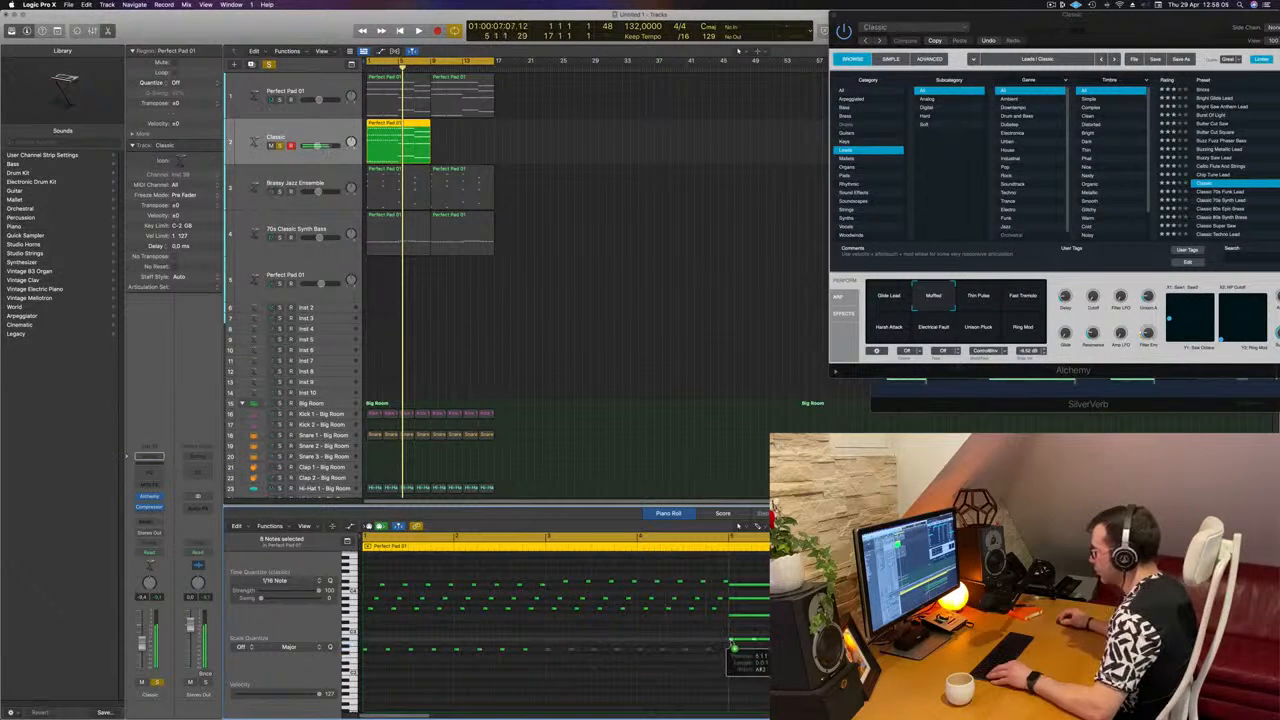
click(740, 640)
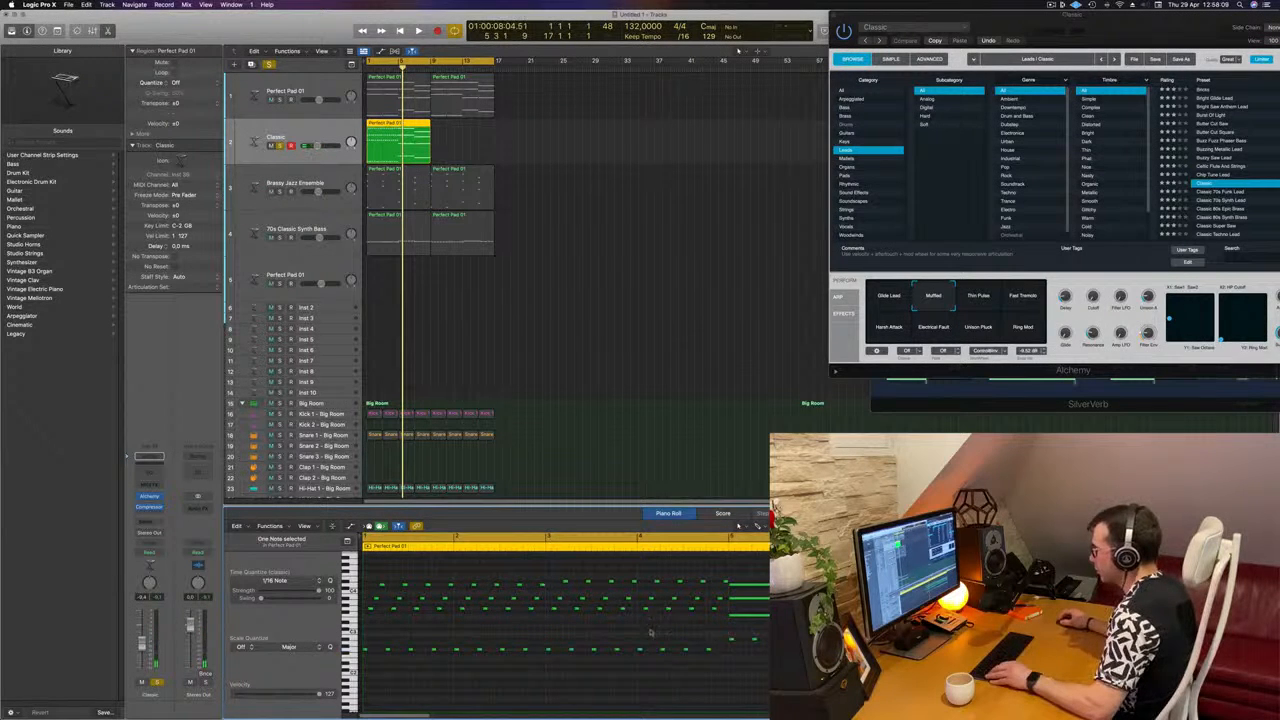
Step: Try to copy the three upper arpeggio note rows into bar 5 and remove the matching sustained chord notes
drag(688, 617, 722, 612)
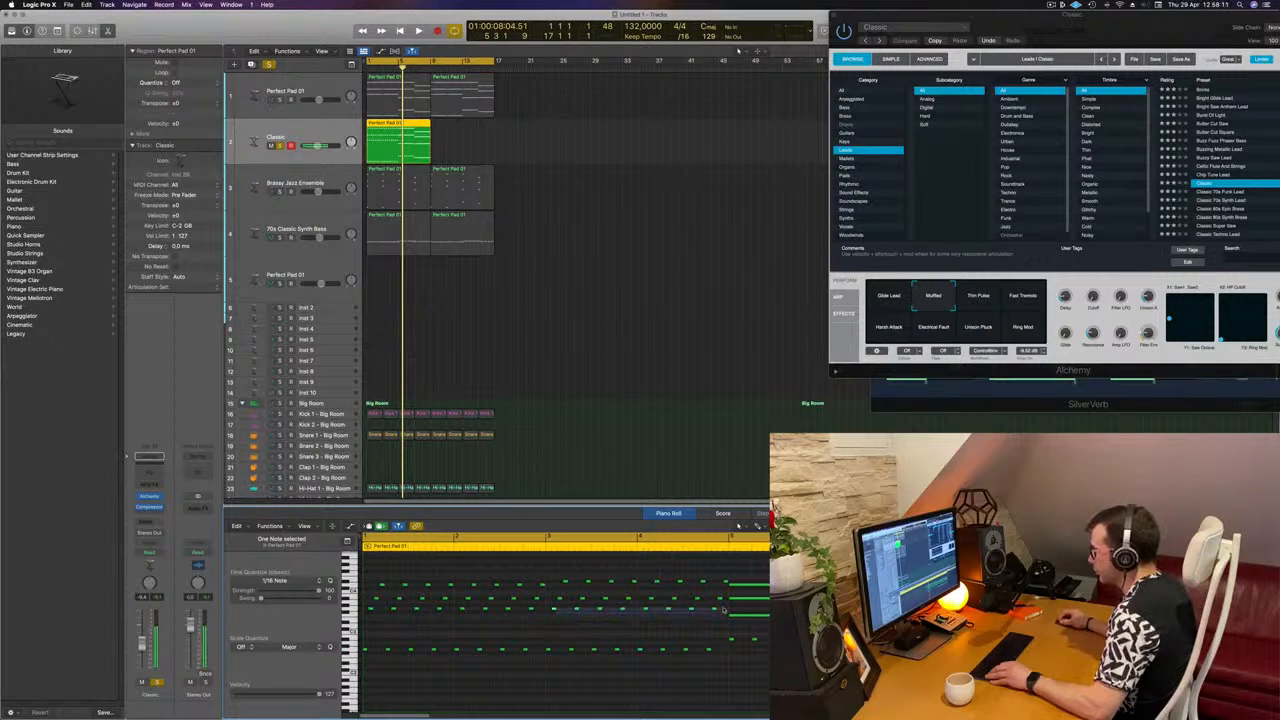
drag(553, 610, 743, 619)
click(743, 619)
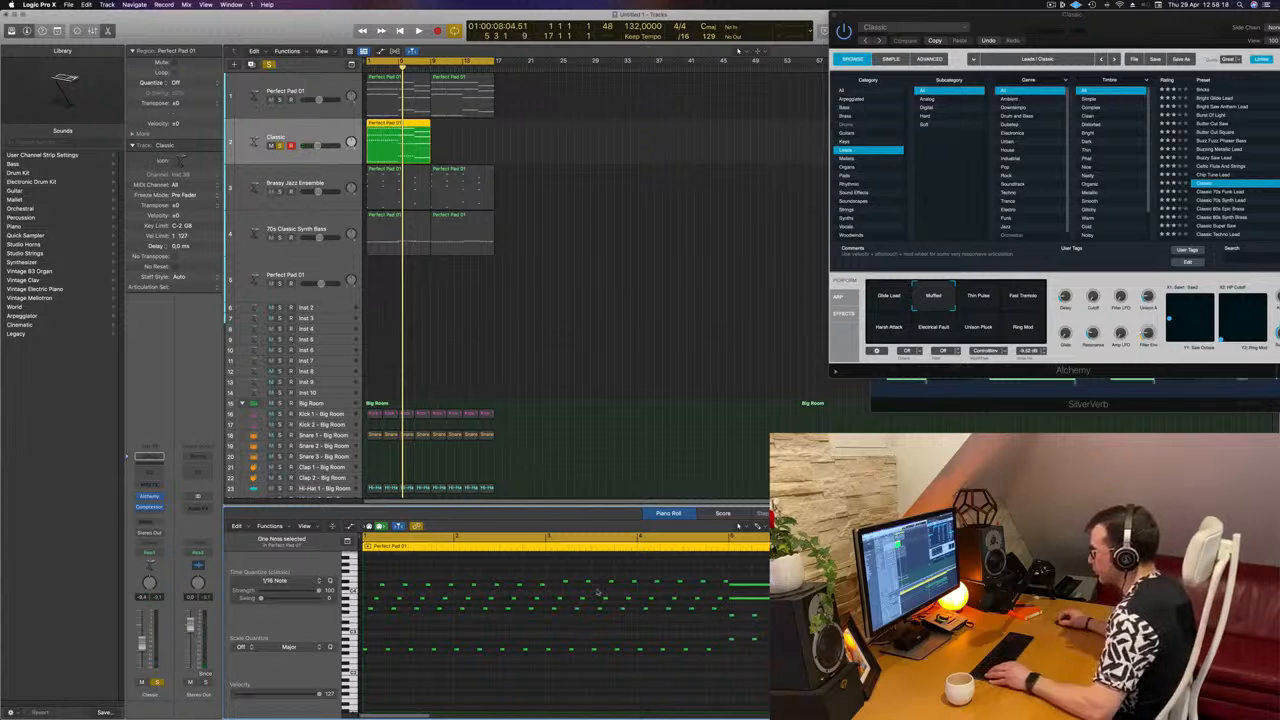
mouse_move(695, 600)
mouse_down()
mouse_move(732, 604)
mouse_move(718, 604)
mouse_up()
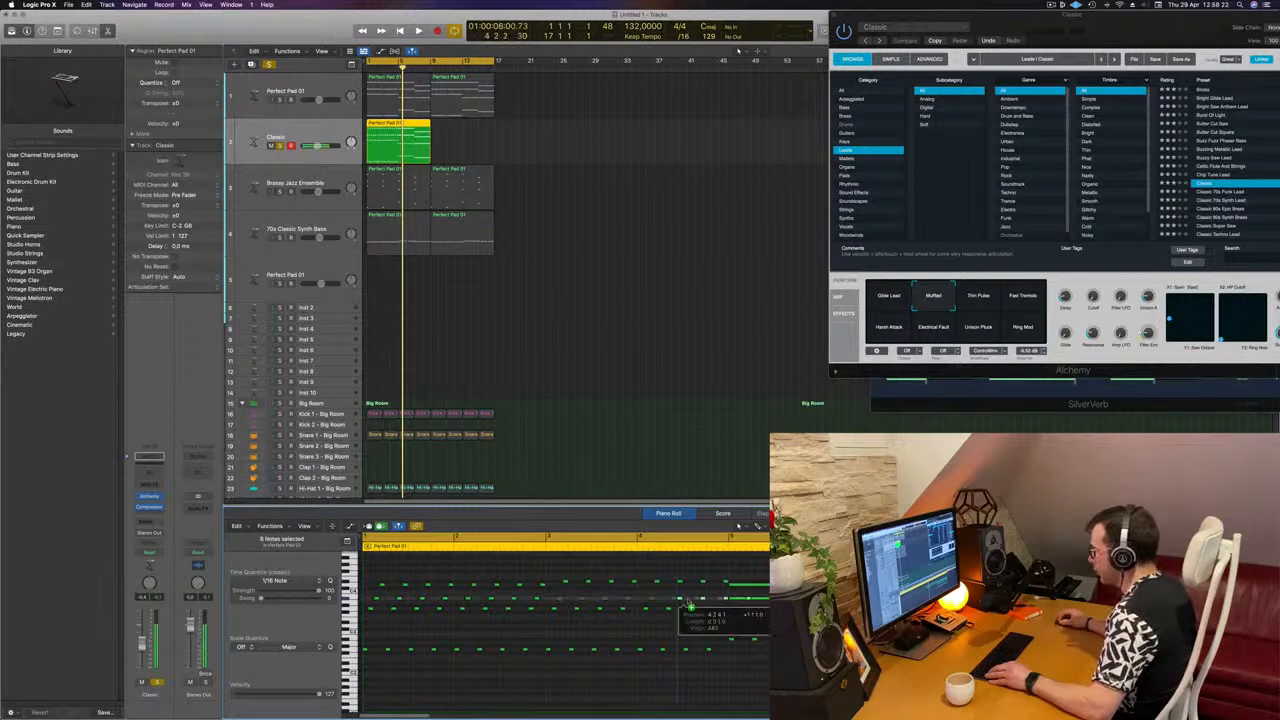
click(743, 600)
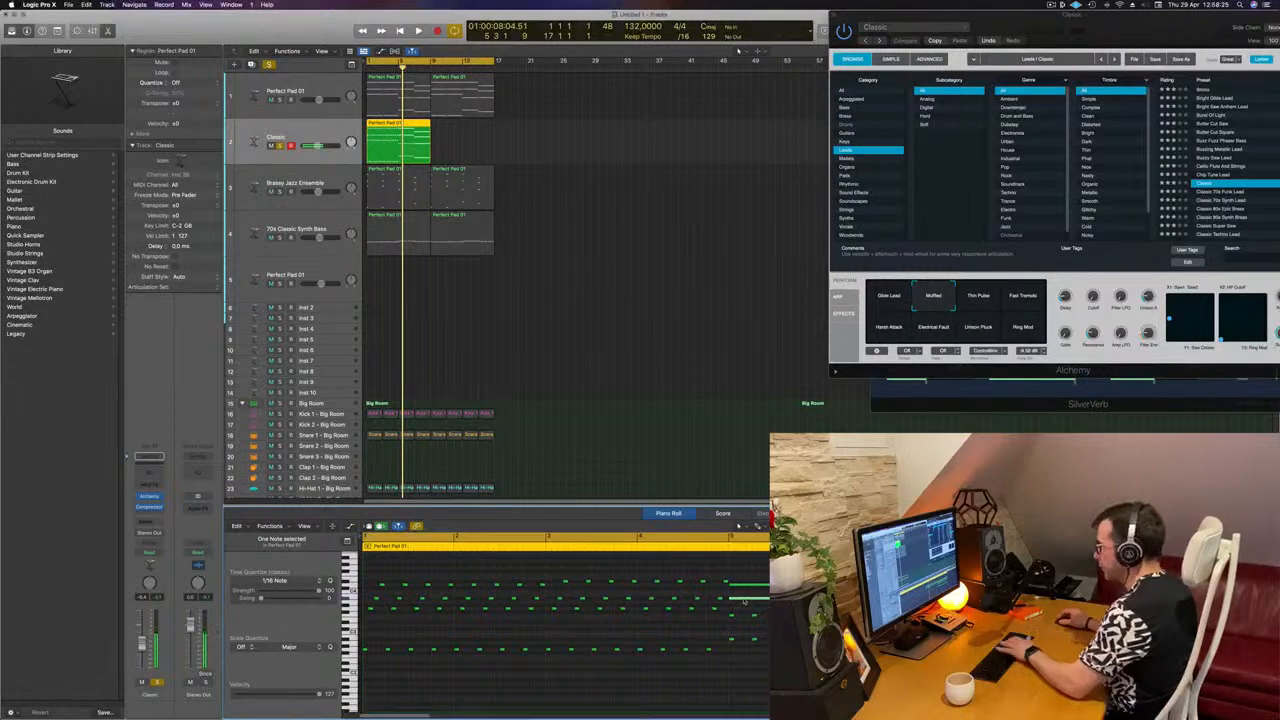
drag(642, 586, 714, 590)
drag(566, 582, 732, 587)
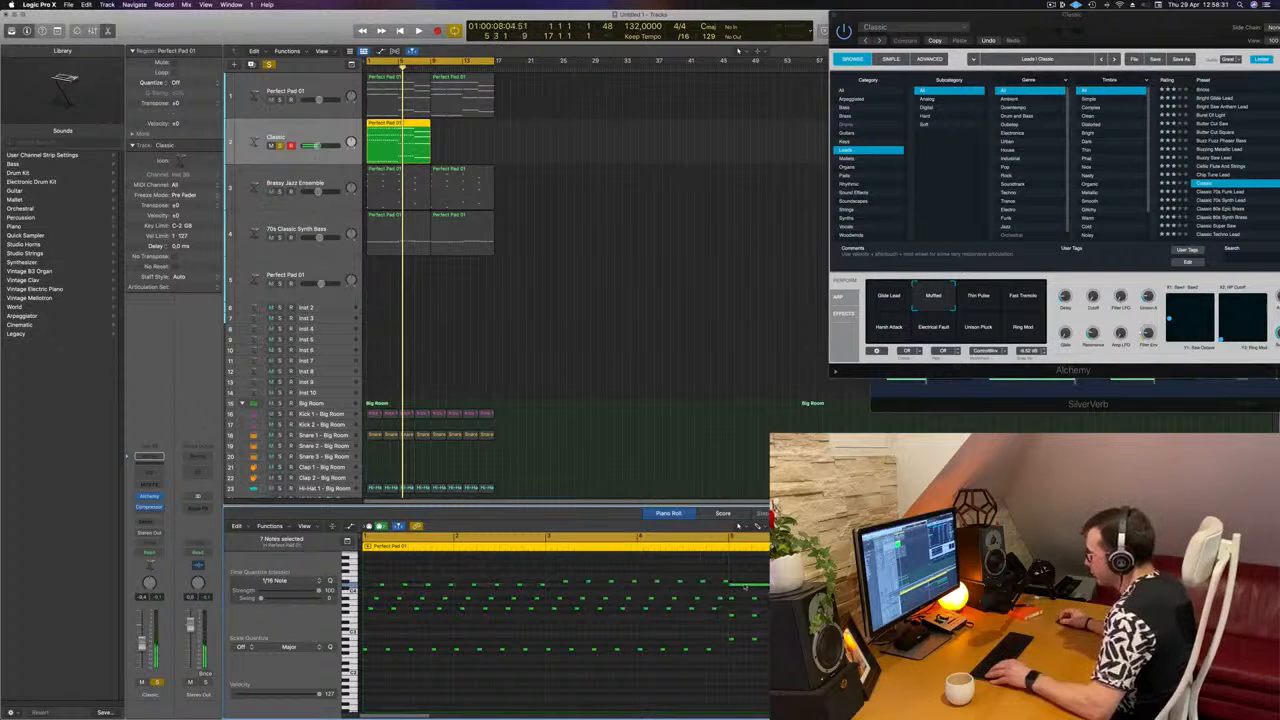
click(744, 586)
key(Delete)
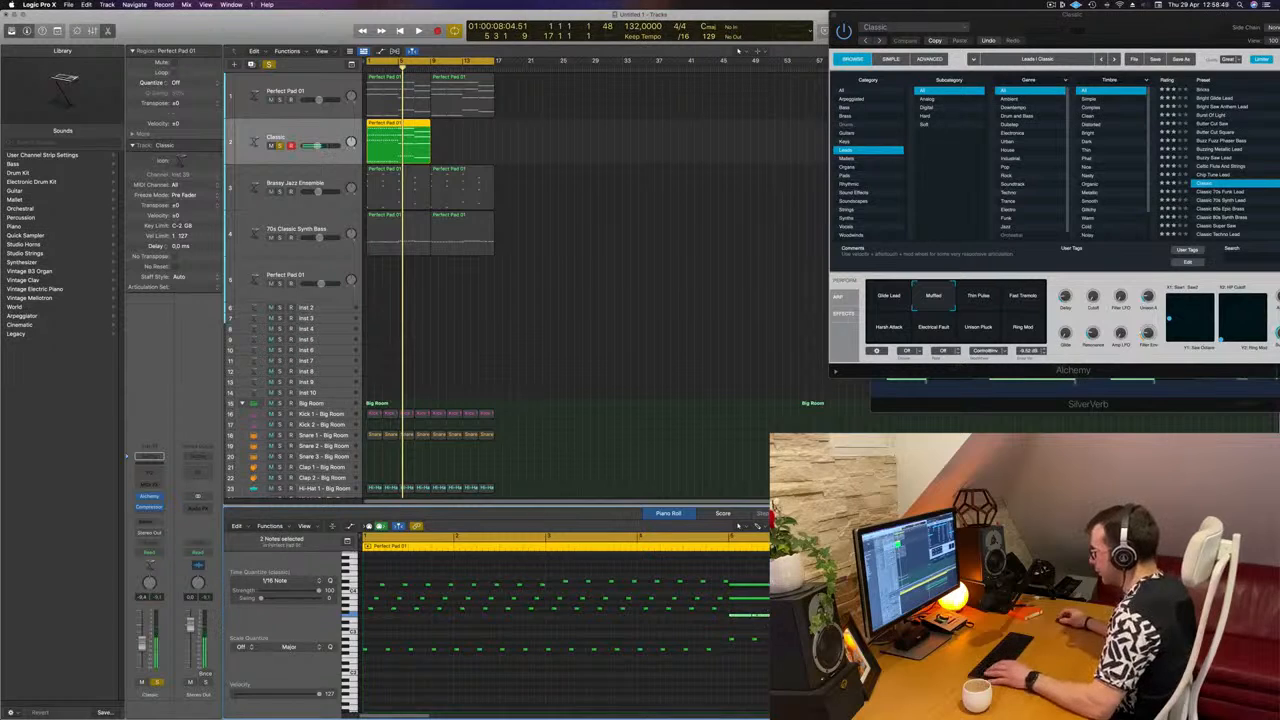
Step: Replace the three remaining sustained chord notes from bar 5 with copies of the upper arpeggio rows, offset to continue the sixteenth-note pattern
click(765, 617)
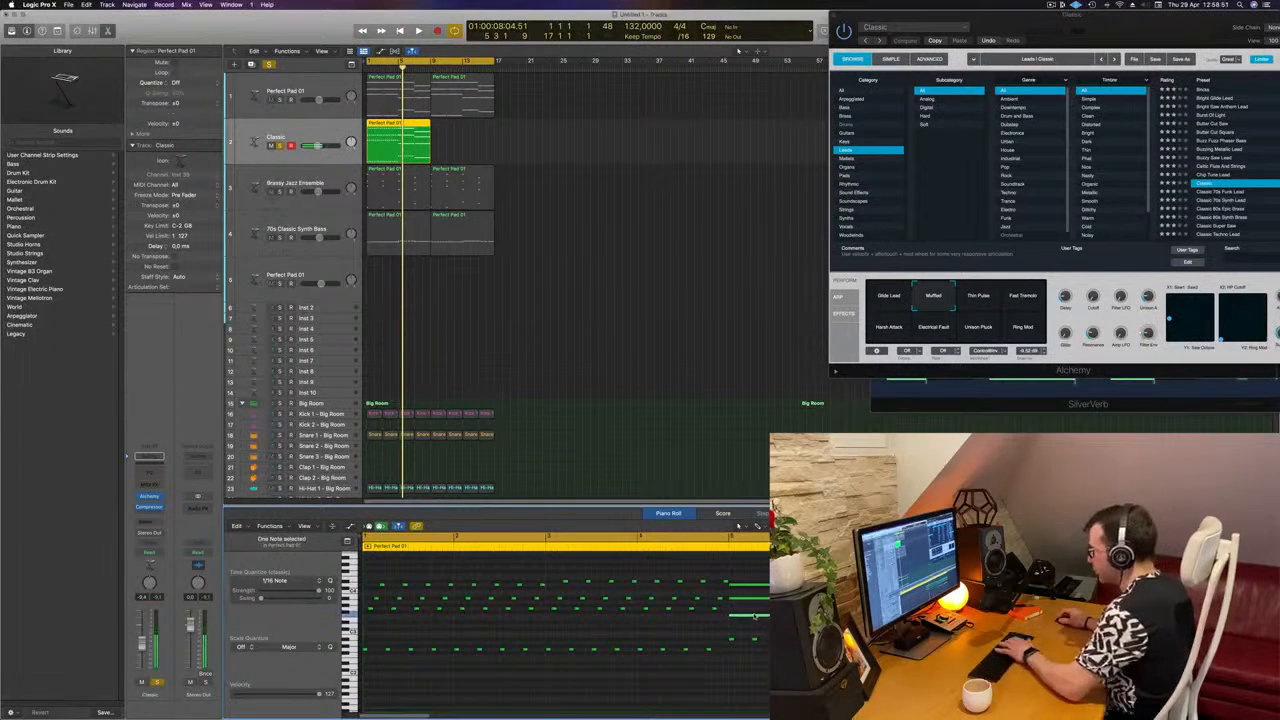
key(Delete)
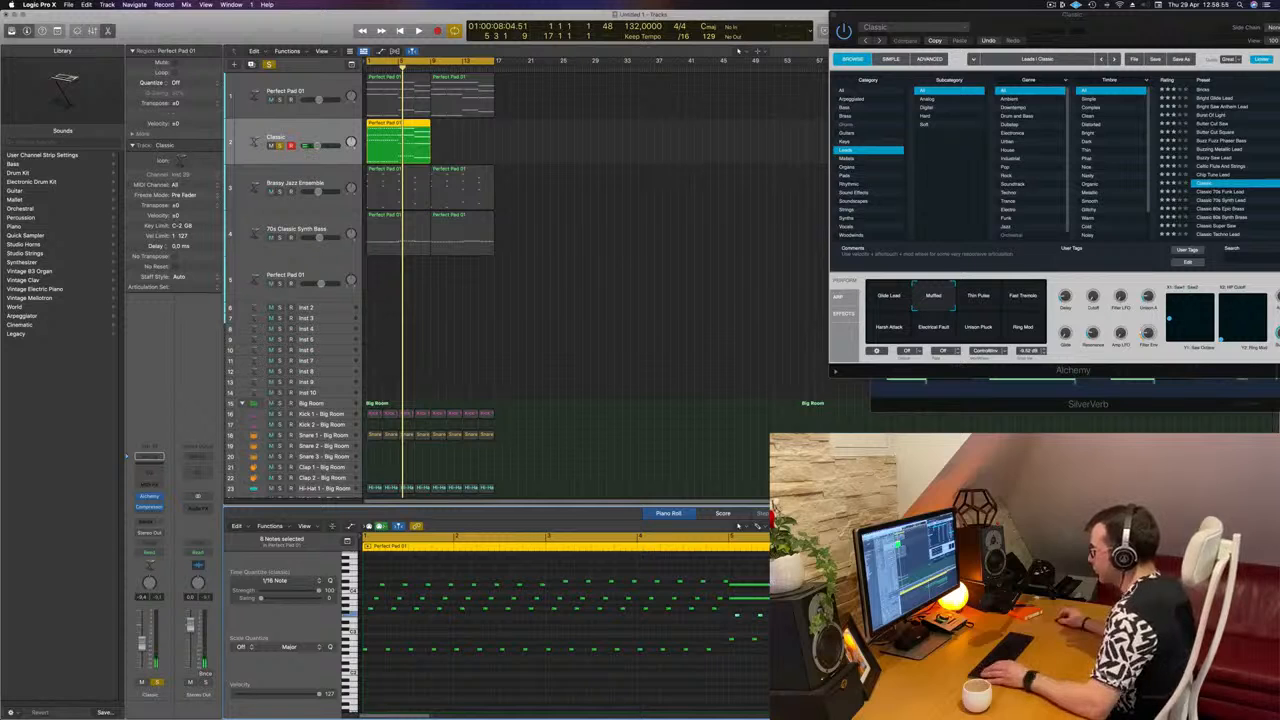
click(598, 582)
drag(552, 593, 728, 603)
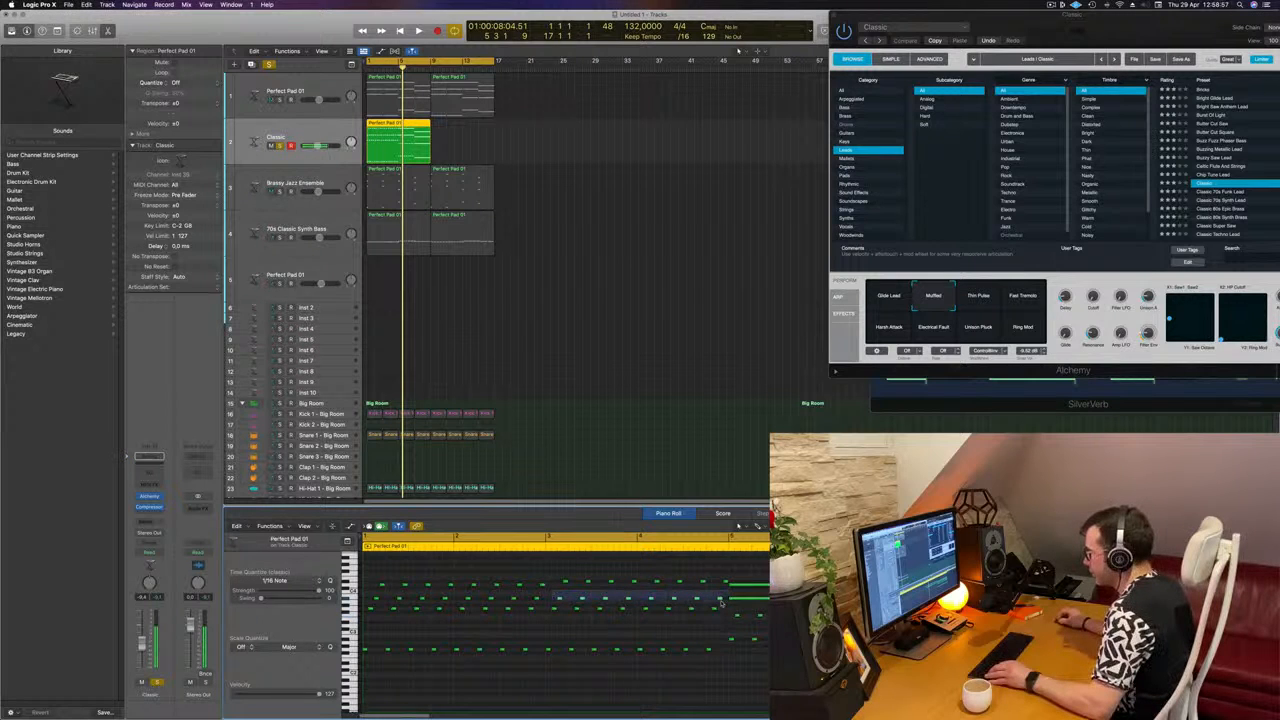
drag(586, 598, 736, 601)
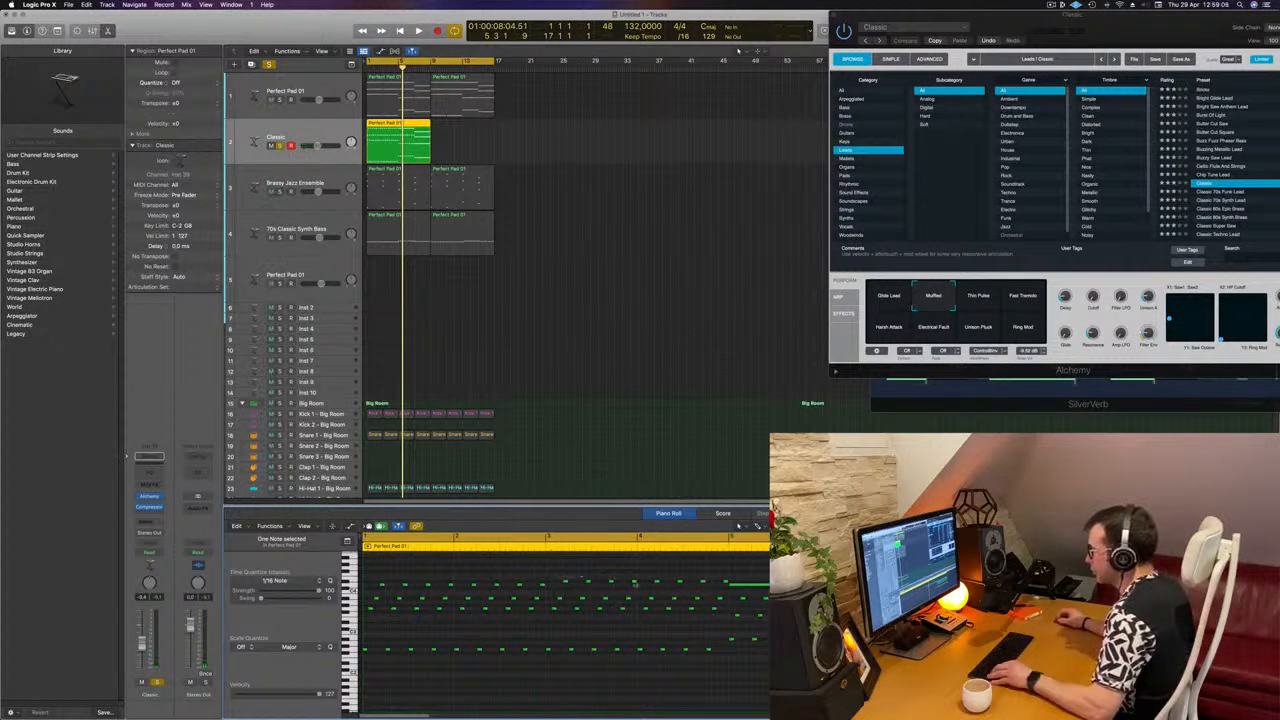
mouse_move(724, 586)
mouse_down()
mouse_move(748, 592)
mouse_move(737, 586)
mouse_up()
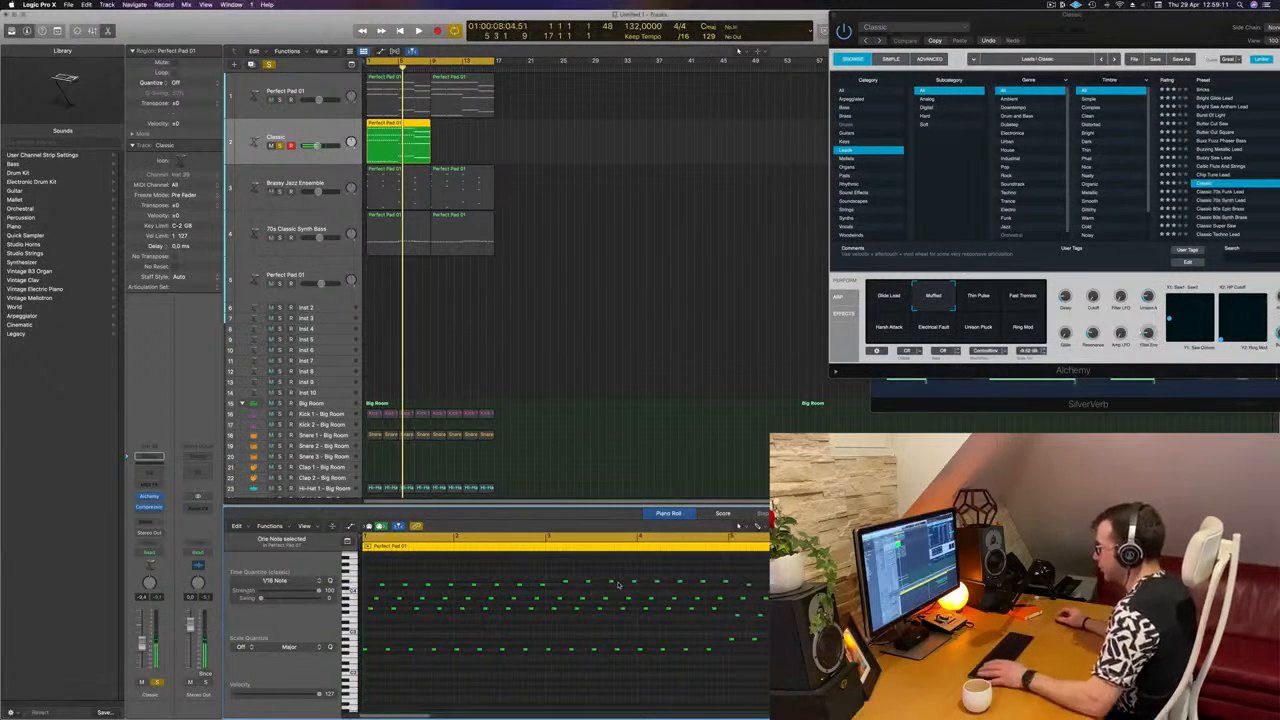
Step: Copy the upper arpeggio rows from bars 5 and 6 into bars 7 and 8 at the last chord's pitches, replacing its sustained notes
key(space)
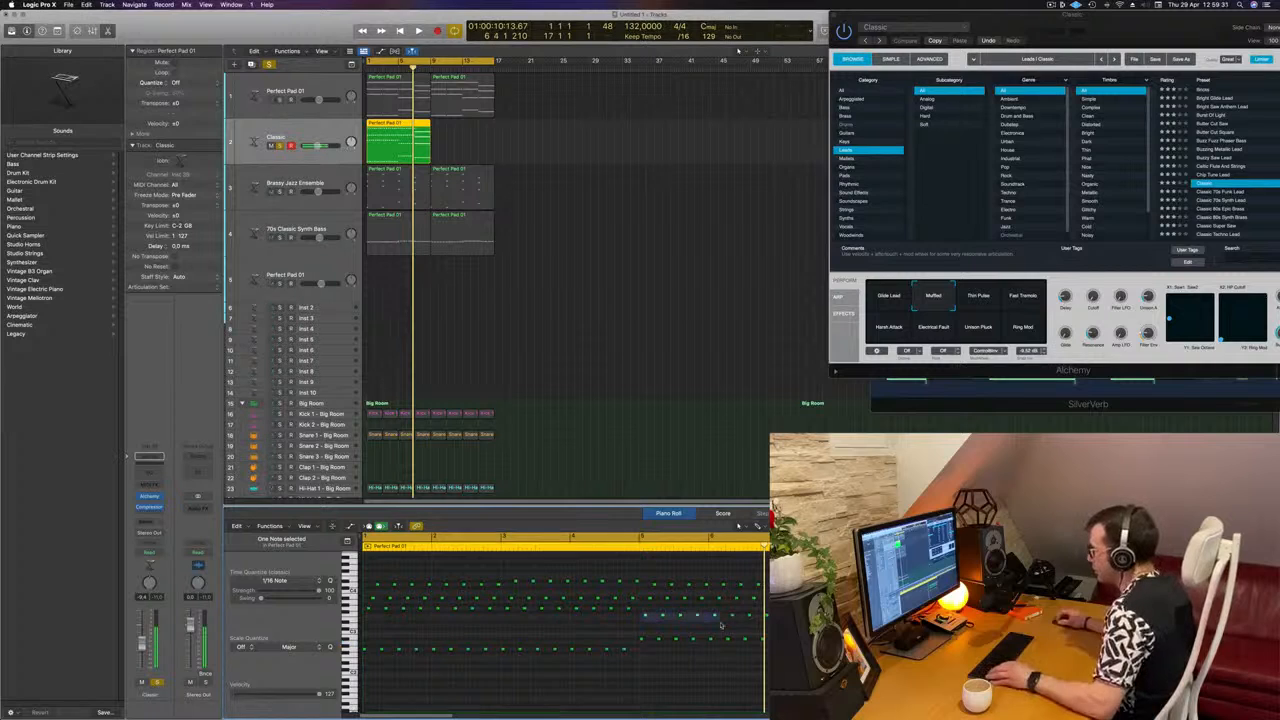
drag(735, 620, 635, 617)
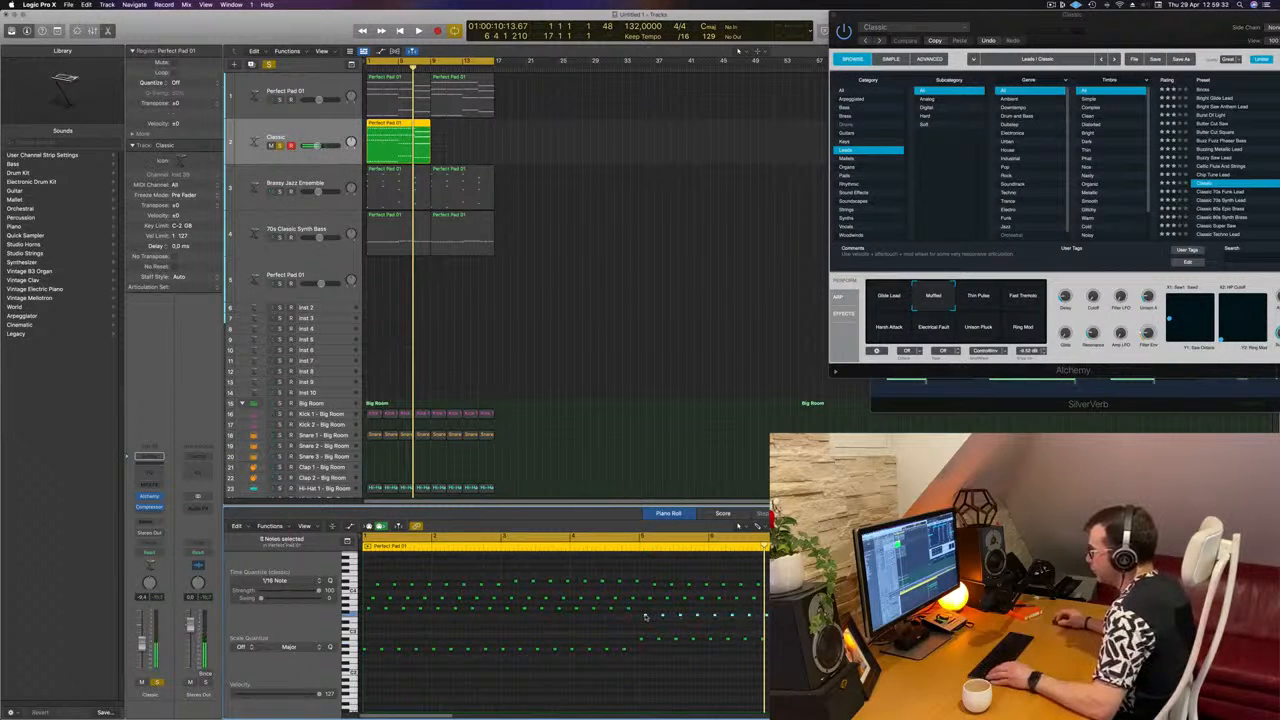
click(712, 616)
key(ctrl+m)
key(ctrl+m)
key(ctrl+m)
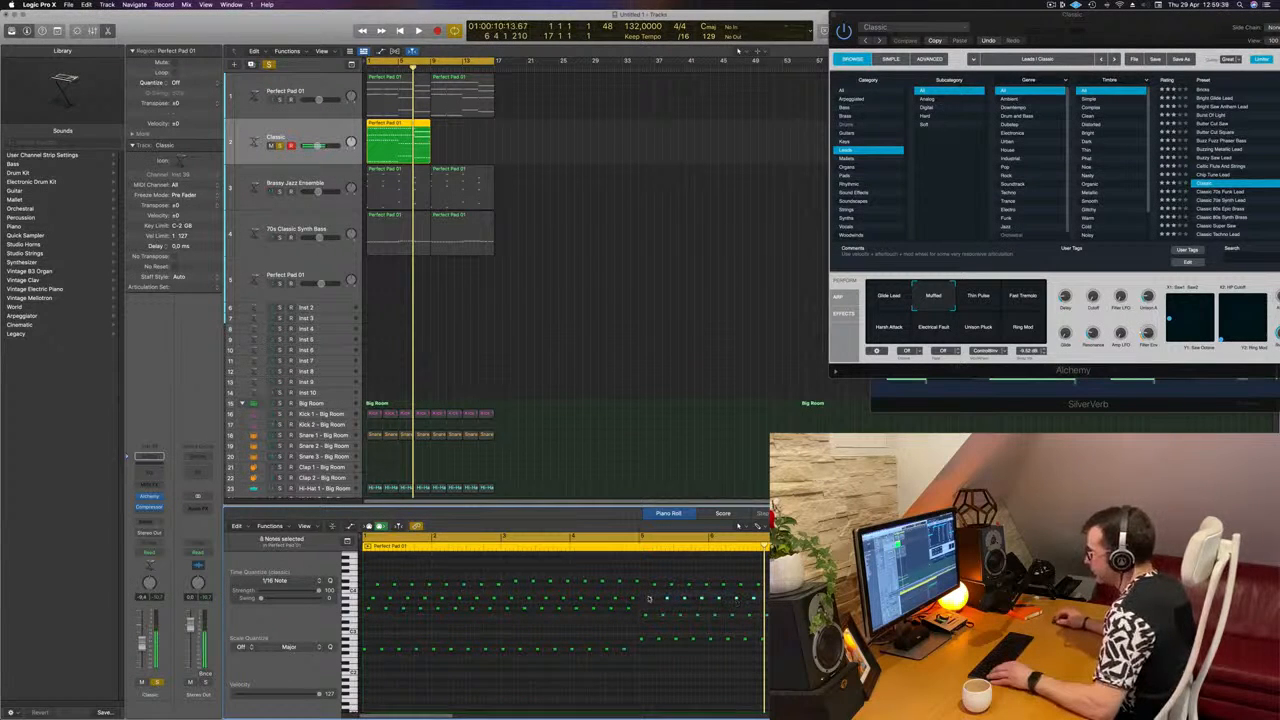
drag(650, 599, 650, 602)
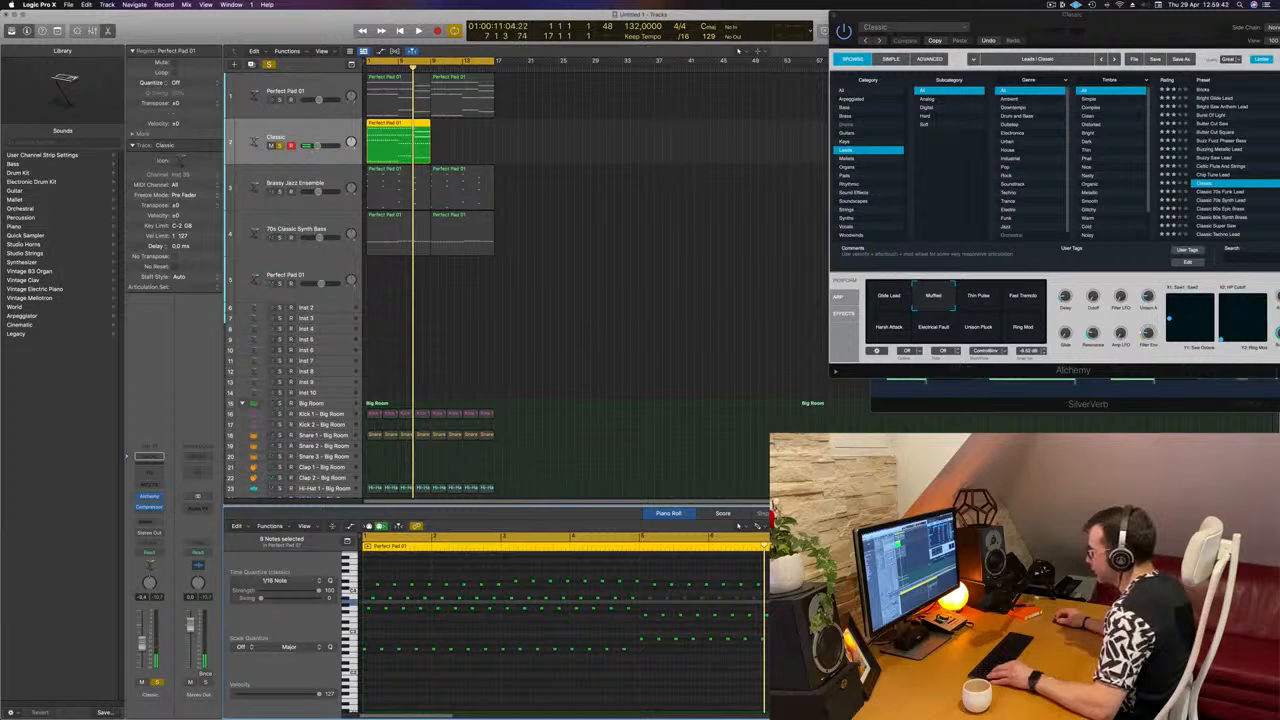
click(754, 598)
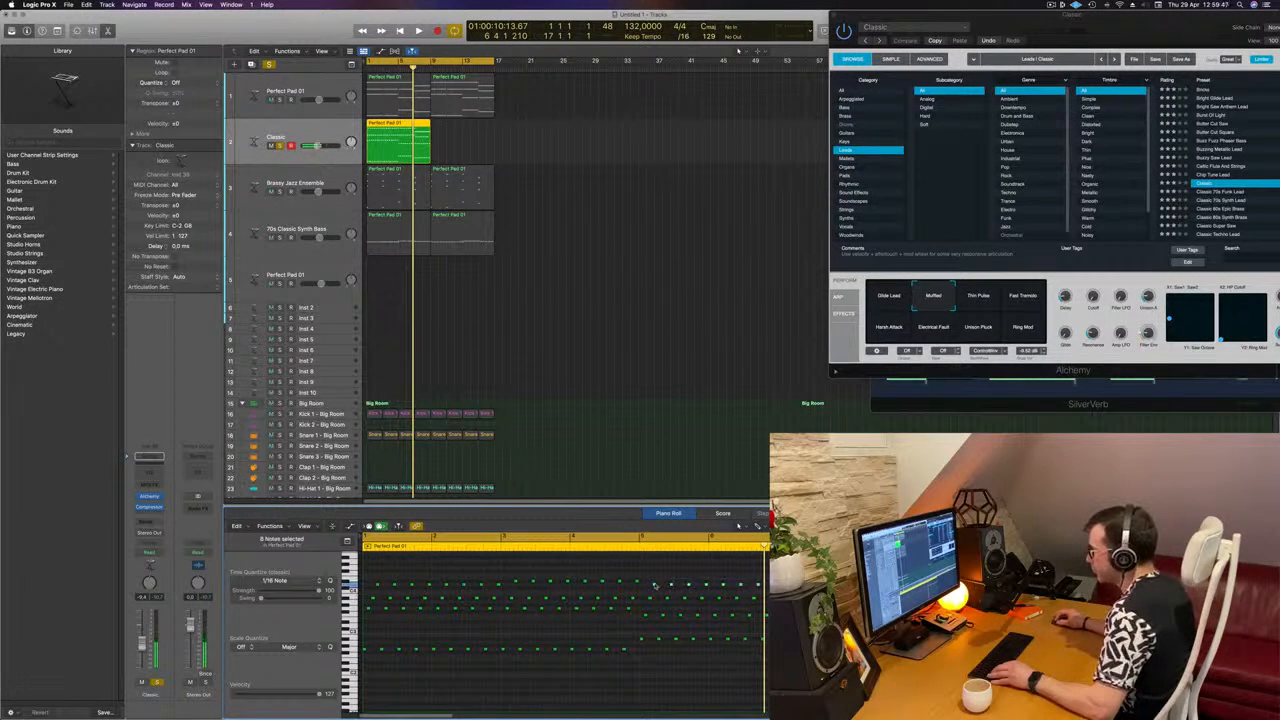
drag(713, 587, 714, 590)
click(719, 584)
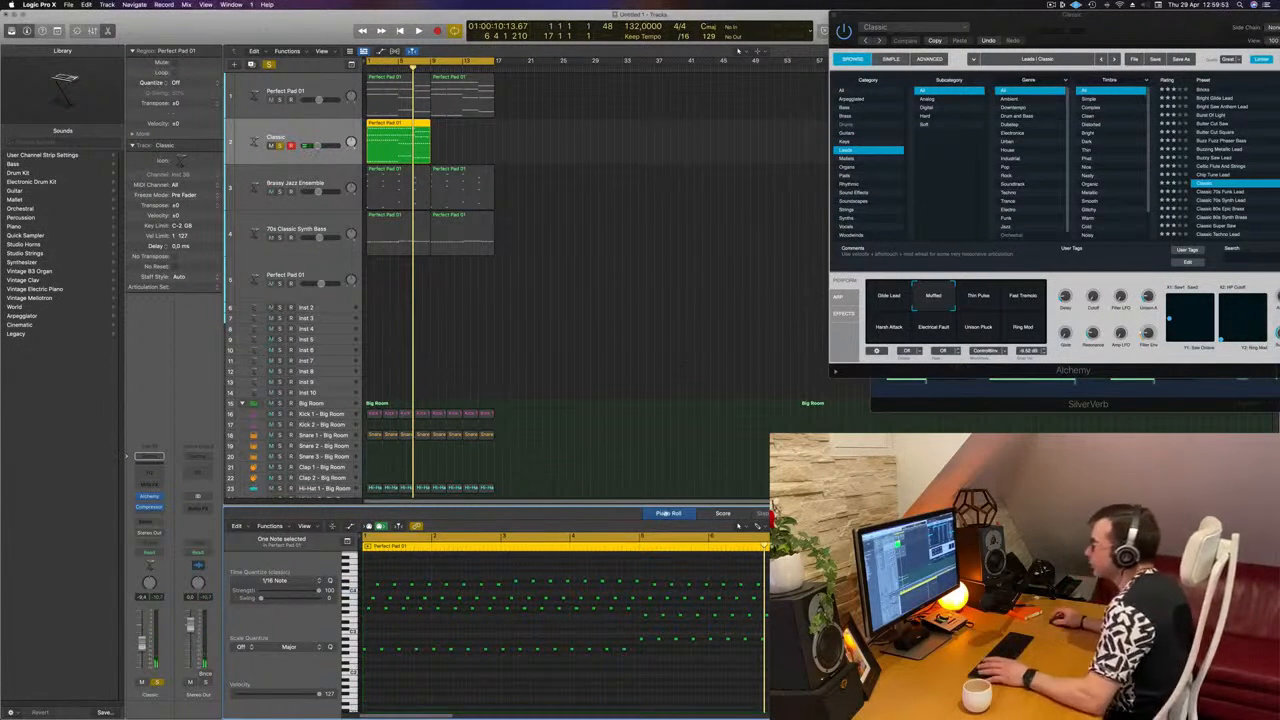
Step: Duplicate the eight-bar Classic arpeggio region to bar 9 and play the result from the start
key(space)
drag(396, 134, 463, 135)
key(space)
key(space)
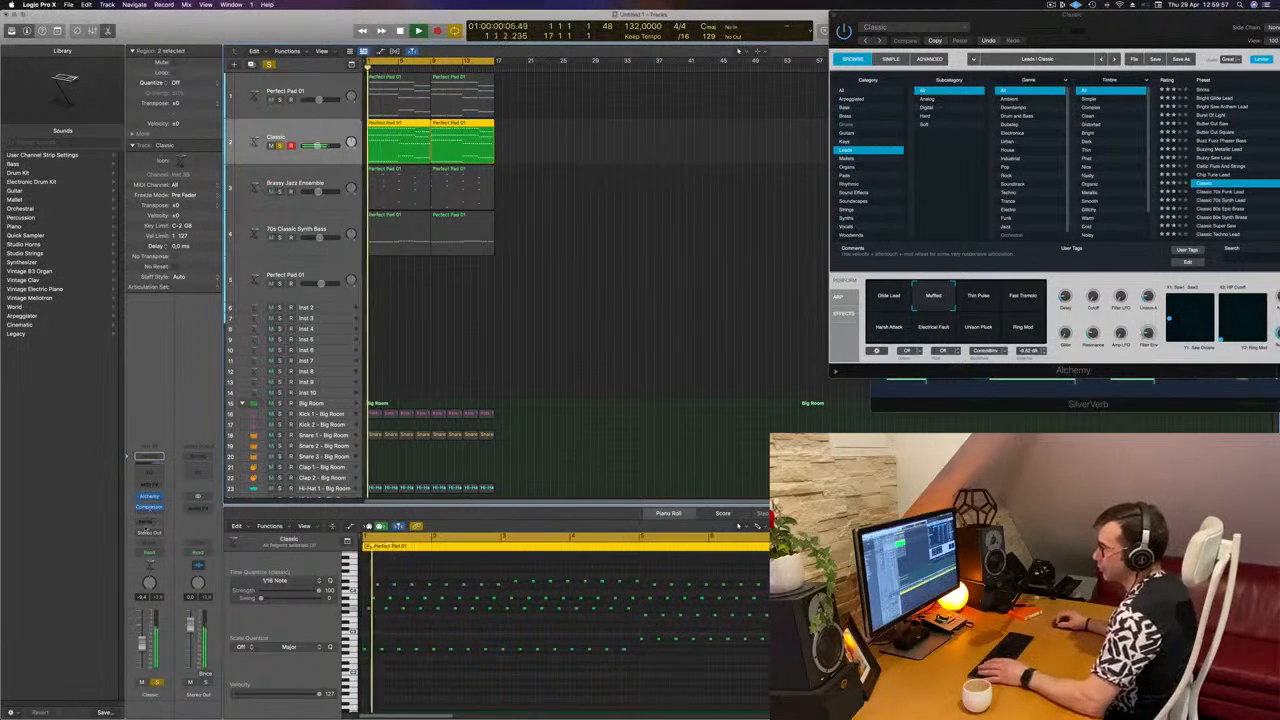
Step: Add a send from the Classic track to the SilverVerb reverb on Bus 5 and replay from the start
click(148, 520)
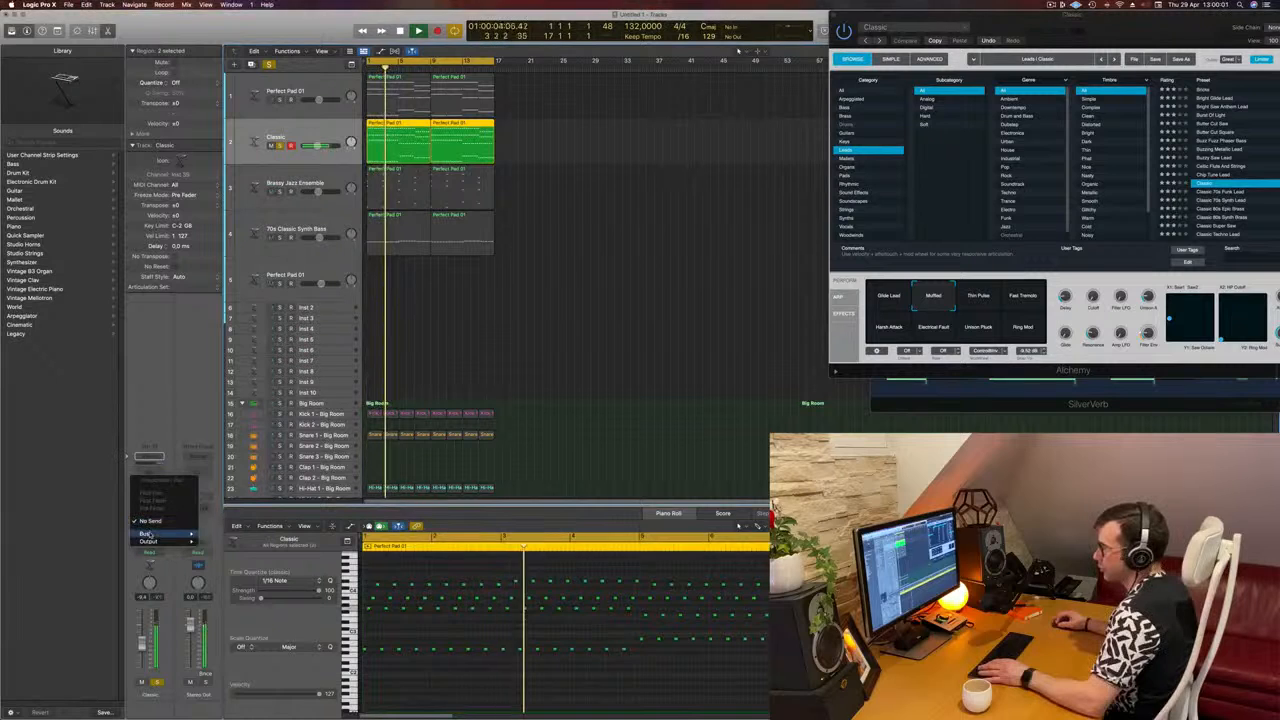
mouse_move(145, 533)
click(226, 446)
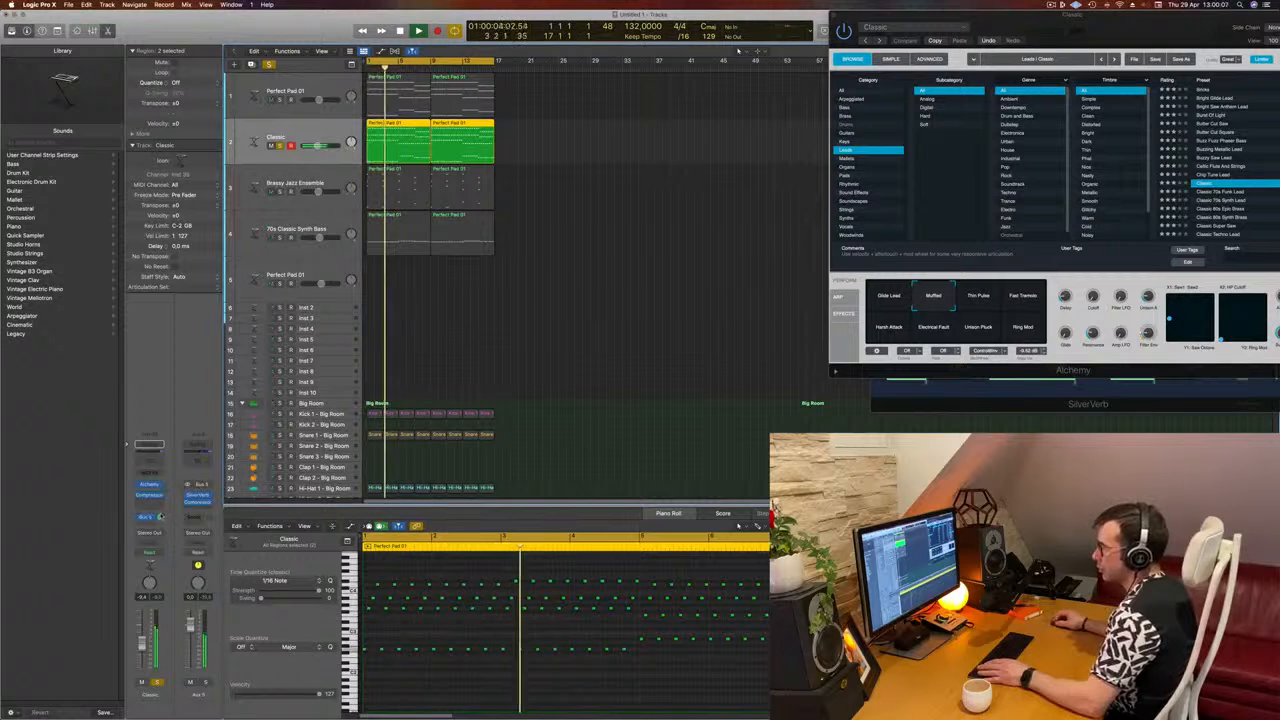
key(Return)
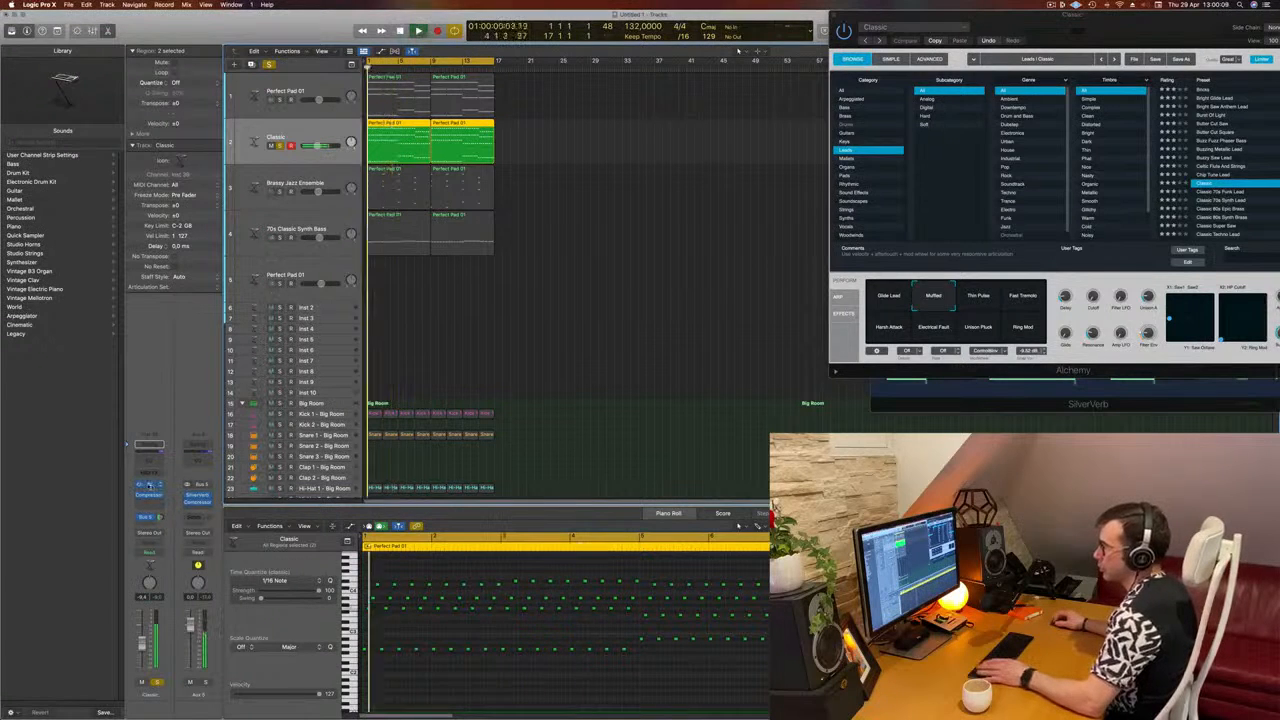
Step: Reopen the Classic track's Alchemy instrument and adjust its Cutoff while the soloed arpeggio plays
key(super+w)
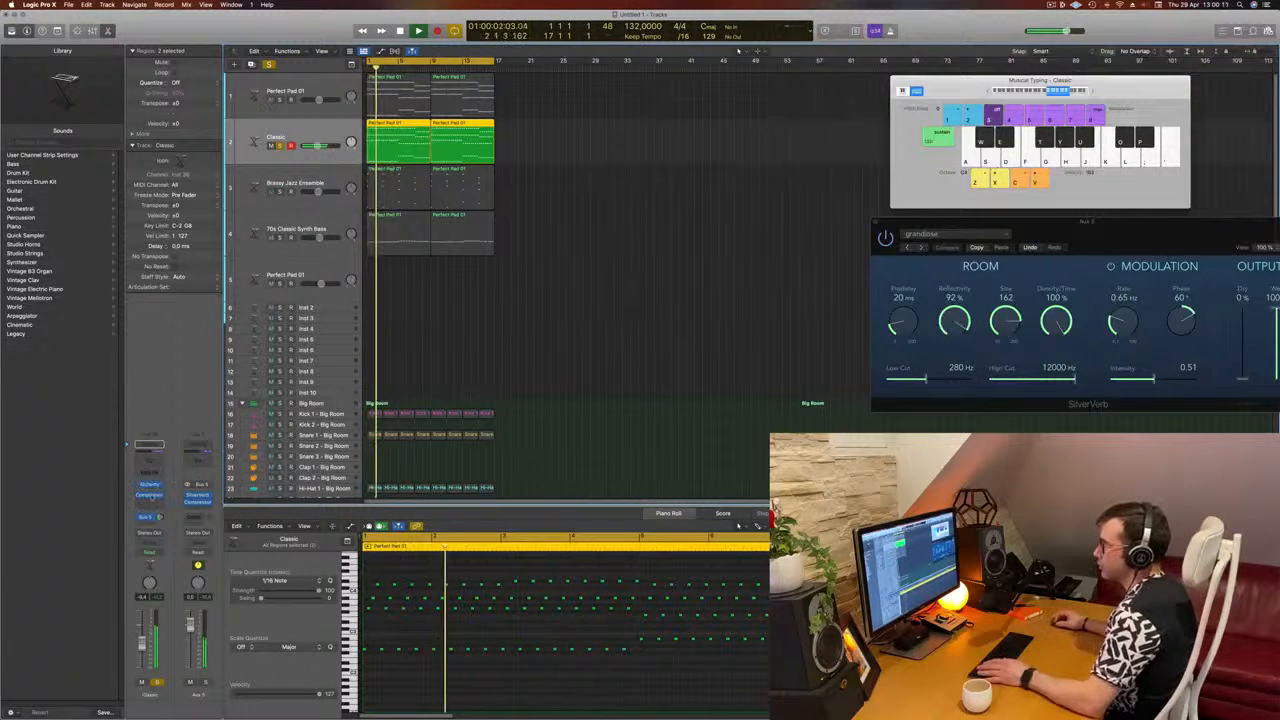
click(148, 484)
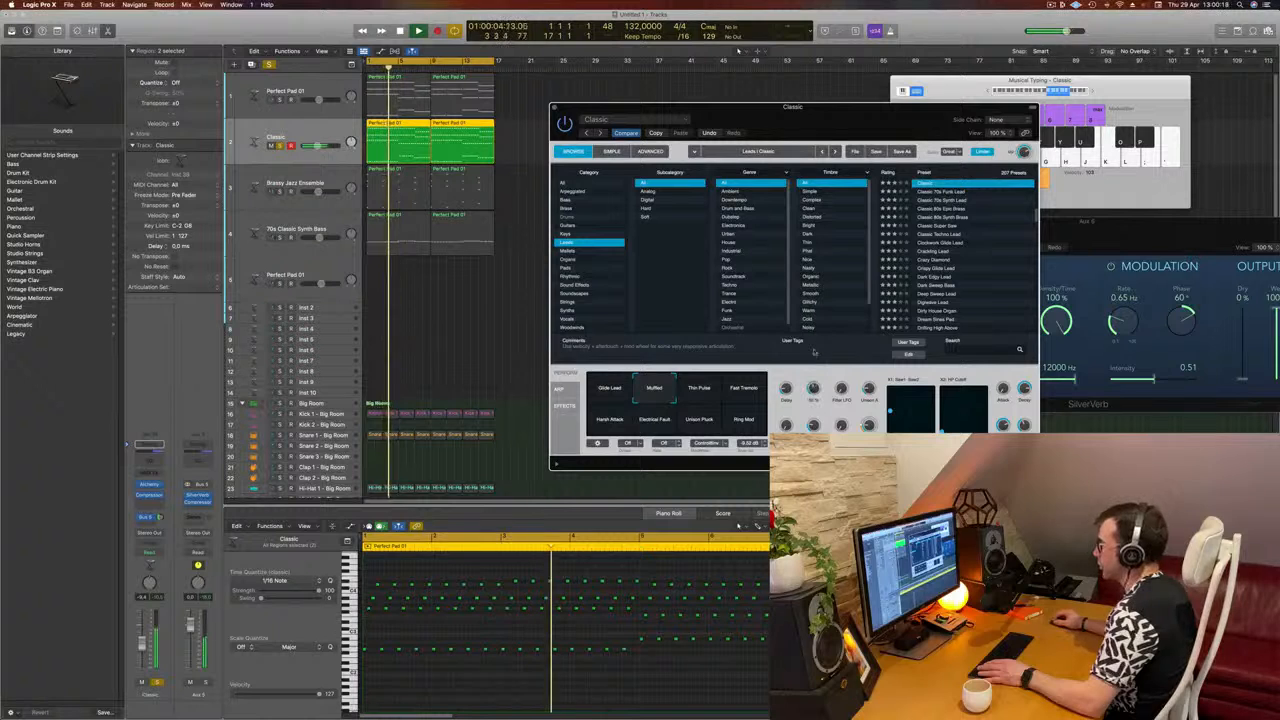
drag(812, 375, 812, 384)
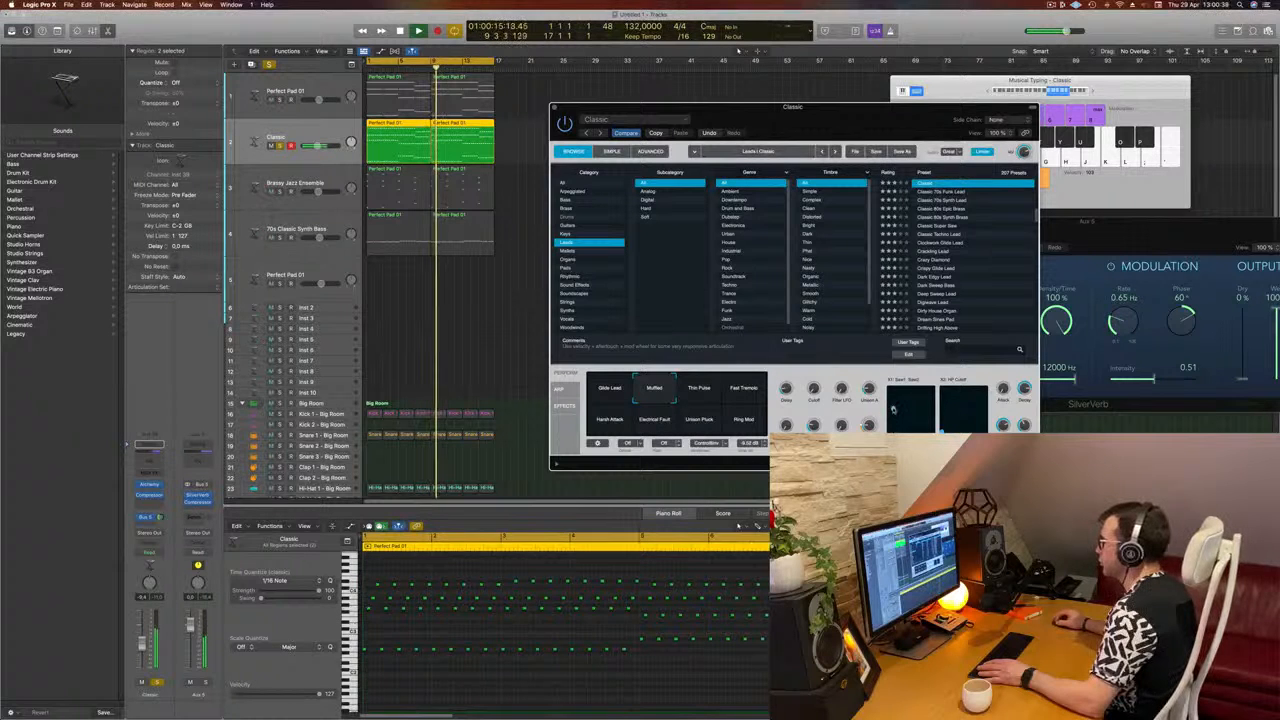
key(space)
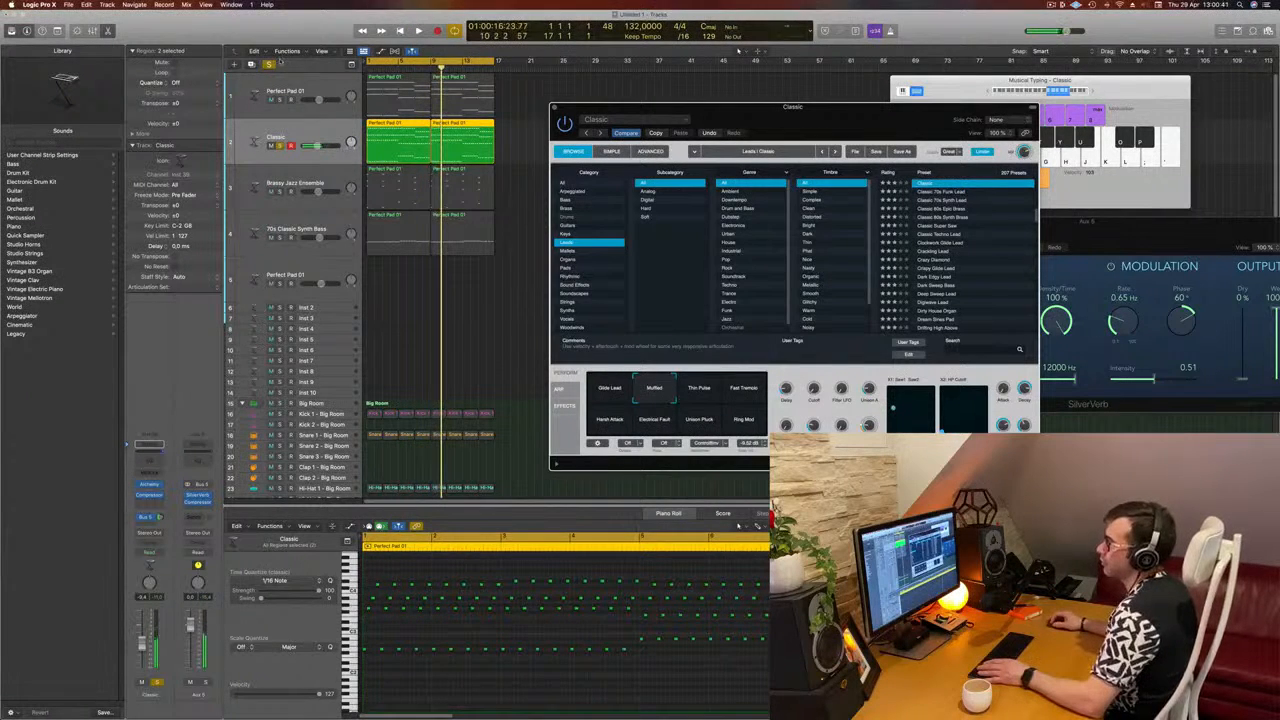
Step: Unsolo the Classic track, play it with the full arrangement and adjust its volume, keeping the Alchemy window out of the way
click(280, 146)
key(space)
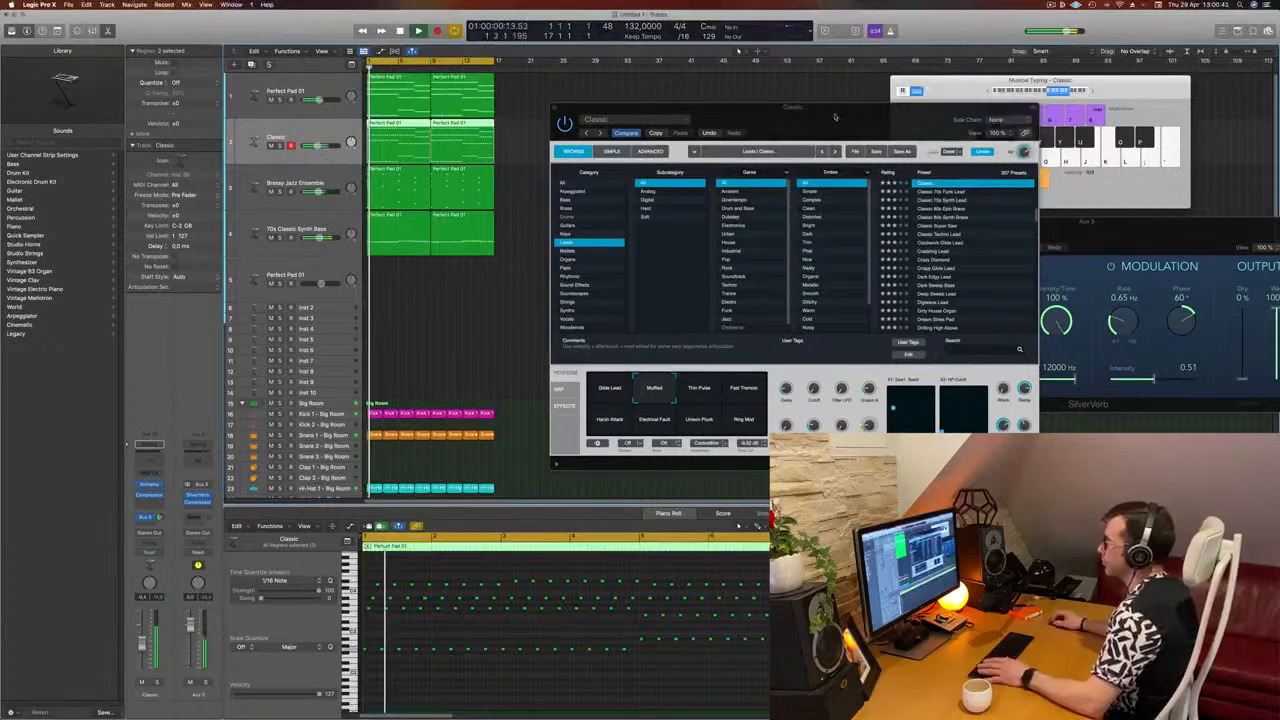
drag(808, 124, 844, 168)
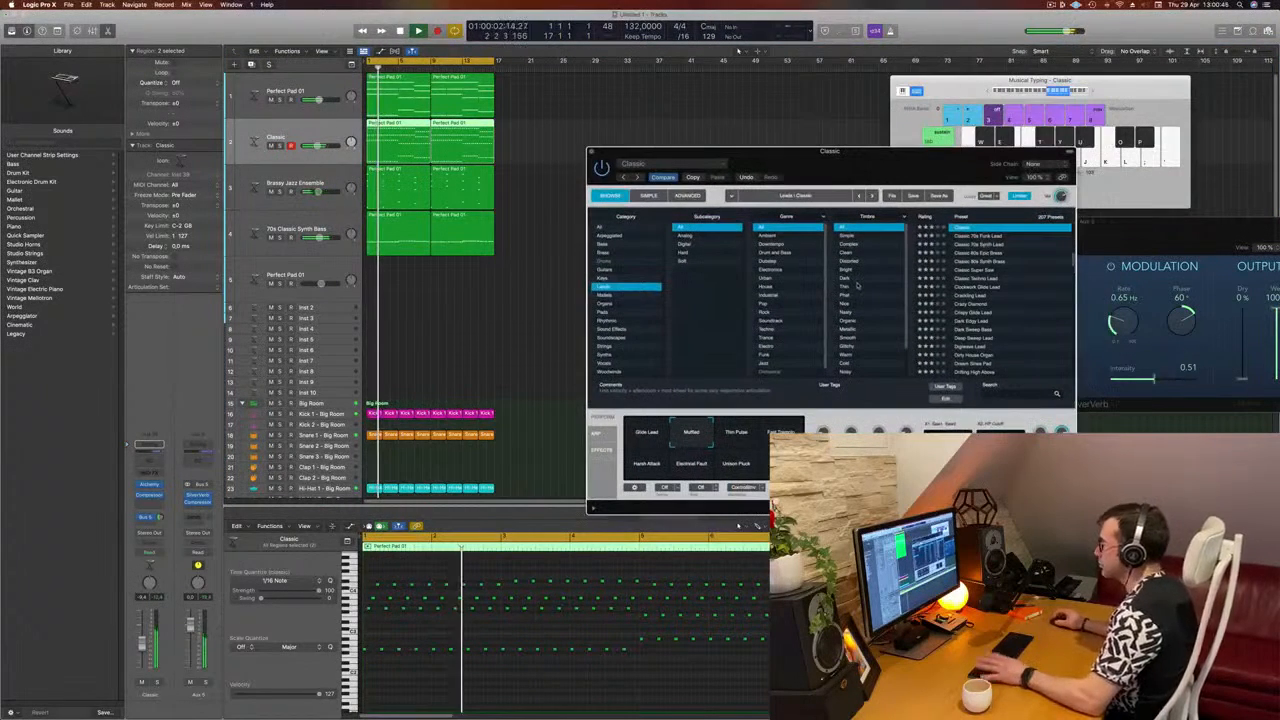
click(143, 645)
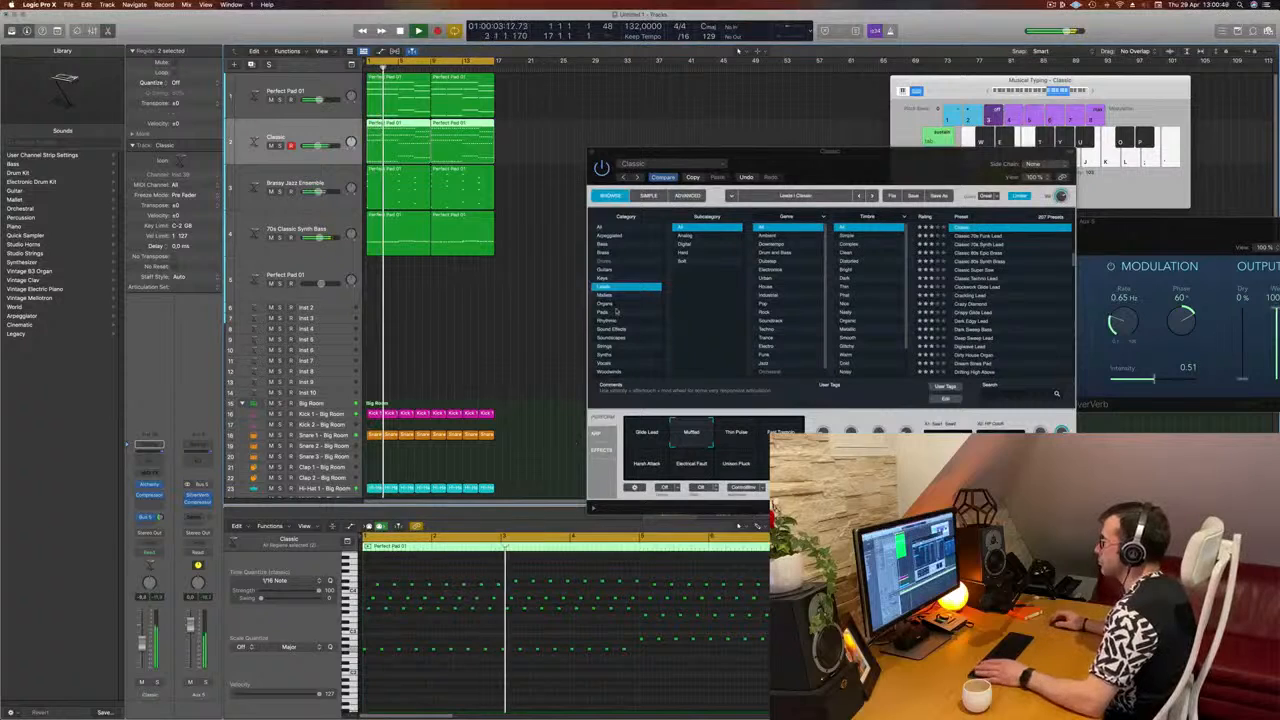
drag(888, 176, 850, 172)
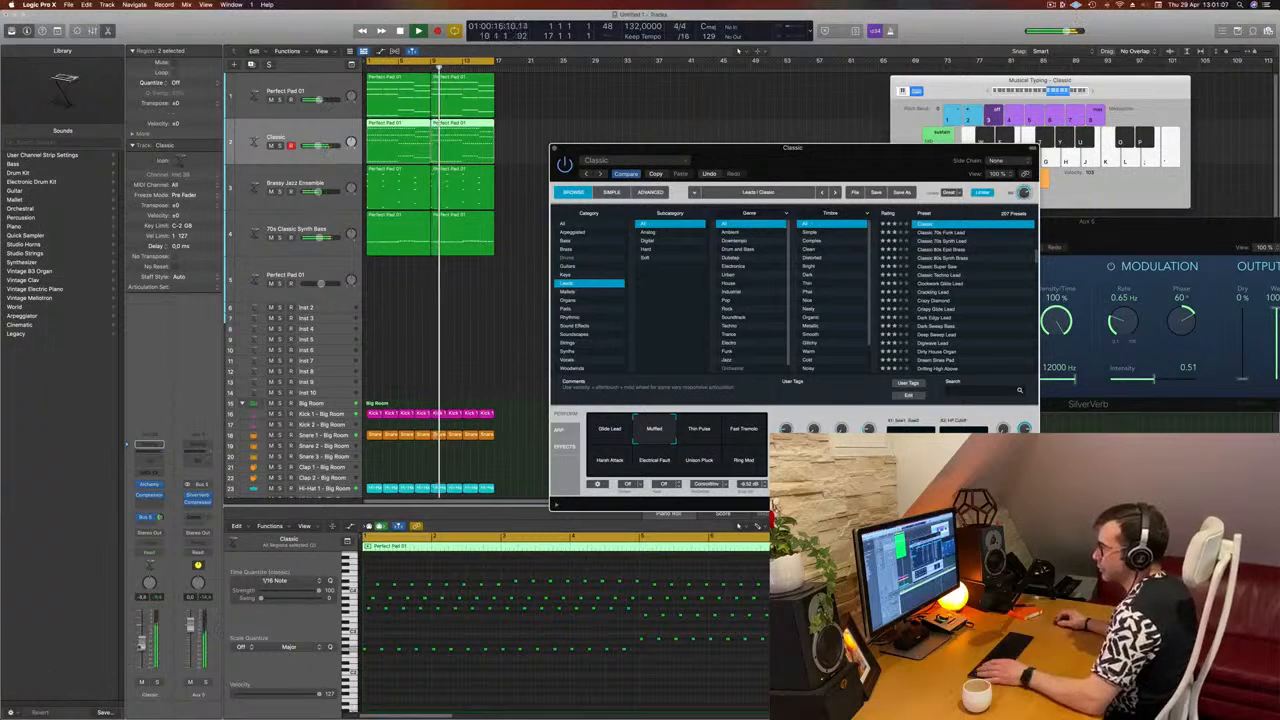
Step: Add a Channel EQ to the Classic track with a low cut at 272 Hz and 12 dB/Oct, and close the EQ
click(154, 463)
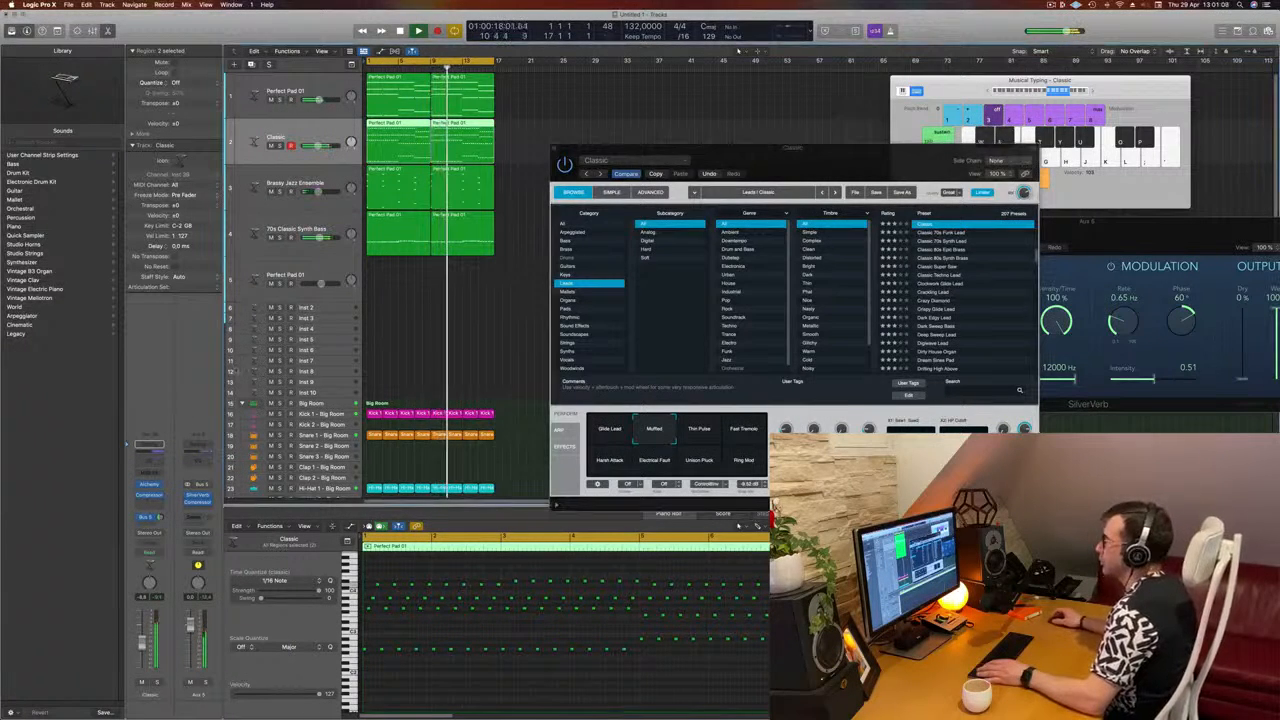
click(447, 167)
drag(523, 257, 659, 242)
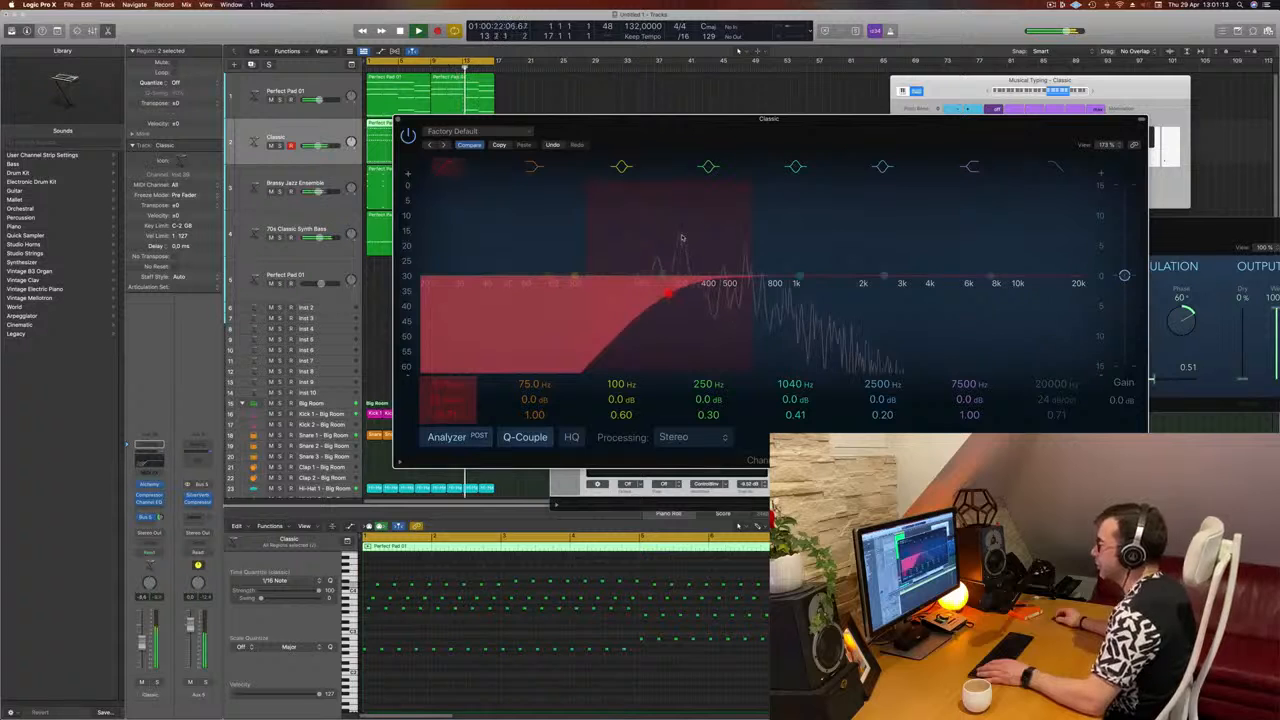
click(397, 121)
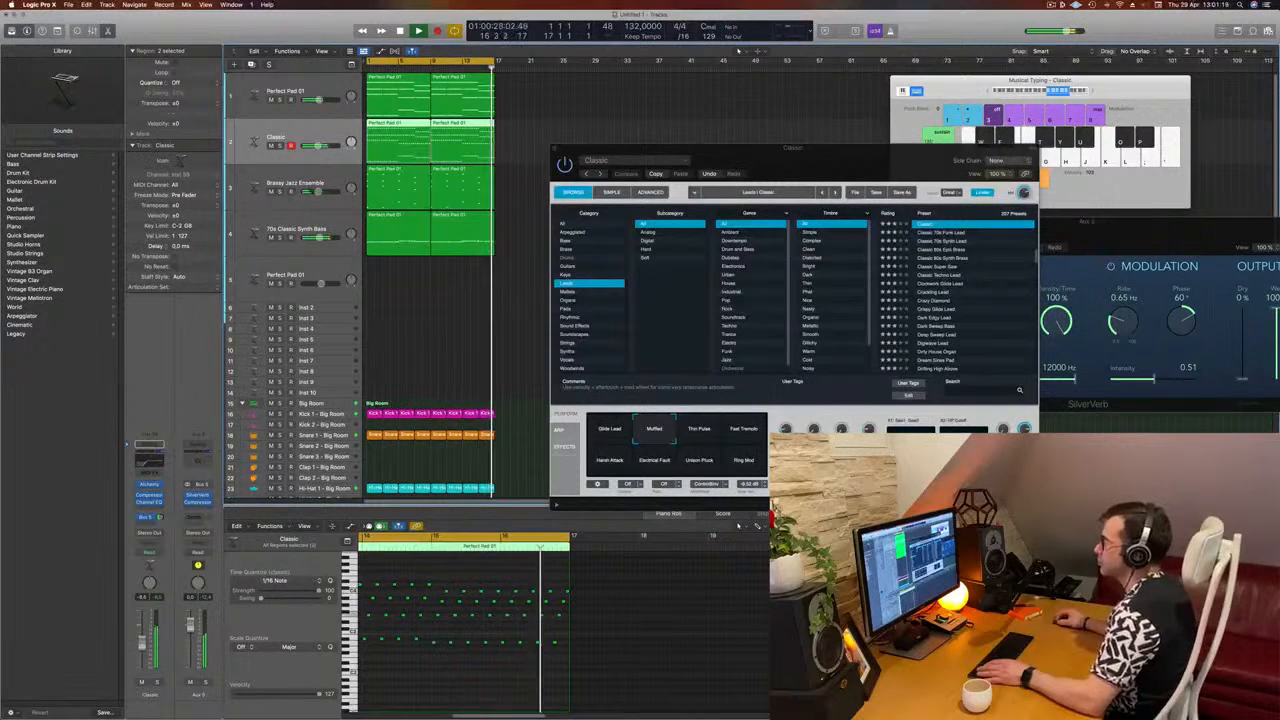
Step: Fine-tune the Classic track's volume fader against the full mix after moving the Alchemy window aside
mouse_move(850, 162)
mouse_down()
mouse_move(835, 157)
mouse_move(854, 161)
mouse_up()
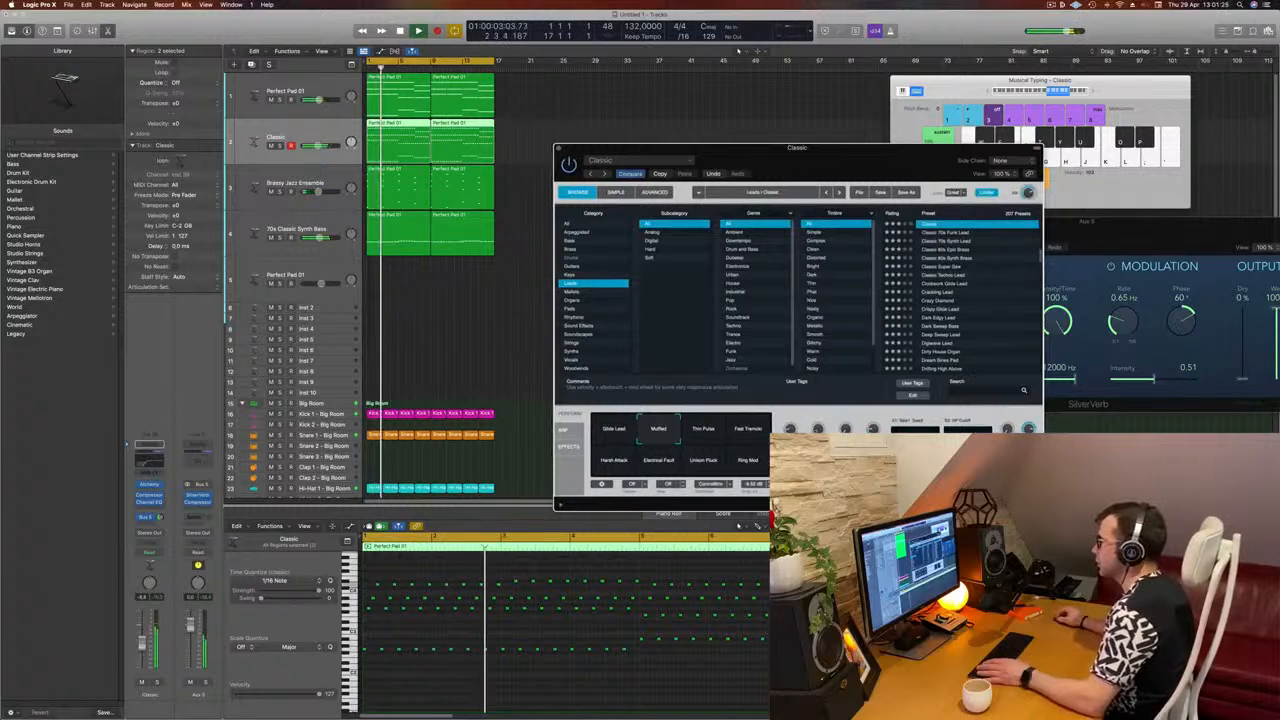
drag(840, 148, 910, 152)
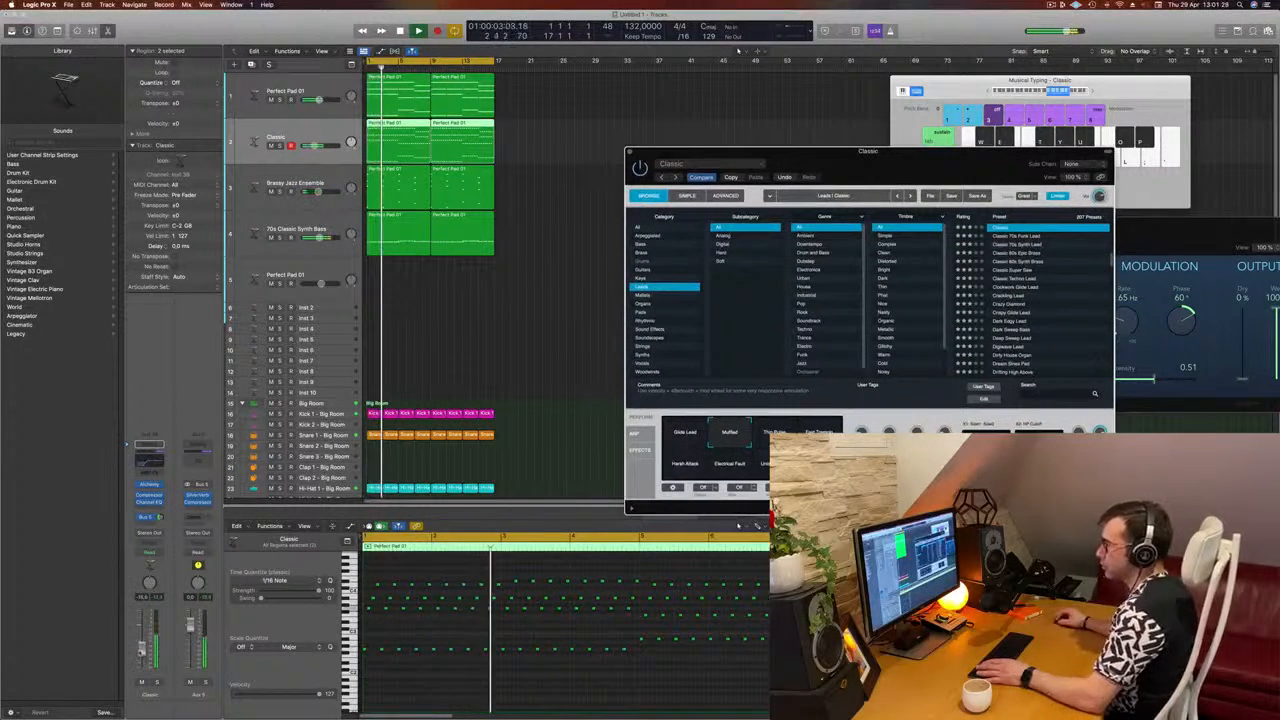
drag(142, 643, 142, 652)
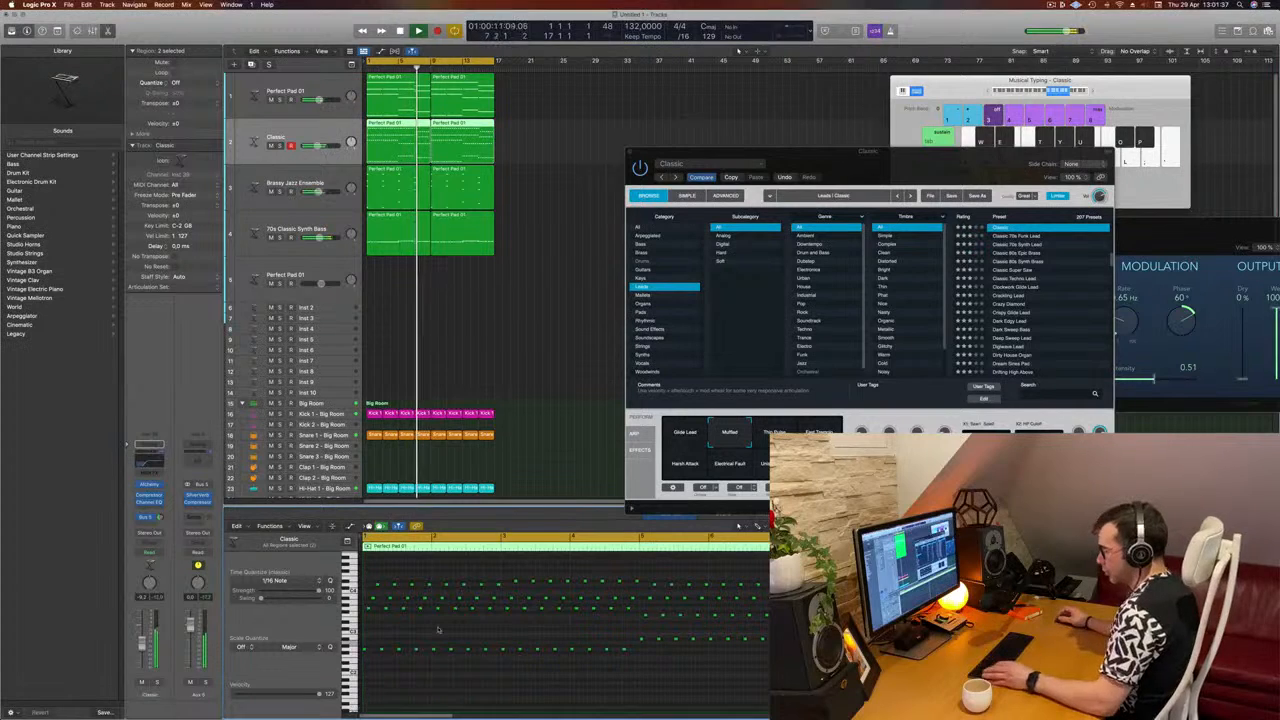
Step: Try to duplicate the lowest row of notes in the Classic regions into the gaps between them for a continuous rhythm
key(super+a)
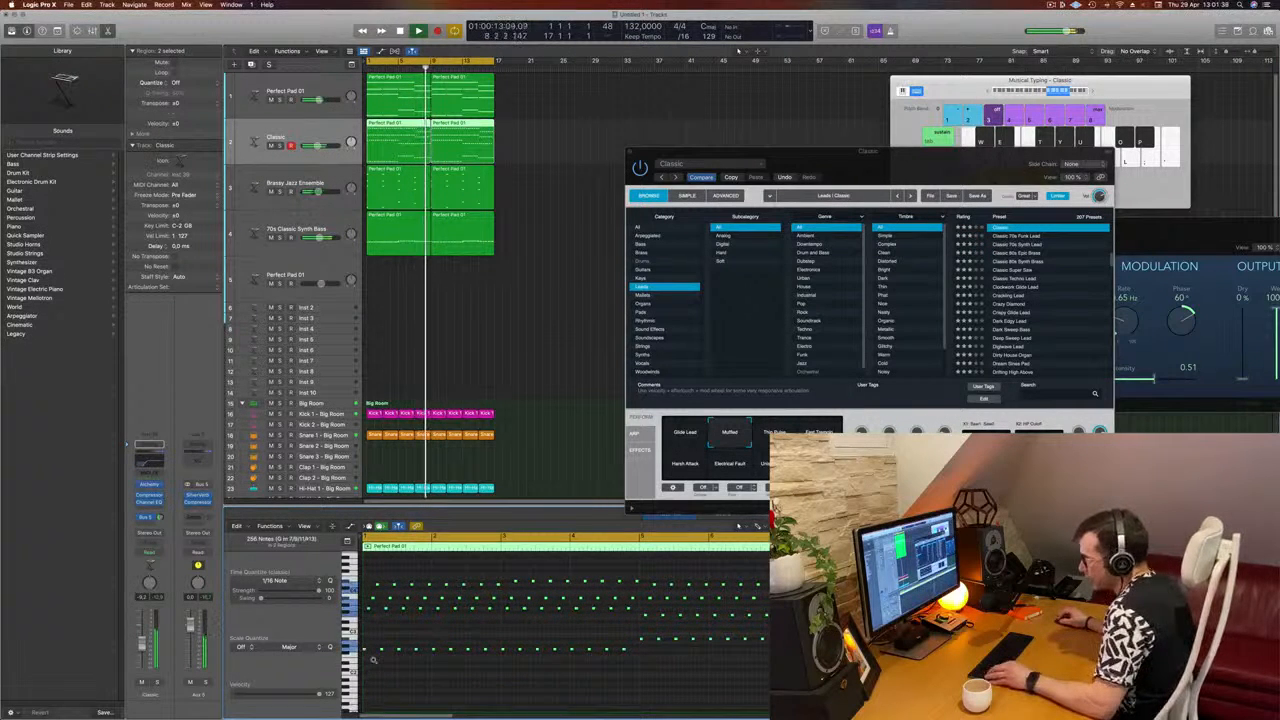
scroll(373, 660, up, 4)
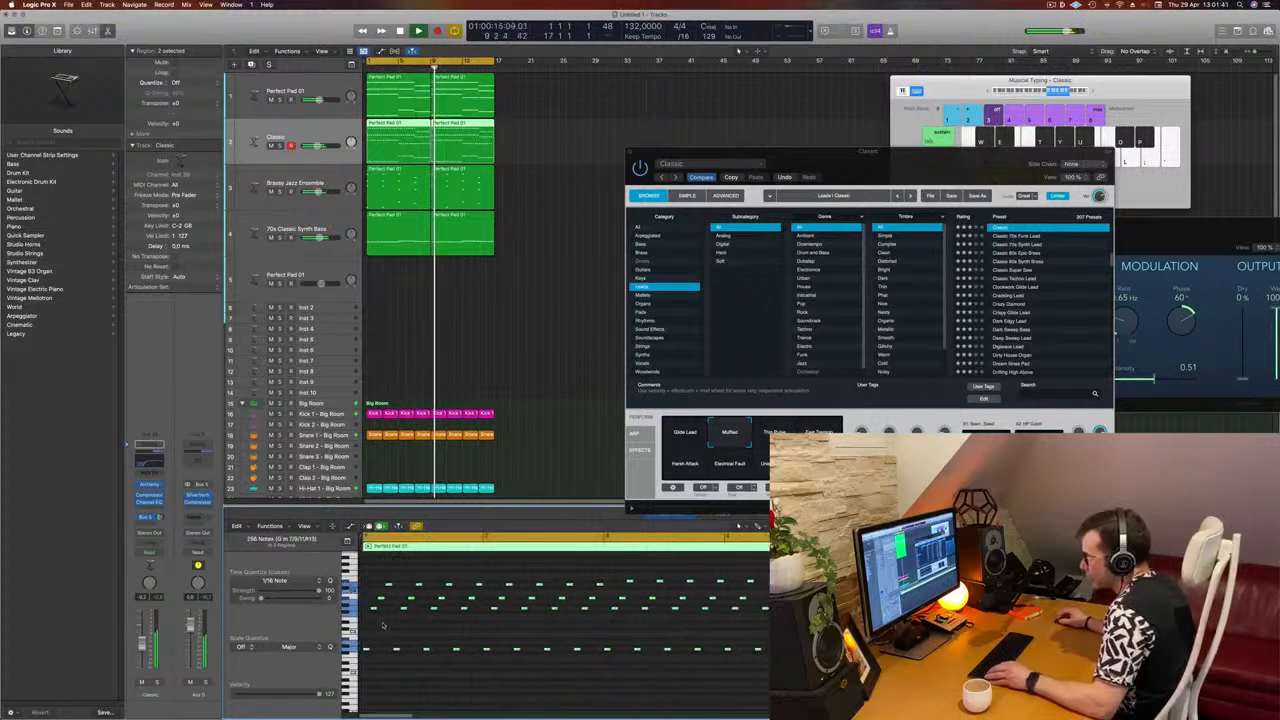
drag(365, 650, 382, 657)
click(382, 664)
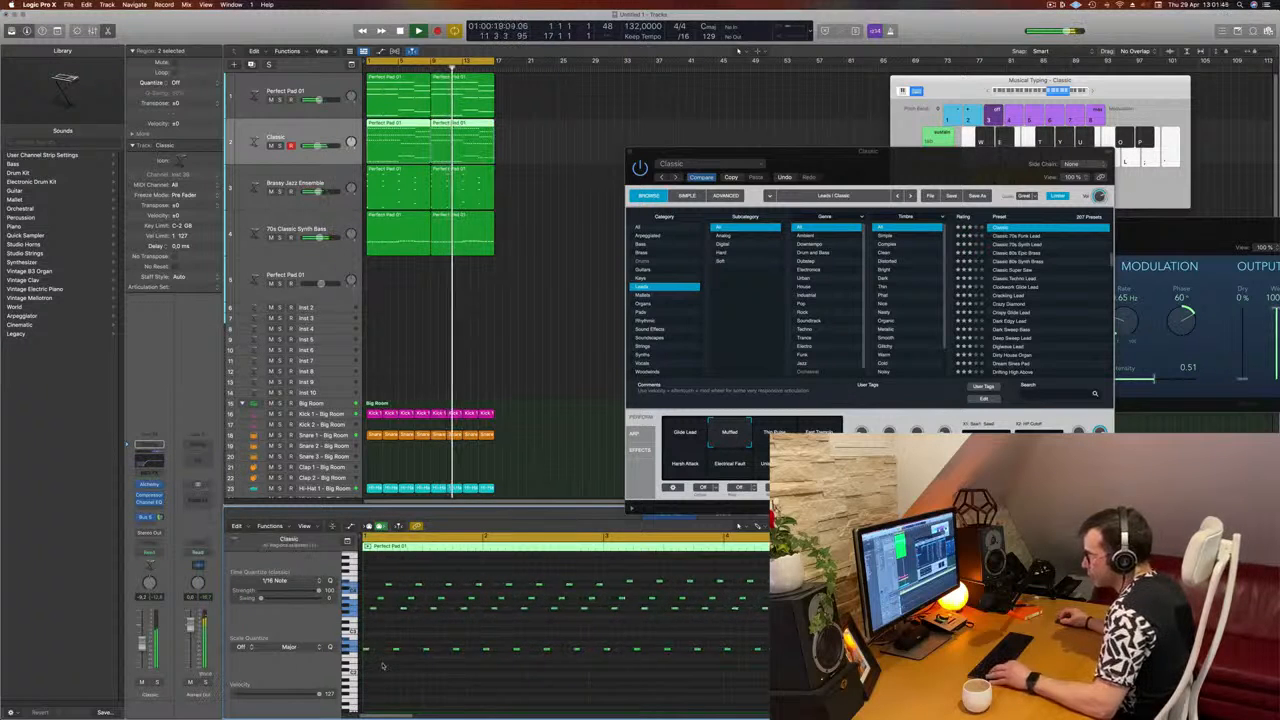
scroll(382, 664, down, 4)
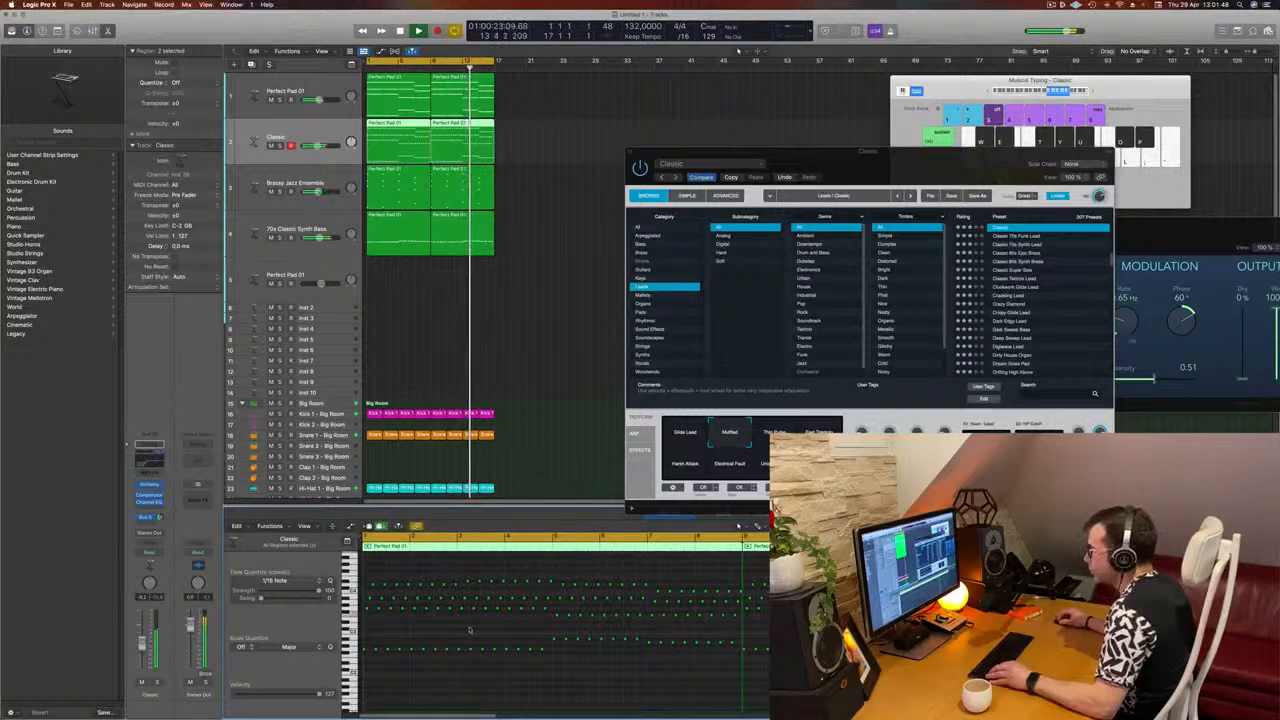
drag(366, 638, 800, 682)
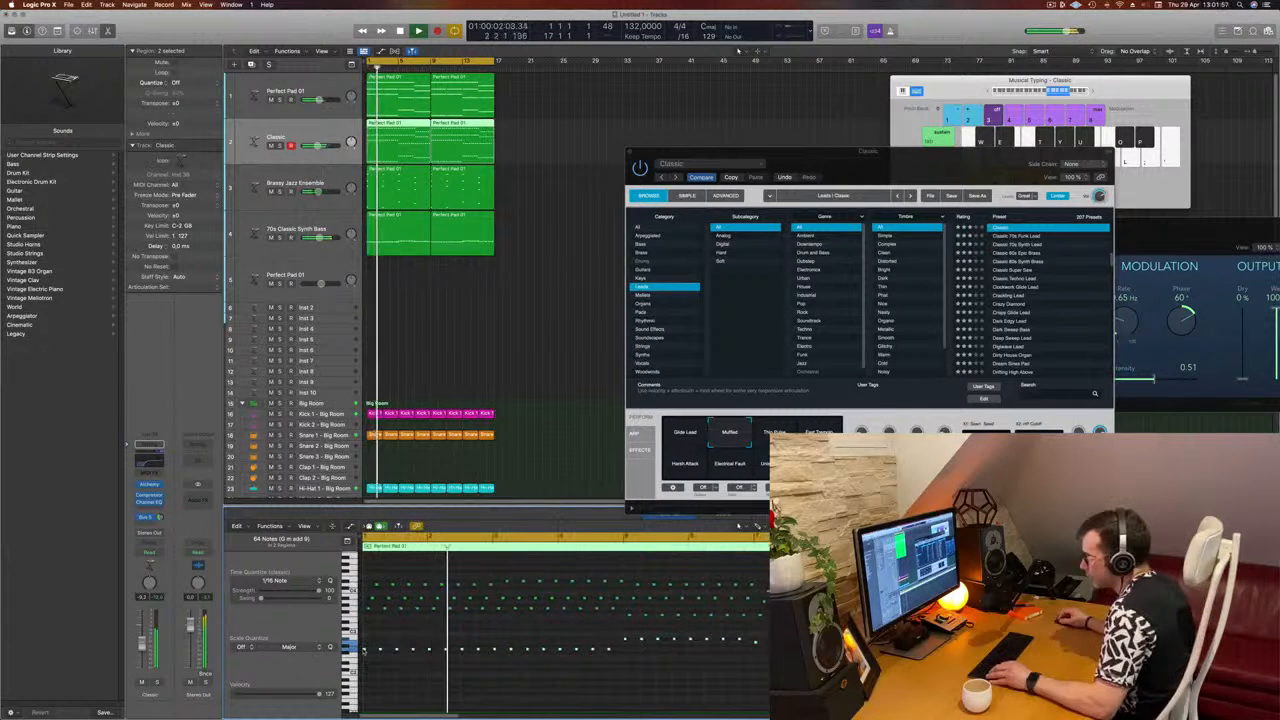
drag(367, 651, 368, 653)
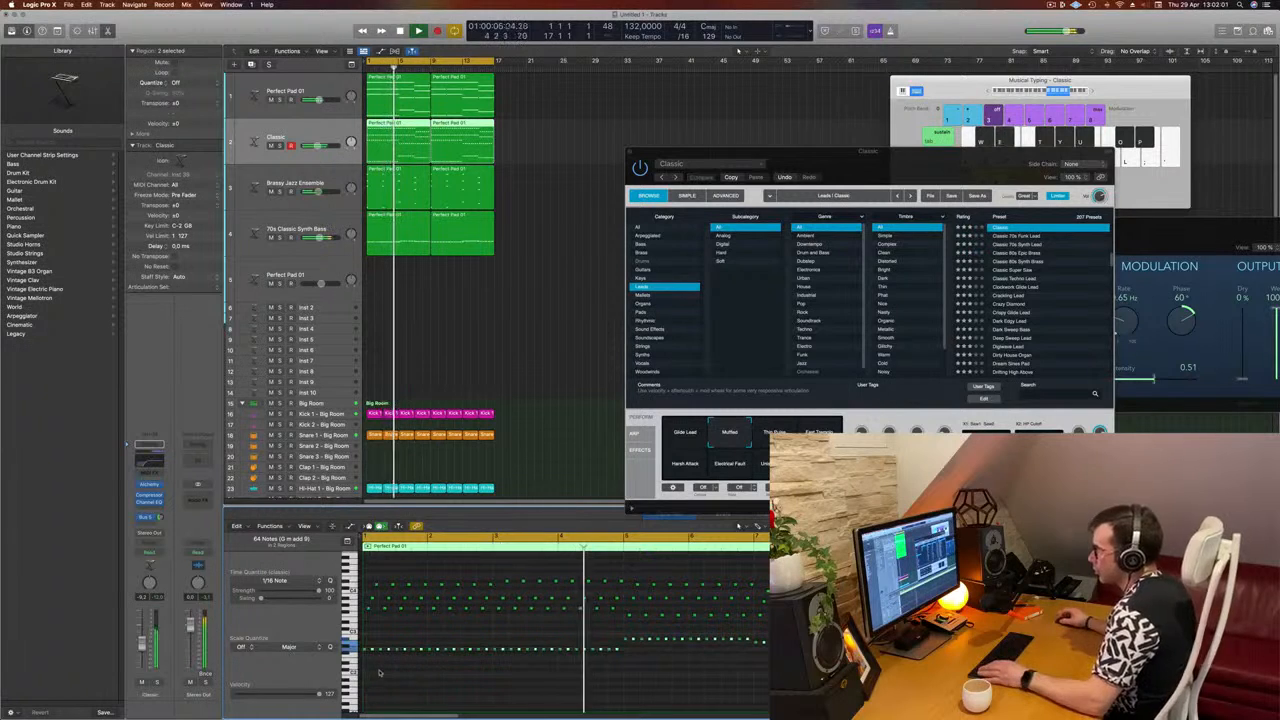
Step: Solo the 70s Classic Synth Bass, Perfect Pad 01 and Classic tracks one at a time to compare them with the full mix
click(280, 237)
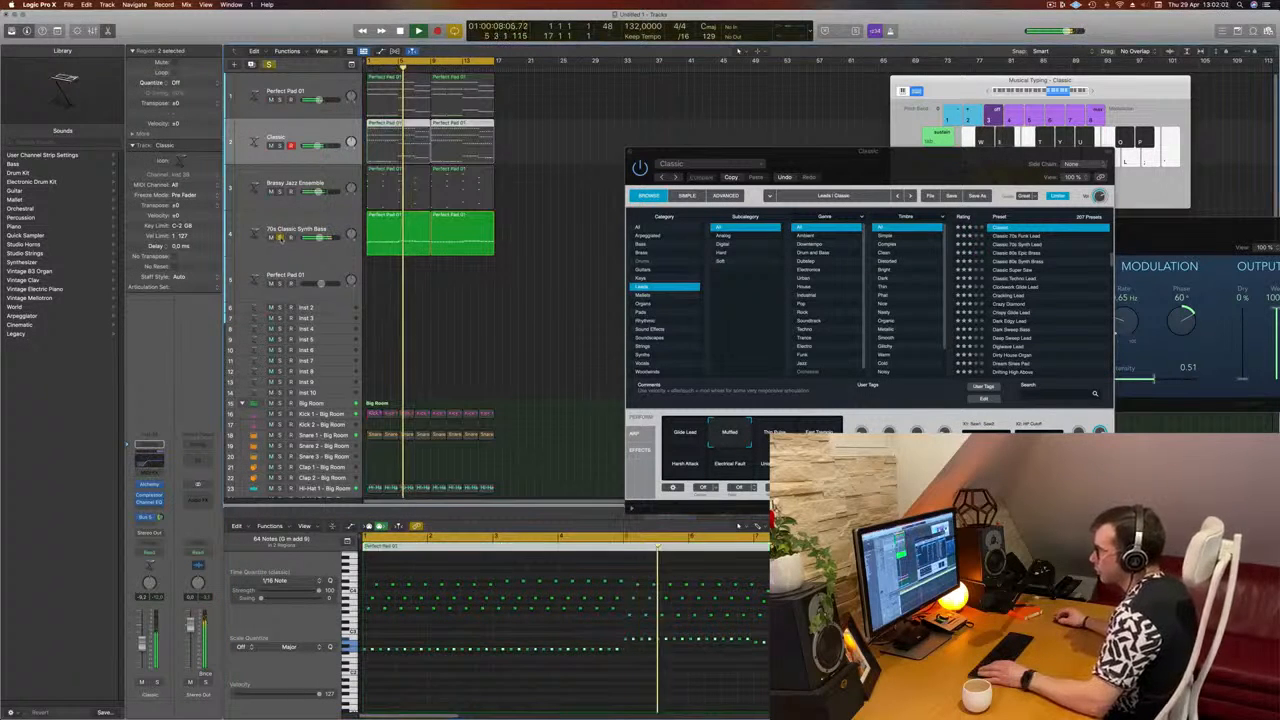
click(280, 237)
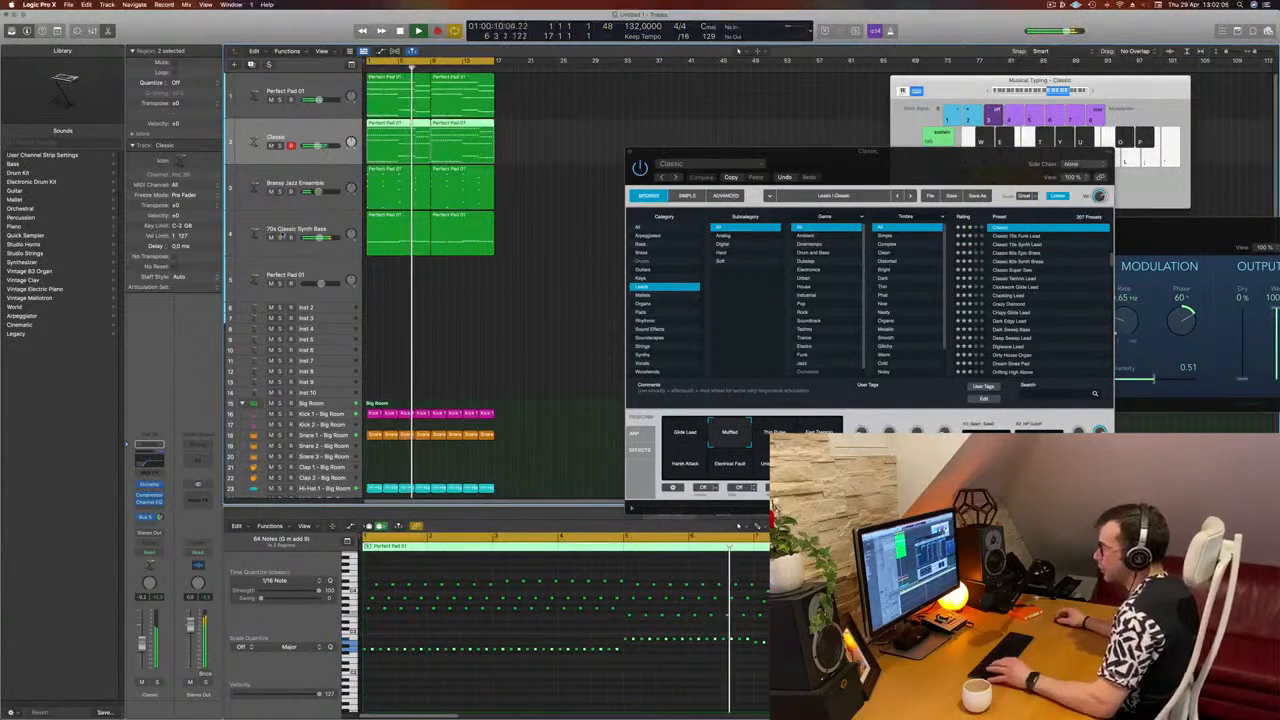
click(545, 238)
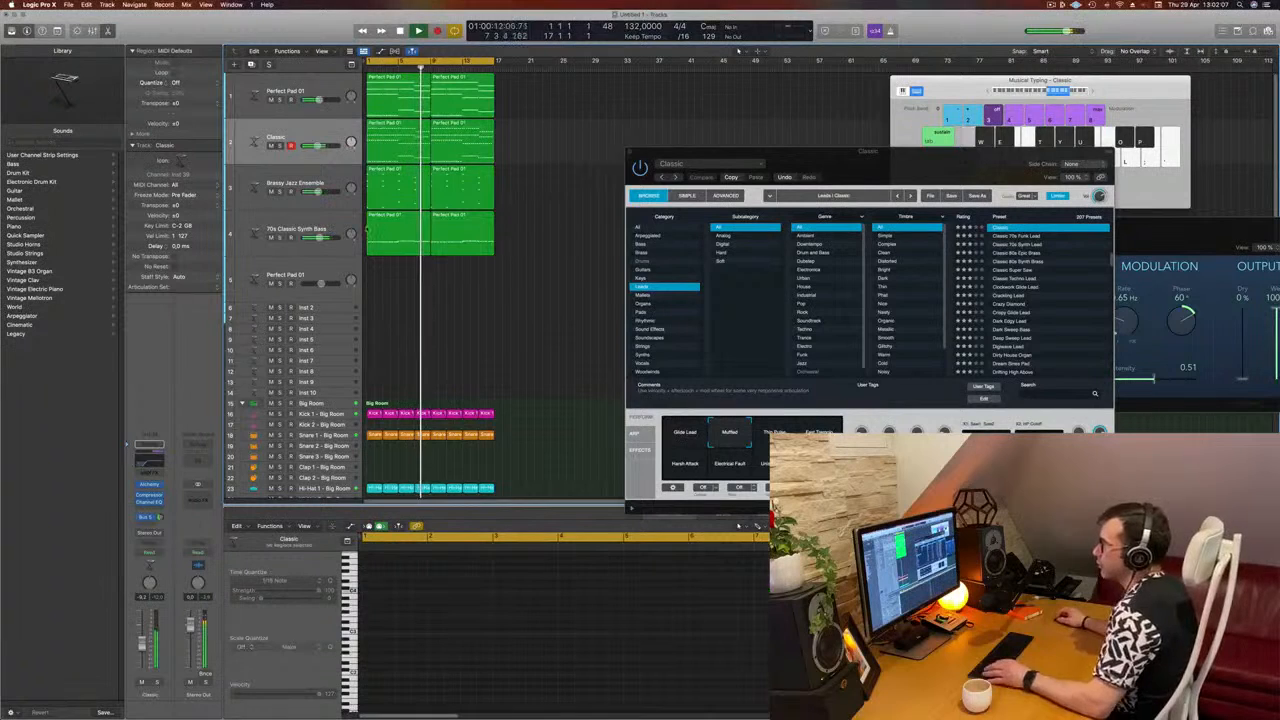
click(325, 225)
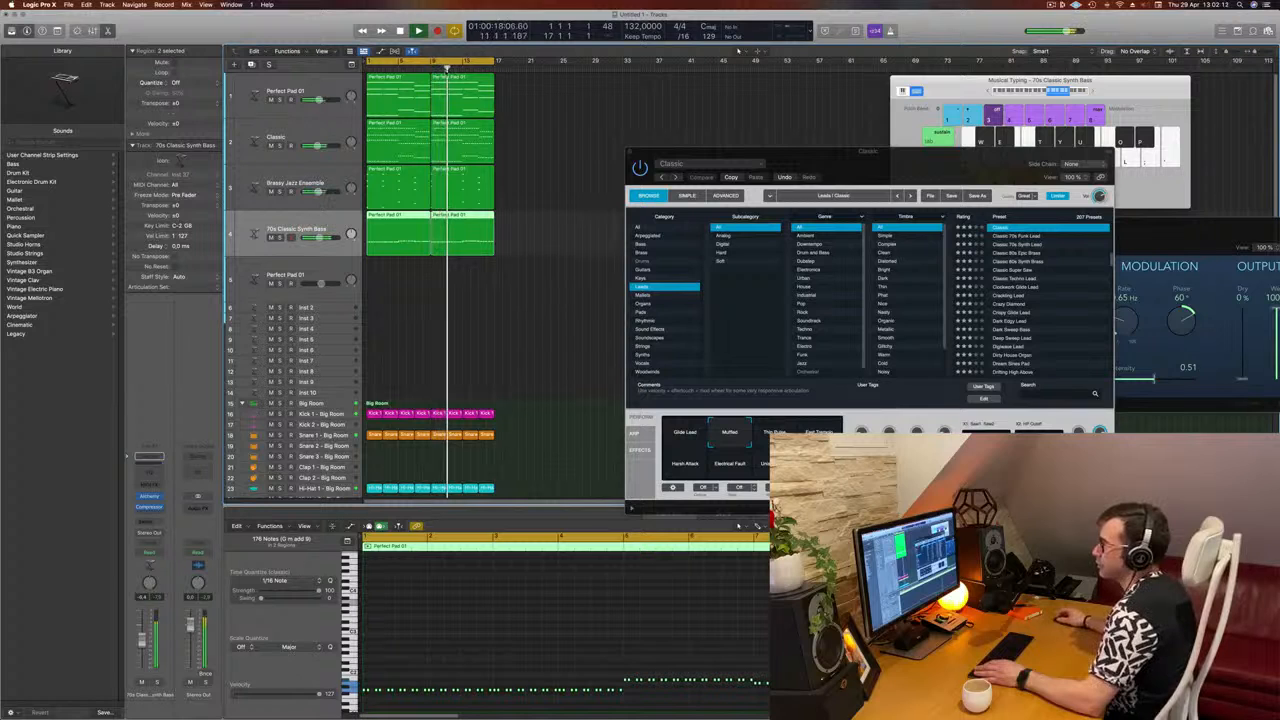
click(281, 106)
click(280, 100)
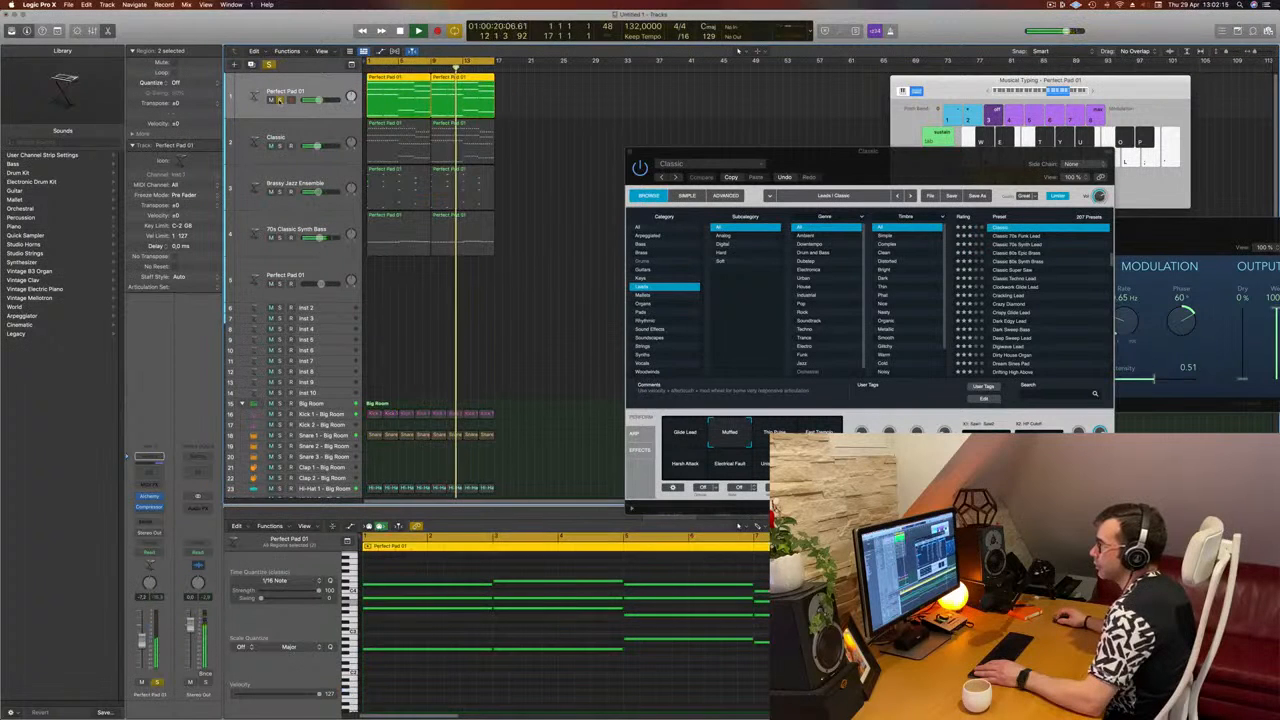
click(280, 100)
click(280, 146)
click(280, 146)
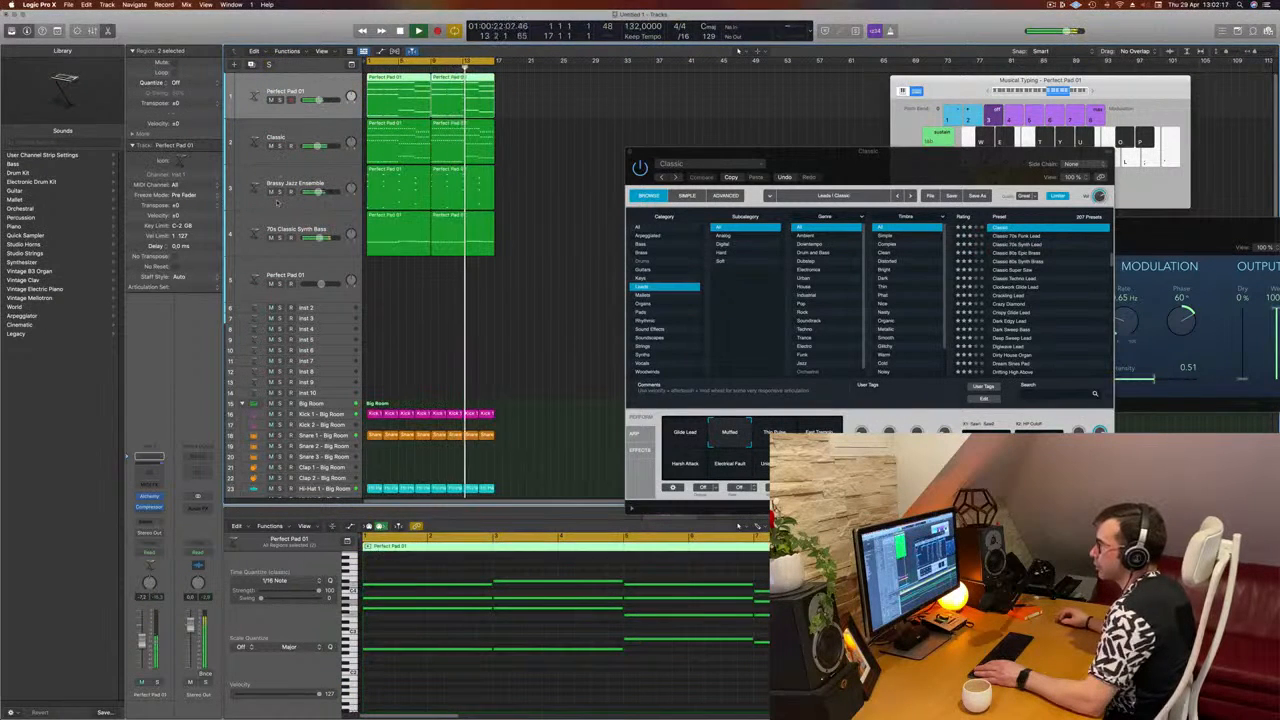
click(280, 237)
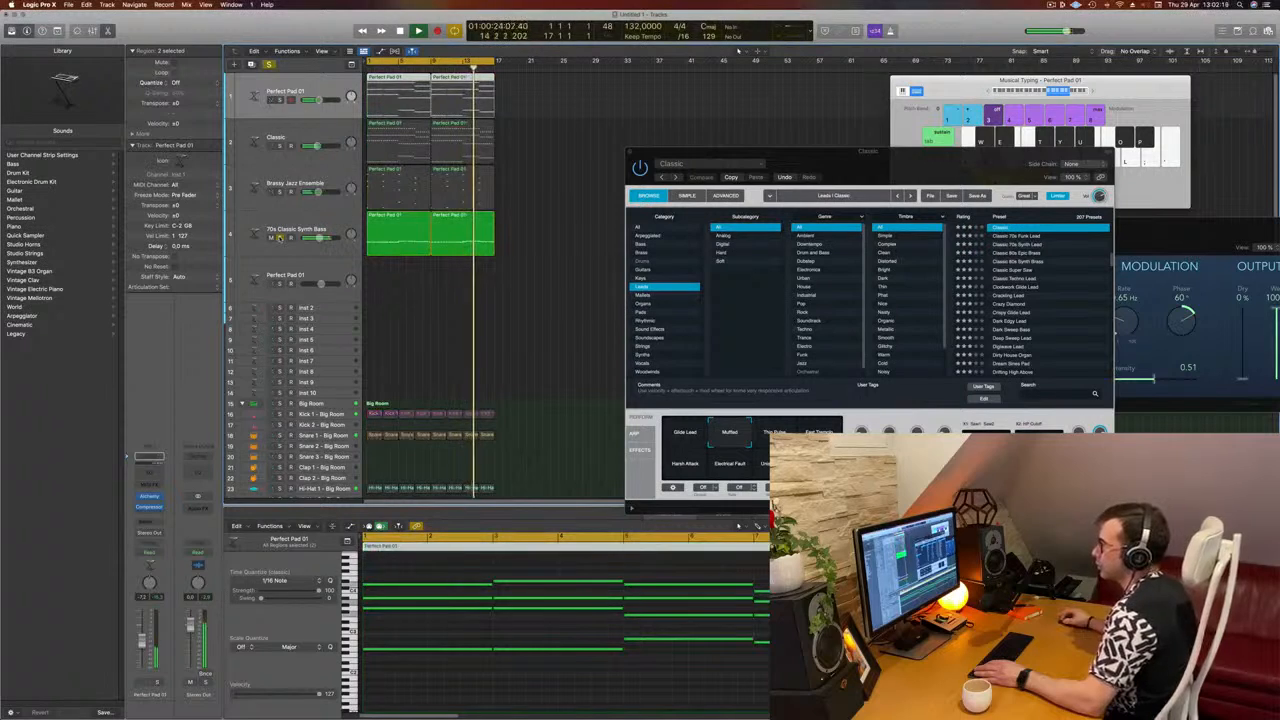
click(280, 237)
Step: Duplicate the Classic track with its settings and copy the first Classic region onto the new track
click(265, 140)
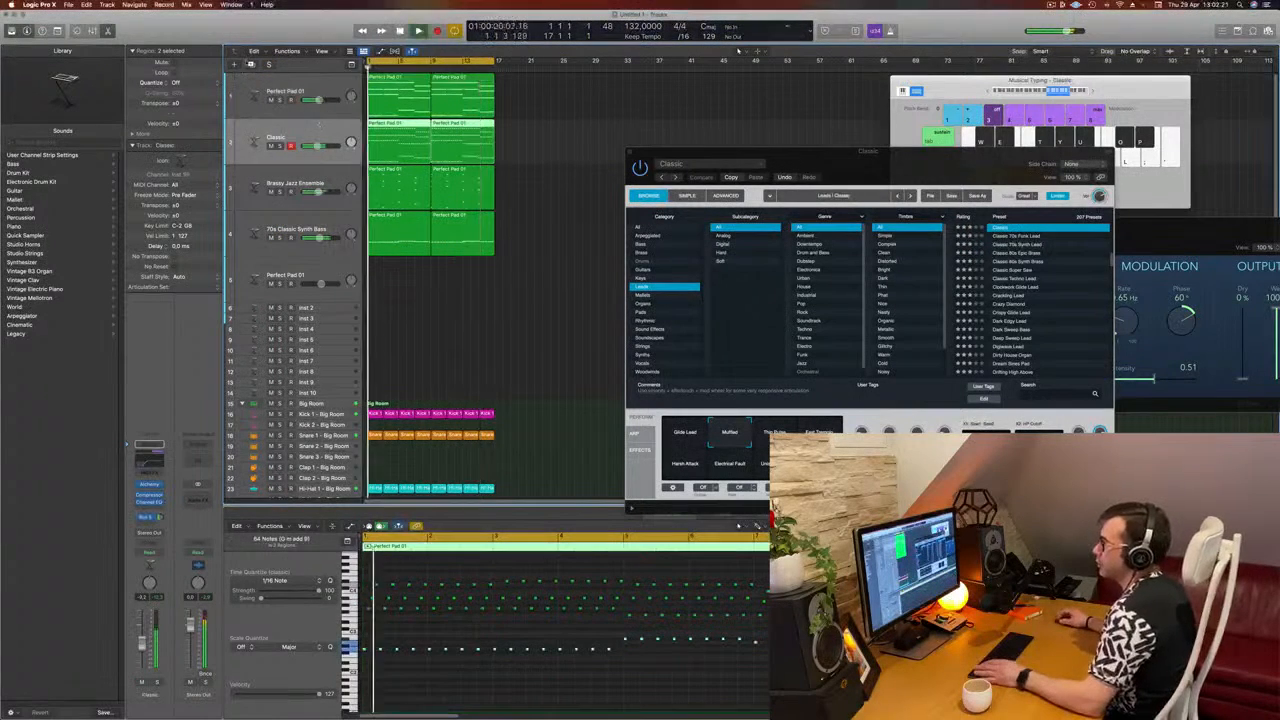
click(250, 64)
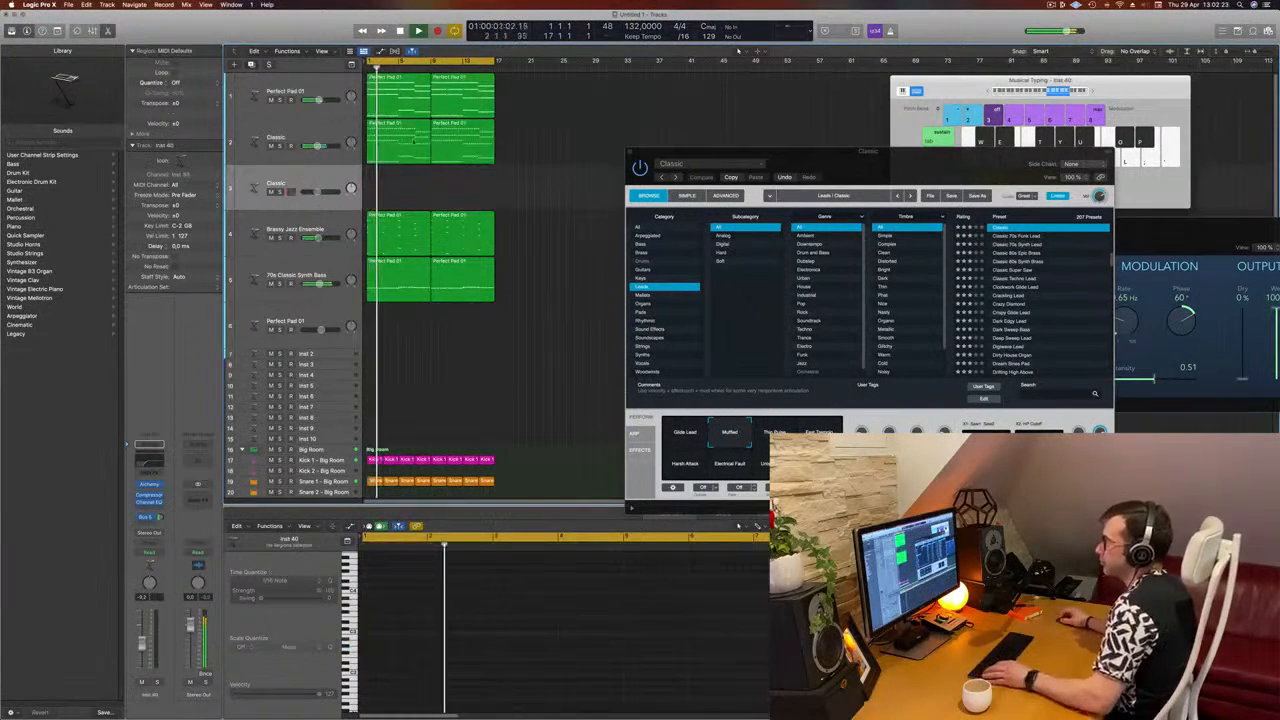
drag(402, 138, 402, 185)
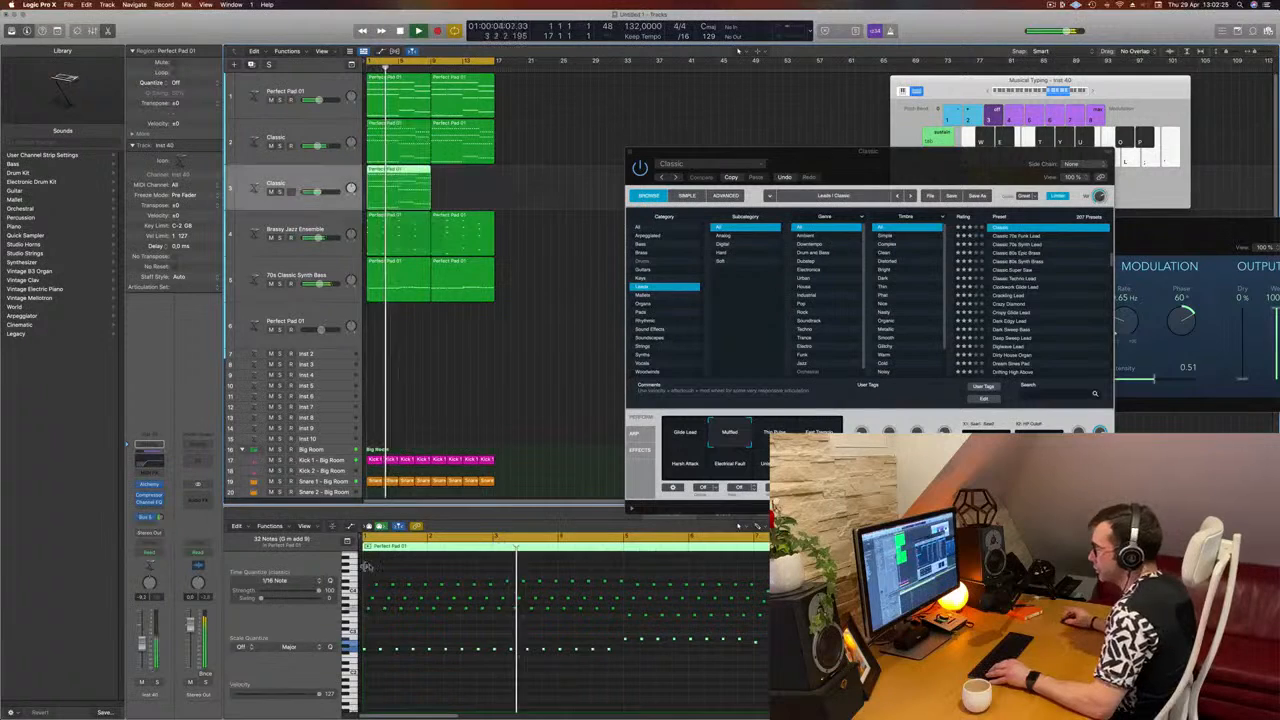
Step: Delete all but the lowest row of notes in the copied region and duplicate the remaining notes into the gaps
drag(368, 573, 870, 628)
key(Delete)
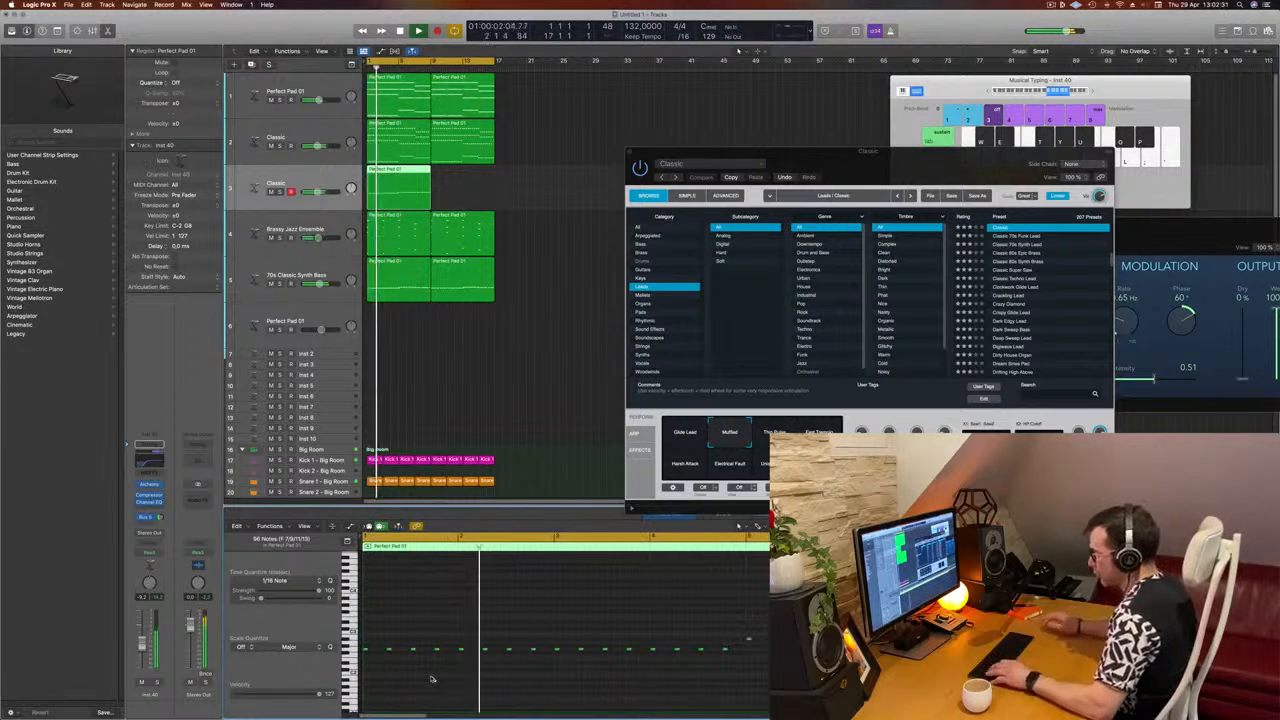
scroll(431, 679, up, 3)
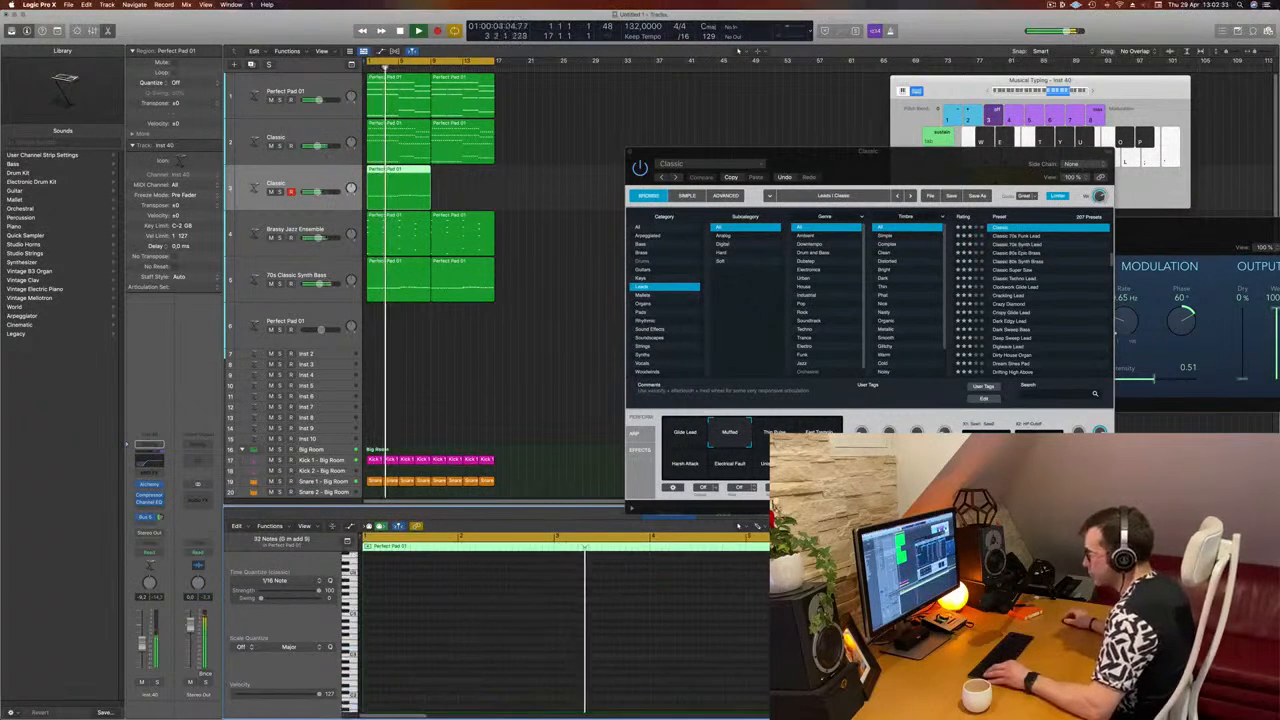
scroll(431, 678, down, 4)
scroll(431, 677, up, 3)
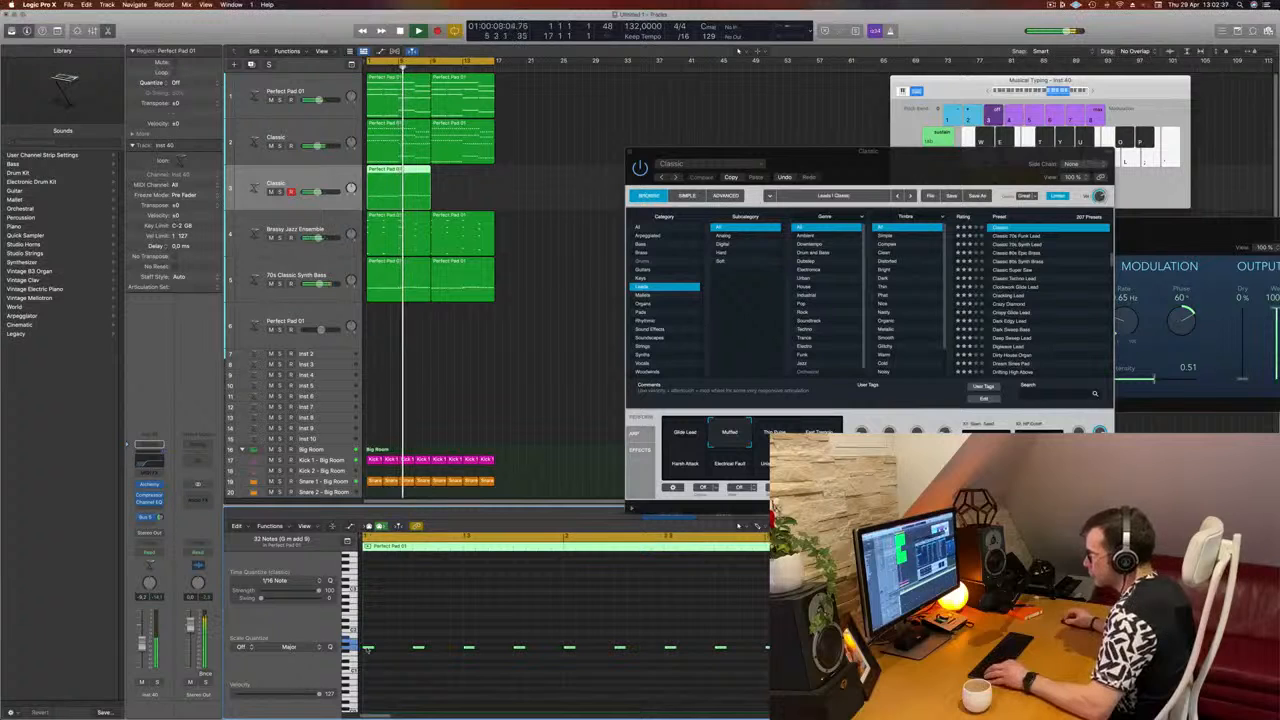
drag(367, 648, 393, 650)
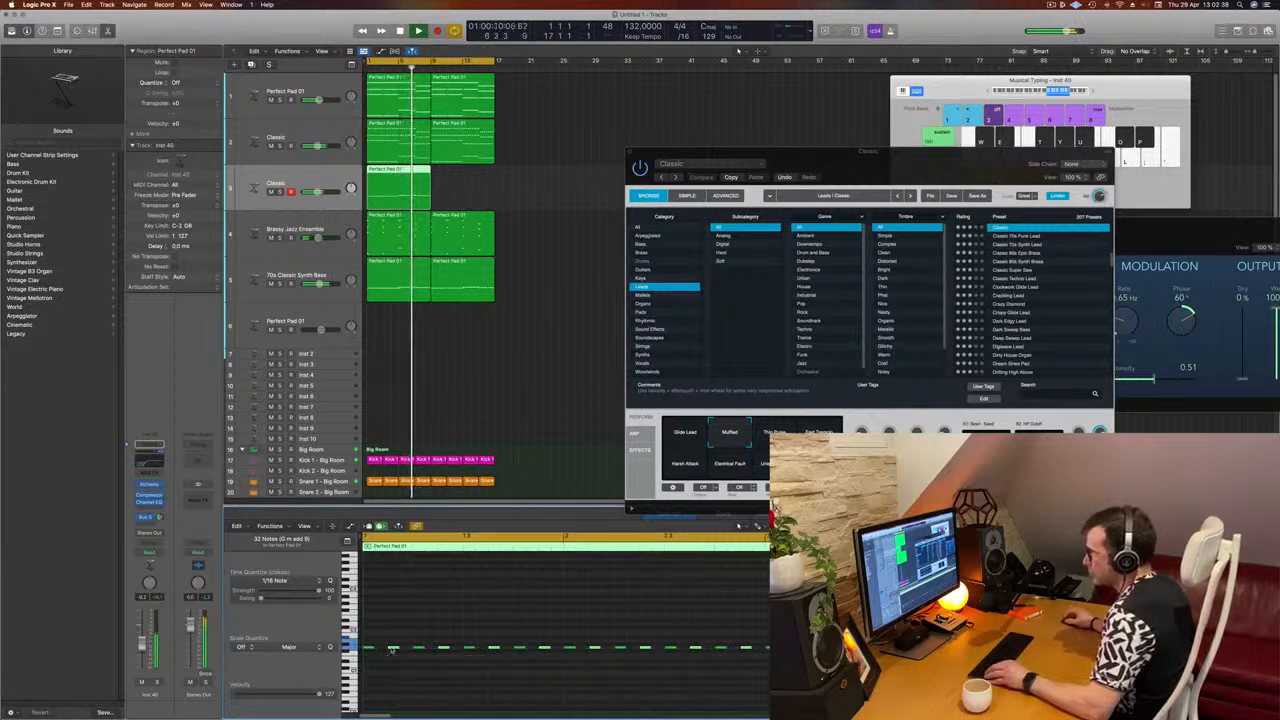
Step: Lower the low-cut frequency in the duplicated track's Channel EQ to about 60 Hz and close the EQ
click(148, 461)
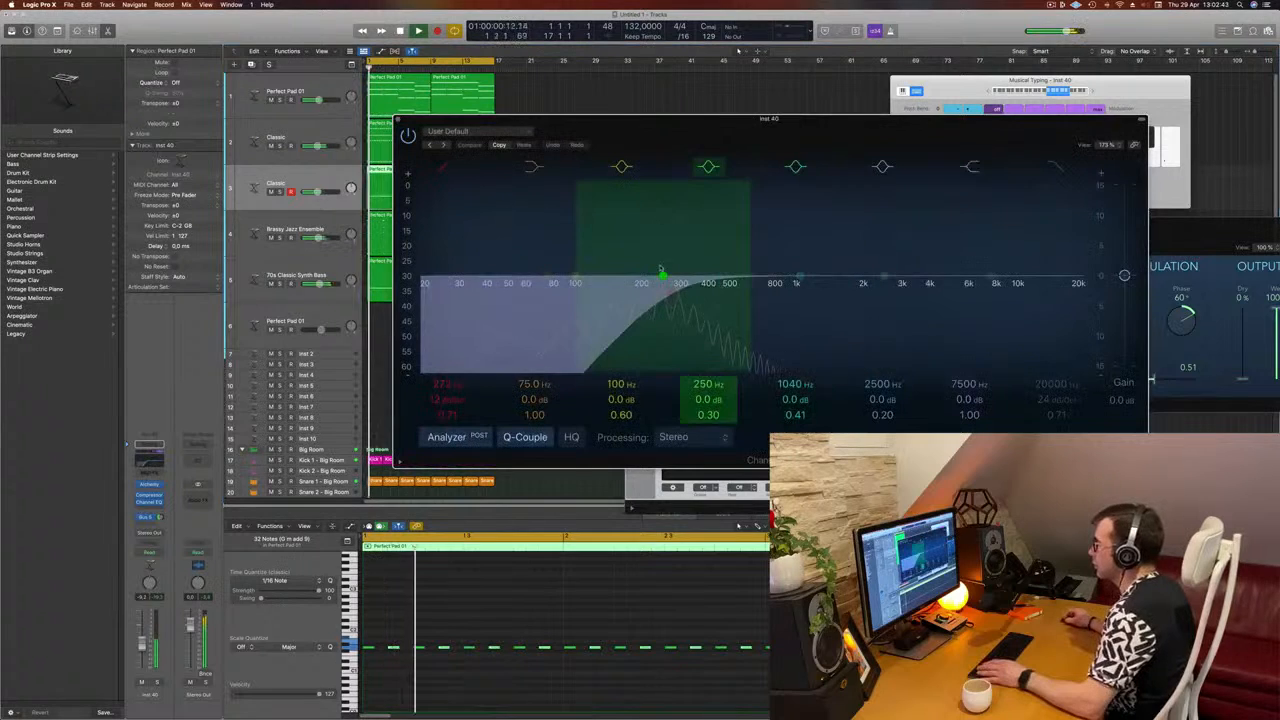
drag(590, 293, 521, 290)
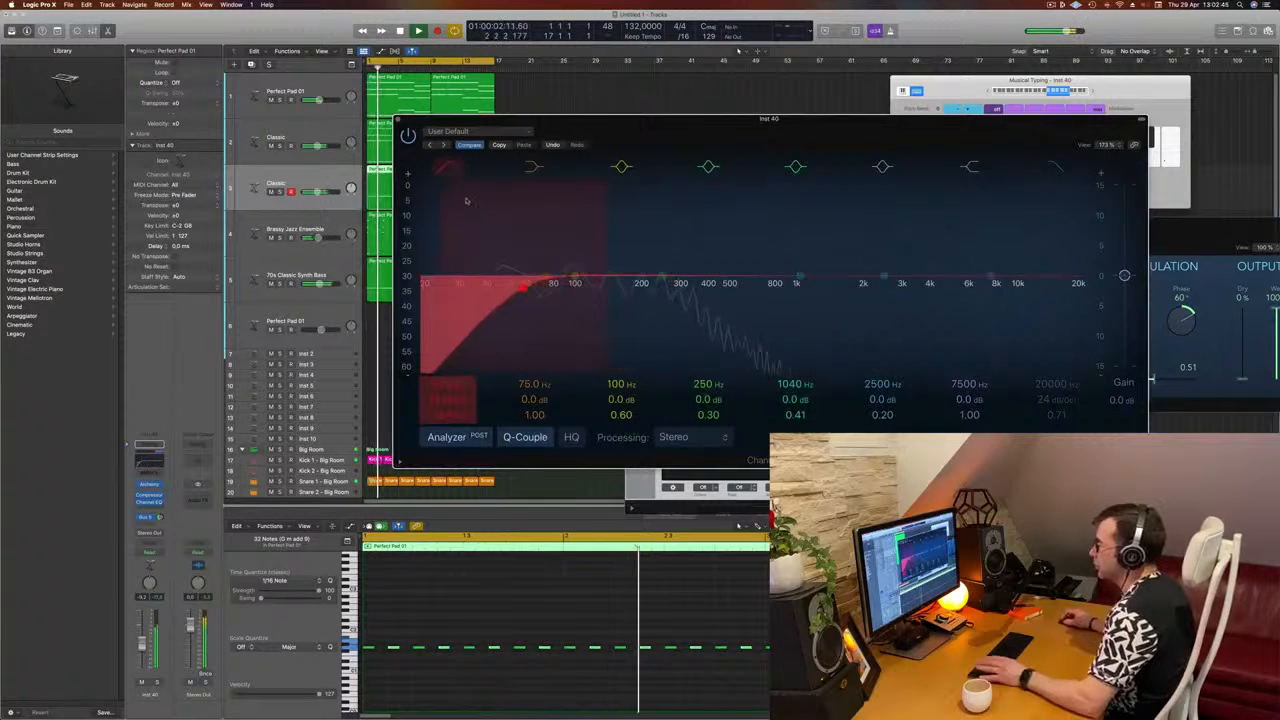
click(398, 120)
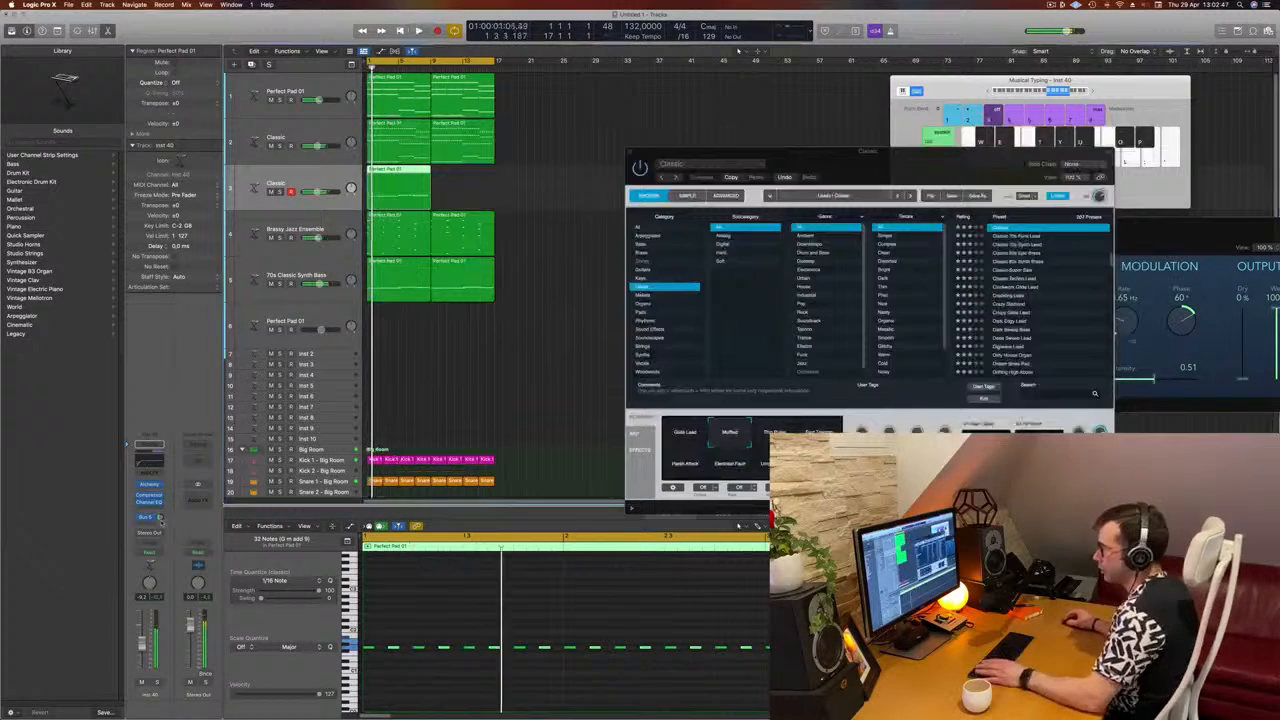
Step: Solo the duplicated track, load Alchemy's Classic 70s Funk Lead preset on it, and unsolo it to hear the full mix
click(158, 683)
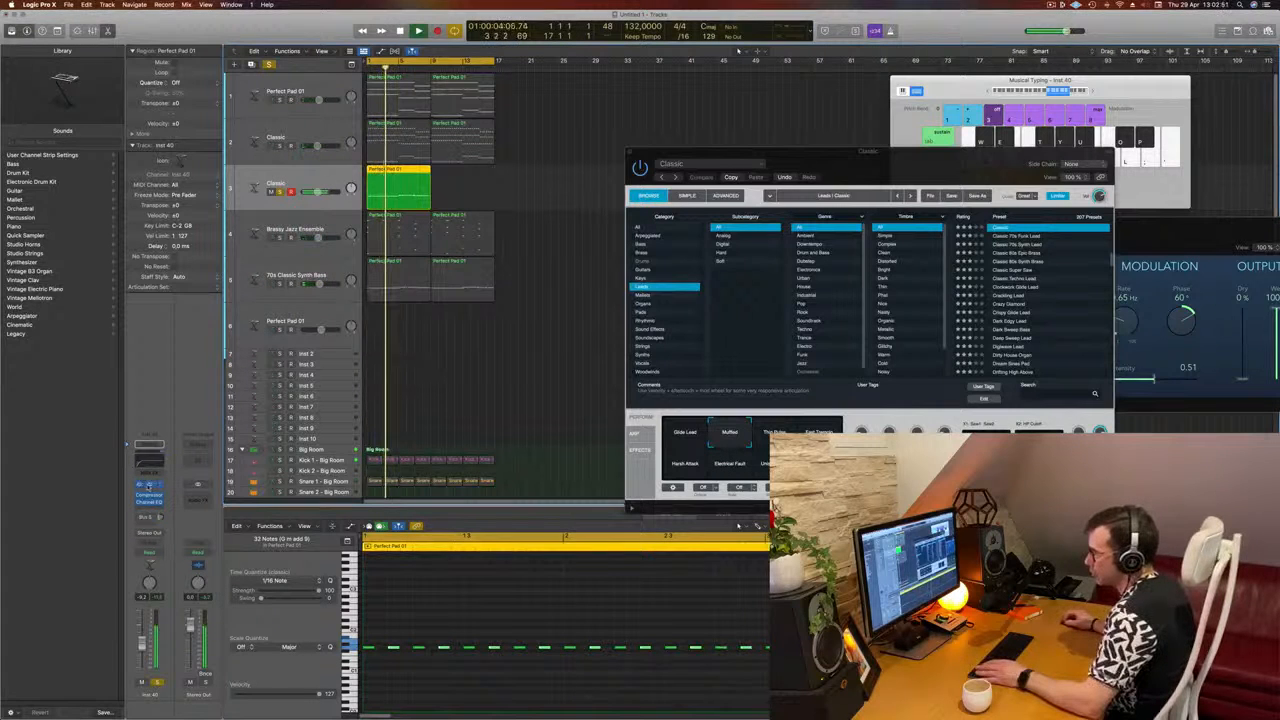
click(148, 486)
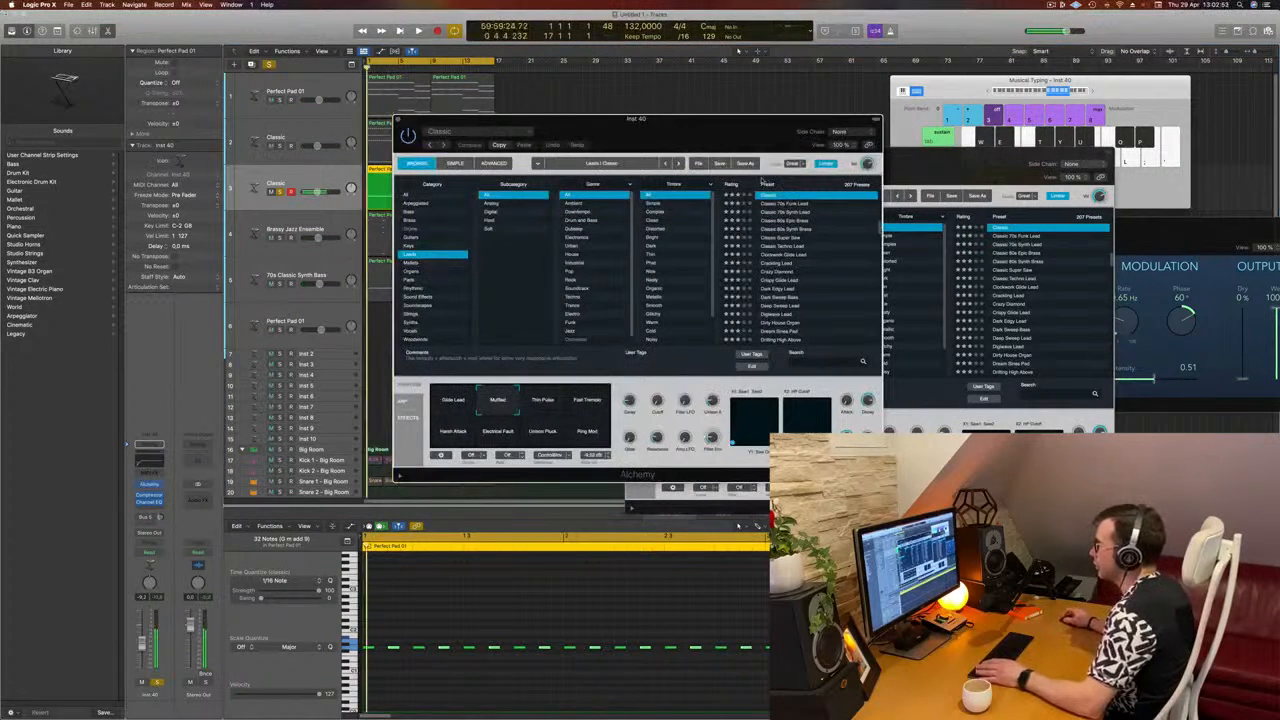
drag(739, 131, 807, 129)
click(850, 201)
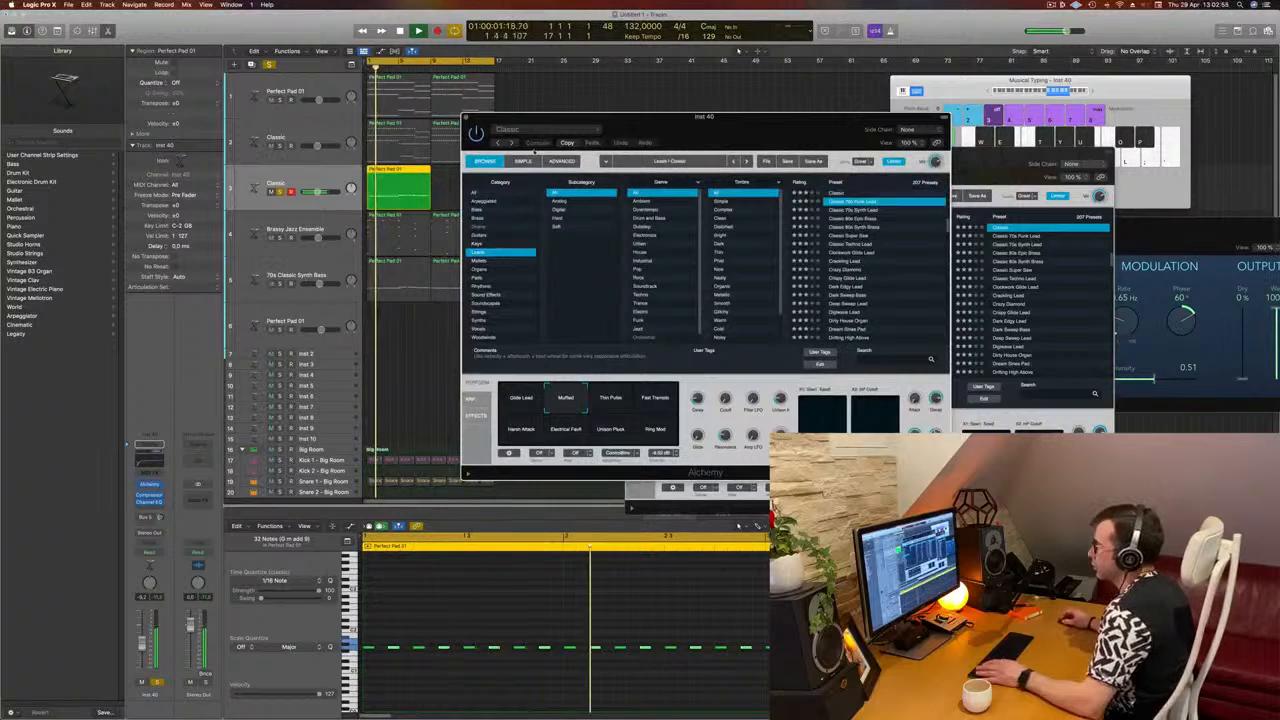
drag(706, 117, 749, 118)
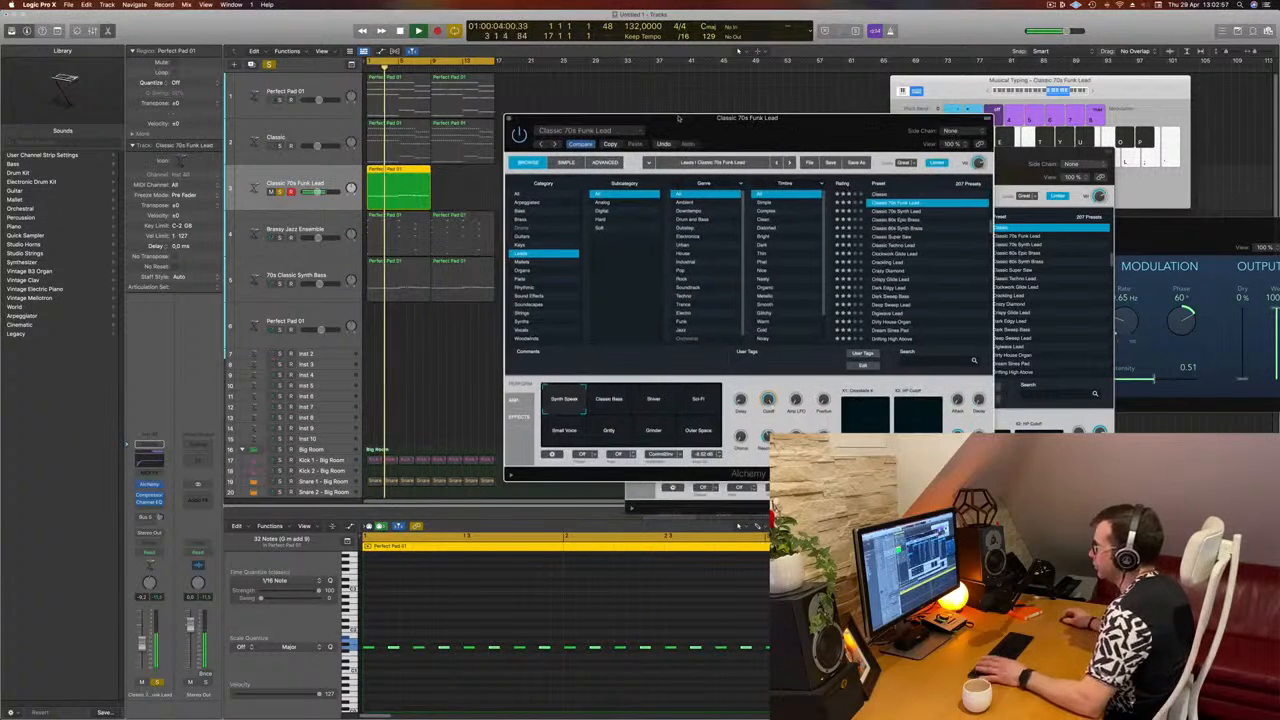
click(156, 683)
key(Return)
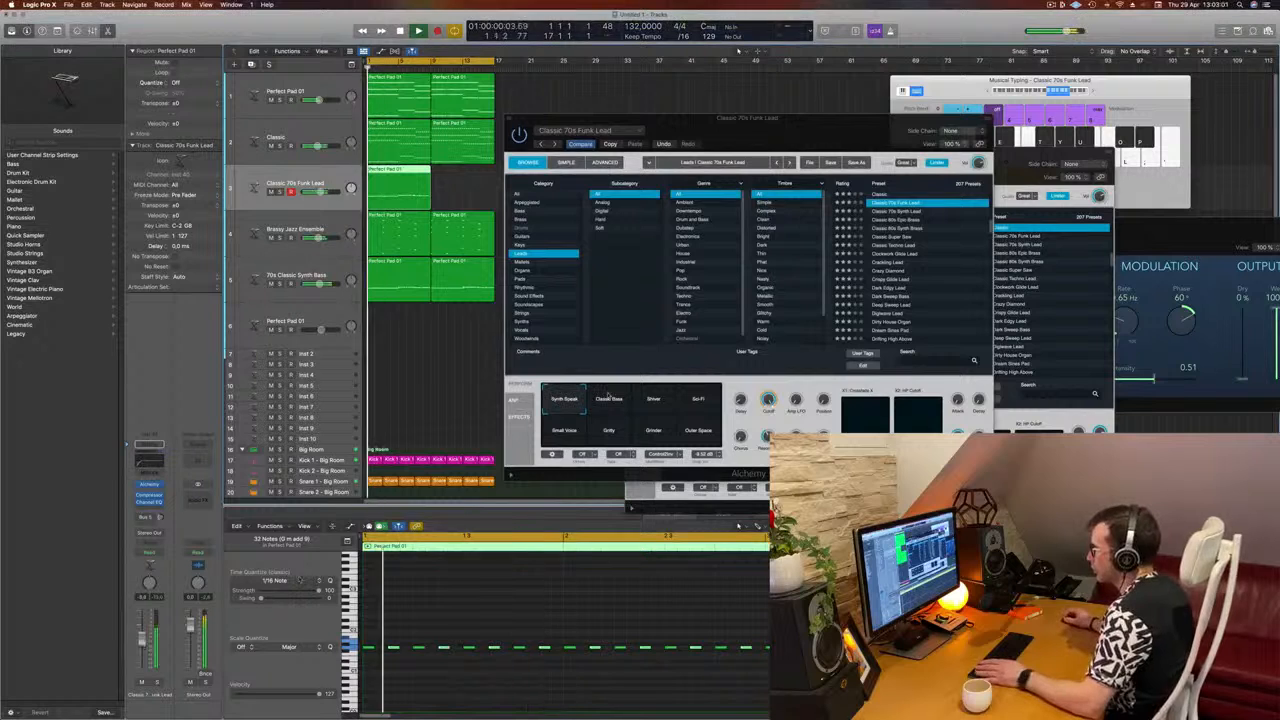
Step: Audition the Classic 70s Funk Lead performance snapshots against the full mix, from Classic Bass through to Small Voice
click(619, 403)
click(656, 406)
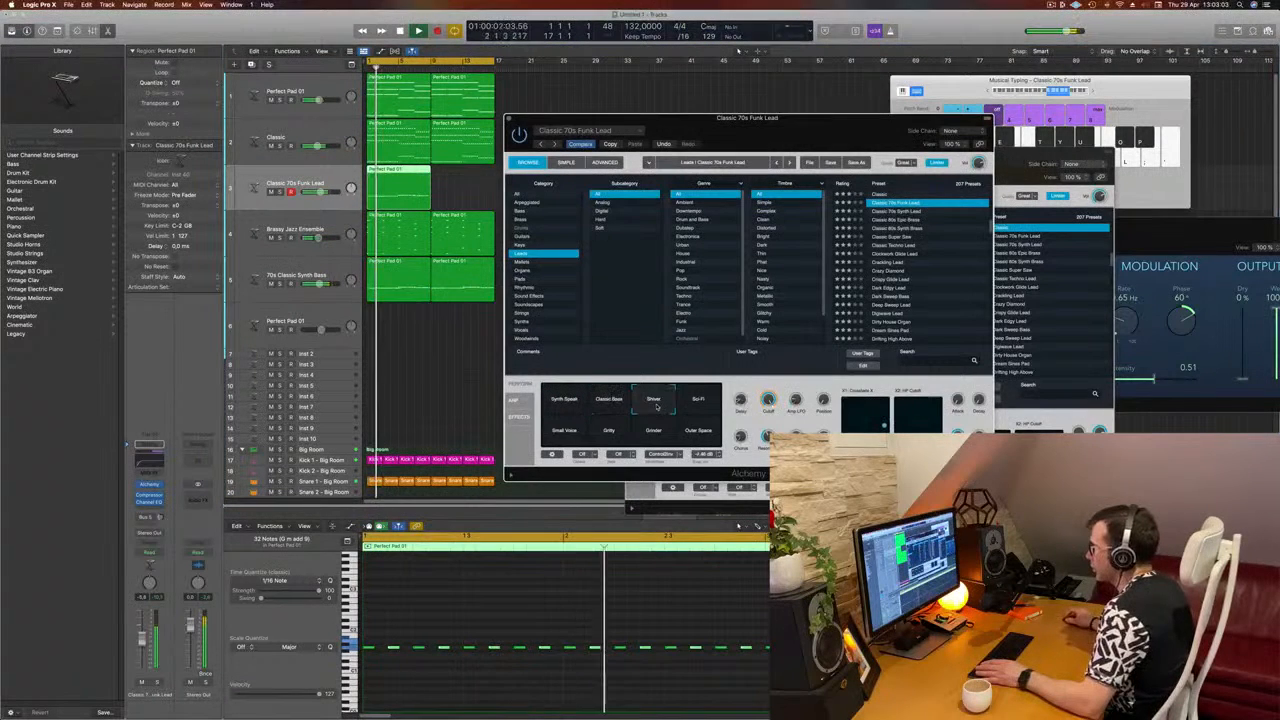
click(694, 406)
click(694, 434)
click(642, 439)
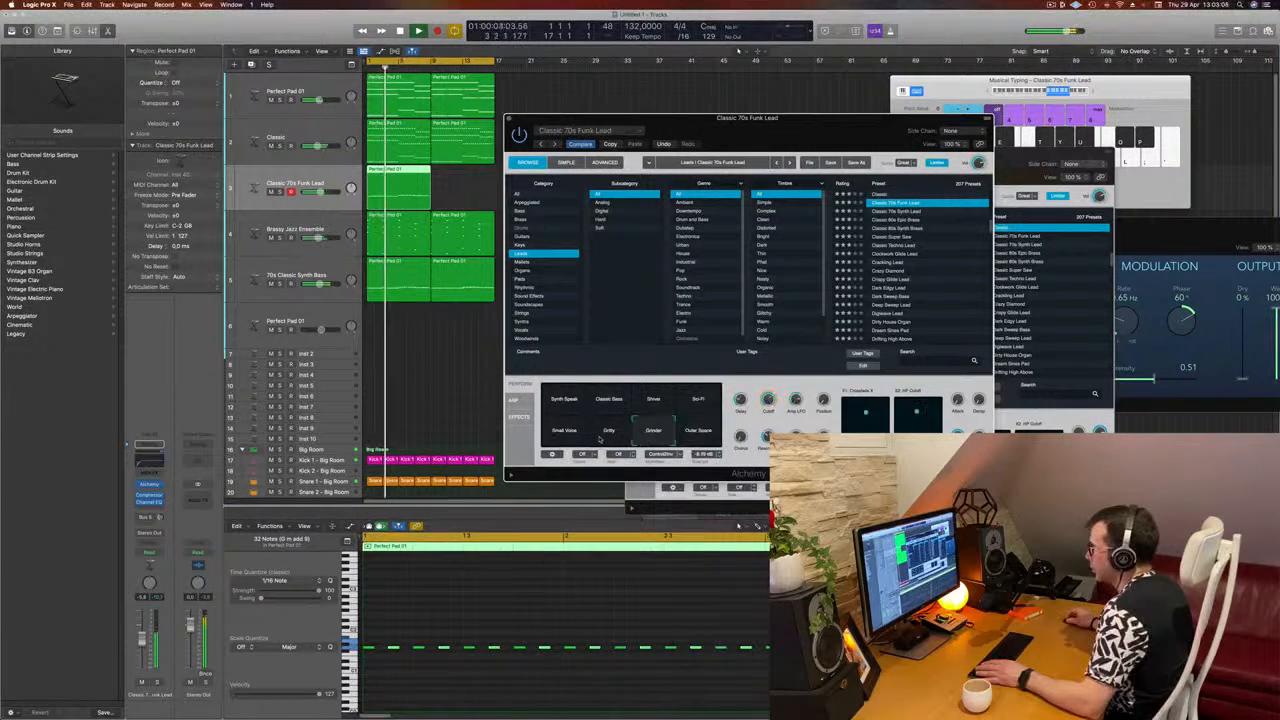
click(600, 440)
click(552, 439)
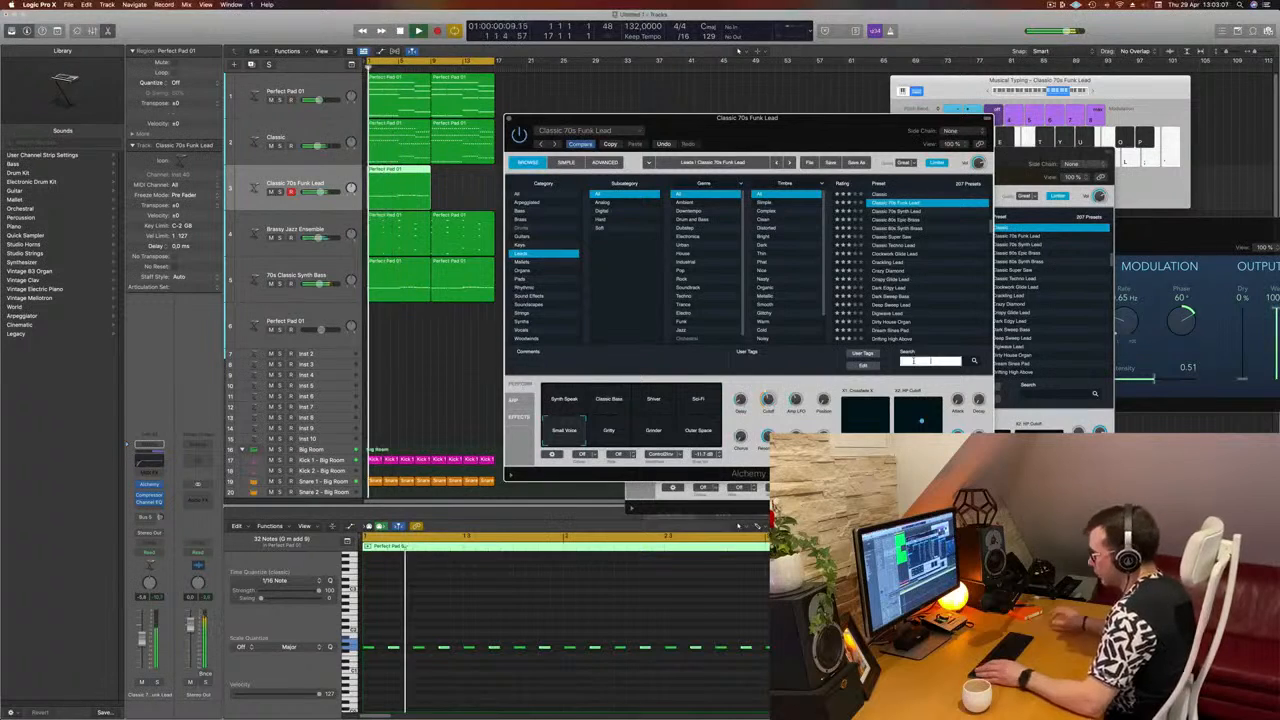
Step: Search the lead presets for "acid" and audition Acid Etched Bass, then Titanic Elevations with its Distorted, Funky and Ambience snapshots
text(acid)
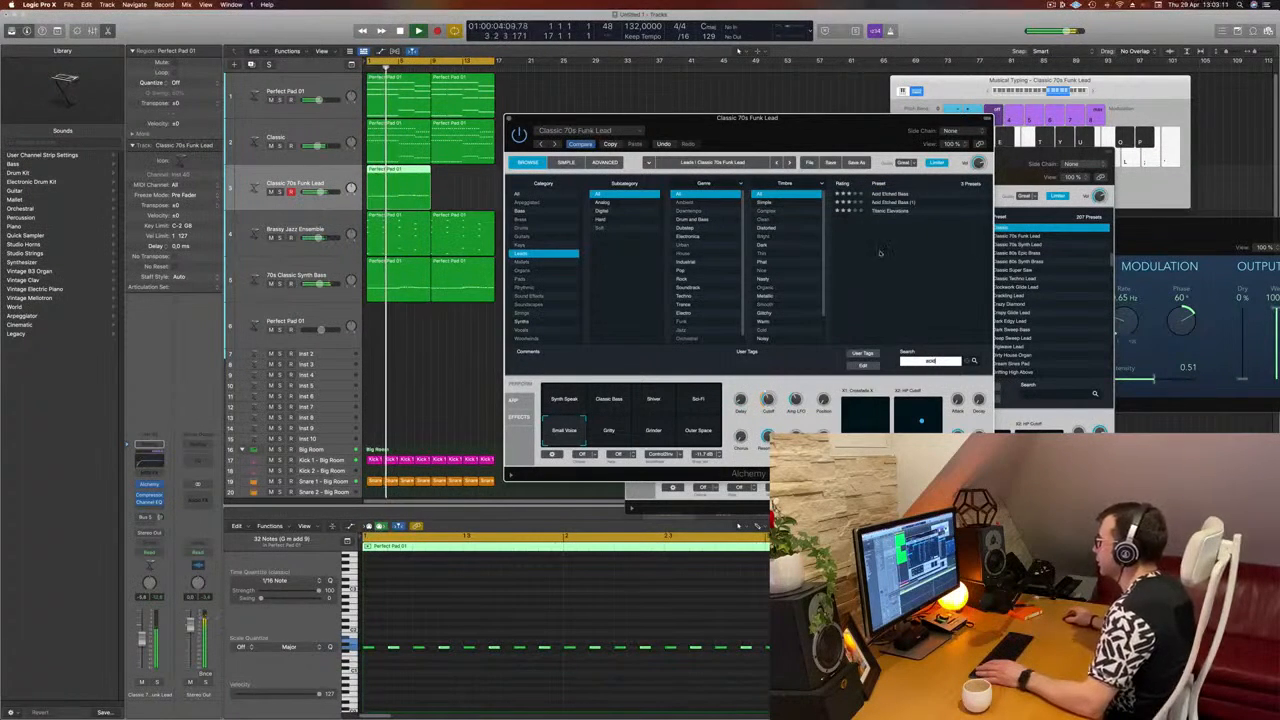
click(885, 195)
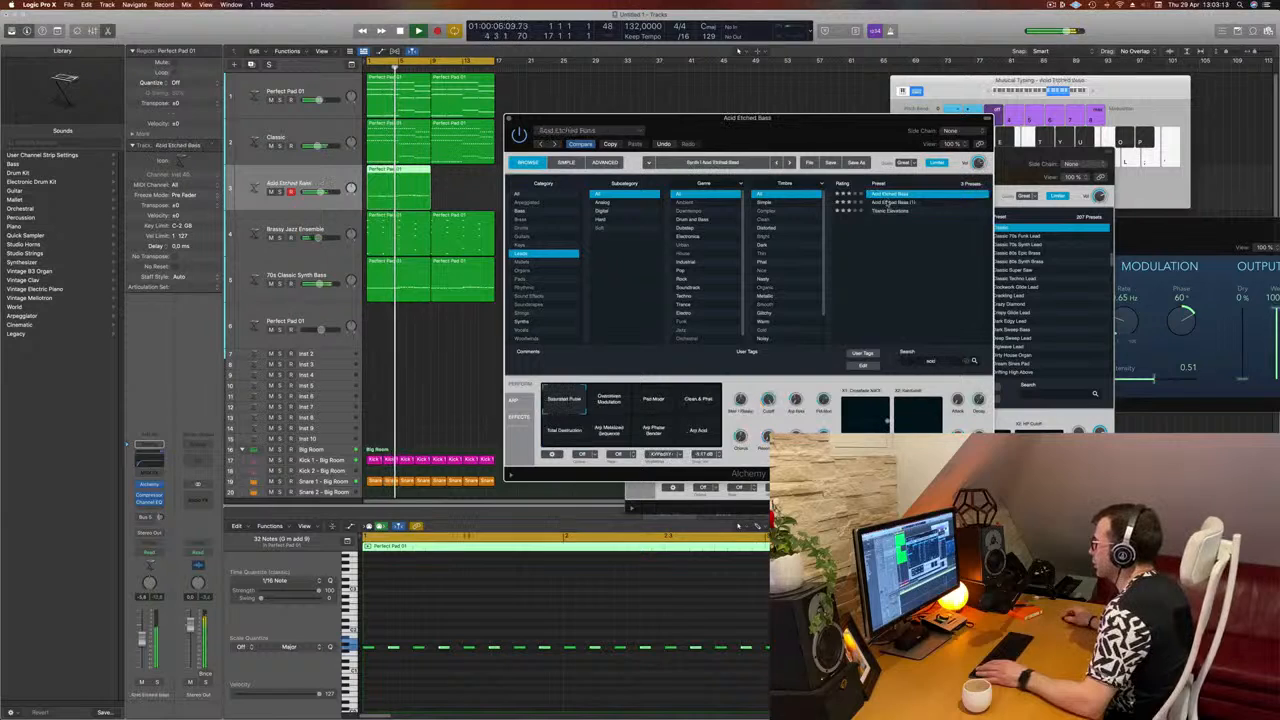
click(885, 211)
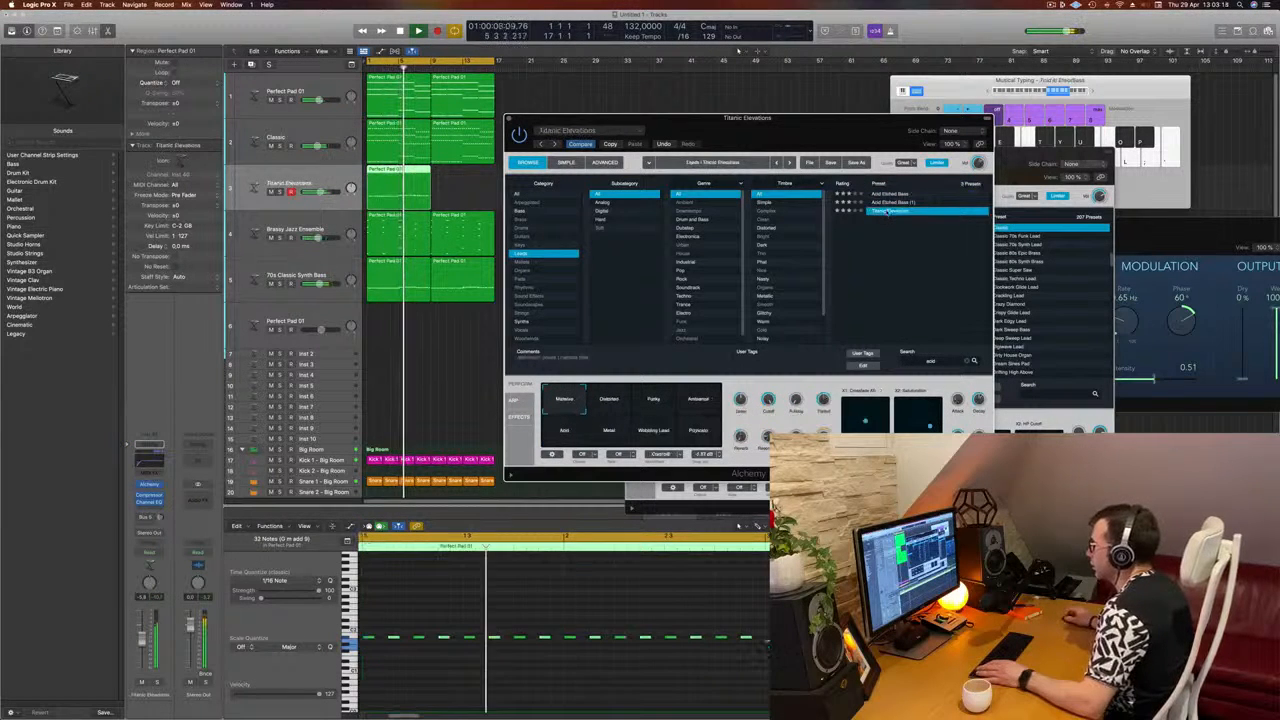
click(612, 400)
click(650, 402)
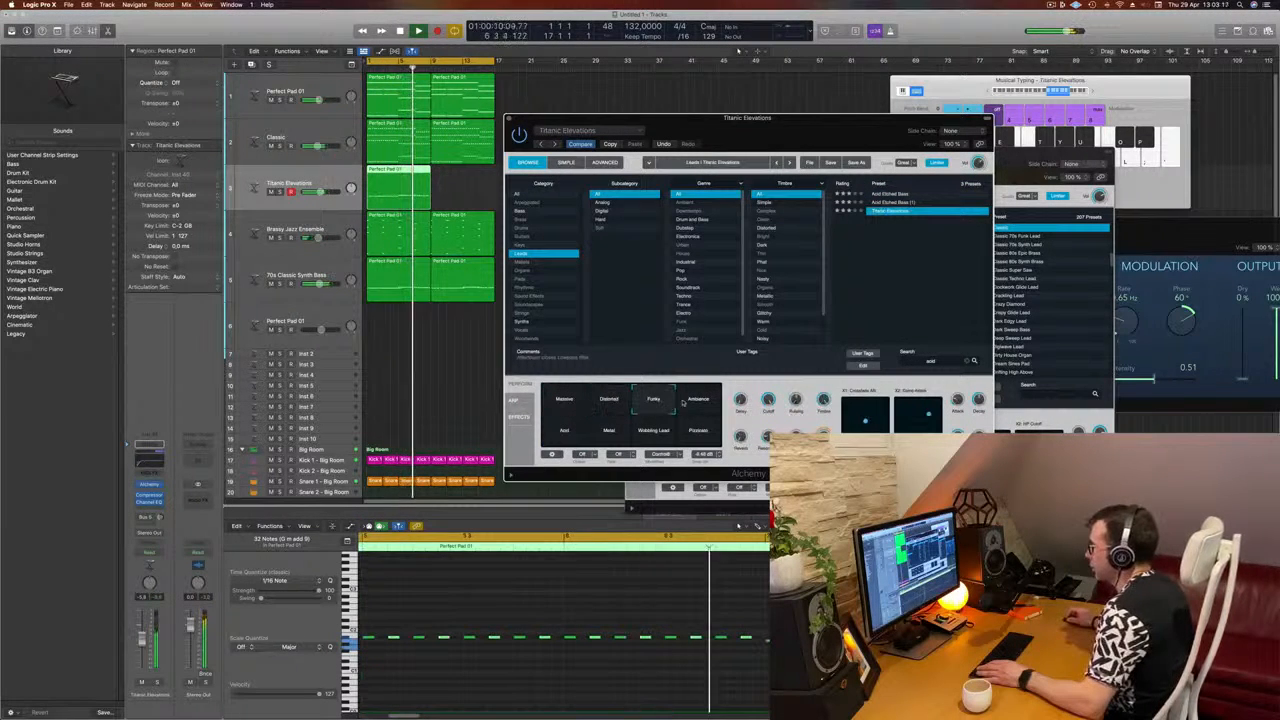
click(684, 403)
Step: Reload Acid Etched Bass, audition its performance snapshots including Pad Mode and Arp Acid, and stop playback
click(874, 194)
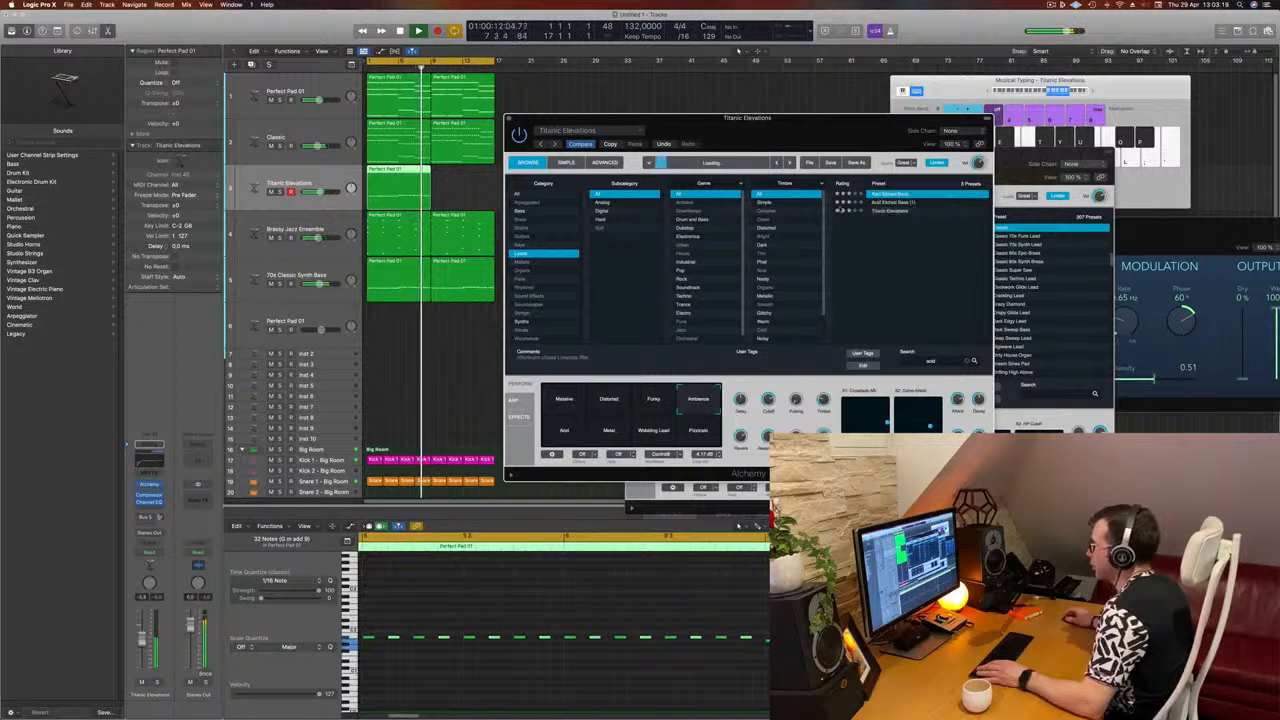
click(618, 407)
click(655, 403)
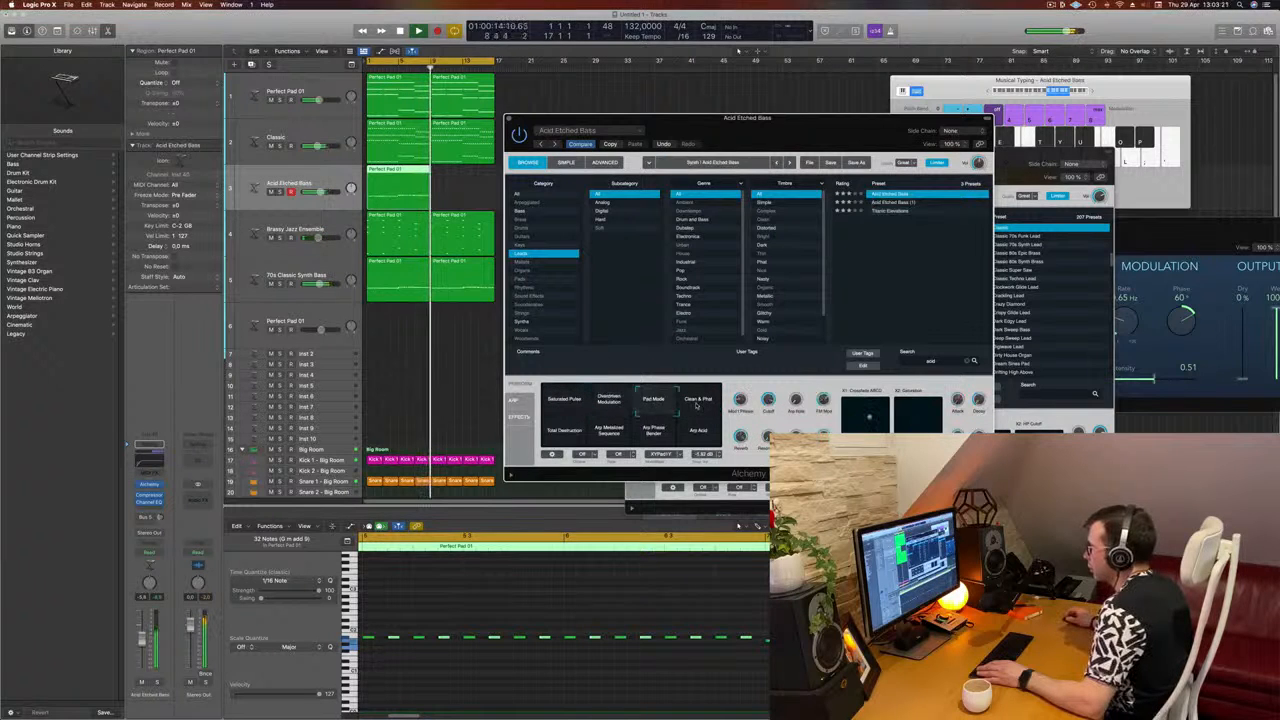
click(698, 402)
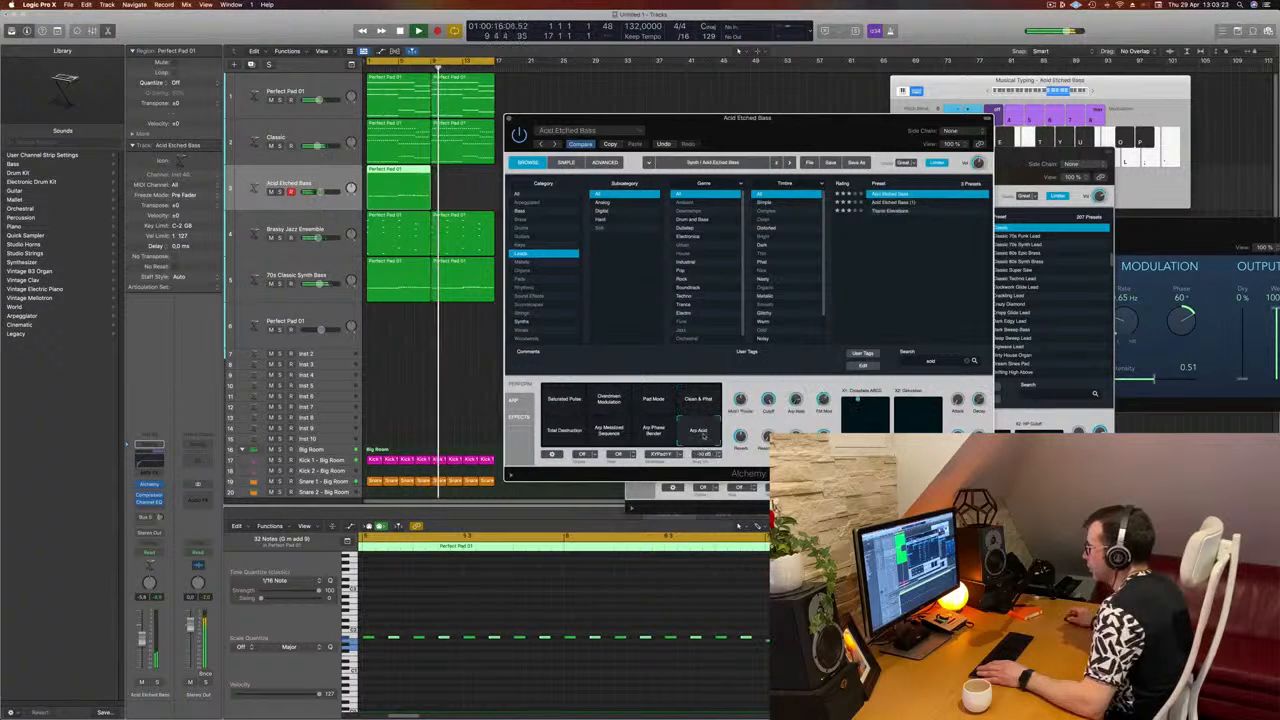
key(space)
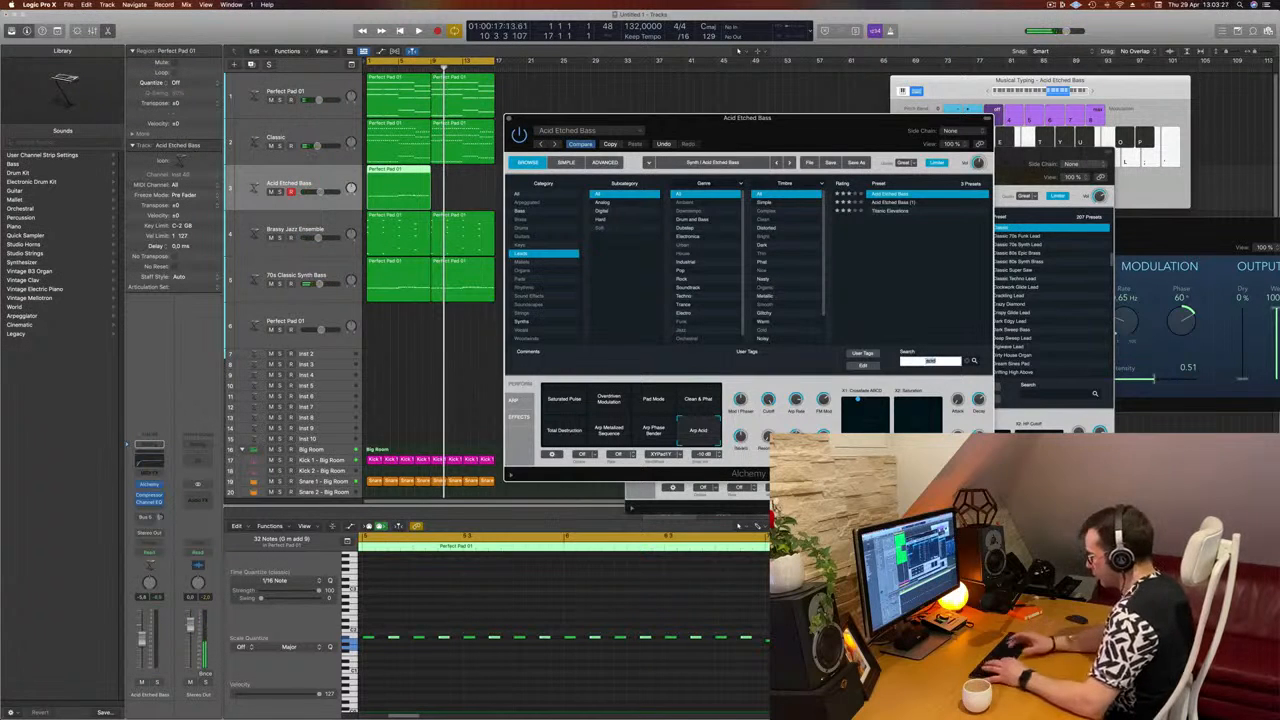
Step: Search the lead presets for "classic", browse the list, load 80s Synth Pop Lead and start playback
text(classic)
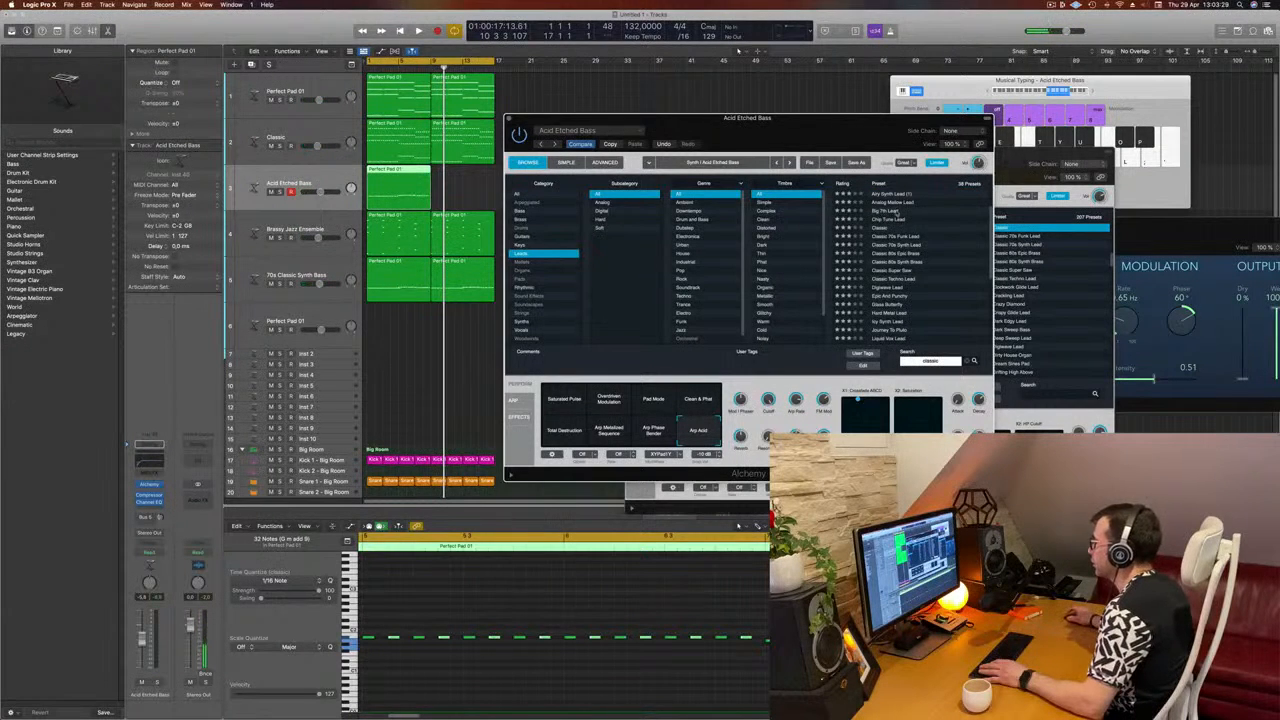
scroll(944, 227, down, 2)
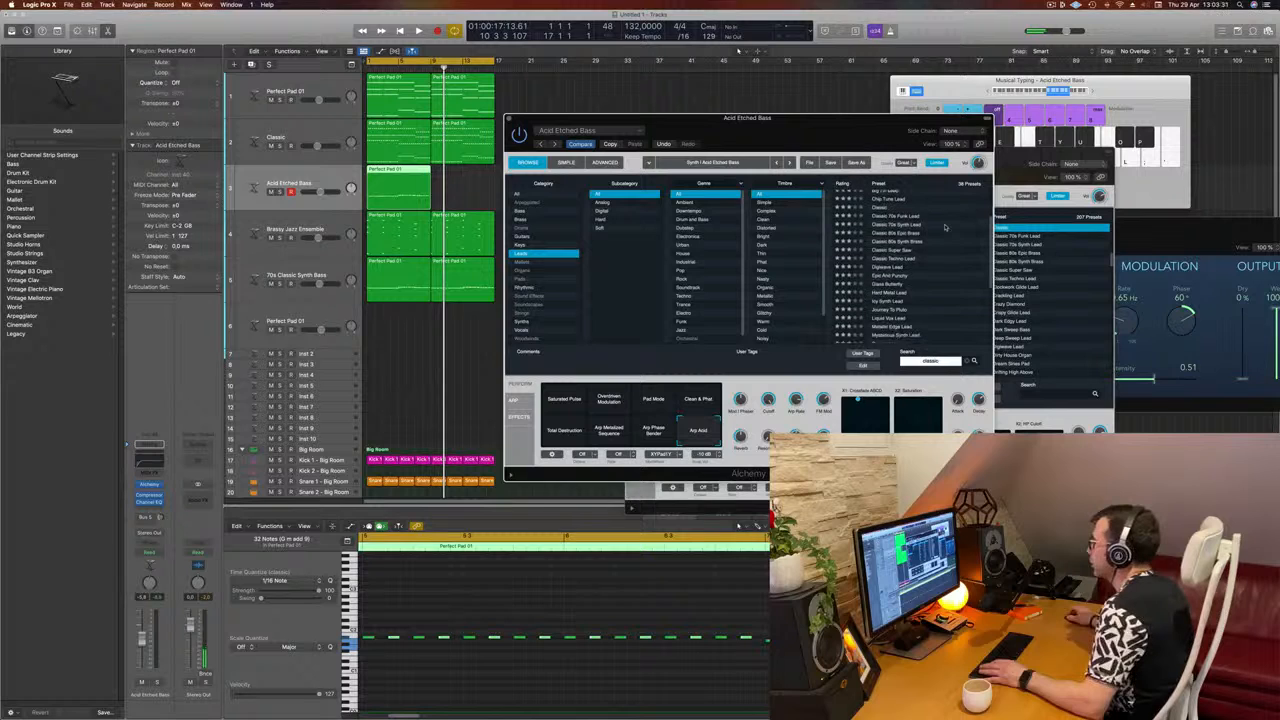
scroll(944, 227, down, 2)
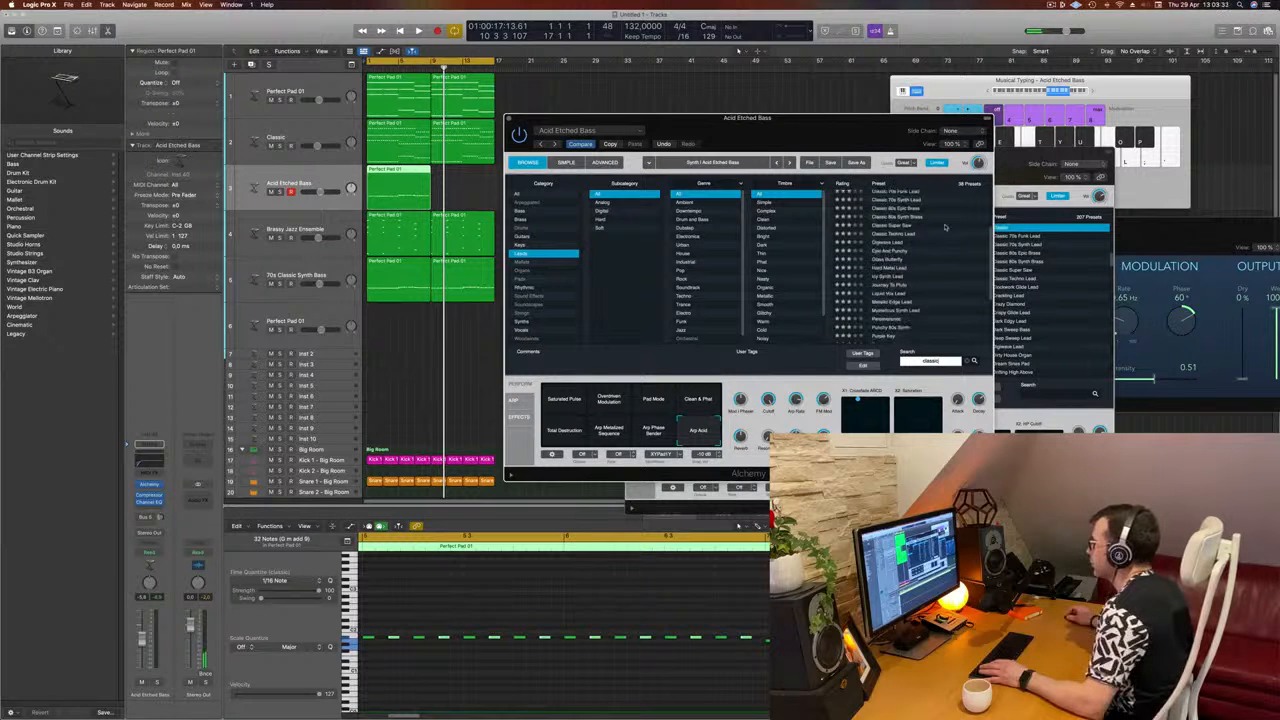
scroll(944, 227, down, 2)
scroll(944, 227, down, 3)
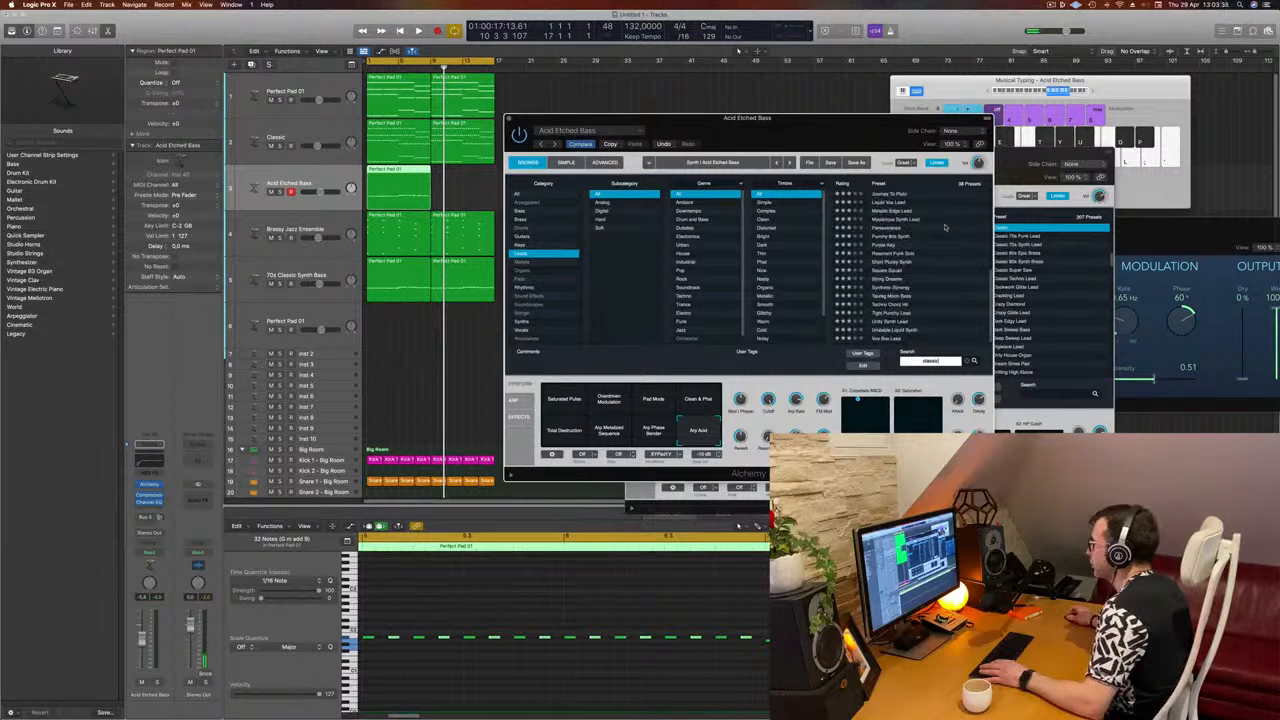
scroll(944, 227, up, 10)
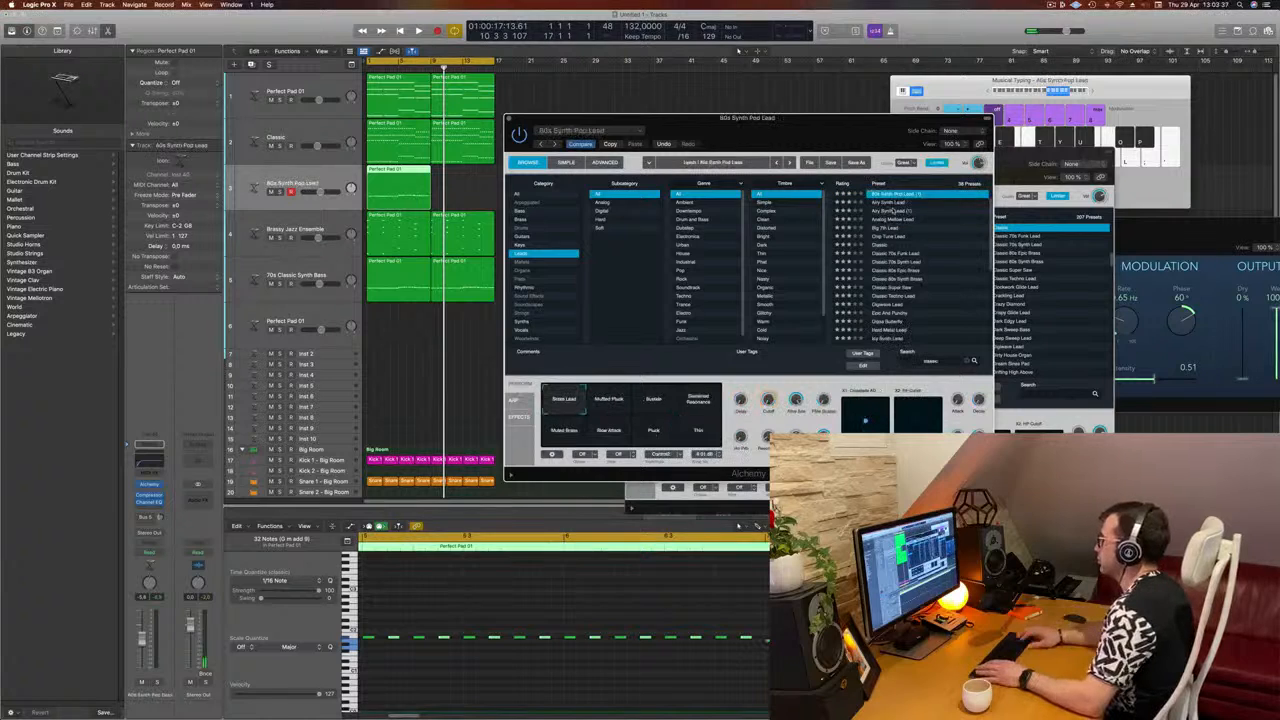
key(space)
Step: Audition the lead presets from Airy Synth Lead through Analog Mellow Lead and Big 7th Lead to Chip Tune Lead against the mix
click(893, 211)
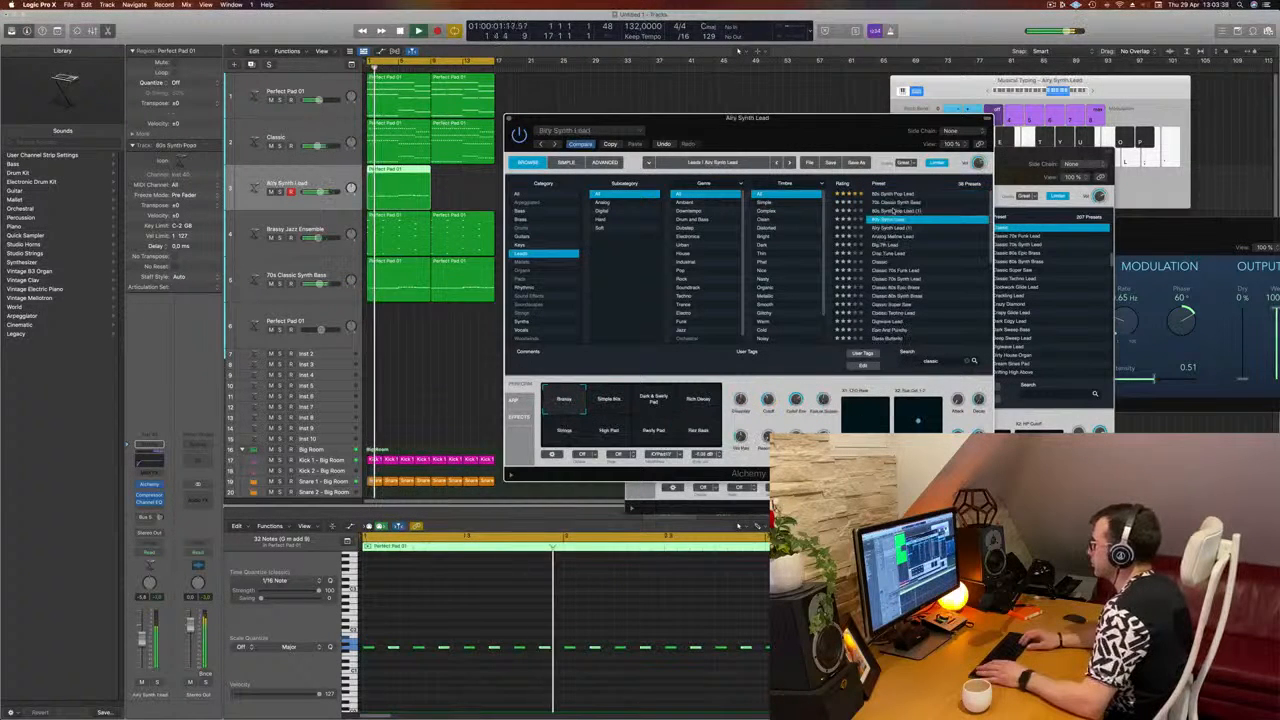
key(Down)
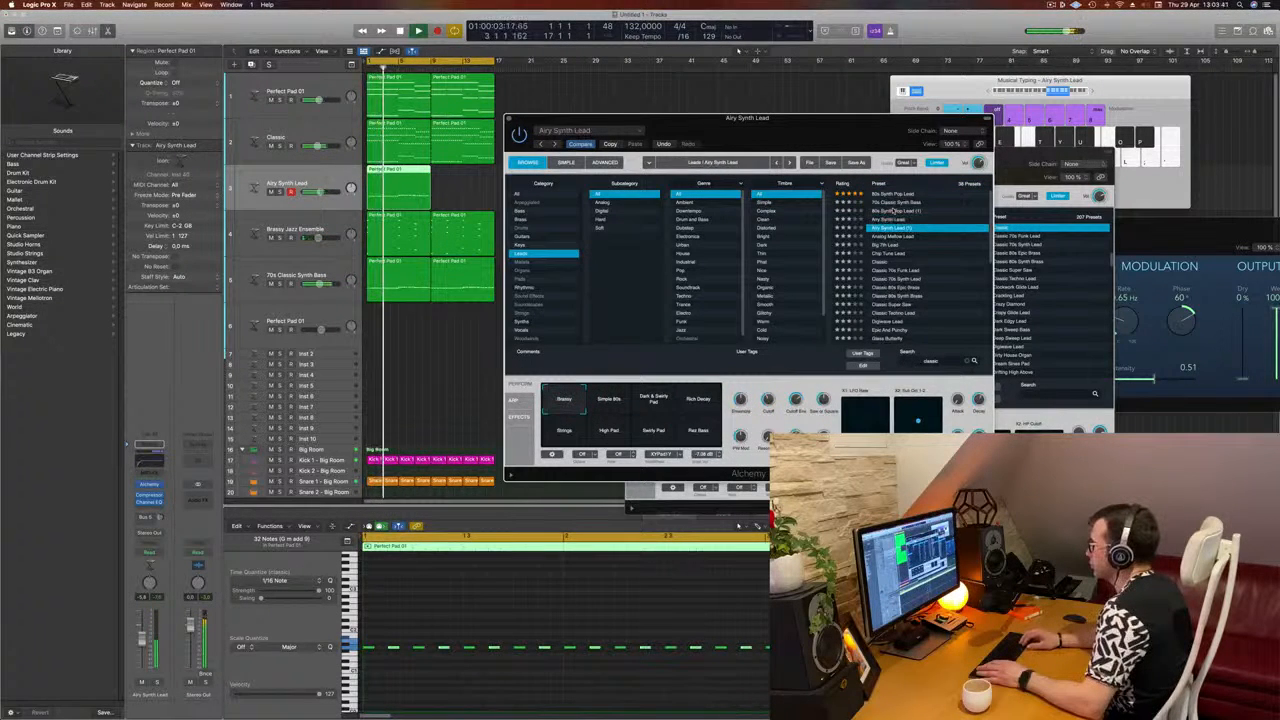
key(Down)
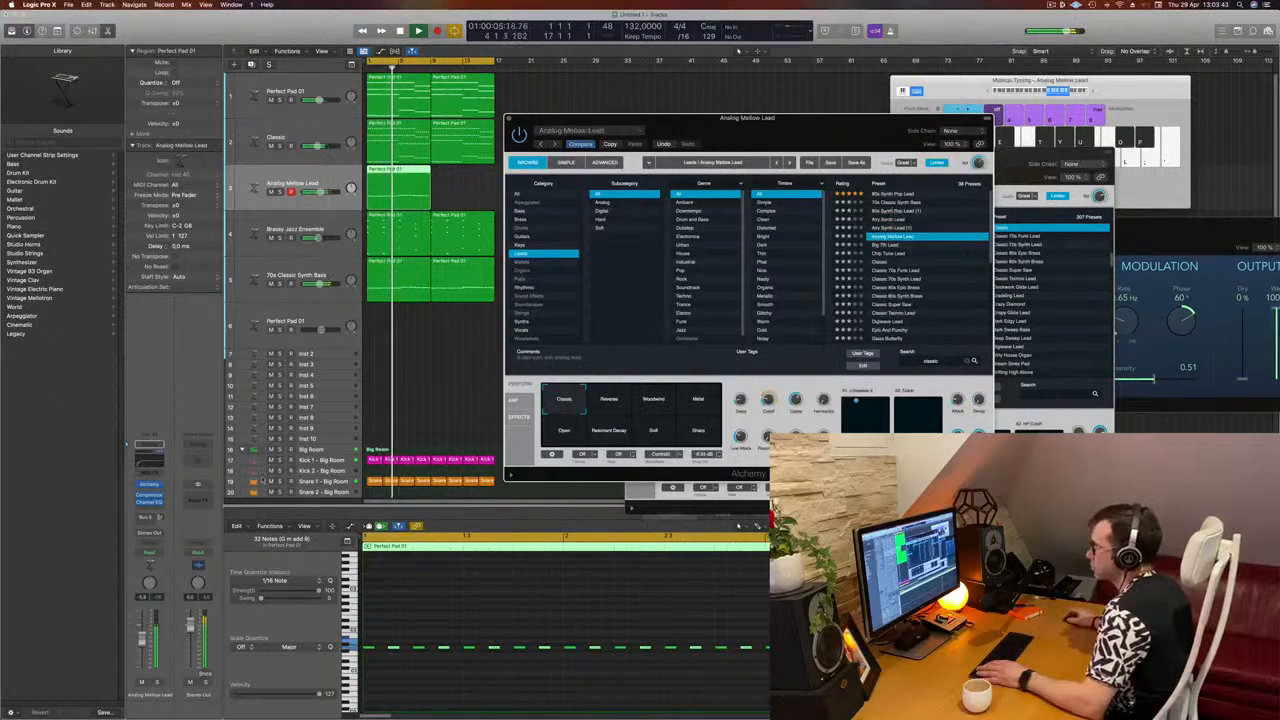
key(Down)
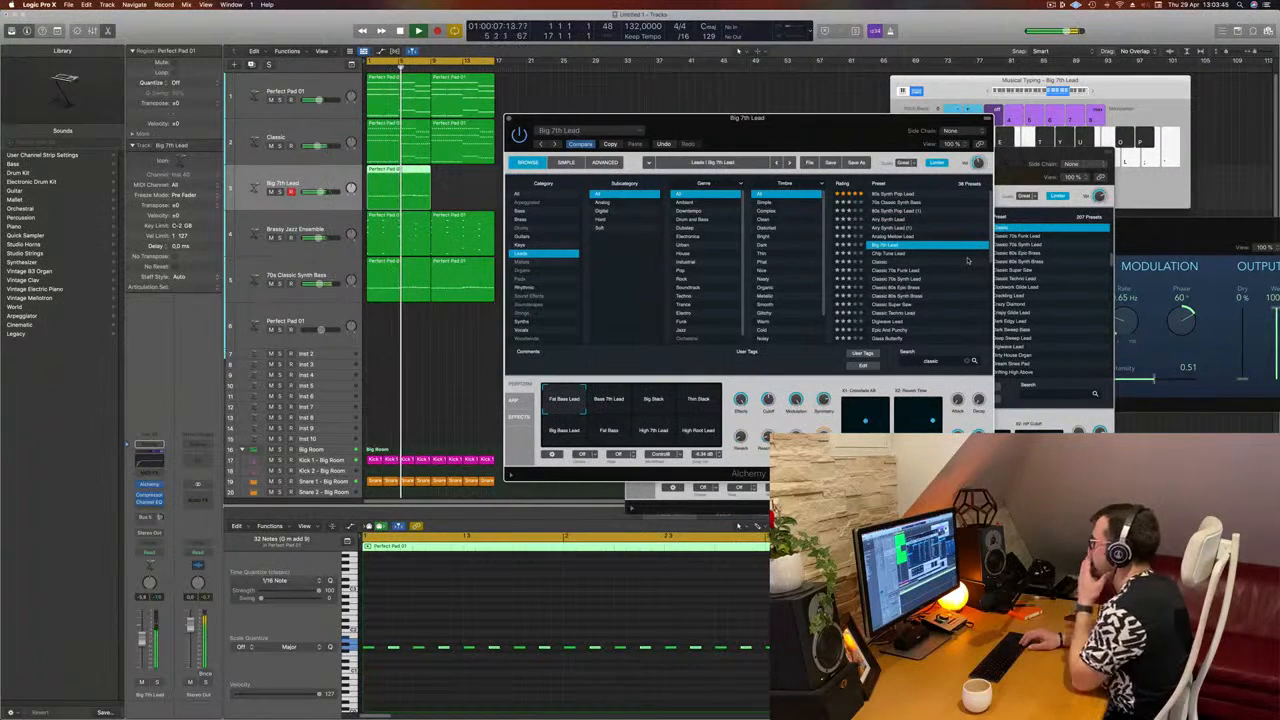
key(Down)
key(Down)
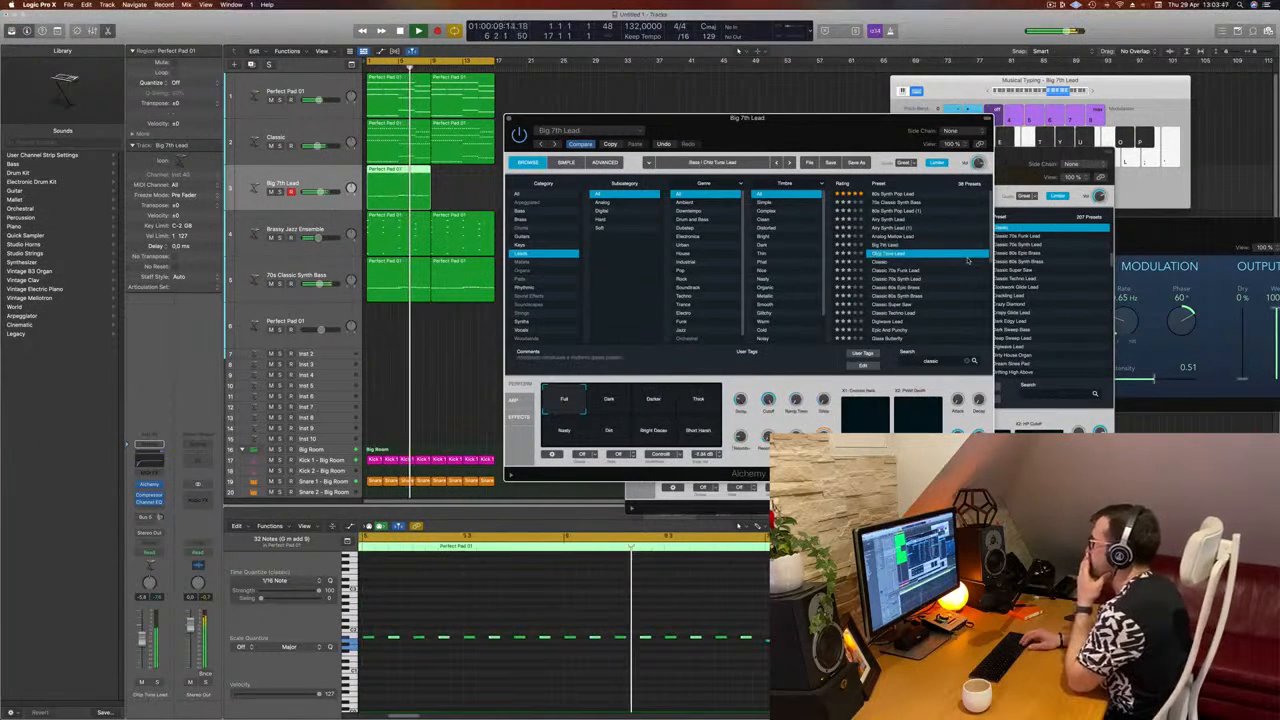
Step: Audition the Classic lead presets against the mix, from Classic 70s Funk Lead through to Classic Techno Lead
key(Down)
key(Down)
key(Down)
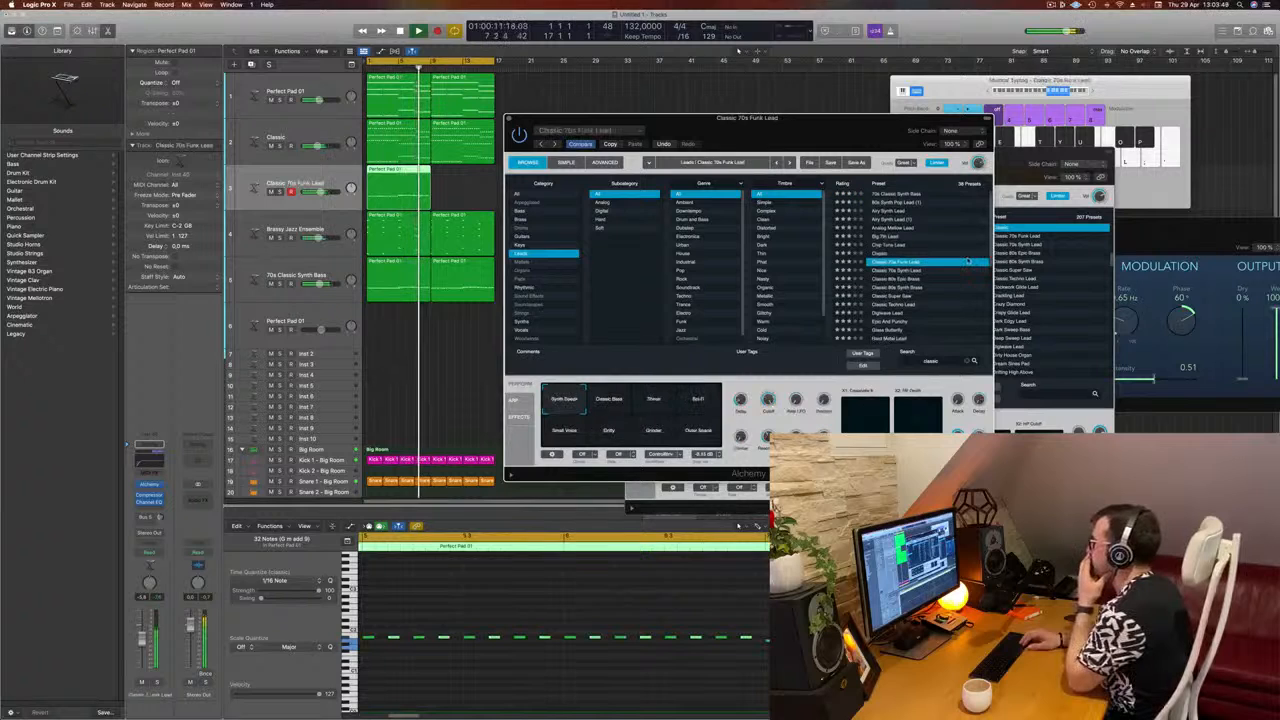
key(Down)
key(Down)
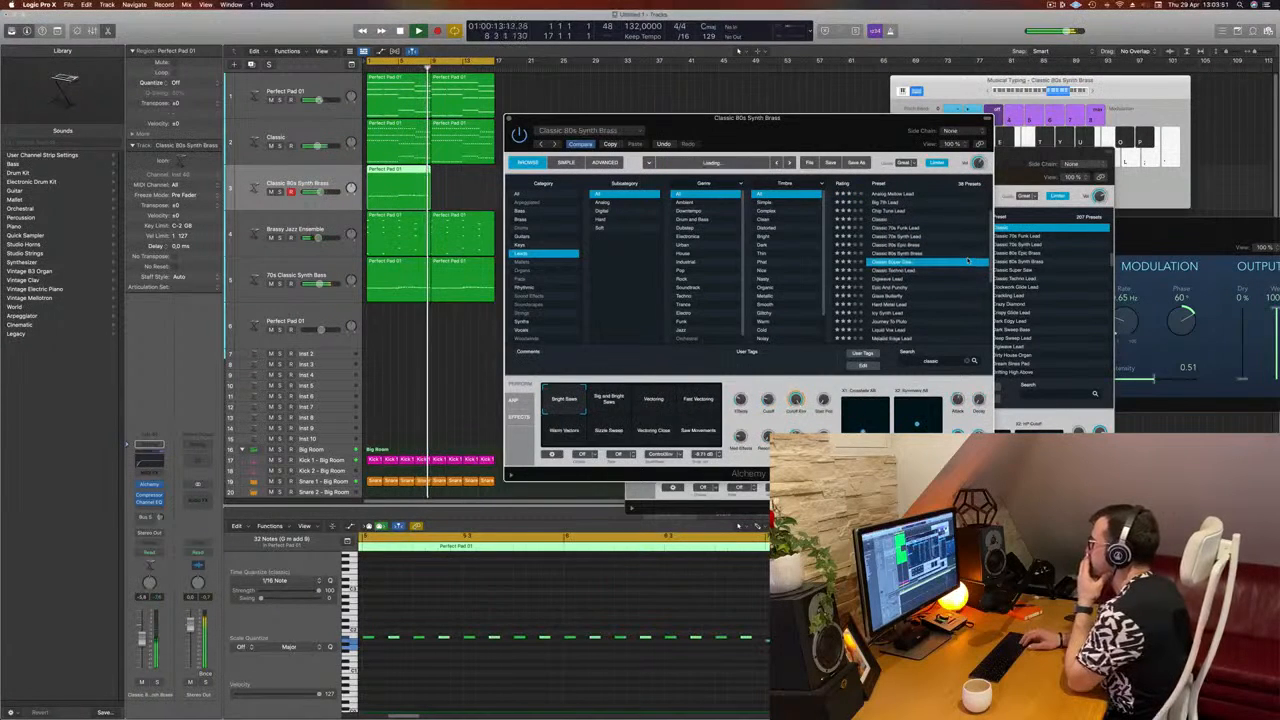
key(Down)
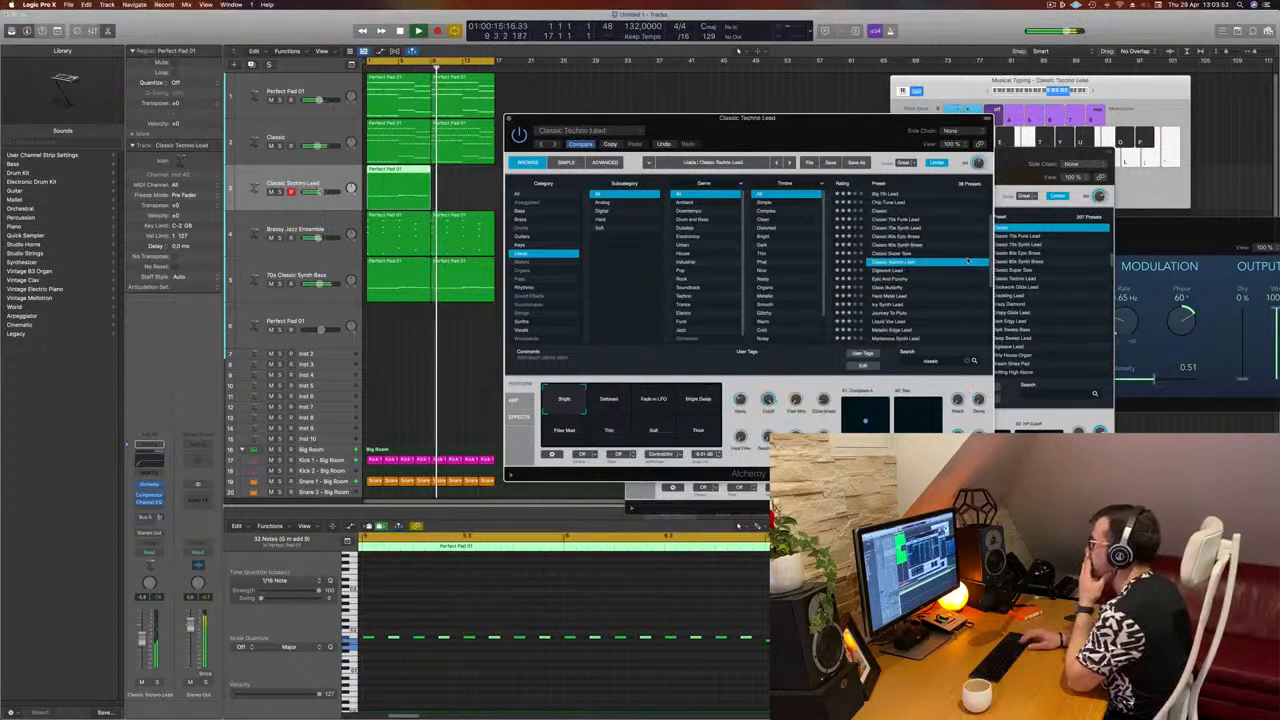
Step: Continue auditioning lead presets through Icy Synth Lead and Liquid Vox Lead, and load Square Squad
key(Down)
key(Down)
key(Down)
key(Down)
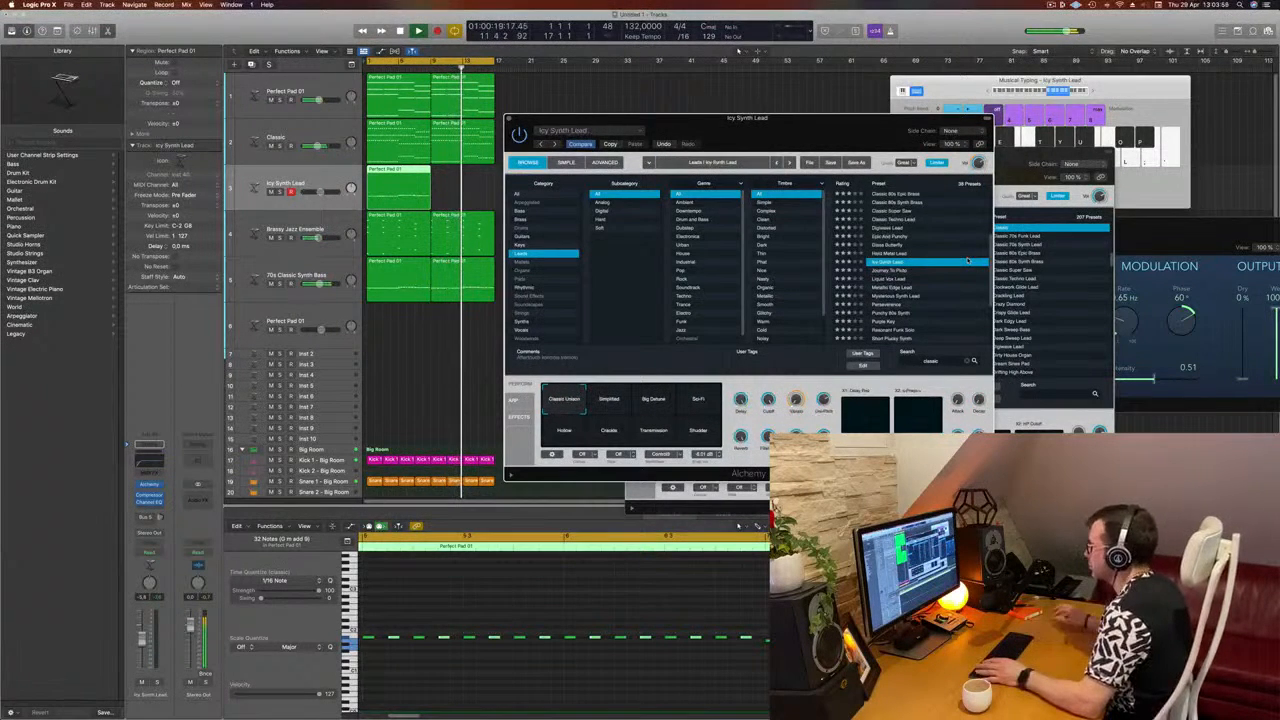
key(Down)
key(Down)
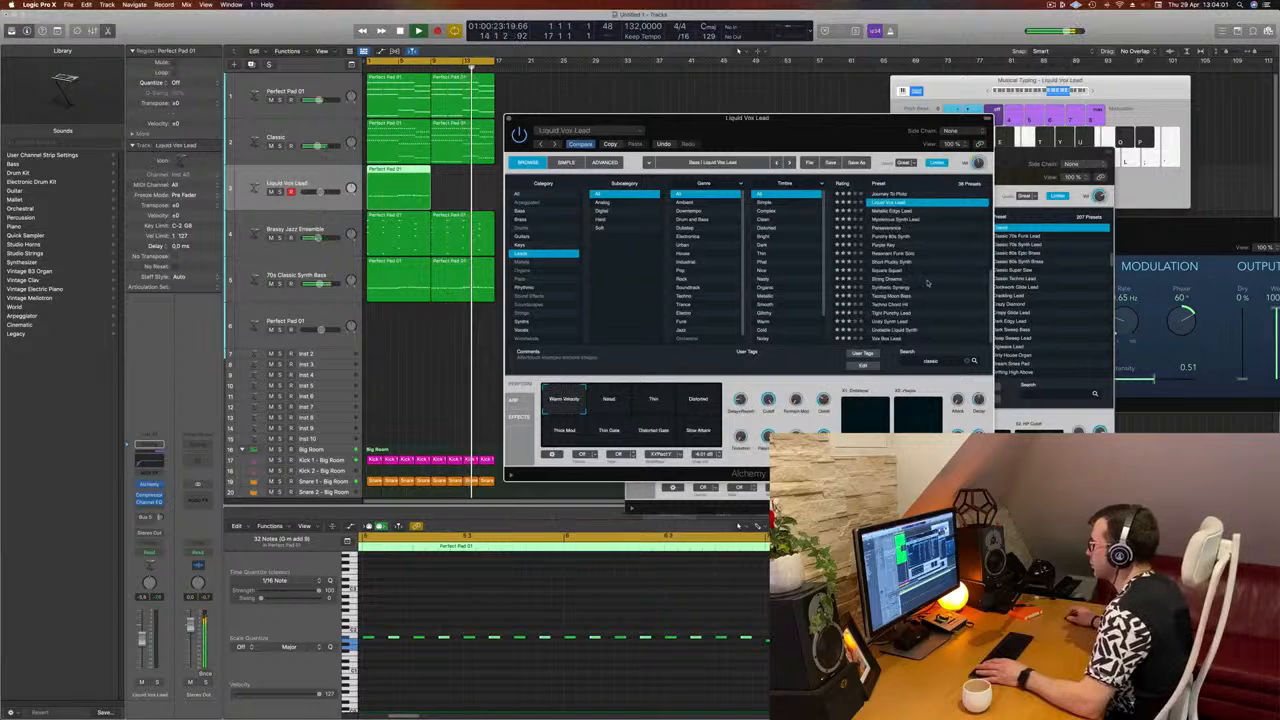
click(903, 271)
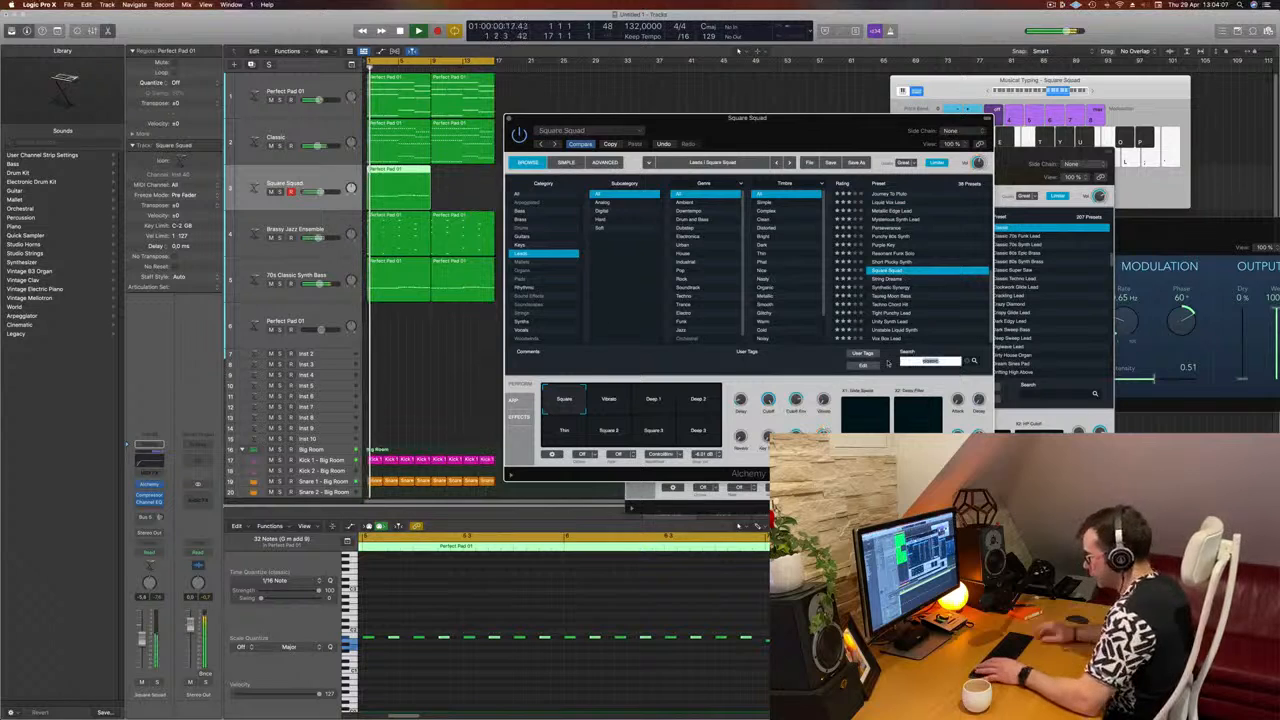
Step: Search the lead presets for "303" and for "tb", clearing the search text after each
text(303)
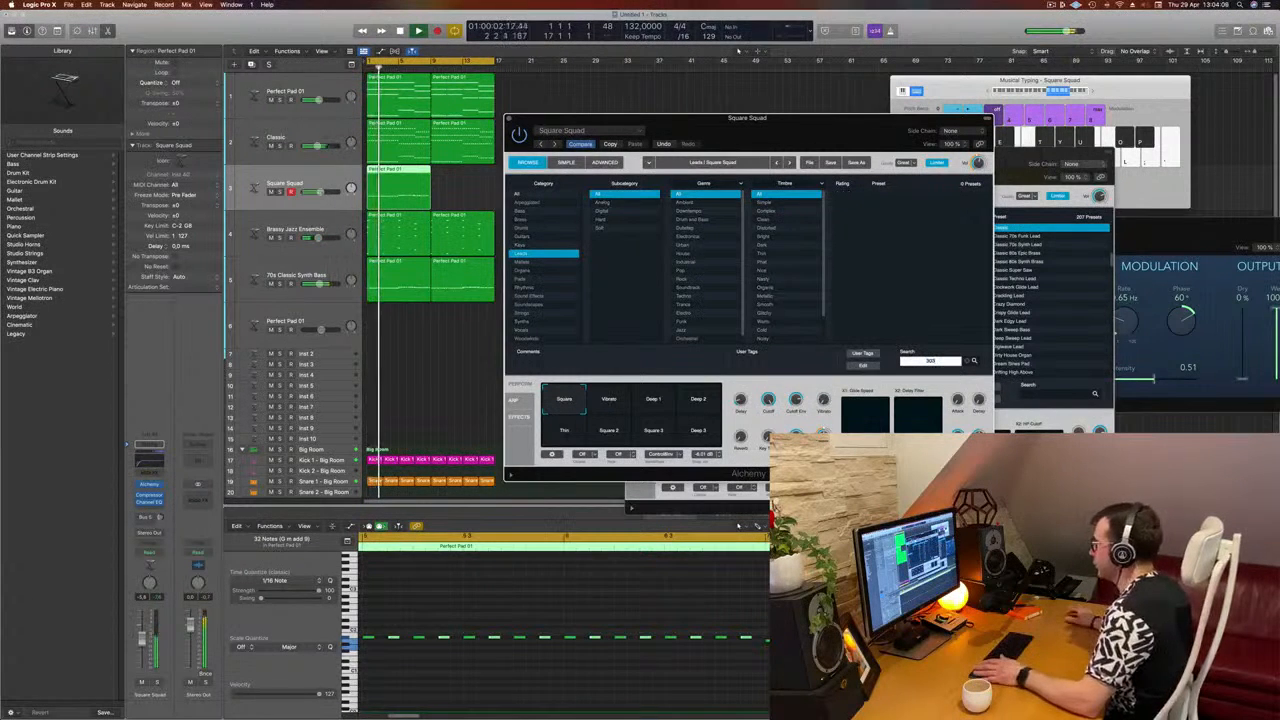
key(BackSpace)
key(BackSpace)
key(BackSpace)
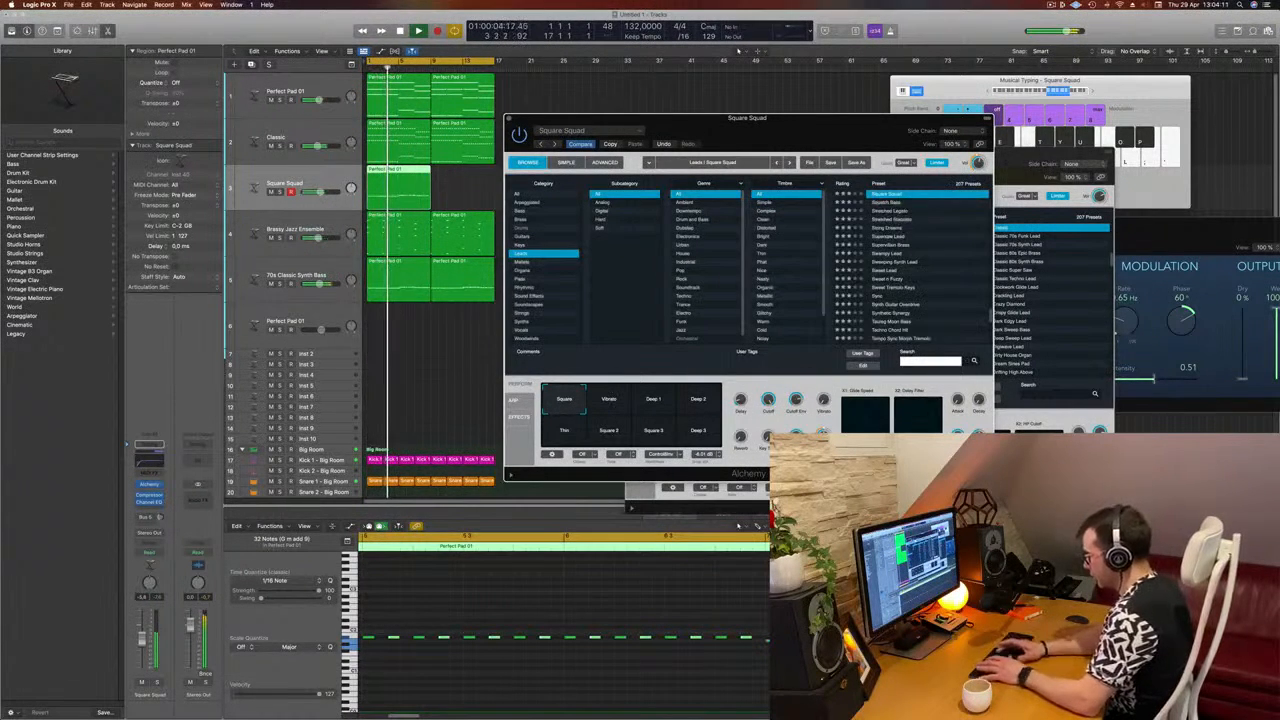
text(tb)
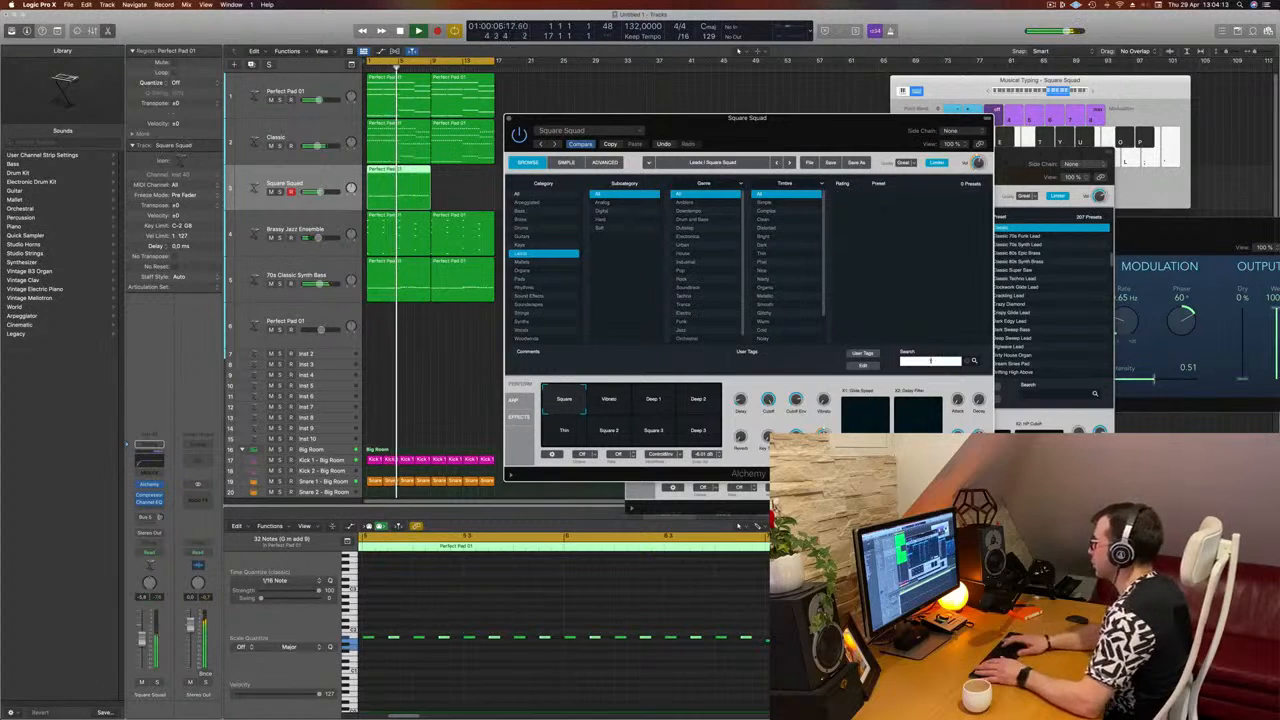
key(BackSpace)
key(BackSpace)
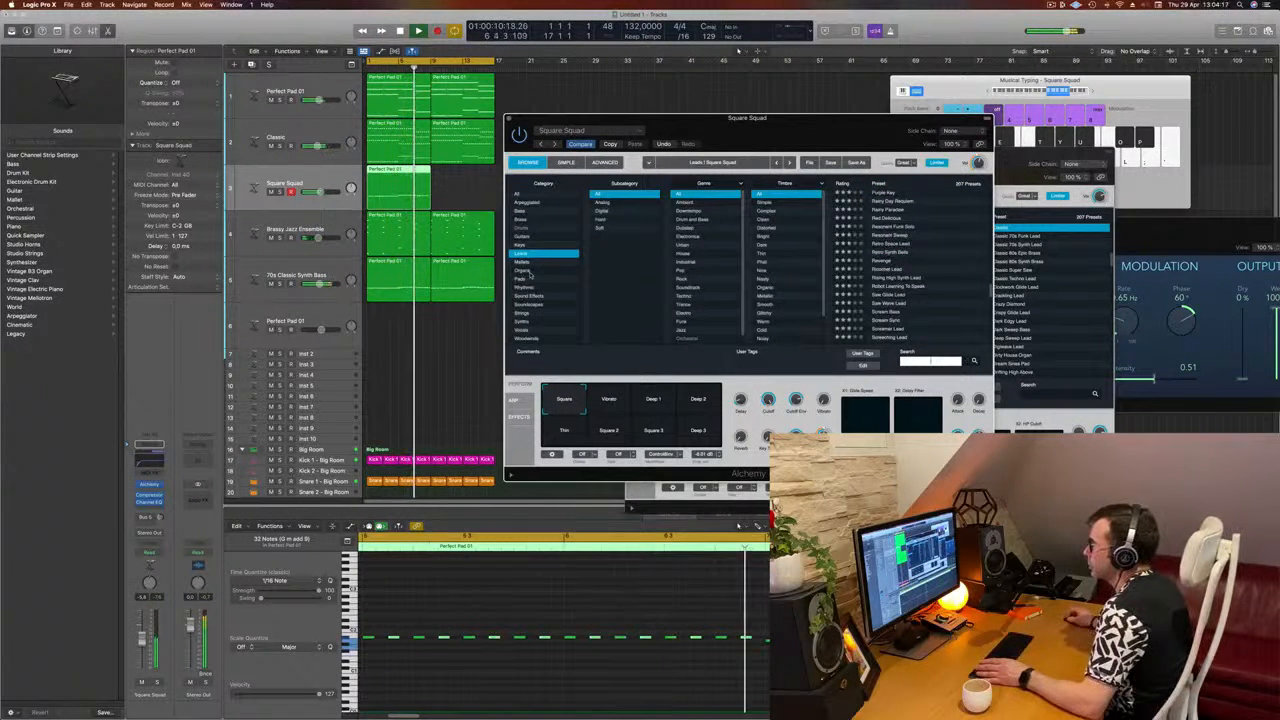
Step: Switch to the Bass preset category, search it for "acid" and load the Classic Acid Patterns preset
click(520, 210)
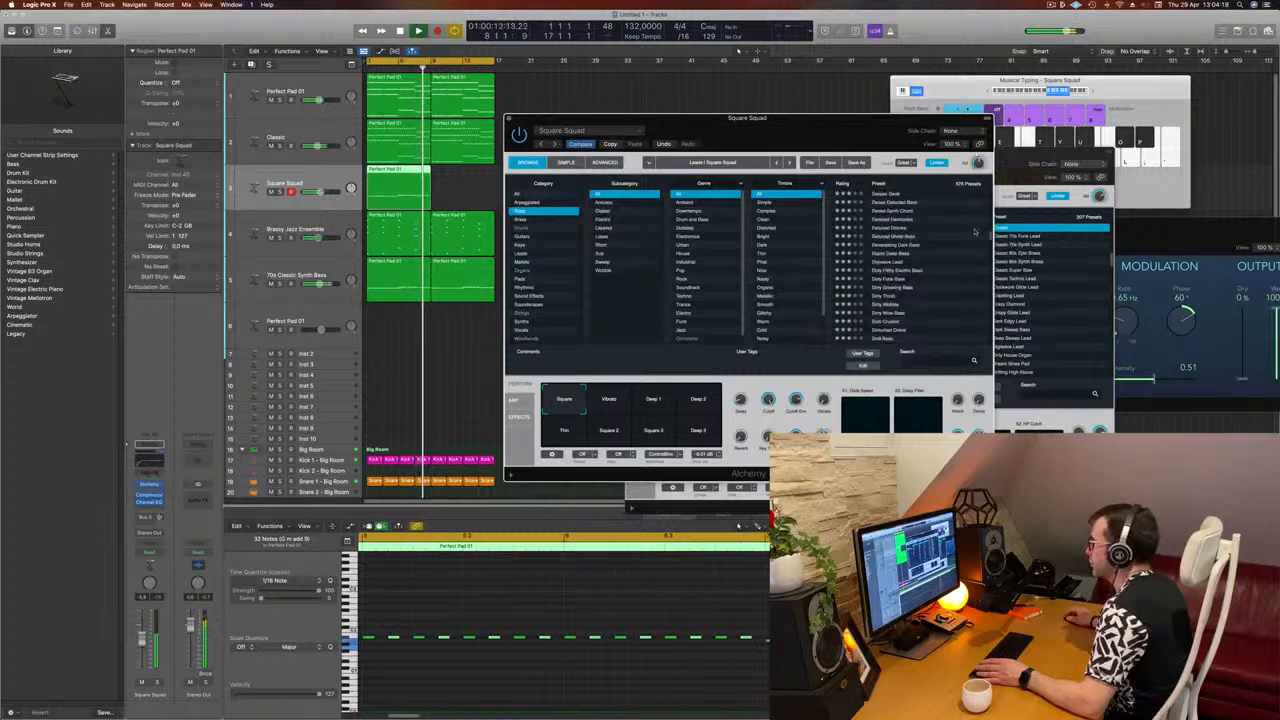
drag(990, 235, 989, 188)
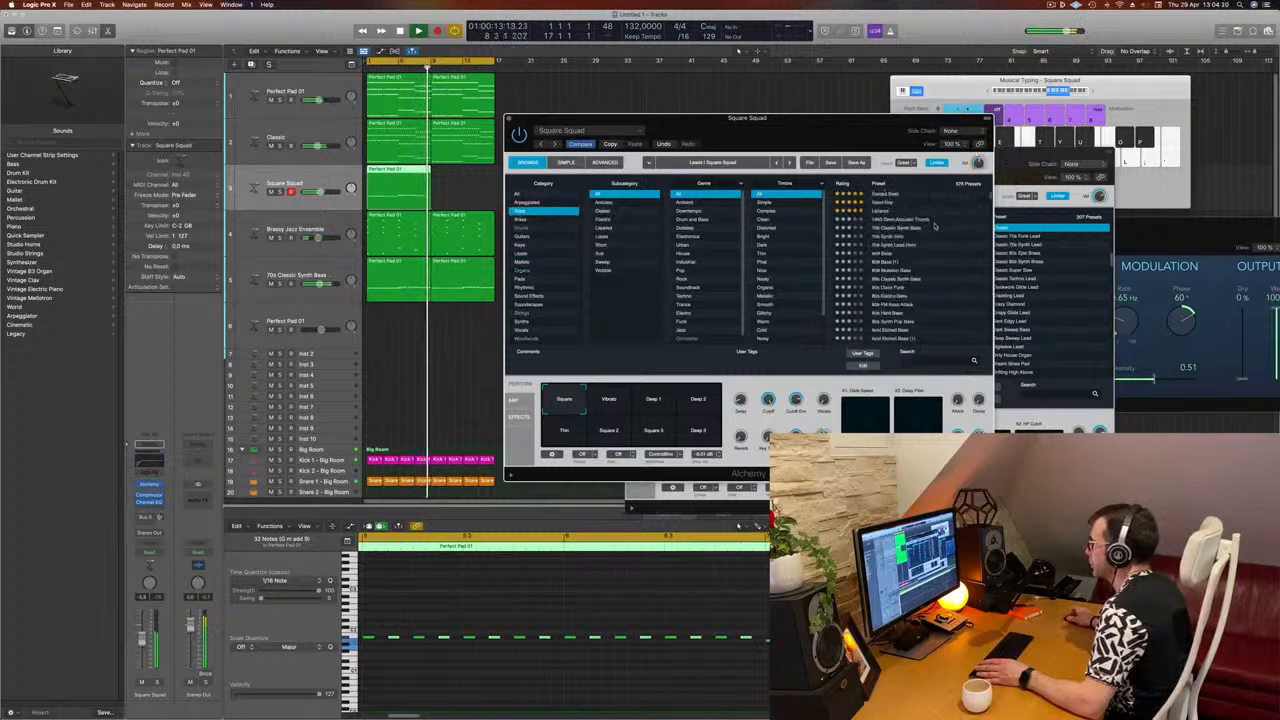
click(924, 360)
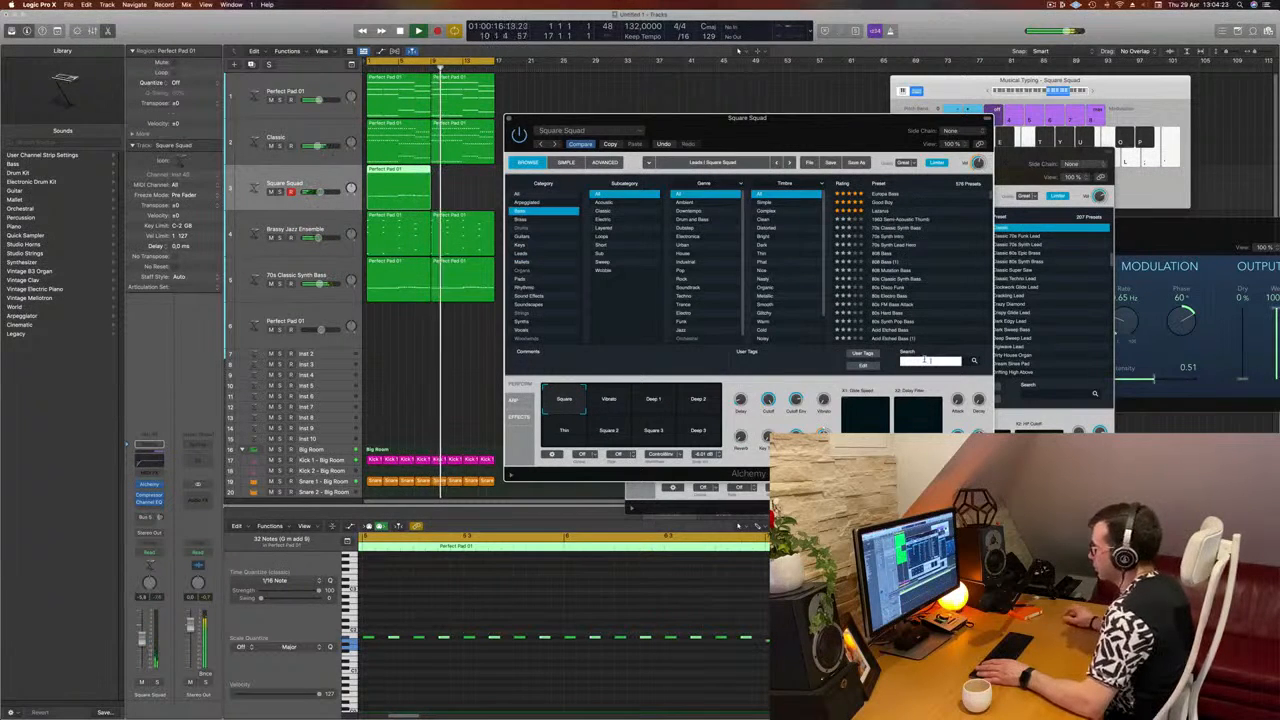
text(acid)
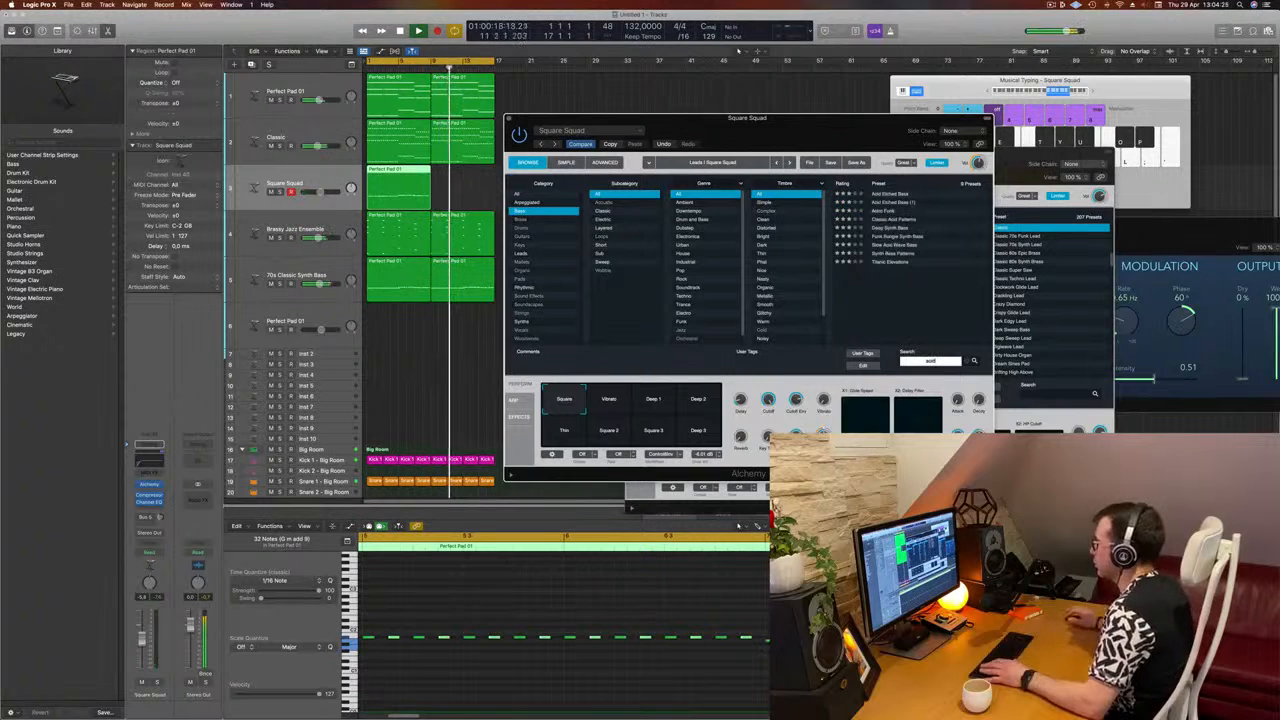
click(885, 219)
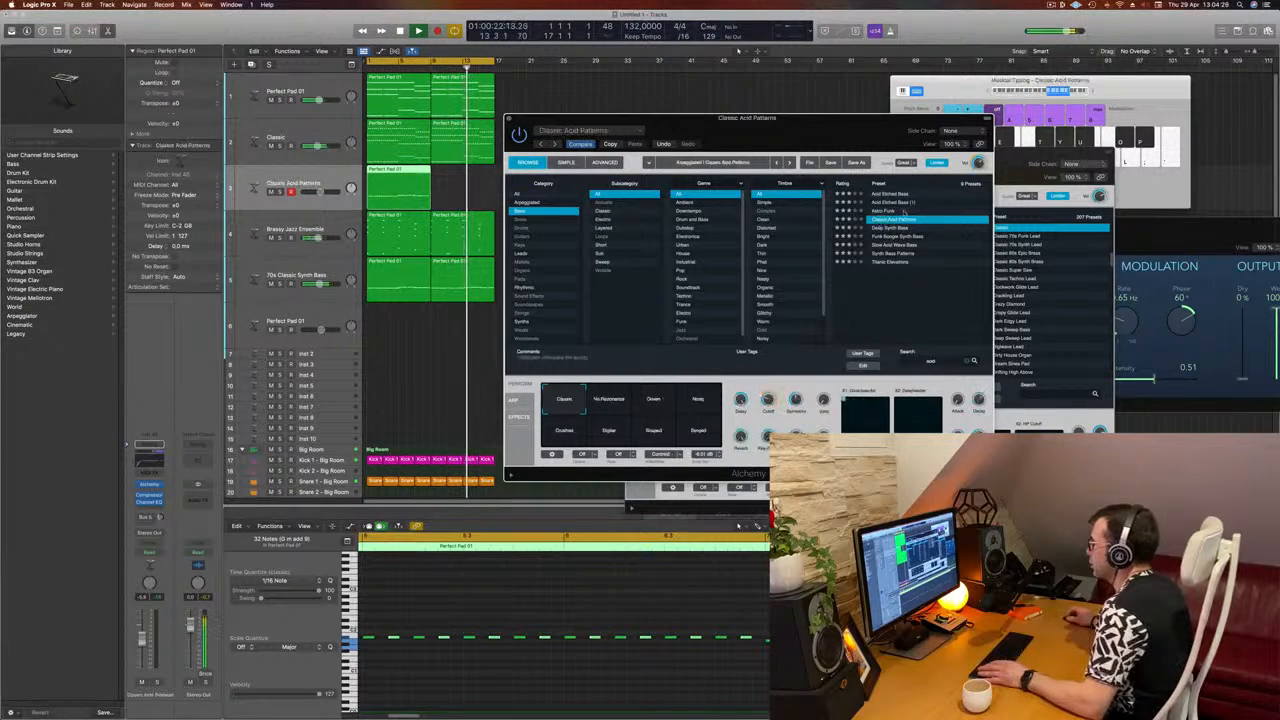
Step: Move the Classic Acid Patterns plug-in window slightly aside and restart playback from the beginning of the project
drag(855, 118, 894, 108)
key(Return)
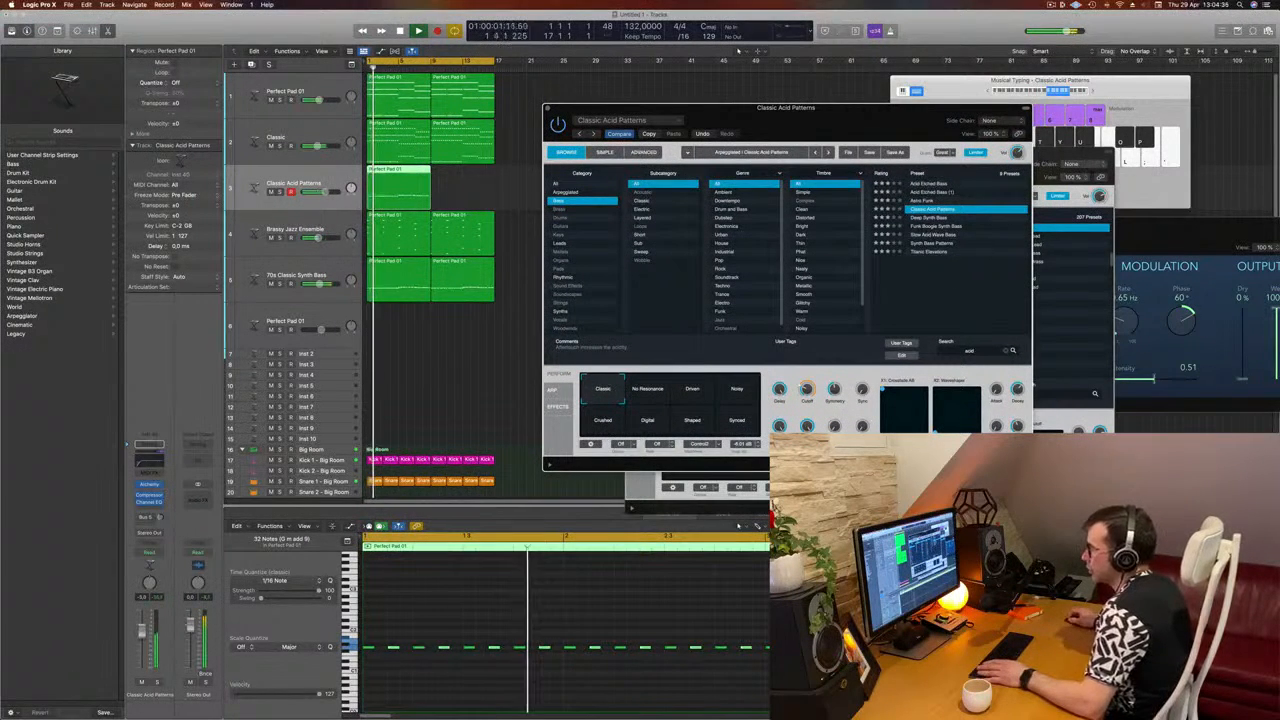
click(406, 391)
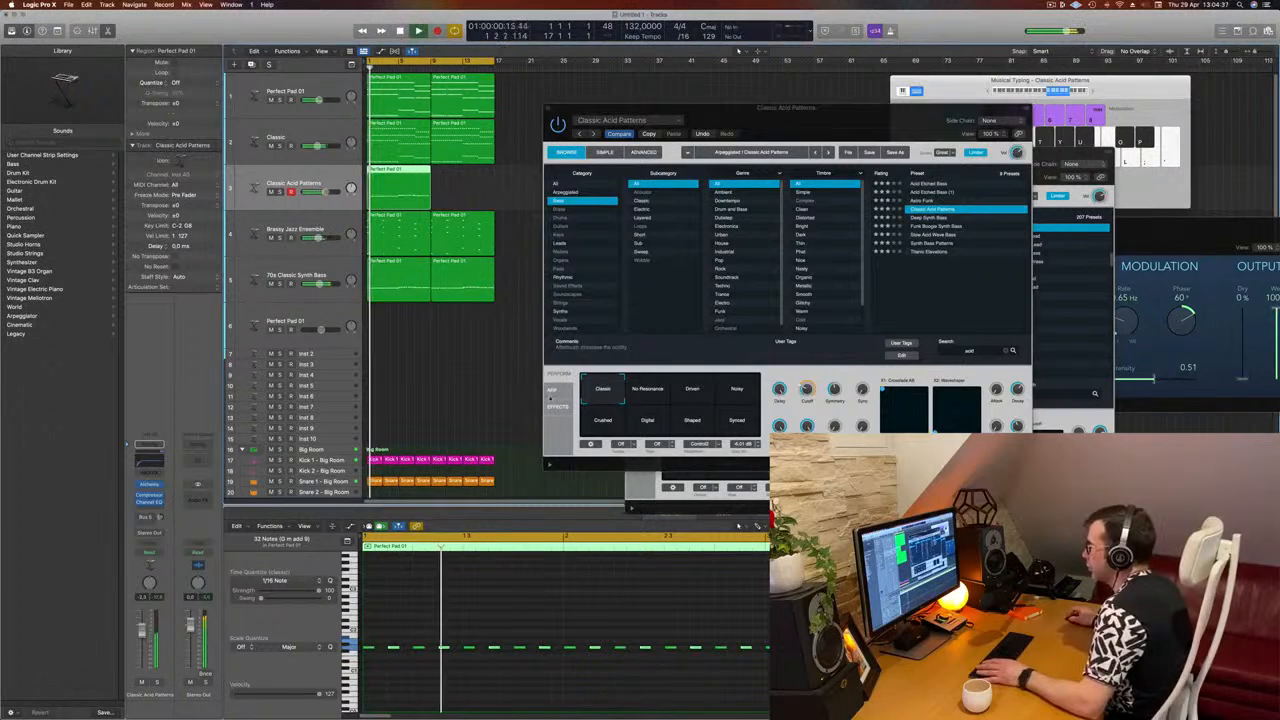
Step: View the arpeggiator settings of Classic Acid Patterns and the Simple and Advanced views, moving the plug-in window slightly aside
click(552, 390)
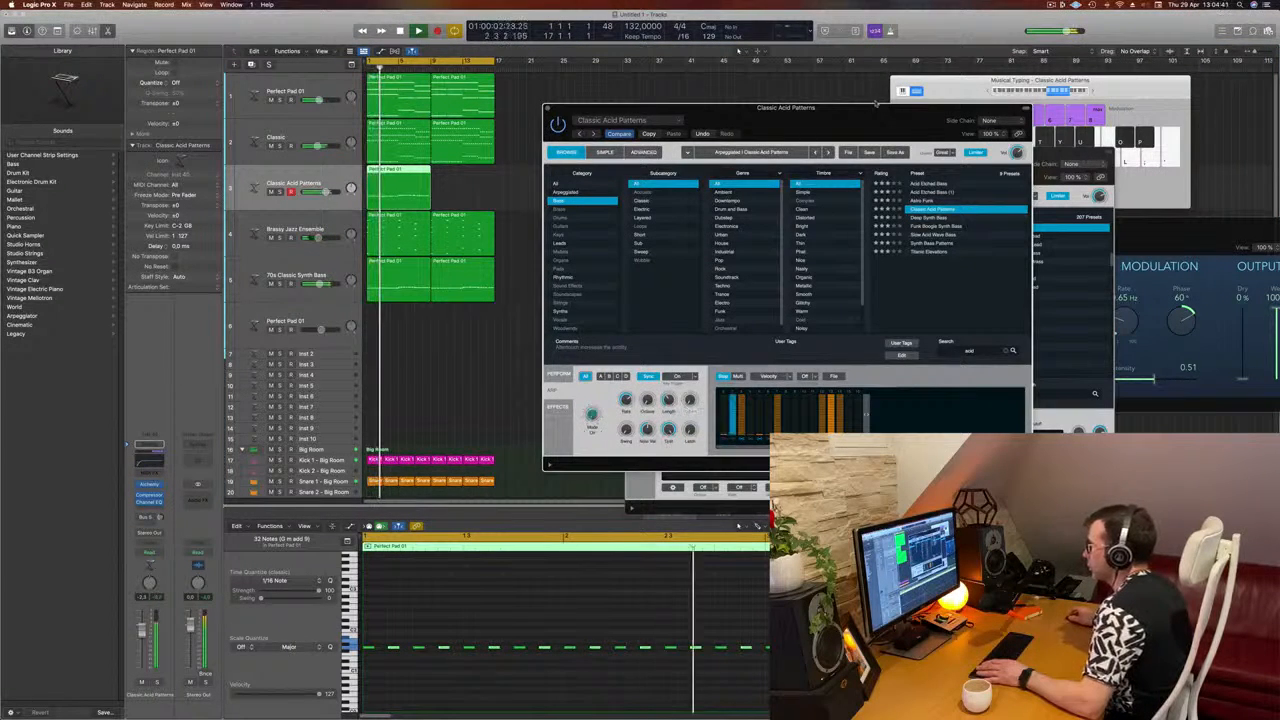
drag(876, 103, 909, 140)
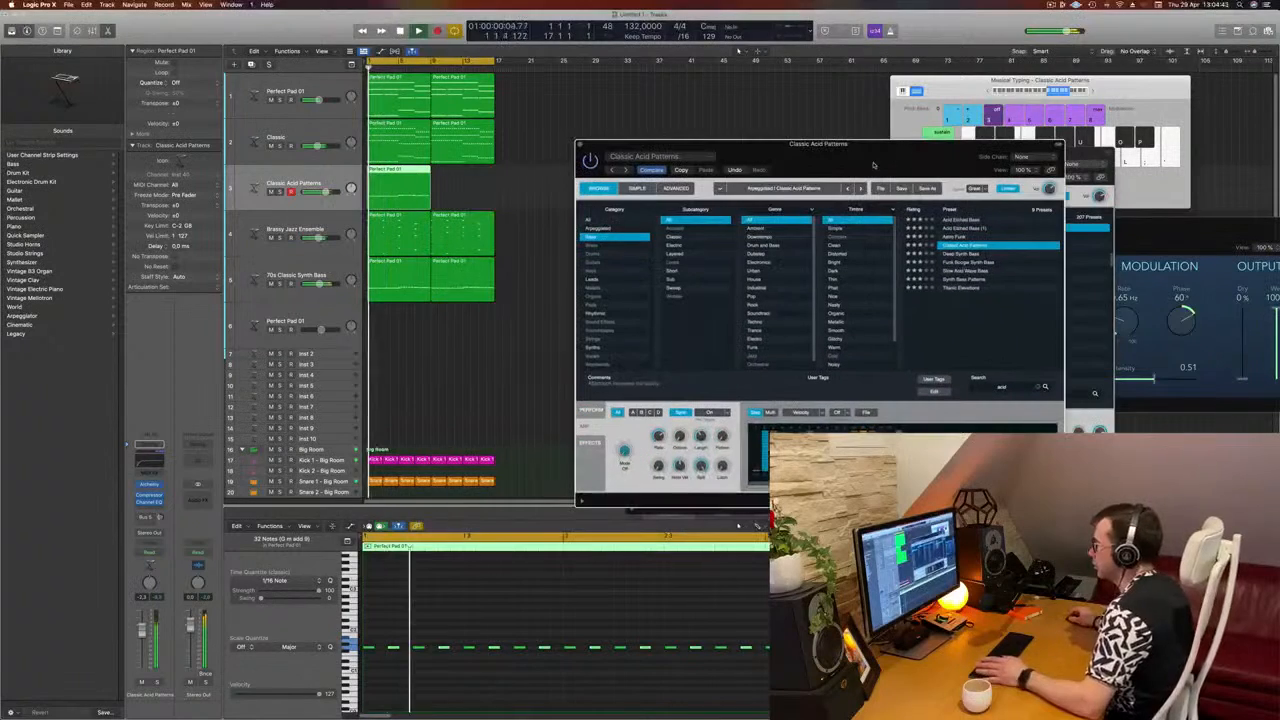
click(637, 189)
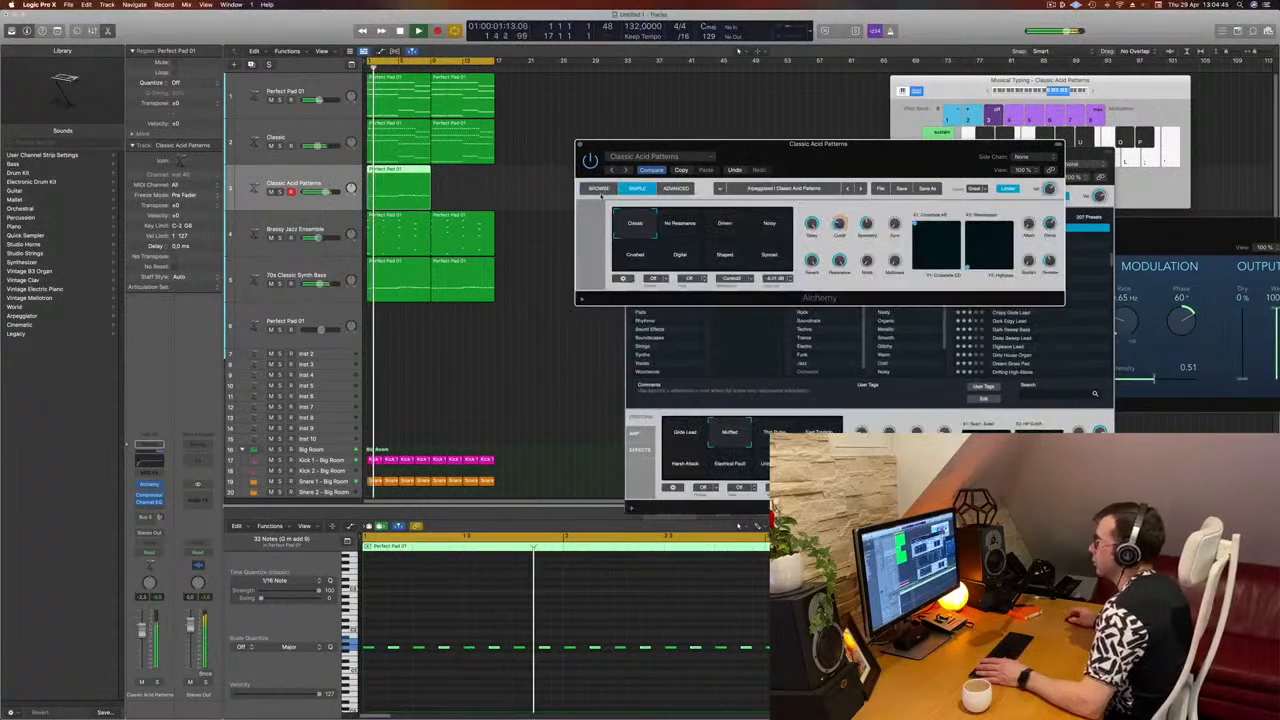
click(676, 189)
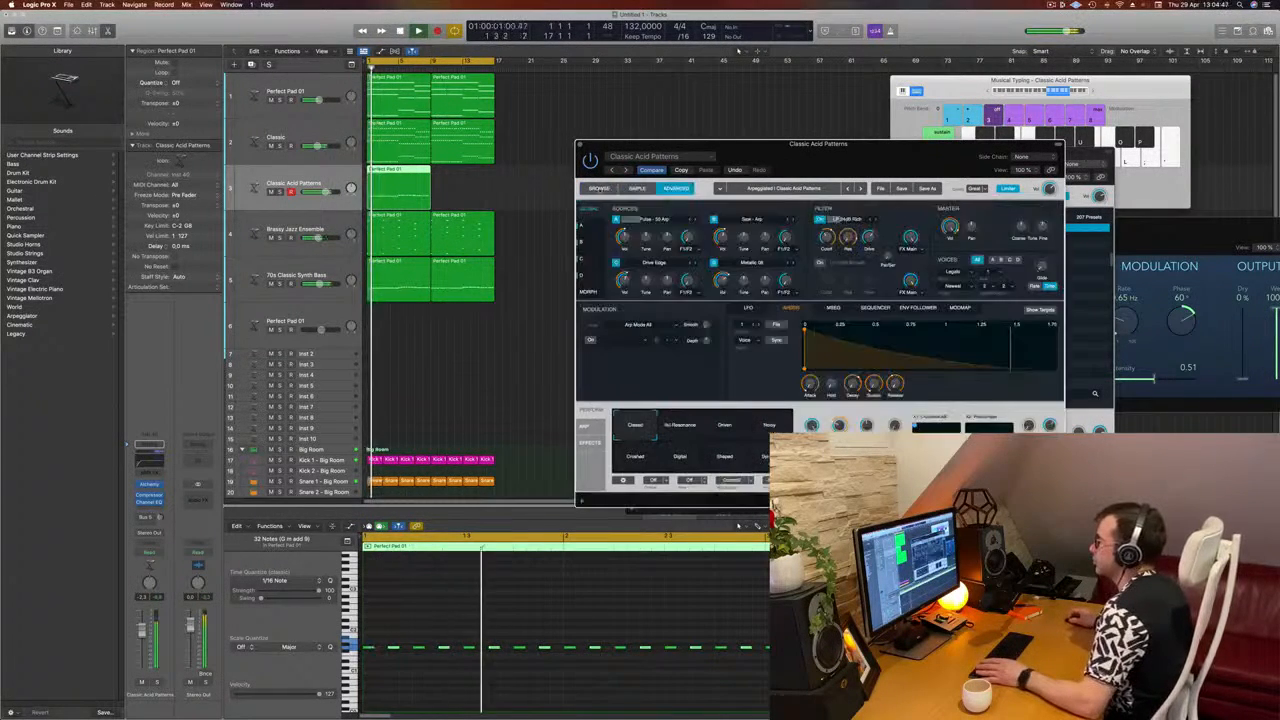
Step: Return to the preset browser and audition the No Resonance snapshot before choosing Driven
click(599, 189)
click(672, 429)
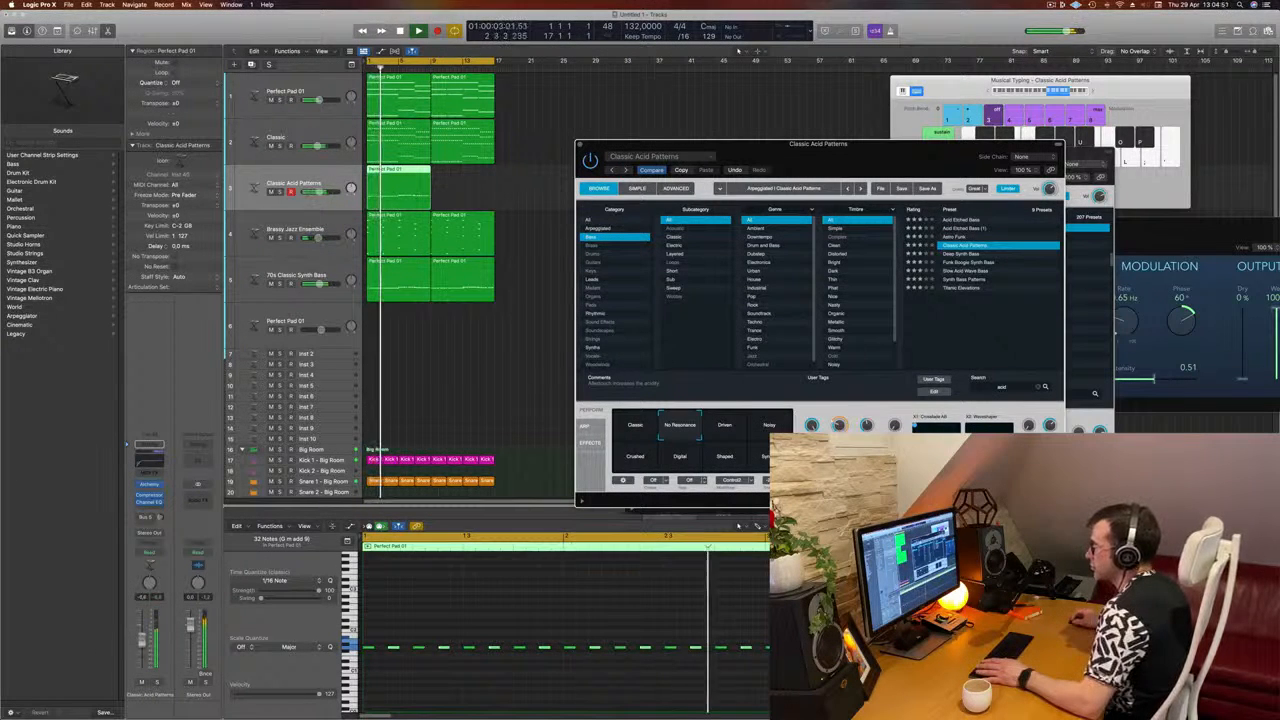
click(710, 423)
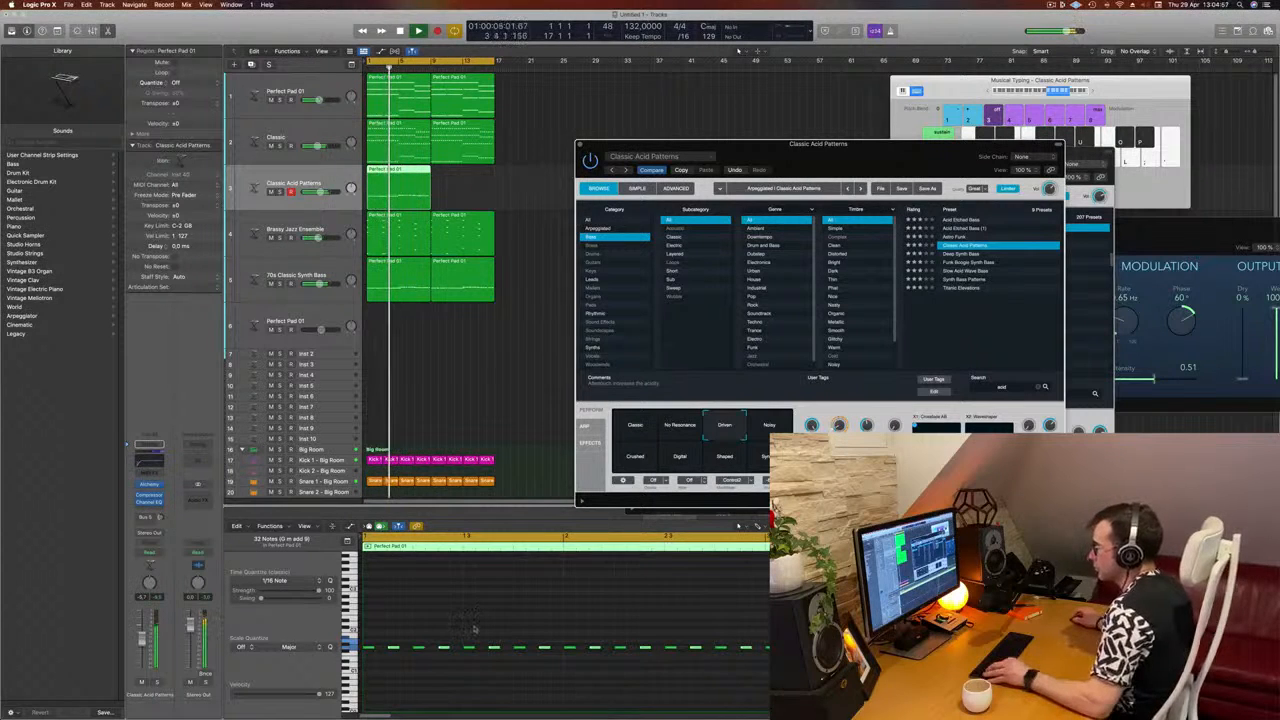
Step: Copy all notes of the acid line a sixteenth note later to fill the gaps, and restart playback
scroll(474, 628, up, 2)
click(449, 691)
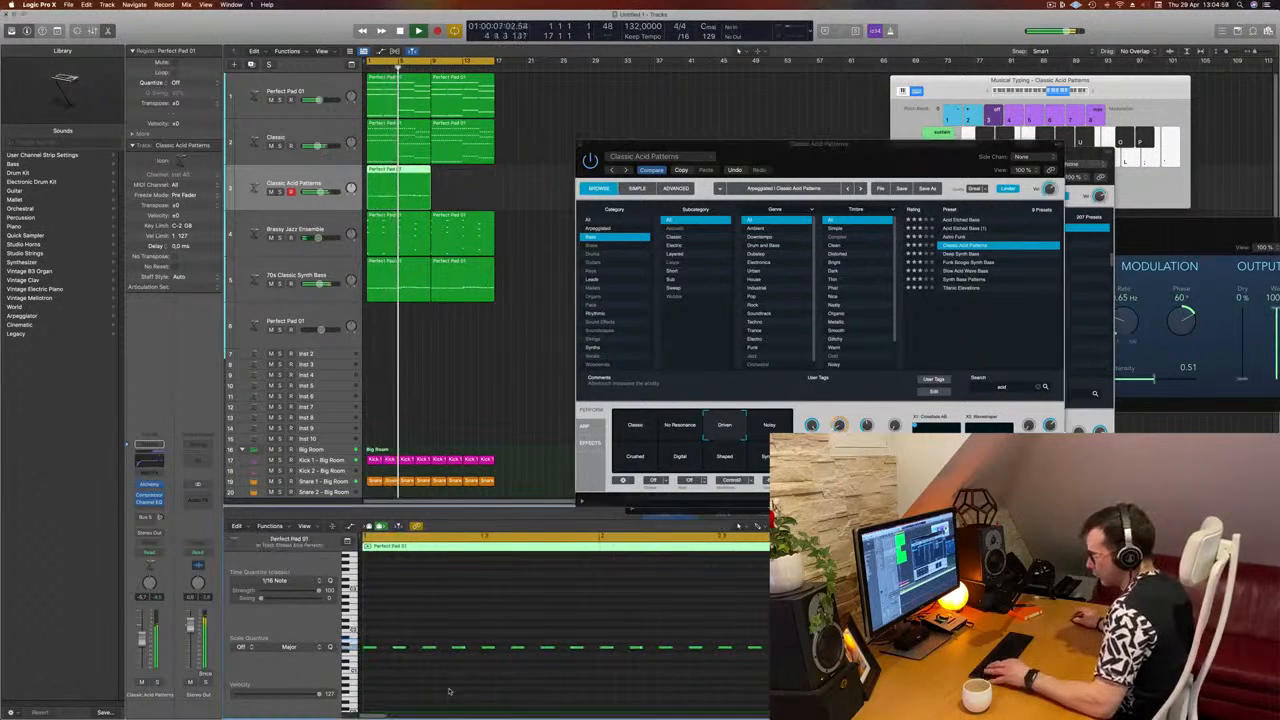
key(super+a)
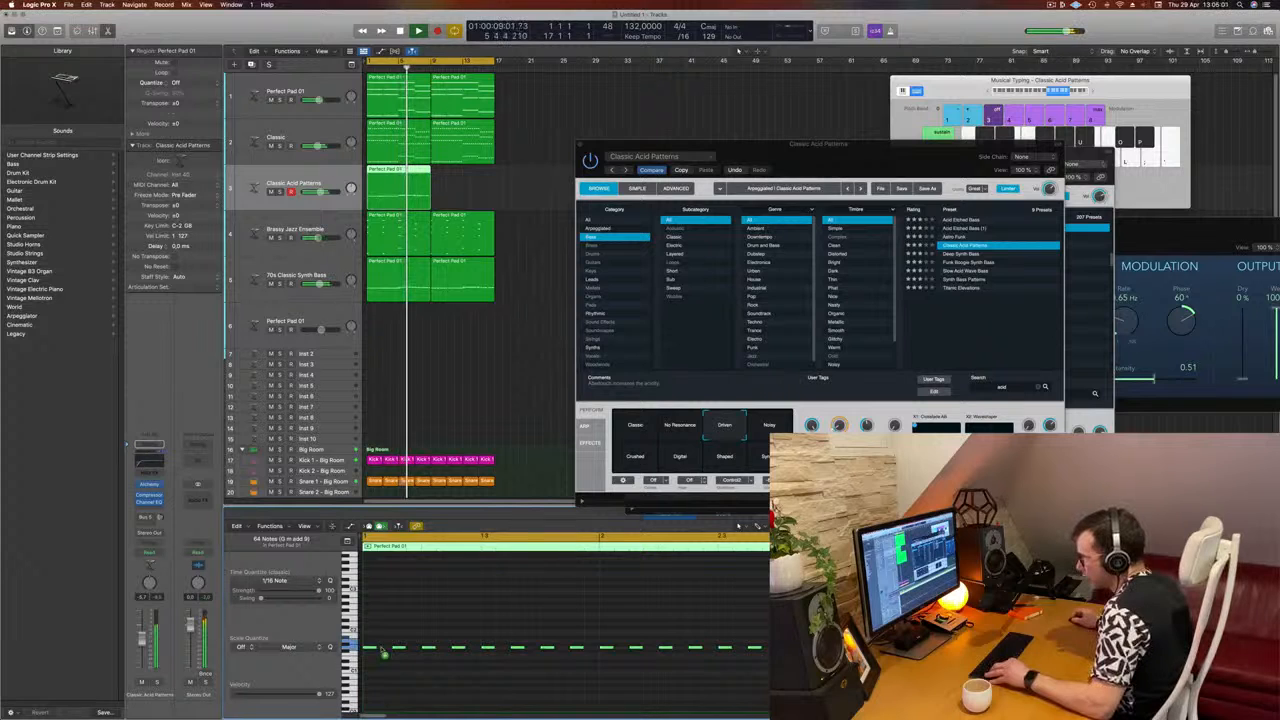
drag(381, 650, 390, 654)
key(super+s)
key(space)
key(space)
scroll(446, 609, down, 3)
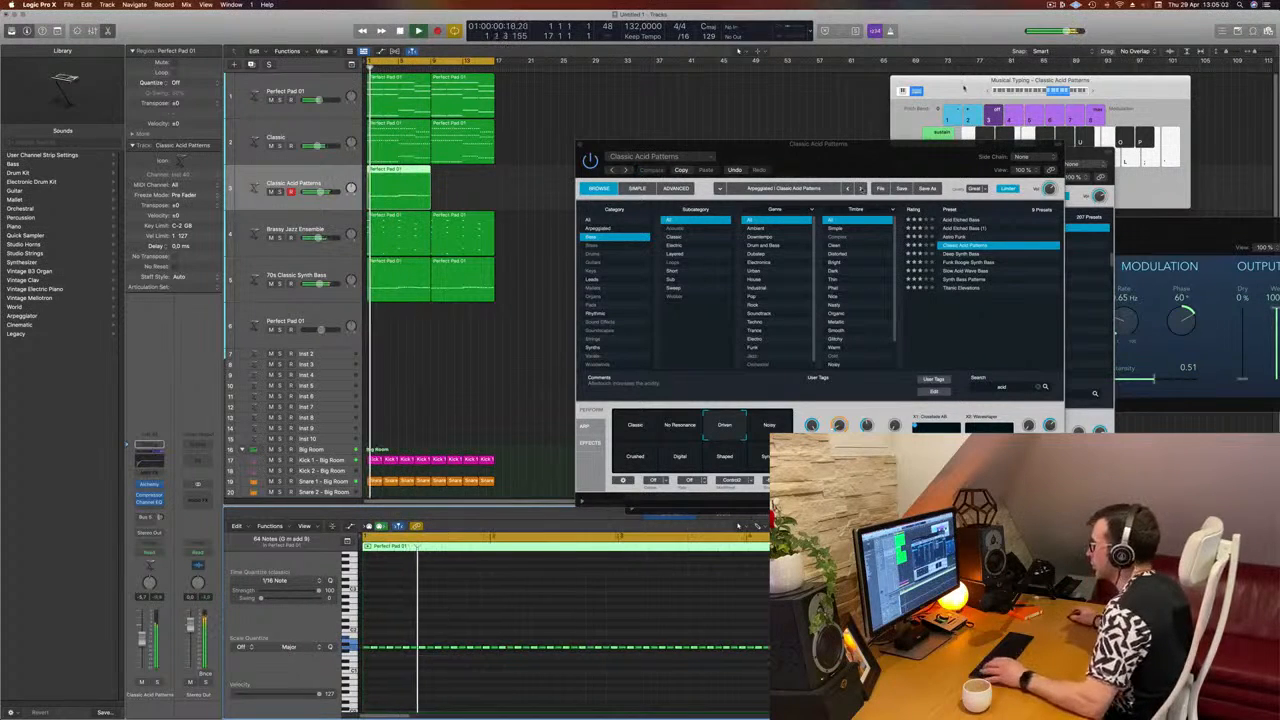
Step: Move the Classic Acid Patterns plug-in window clear of the piano roll and restart playback to hear the filled-in line
drag(914, 145, 973, 84)
key(space)
key(space)
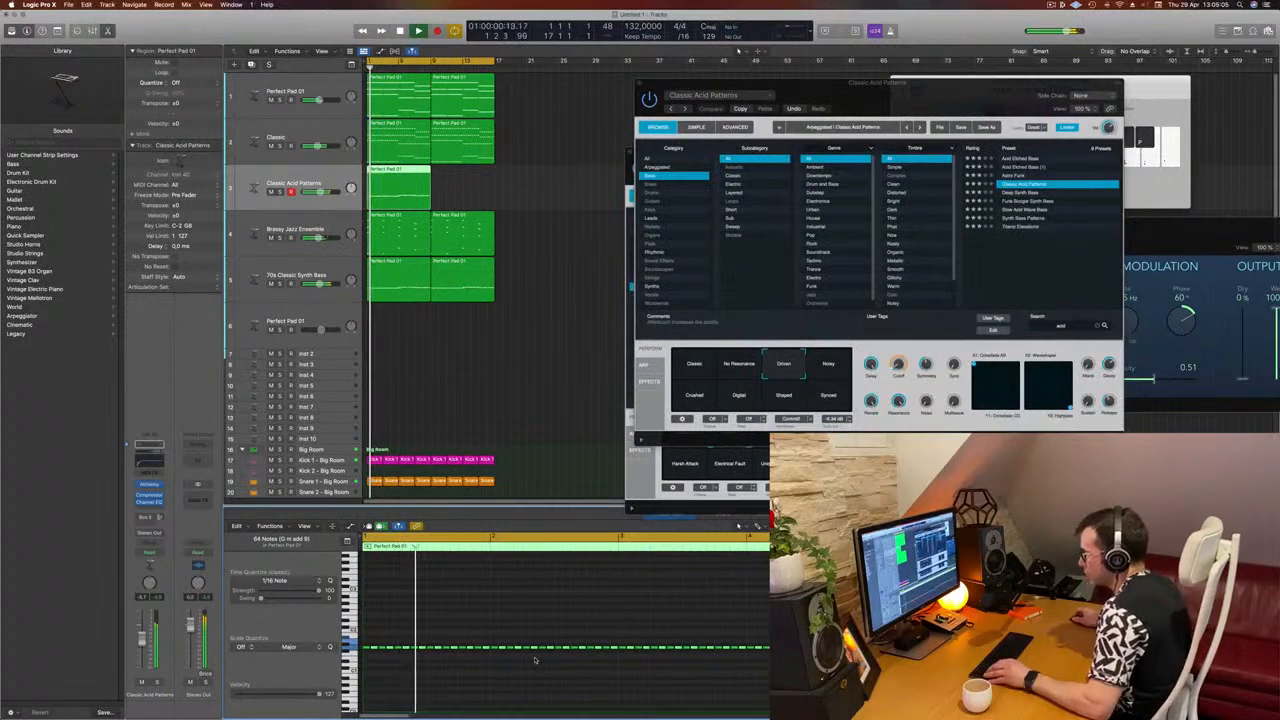
key(space)
key(space)
key(space)
key(space)
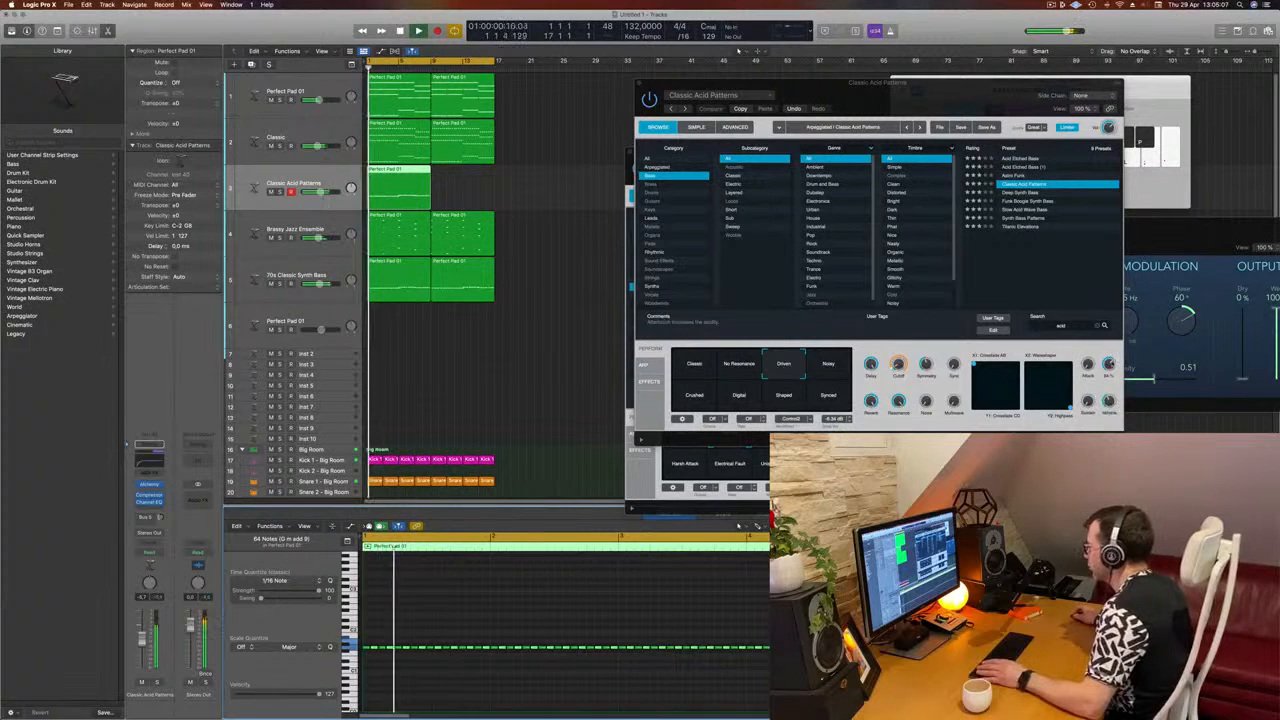
Step: Try the Decay control and audition the Noisy, Shaped, Crushed and No Resonance snapshots before returning to Driven
click(1109, 366)
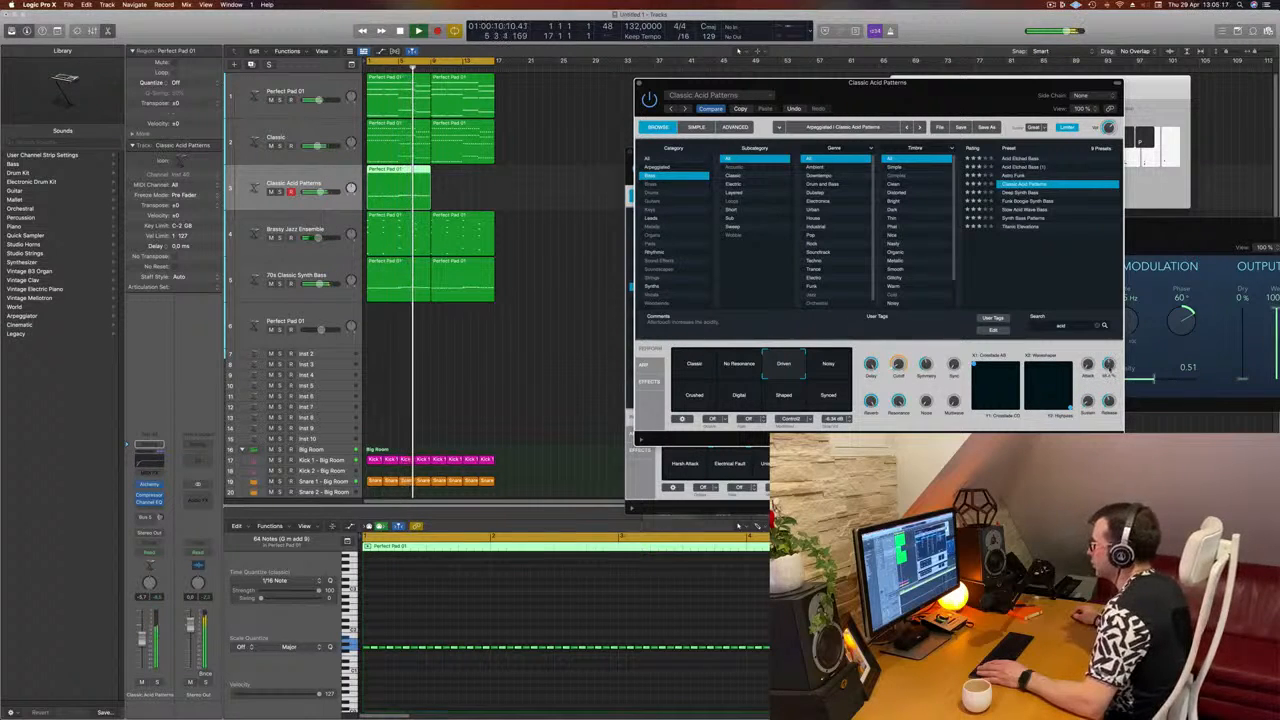
key(space)
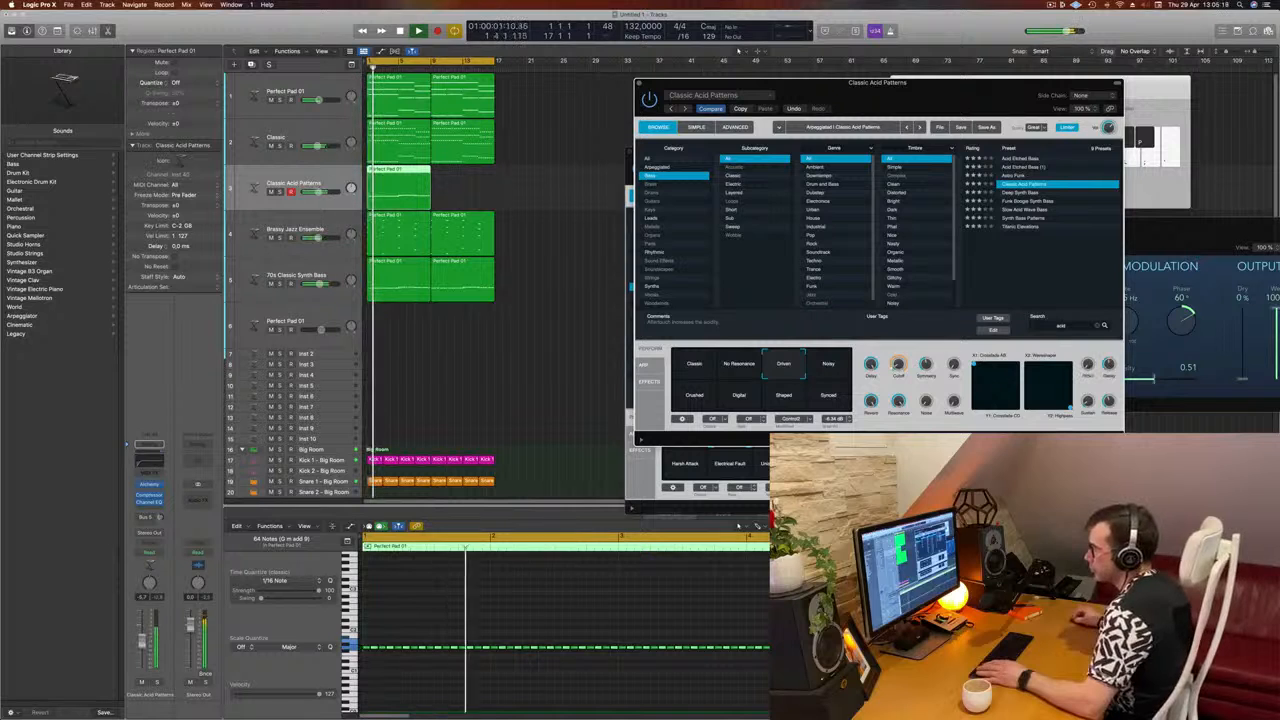
click(836, 372)
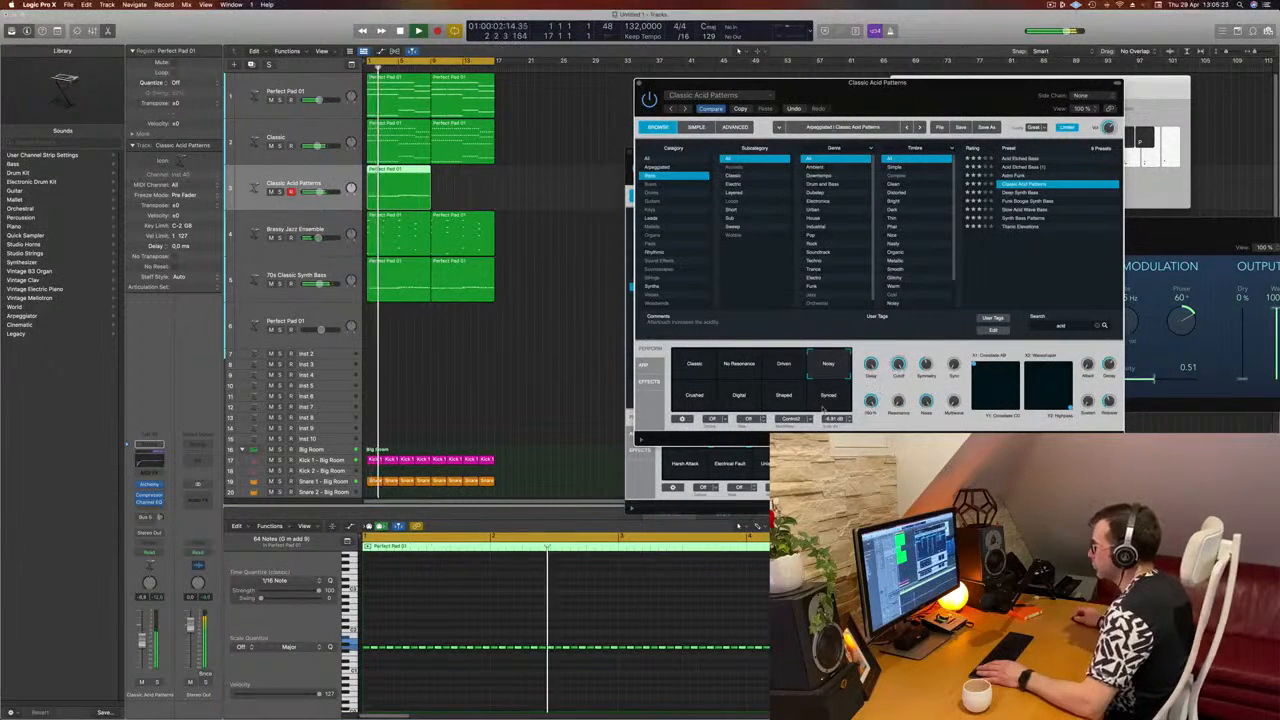
click(786, 400)
click(692, 400)
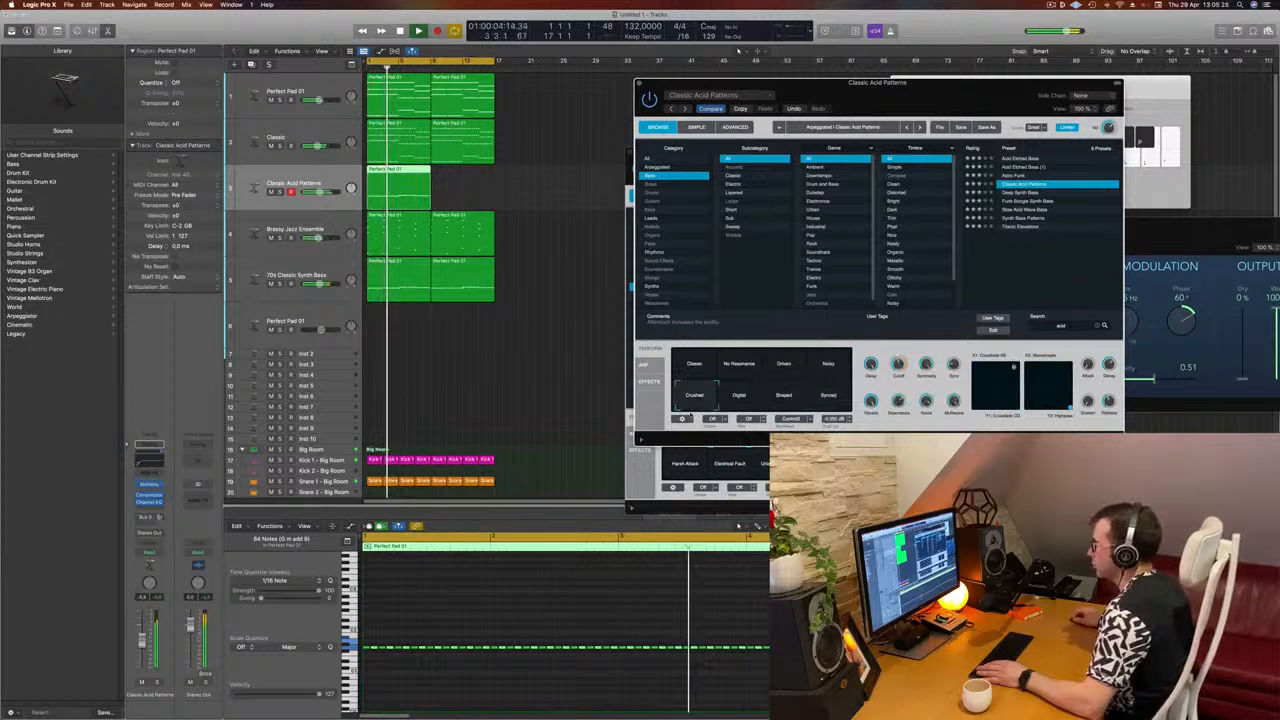
click(741, 364)
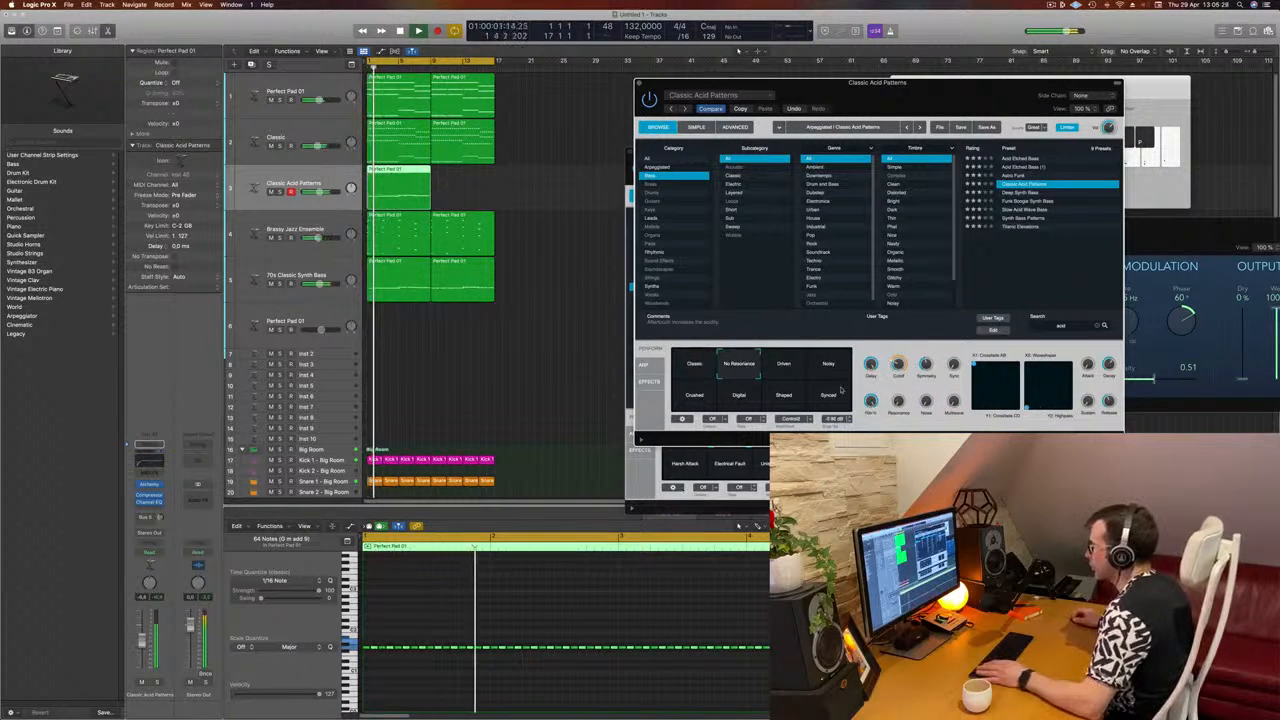
click(784, 364)
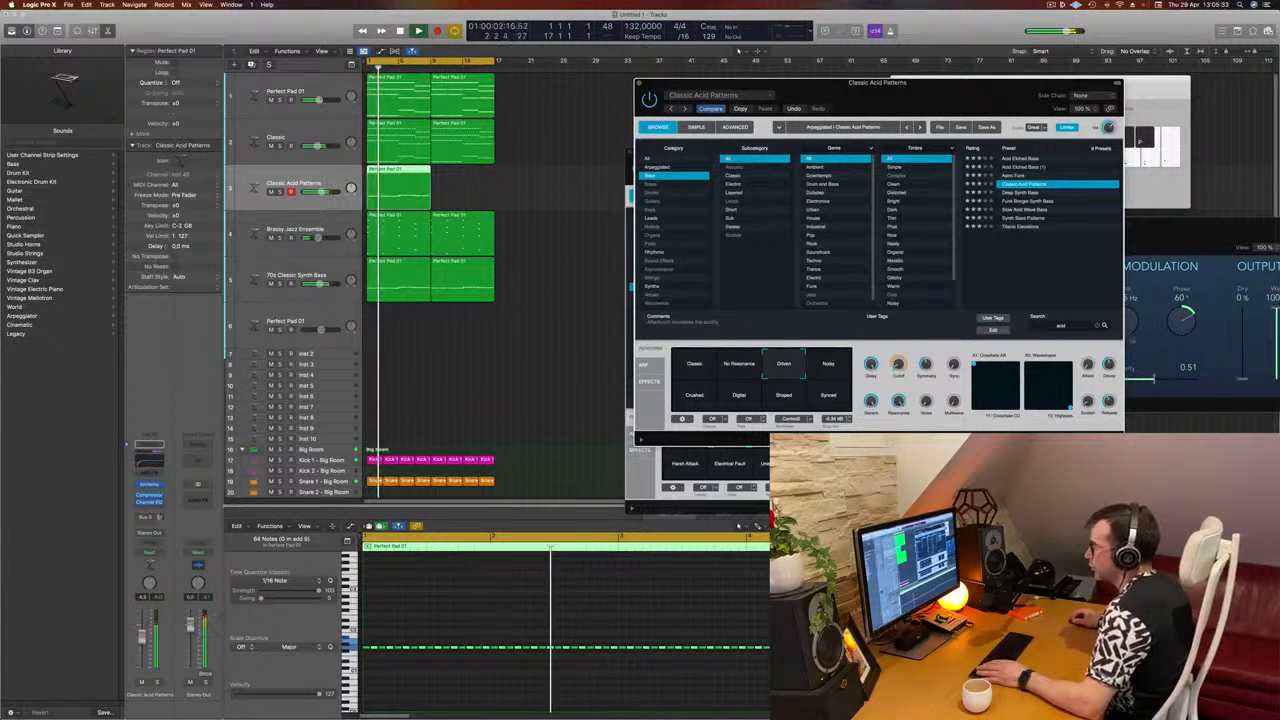
Step: Reposition the plug-in window, lower the Driven snapshot's Cutoff slightly and replay from the beginning of the project
drag(960, 84, 796, 150)
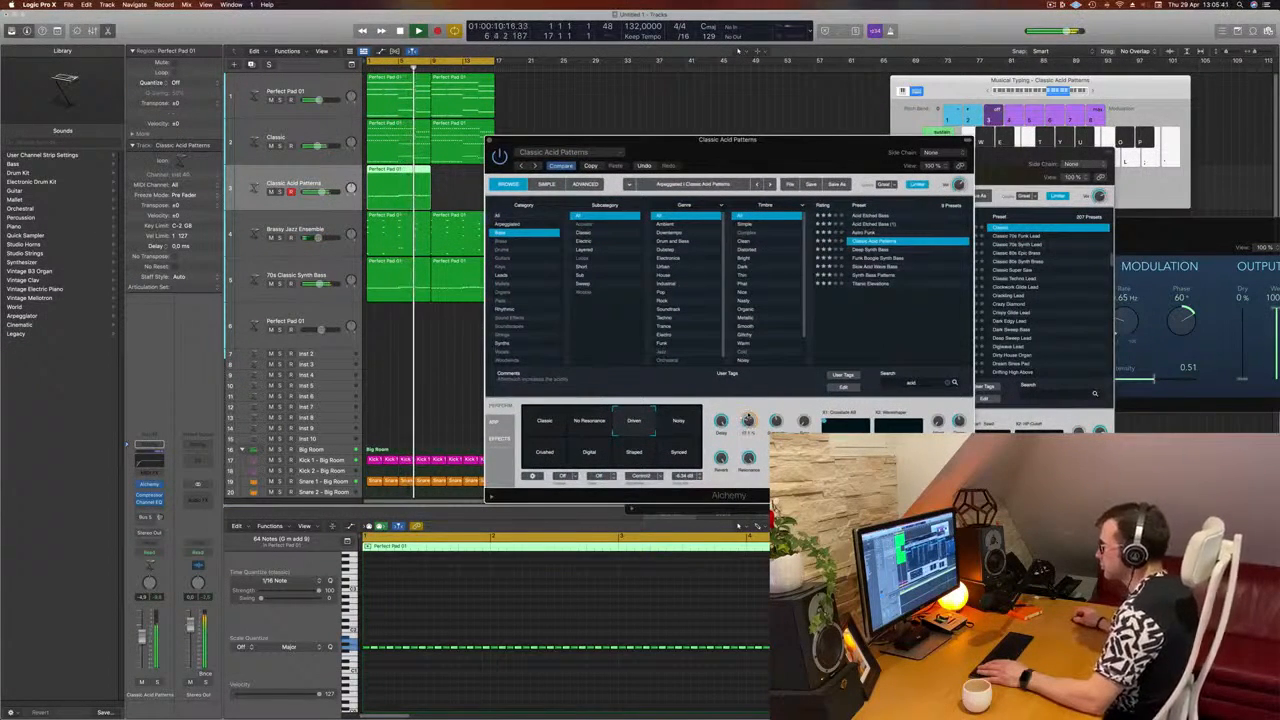
mouse_move(749, 421)
mouse_down()
mouse_move(752, 403)
mouse_move(750, 426)
mouse_up()
key(Return)
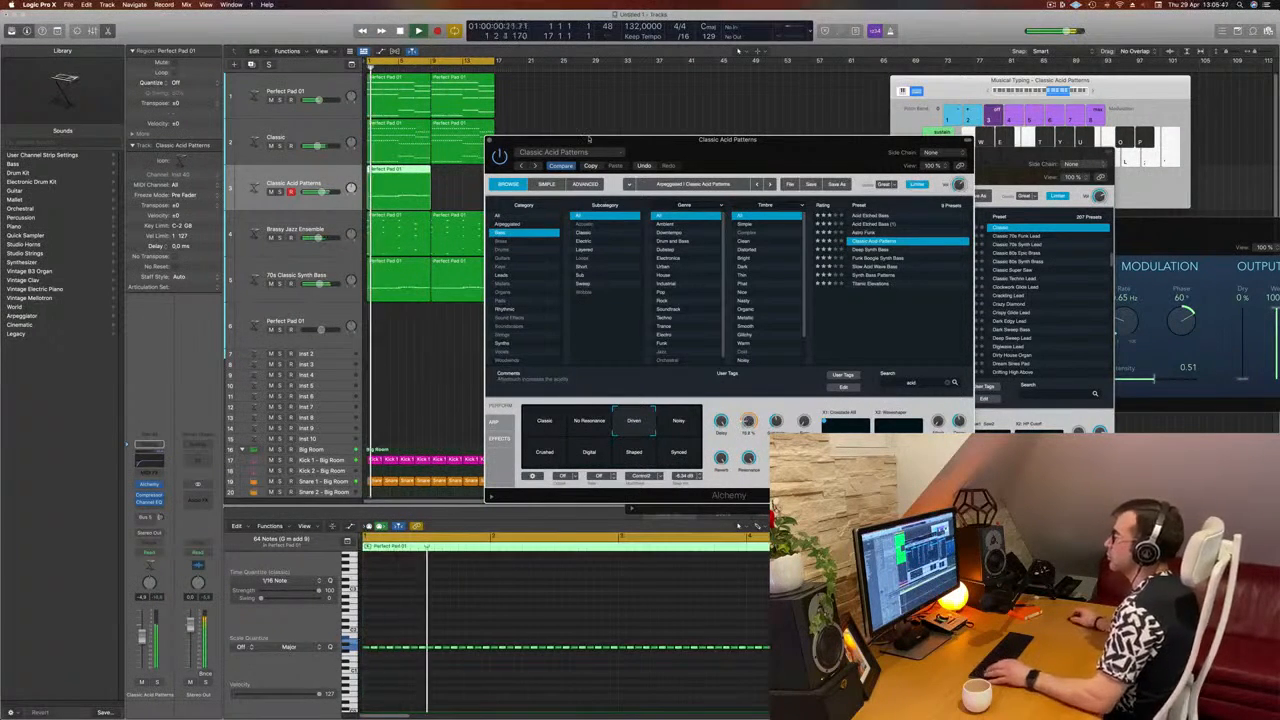
Step: Move the plug-in window off the arrangement and copy the acid line's region directly after the original on its track
drag(728, 139, 1148, 117)
drag(400, 173, 462, 175)
click(294, 183)
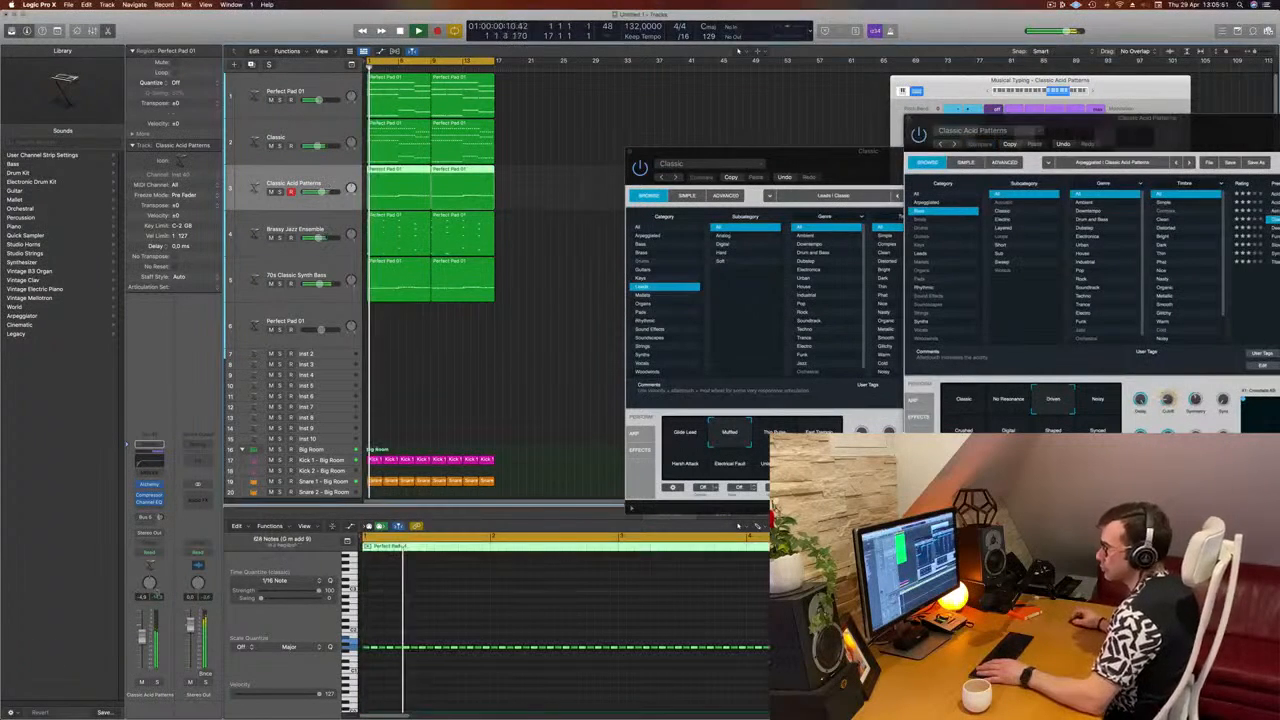
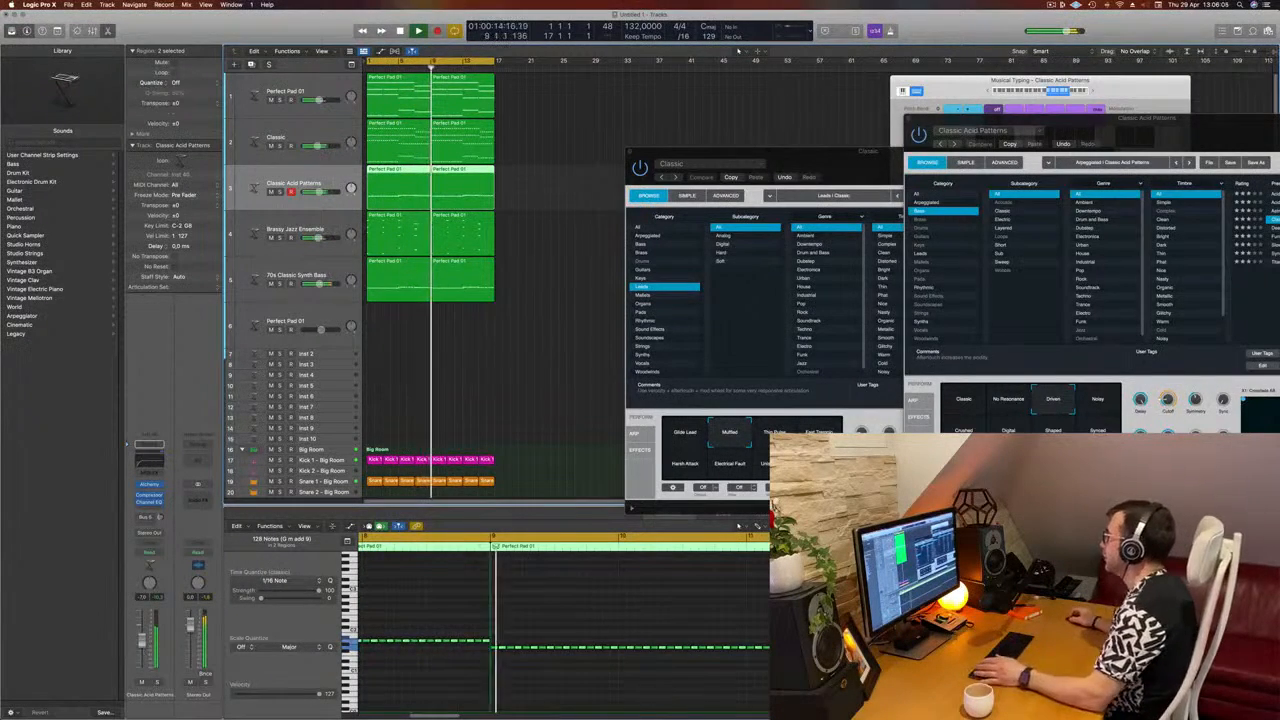
Step: Rearrange the two Alchemy windows and lower the Cutoff of the Classic Acid Patterns sound slightly during playback
drag(1152, 123, 1062, 76)
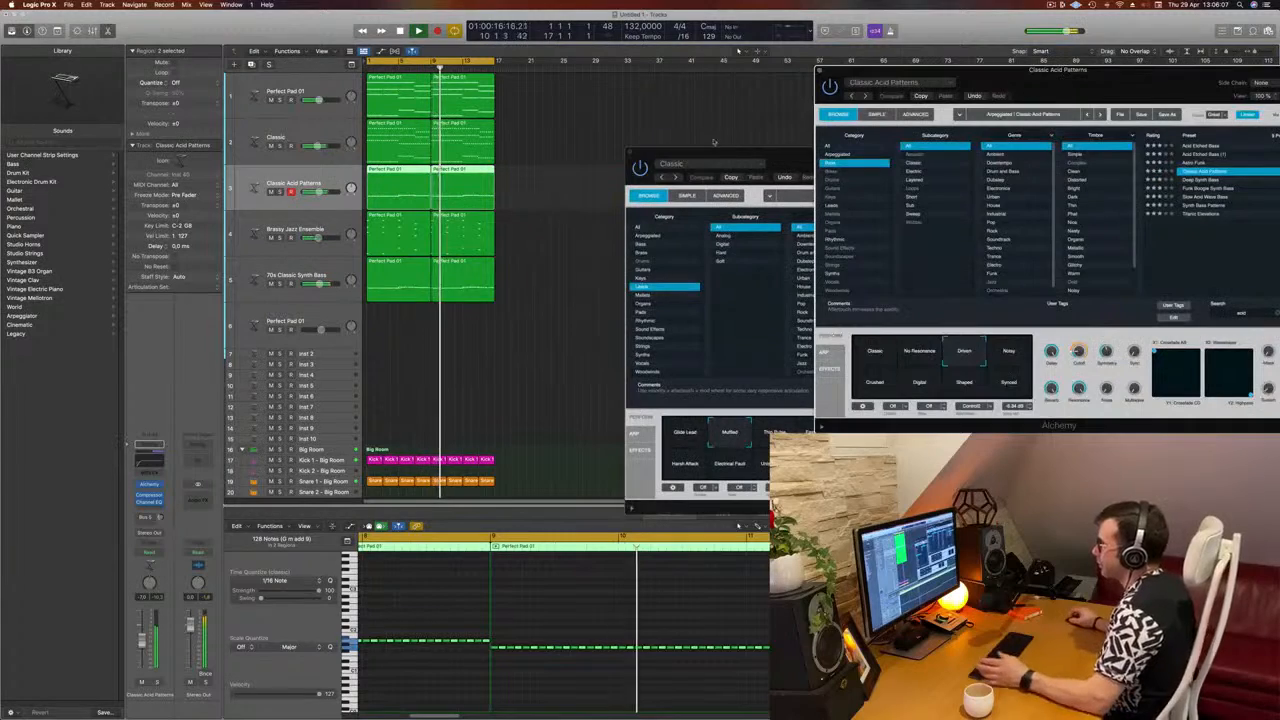
drag(732, 153, 632, 175)
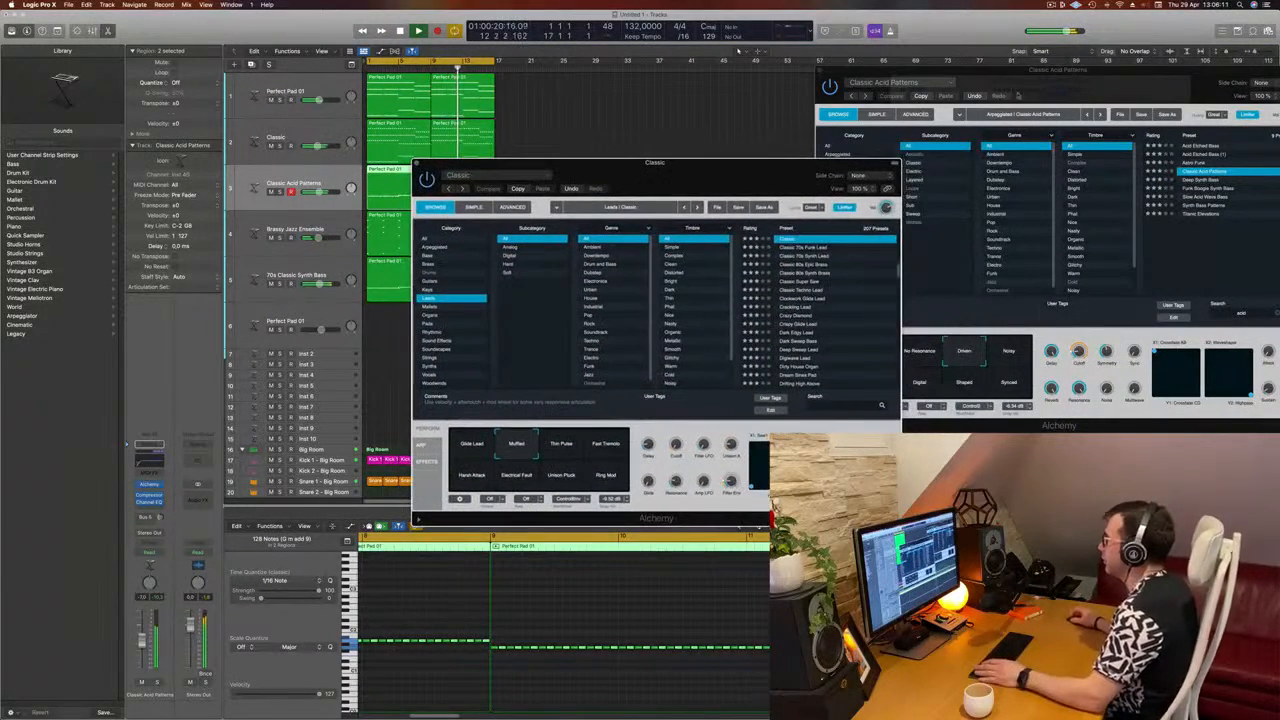
drag(1112, 84, 921, 140)
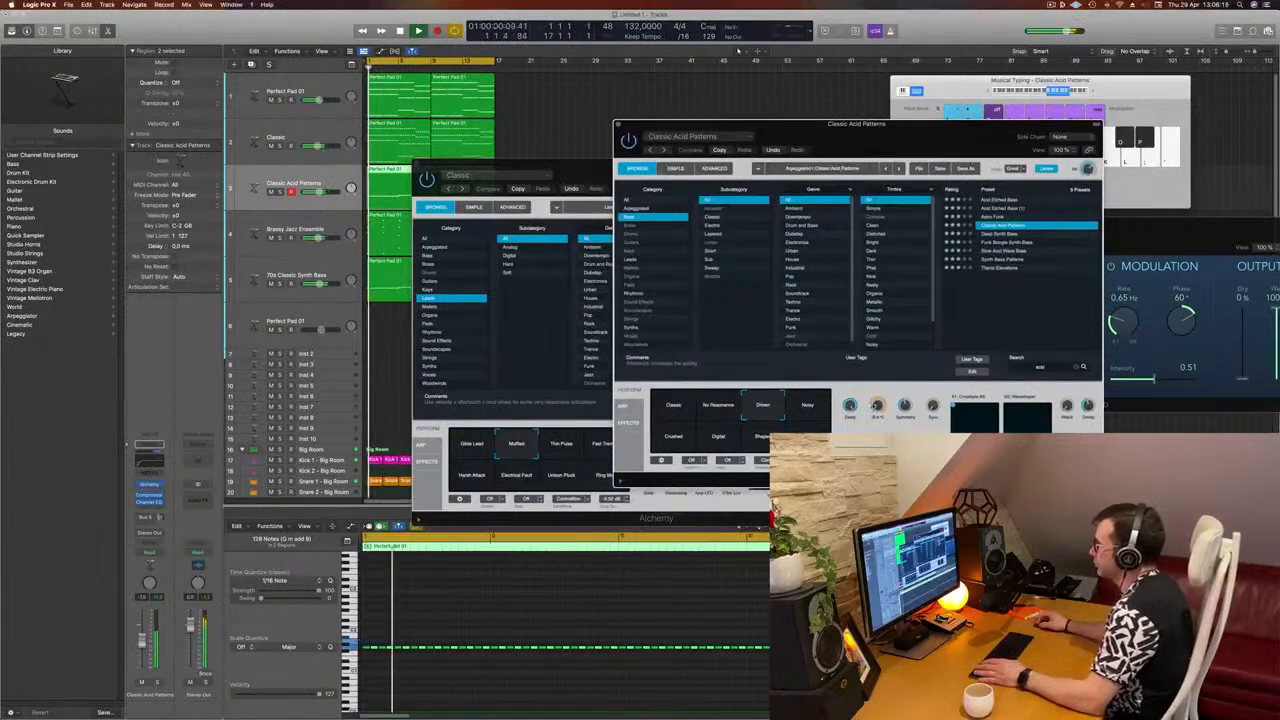
drag(877, 401, 878, 418)
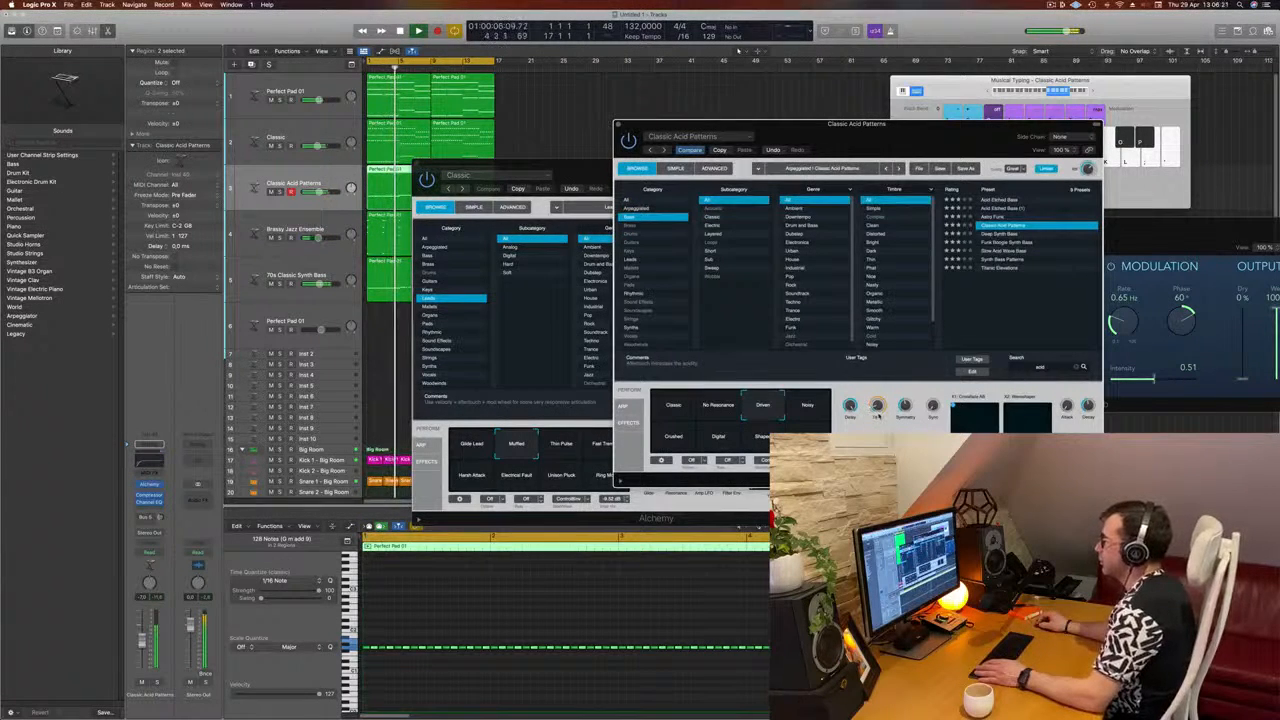
drag(908, 134, 808, 148)
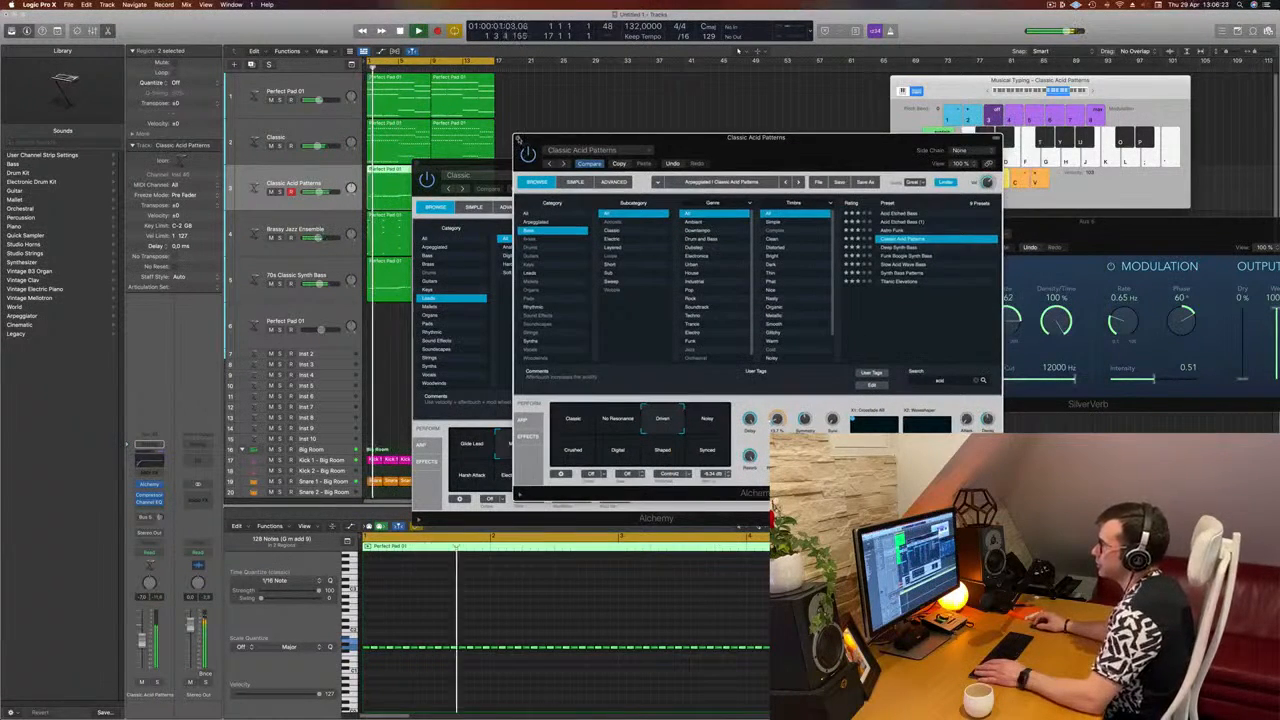
Step: Close both Alchemy windows and repeat all regions in the arrangement once, extending the tracks to bar 33
click(518, 138)
drag(487, 192, 528, 192)
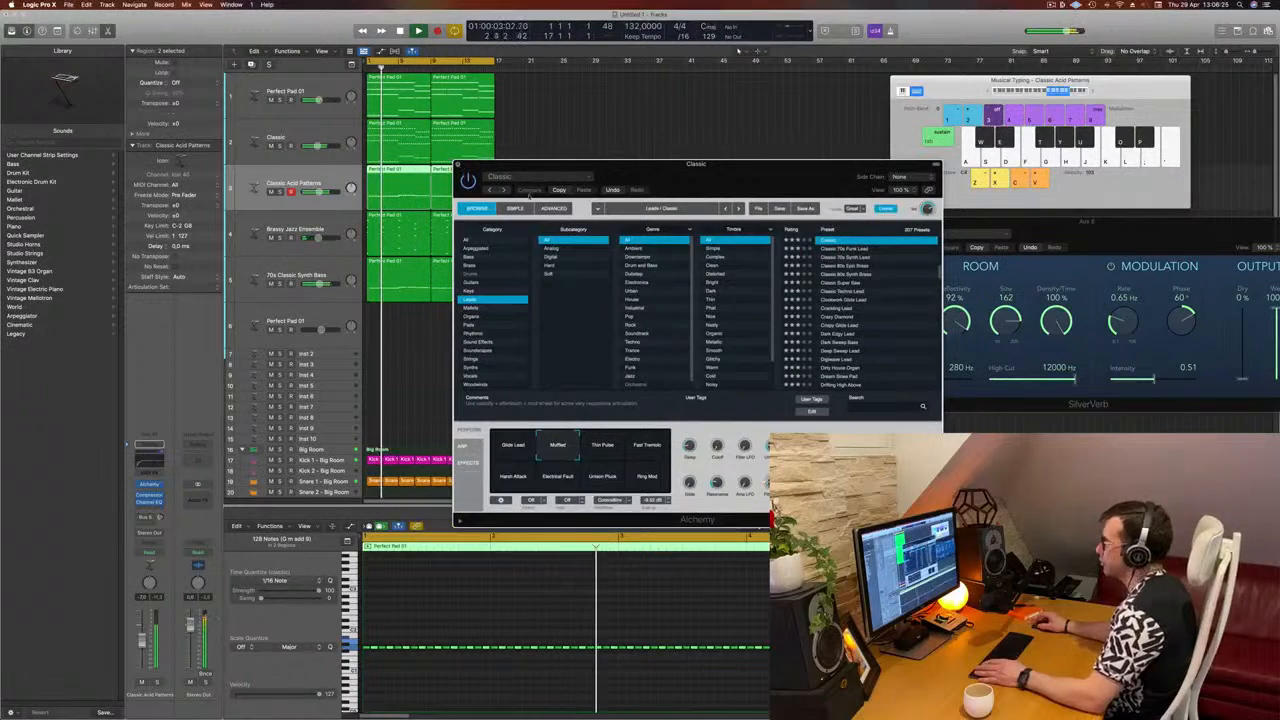
key(super+w)
key(super+a)
key(super+r)
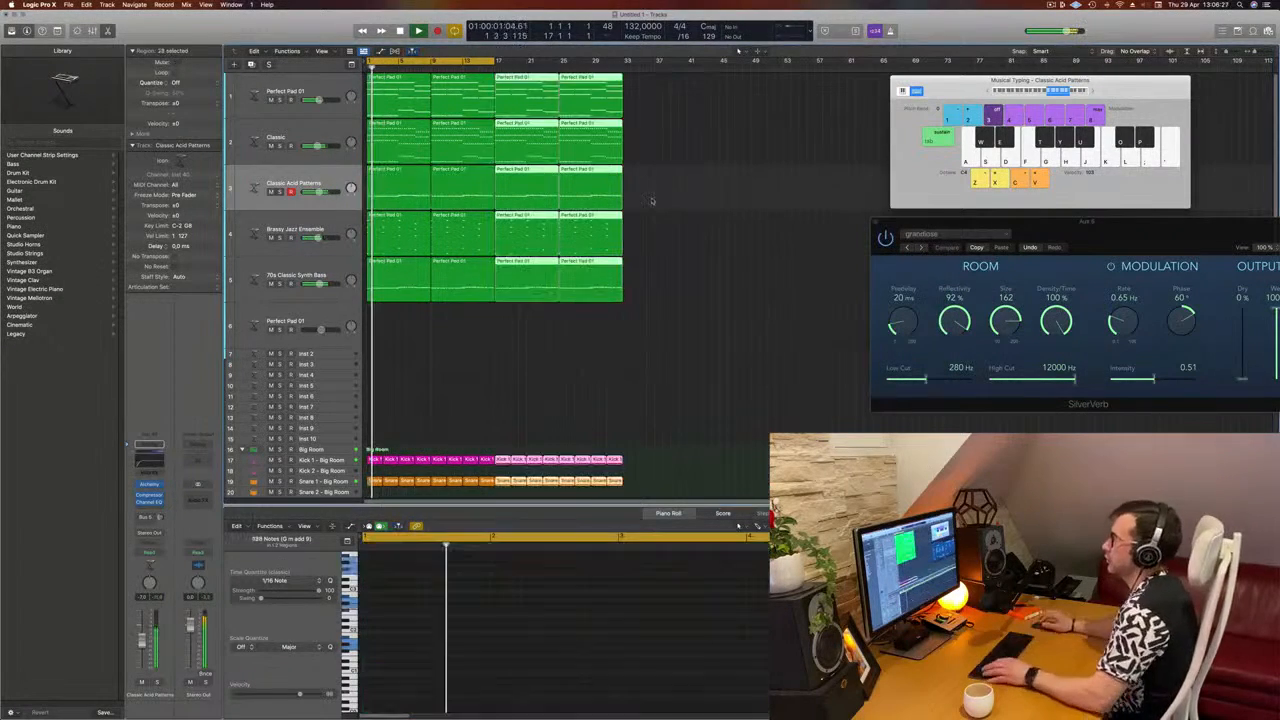
scroll(680, 280, down, 3)
click(684, 291)
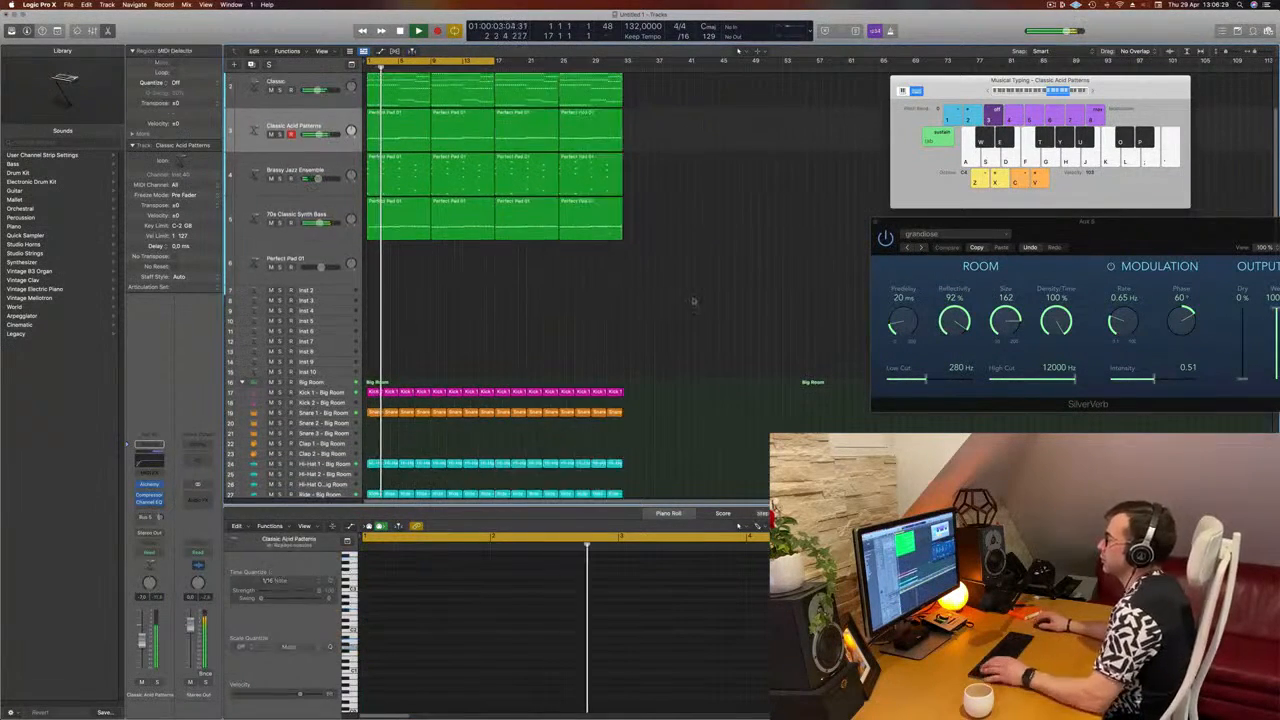
scroll(700, 220, up, 3)
Step: Select the Brassy Jazz Ensemble track, bring up its Alchemy window and replay from the beginning
click(338, 219)
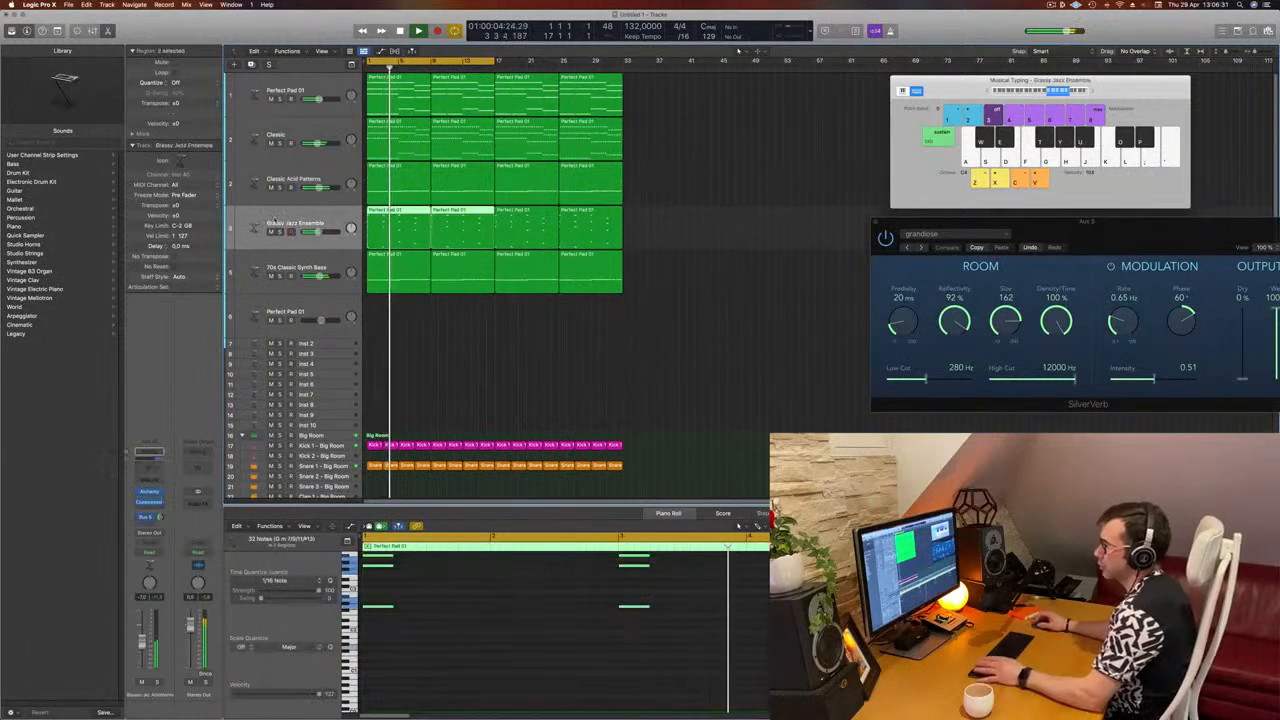
key(Return)
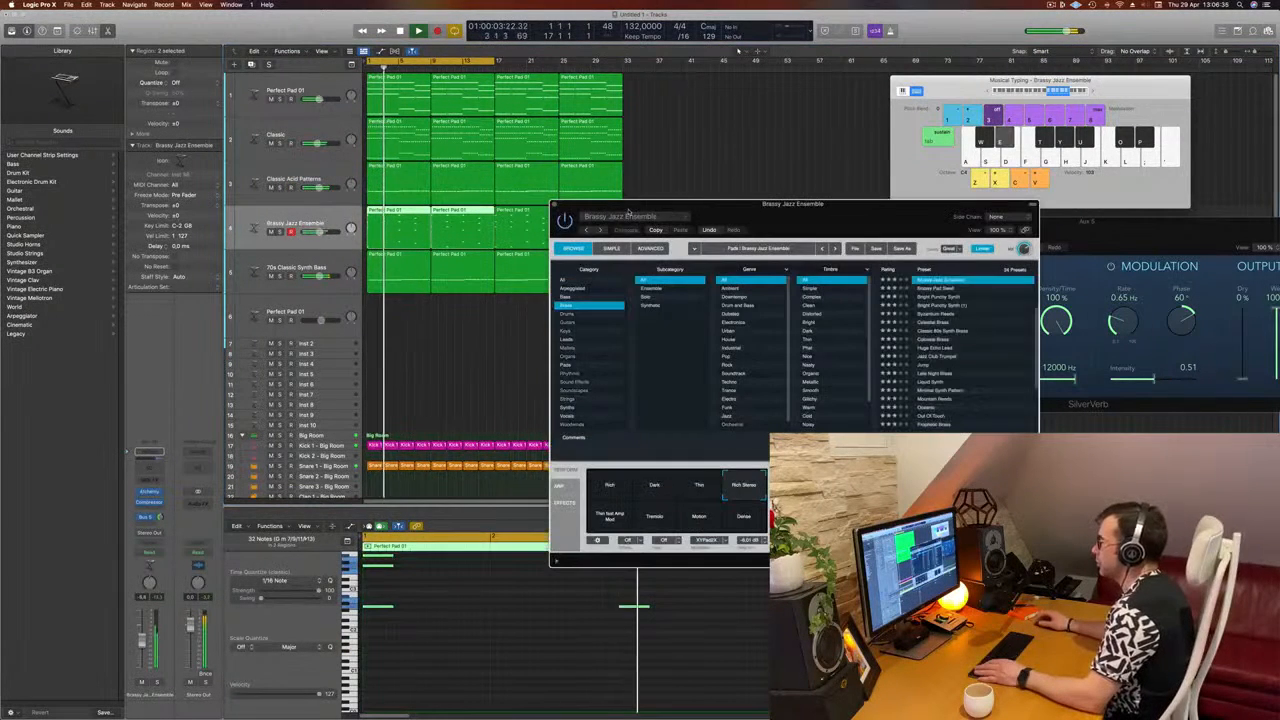
drag(883, 218, 841, 208)
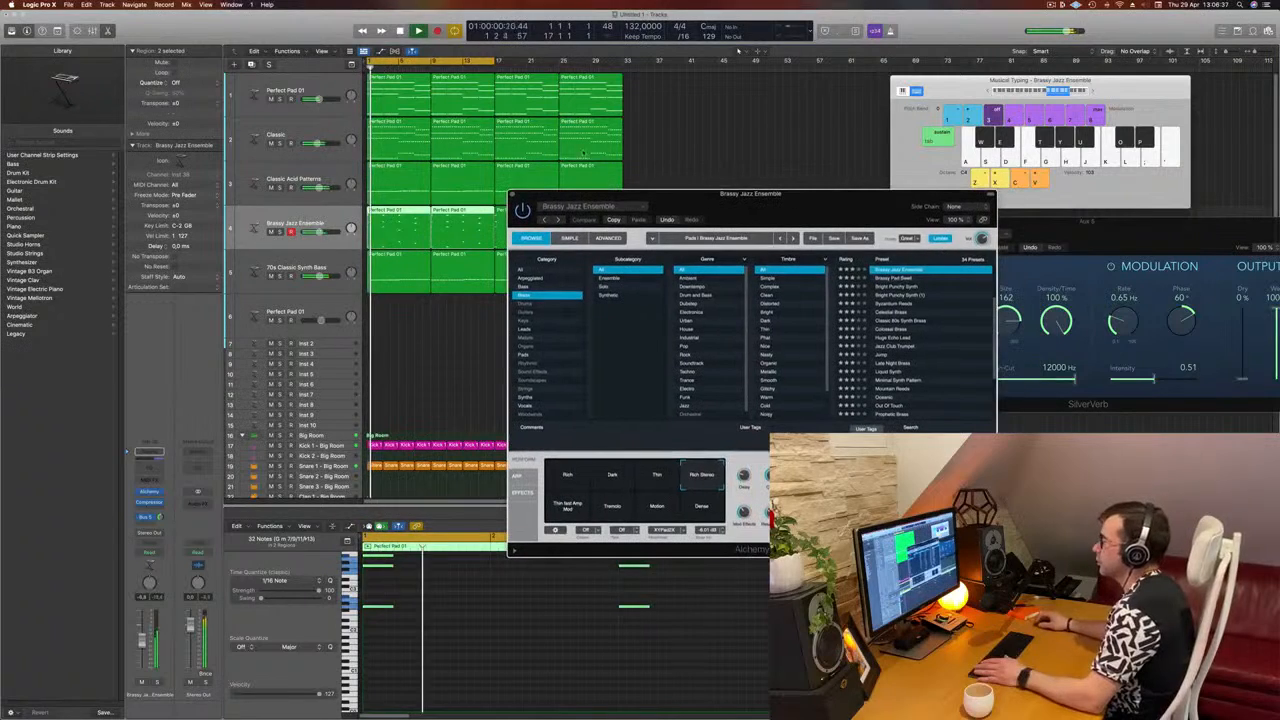
Step: Adjust the Threshold of the Compressor on the Classic Acid Patterns track slightly and close the plug-in
click(300, 180)
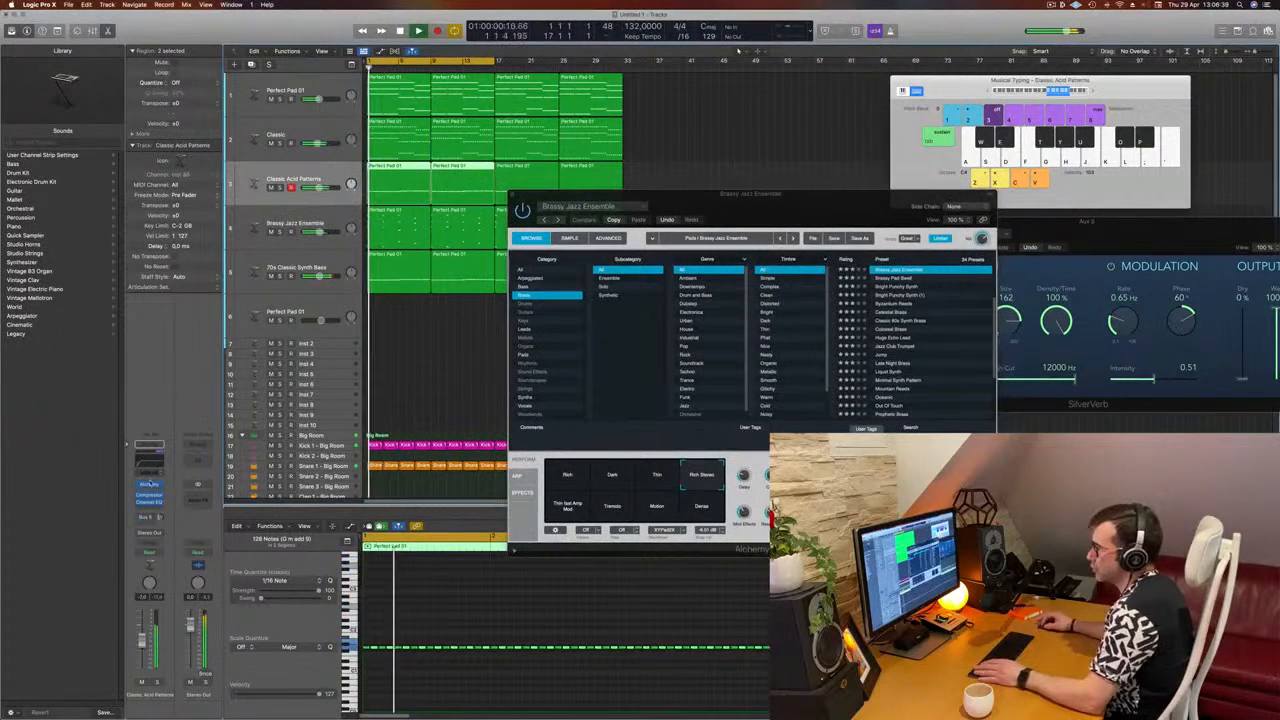
click(150, 496)
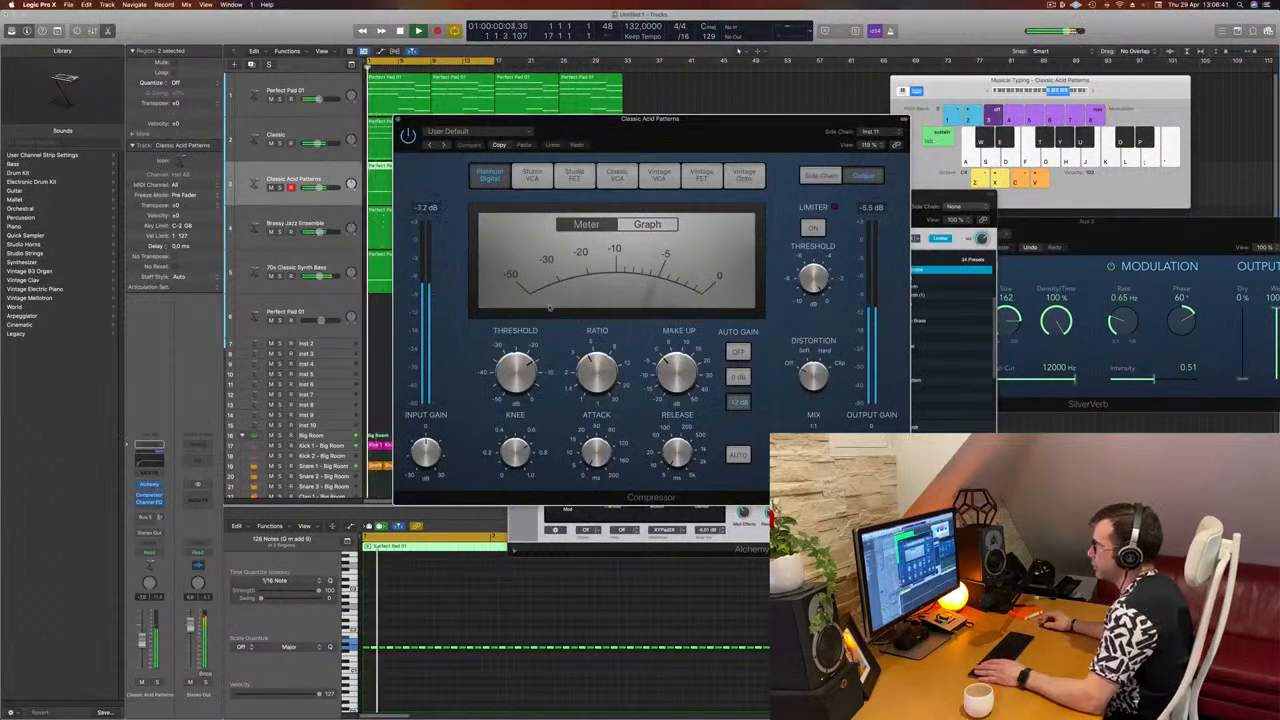
drag(528, 377, 528, 373)
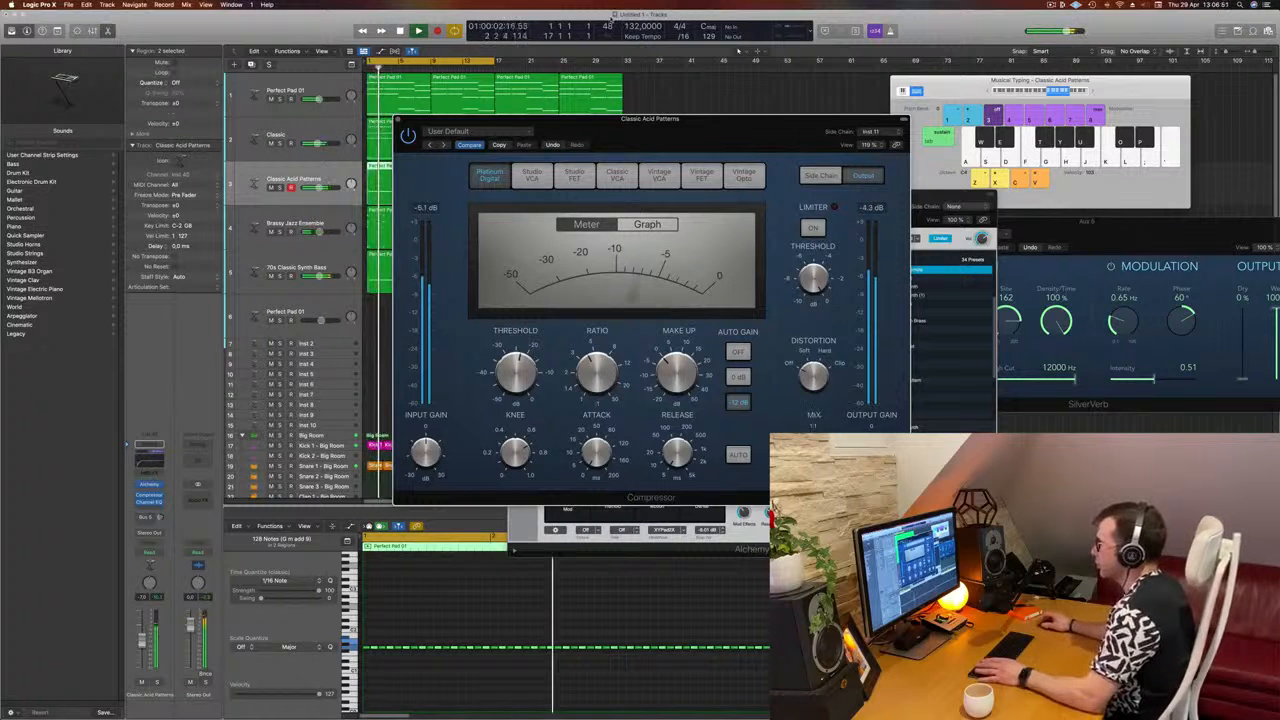
click(397, 121)
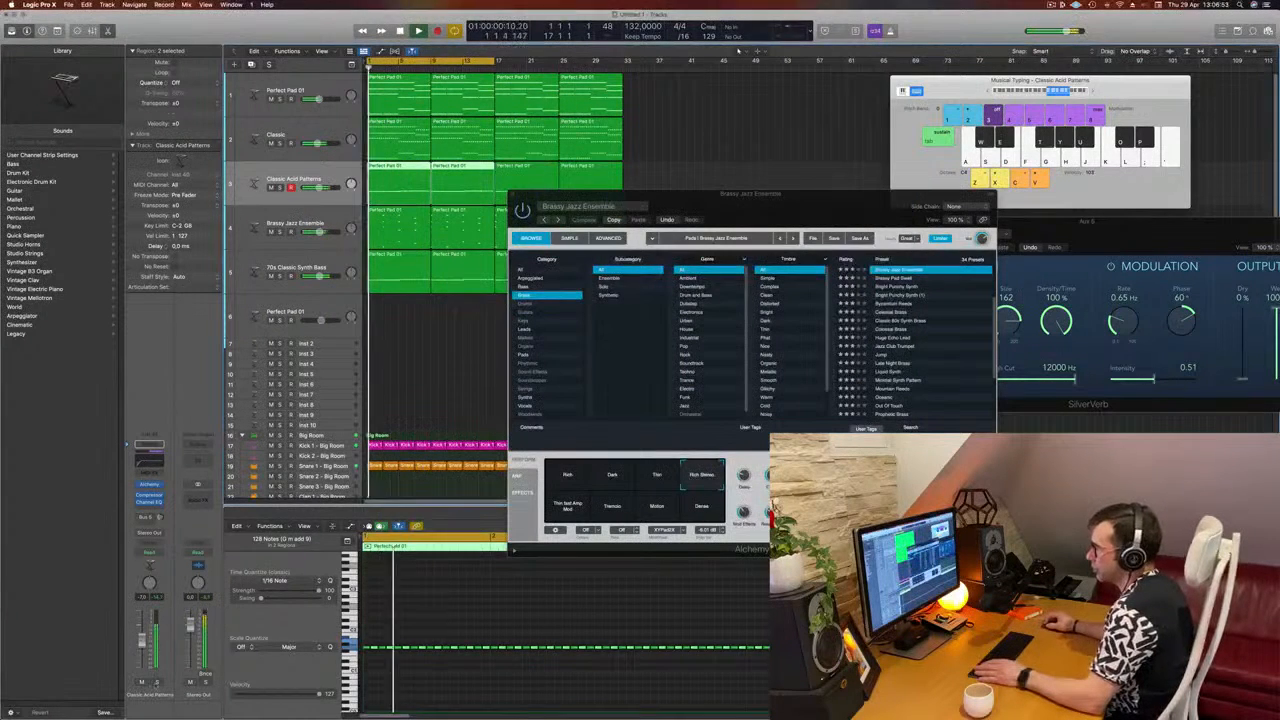
Step: Set the Channel EQ low cut on the Classic Acid Patterns track to 88 Hz and check the line briefly in solo
click(148, 447)
drag(515, 270, 562, 279)
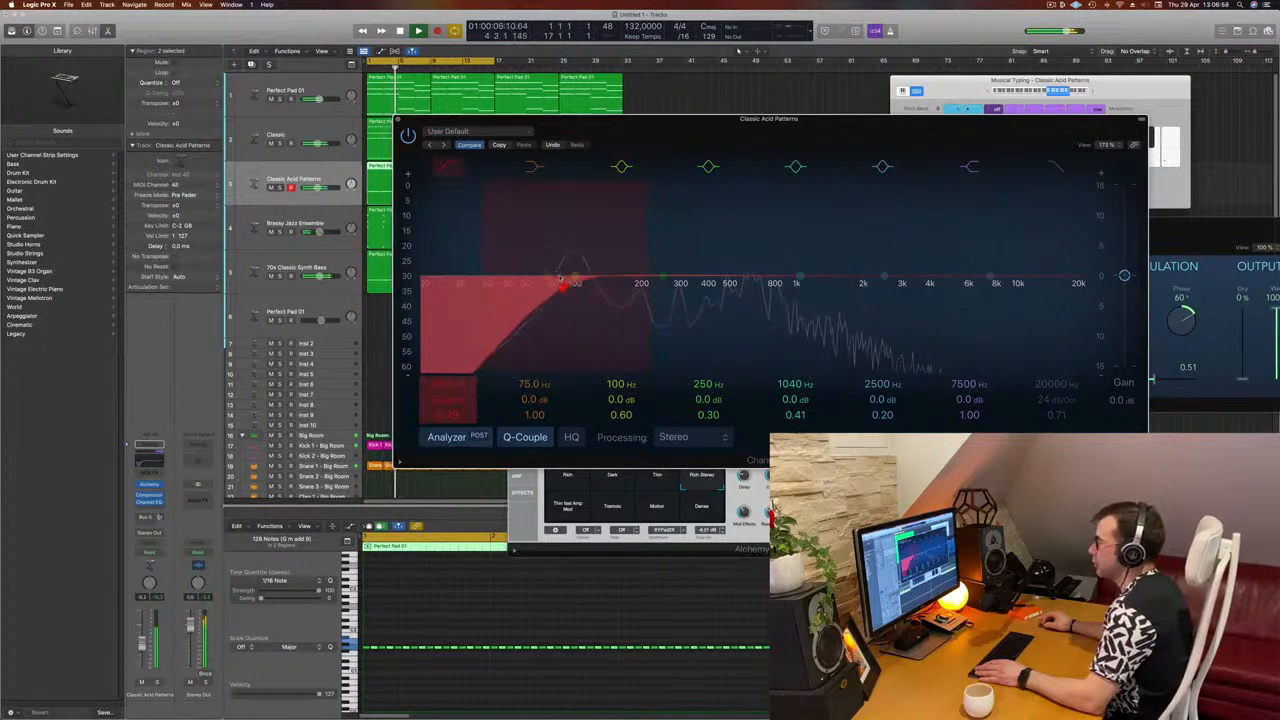
click(157, 683)
click(158, 683)
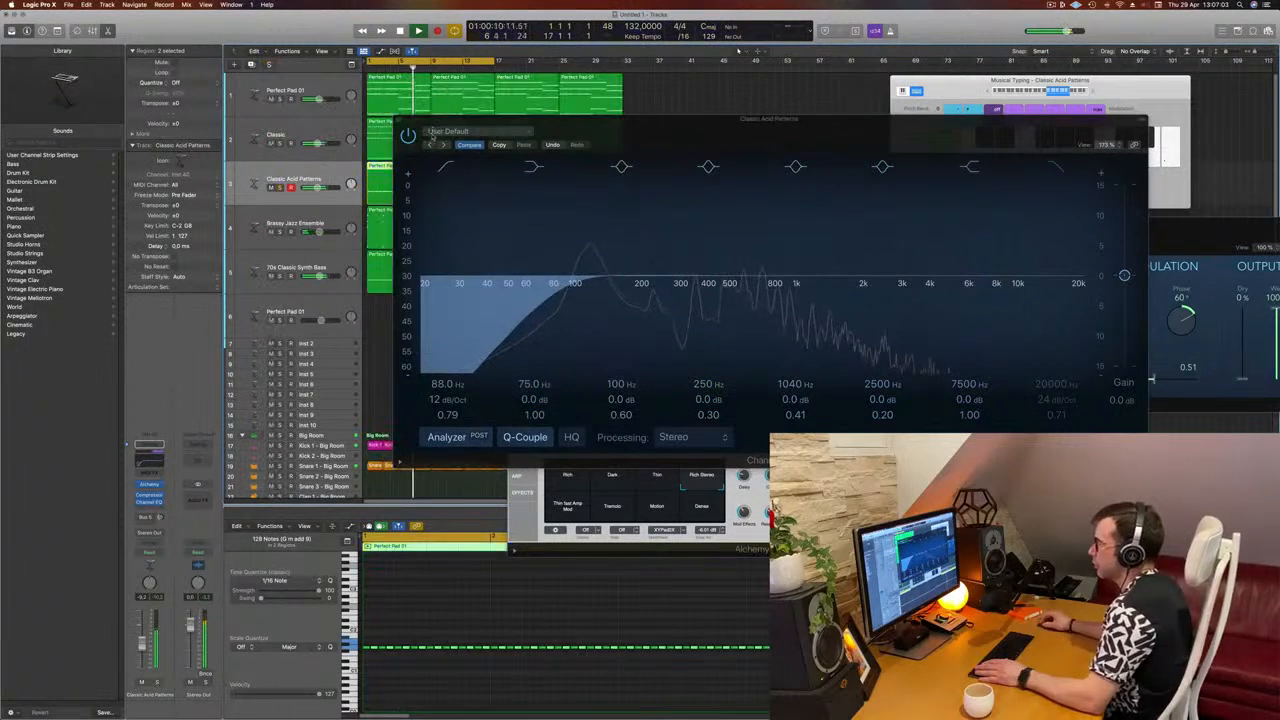
click(397, 121)
Step: Close the Brassy Jazz Ensemble plug-in window, clear the region selection and listen to the arrangement
click(513, 193)
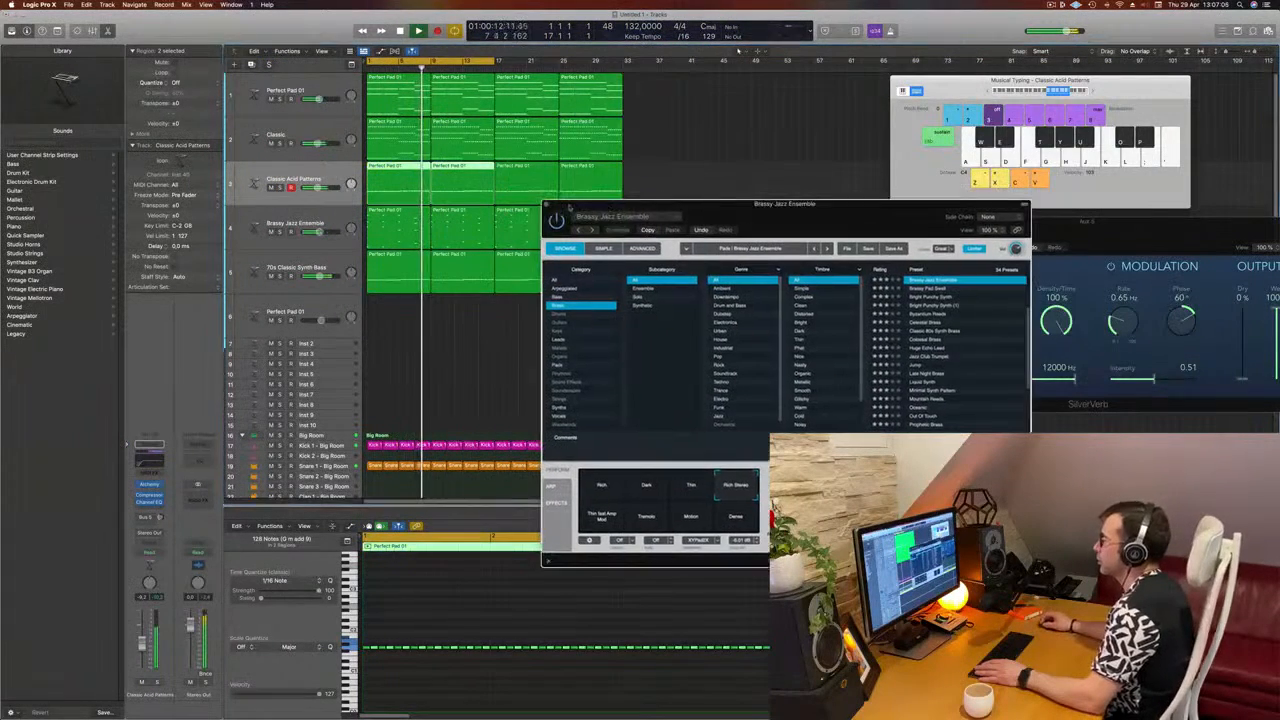
click(547, 205)
click(486, 340)
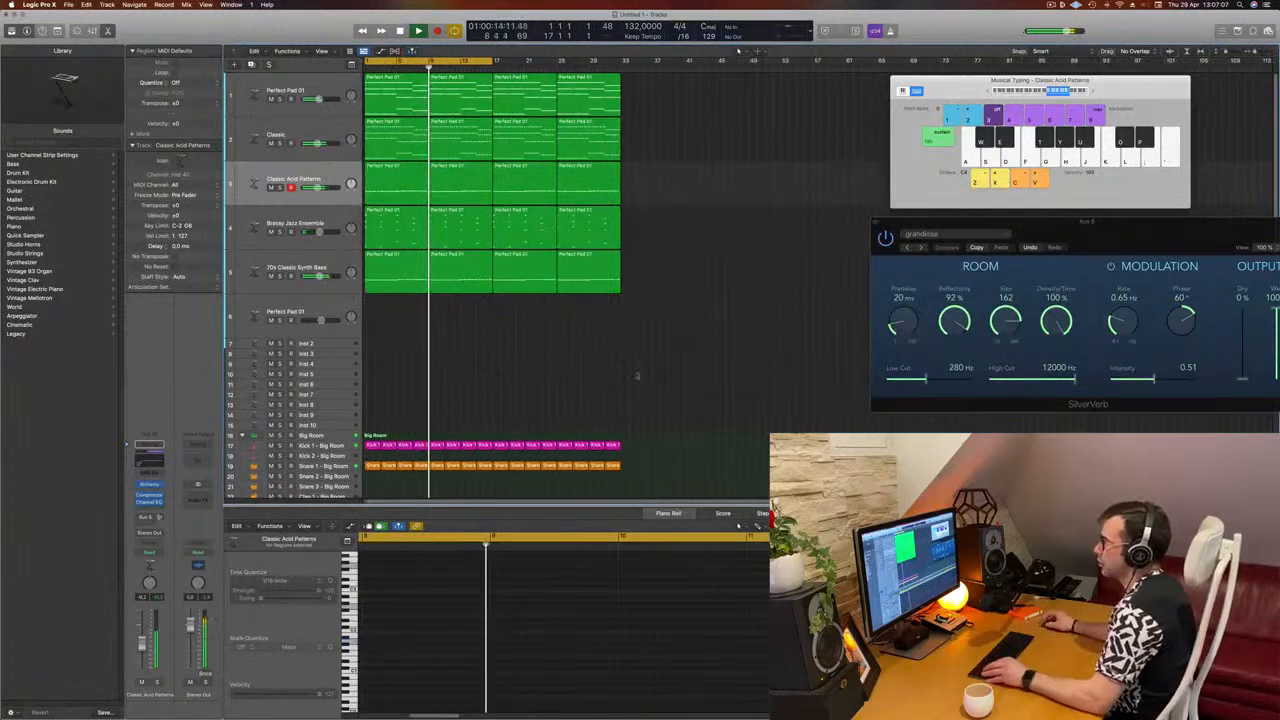
scroll(657, 372, up, 1)
scroll(545, 366, down, 2)
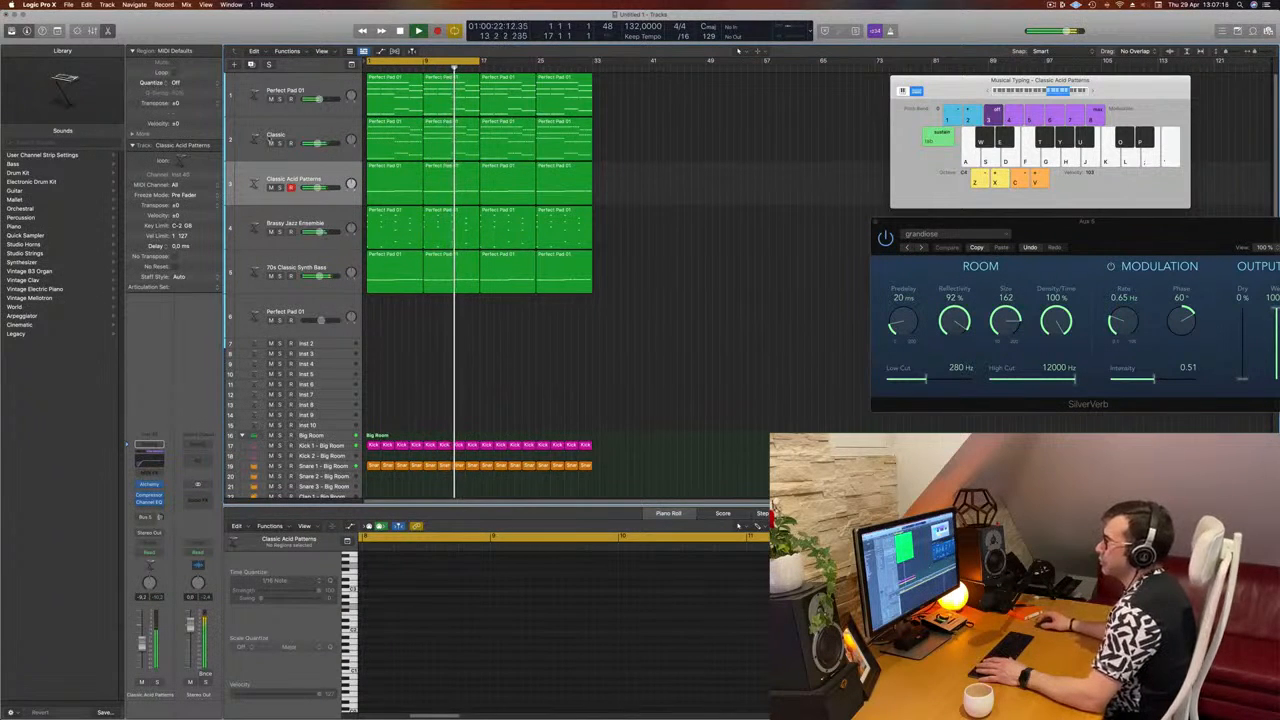
Step: Go through the lead, brass and pad tracks, briefly solo Perfect Pad 01 and replay from the beginning
click(296, 134)
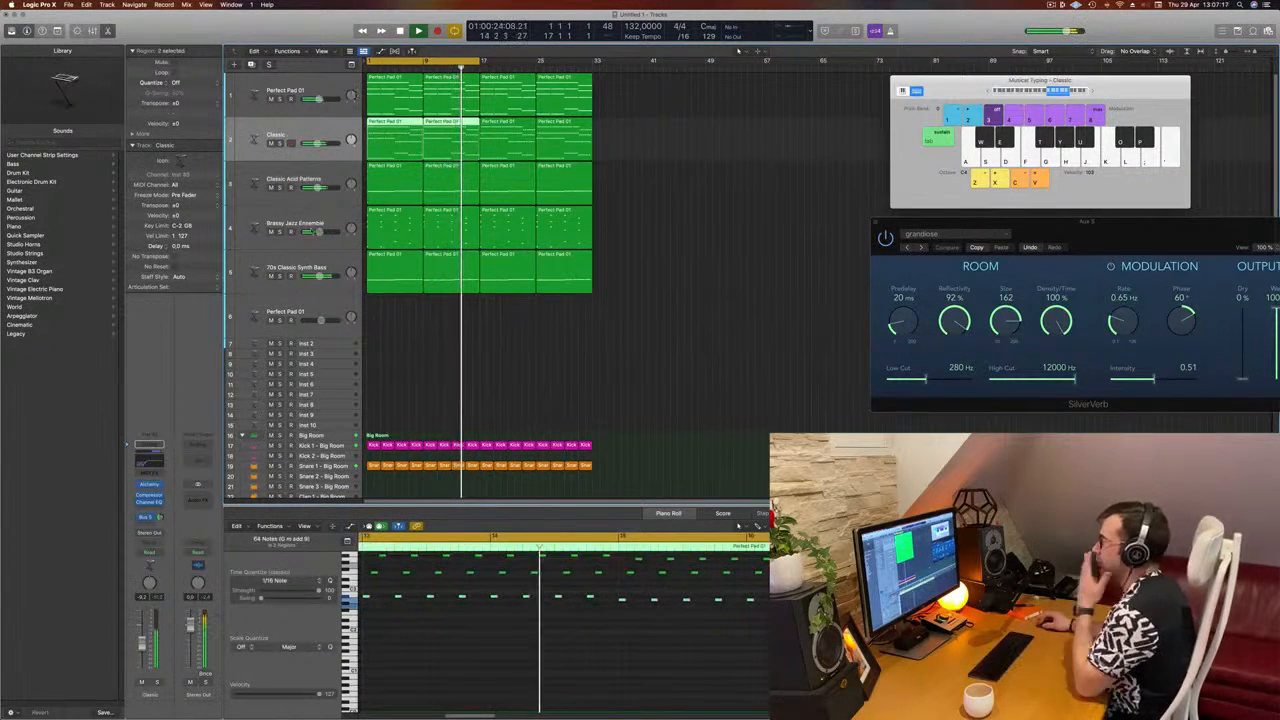
click(332, 222)
click(287, 94)
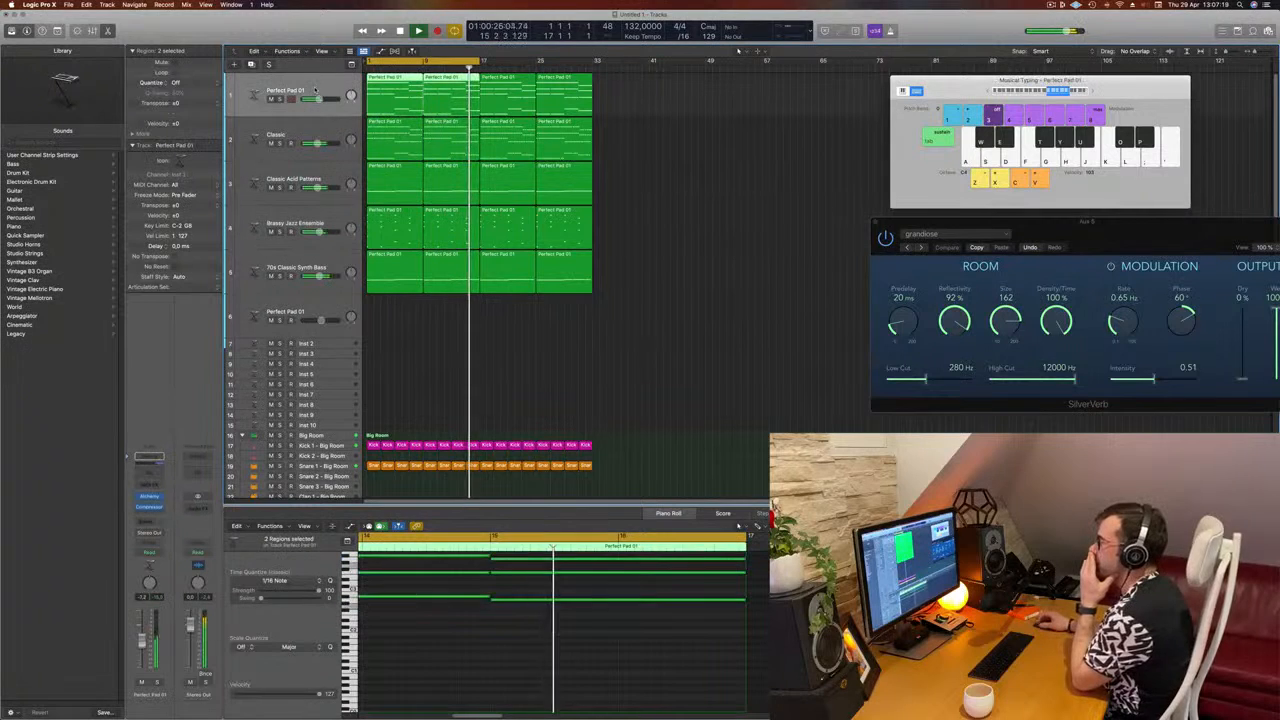
click(280, 99)
click(280, 99)
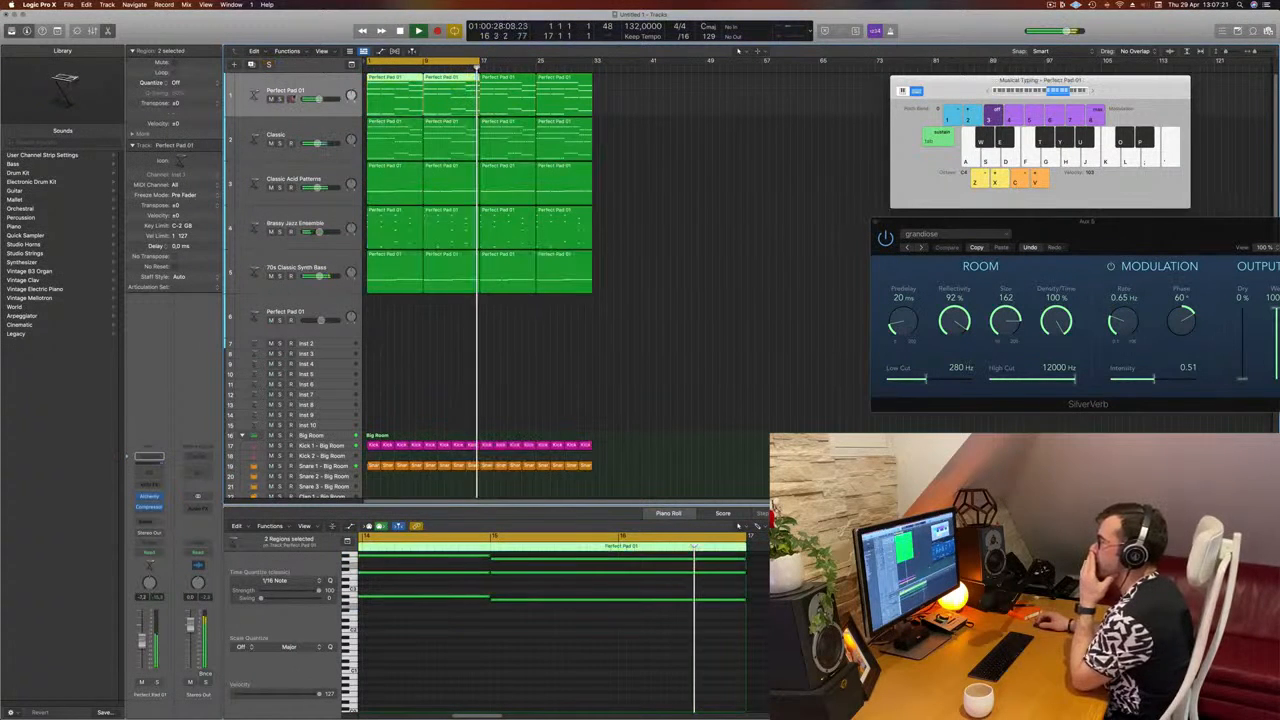
key(Return)
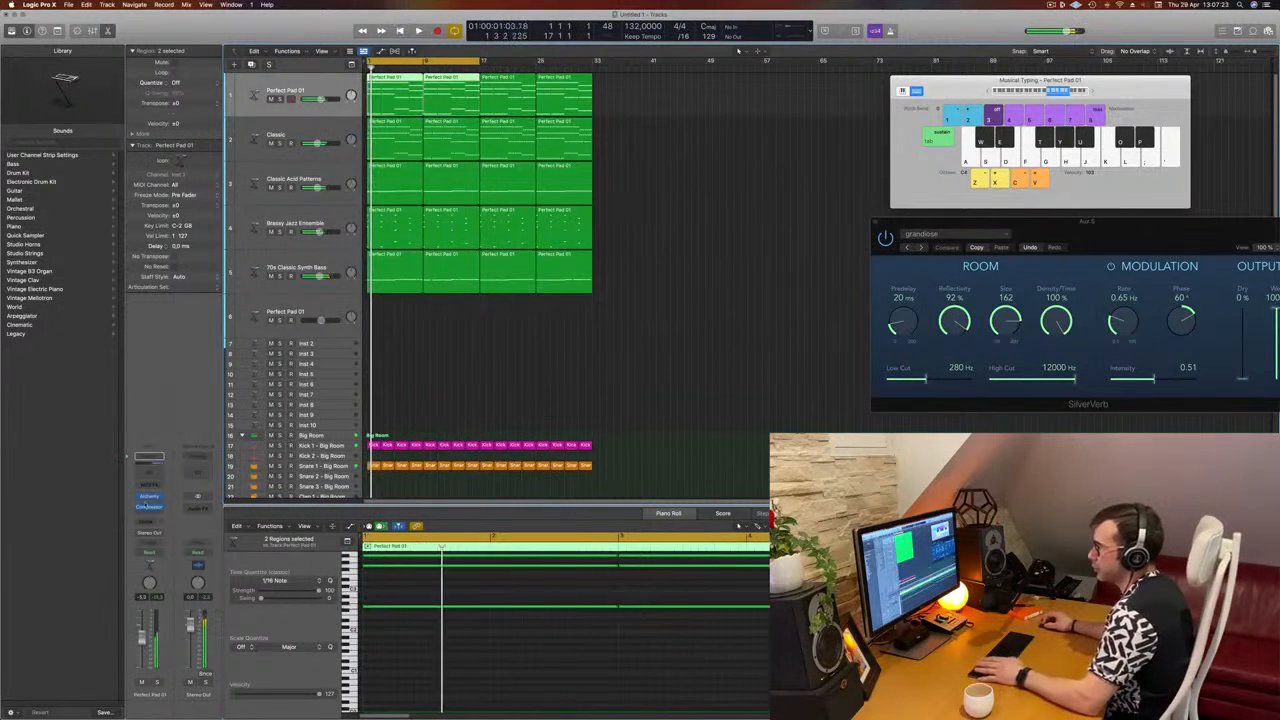
Step: Bring up the Alchemy window of Perfect Pad 01 to check its sound, then clear it away and replay from the start
click(149, 497)
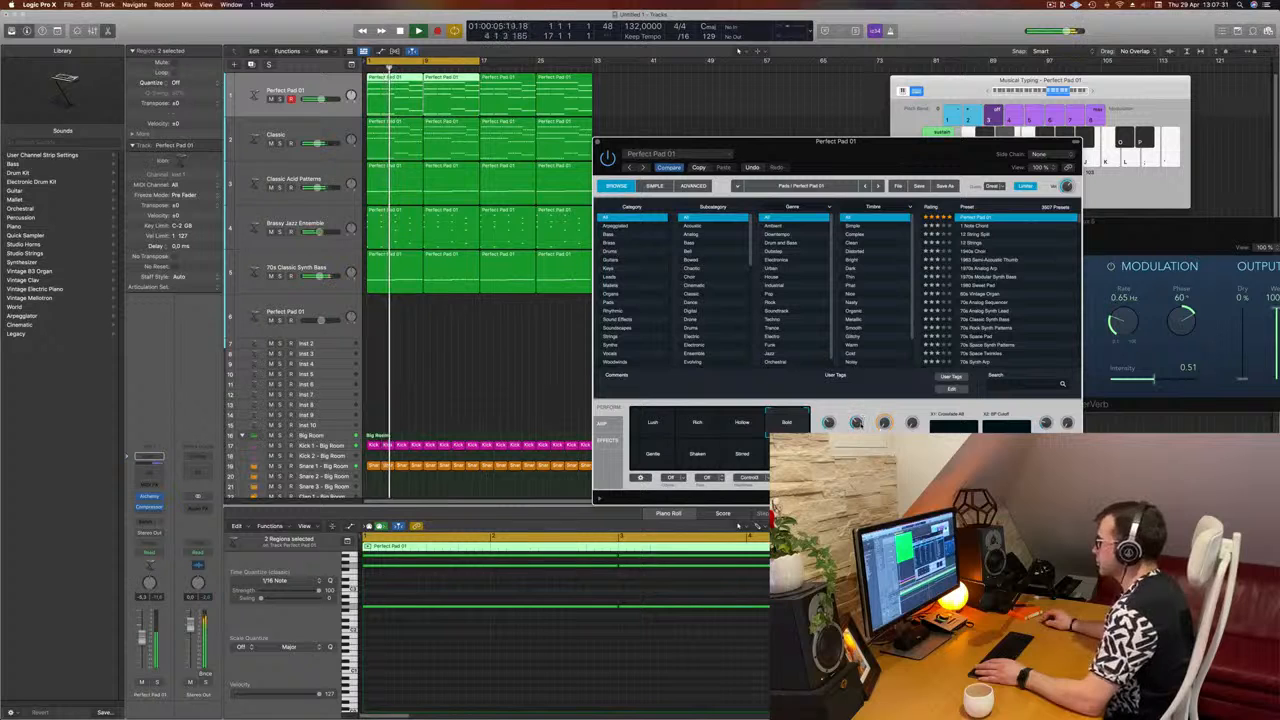
drag(913, 155, 882, 181)
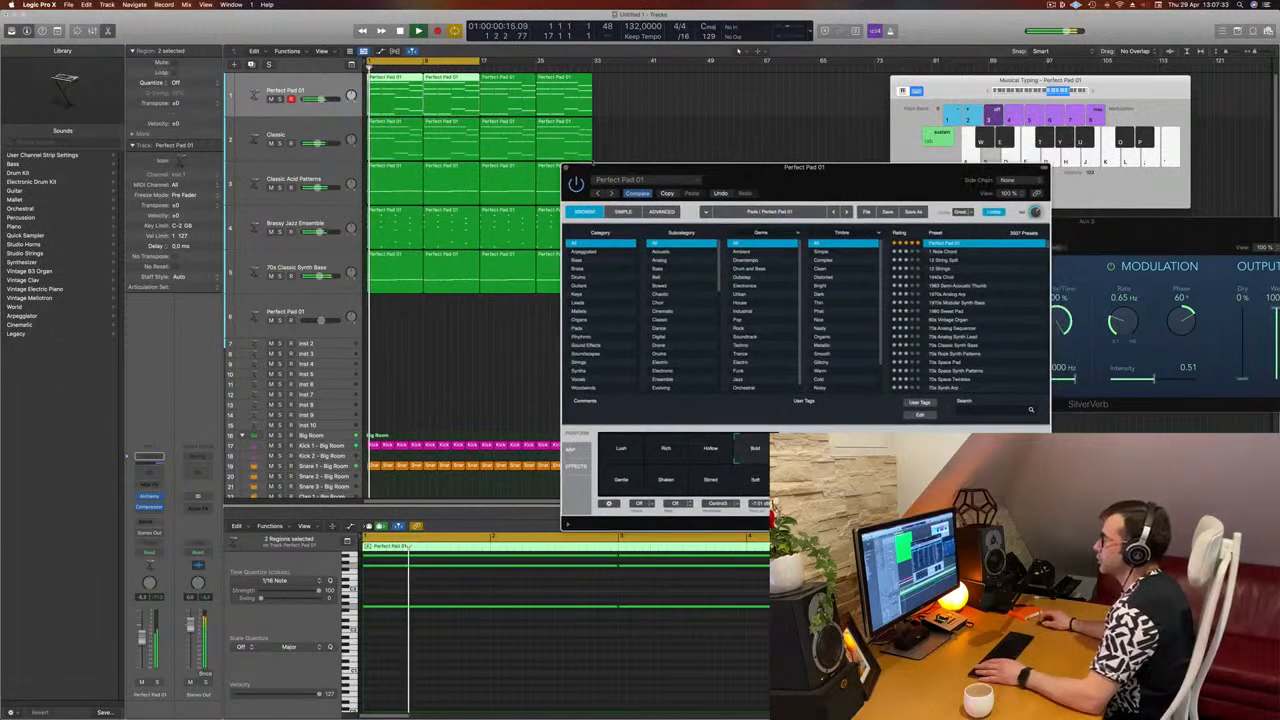
click(473, 376)
key(Return)
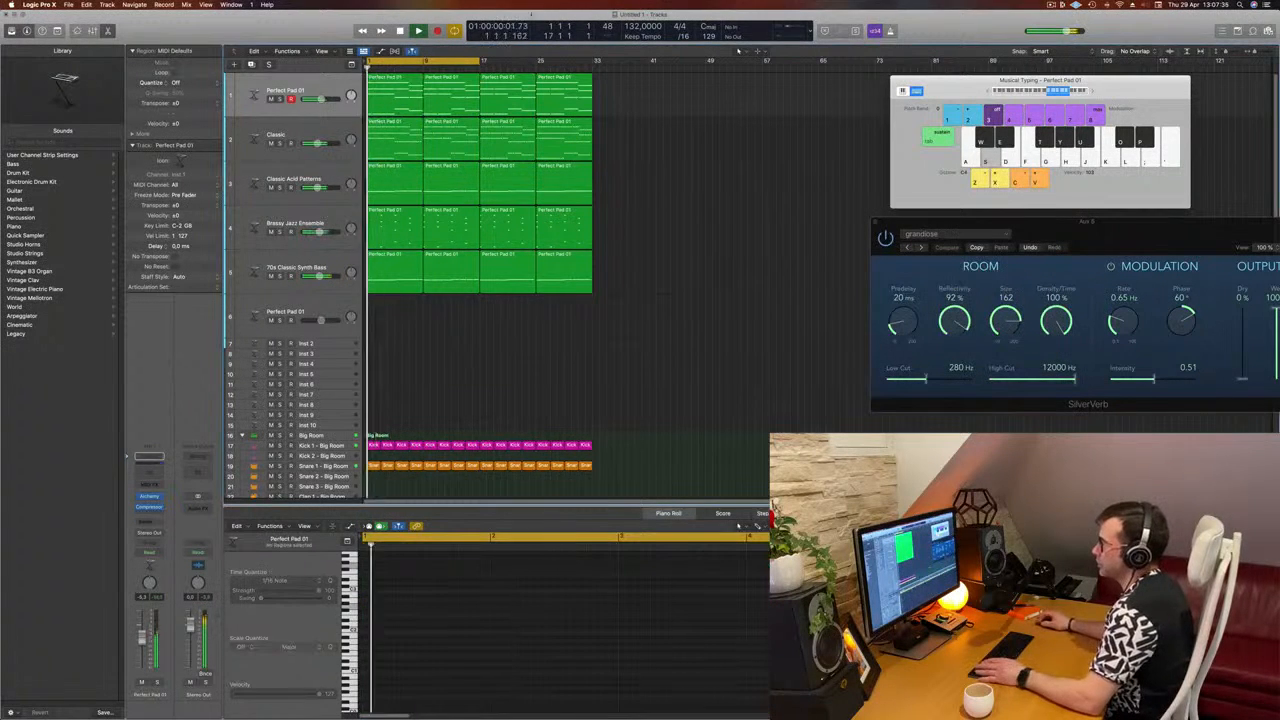
Step: Extend the cycle range to bar 33 and select the Classic Acid Patterns track to check it in the mix
drag(578, 75, 594, 77)
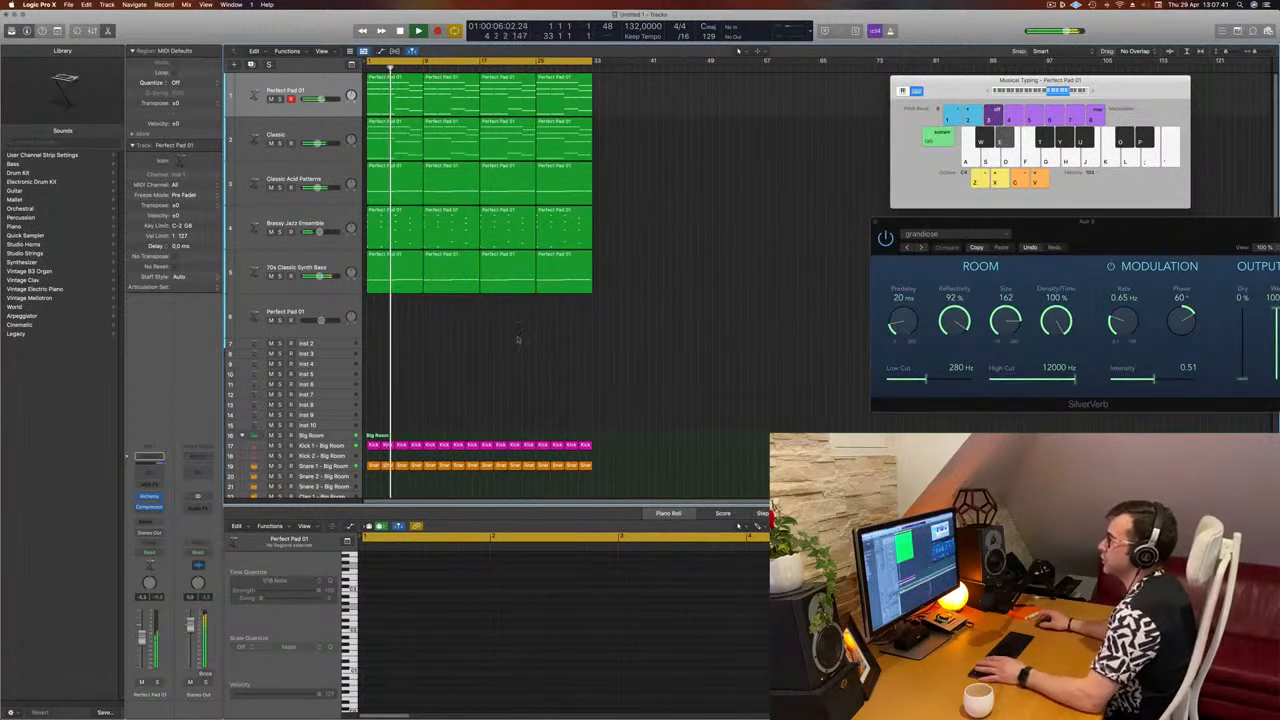
click(291, 170)
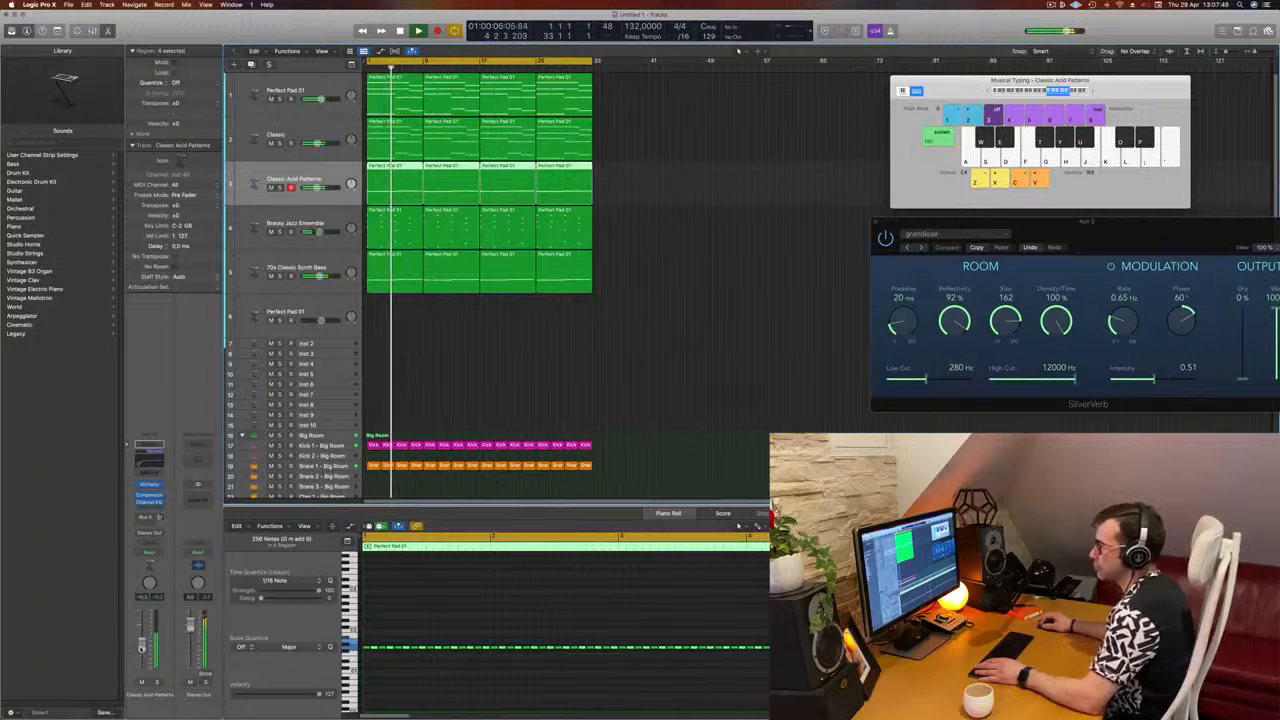
click(601, 395)
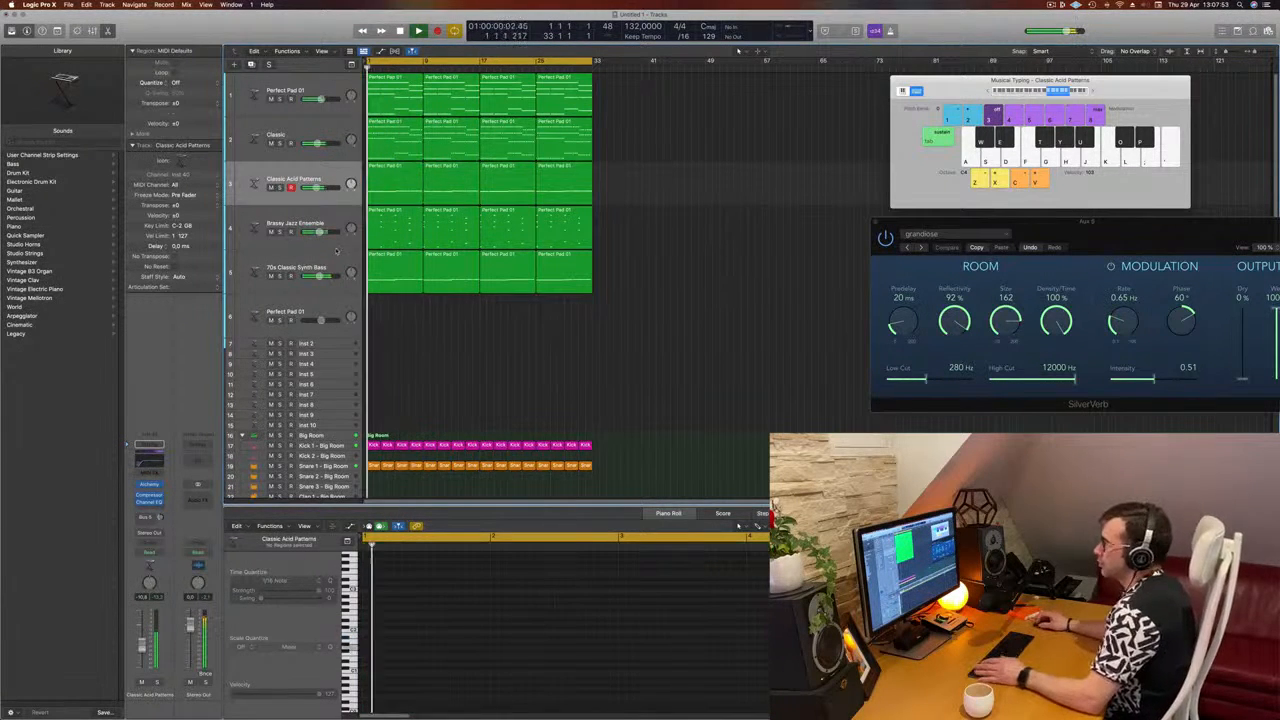
Step: Duplicate the Brassy Jazz Ensemble track and load the Yamaha Grand Piano sound on the new track
click(340, 262)
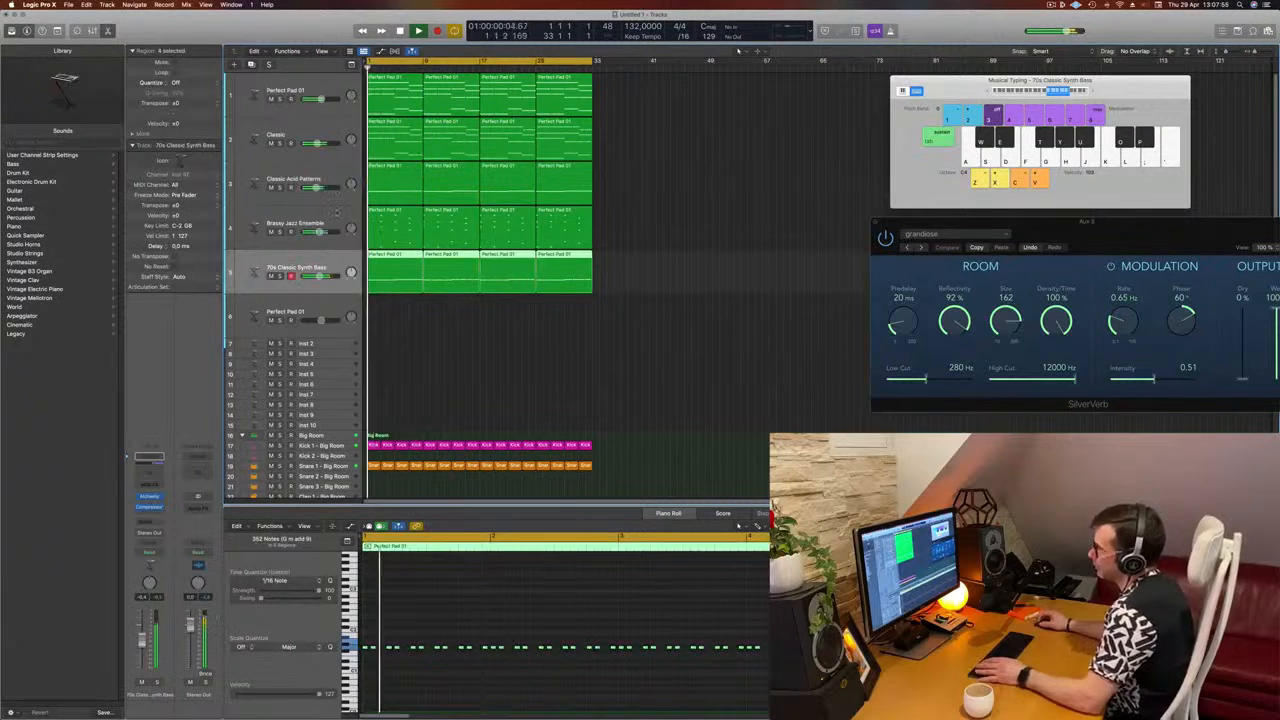
click(332, 221)
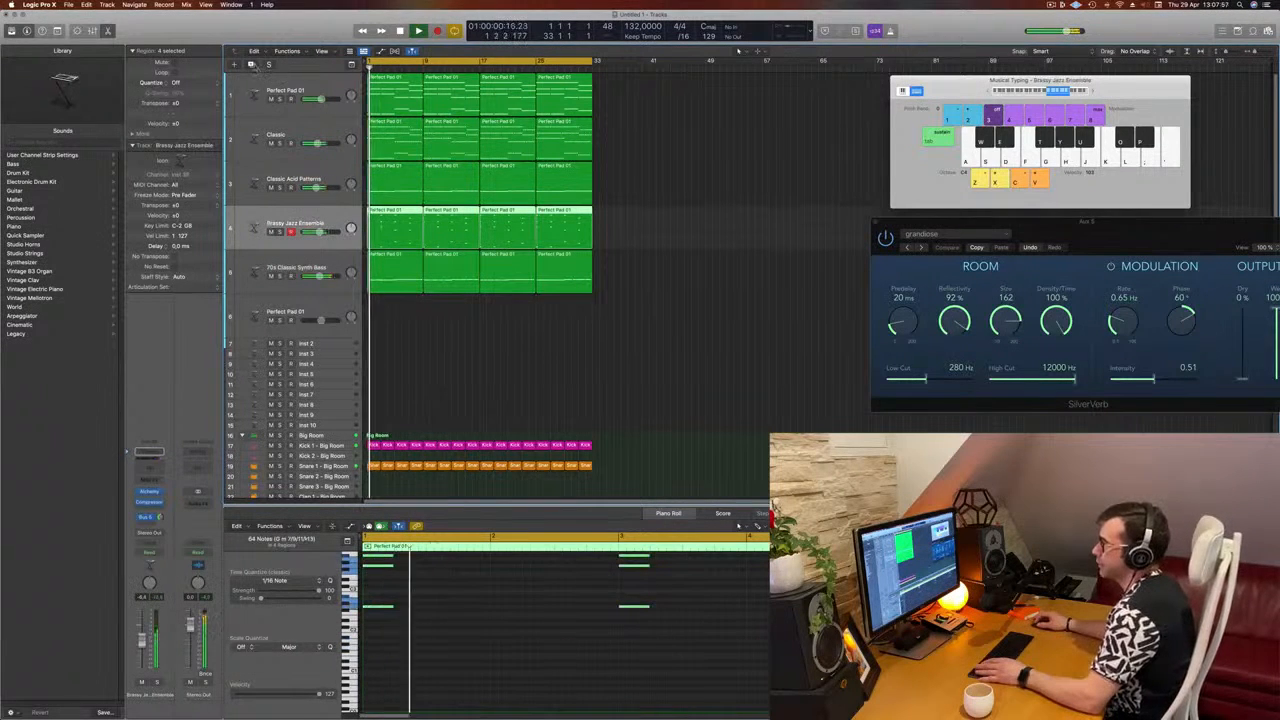
key(super+d)
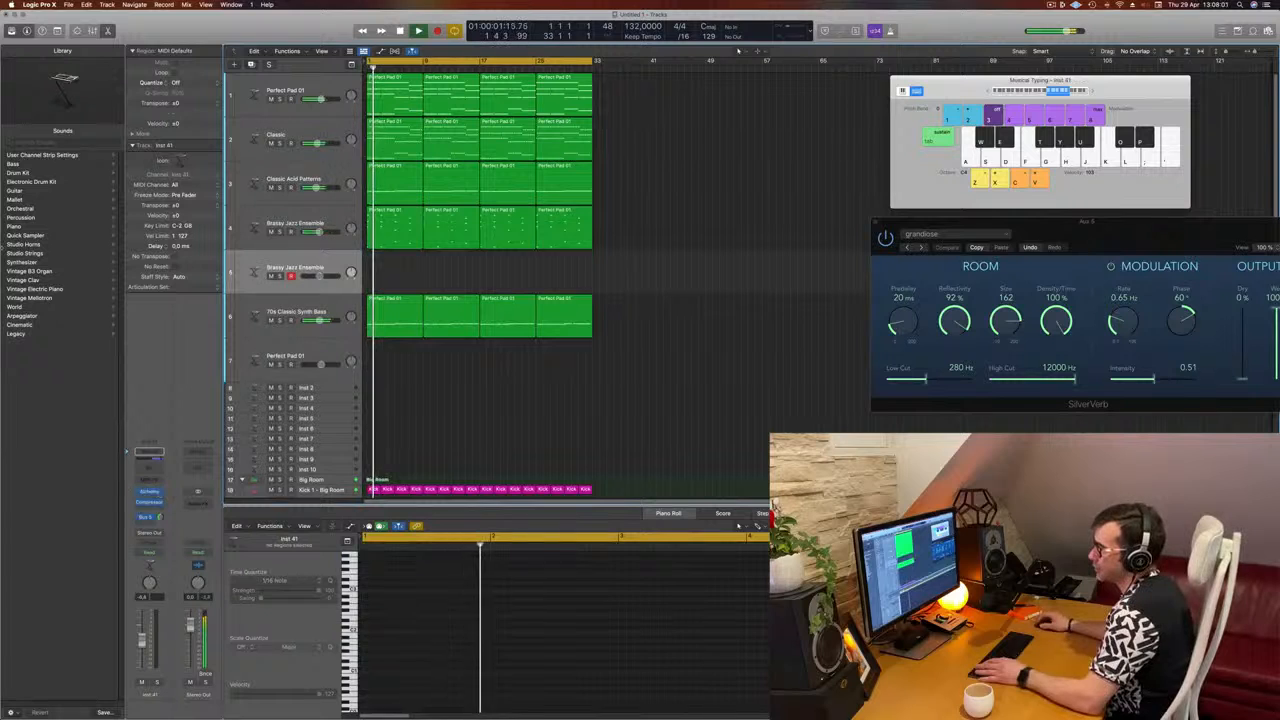
click(31, 226)
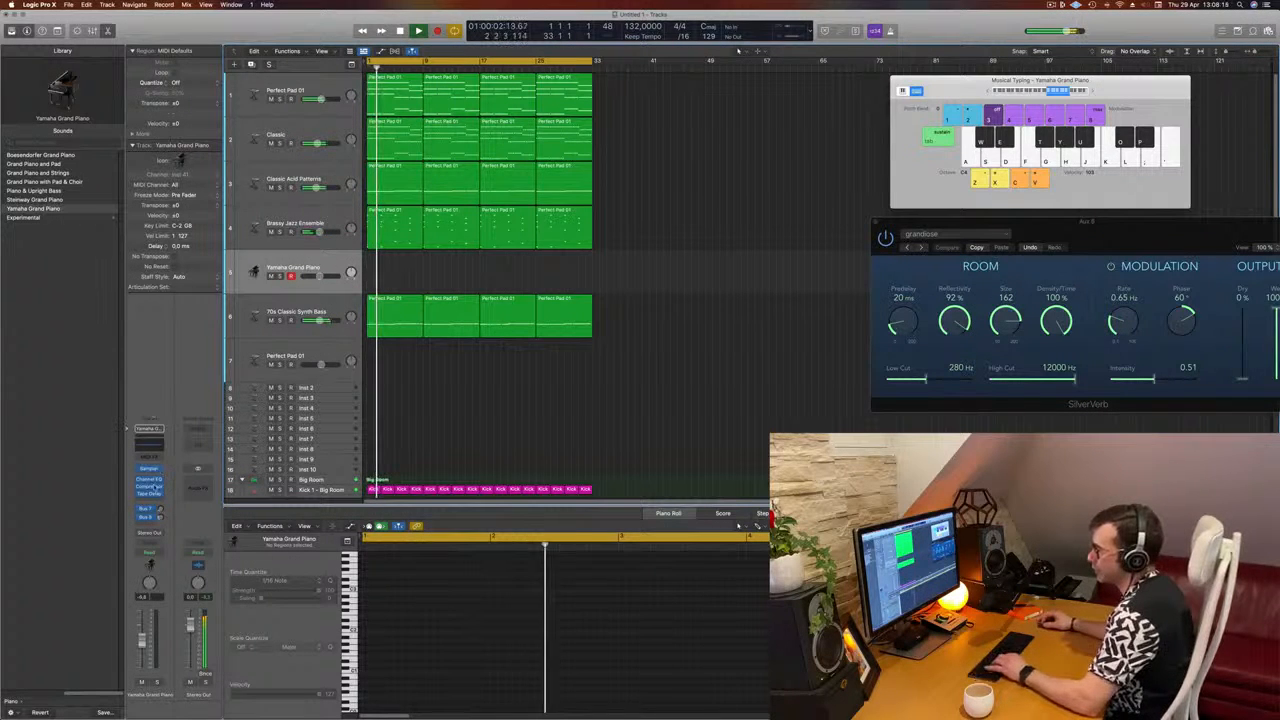
Step: Add a send to Bus 5 on the Yamaha Grand Piano track to feed the Aux 5 reverb
click(148, 524)
mouse_move(160, 539)
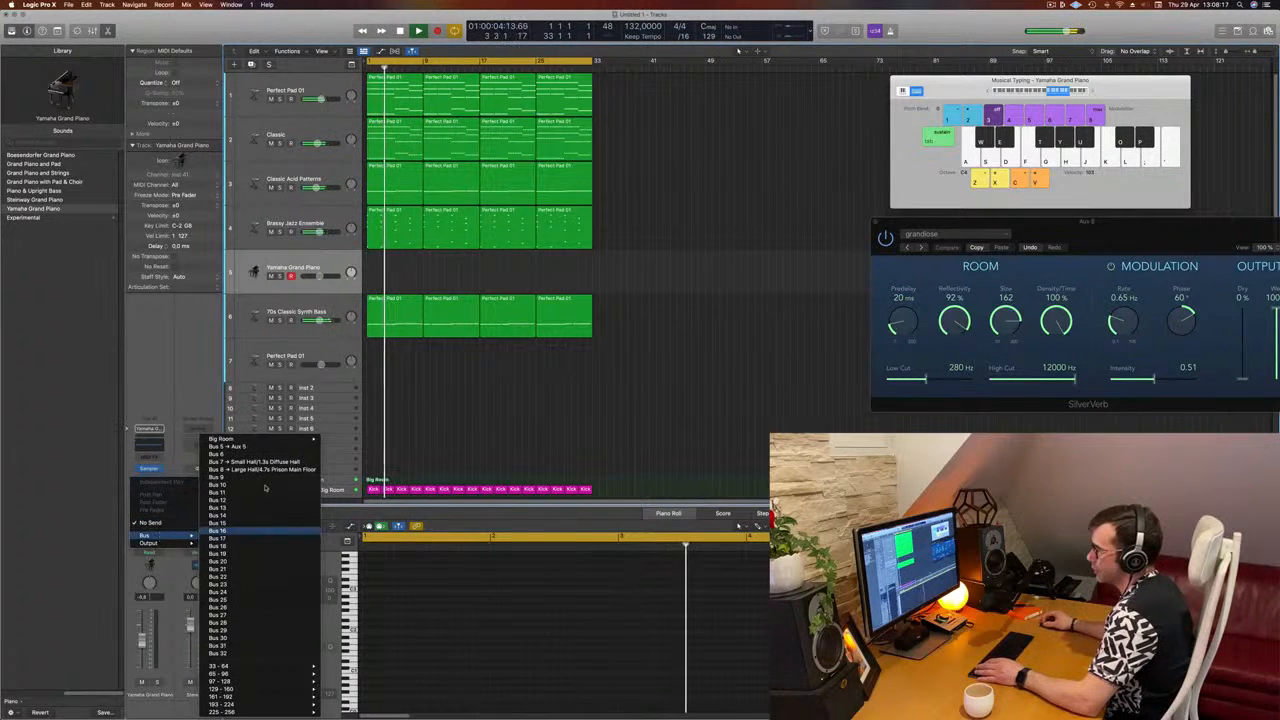
click(240, 469)
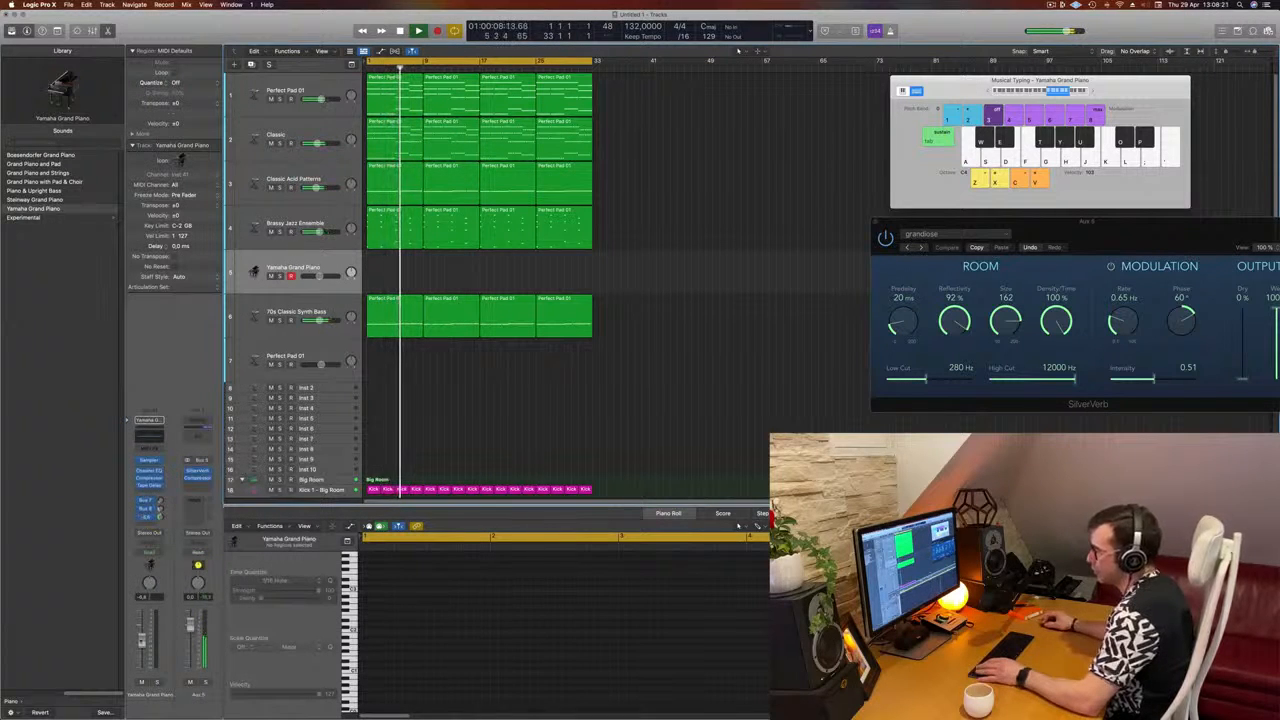
Step: Lower the Musical Typing keyboard to octave C3 and try out a few piano notes over the running loop
click(988, 92)
key(h)
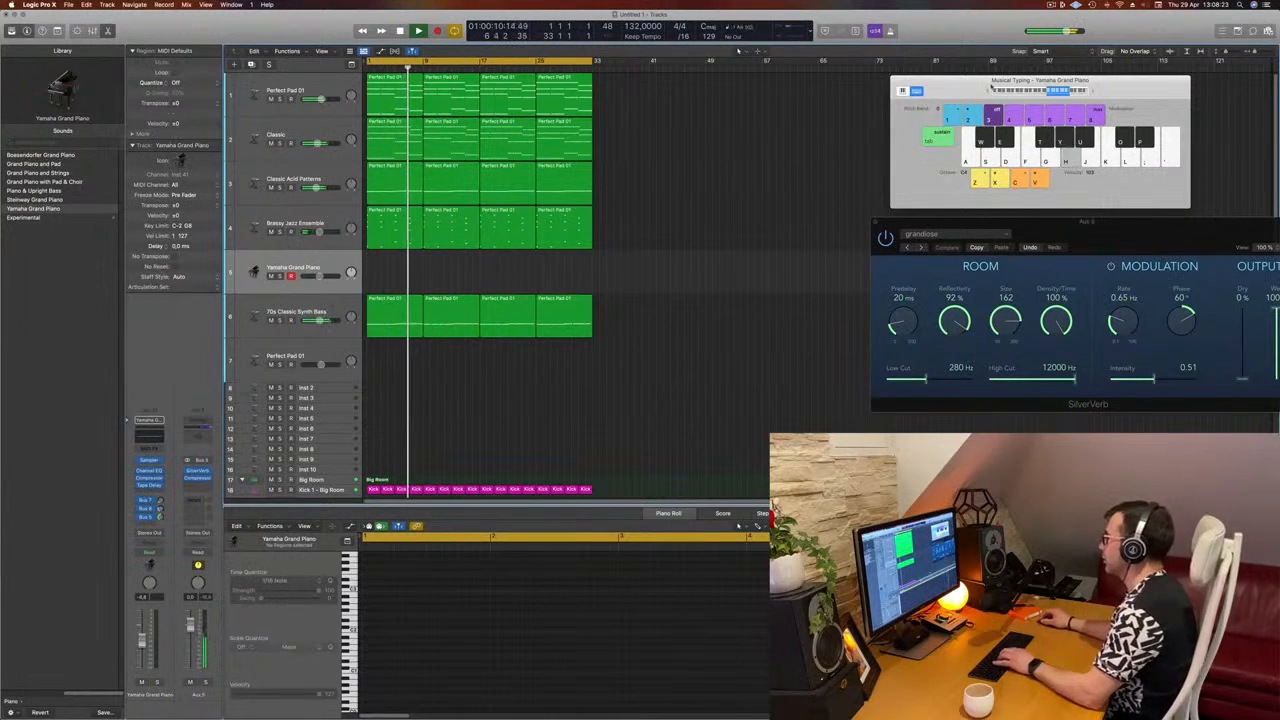
key(j)
key(k)
key(j)
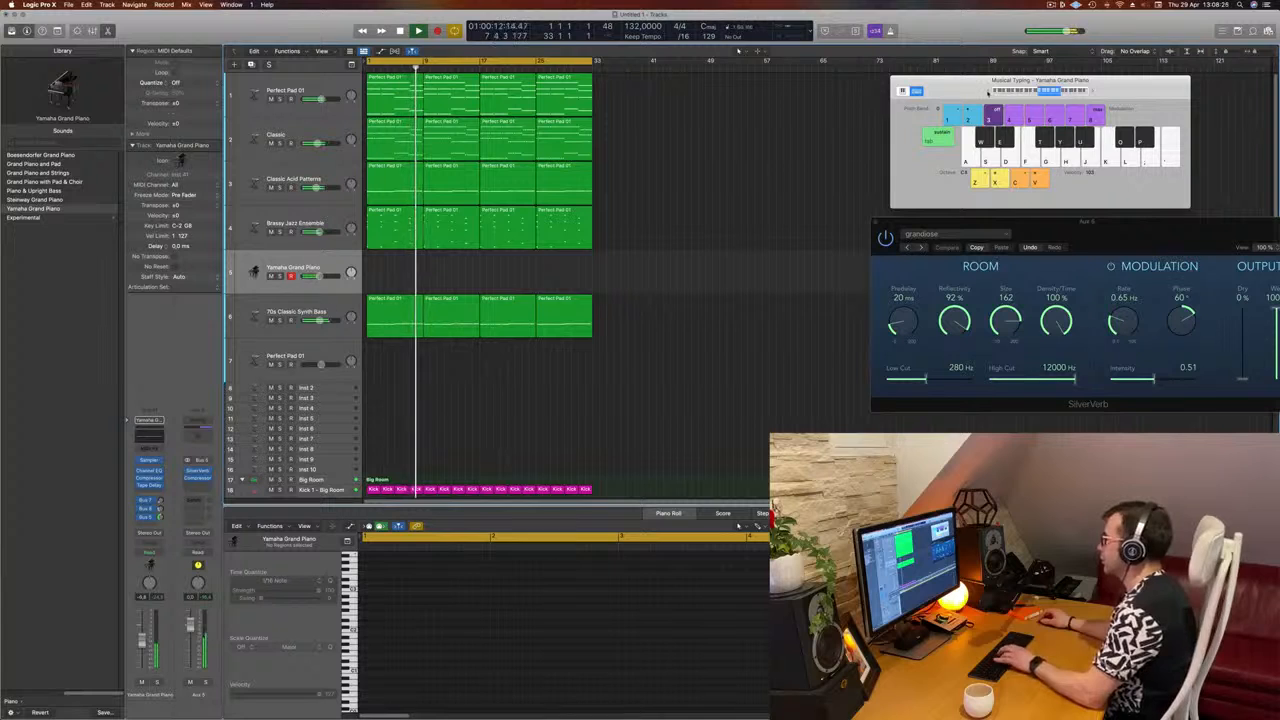
key(h)
key(j)
key(k)
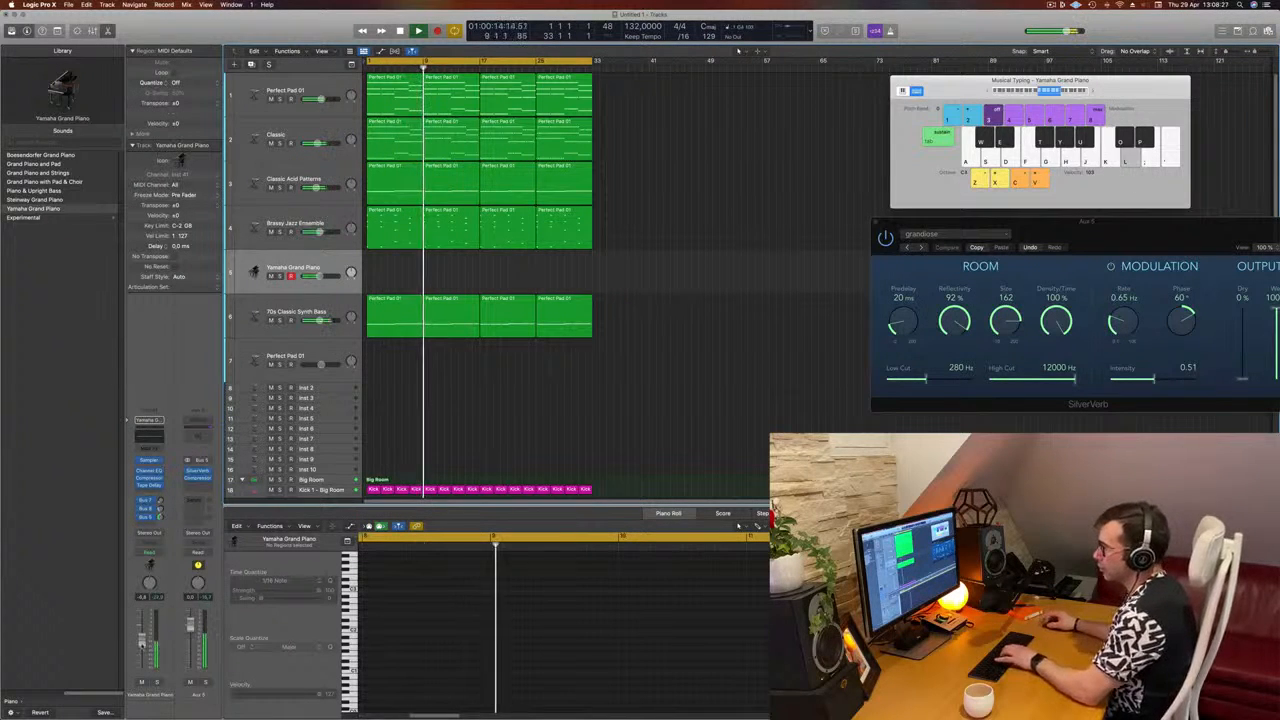
Step: Raise the Yamaha Grand Piano track's volume while playing test notes against the mix
key(k)
drag(141, 645, 146, 625)
key(j)
key(l)
key(l)
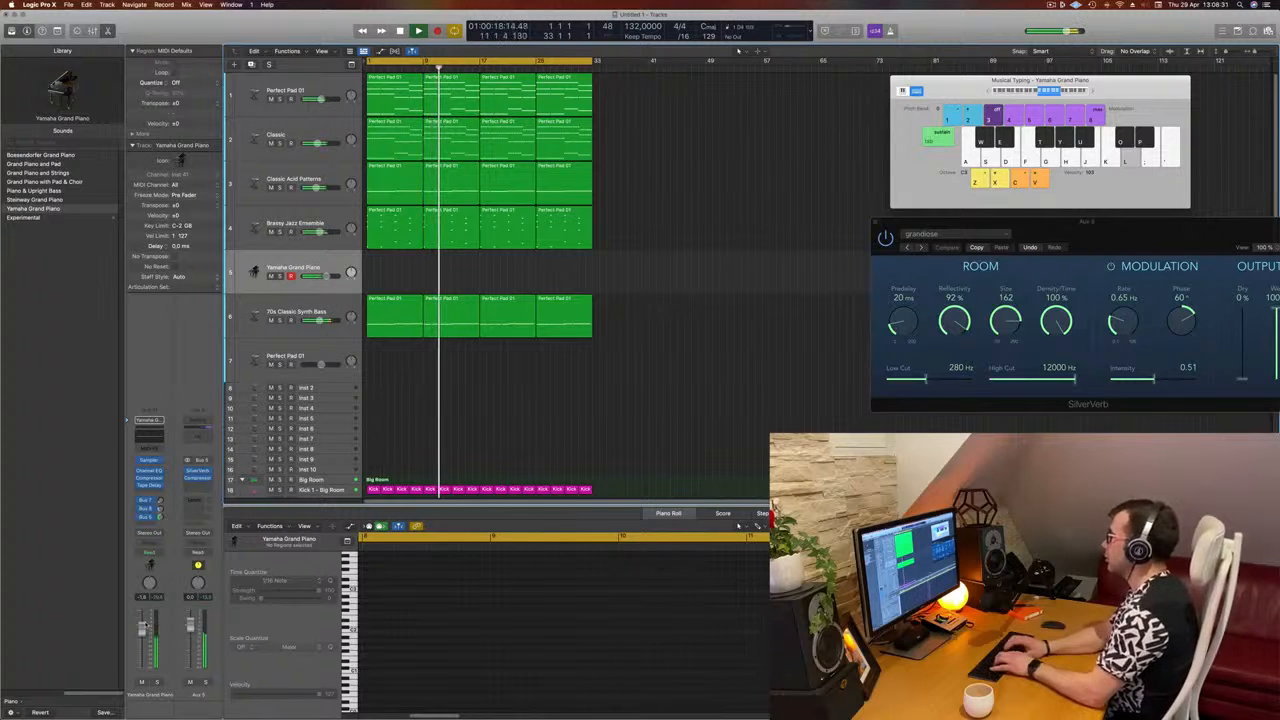
Step: Improvise piano melodies with Musical Typing over the playing loop to work out a slow long-note phrase
key(apostrophe)
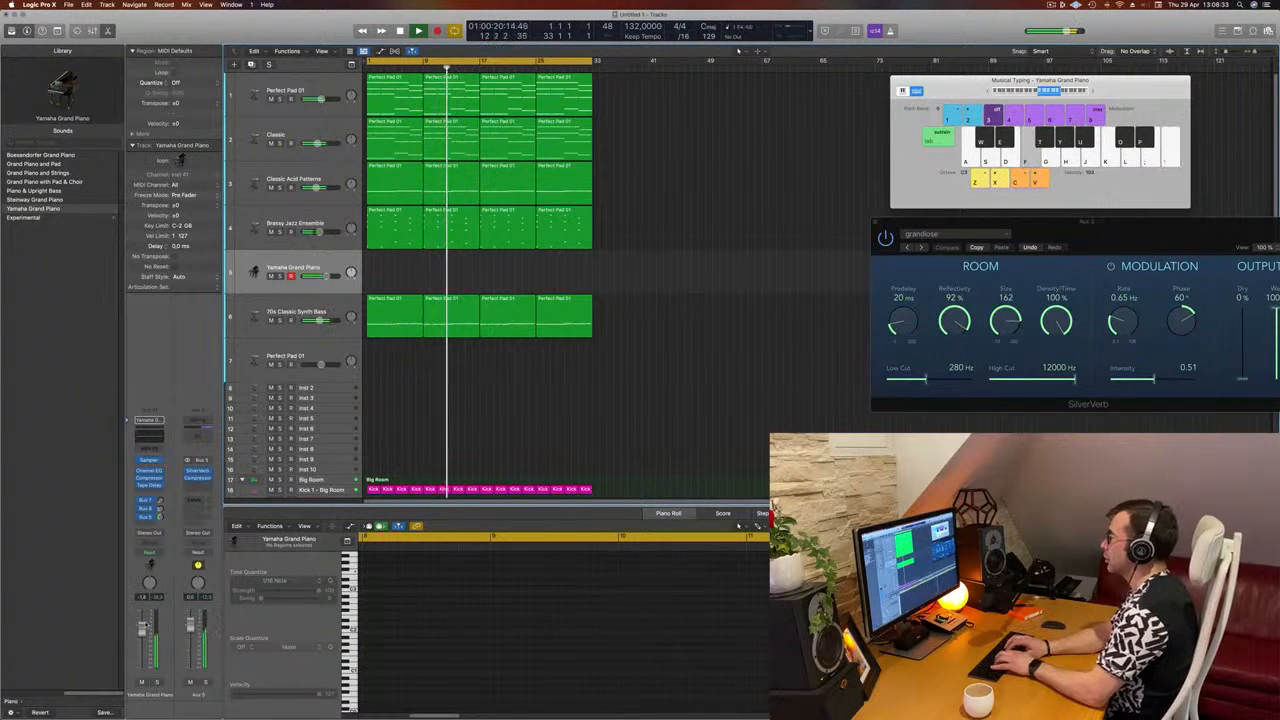
key(apostrophe)
key(apostrophe)
key(apostrophe)
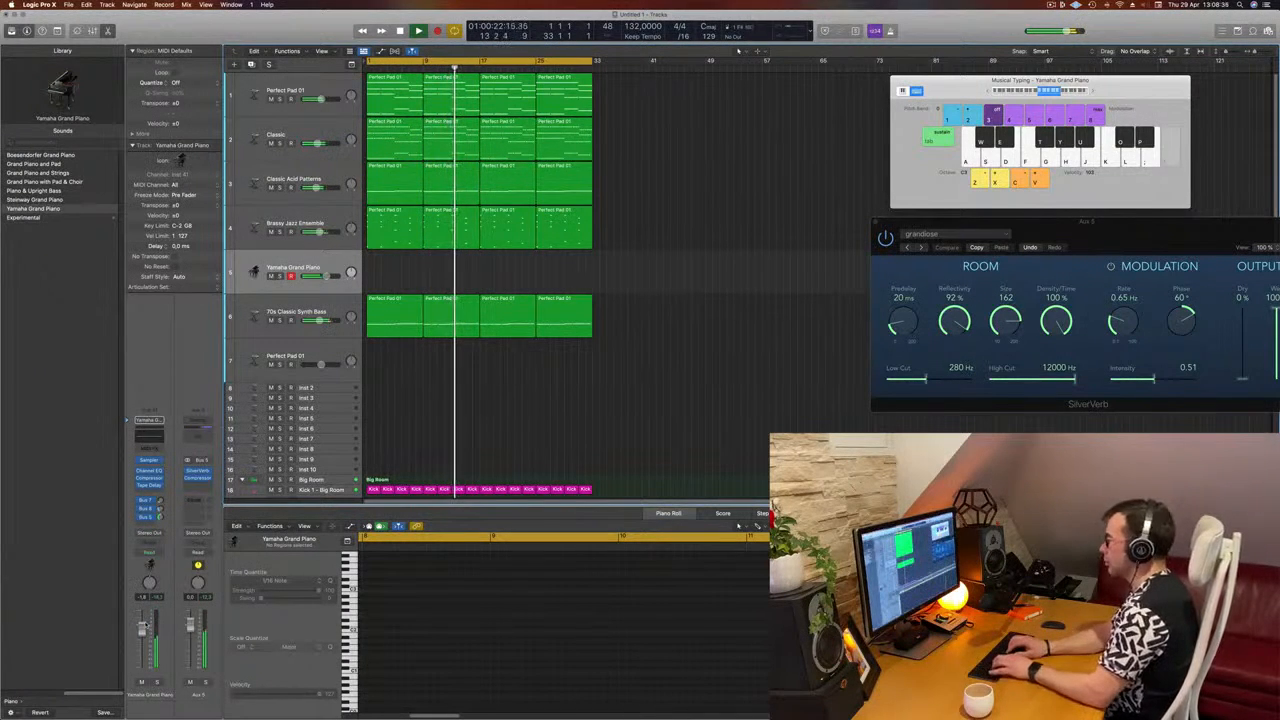
key(apostrophe)
key(d)
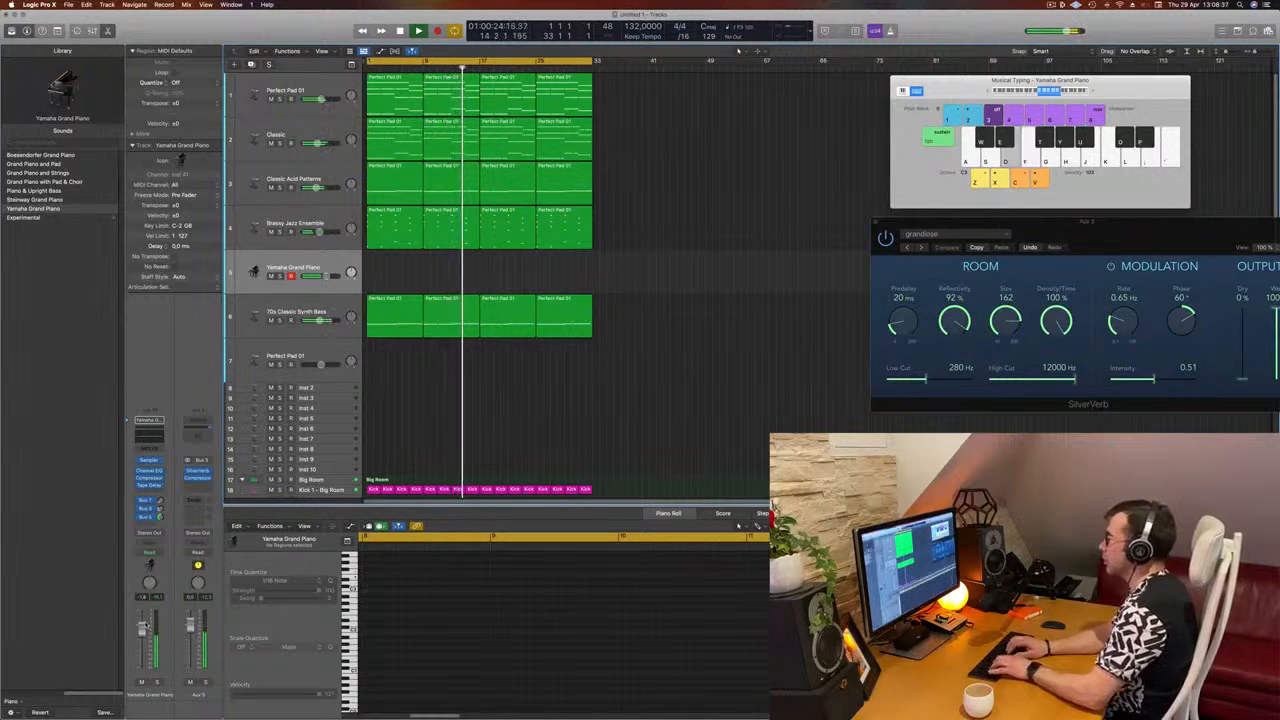
key(f)
key(s)
key(d)
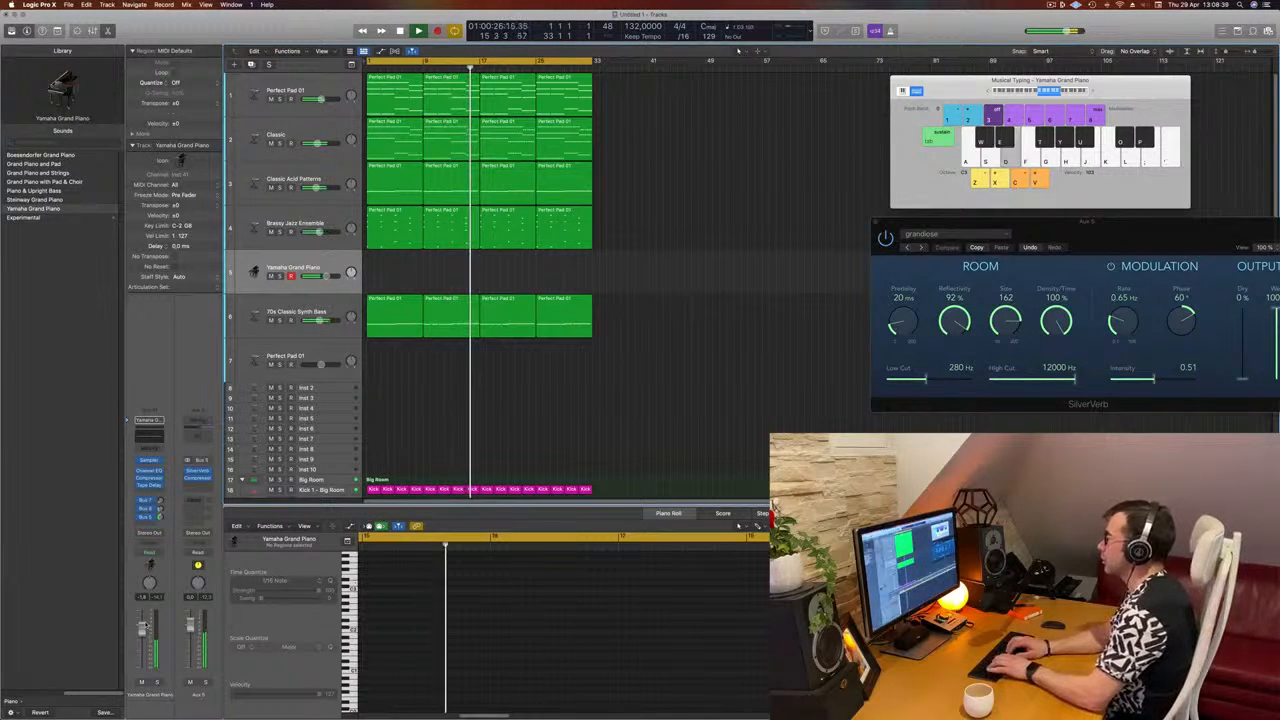
key(f)
key(s)
key(d)
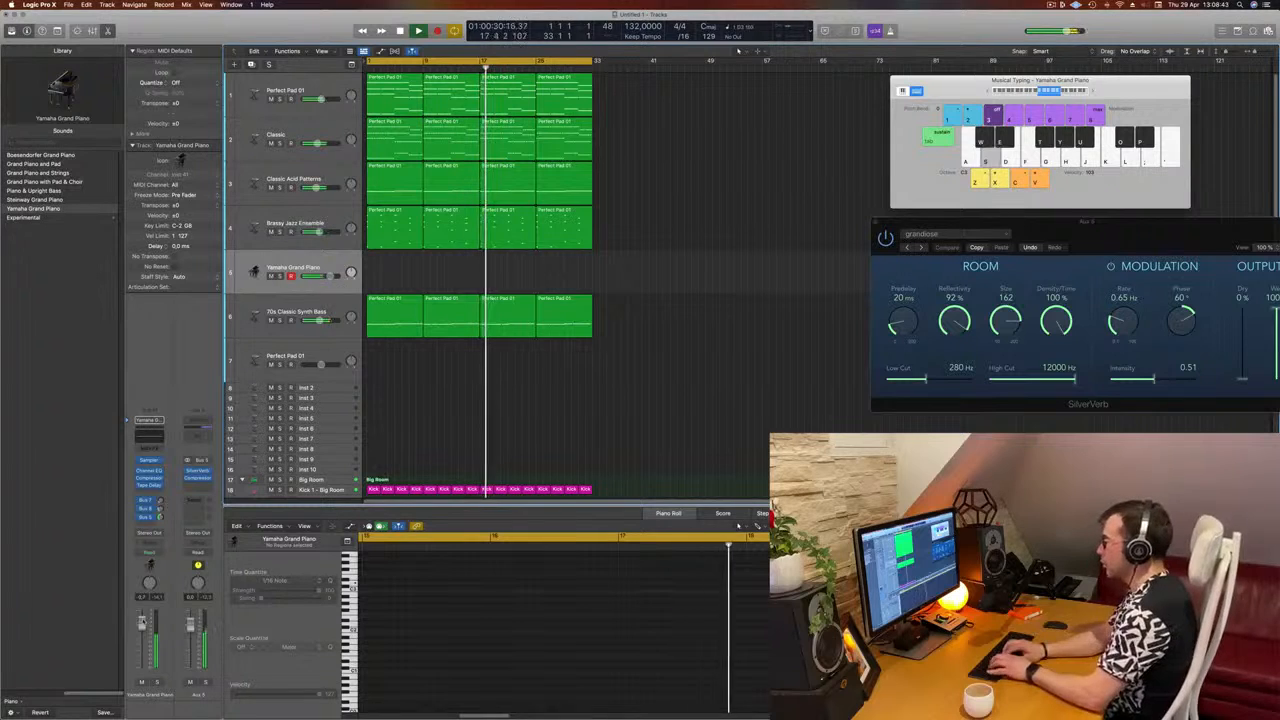
key(d)
key(f)
key(j)
key(k)
key(l)
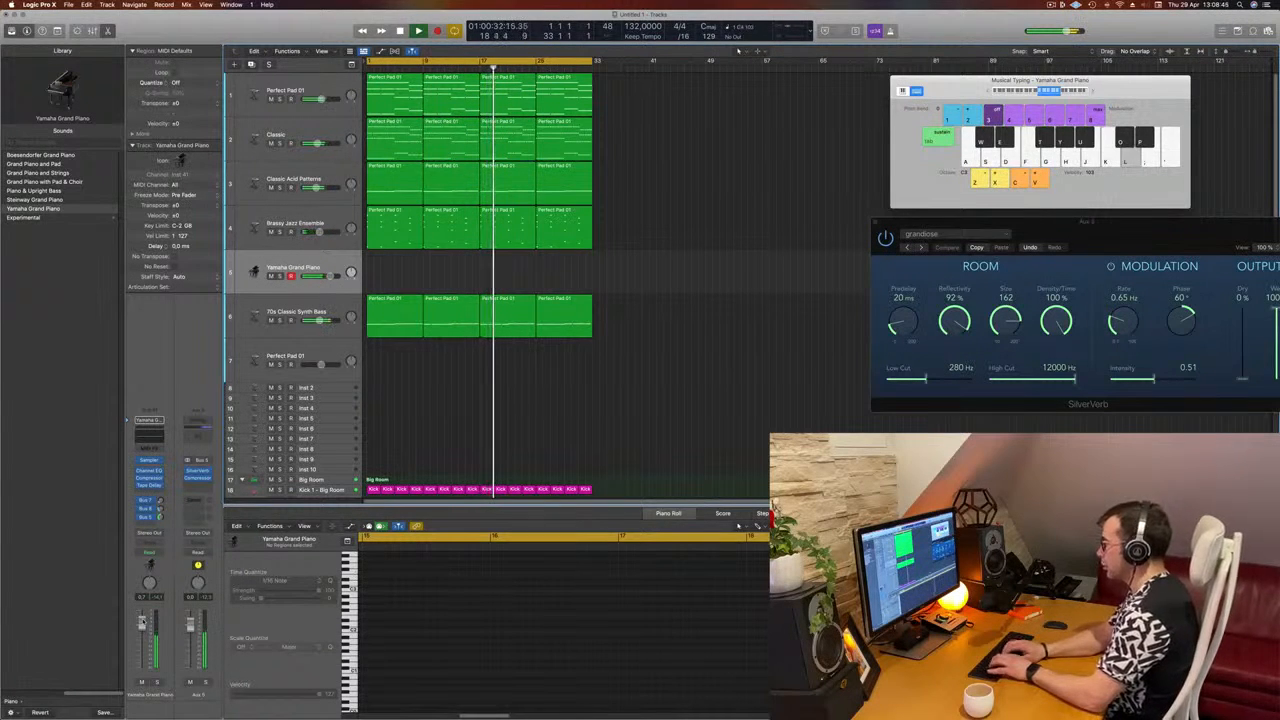
key(s)
key(l)
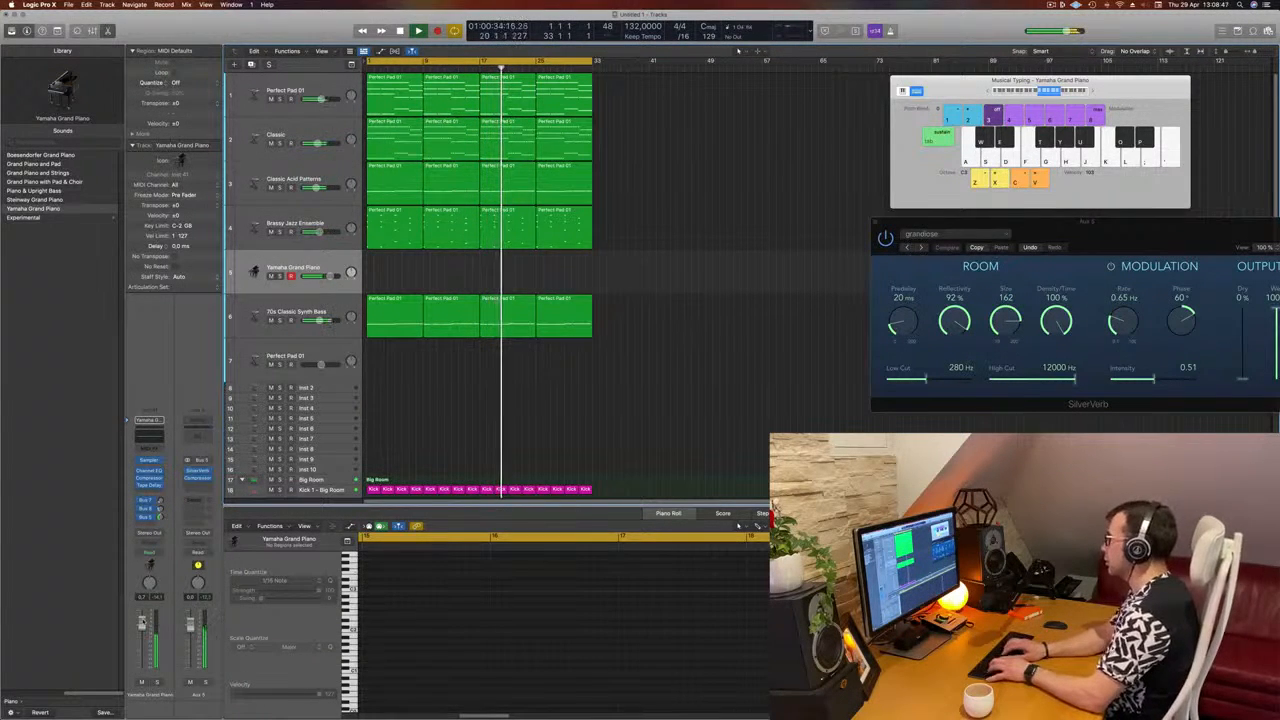
key(k)
key(apostrophe)
key(apostrophe)
key(semicolon)
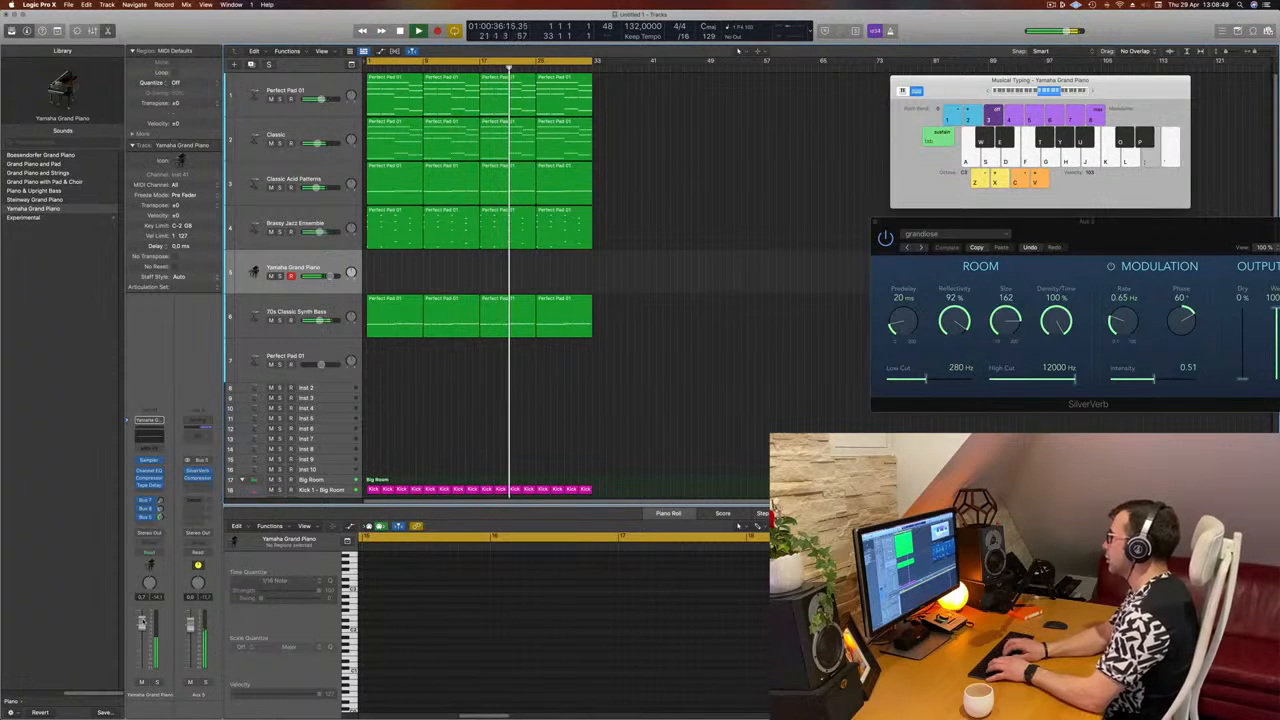
key(apostrophe)
key(l)
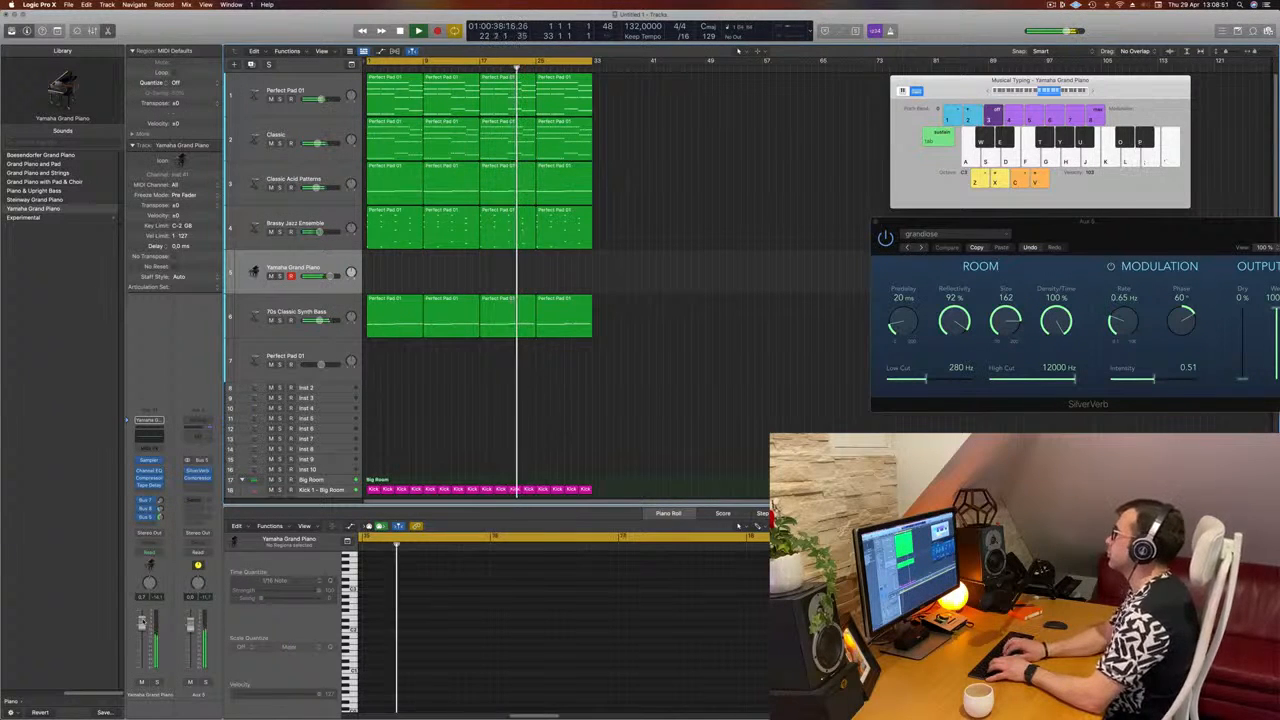
key(k)
key(k)
key(apostrophe)
key(apostrophe)
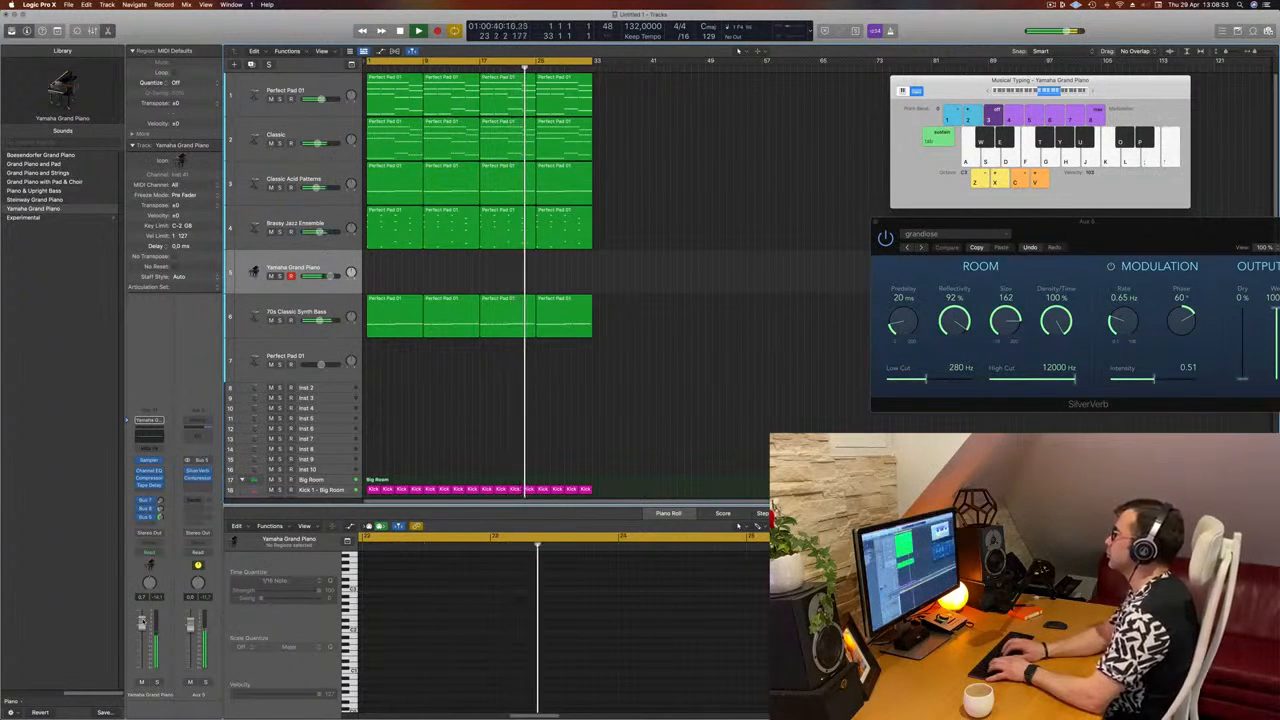
key(apostrophe)
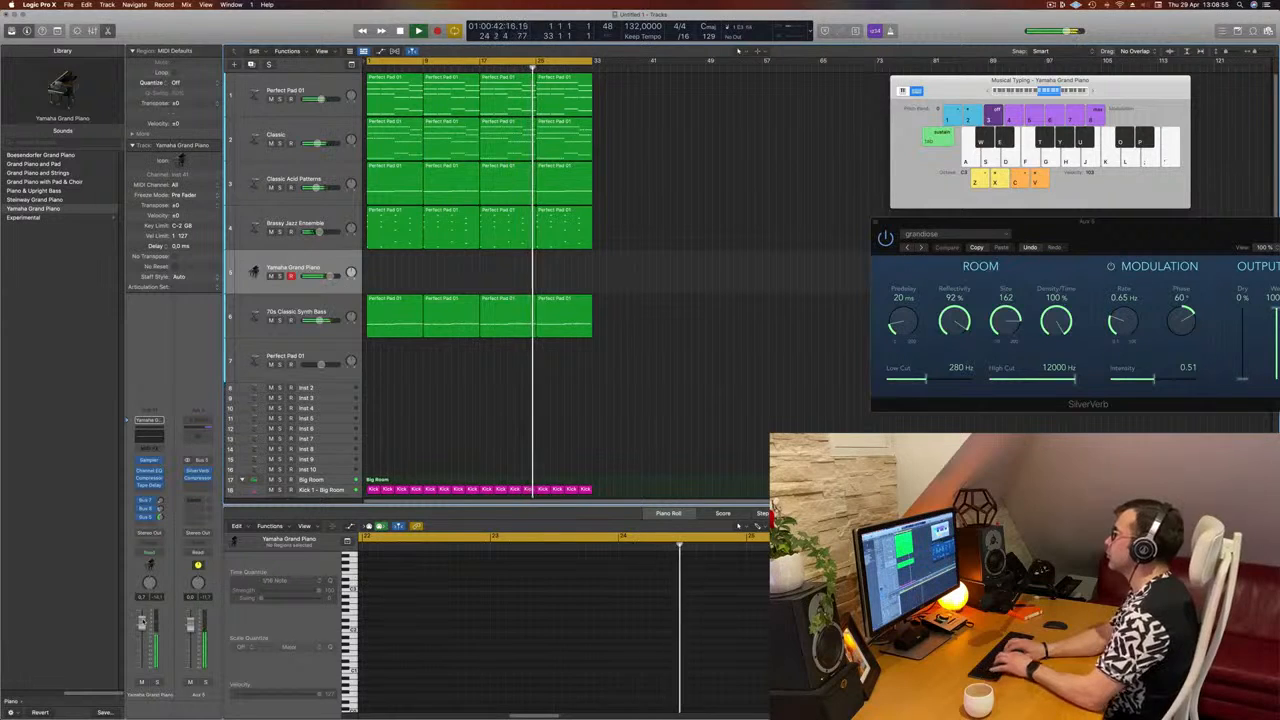
key(h)
key(g)
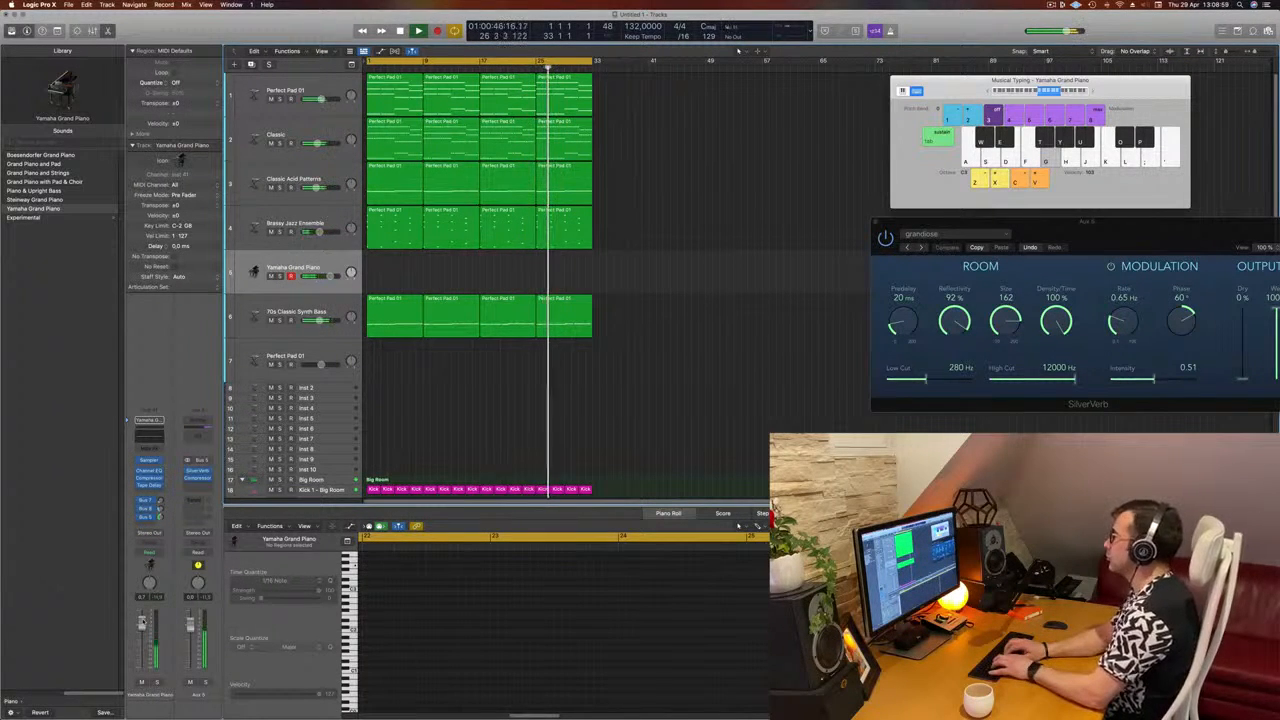
key(l)
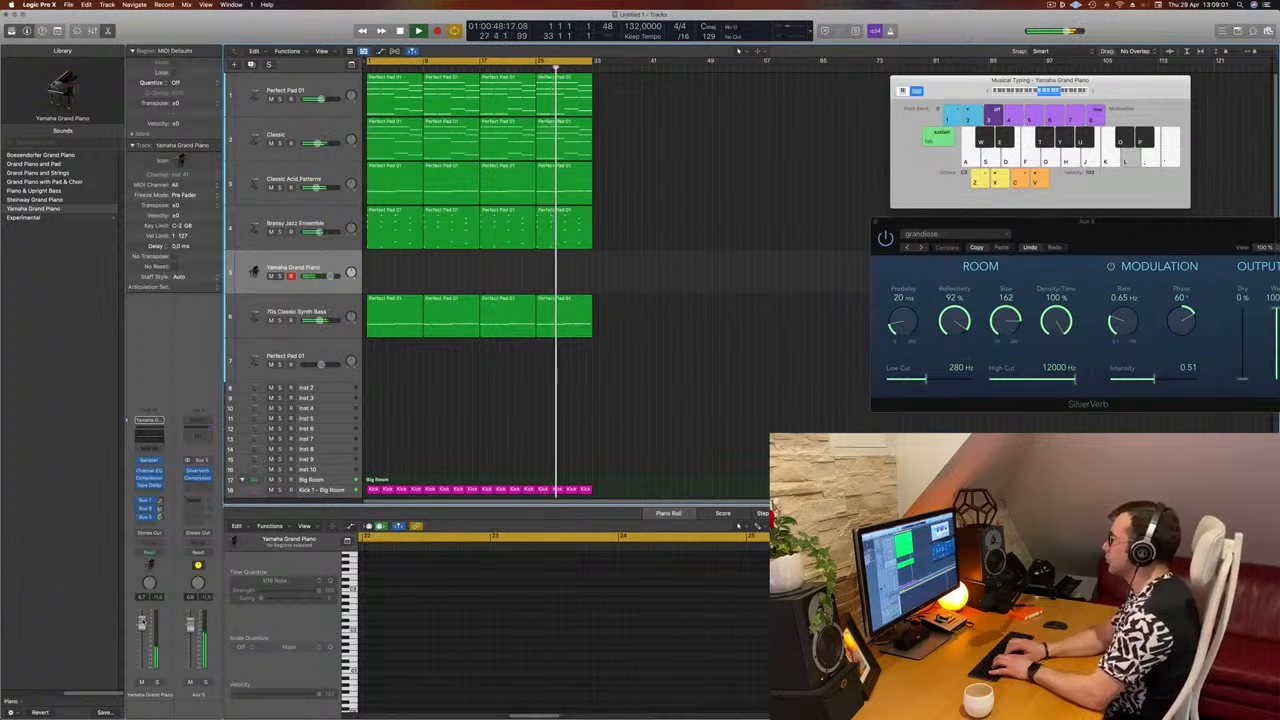
key(g)
key(k)
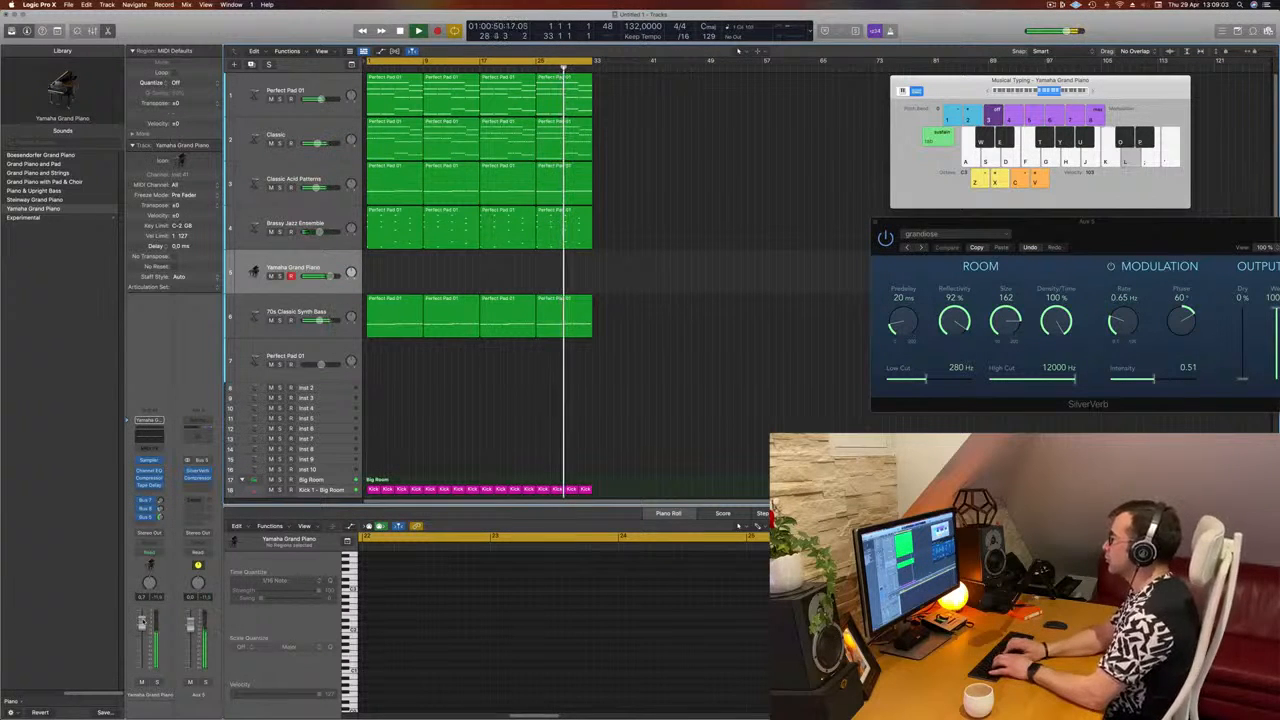
key(semicolon)
key(g)
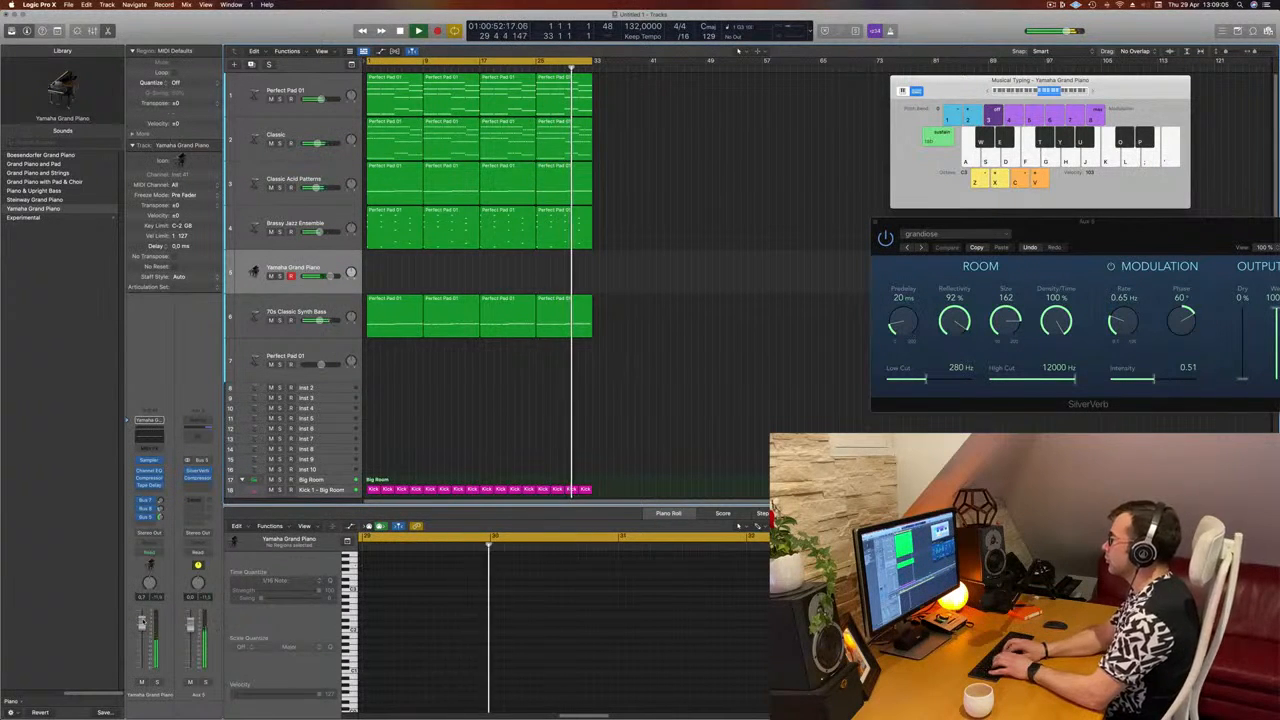
key(k)
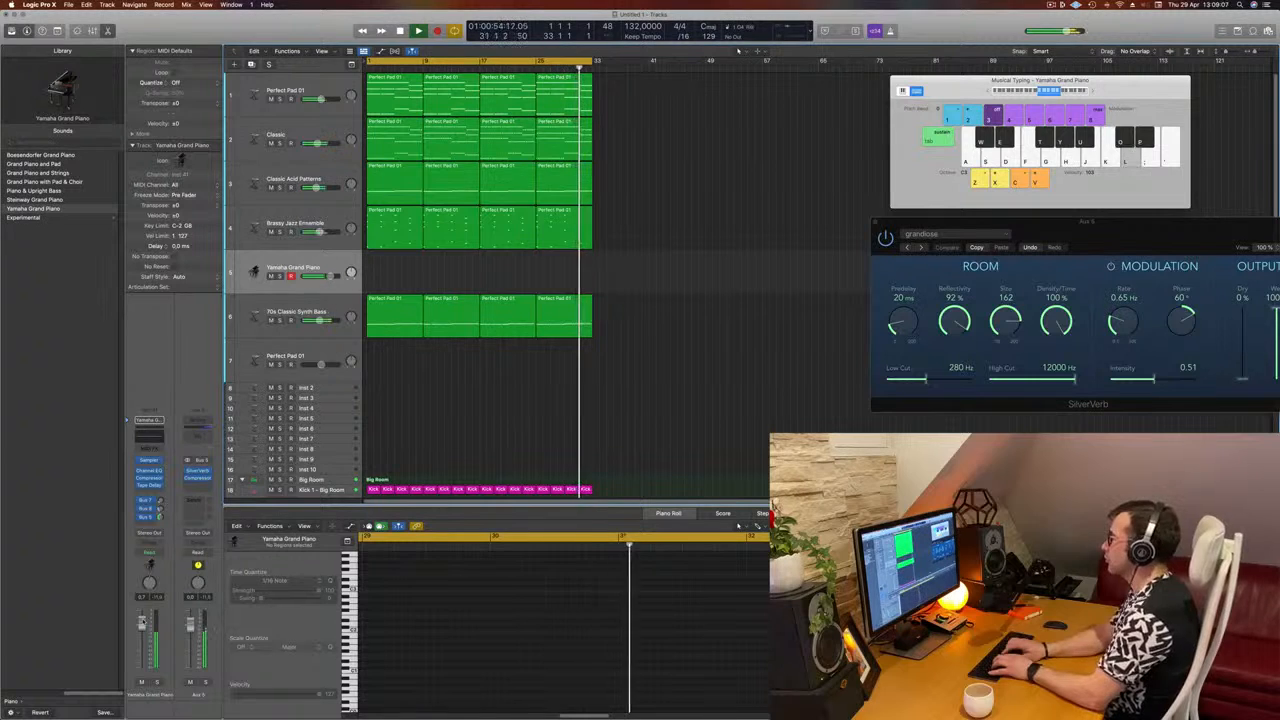
key(k)
Step: Record a slow piano line of long notes beginning G, D, C, G on the Yamaha Grand Piano track from bar 1
key(r)
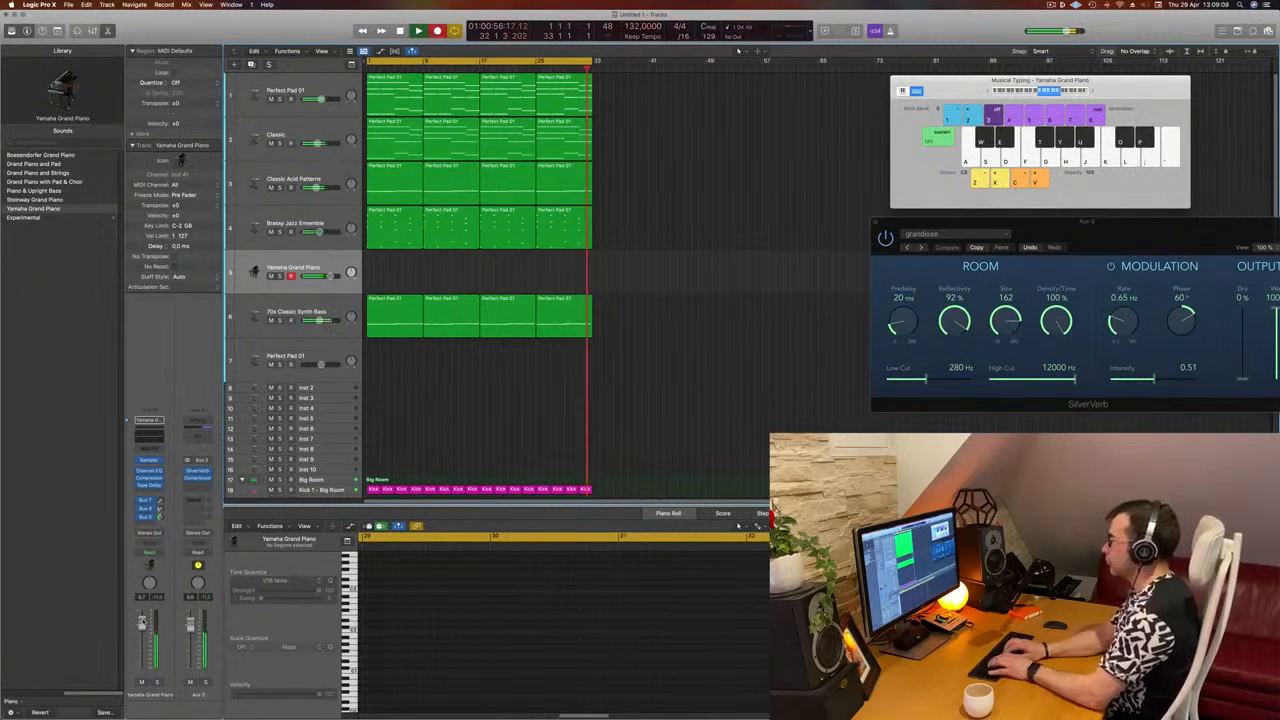
key(g)
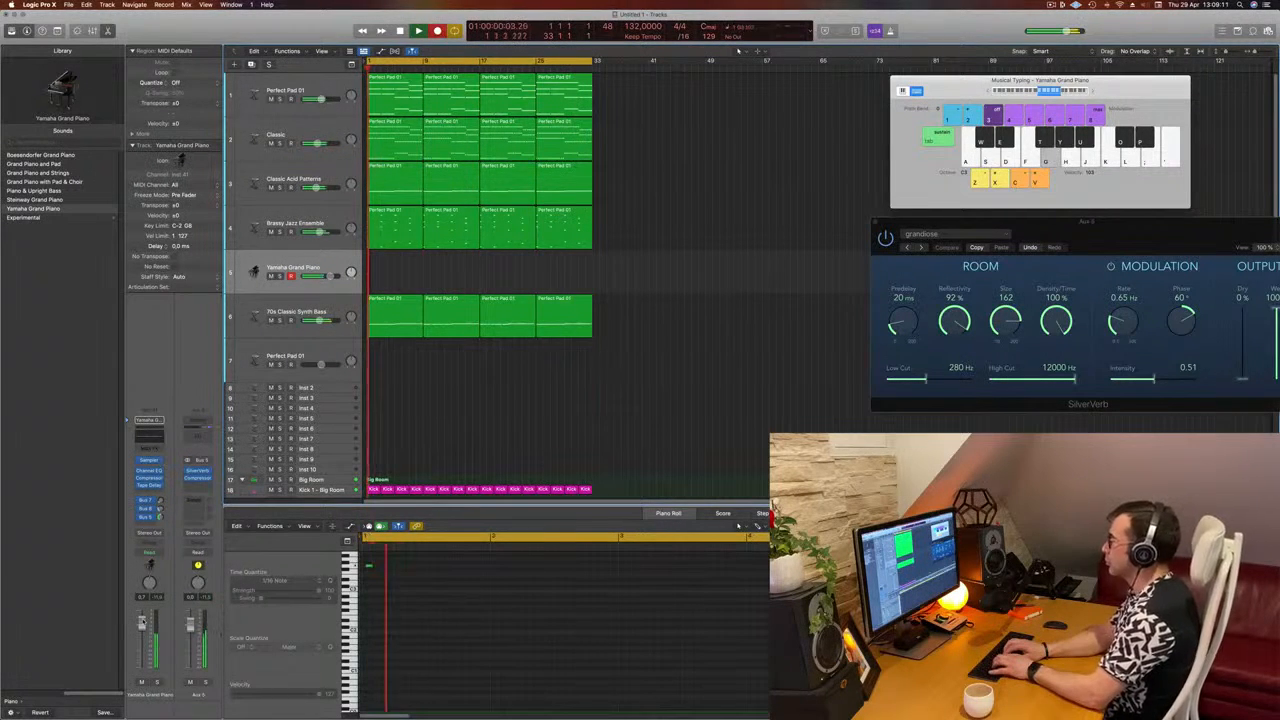
key(l)
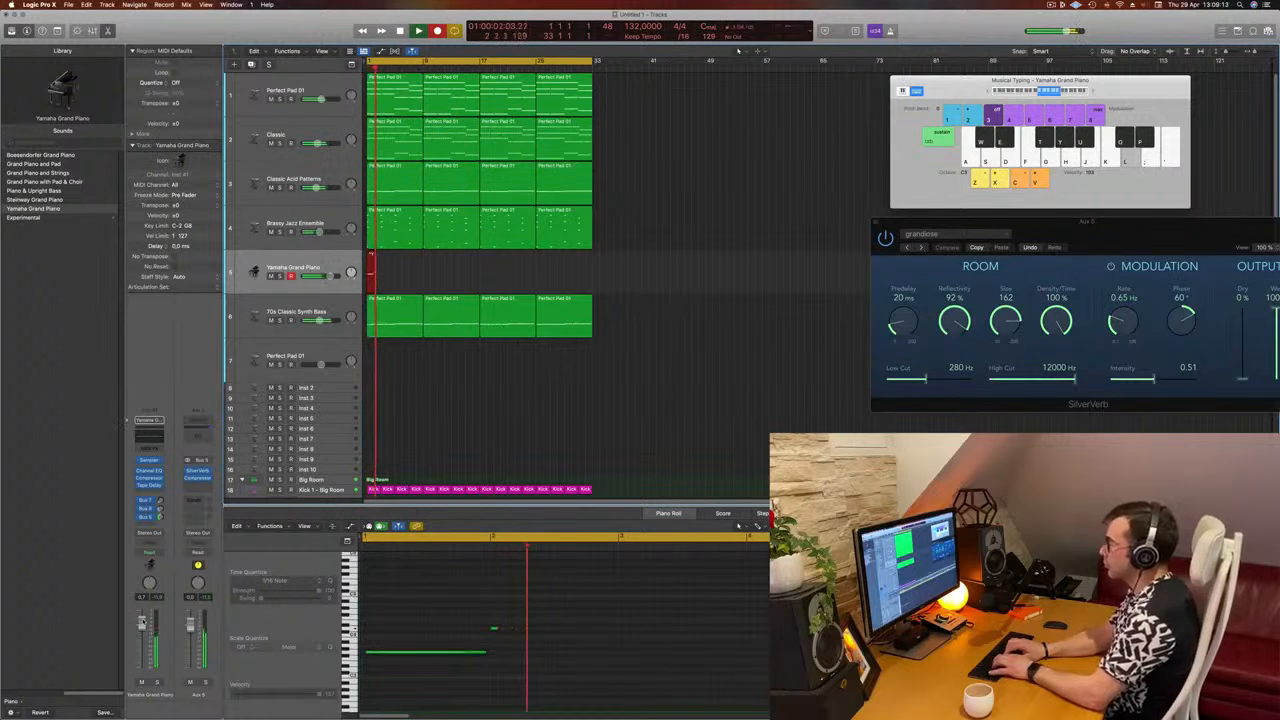
key(k)
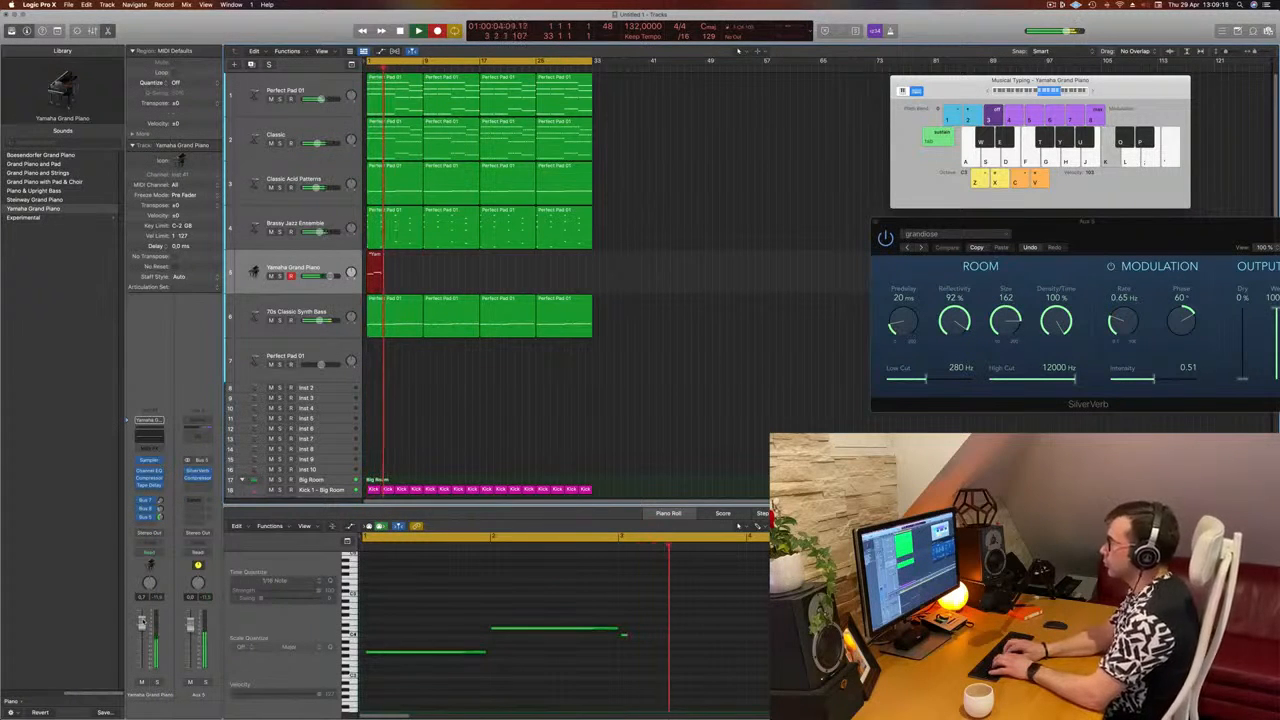
key(g)
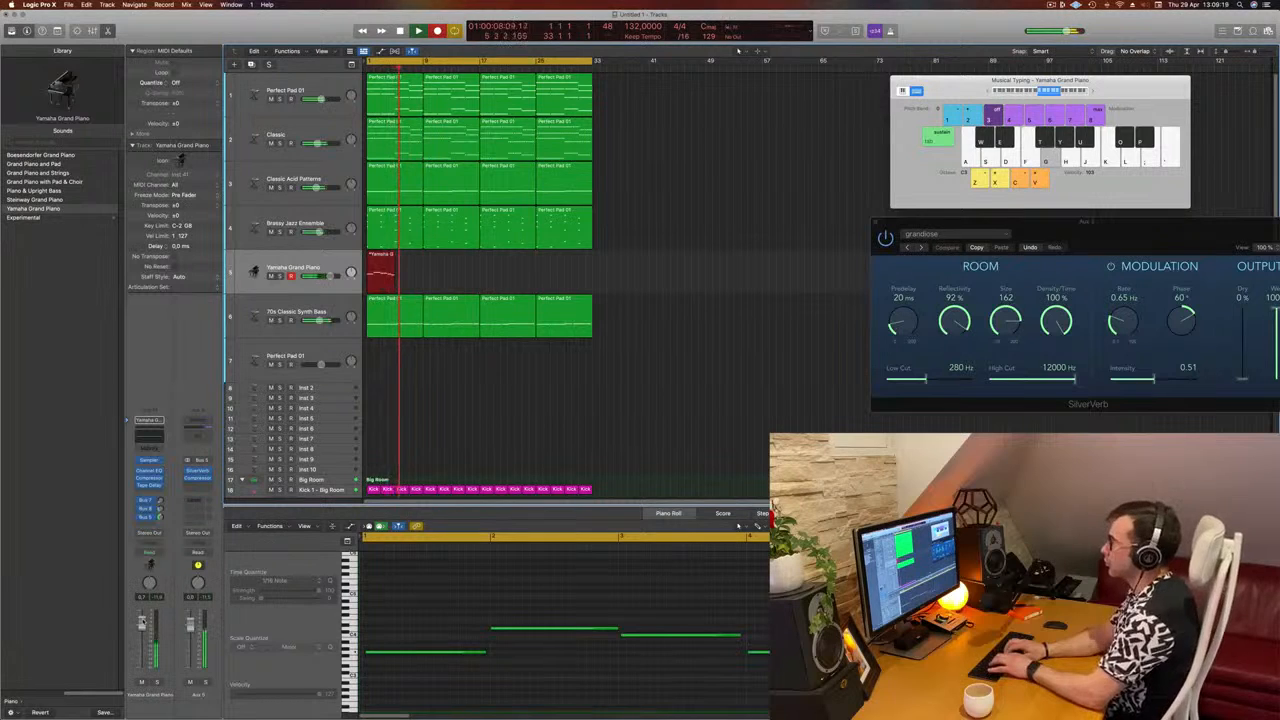
key(space)
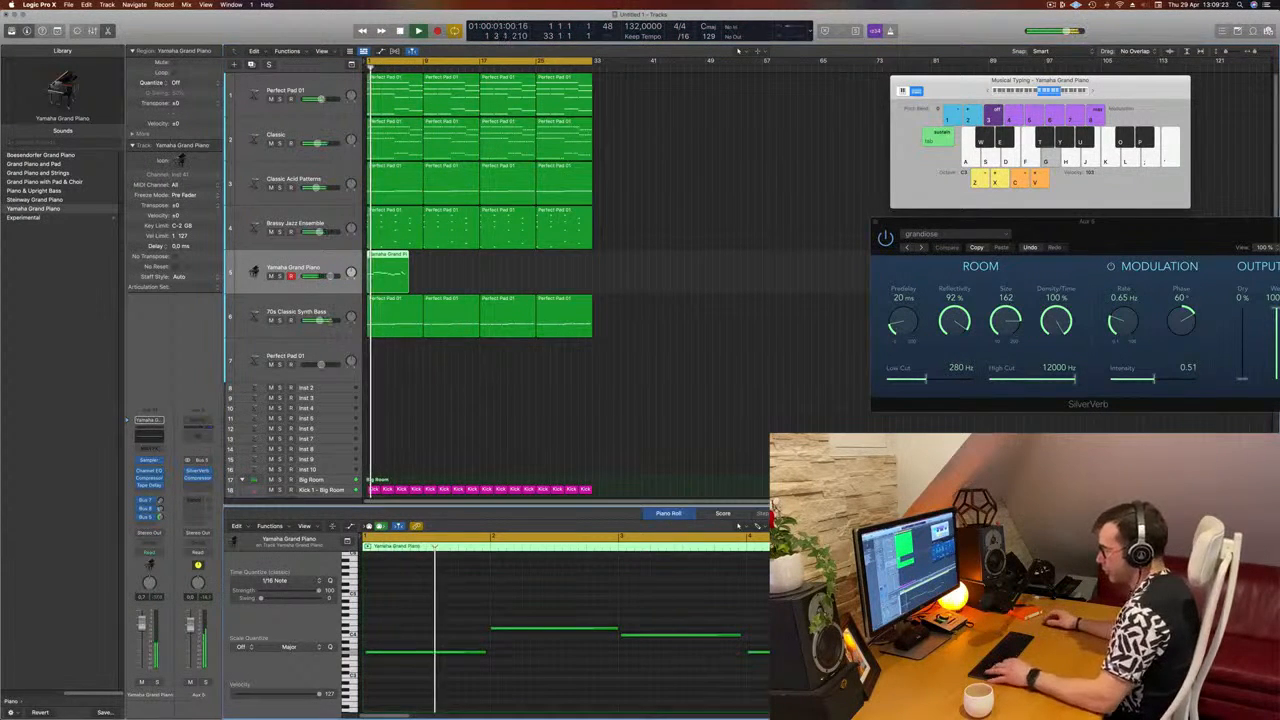
Step: Quantize all the recorded notes of the Yamaha Grand Piano region to a 1/16 note grid
key(super+a)
key(q)
click(647, 591)
scroll(575, 581, left, 1)
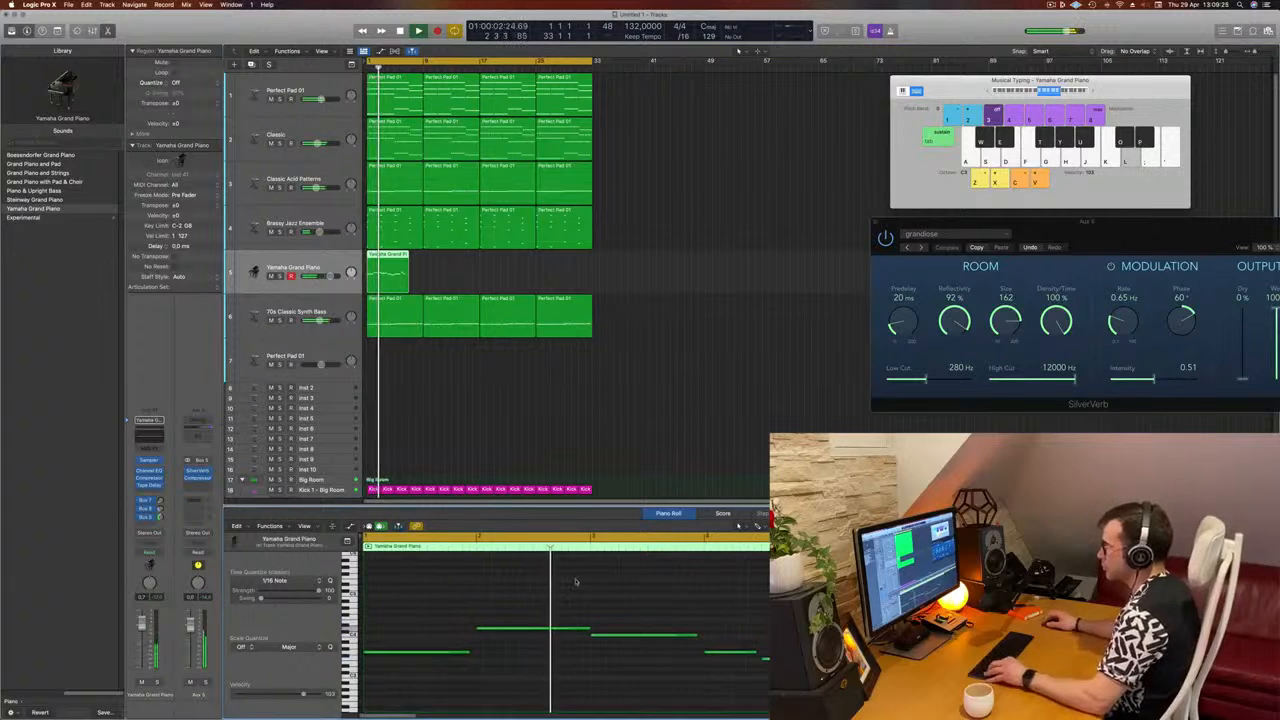
scroll(575, 581, left, 1)
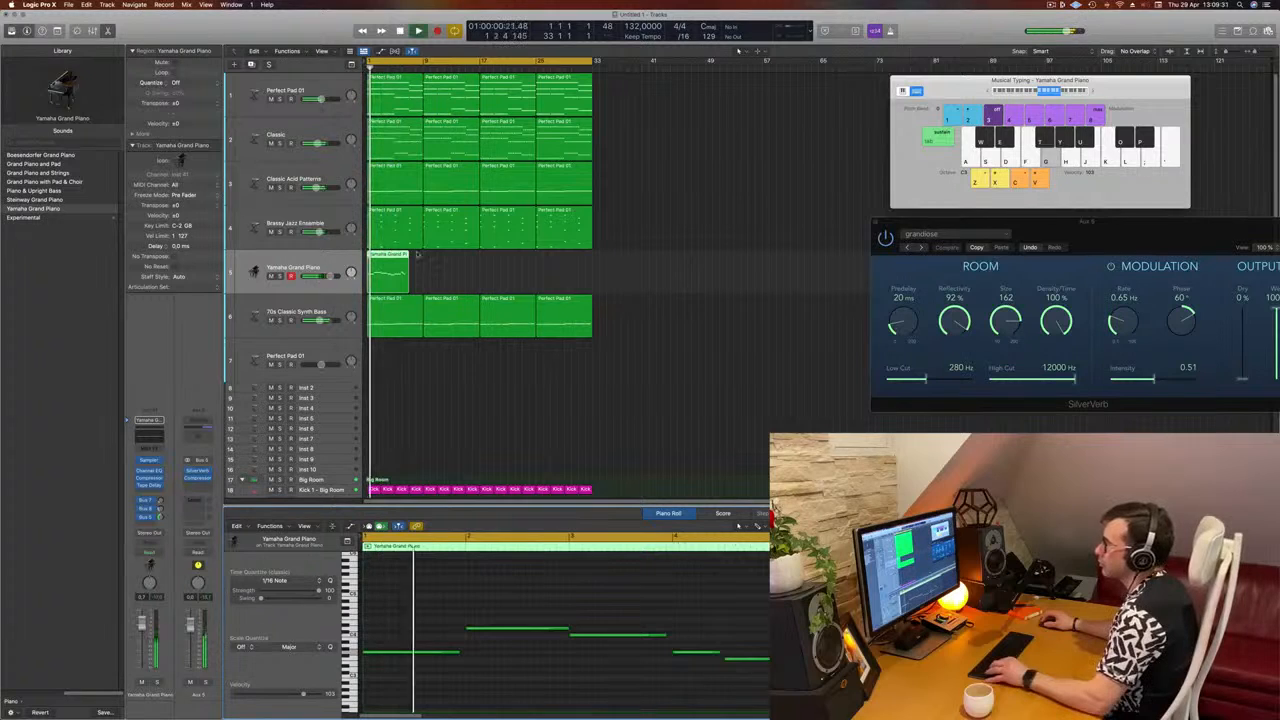
Step: Split the Yamaha Grand Piano region at bar 5, delete the part after the split and select the remaining region
scroll(438, 269, right, 3)
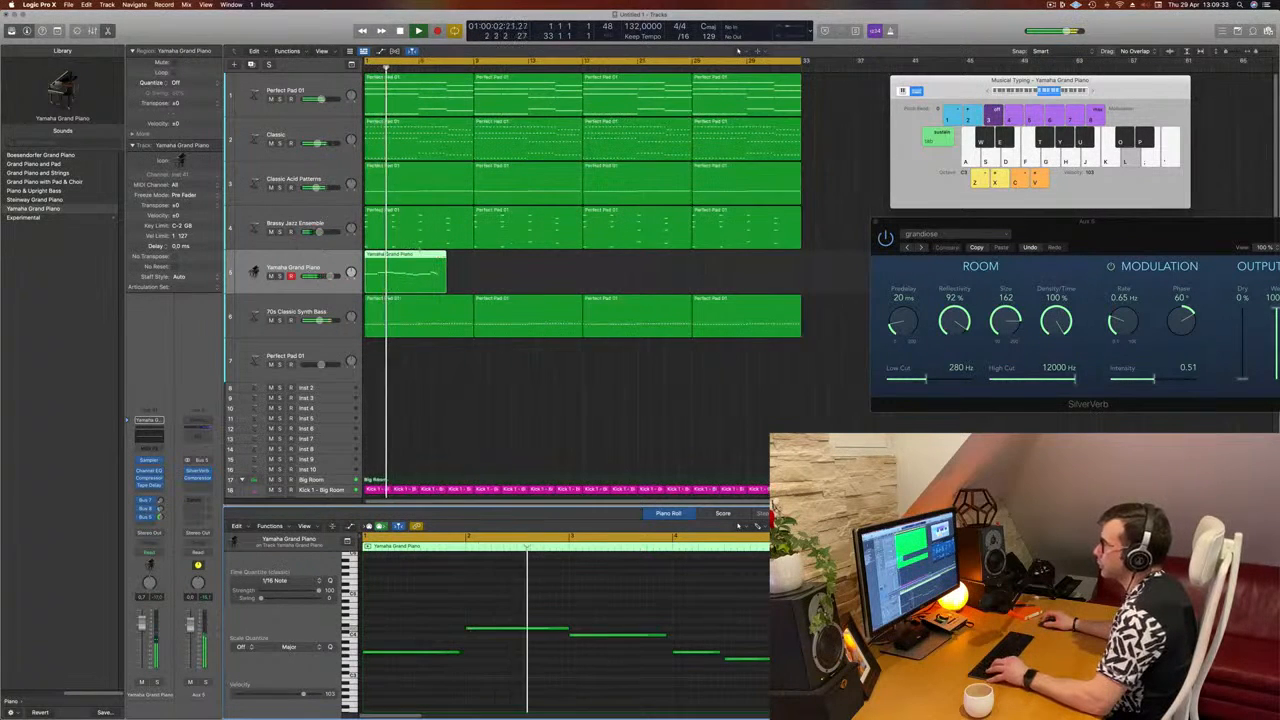
super+double_click(419, 268)
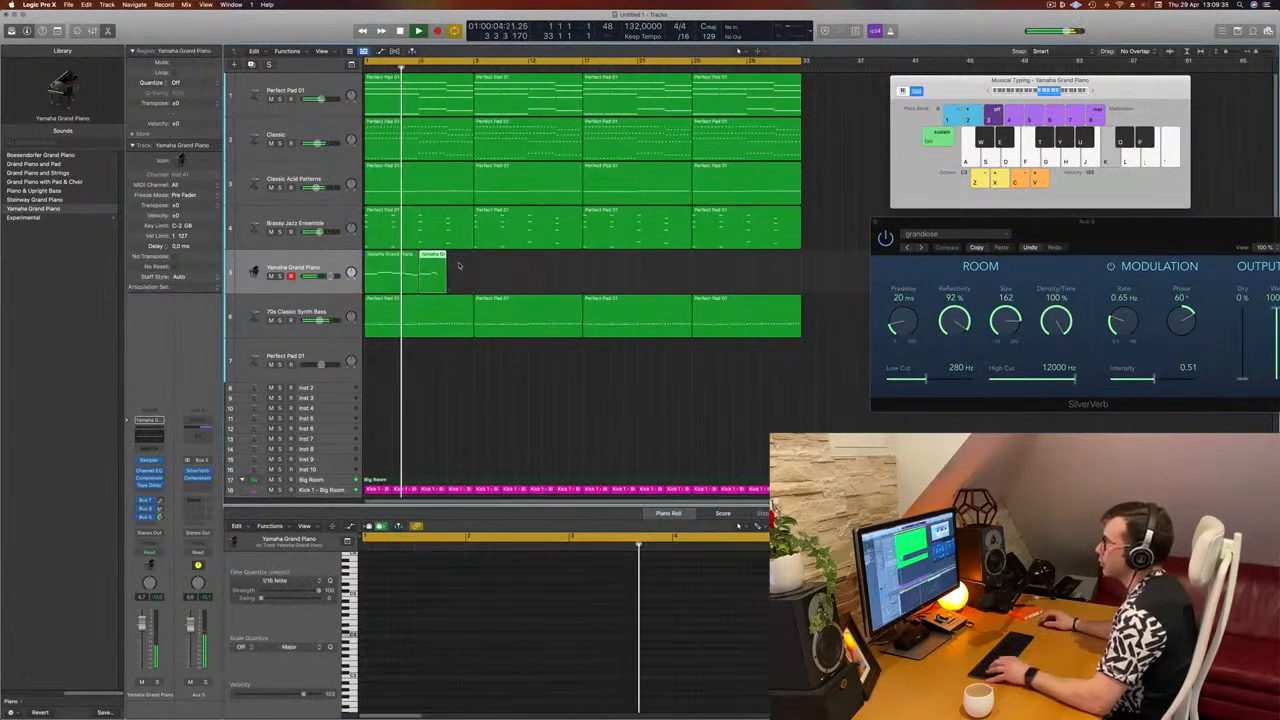
key(Delete)
click(405, 267)
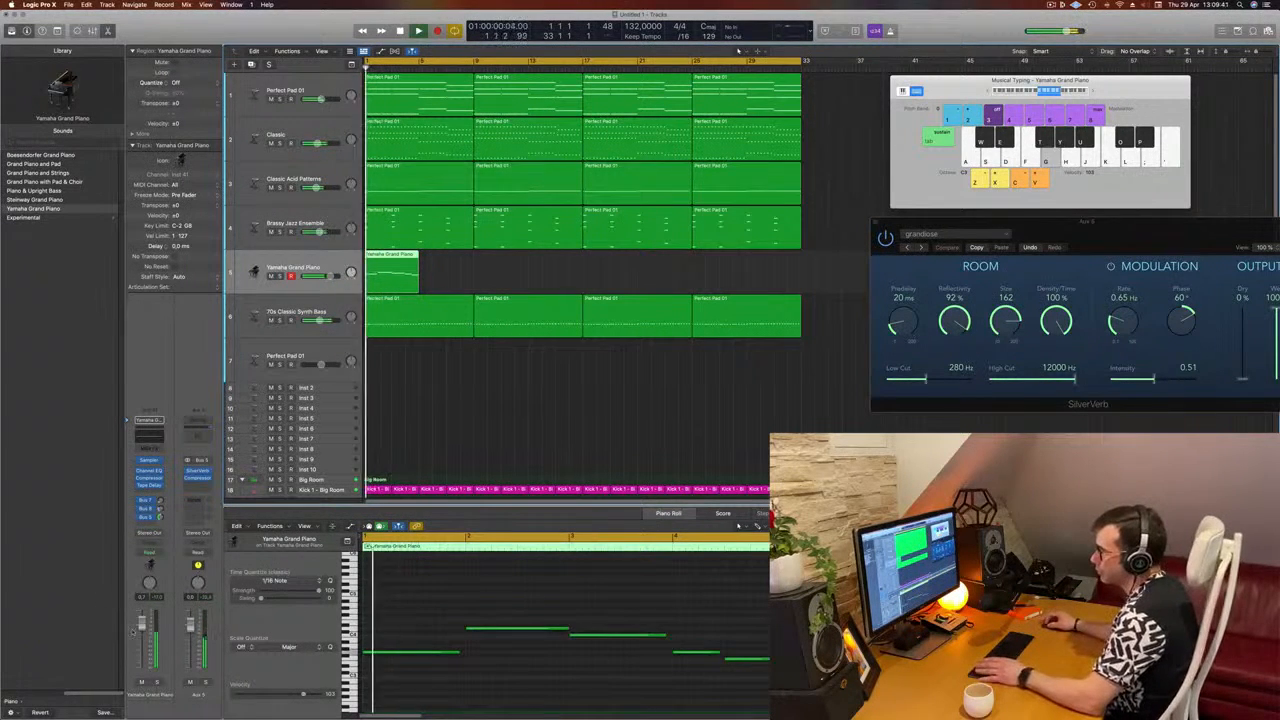
Step: Open the Channel EQ of the Yamaha Grand Piano track and move its window clear of the piano region
click(152, 439)
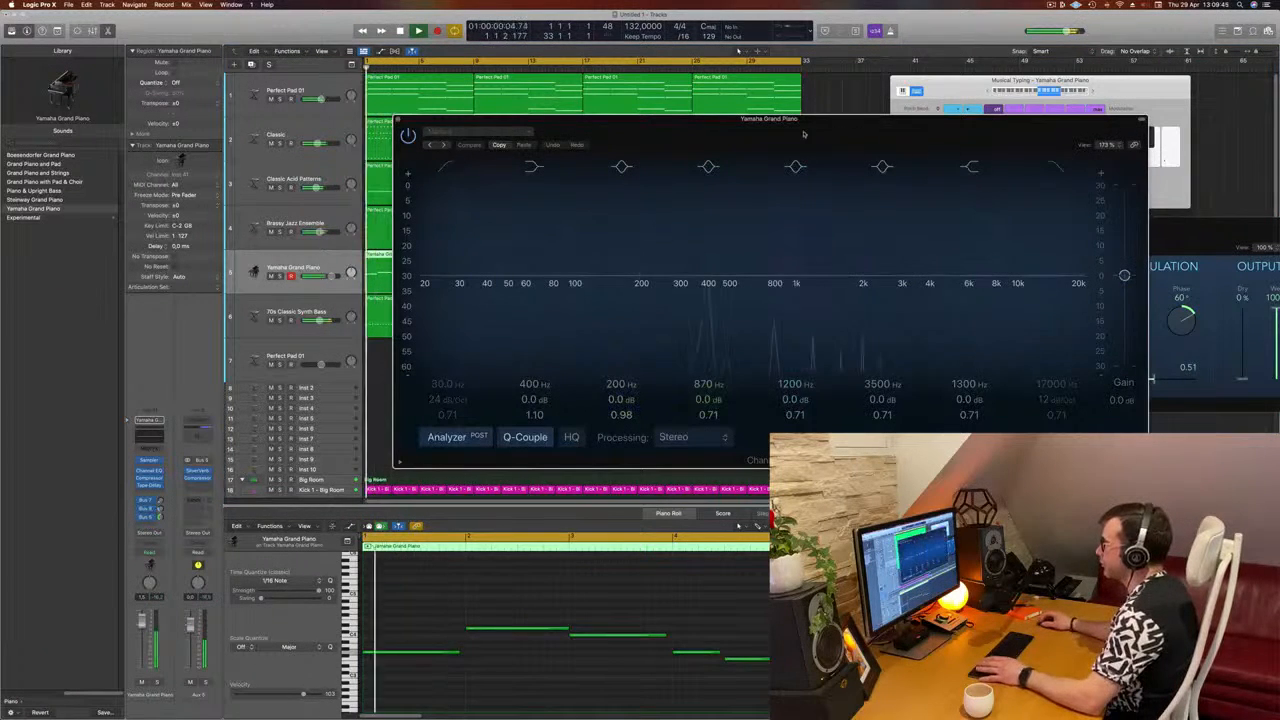
drag(803, 133, 915, 155)
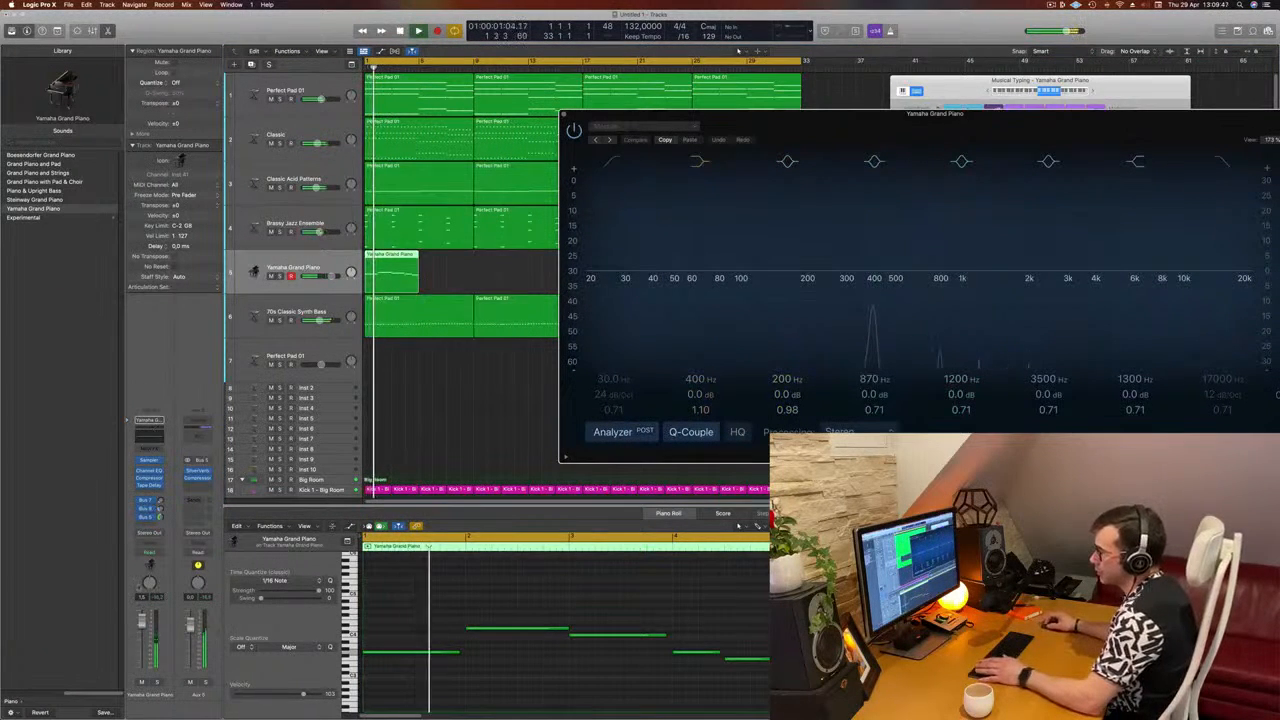
Step: Inspect the Compressor of the Yamaha Grand Piano track, restart playback, and close the Compressor and Channel EQ windows
click(148, 478)
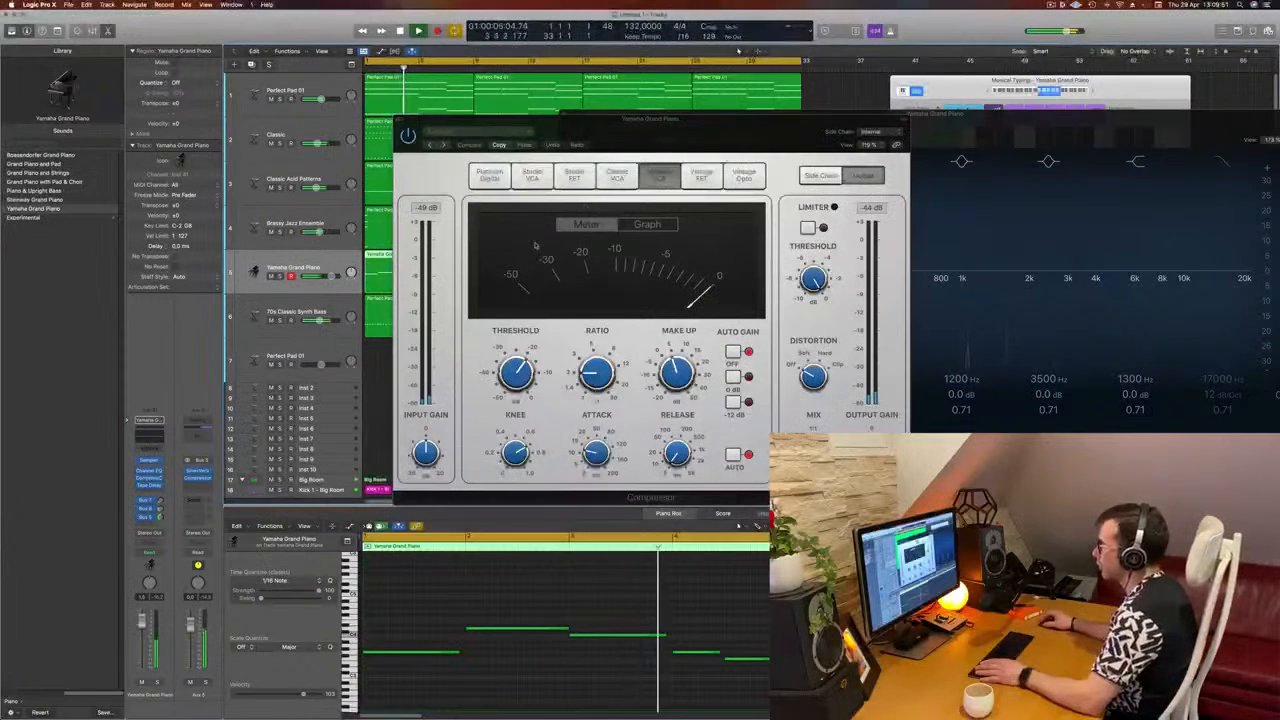
click(397, 120)
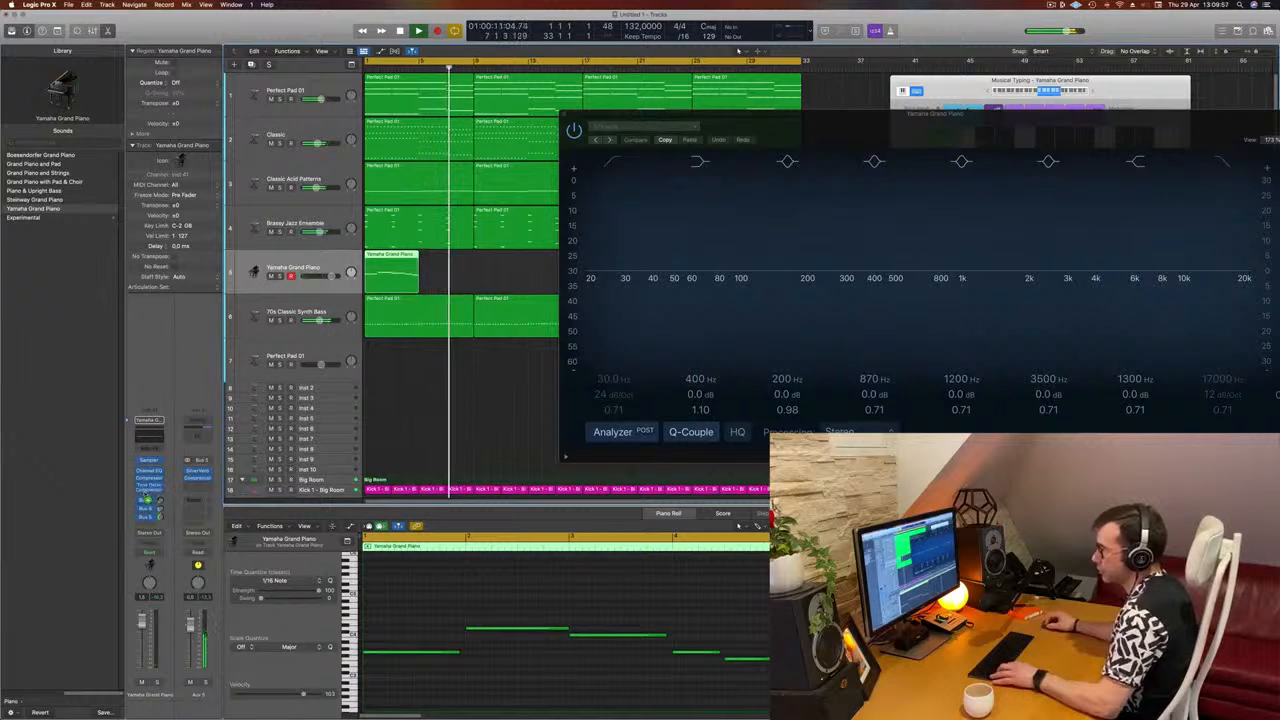
key(Return)
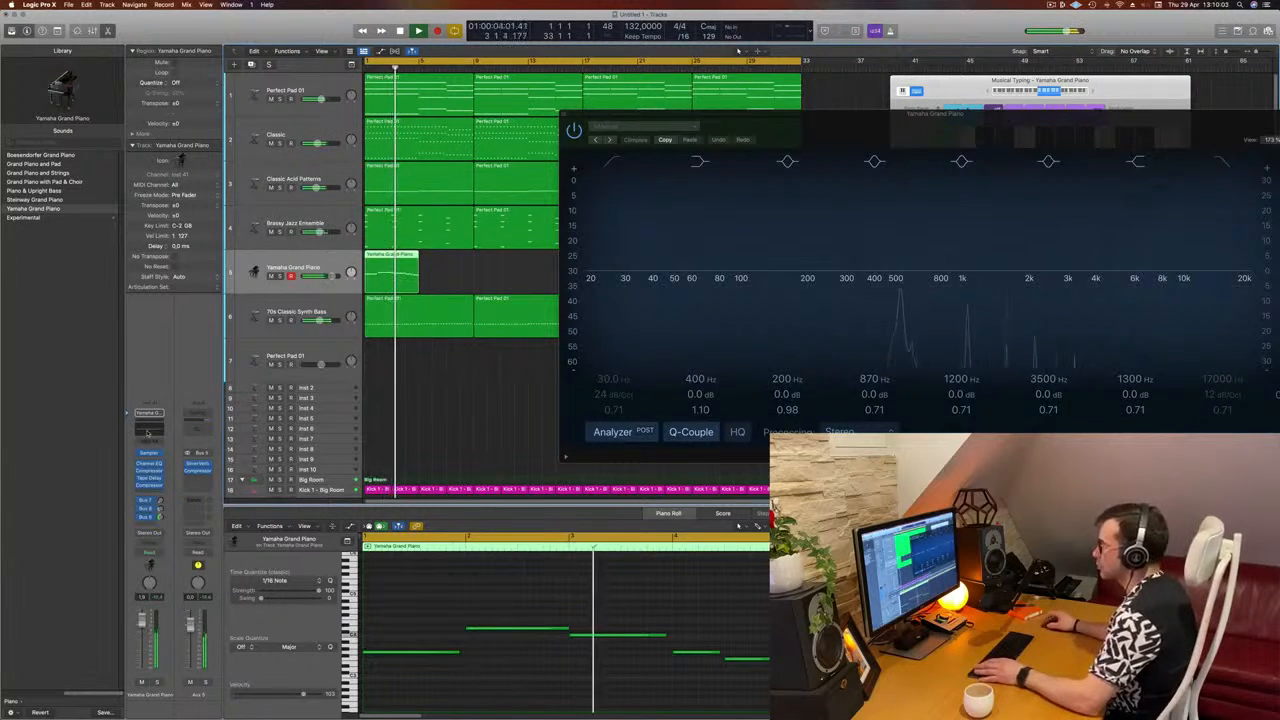
click(564, 114)
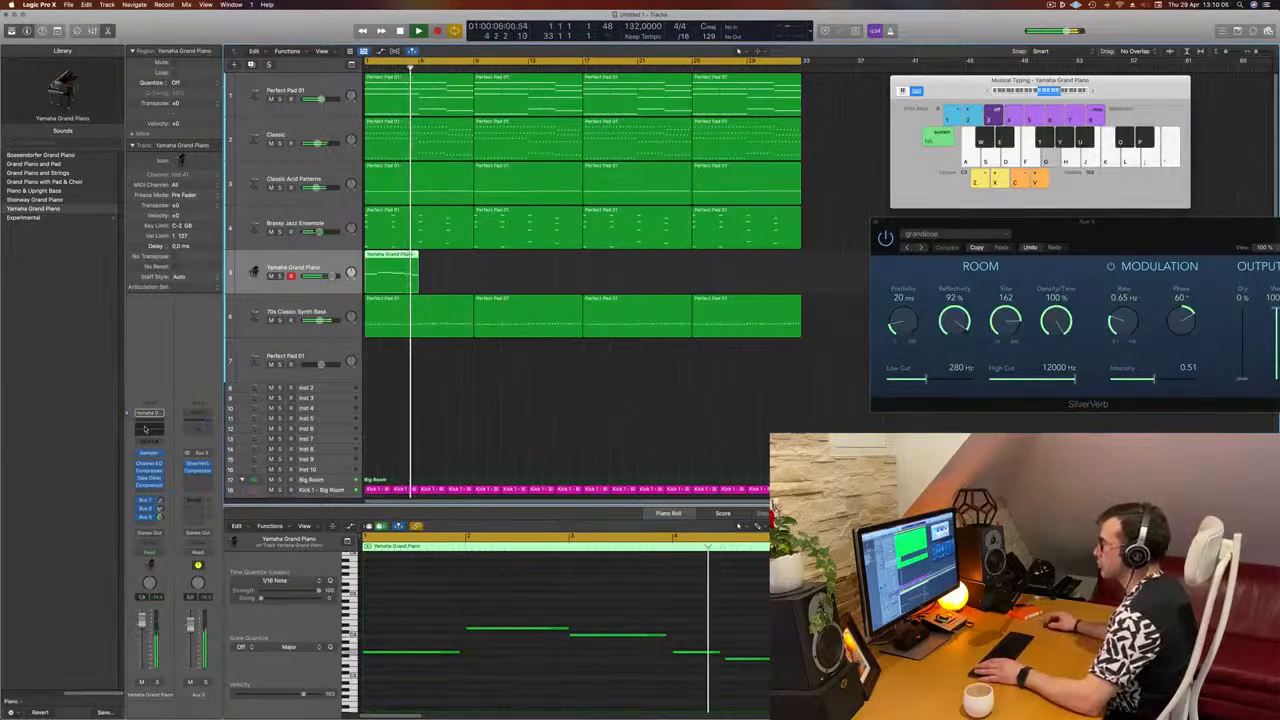
Step: In the piano track's Channel EQ, boost 3560 Hz by 3.7 dB and set the high shelf to 396 Hz at +4.0 dB
click(149, 463)
drag(1025, 128, 817, 119)
drag(874, 262, 876, 251)
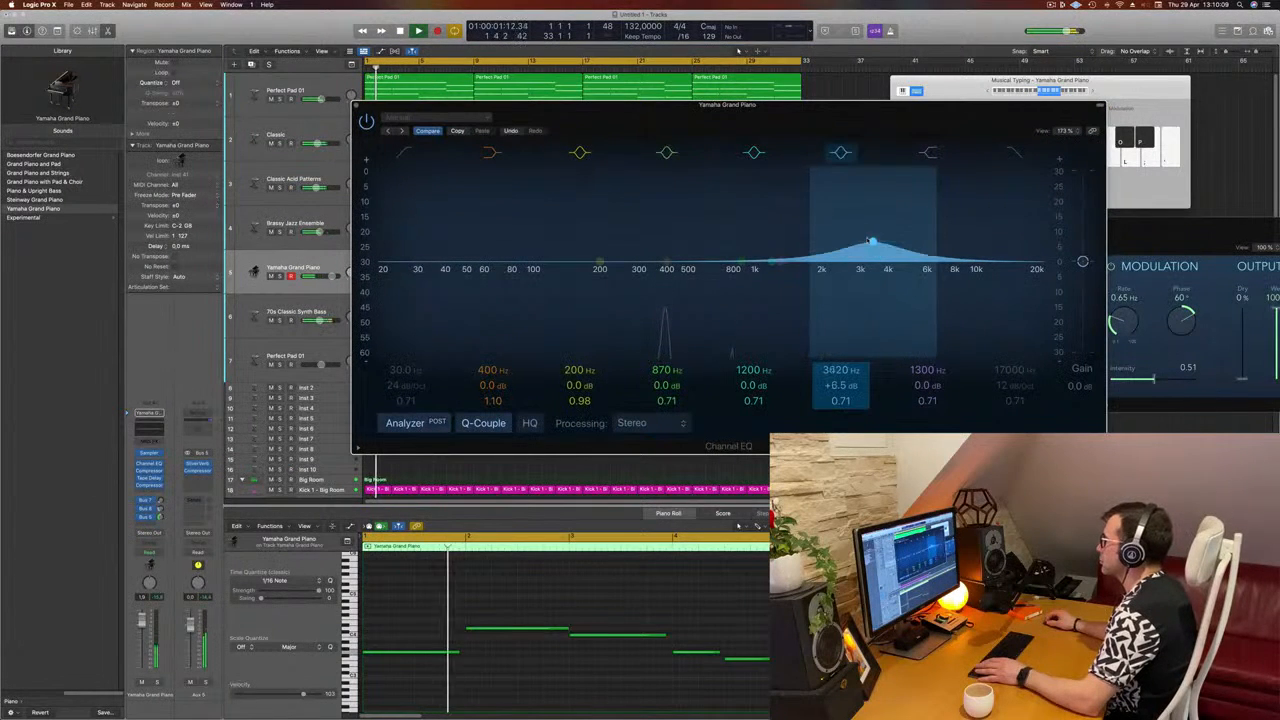
drag(780, 262, 667, 255)
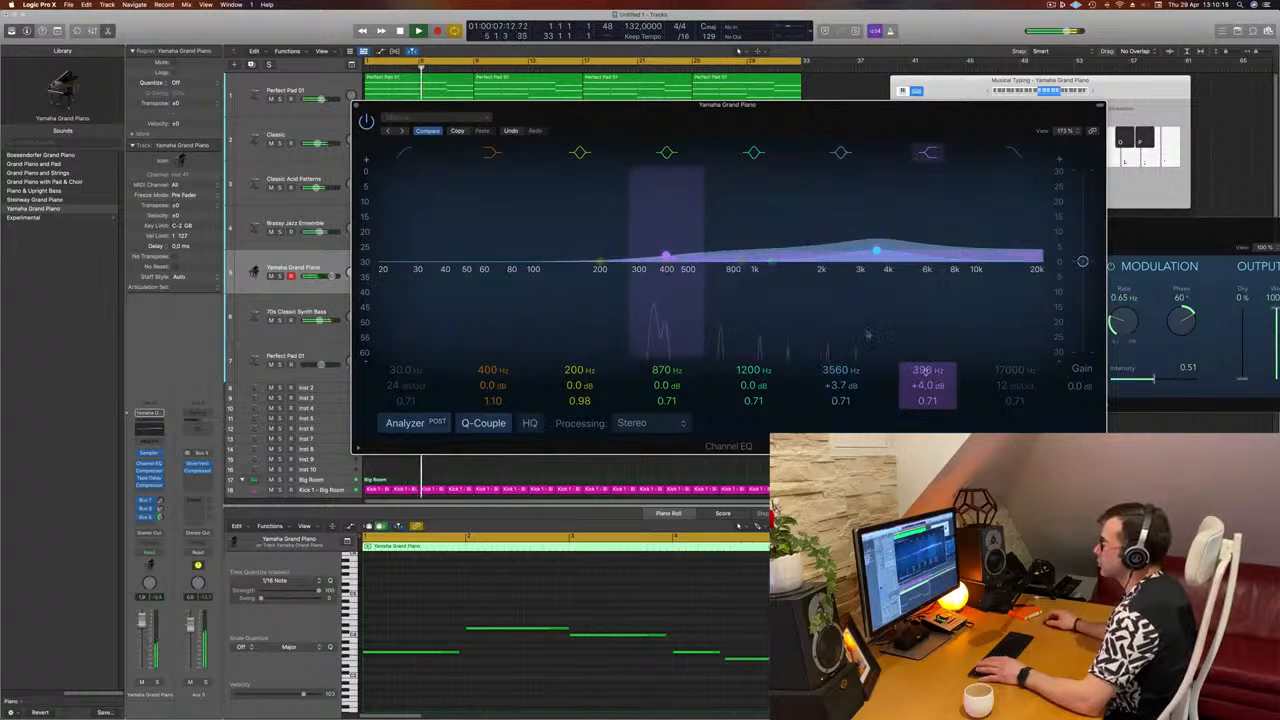
Step: Enable the piano EQ's low-cut filter, raise its cutoff to about 400 Hz, and close the Channel EQ
click(411, 153)
drag(418, 234, 664, 234)
key(Return)
click(356, 106)
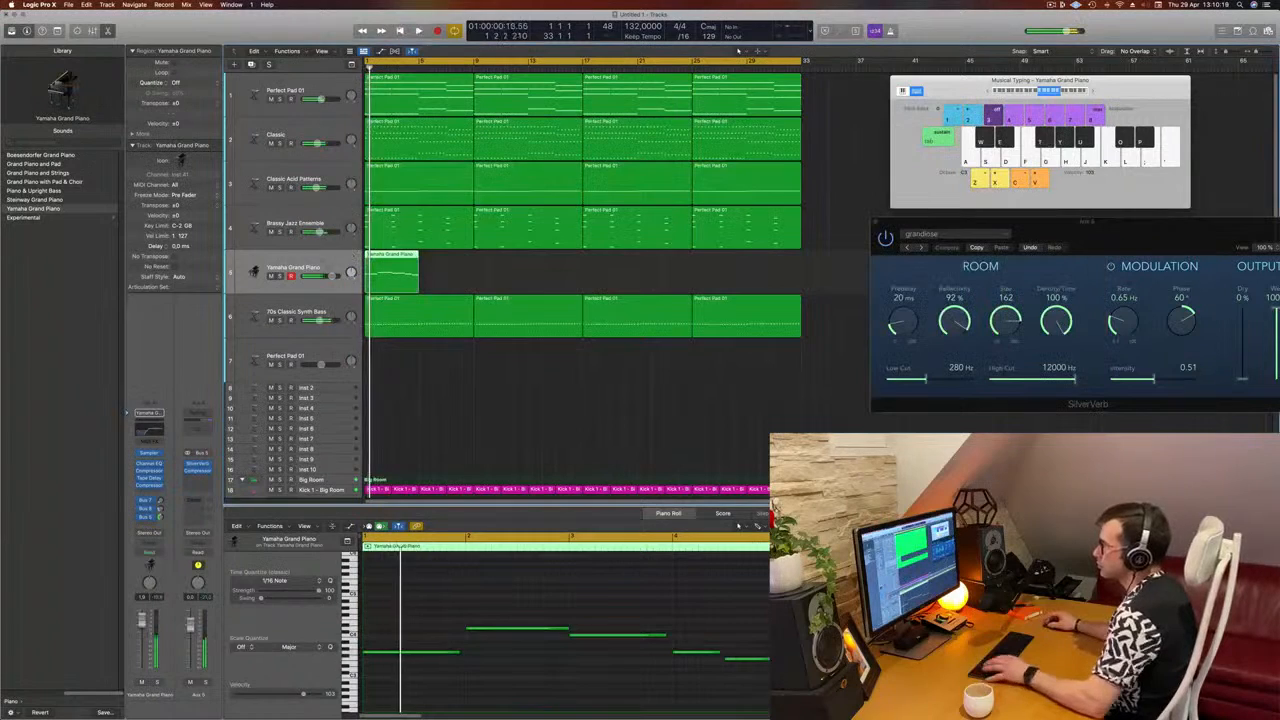
Step: Copy the Yamaha Grand Piano region to bar 5, directly after the original, and replay from the start
key(Return)
drag(392, 260, 440, 259)
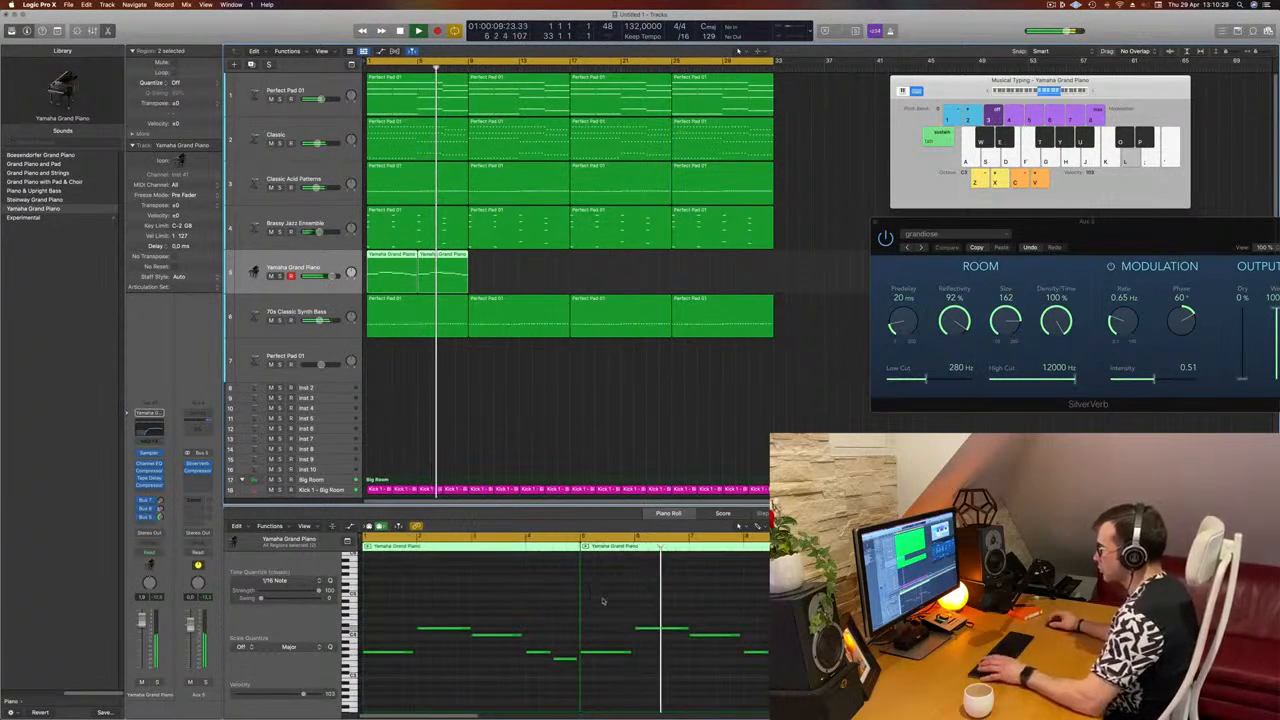
key(Return)
Step: Raise the first note of the second piano region, at bar 5, from G to C
click(605, 652)
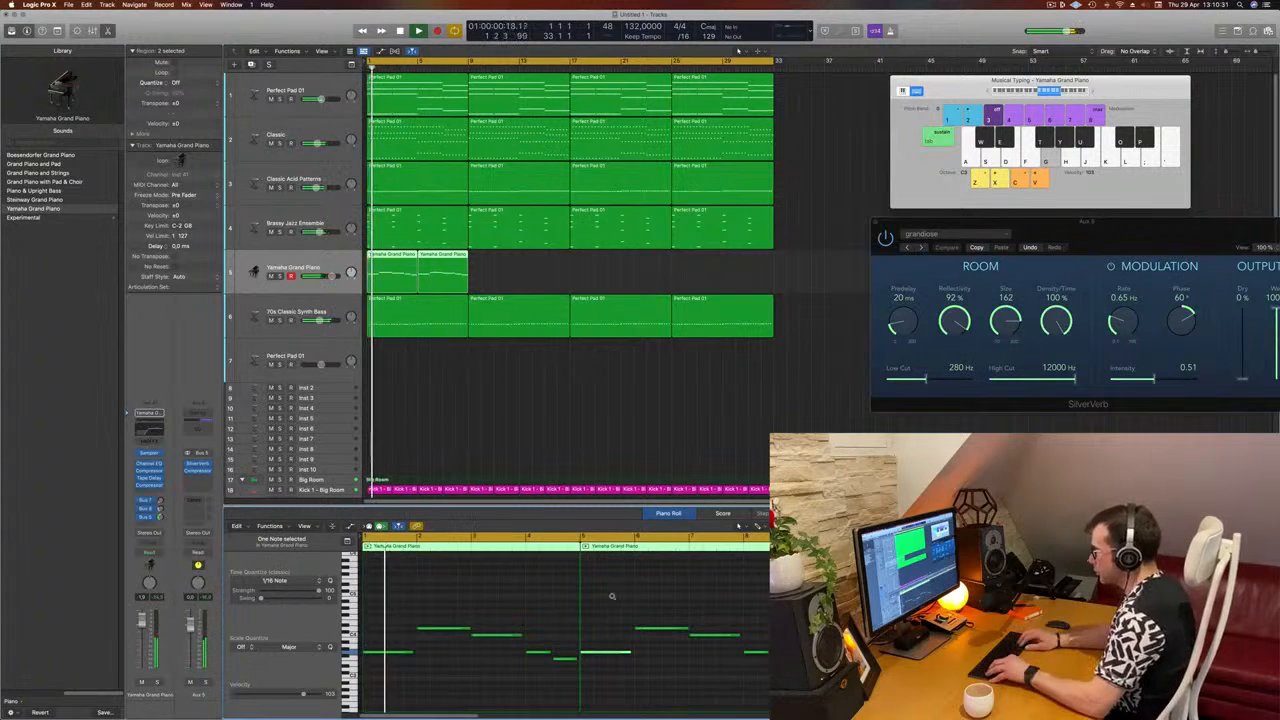
key(alt+Up)
key(alt+Up)
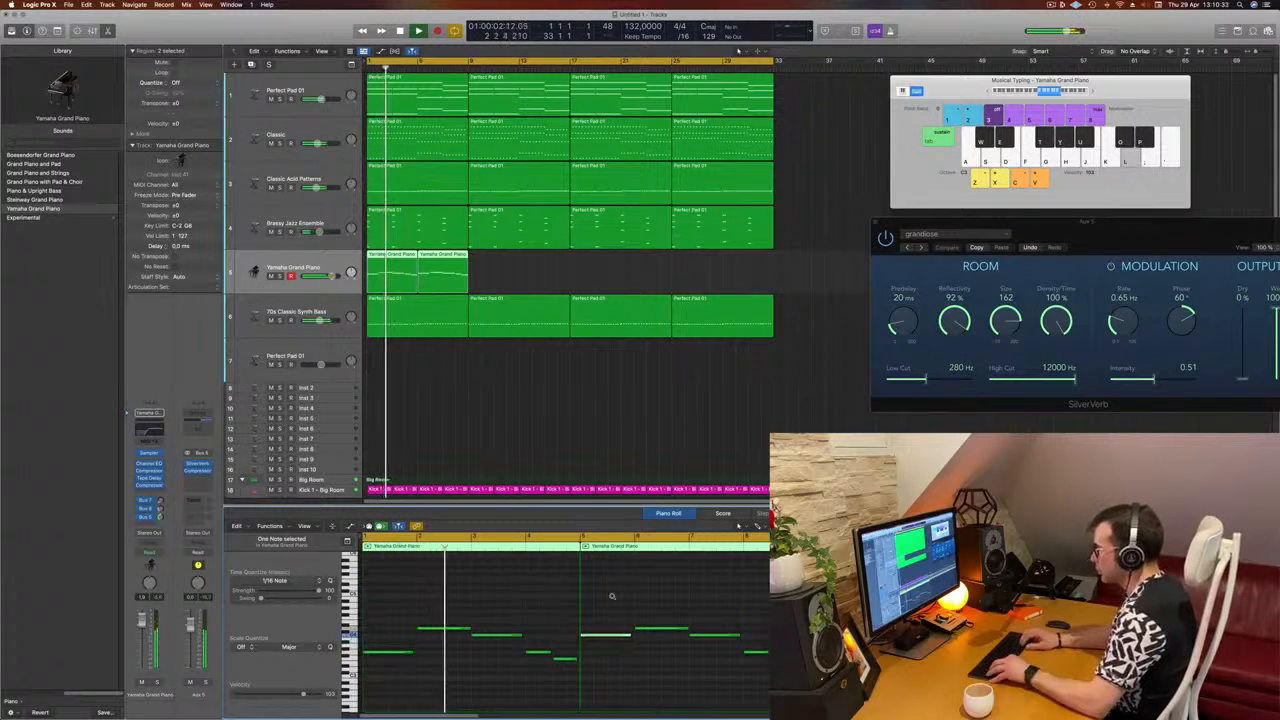
Step: Lower the long note at bar 7 of the second piano region and listen to the changed melody
click(722, 636)
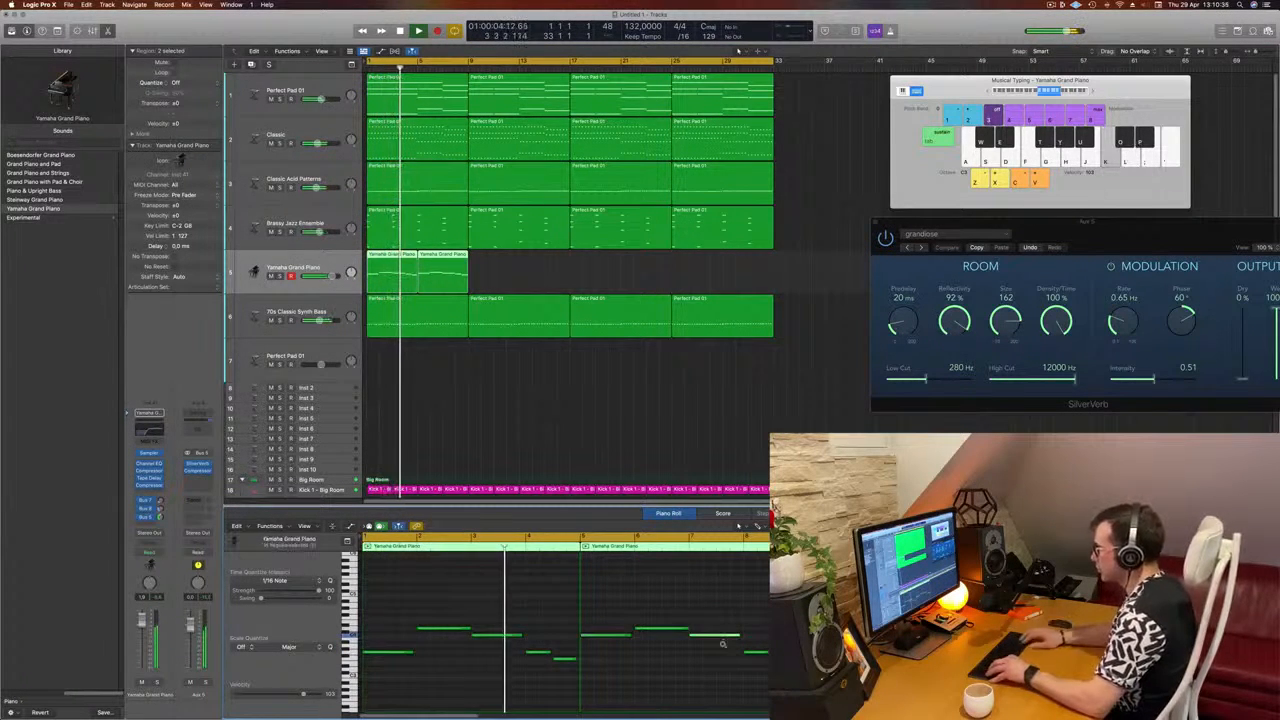
key(alt+Down)
key(alt+Down)
key(alt+Down)
key(alt+Down)
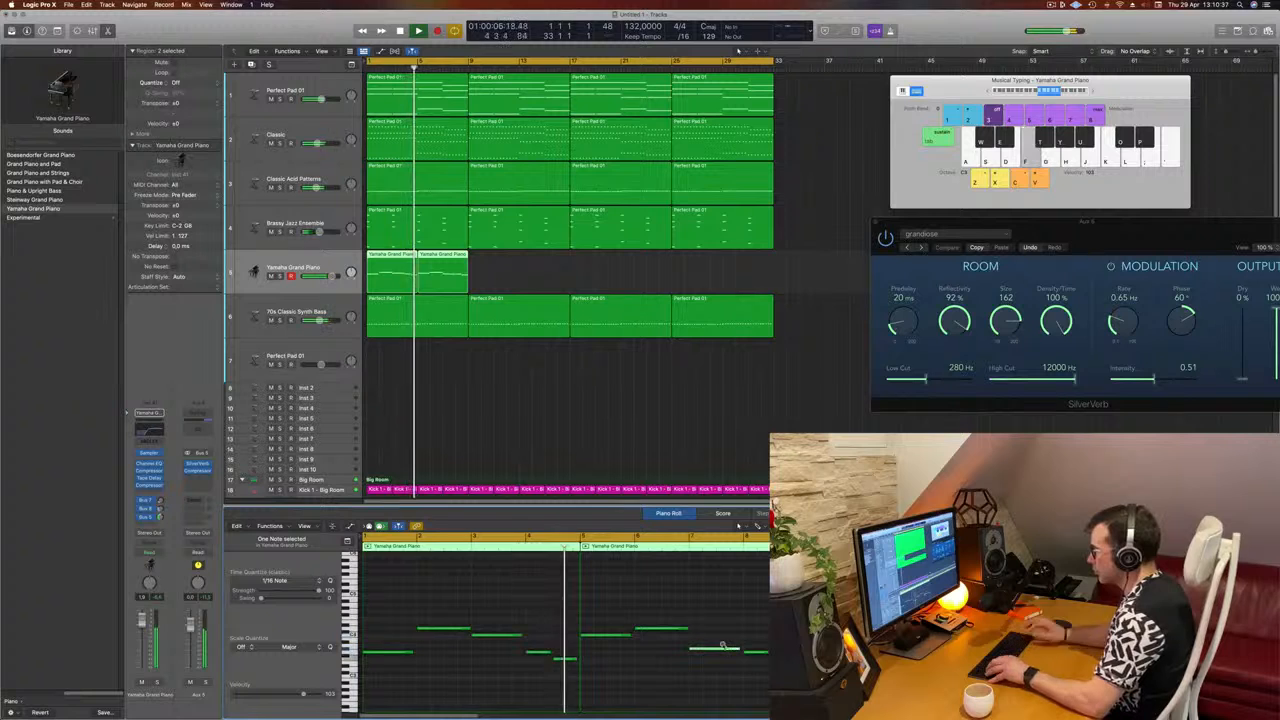
click(548, 591)
key(space)
key(space)
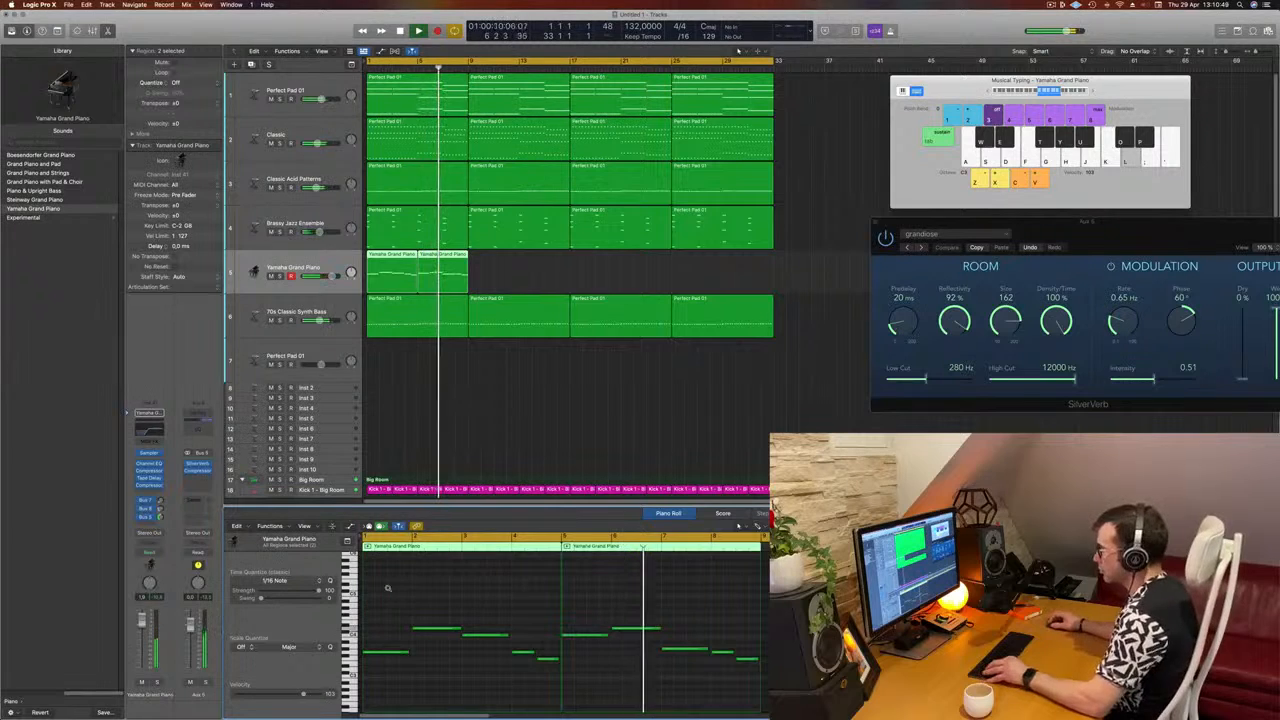
Step: Lower the long bar 7 piano note further to G and replay from the start
key(super+Left)
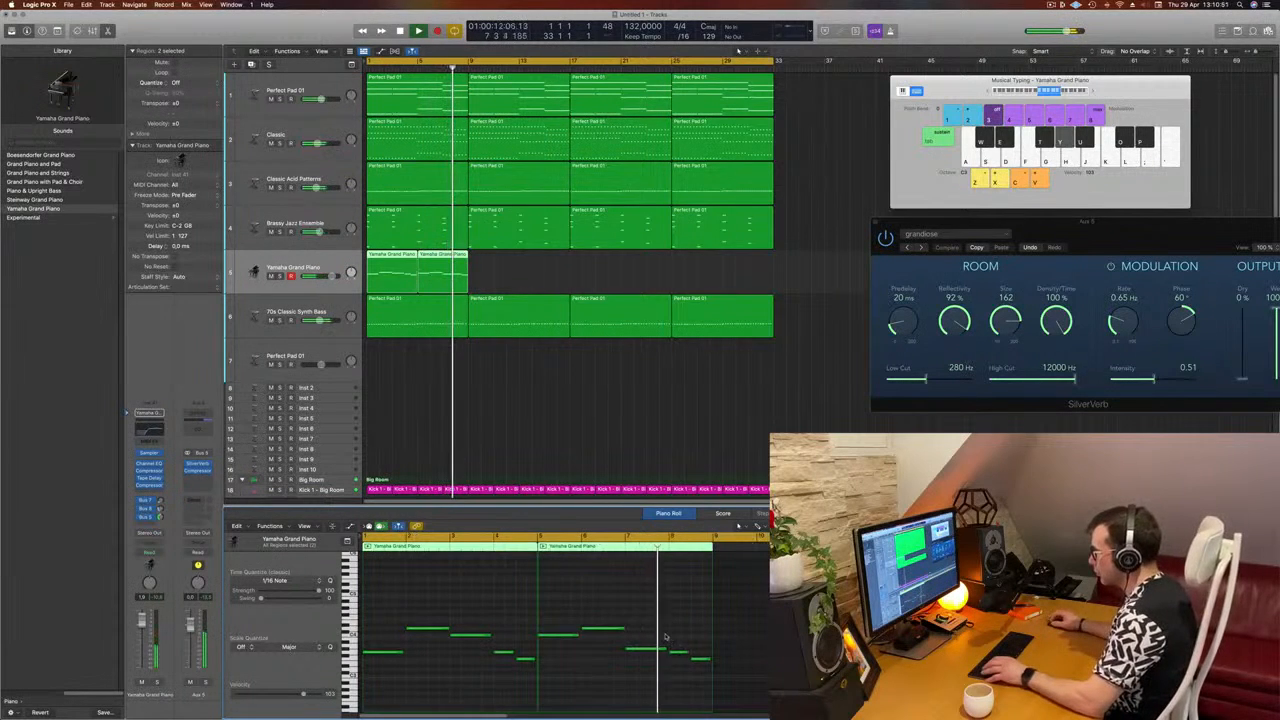
drag(669, 643, 630, 671)
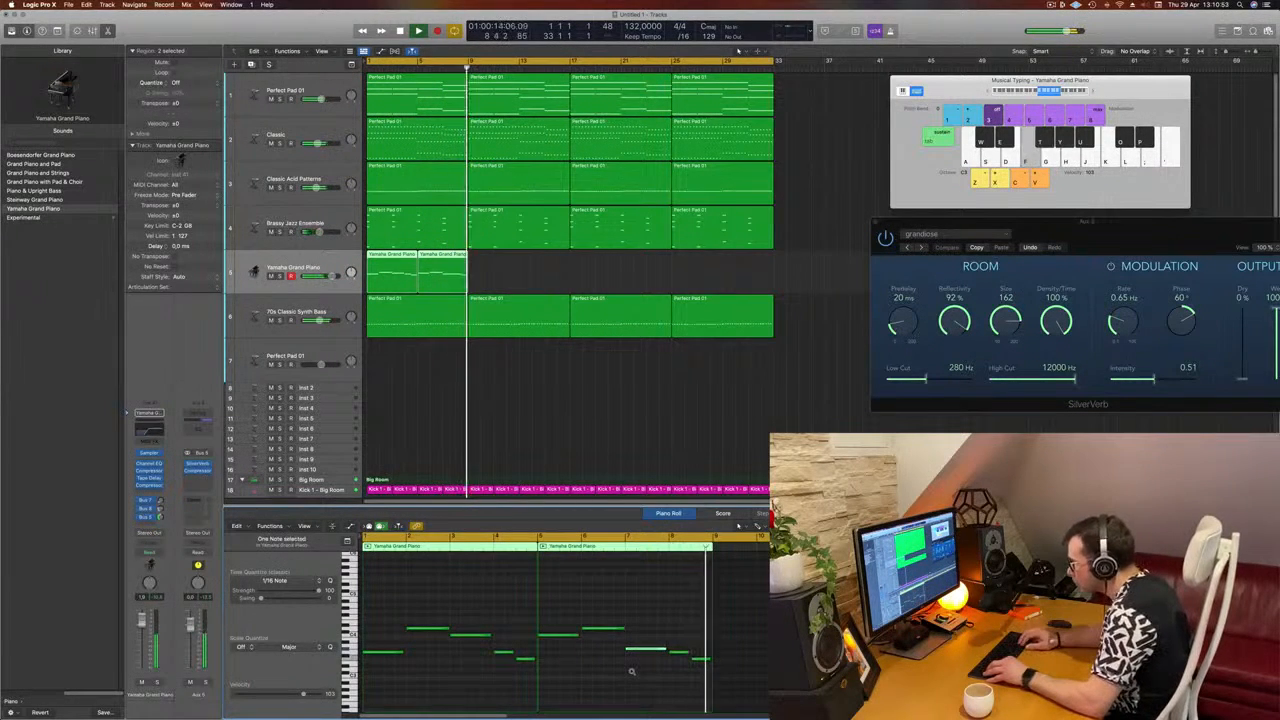
key(Return)
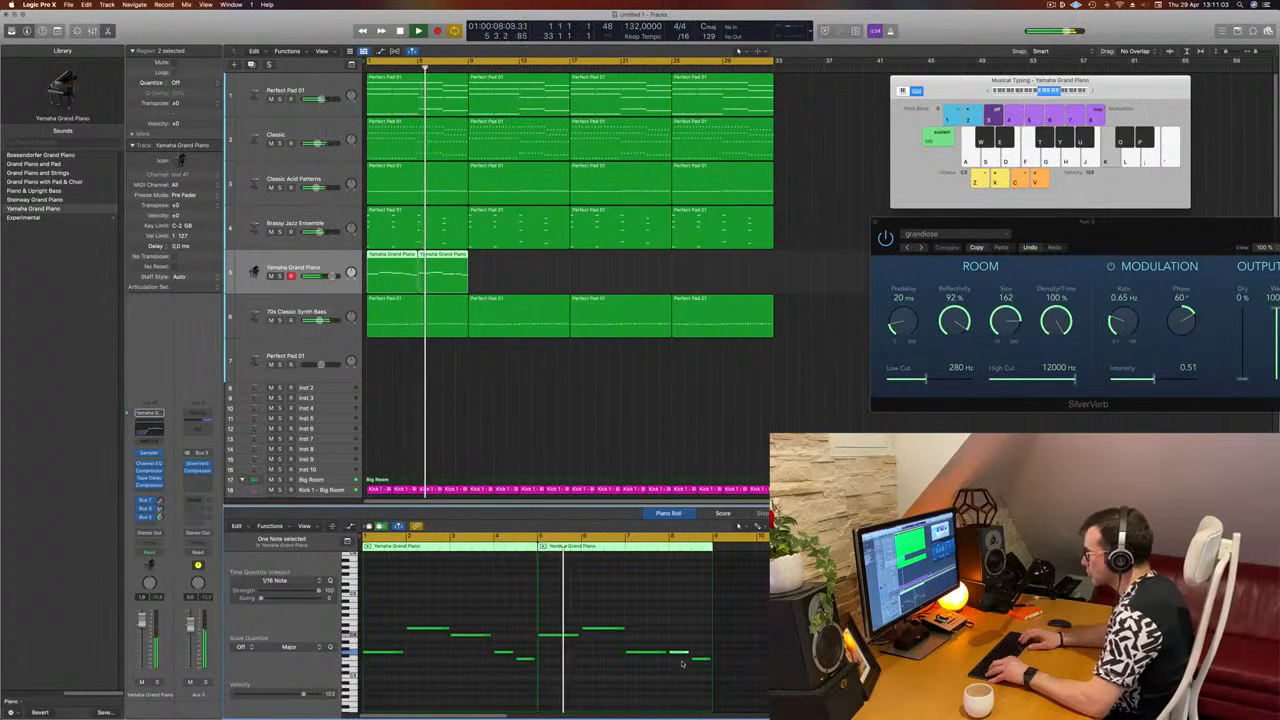
Step: Raise the short piano note at bar 8 from G to C and return to the start
key(alt+Up)
key(alt+Up)
key(alt+Up)
key(alt+Up)
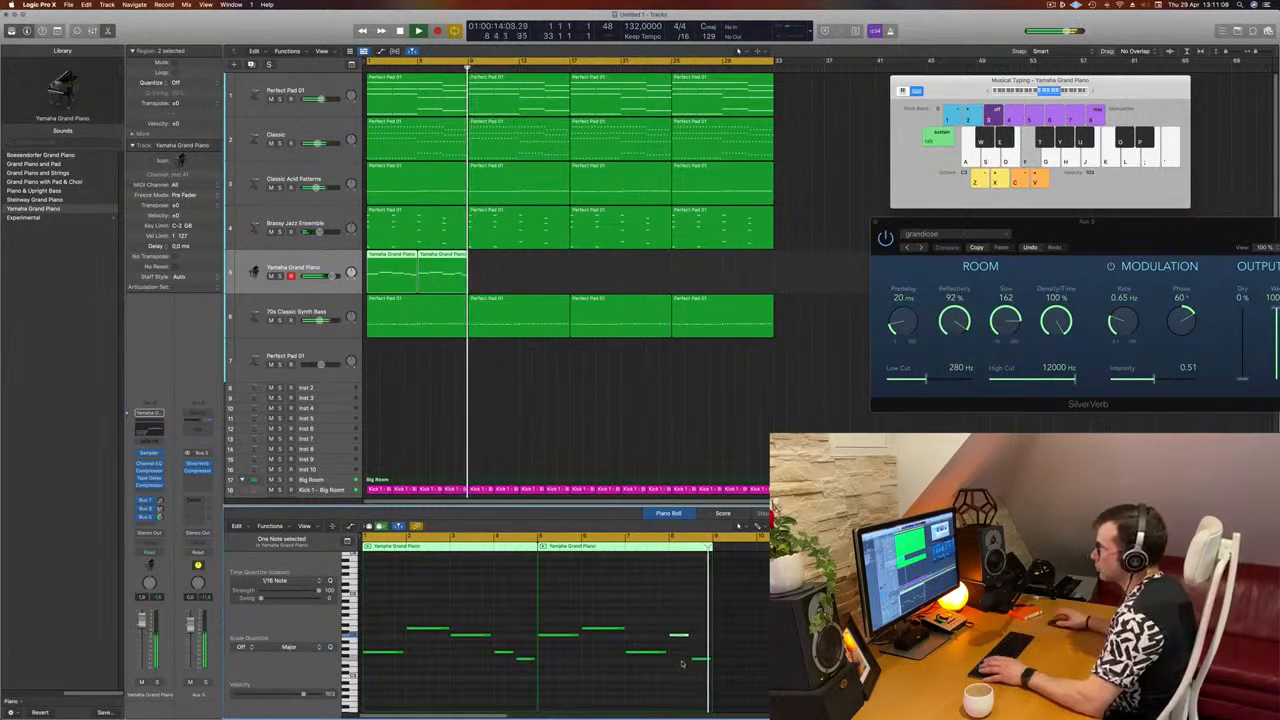
key(Return)
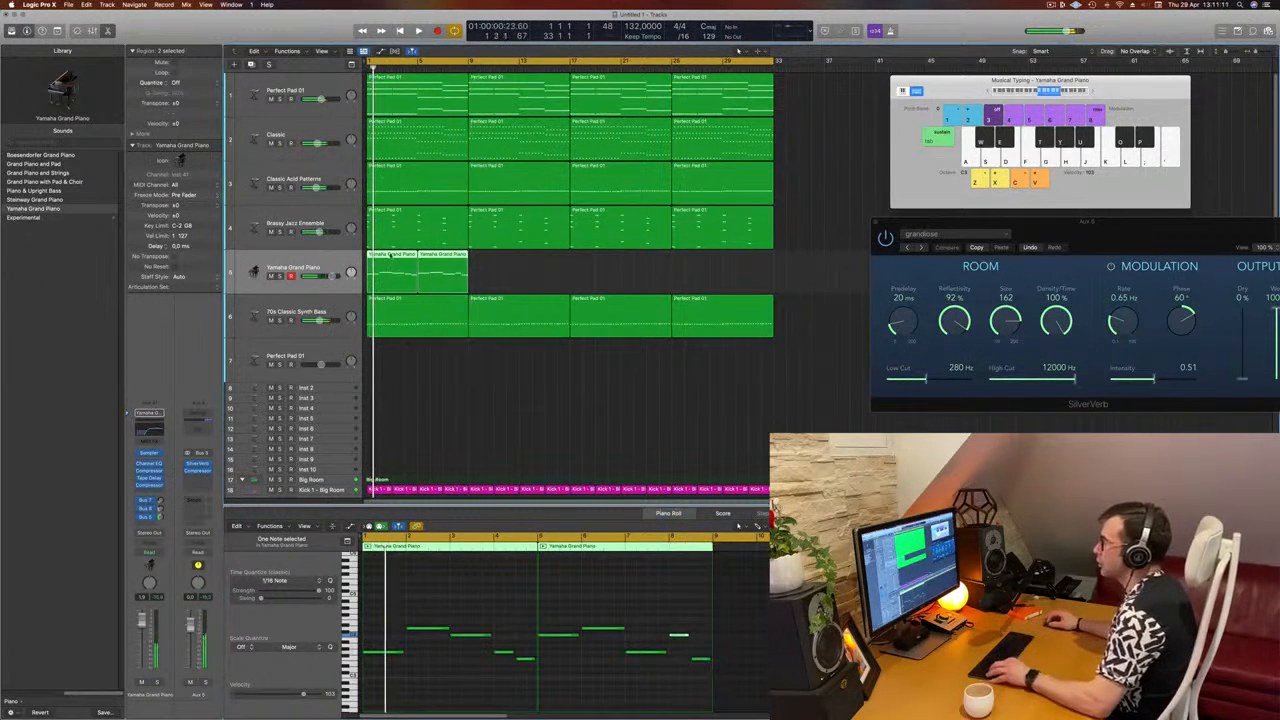
Step: Copy both Yamaha Grand Piano regions to bar 9 and play the arrangement from the start
drag(391, 256, 498, 271)
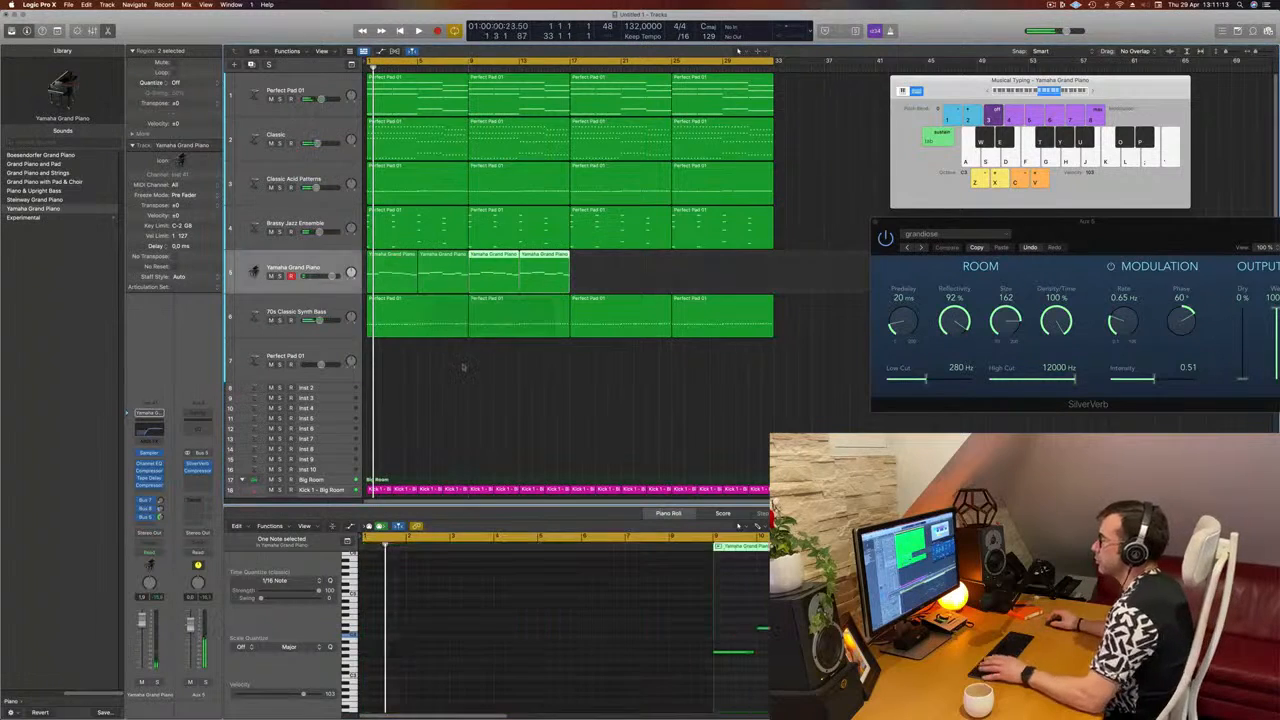
key(space)
key(super+Left)
click(262, 269)
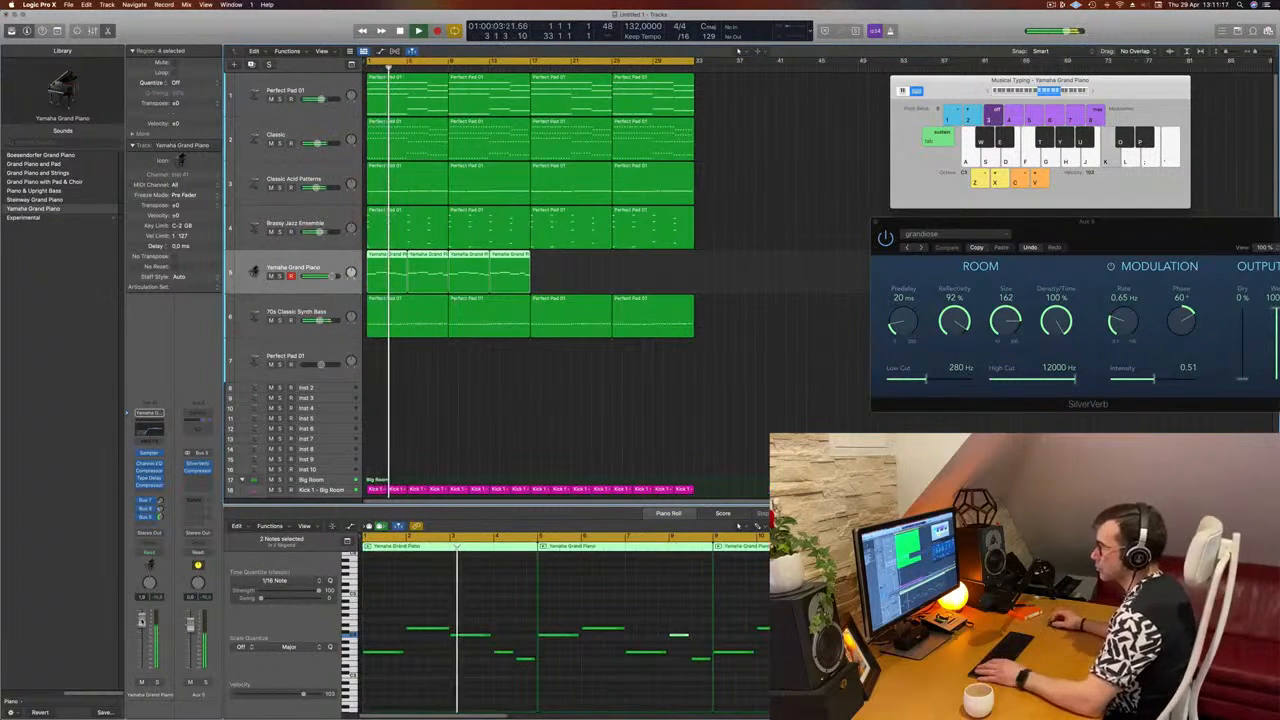
click(536, 418)
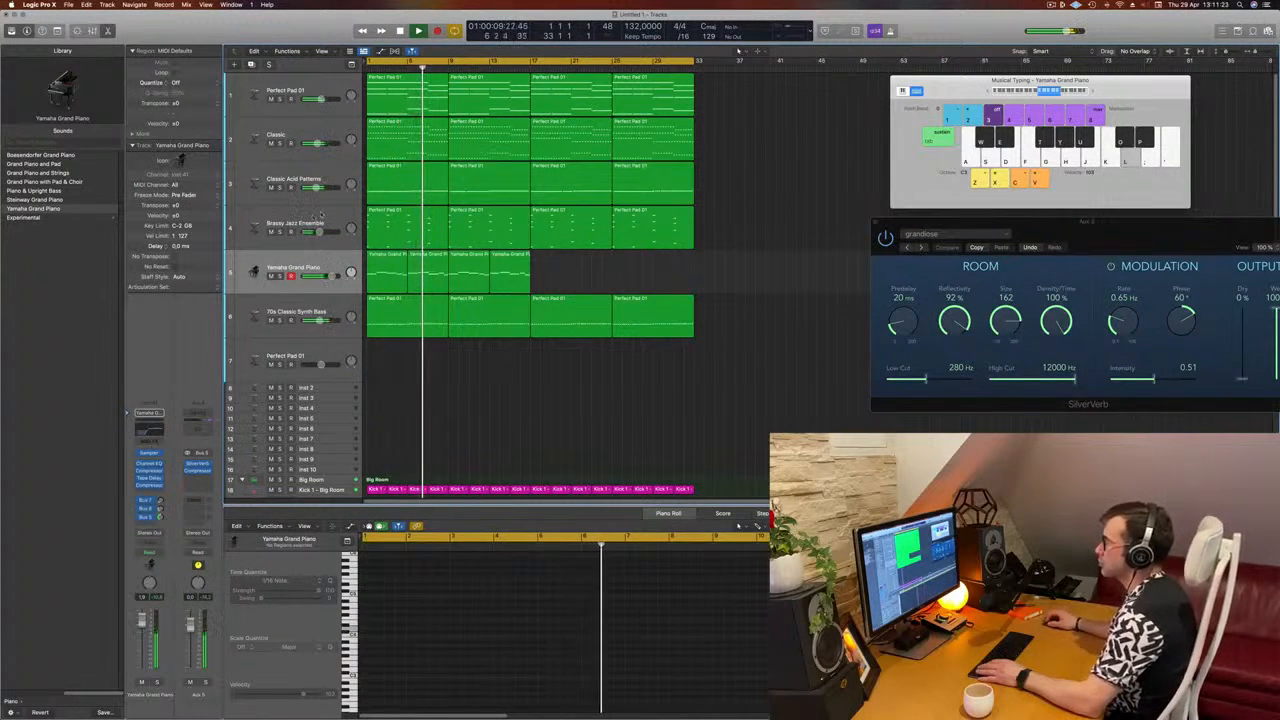
Step: Delete the two copied Yamaha Grand Piano regions that start at bar 9
click(318, 215)
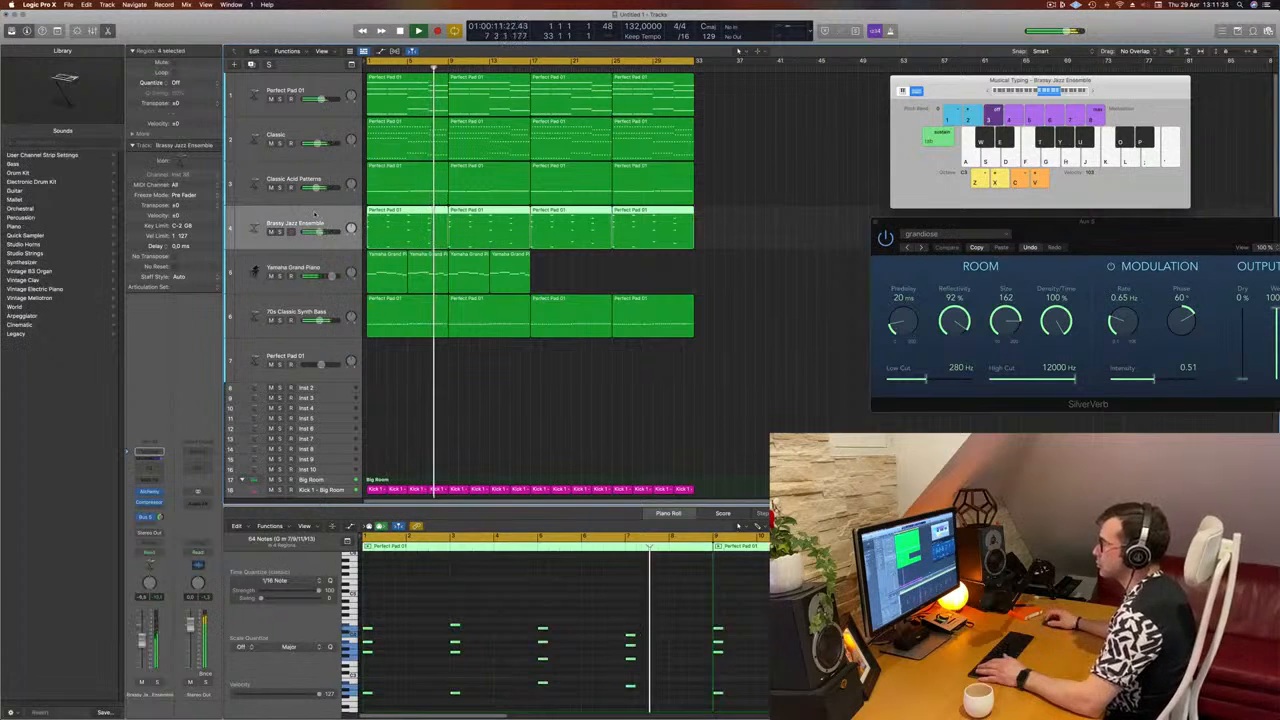
click(640, 284)
click(413, 284)
key(Return)
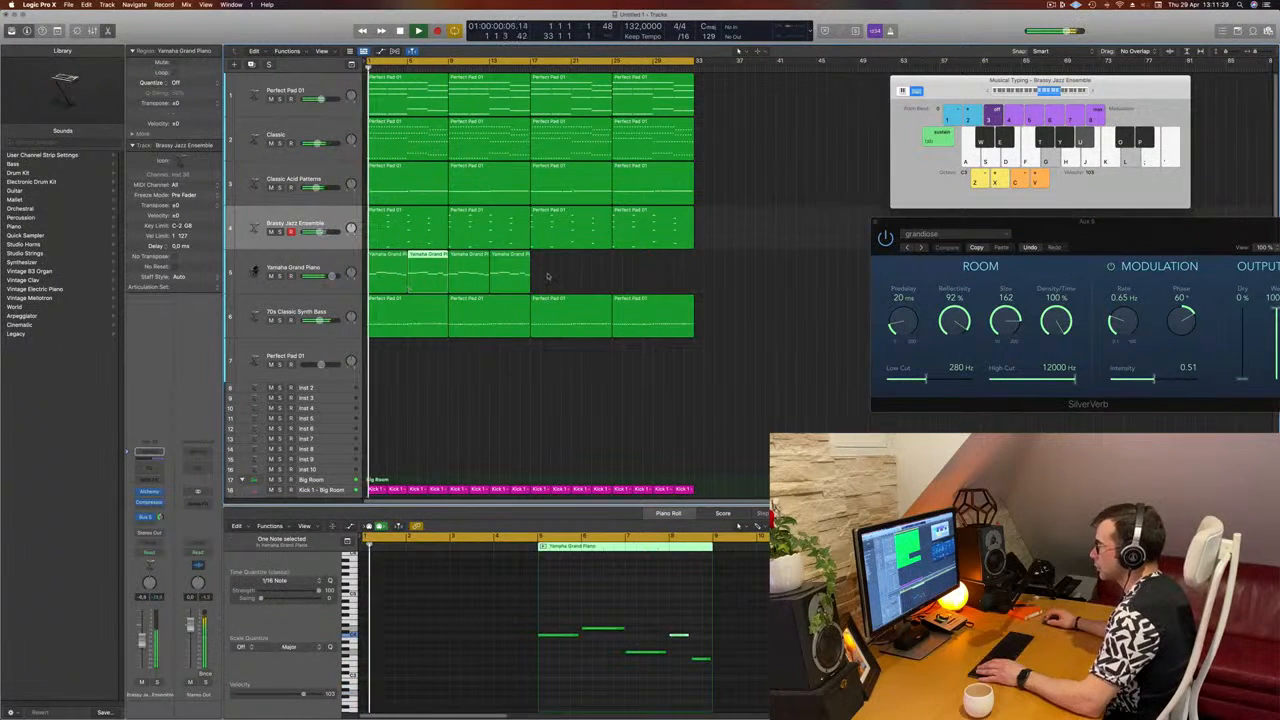
drag(547, 276, 467, 278)
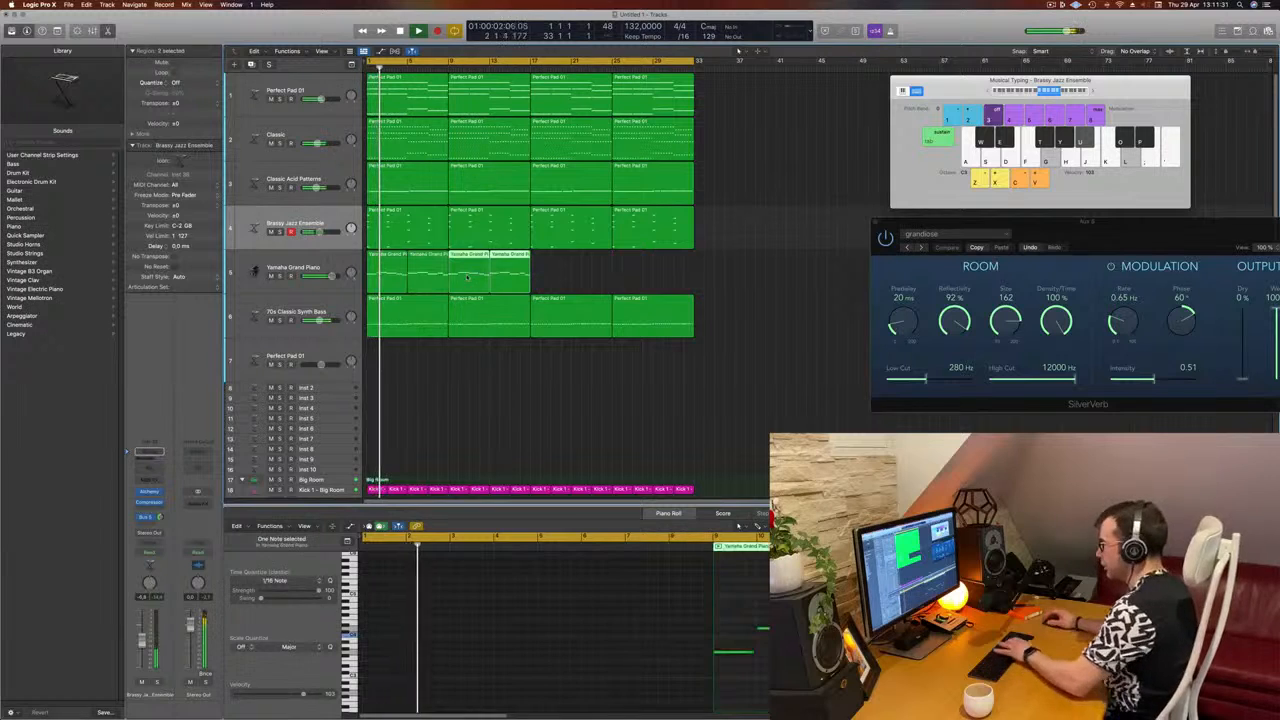
key(Delete)
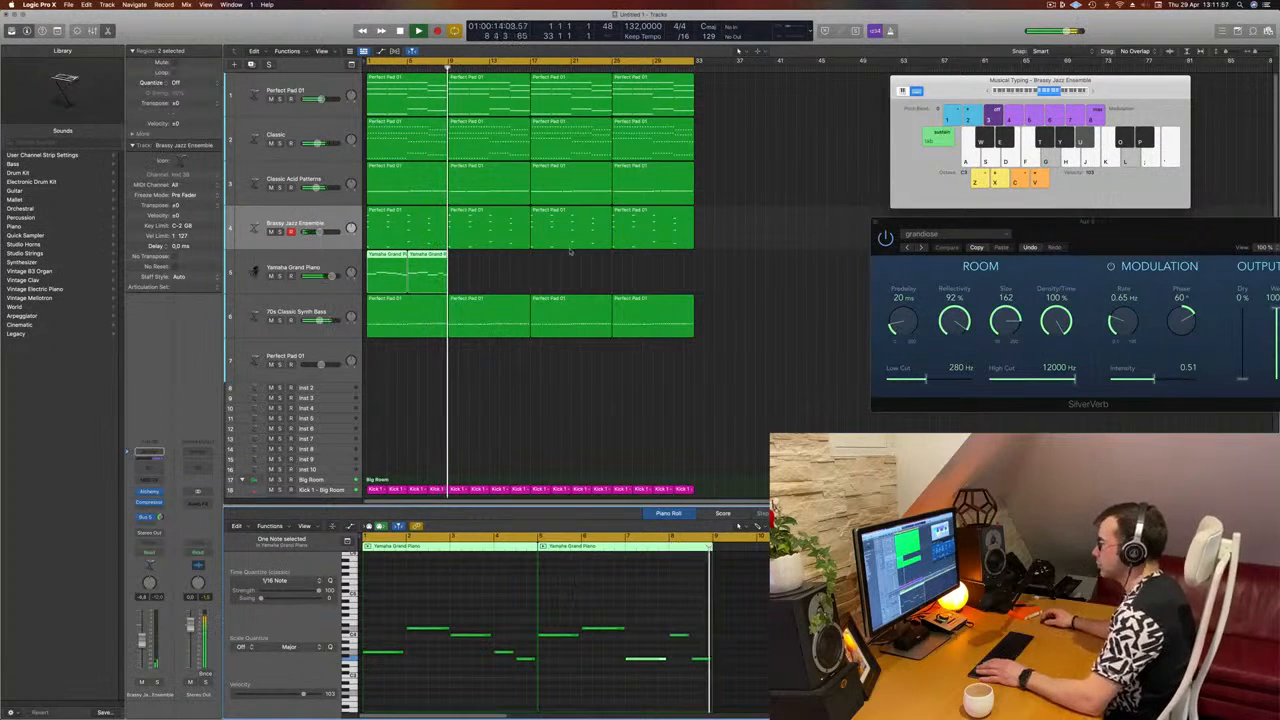
Step: Duplicate the two edited Yamaha Grand Piano regions repeatedly so the melody fills the track up to bar 33
click(390, 254)
drag(390, 254, 483, 264)
key(Return)
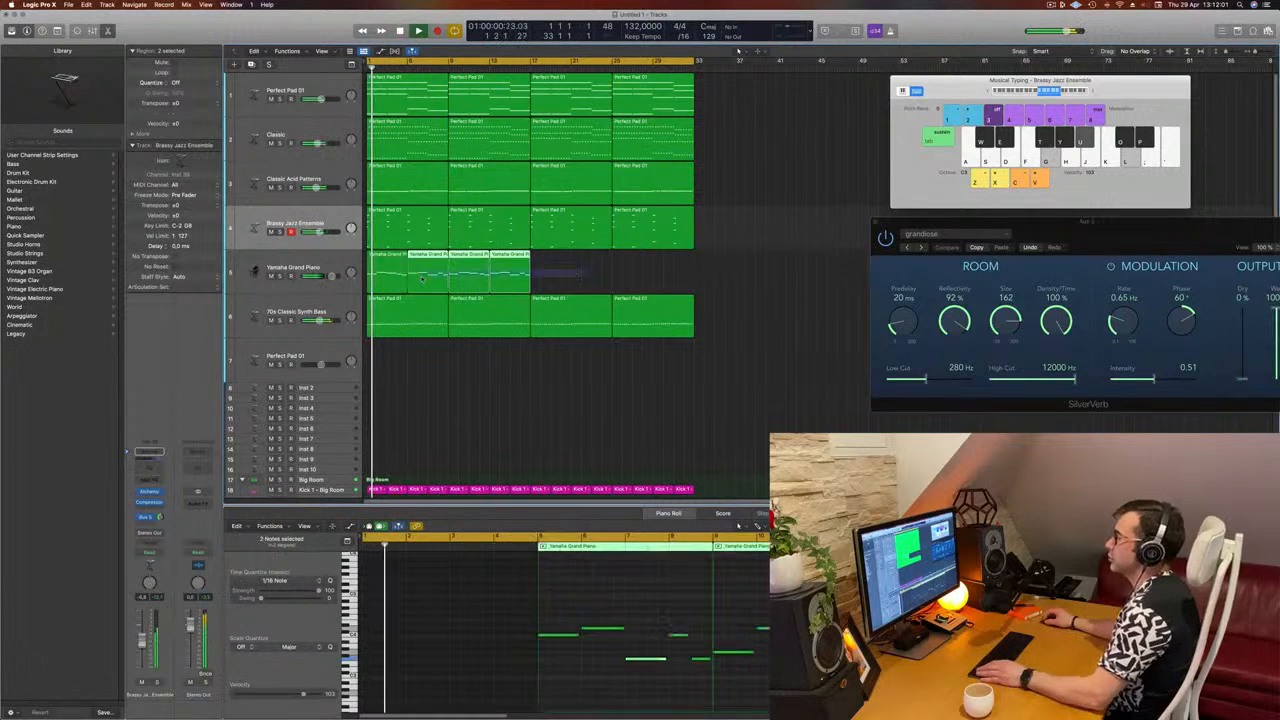
mouse_move(575, 270)
mouse_down()
mouse_move(397, 279)
mouse_move(555, 276)
mouse_up()
Step: Select the Yamaha Grand Piano track, listen to the extended melody in the mix, and clear the region selection
click(320, 266)
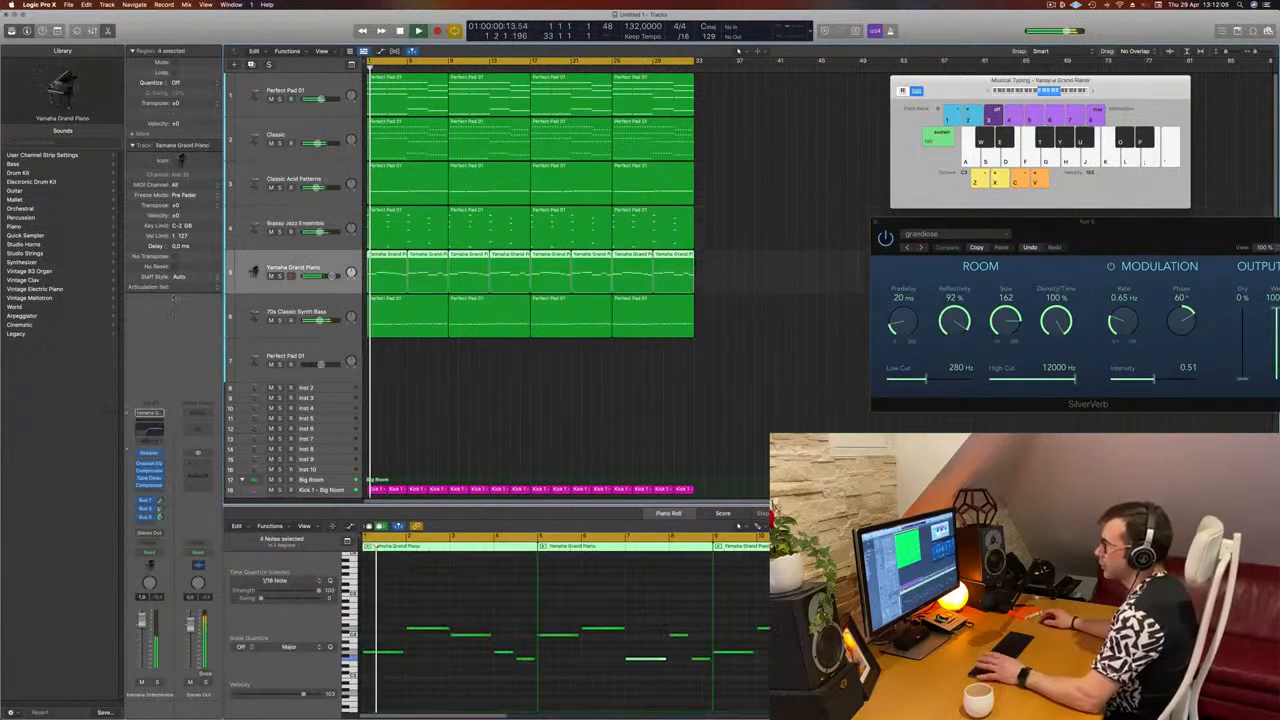
key(space)
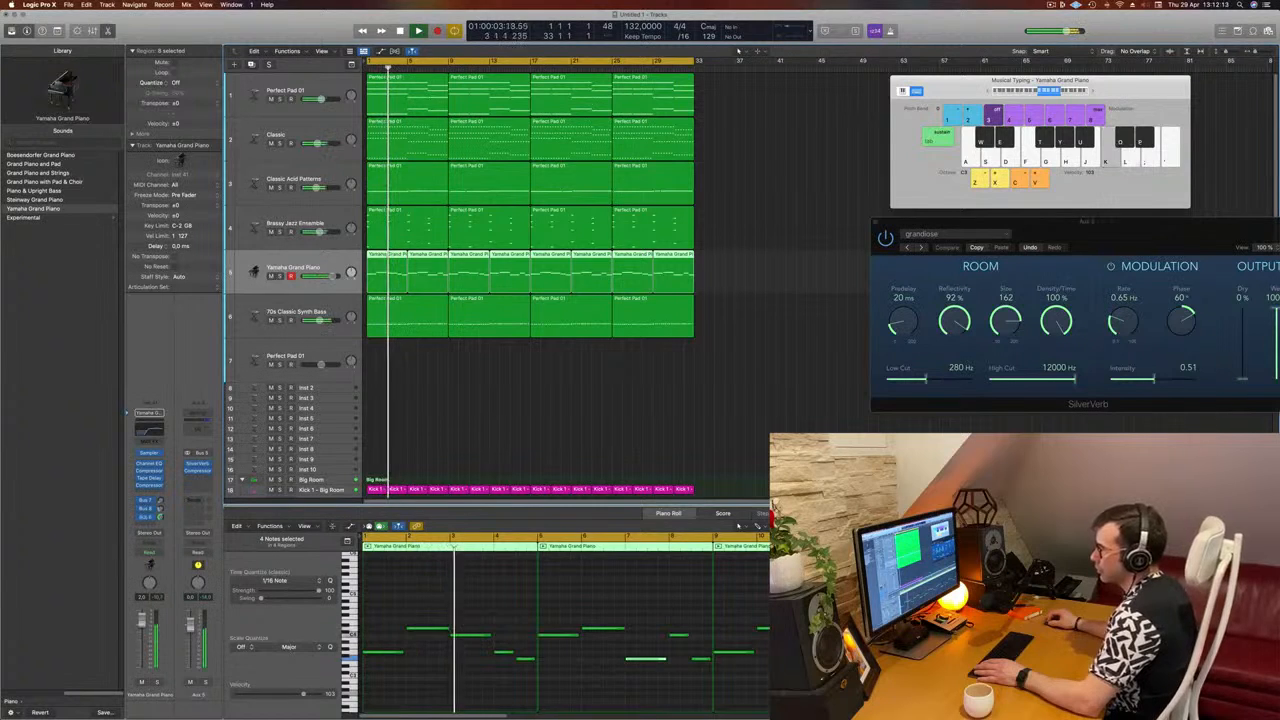
click(514, 412)
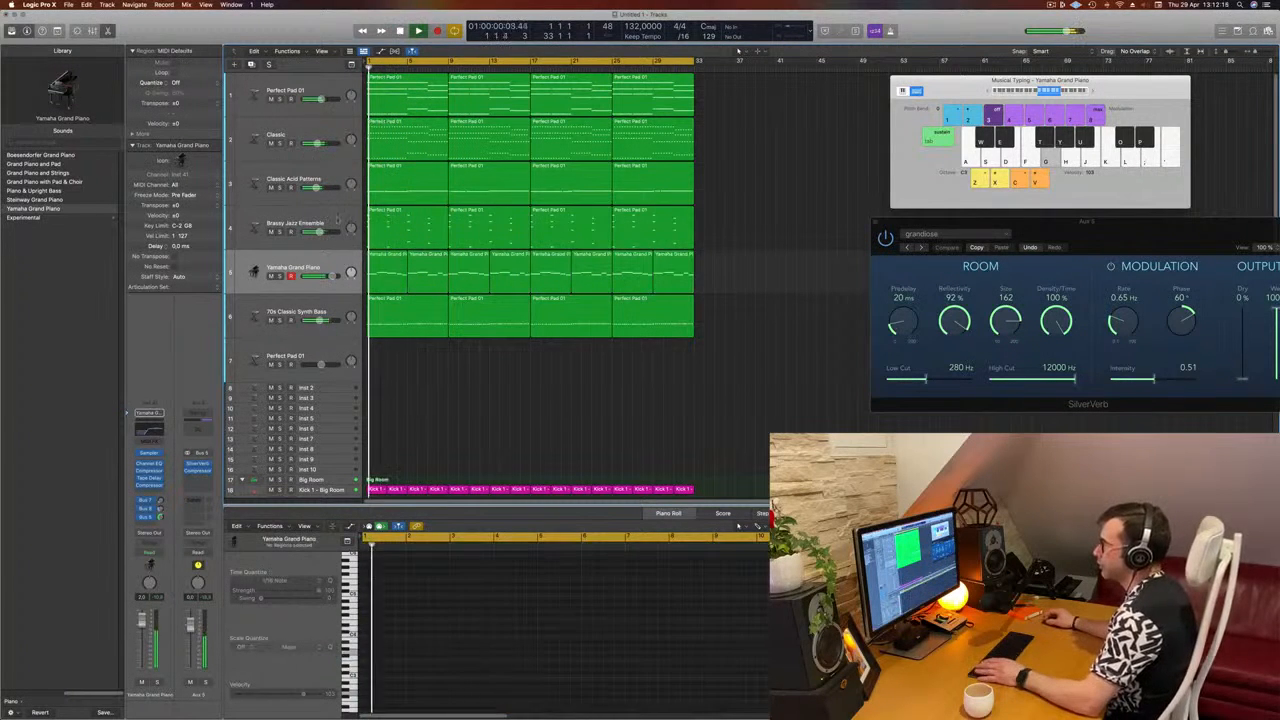
Step: Inspect the Alchemy instrument of the Brassy Jazz Ensemble track during playback and close its window
click(305, 222)
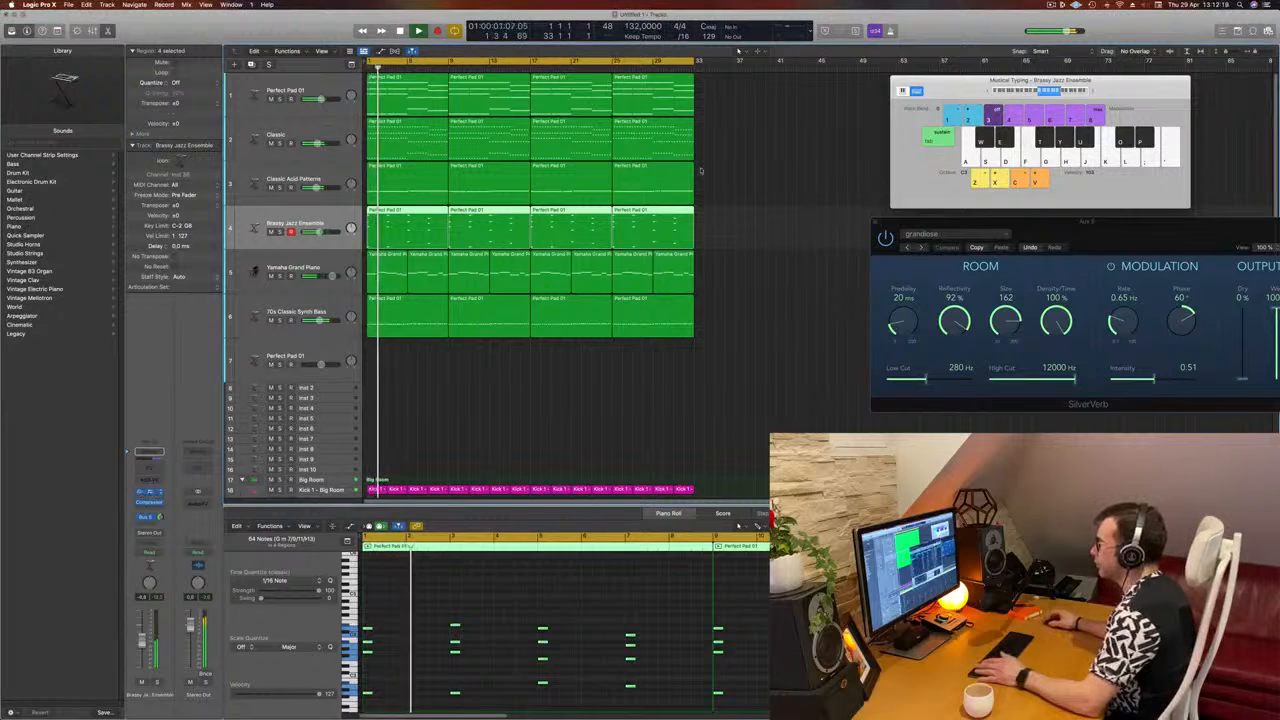
key(space)
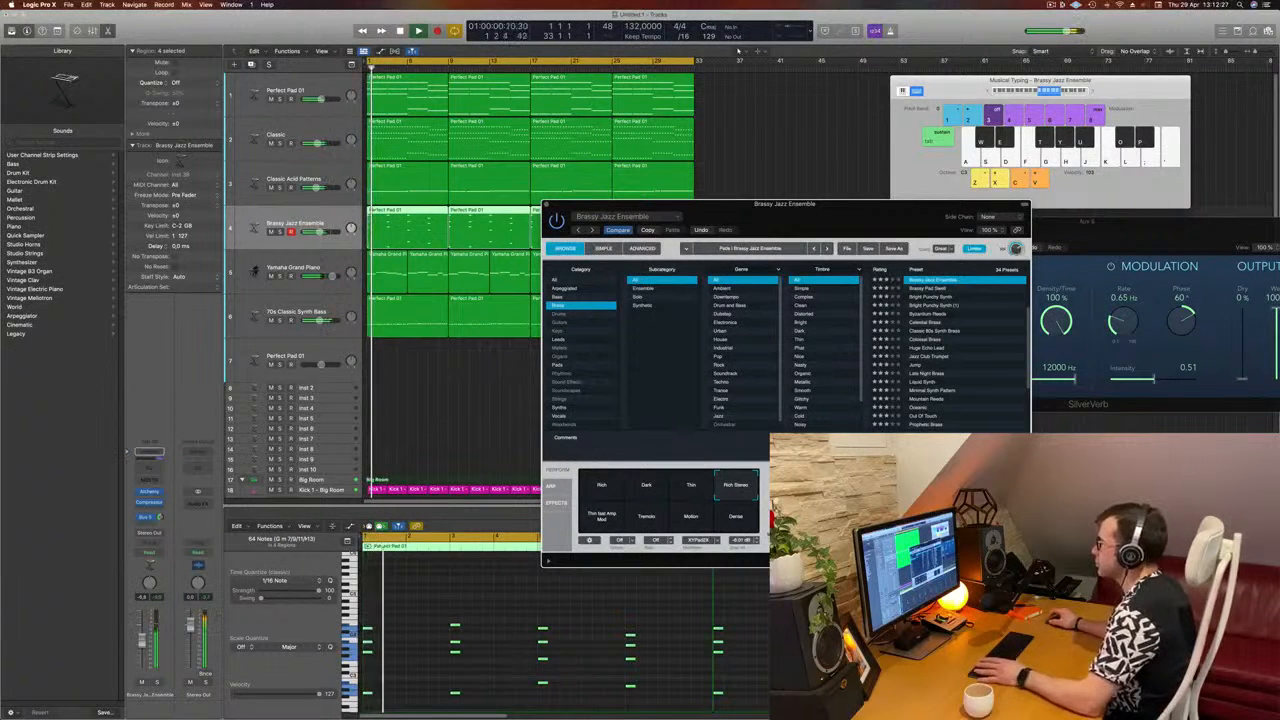
drag(832, 200, 556, 208)
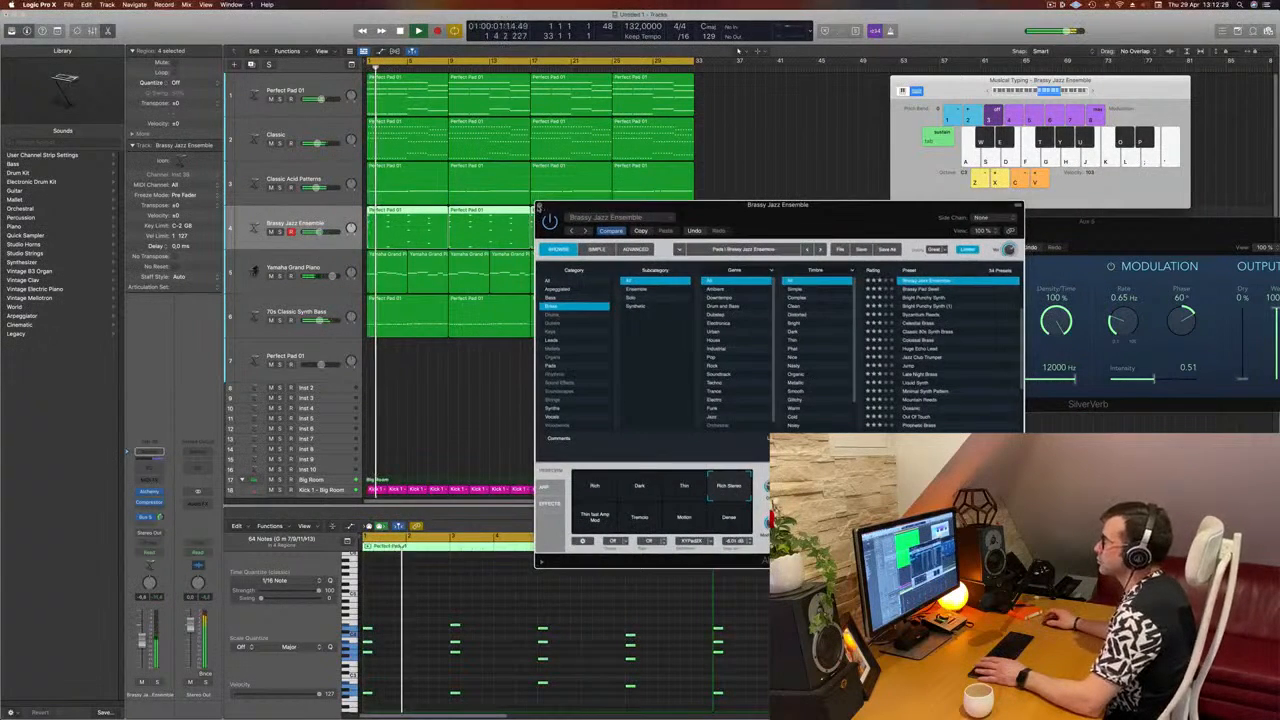
click(538, 207)
Step: Open the Alchemy instrument of the Classic track during playback and move its window clear of the early bars
click(313, 133)
key(space)
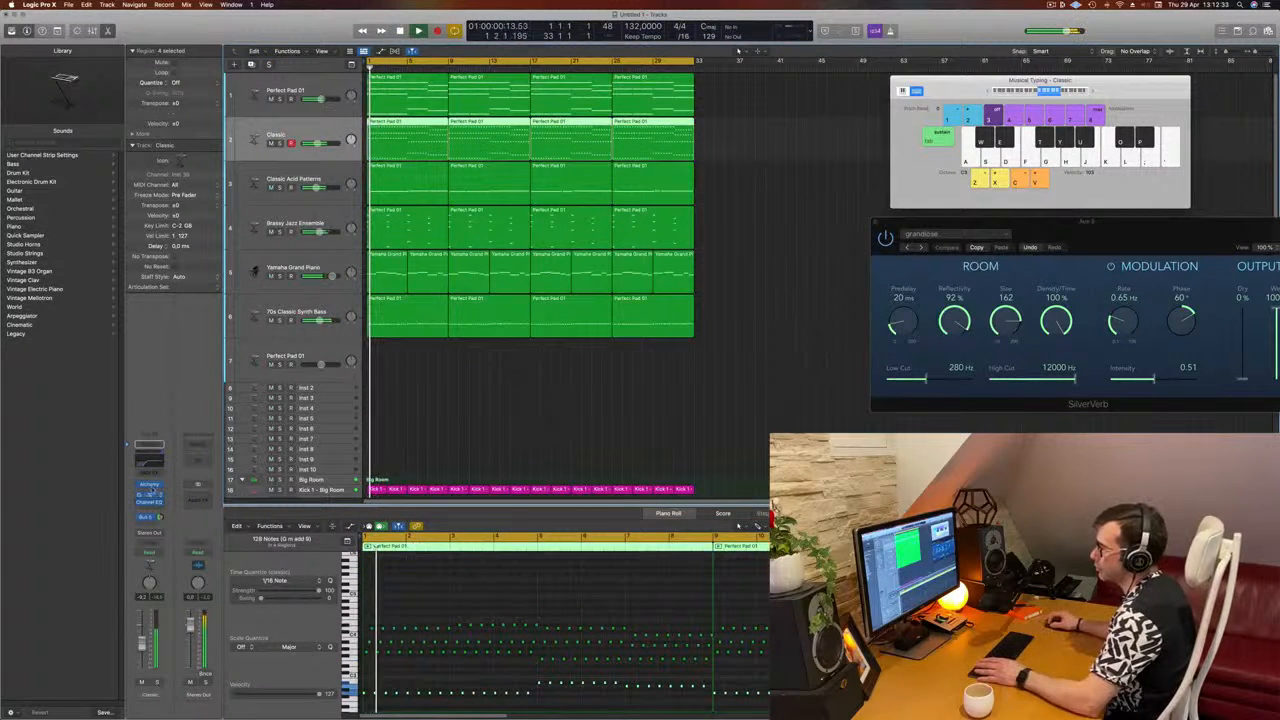
click(151, 486)
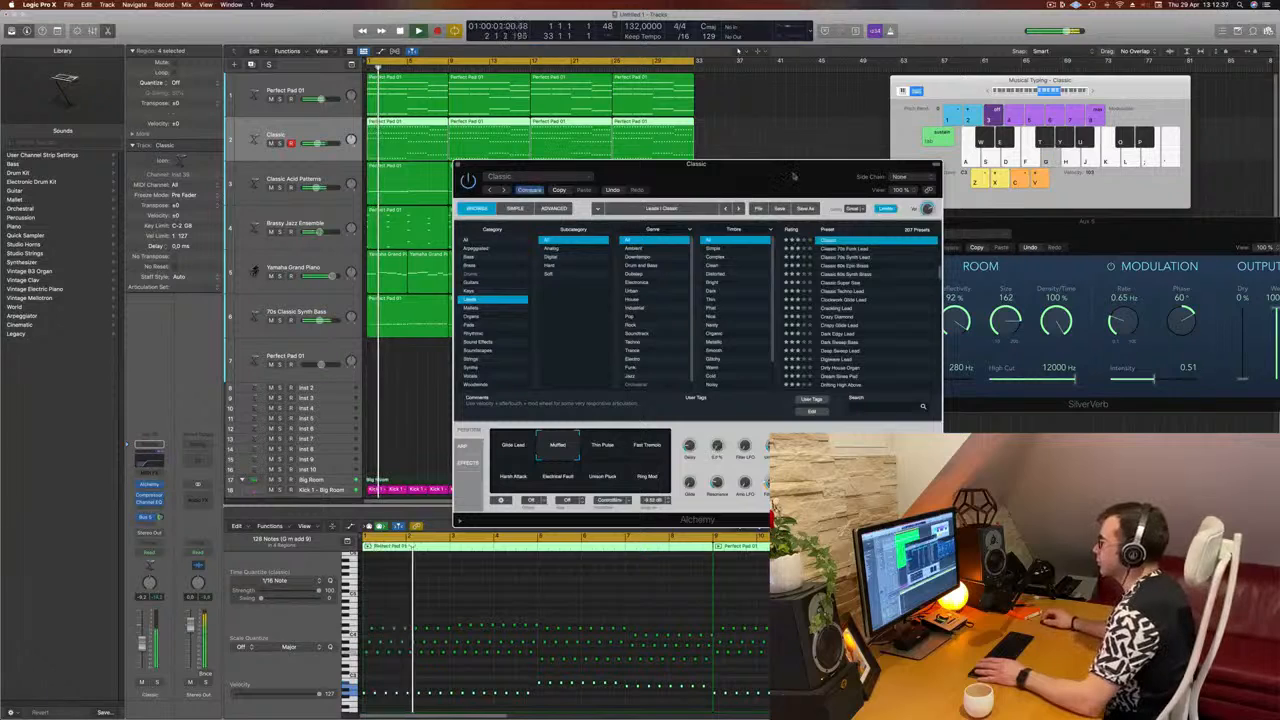
drag(794, 176, 831, 172)
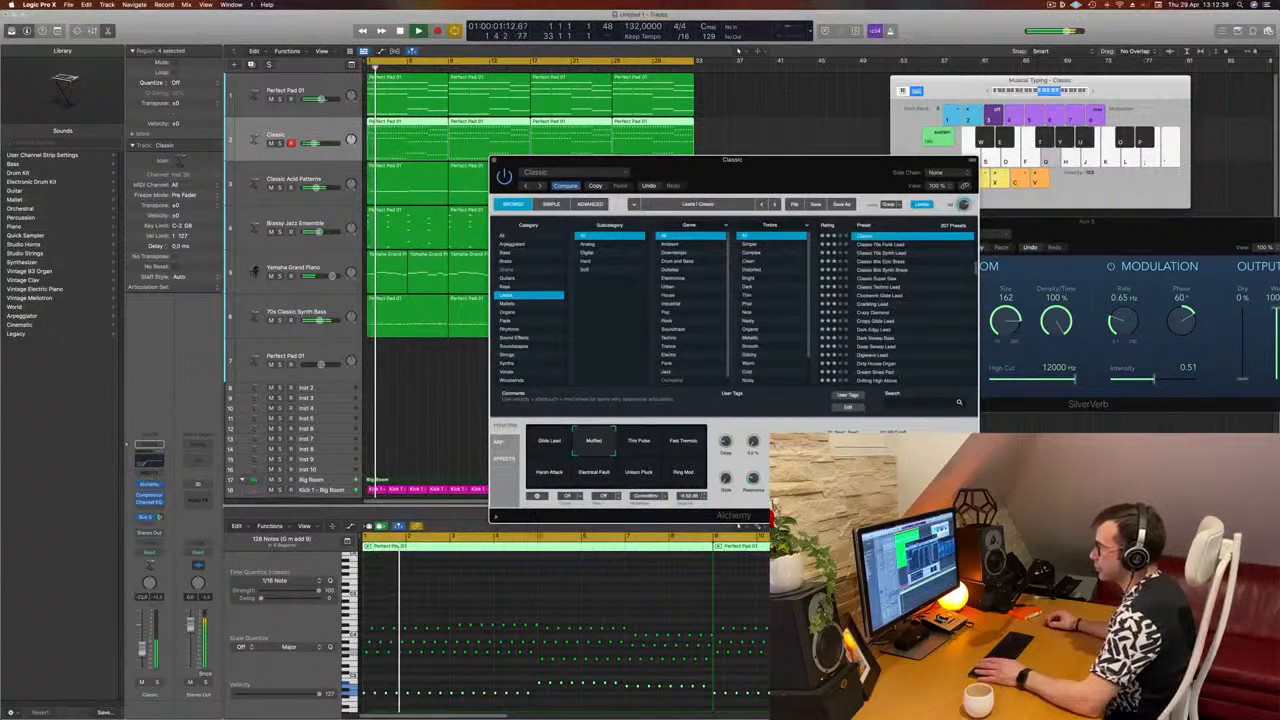
Step: Raise the Classic track's volume slightly, close its Alchemy window, and clear the region selection while listening to the mix
click(142, 648)
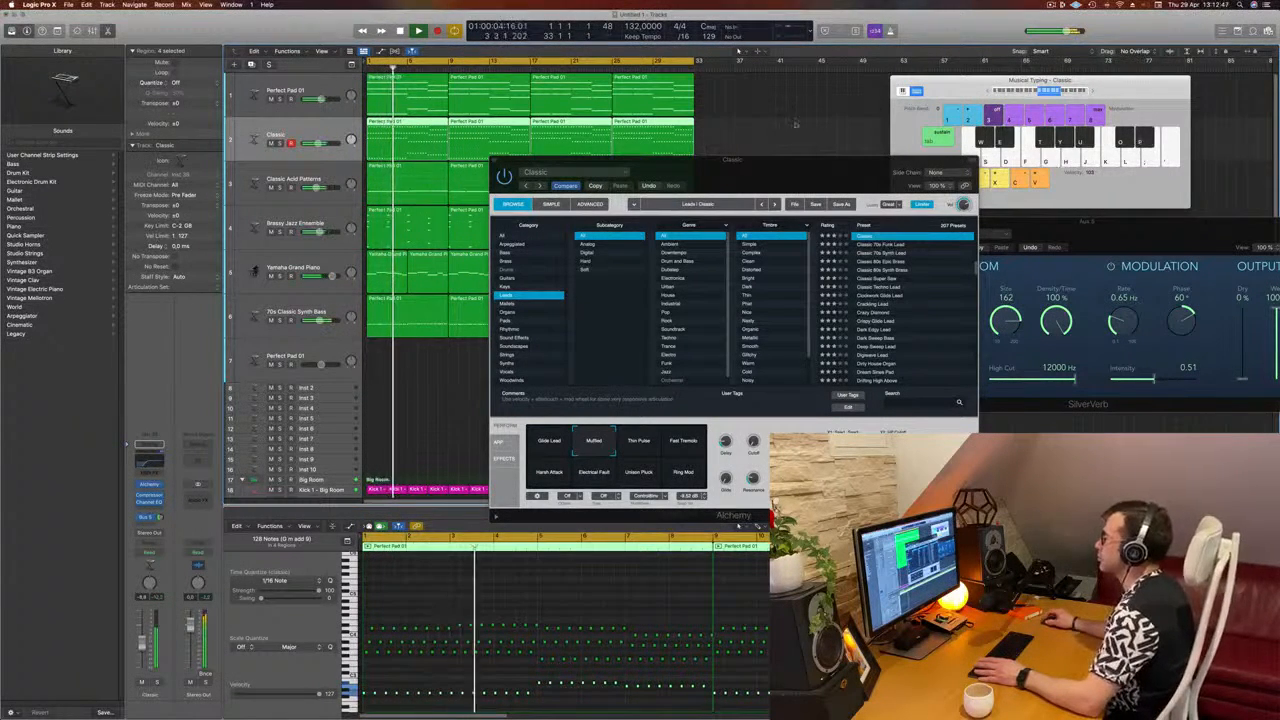
drag(753, 170, 718, 168)
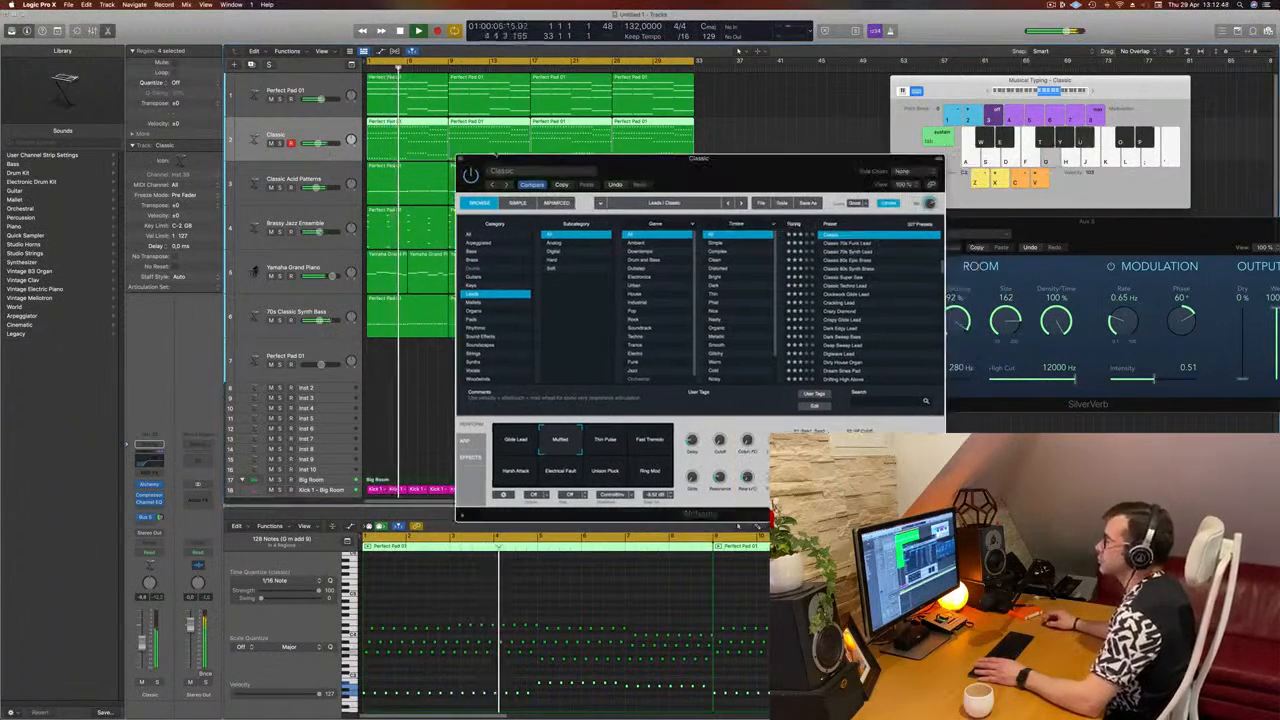
click(460, 160)
click(428, 371)
scroll(489, 380, down, 2)
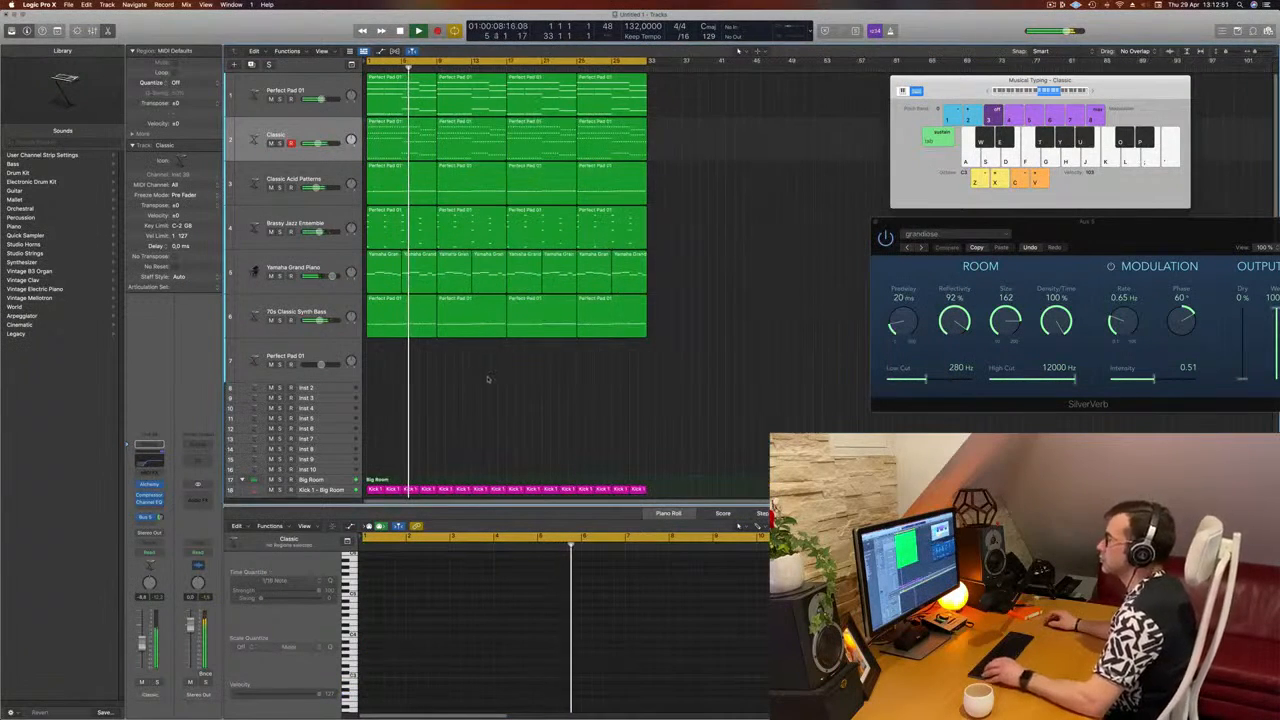
scroll(489, 380, up, 4)
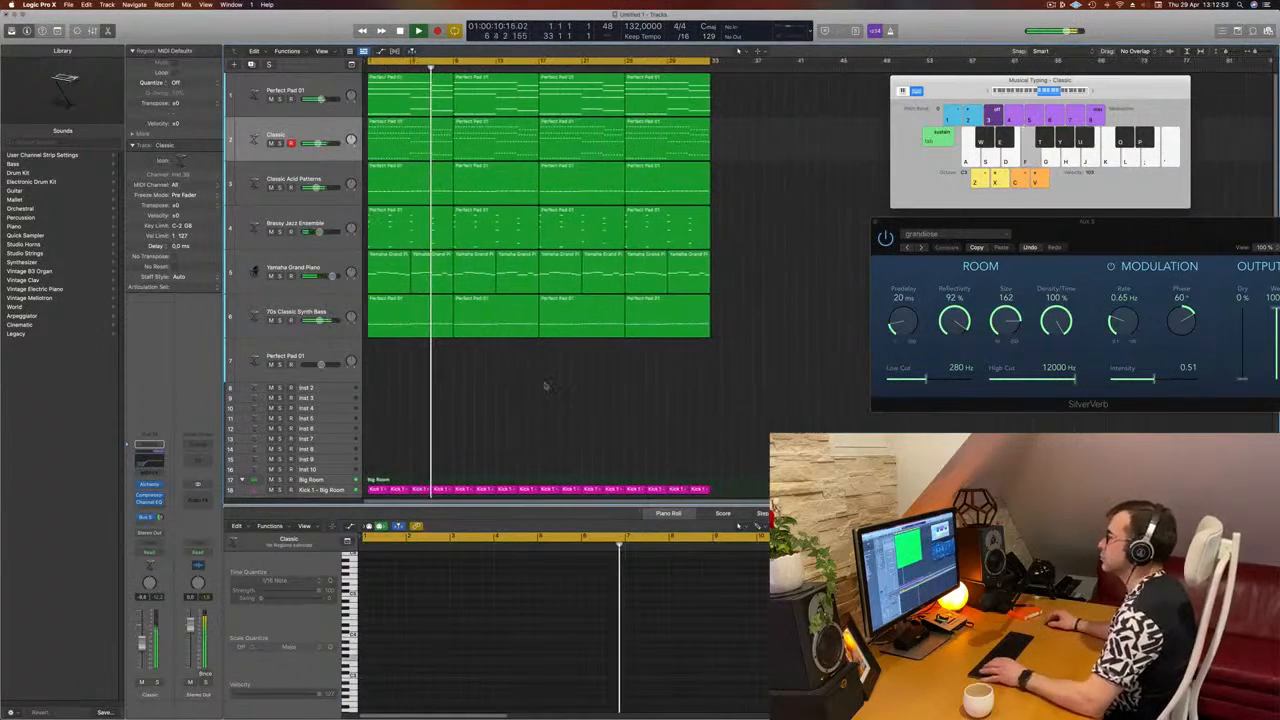
scroll(545, 383, up, 2)
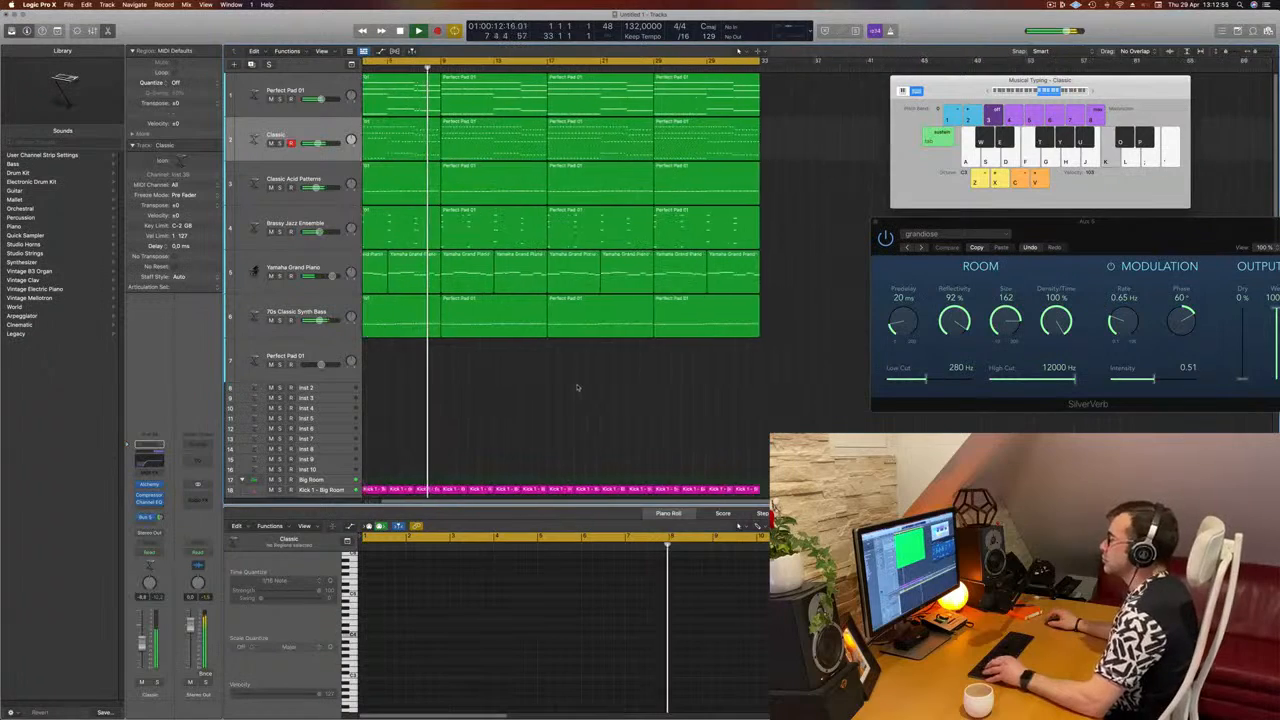
scroll(578, 388, down, 2)
Step: Insert a stereo Step FX multi-effect at the end of the Yamaha Grand Piano track's effect chain and position its window
click(335, 272)
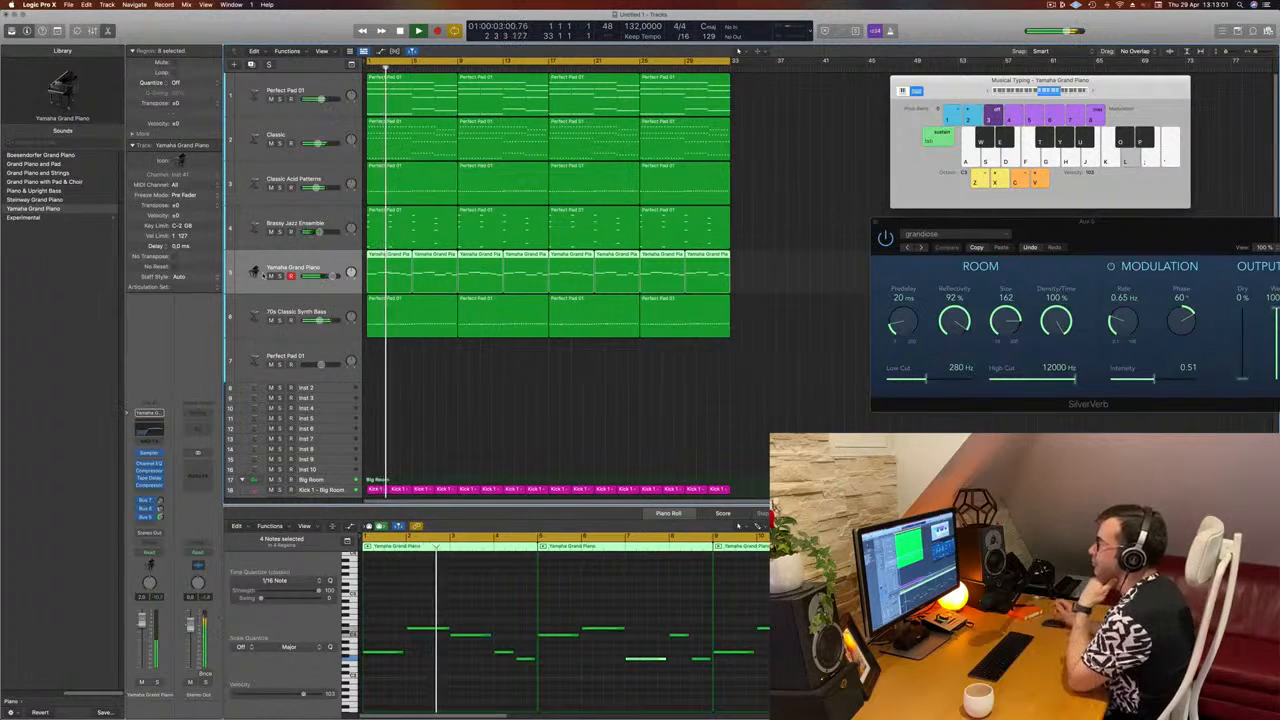
key(Return)
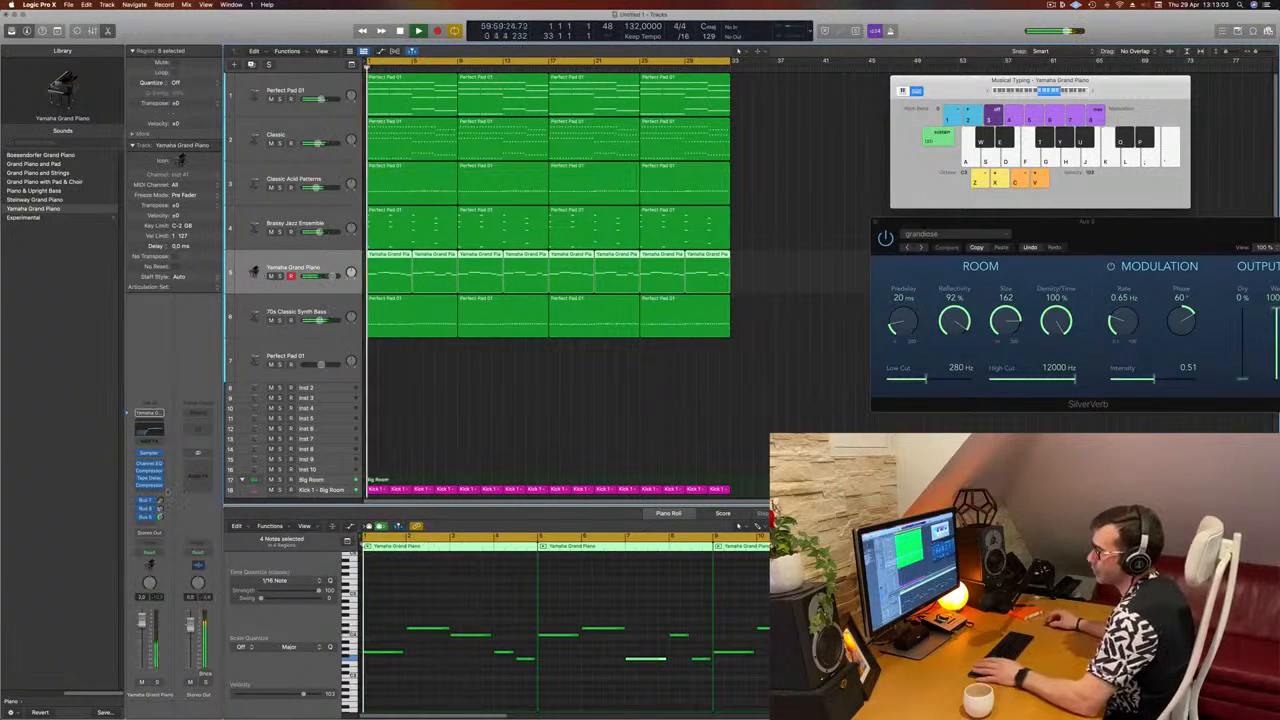
click(148, 485)
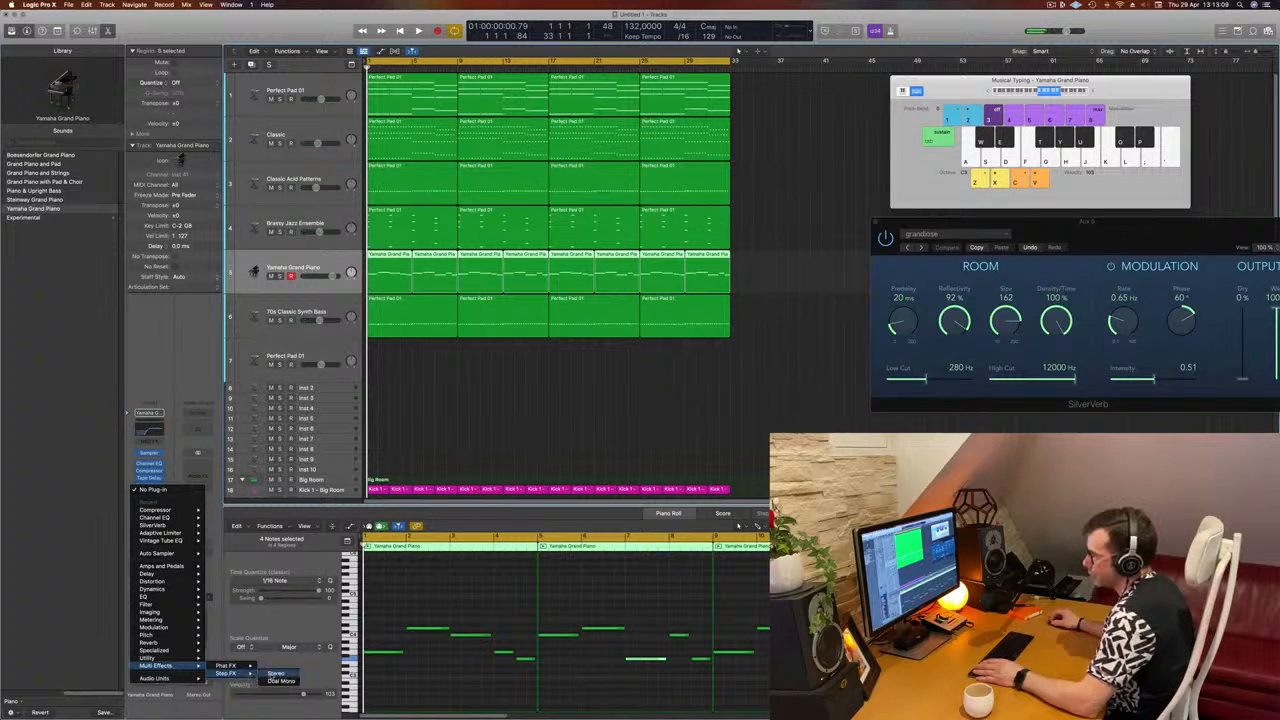
click(275, 673)
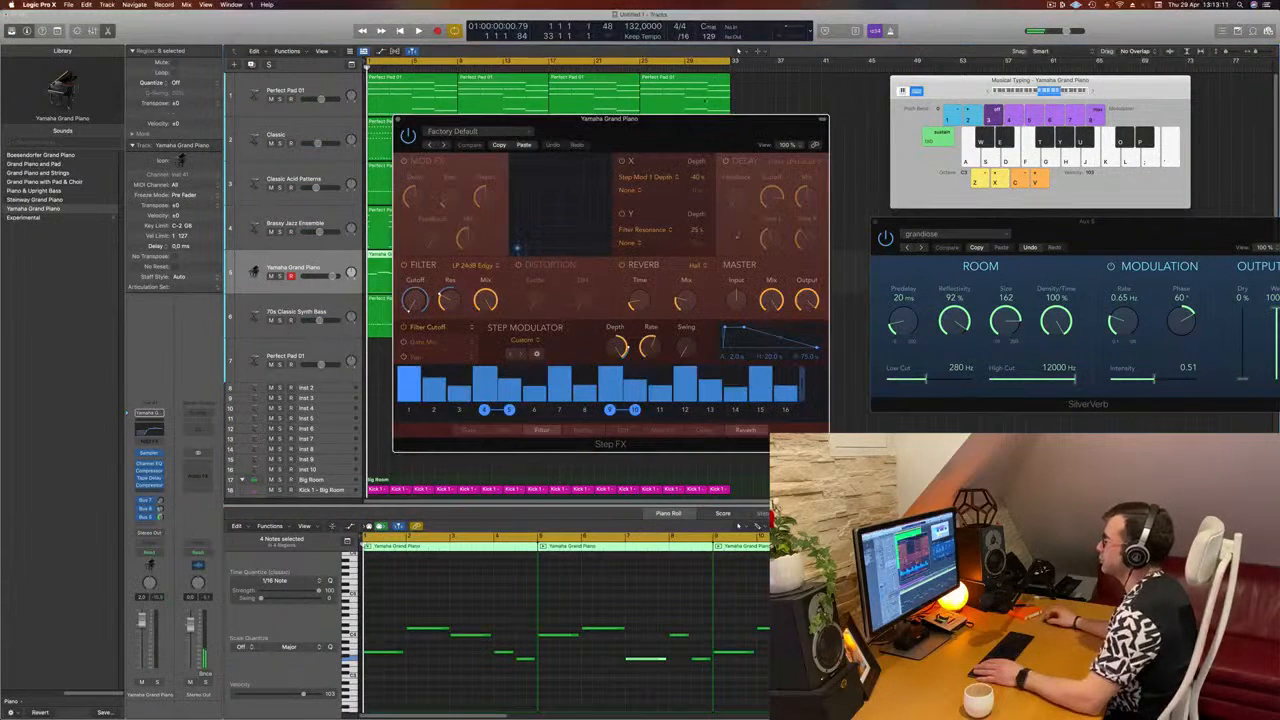
drag(670, 118, 857, 127)
Step: Audition the Step FX presets on the piano during playback and load Bubbling Shimmer
key(space)
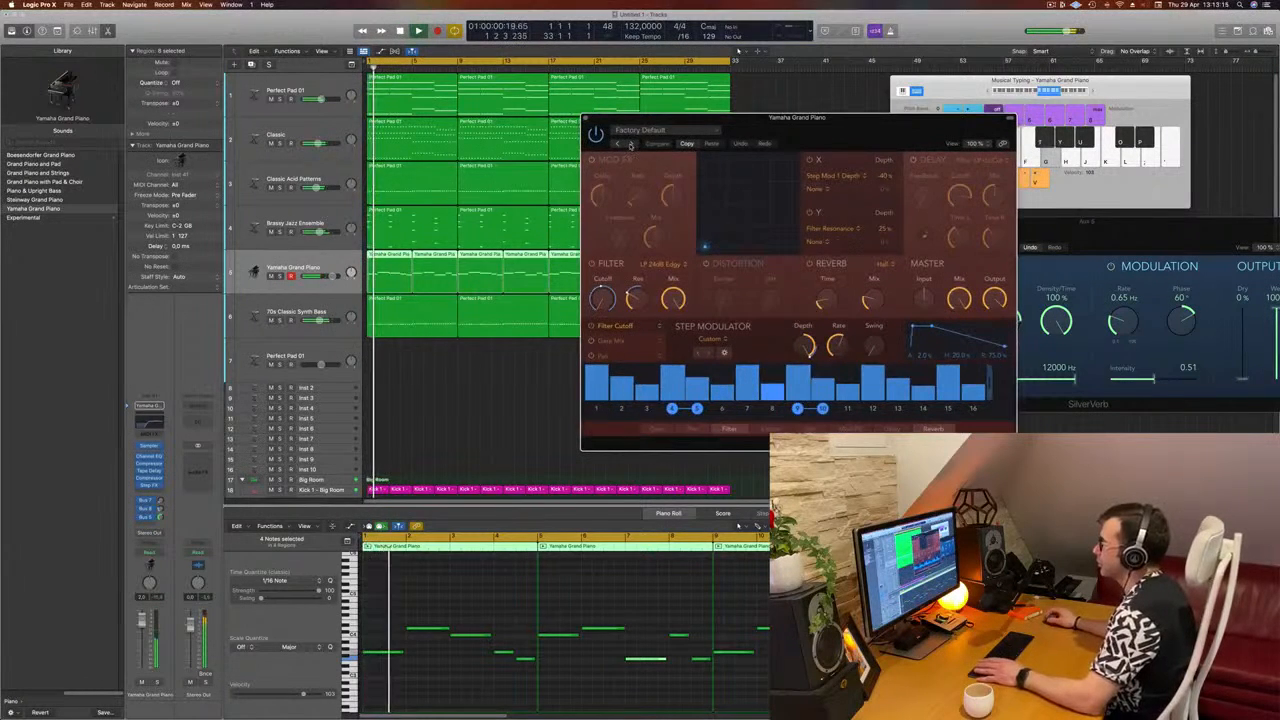
click(630, 145)
drag(940, 125, 824, 178)
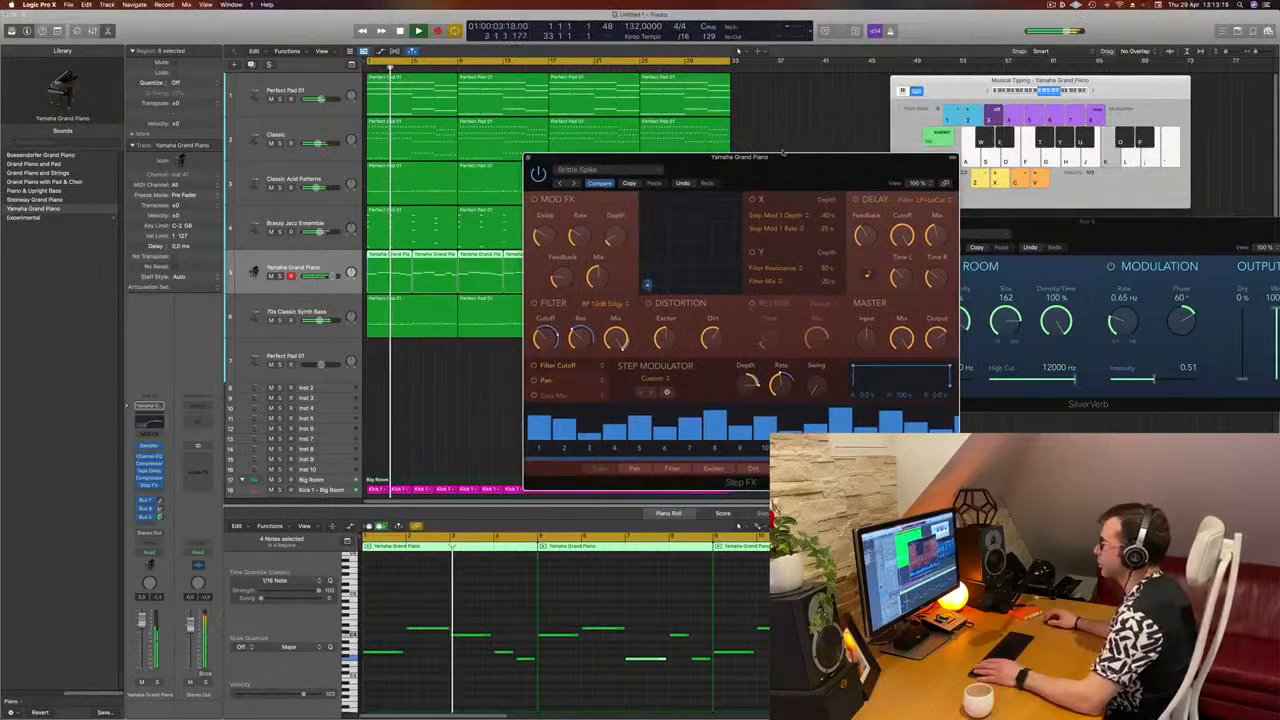
click(574, 184)
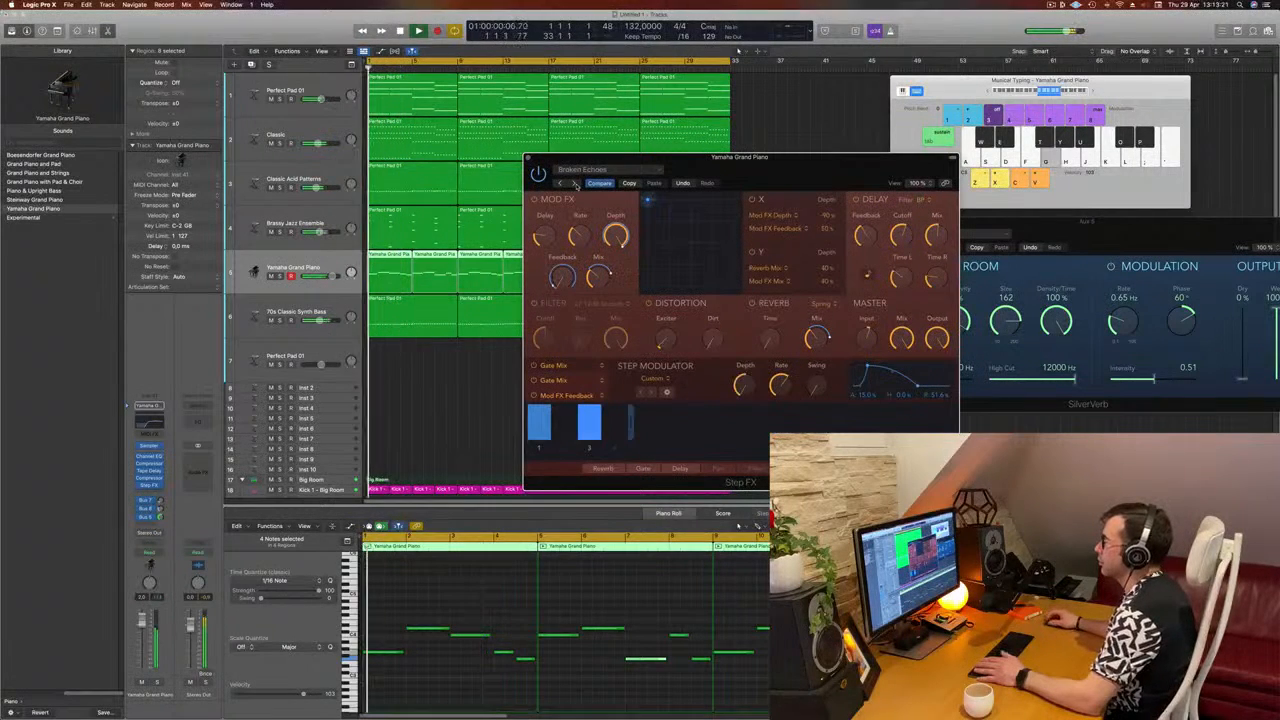
drag(833, 175, 722, 178)
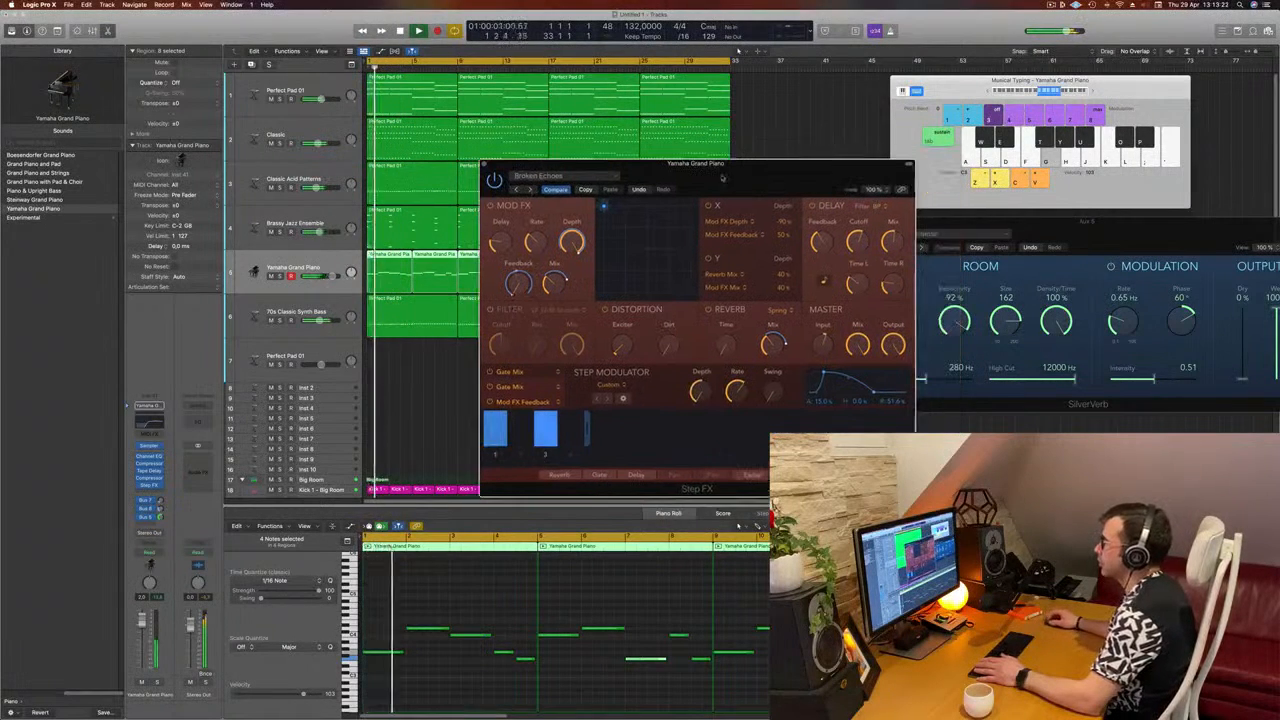
click(528, 189)
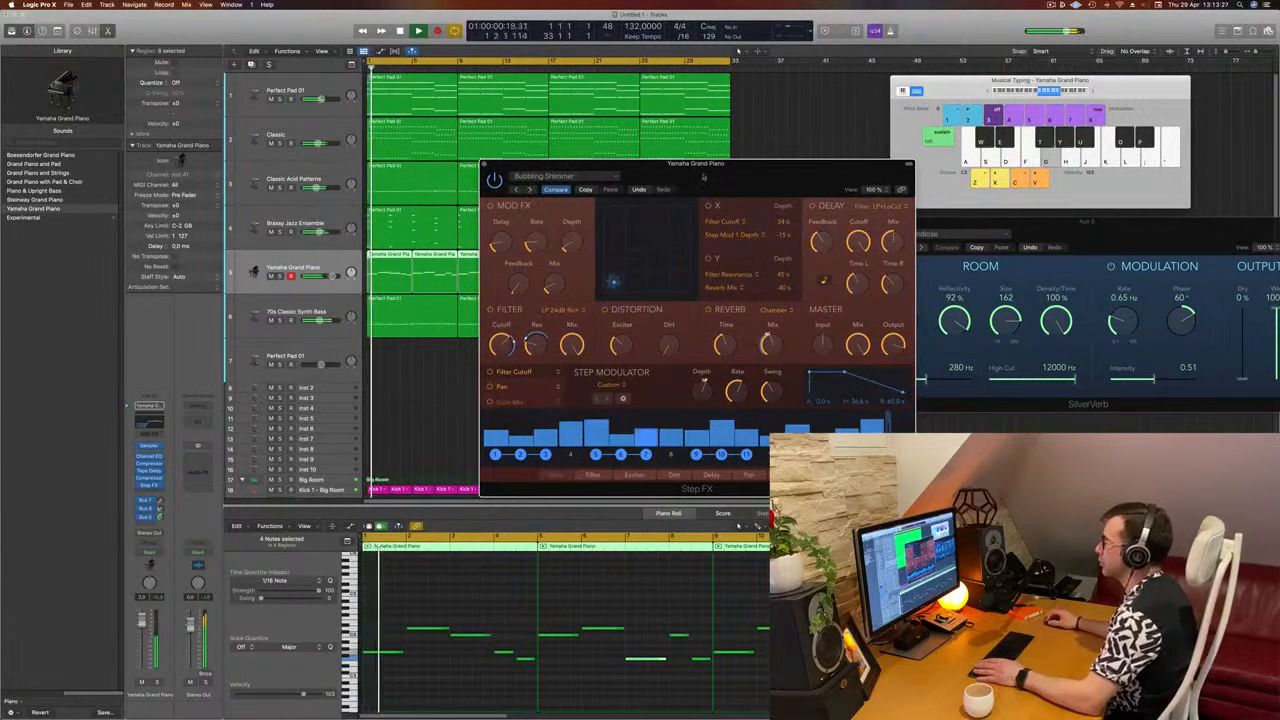
drag(704, 176, 780, 149)
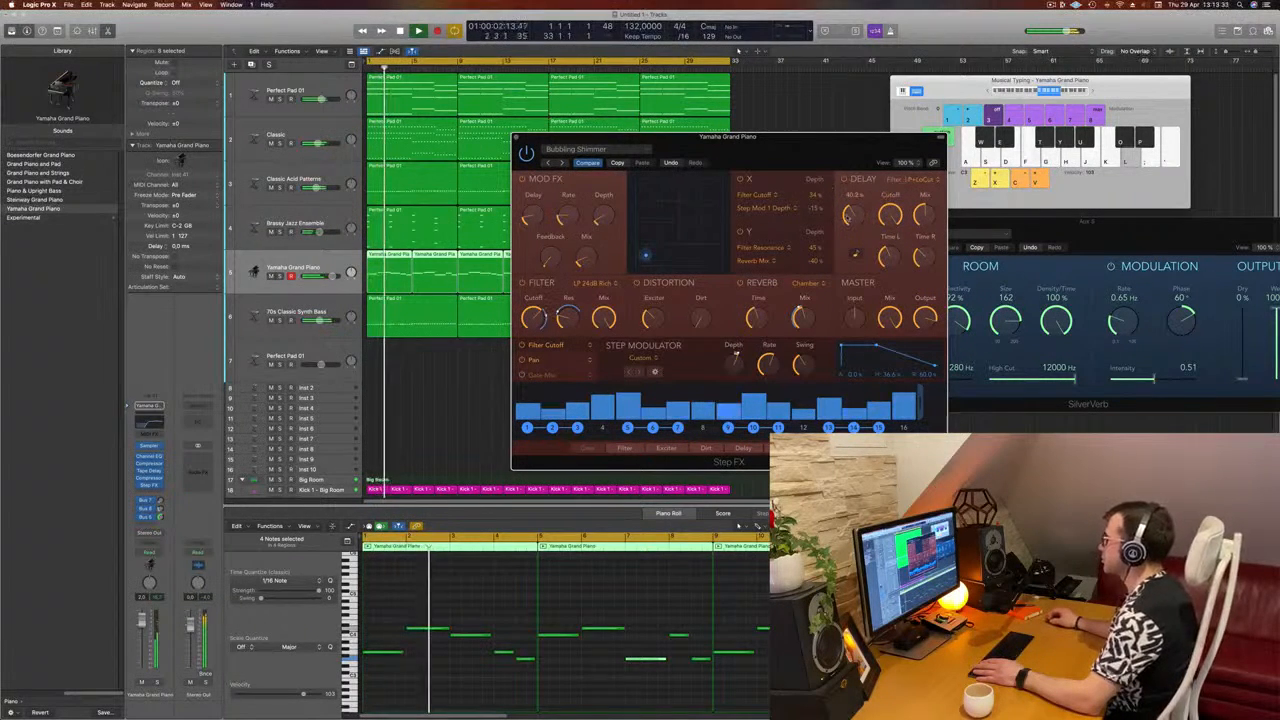
Step: Set the Step FX master mix to about 69% on the piano and close the effect window
drag(825, 154, 821, 185)
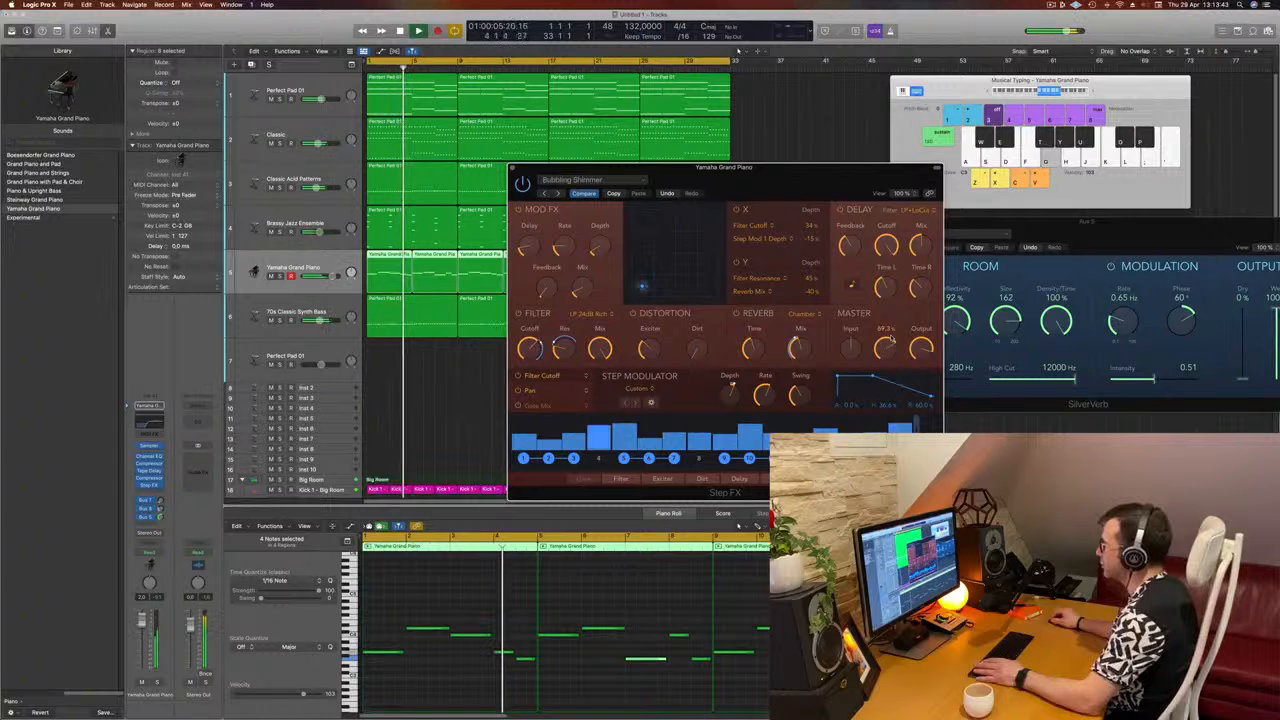
drag(892, 339, 892, 337)
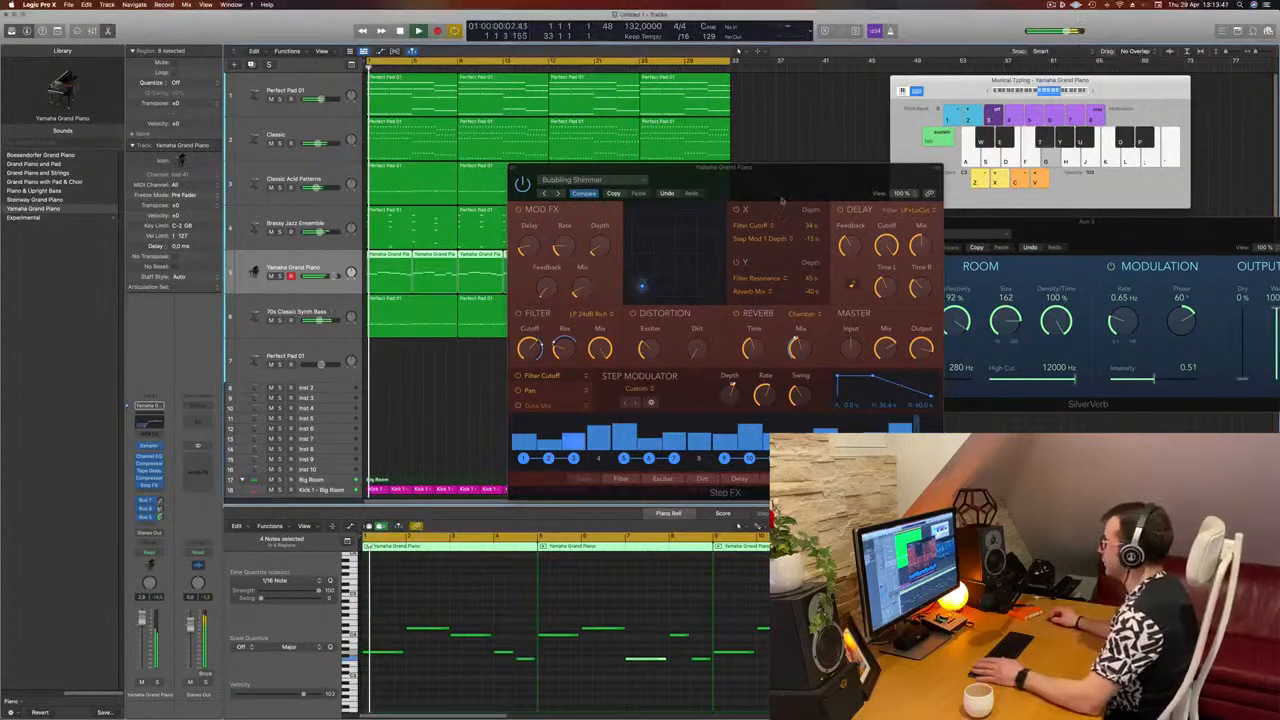
mouse_move(668, 220)
mouse_down()
mouse_move(835, 212)
mouse_move(670, 220)
mouse_up()
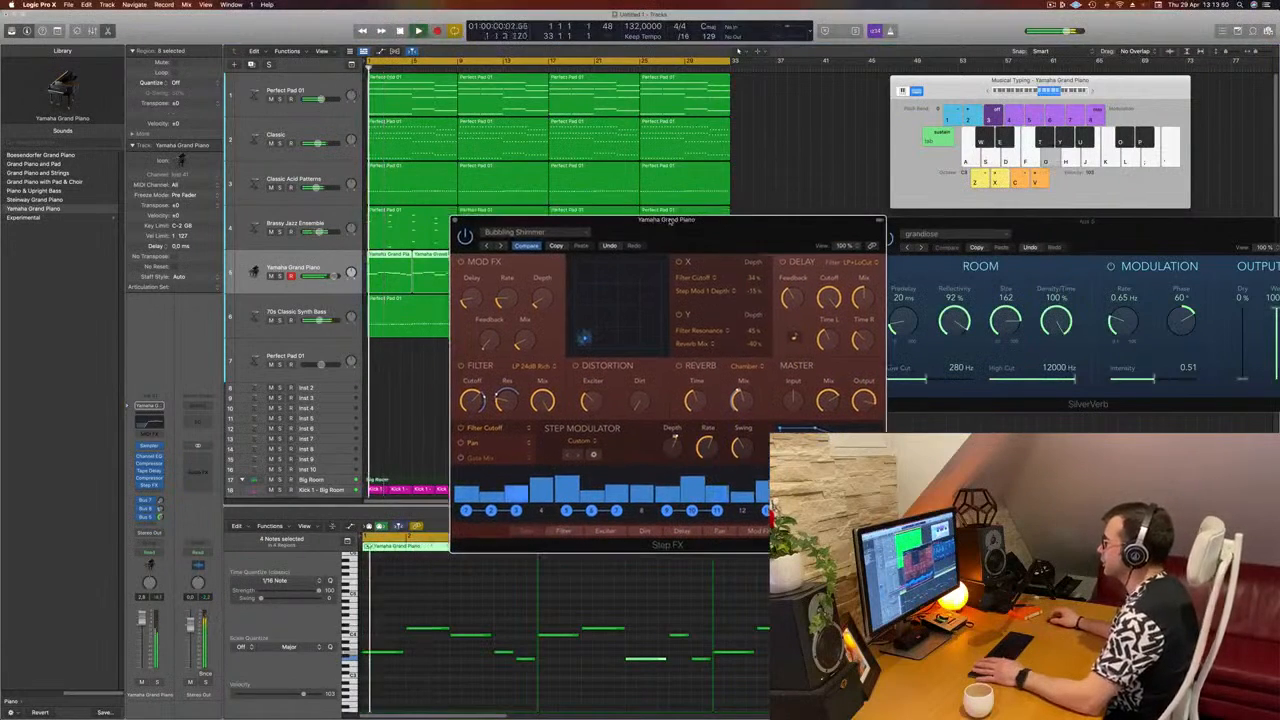
click(455, 221)
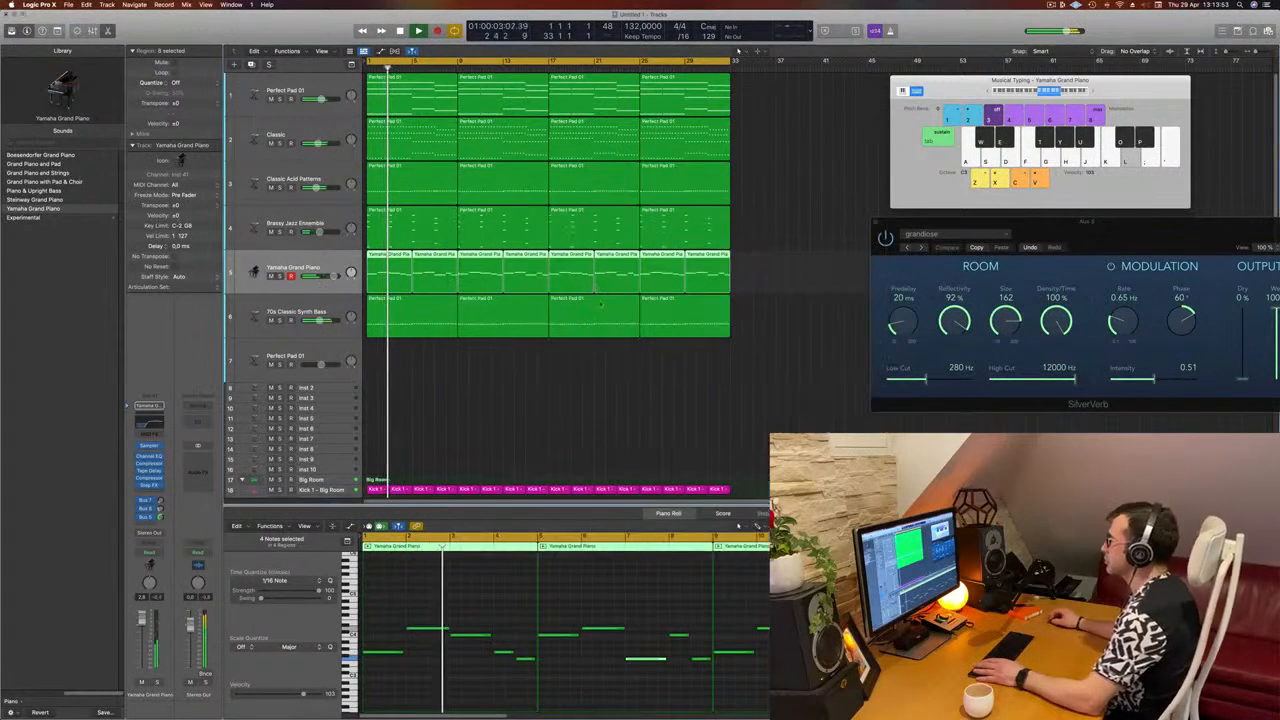
click(592, 318)
click(1058, 5)
click(814, 209)
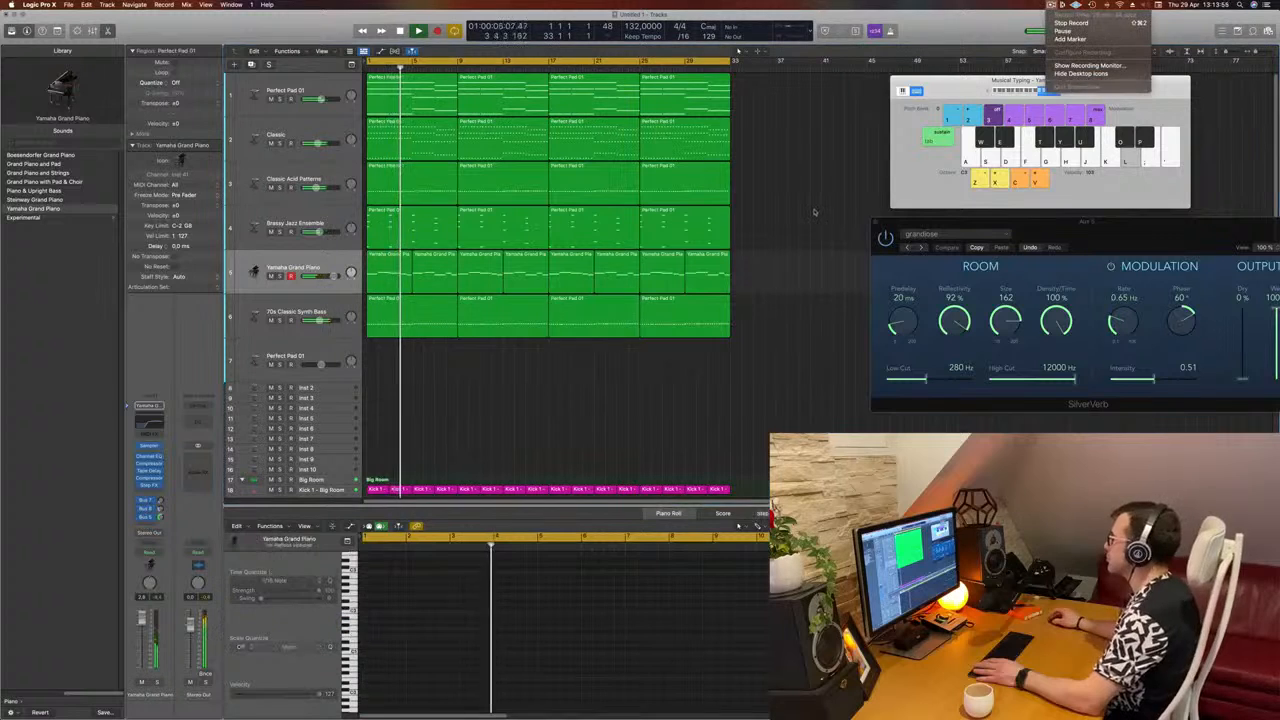
ctrl+alt+click(464, 444)
scroll(464, 444, up, 2)
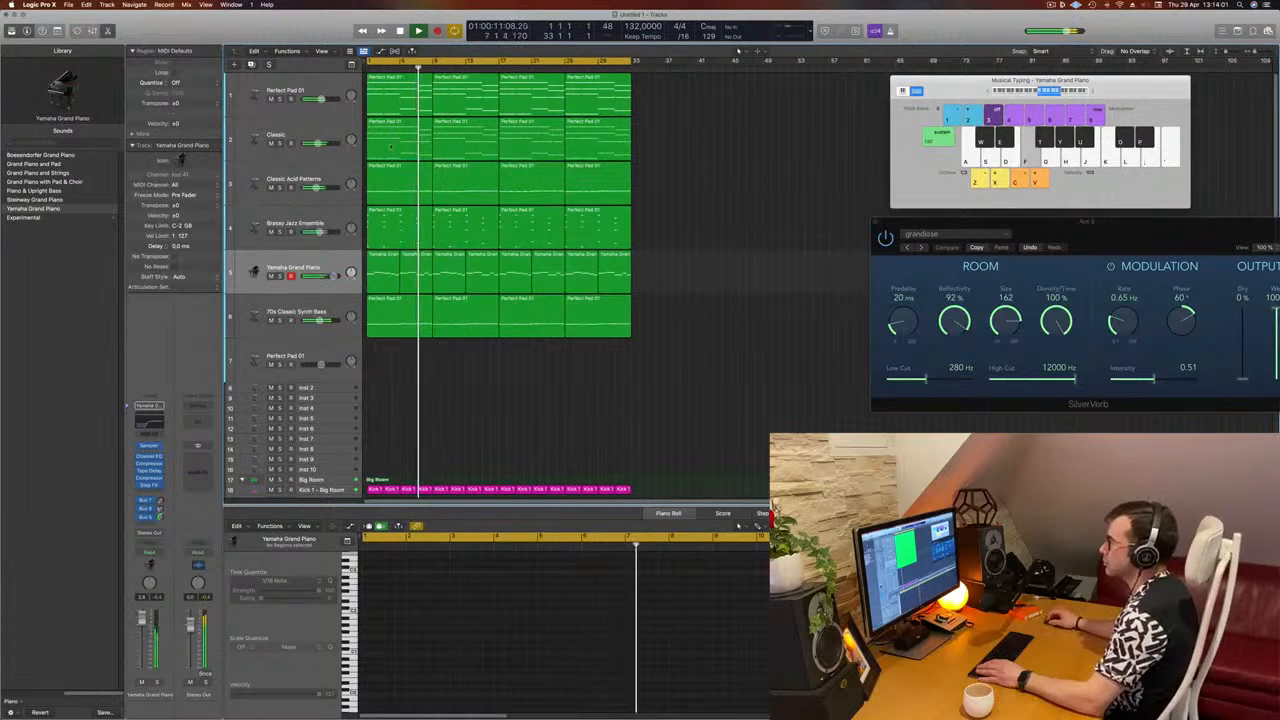
Step: Briefly solo the Classic Acid Patterns track during playback, check its channel settings, and clear the region selection
click(280, 188)
click(280, 188)
click(317, 174)
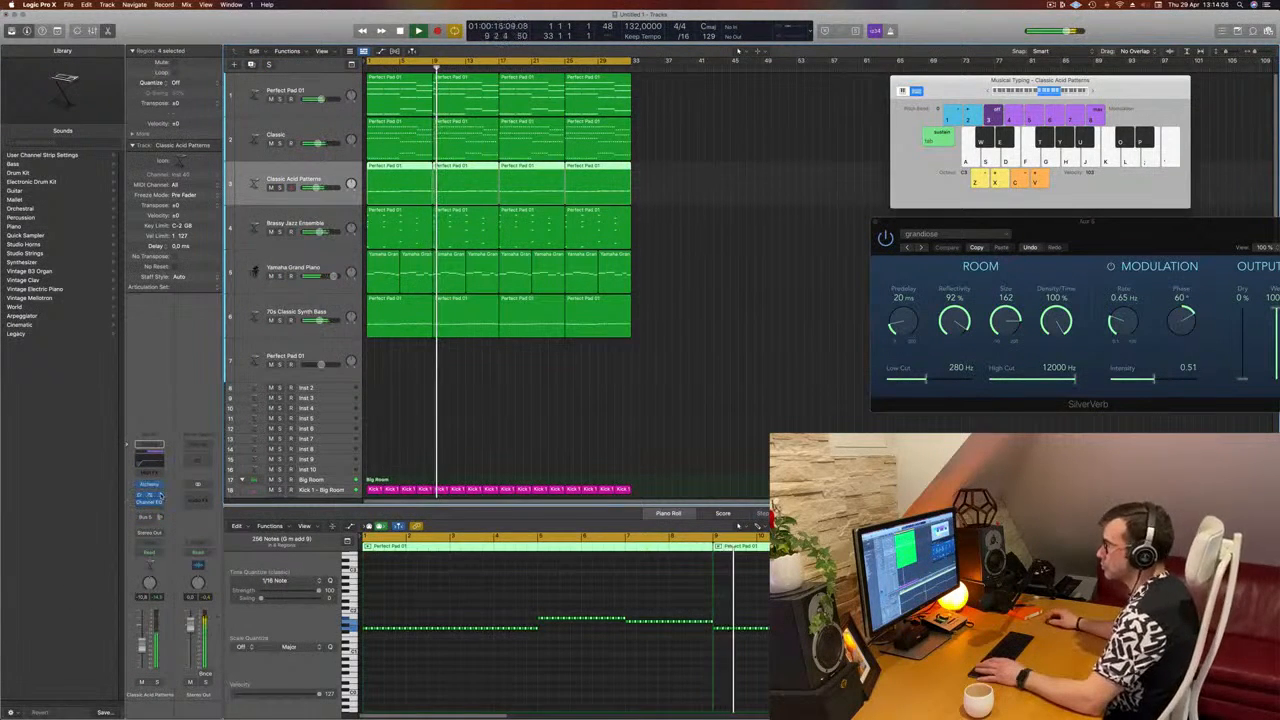
click(505, 400)
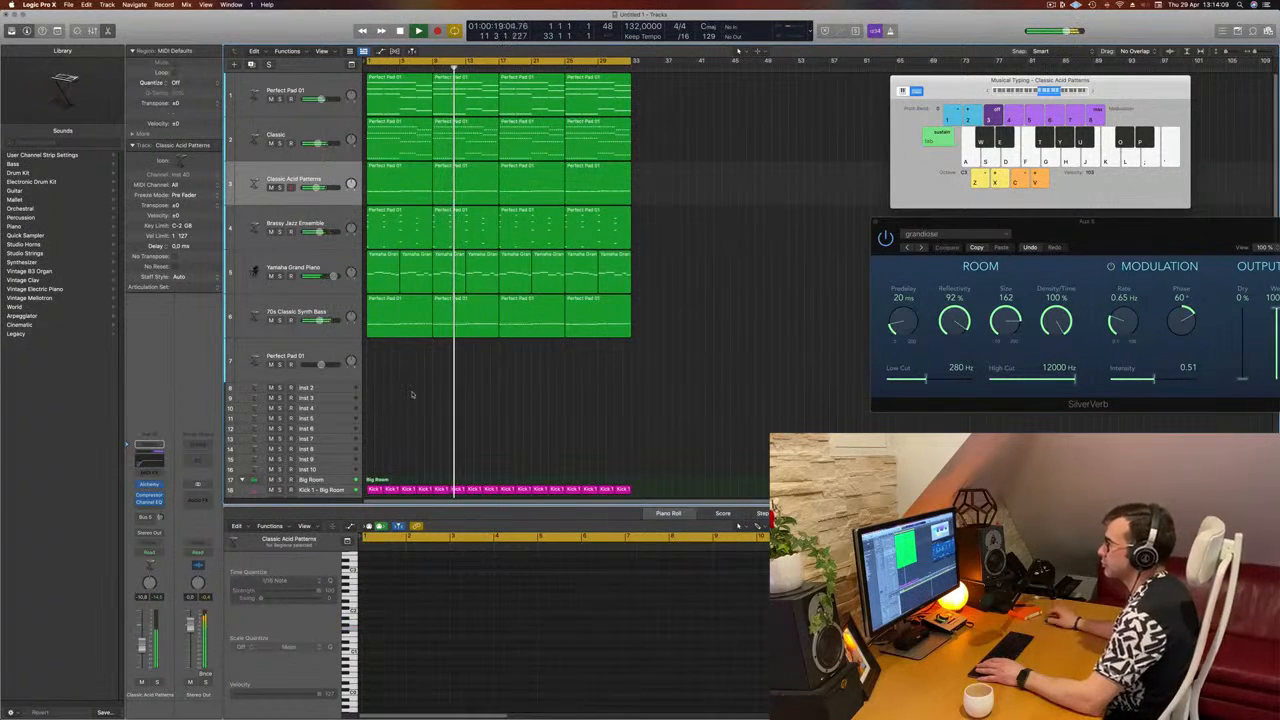
Step: Move the Classic Acid Patterns track between Yamaha Grand Piano and 70s Classic Synth Bass and restart playback from the beginning
click(290, 313)
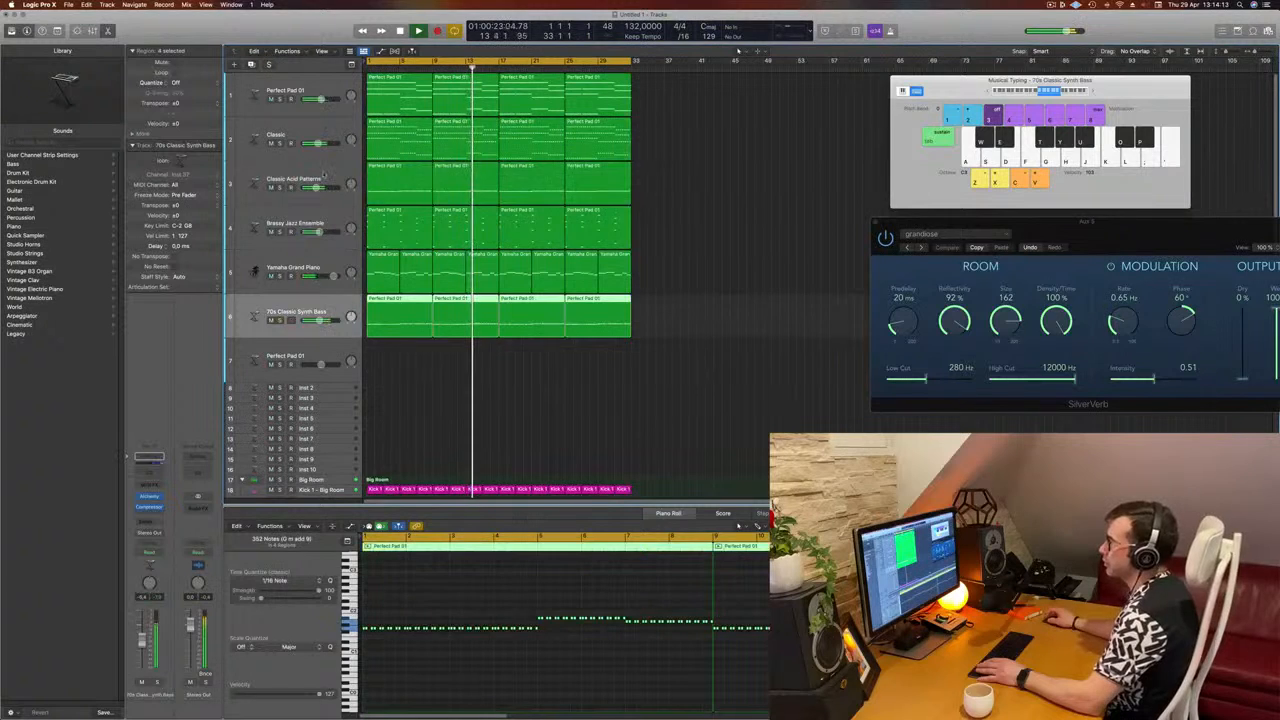
drag(324, 177, 318, 274)
key(Return)
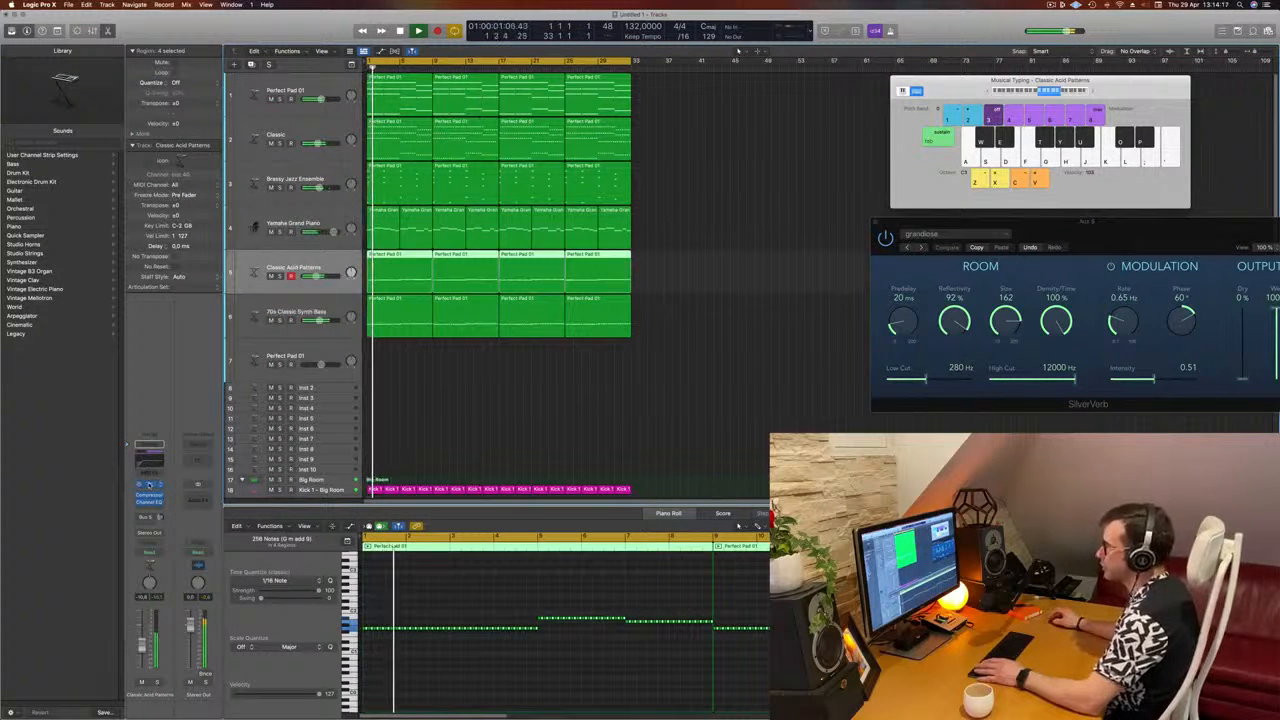
Step: Inspect the Alchemy instrument of the Classic Acid Patterns track during playback, close its window, and clear the region selection
click(149, 484)
key(Return)
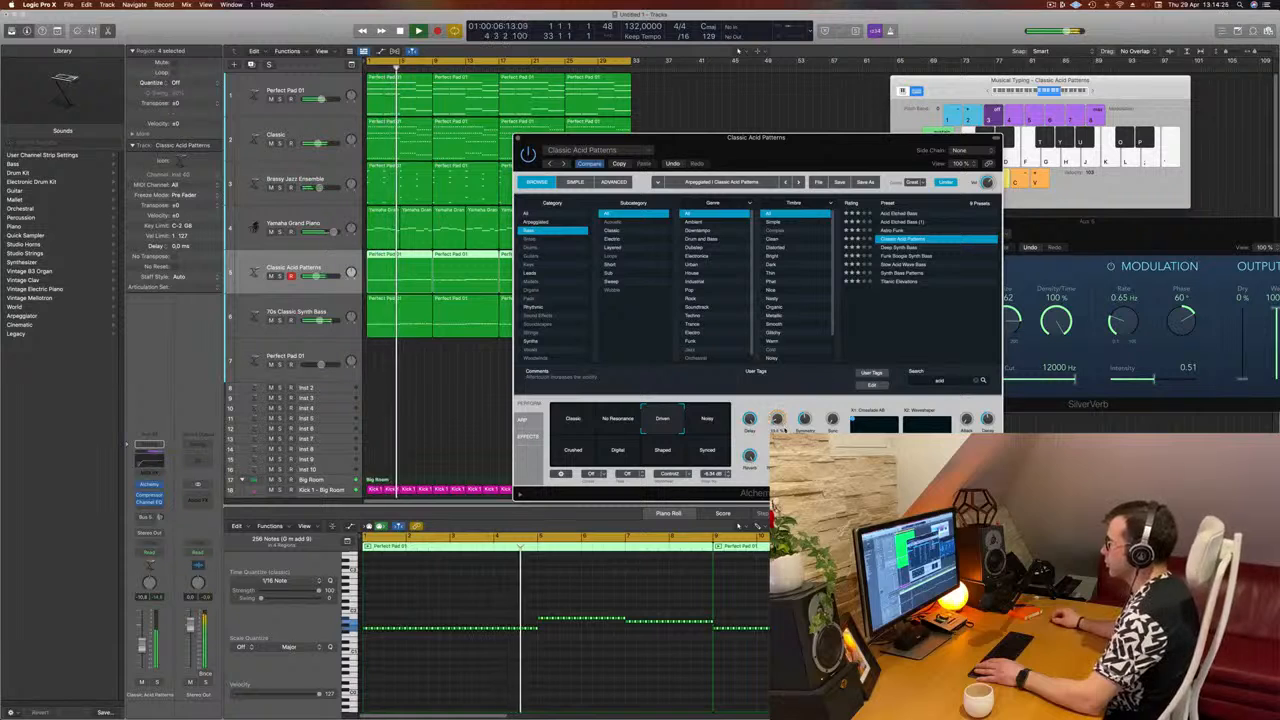
drag(773, 137, 645, 172)
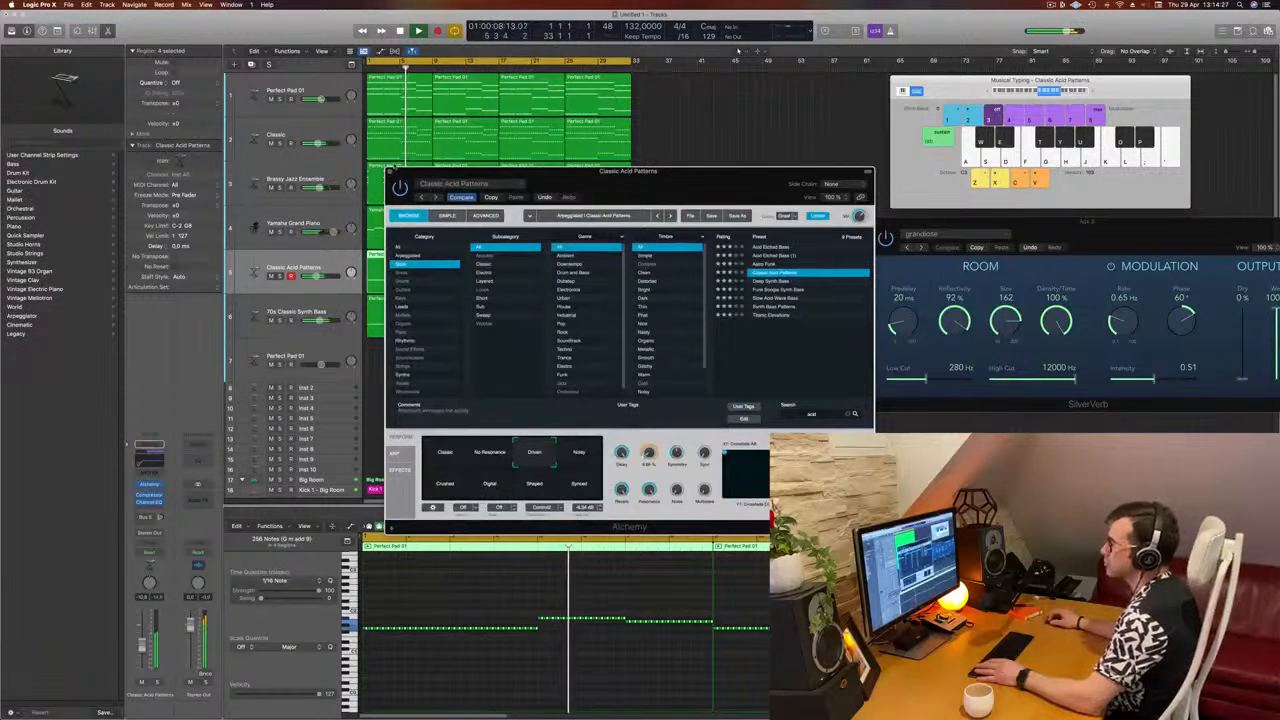
click(390, 172)
click(623, 368)
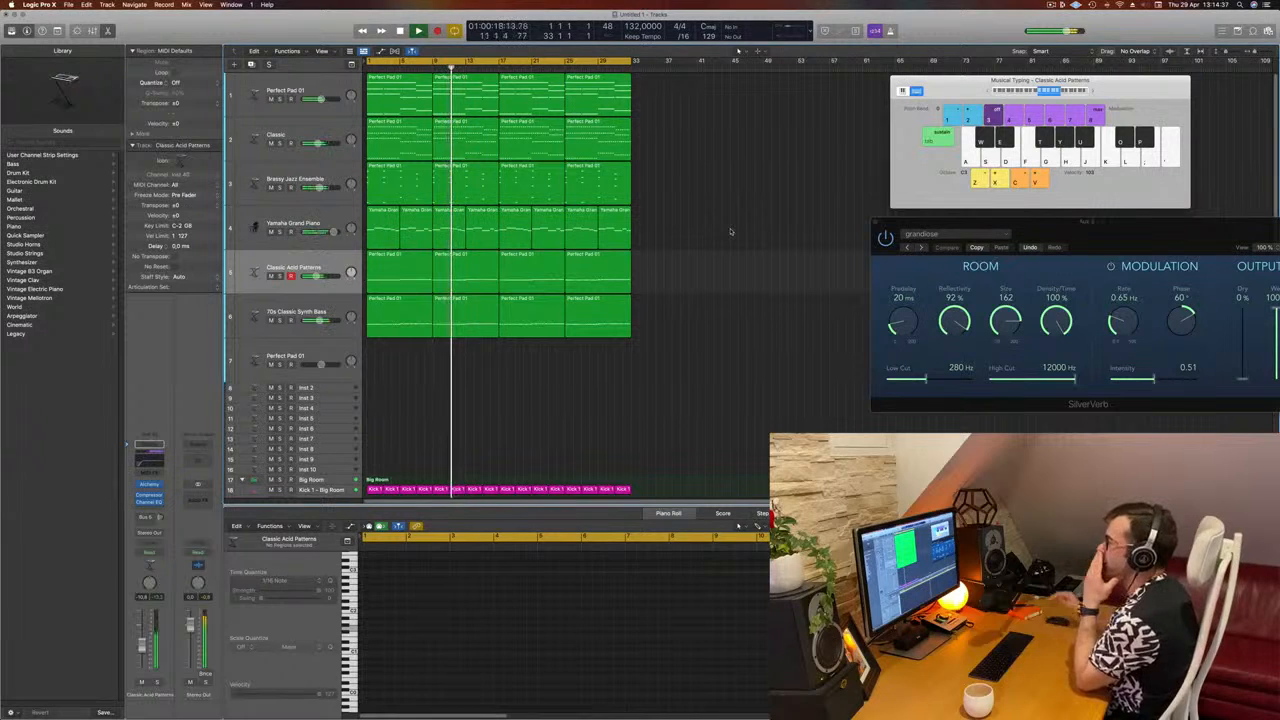
Step: Duplicate the Yamaha Grand Piano track without its regions and replace the copy's instrument with a stereo Alchemy
click(318, 222)
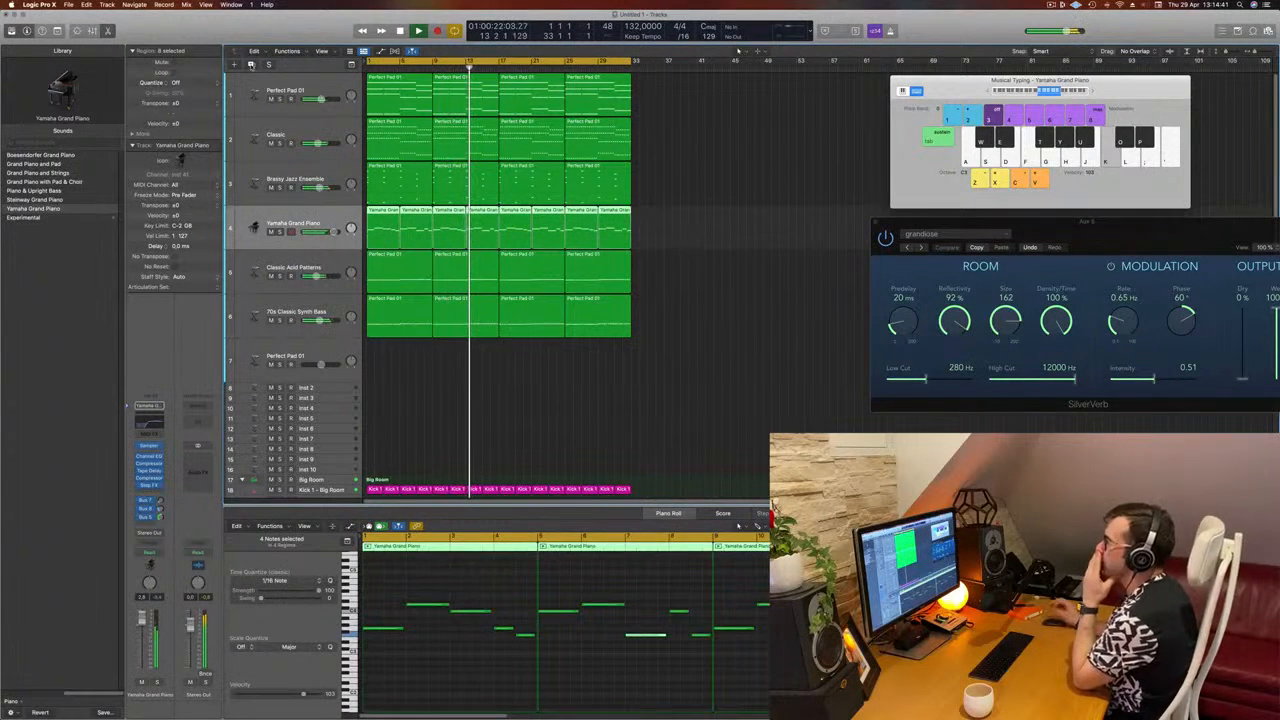
key(super+d)
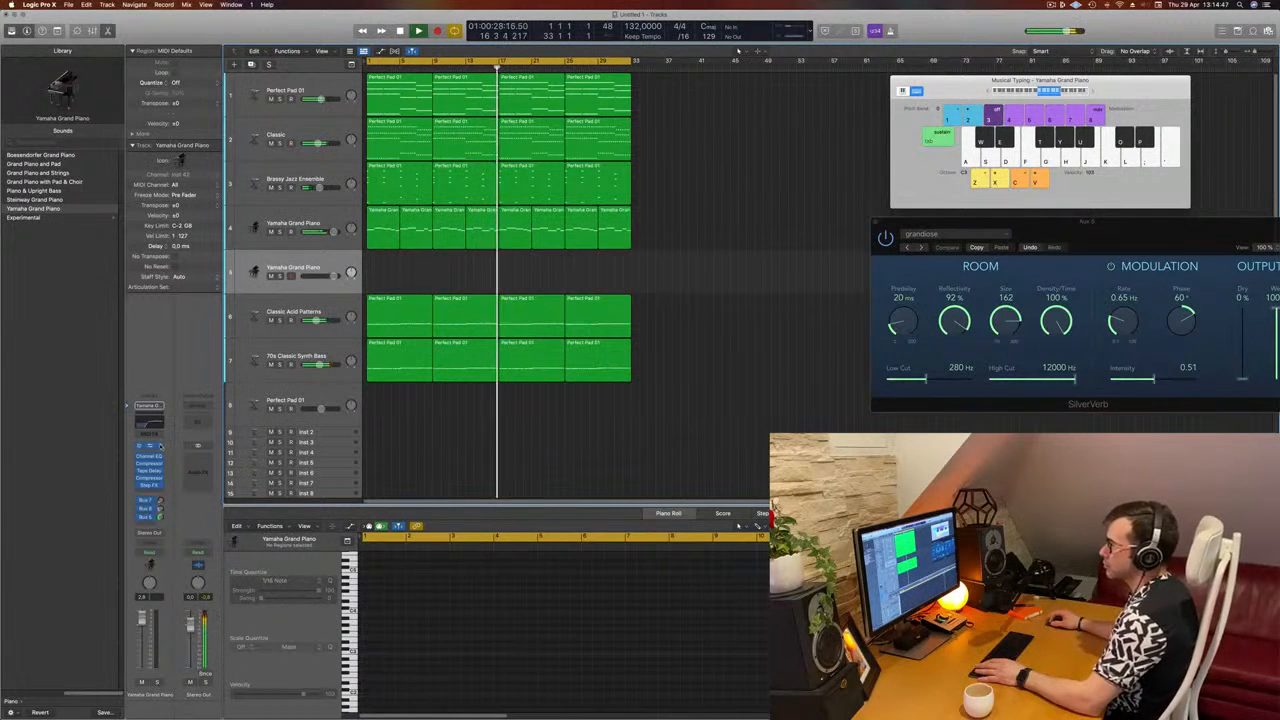
click(160, 446)
mouse_move(180, 462)
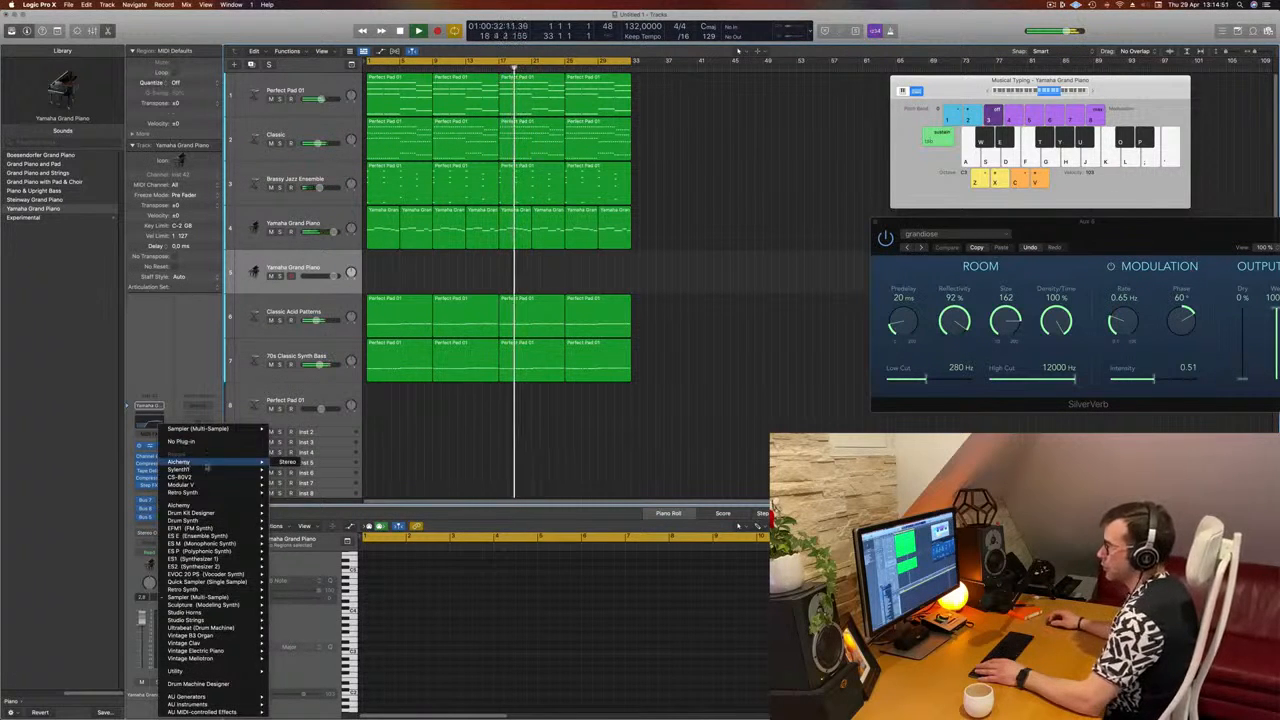
click(285, 463)
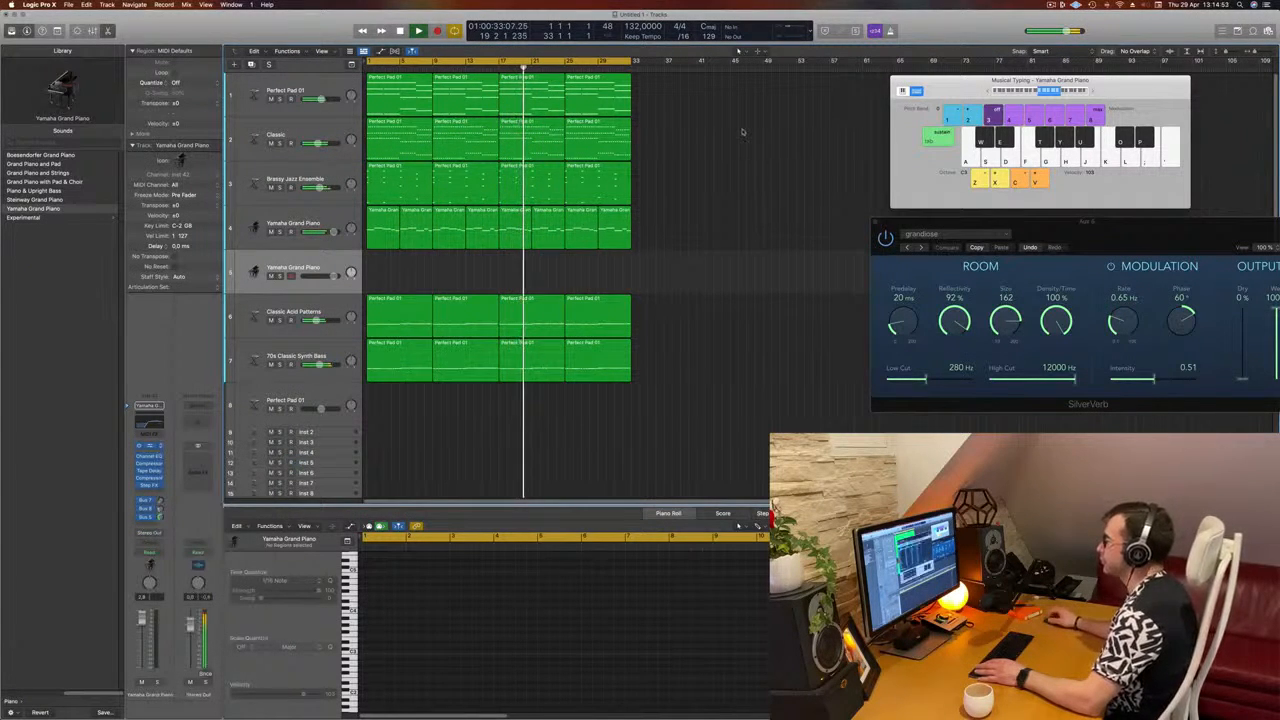
Step: Load the 80s Pop Electric Piano preset from Alchemy's Keys category on the new track
mouse_move(747, 127)
mouse_down()
mouse_move(892, 138)
mouse_move(901, 155)
mouse_move(970, 161)
mouse_move(859, 157)
mouse_move(1026, 133)
mouse_move(857, 139)
mouse_move(884, 125)
mouse_move(771, 120)
mouse_up()
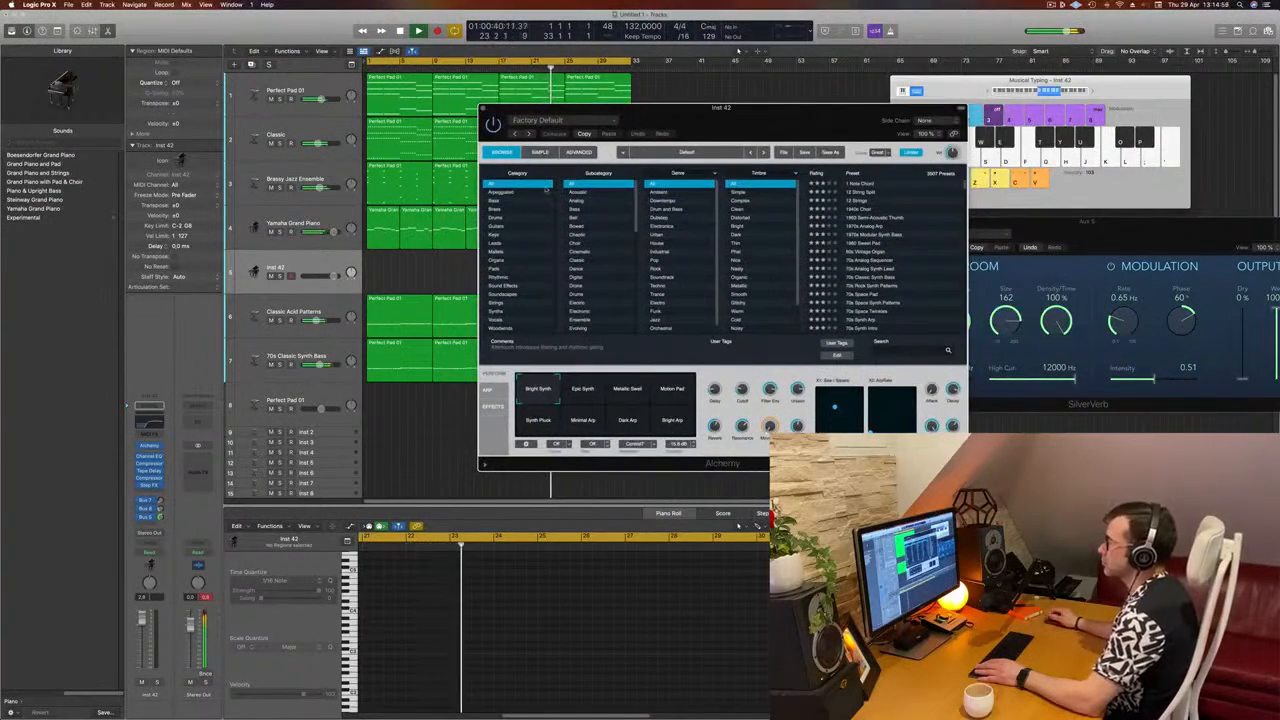
click(496, 234)
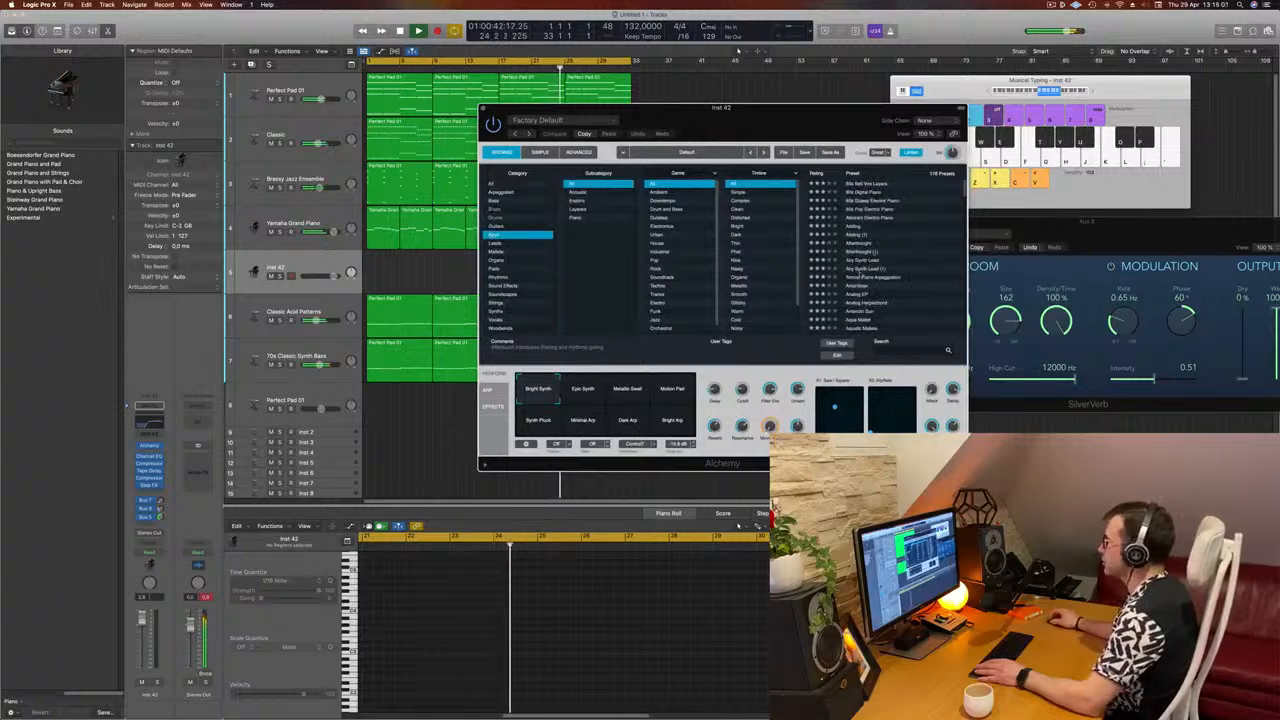
click(848, 210)
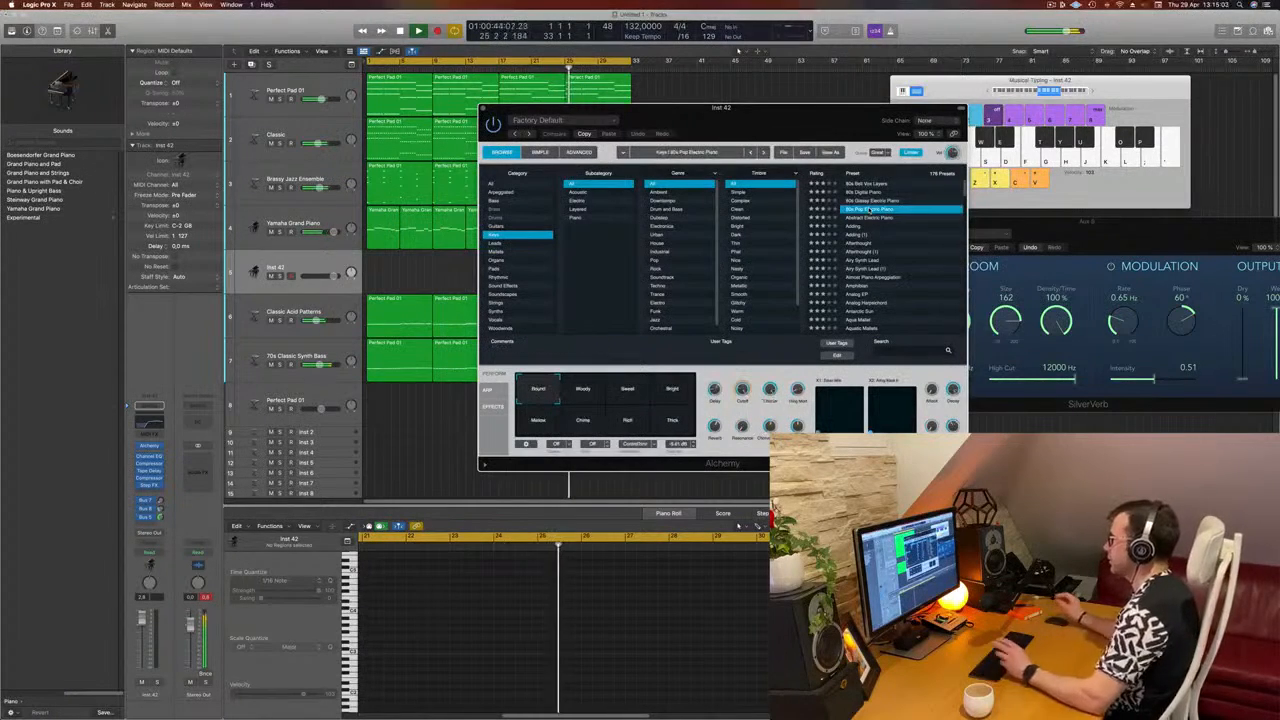
Step: Lower the 80s Pop Electric Piano track's volume to about -10.8 dB and raise the Musical Typing keyboard by one octave
drag(779, 119, 864, 162)
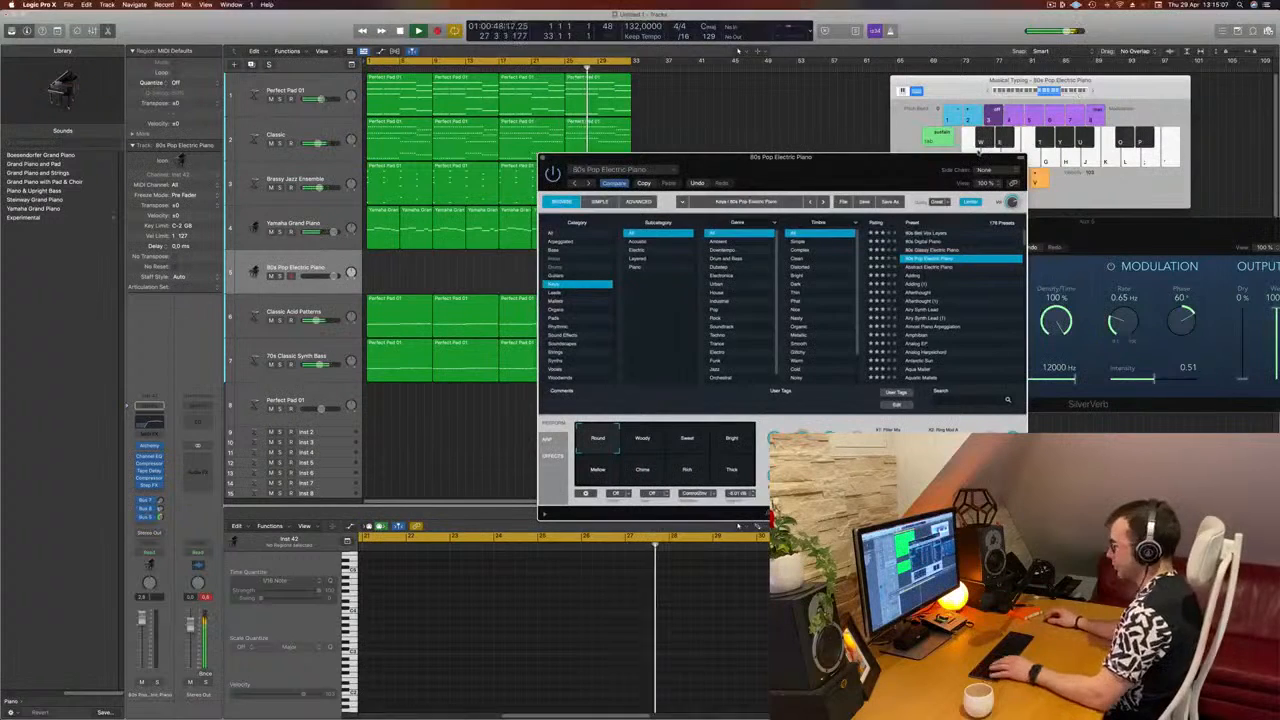
mouse_move(955, 157)
mouse_down()
mouse_move(967, 153)
mouse_move(944, 179)
mouse_up()
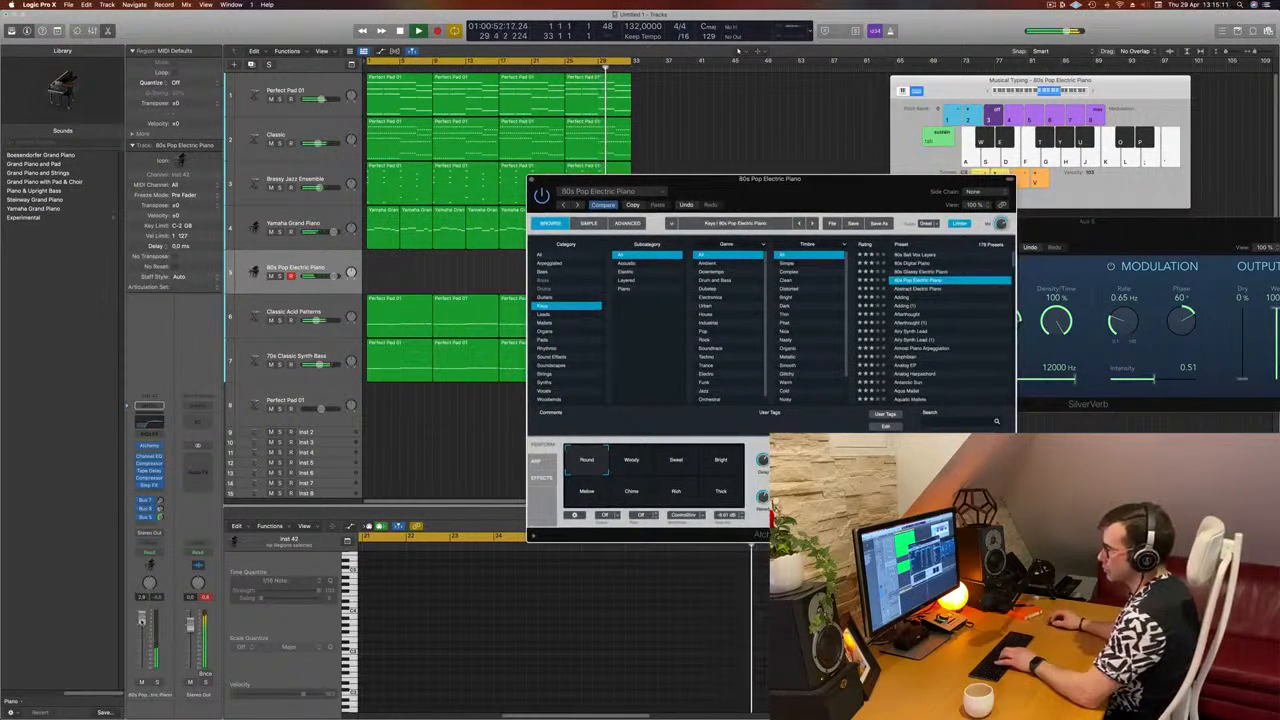
drag(142, 643, 143, 650)
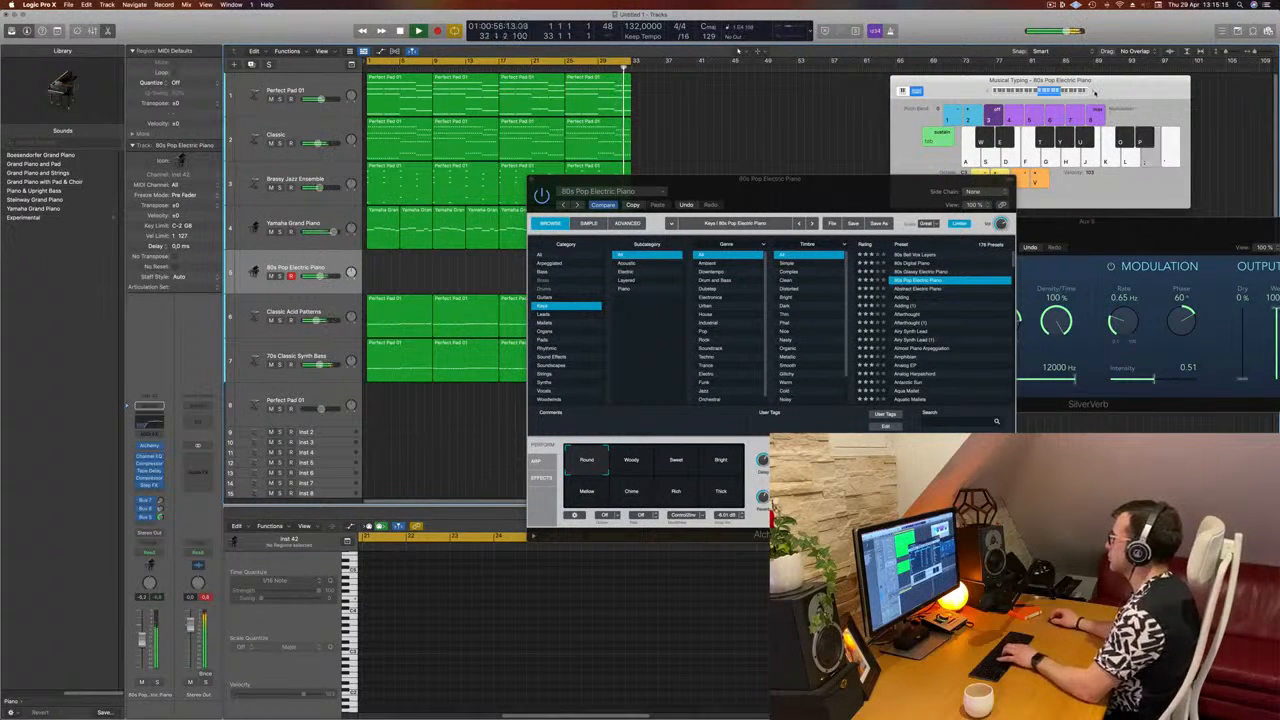
key(x)
drag(780, 195, 824, 245)
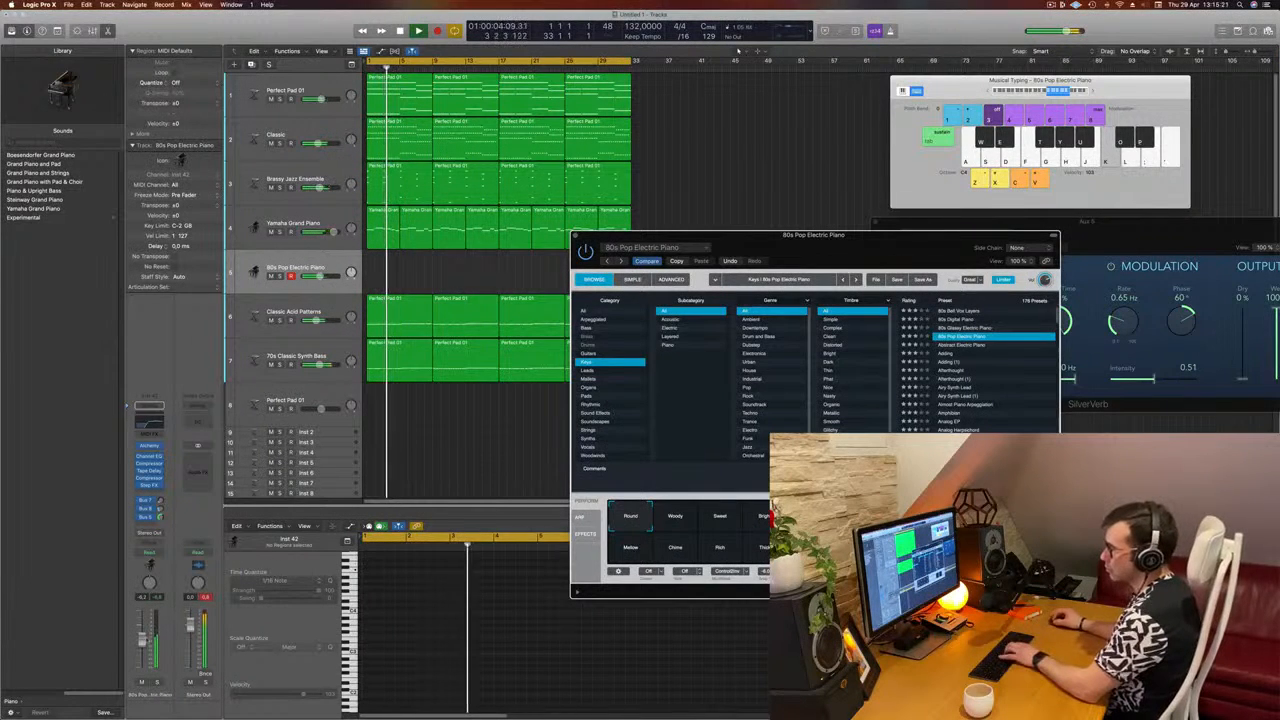
drag(142, 648, 142, 645)
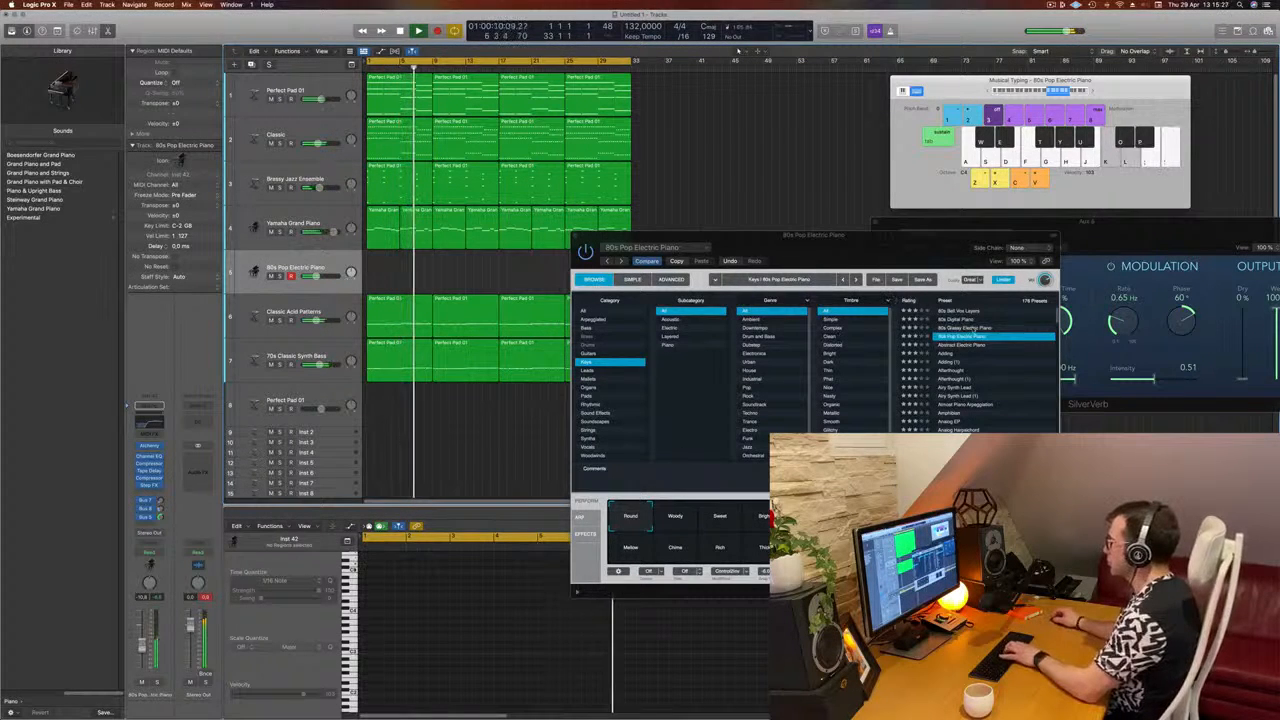
Step: Audition Alchemy's 80s Glassy Electric Piano, 80s Bell Vox Layers and Adding presets, including Adding's Delayed and Brighter Delayed variations
click(961, 329)
drag(936, 236, 885, 207)
click(919, 284)
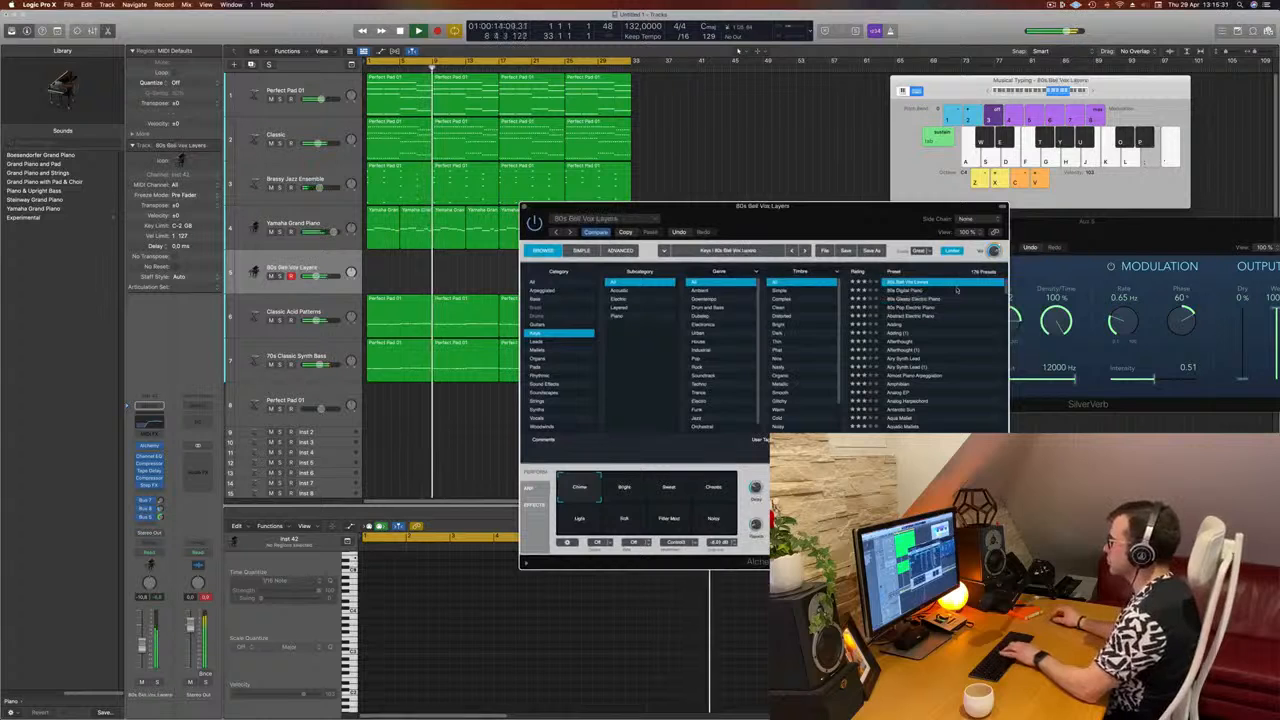
scroll(908, 323, down, 1)
click(893, 316)
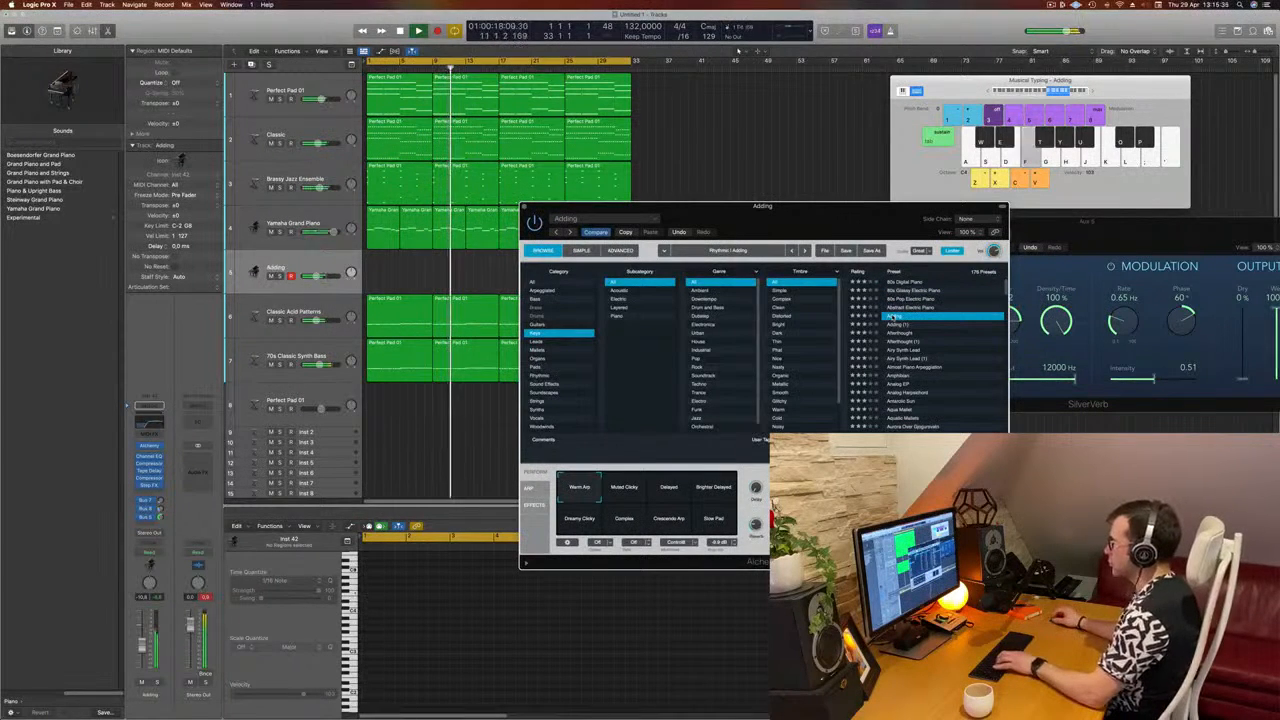
click(670, 491)
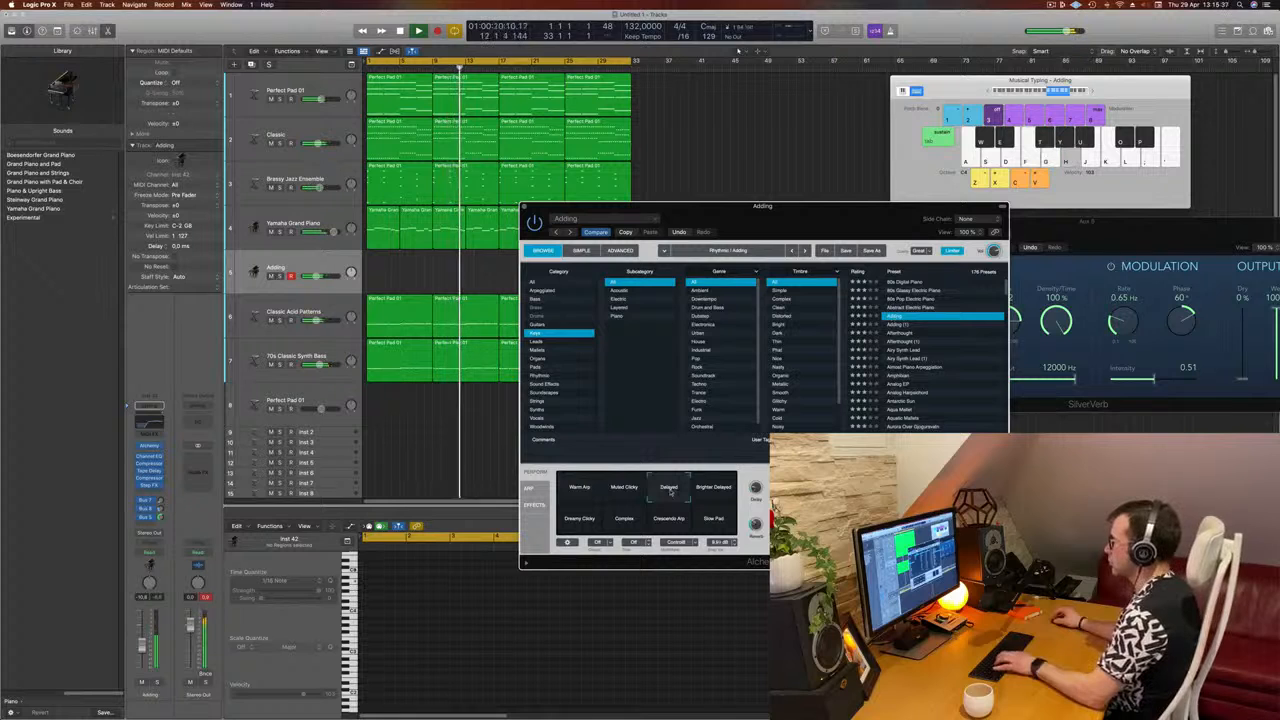
click(721, 488)
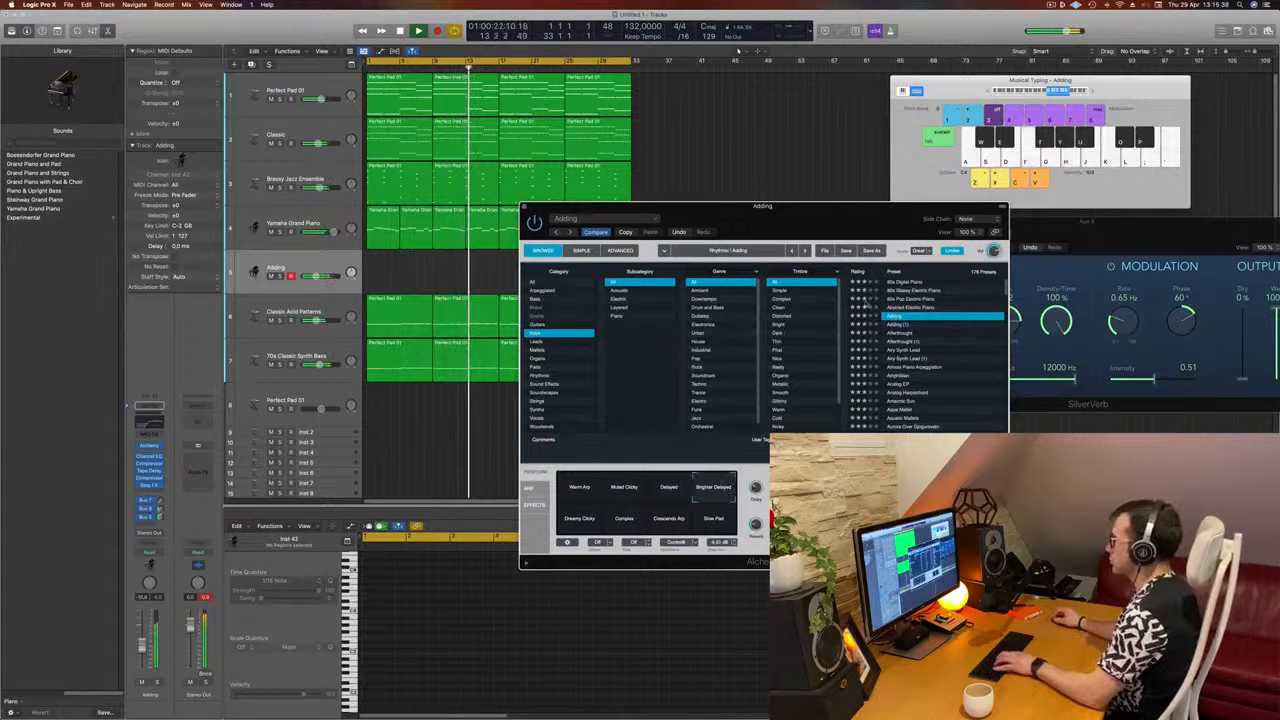
Step: Audition the Afterthought and Airy Synth Lead presets, lower the track to about -15 dB, and try the Dark & Swirly Pad variation
click(896, 335)
drag(813, 221, 963, 161)
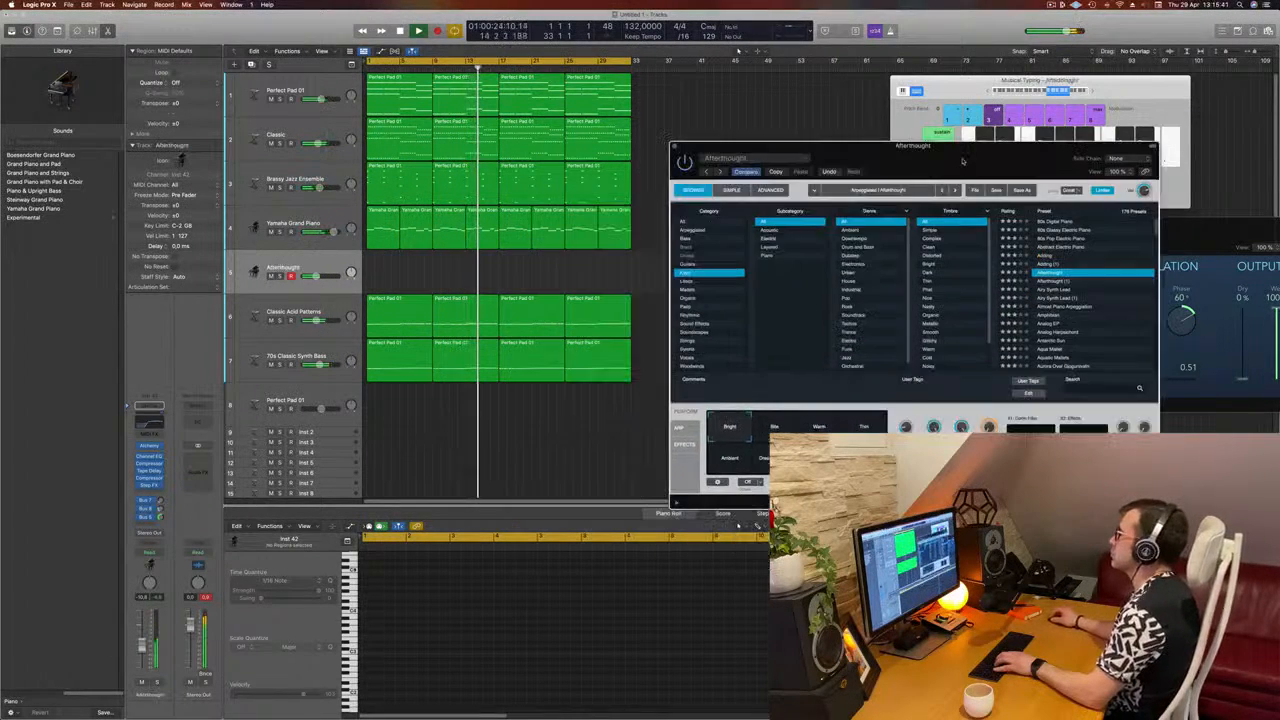
click(1055, 289)
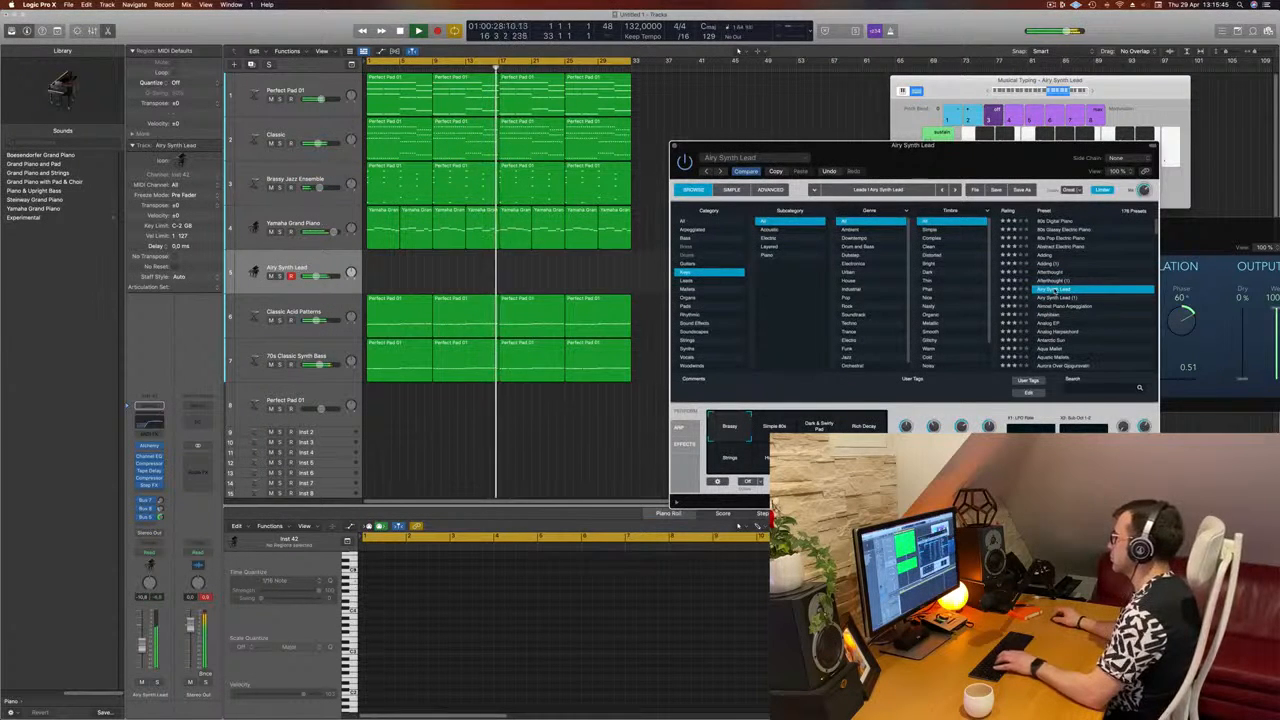
drag(142, 651, 142, 656)
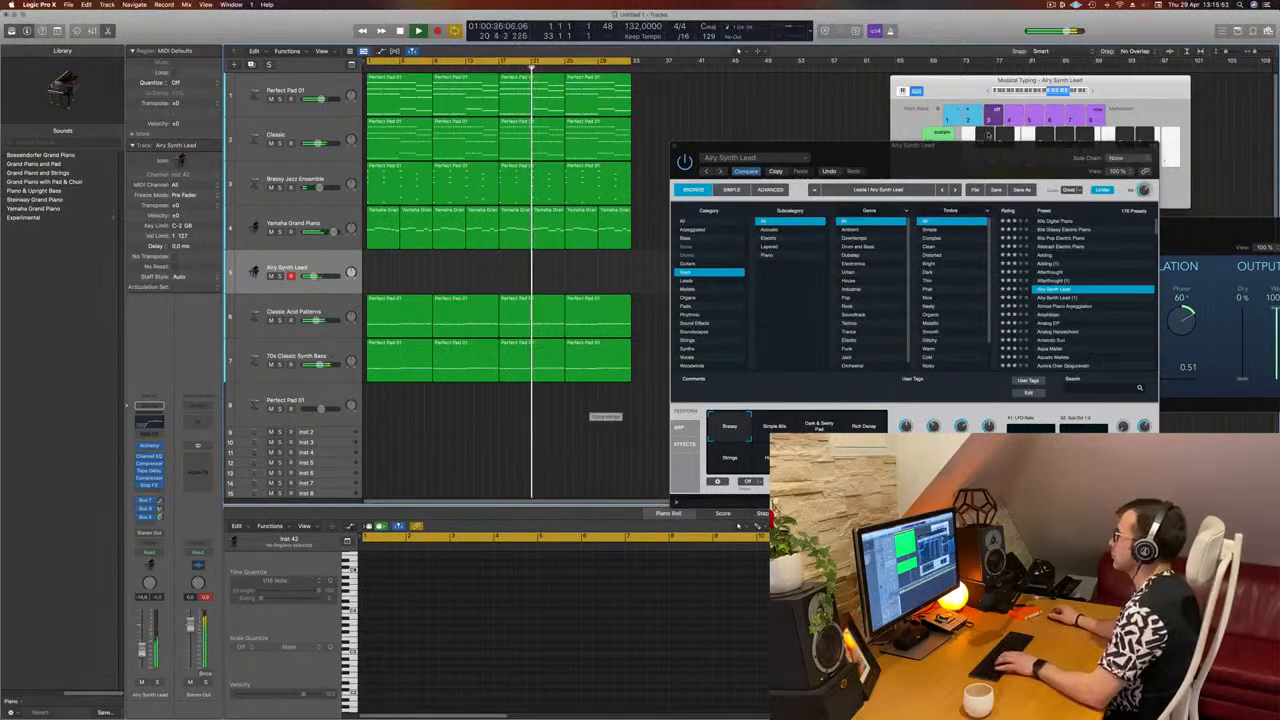
drag(1066, 278, 1065, 262)
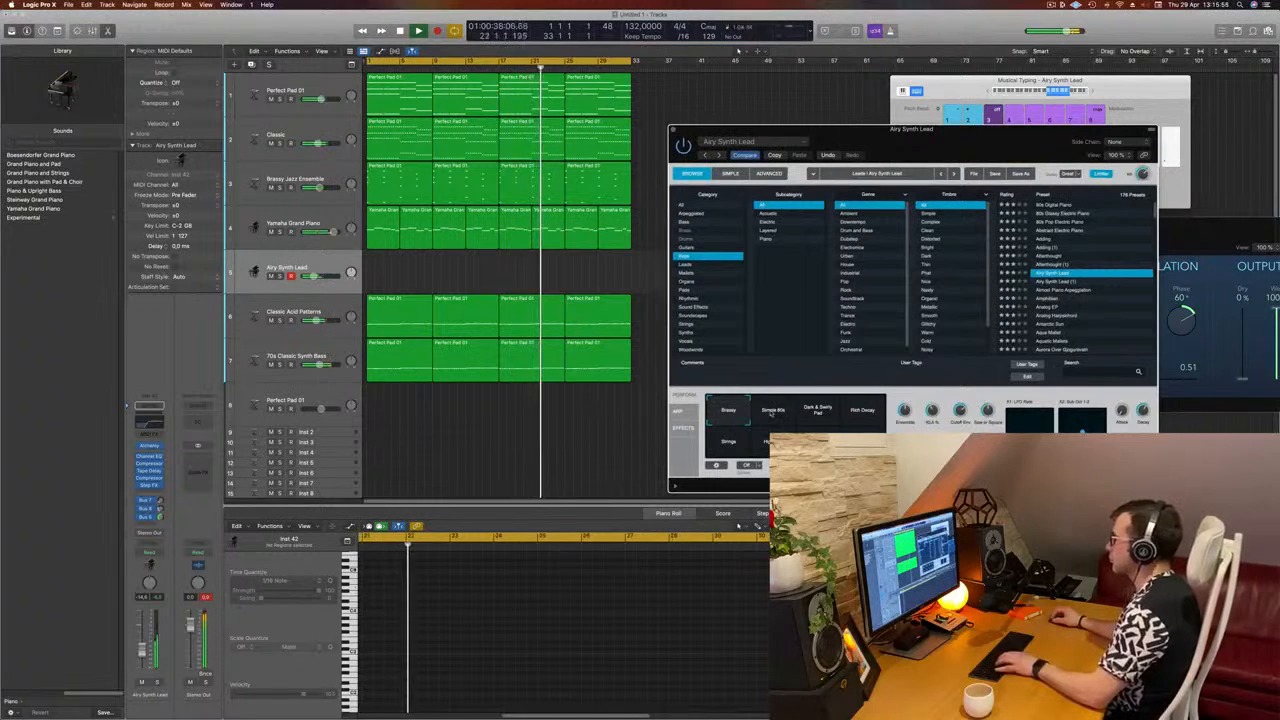
click(834, 416)
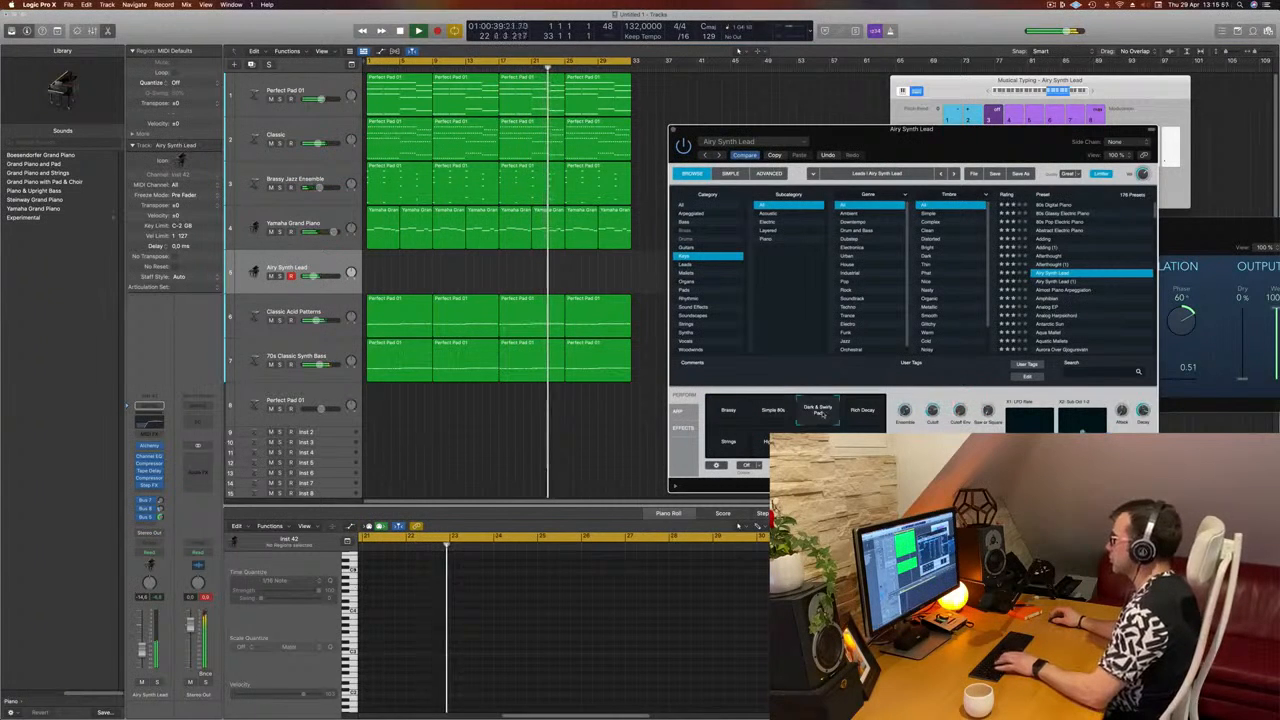
Step: Load the Almost Piano Arpeggiation preset and audition its performance variations, settling on the one after Phaser
click(1055, 291)
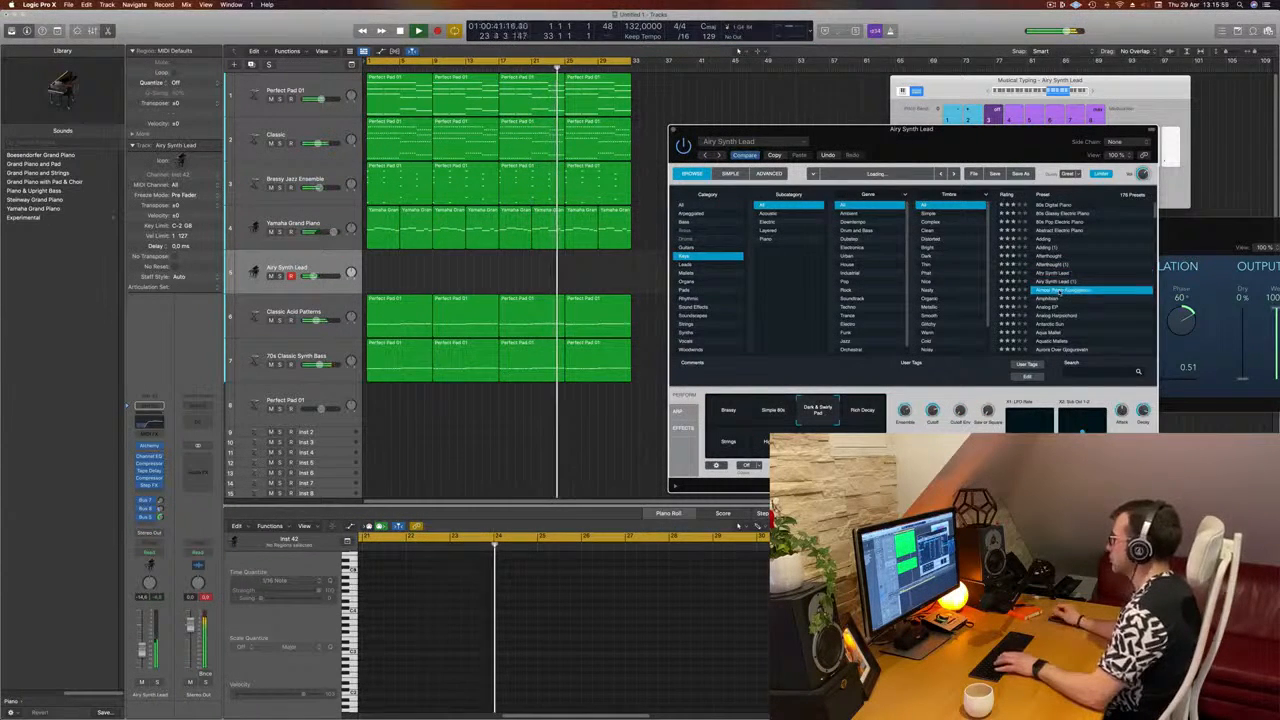
click(1057, 299)
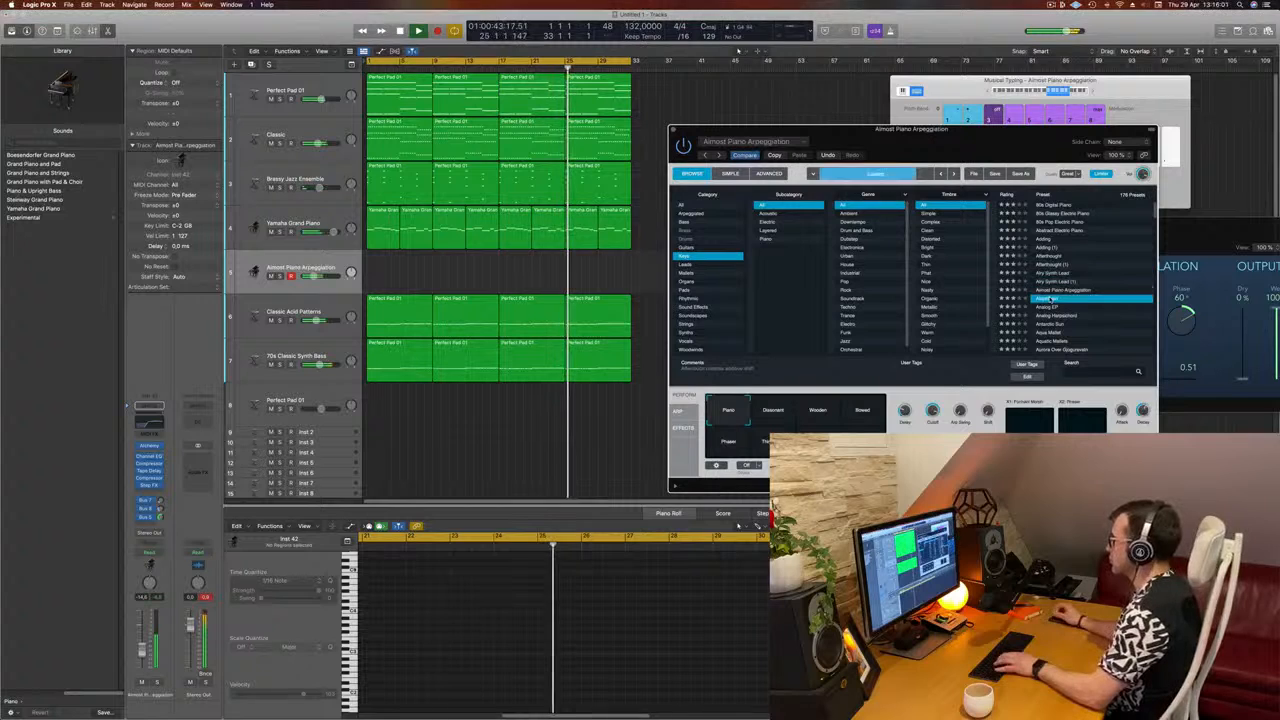
click(1061, 290)
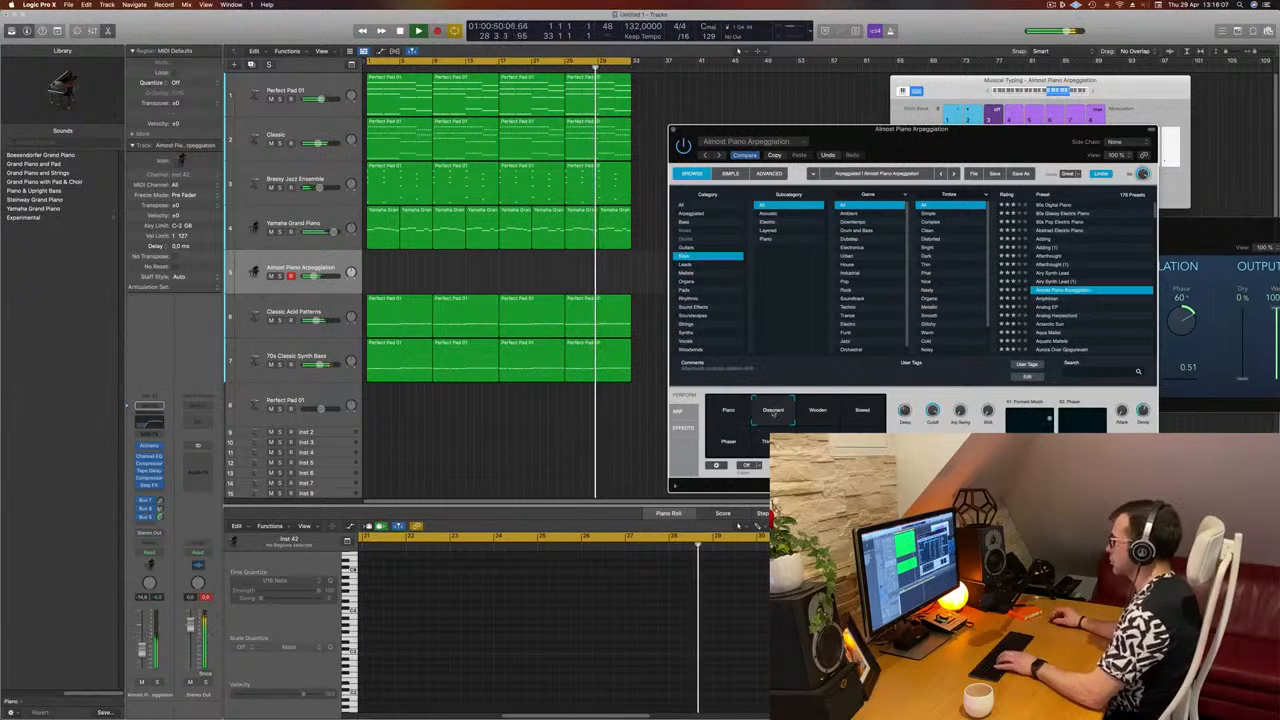
click(817, 411)
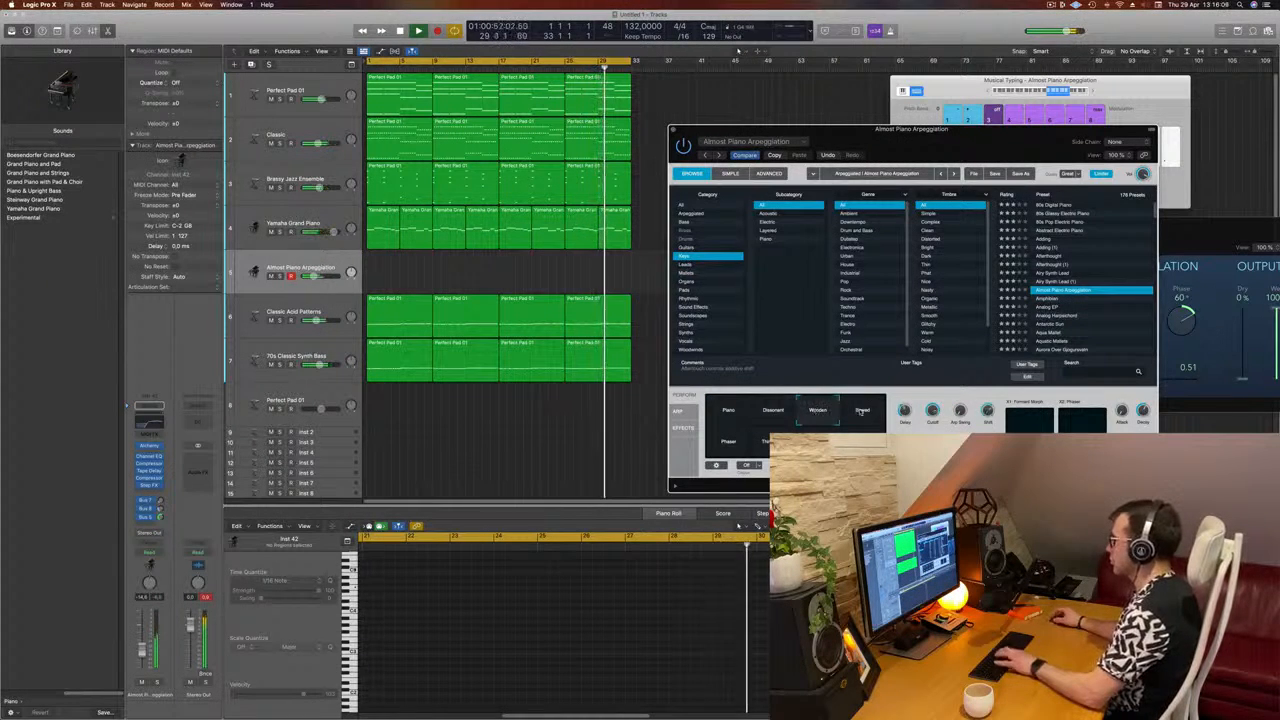
click(862, 411)
click(733, 440)
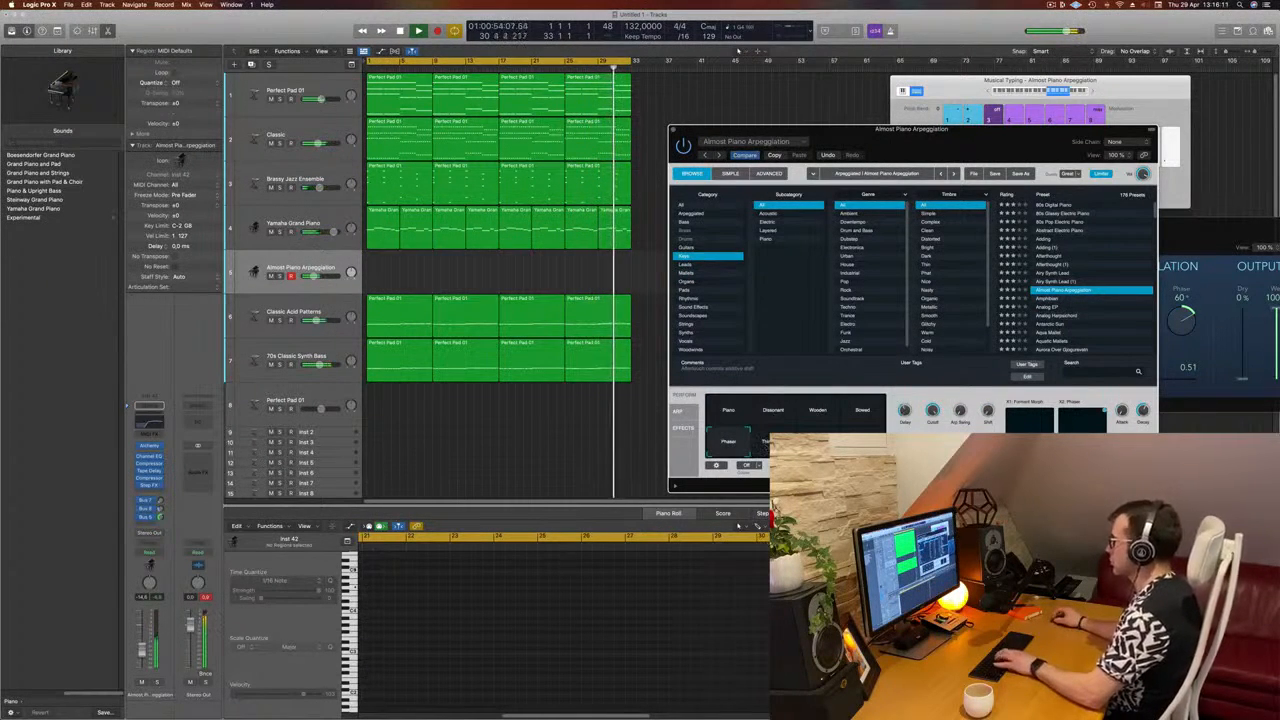
click(822, 433)
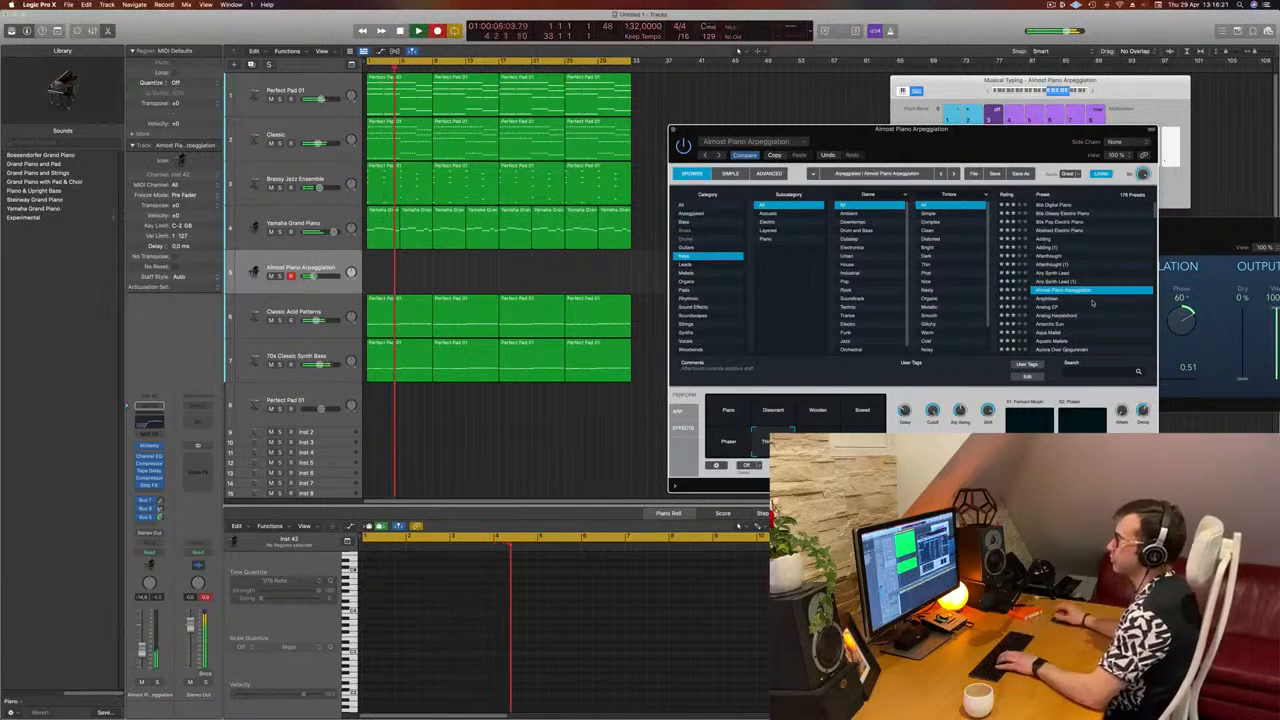
Step: Record four held G notes from bar 5 on the Almost Piano Arpeggiation track and move the region to bar 1
key(g)
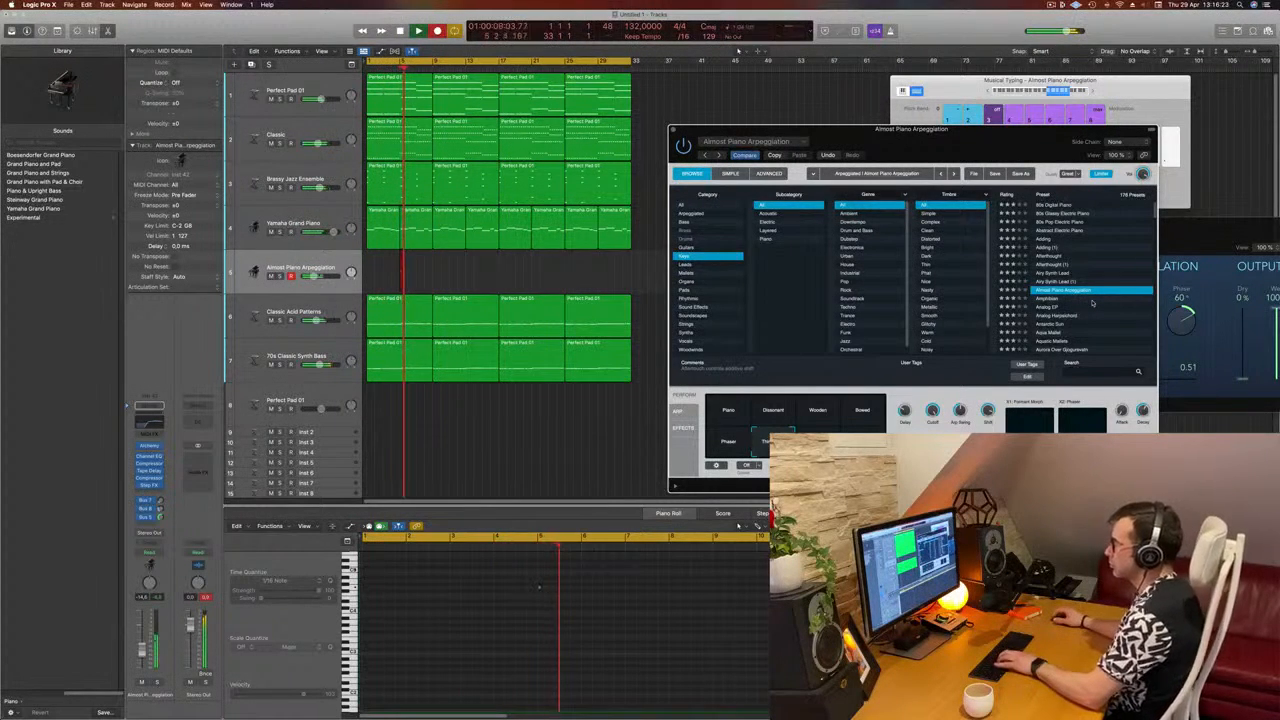
key(g)
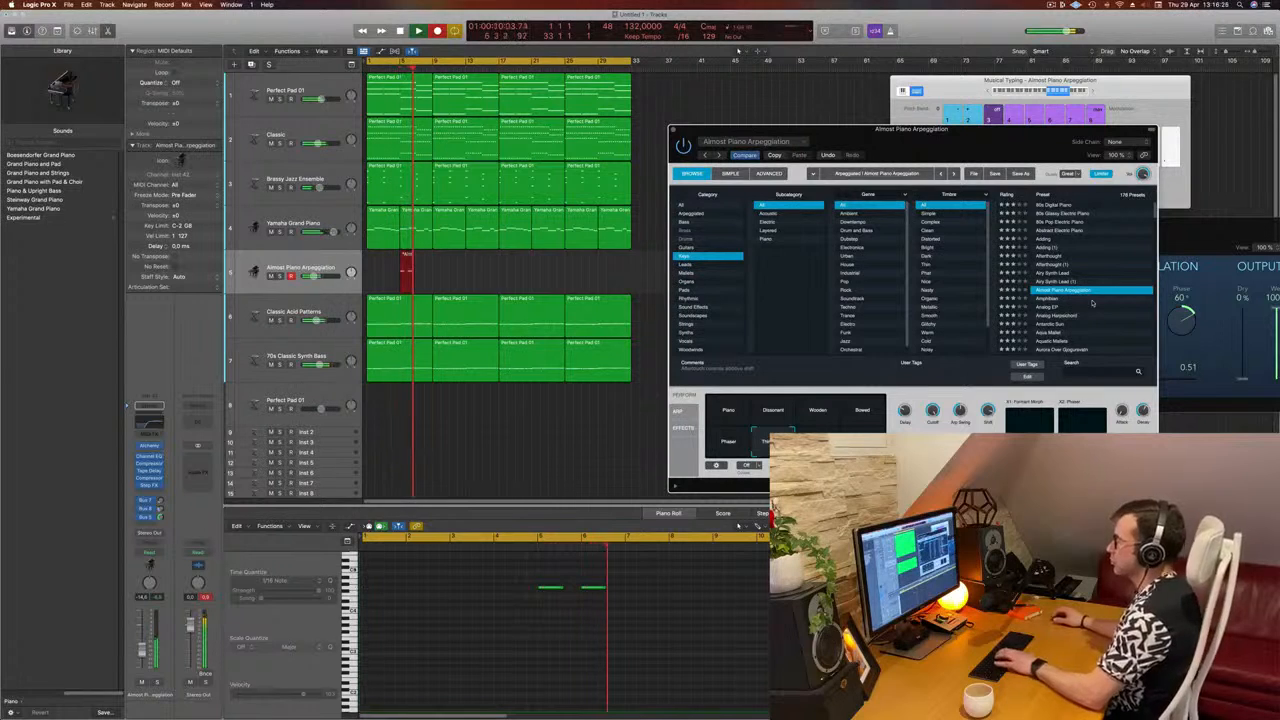
key(g)
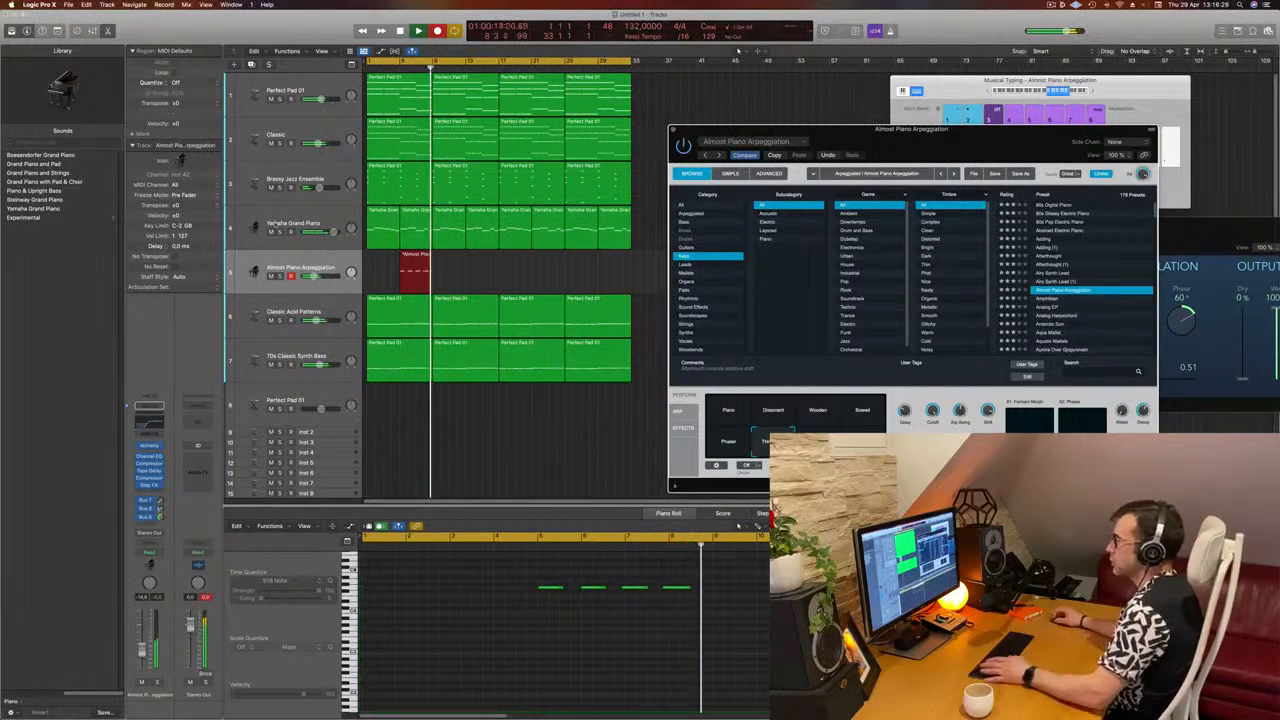
key(space)
drag(416, 258, 384, 262)
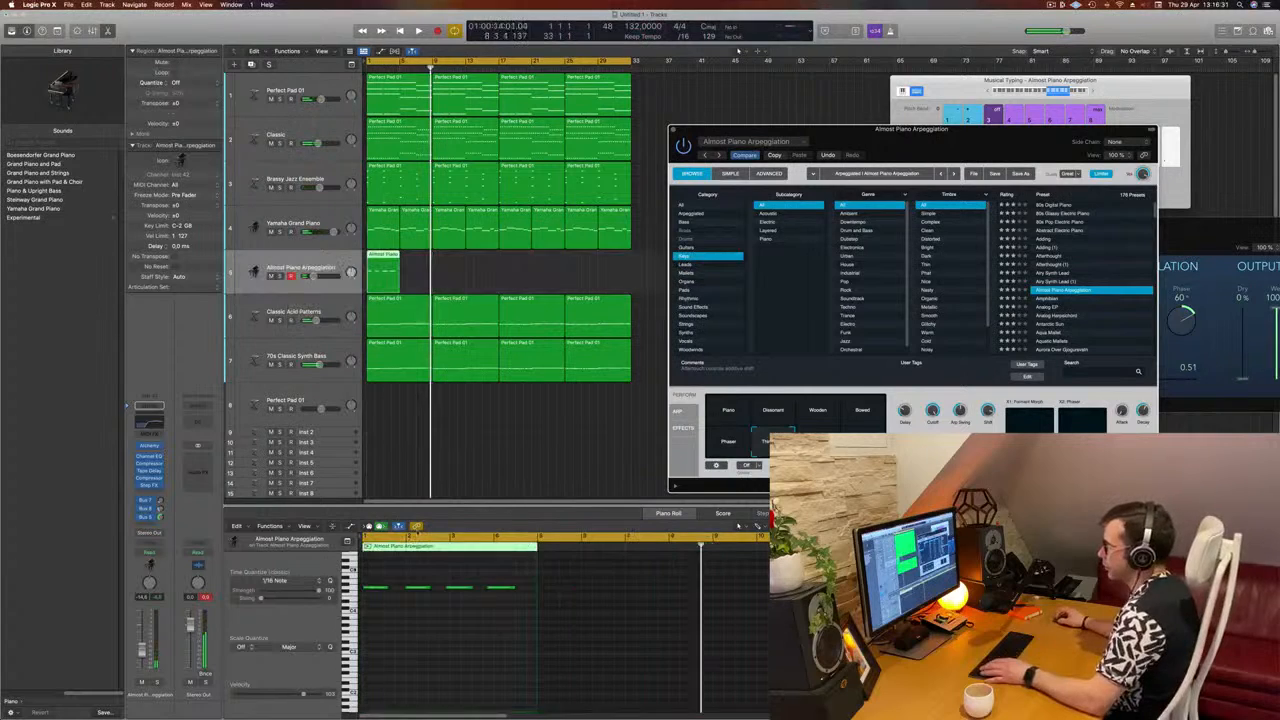
Step: Shift the last two recorded notes slightly later in the Piano Roll while playing the region from the beginning
click(429, 666)
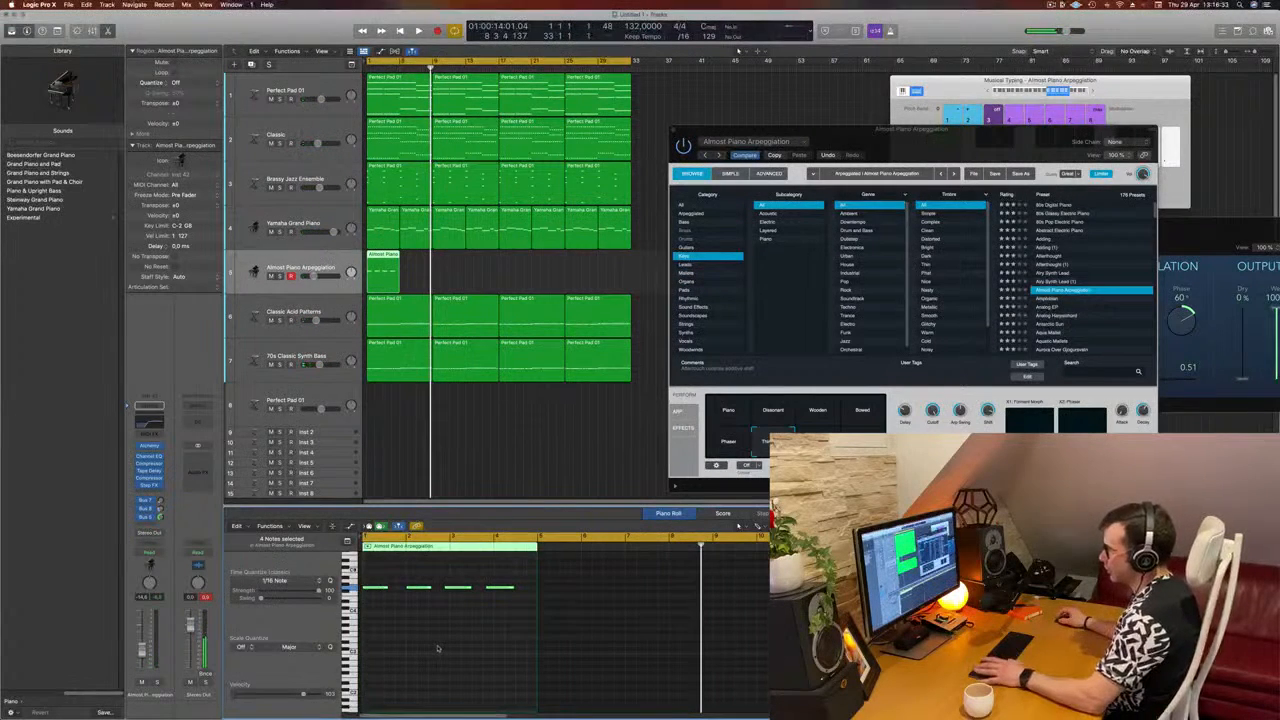
key(Return)
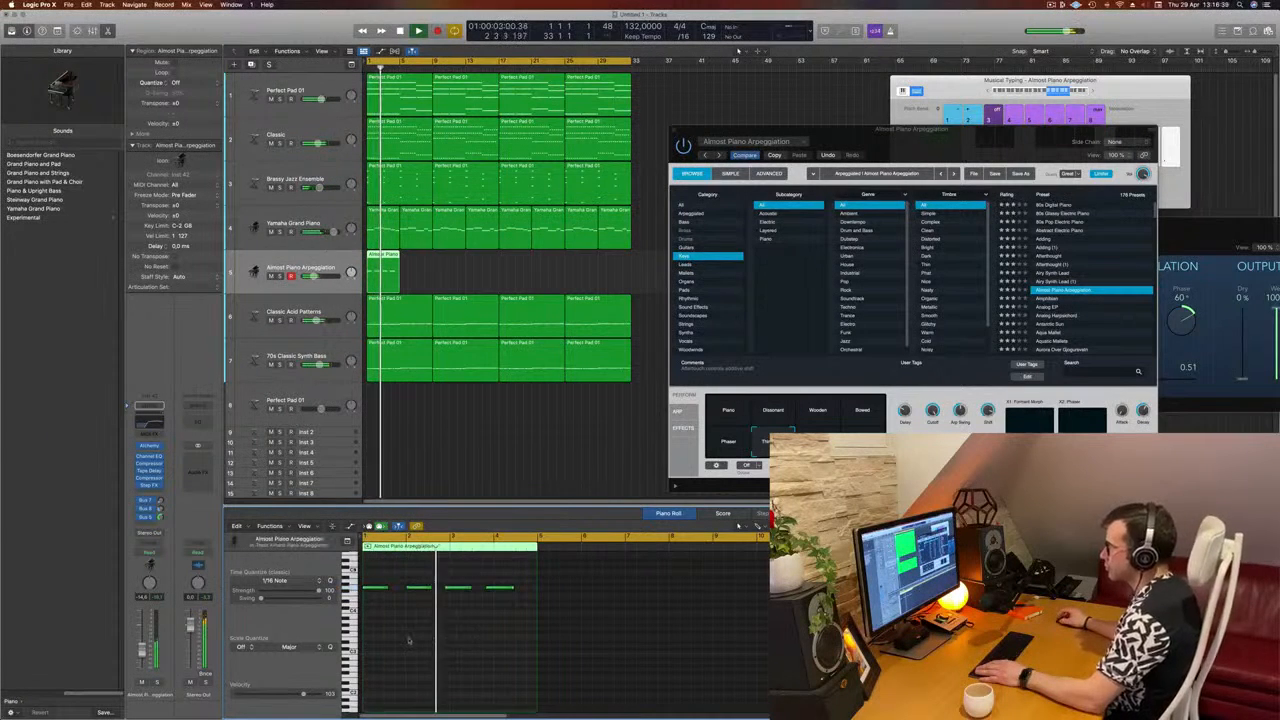
drag(449, 575, 510, 597)
key(space)
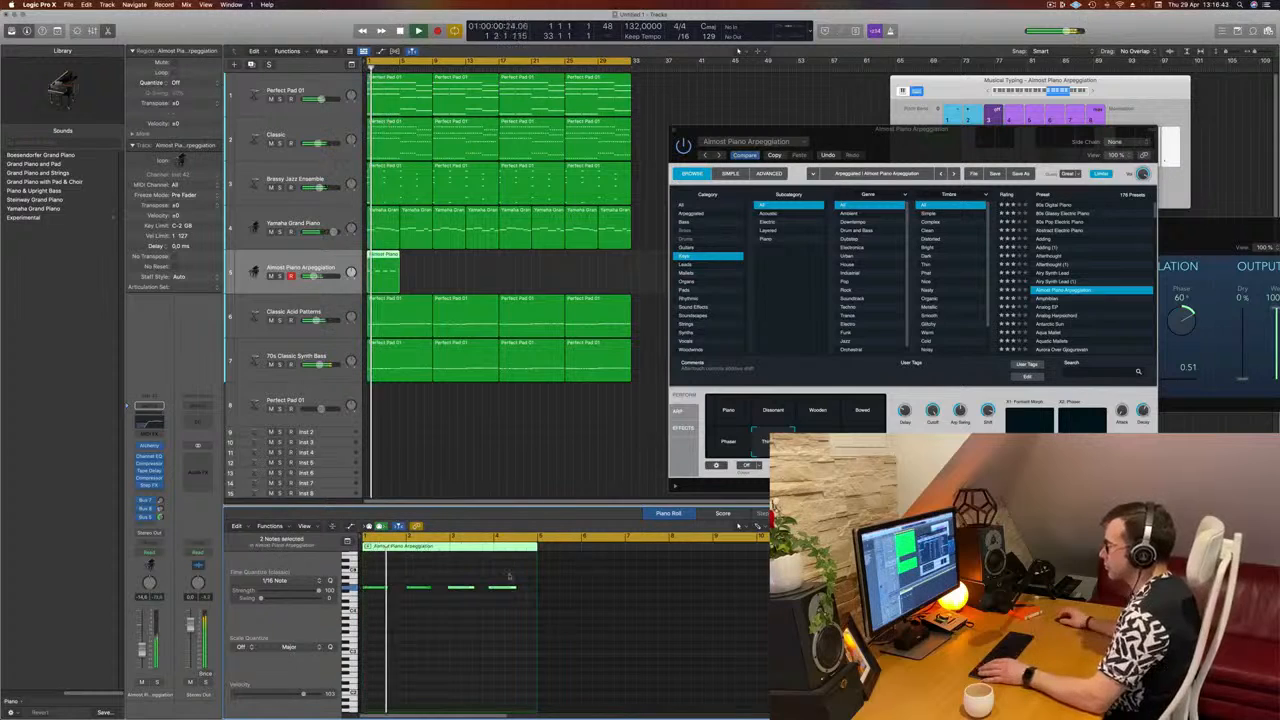
click(495, 625)
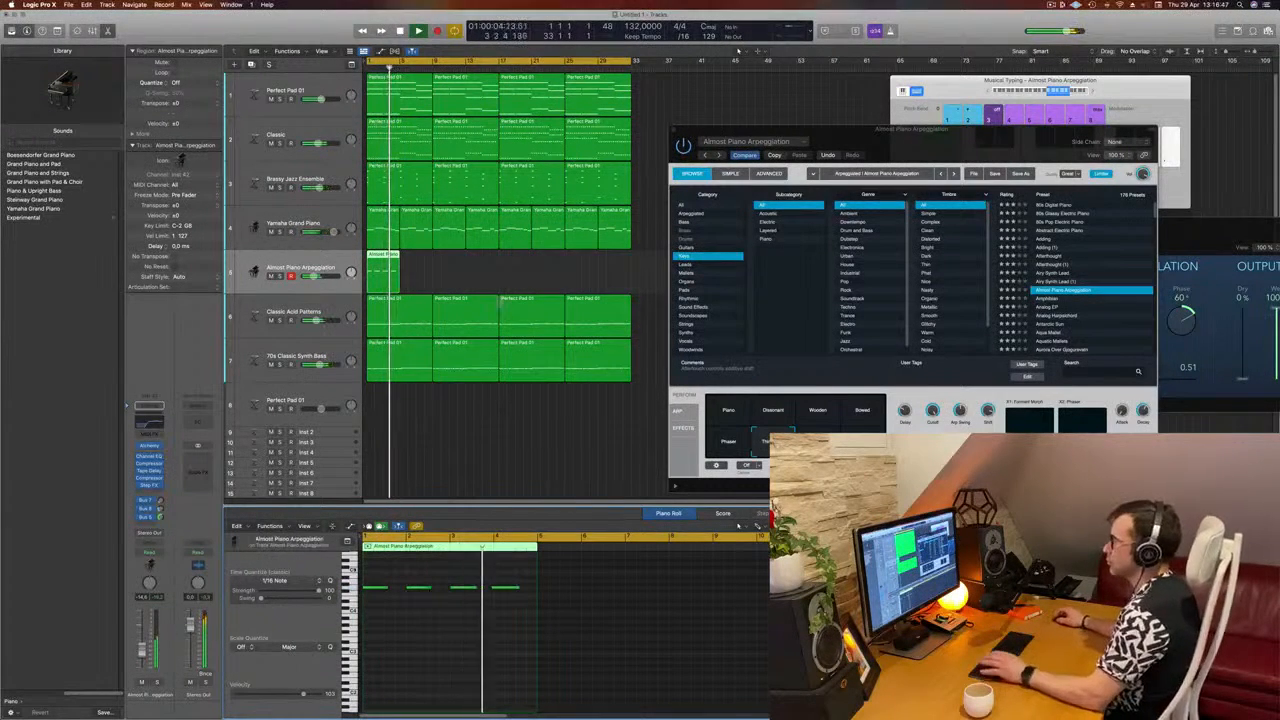
Step: Copy the Almost Piano Arpeggiation region along its track to fill up to bar 33 and close the Alchemy window
drag(382, 256, 515, 266)
shift+click(388, 255)
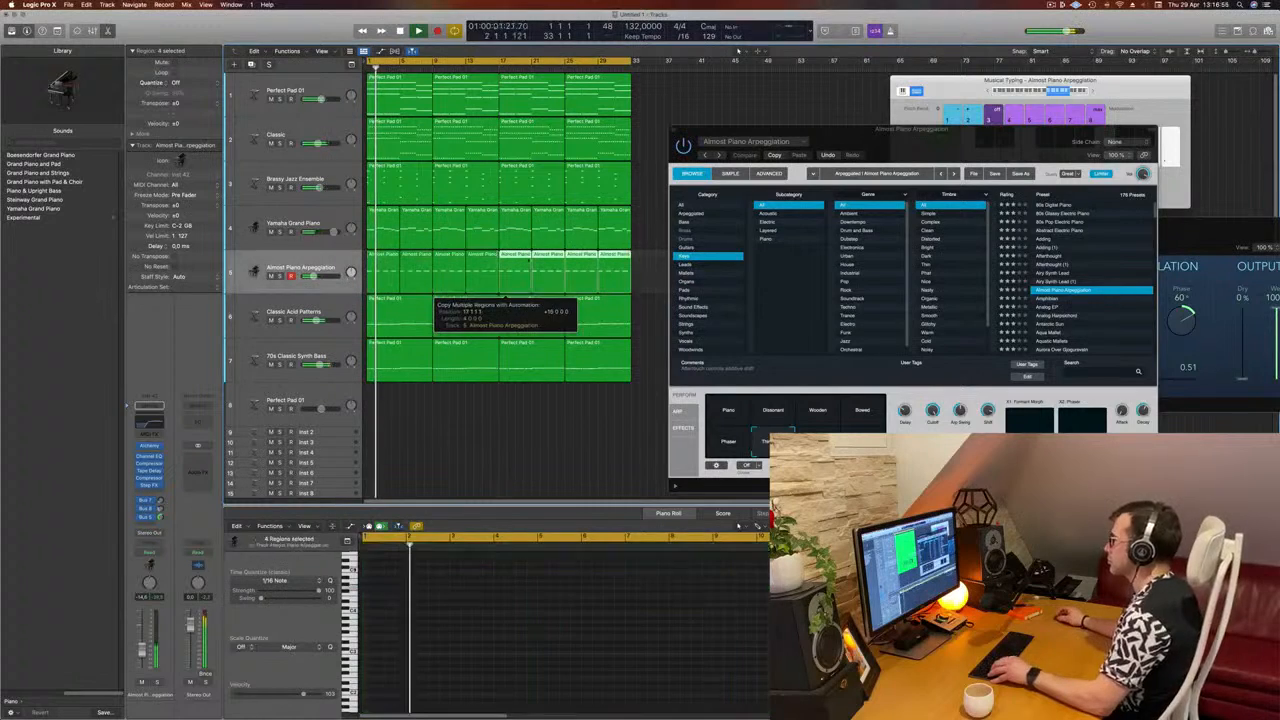
drag(960, 141, 900, 151)
click(614, 141)
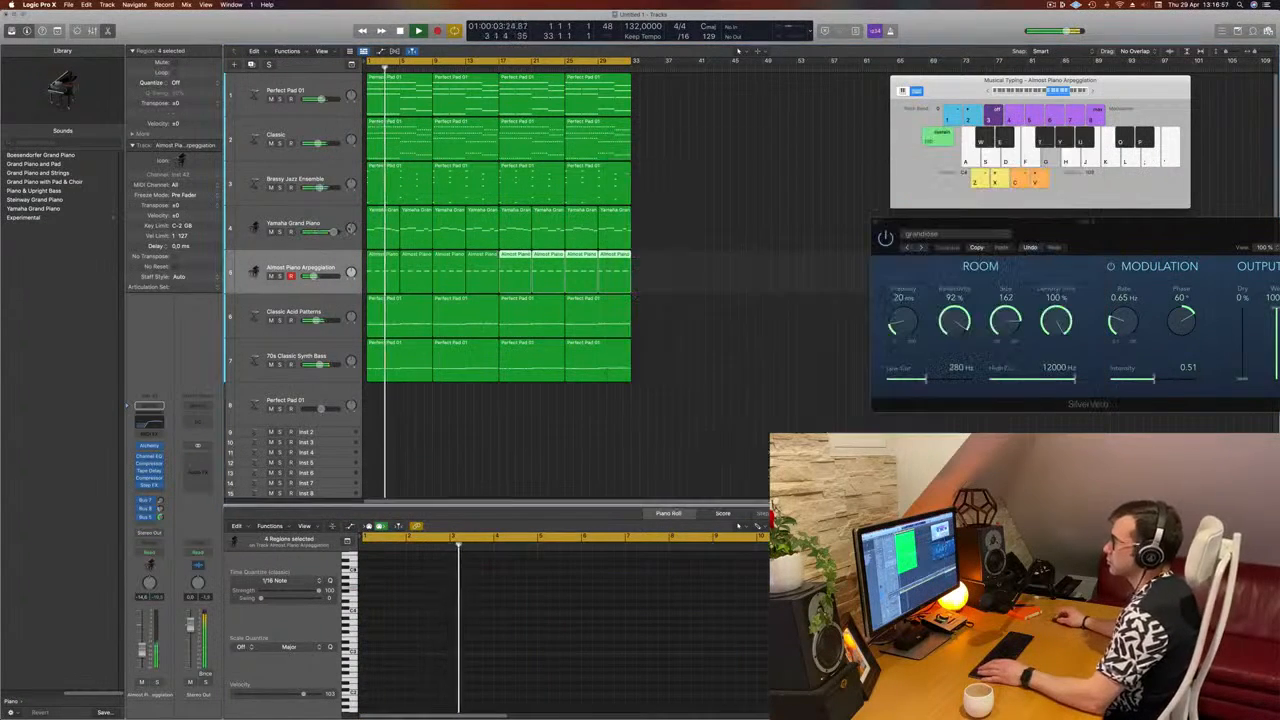
Step: Select all Almost Piano Arpeggiation regions, listen to the track soloed from the beginning, and turn solo off again
click(344, 265)
key(Return)
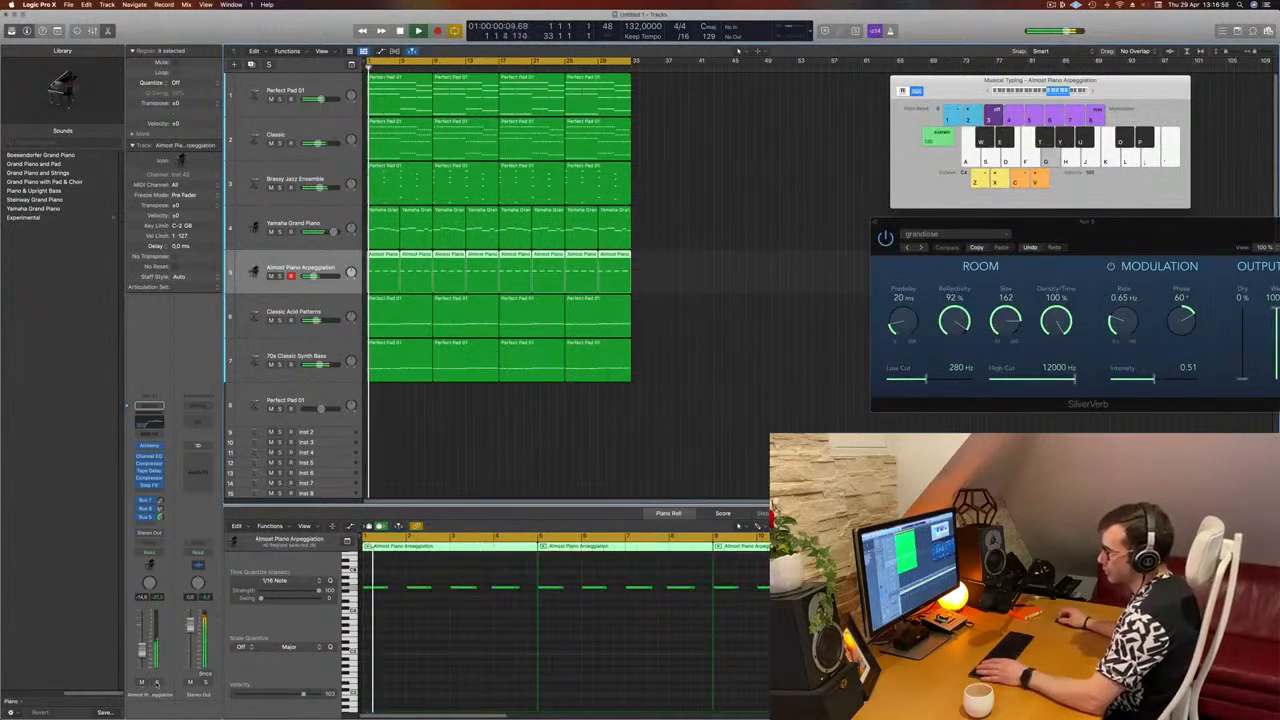
key(s)
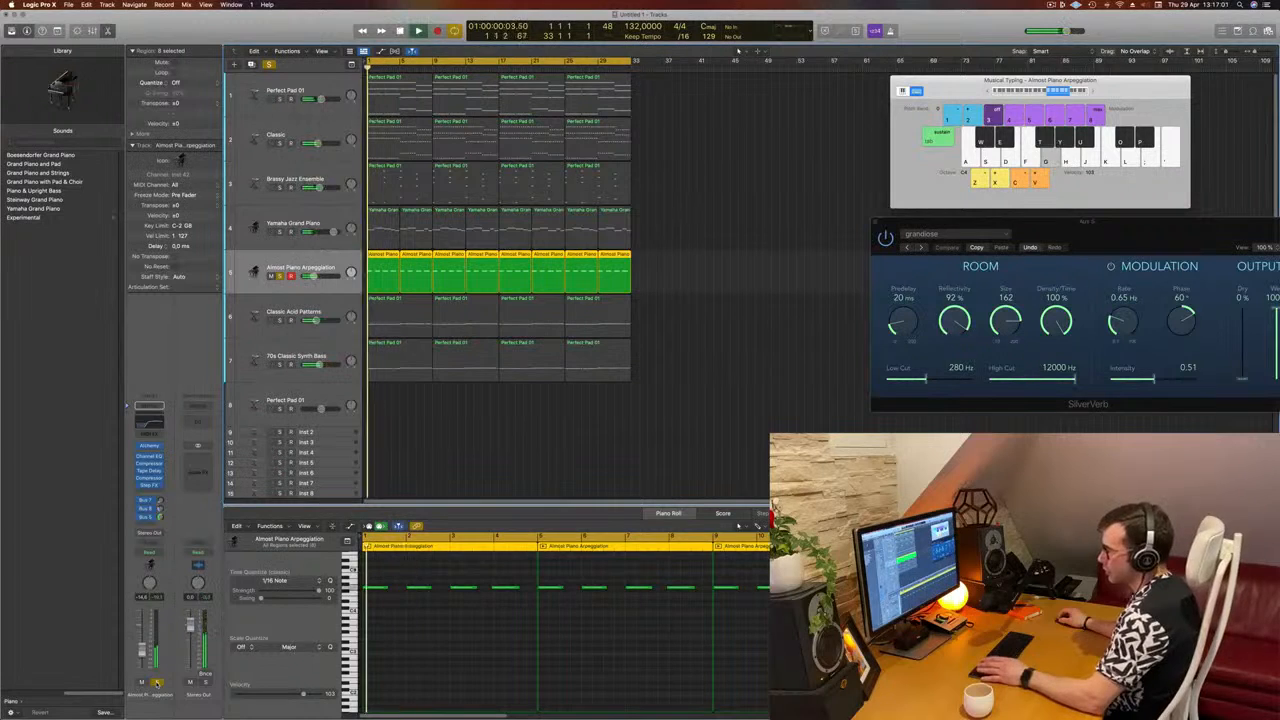
key(s)
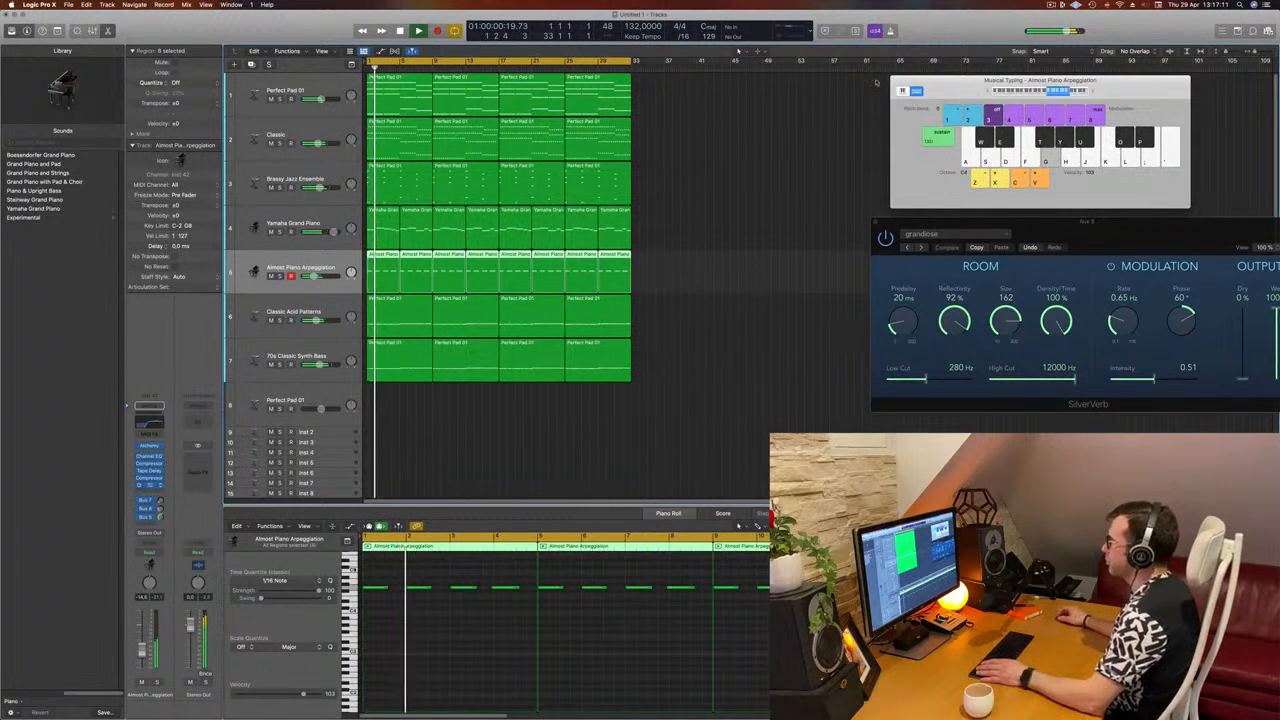
Step: Load the Chaos Spring preset in Step FX on the Almost Piano Arpeggiation track while the song plays
key(space)
key(space)
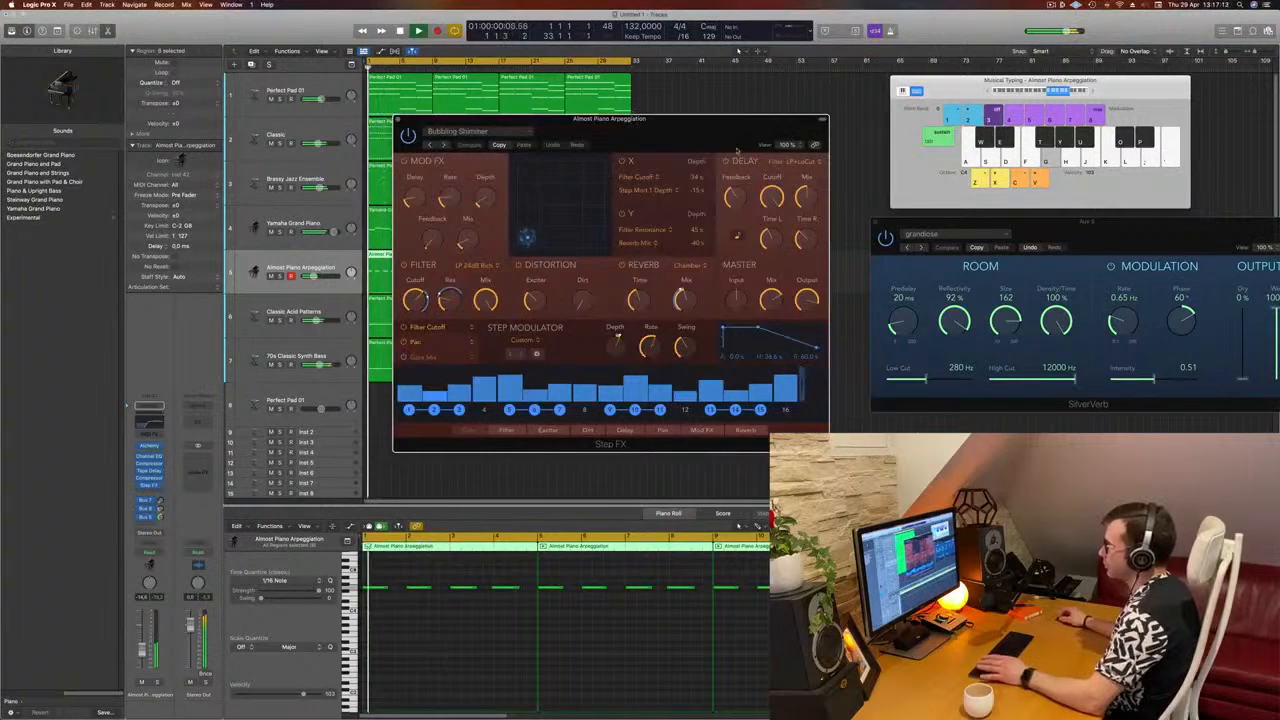
key(space)
drag(660, 135, 824, 153)
key(space)
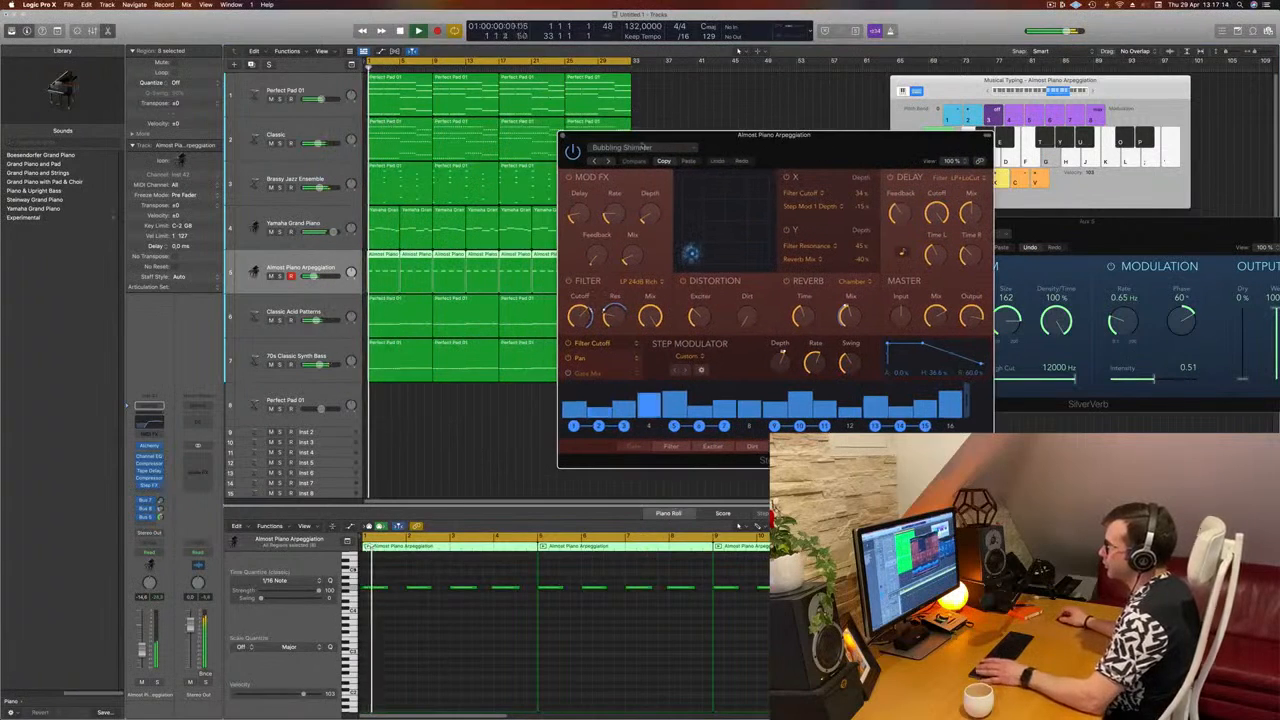
click(610, 161)
drag(791, 153, 886, 190)
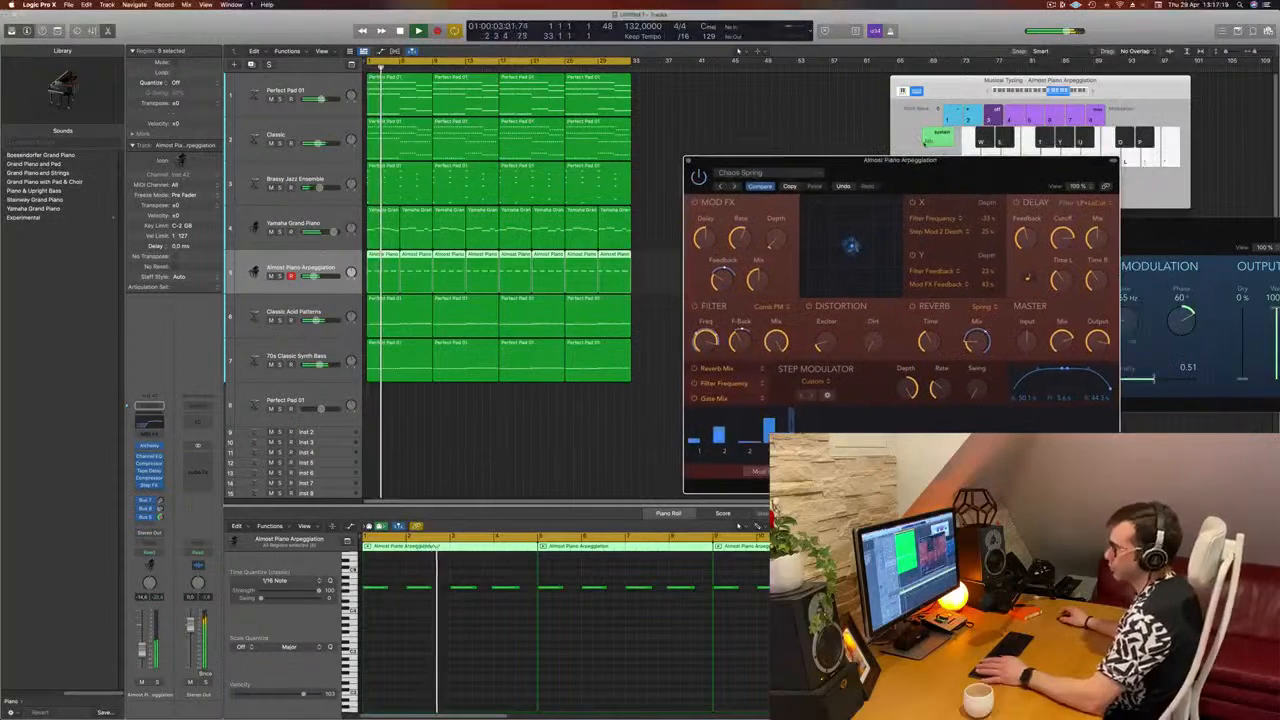
Step: Nudge the Almost Piano Arpeggiation track's volume slightly and close the Step FX window
drag(141, 653, 141, 651)
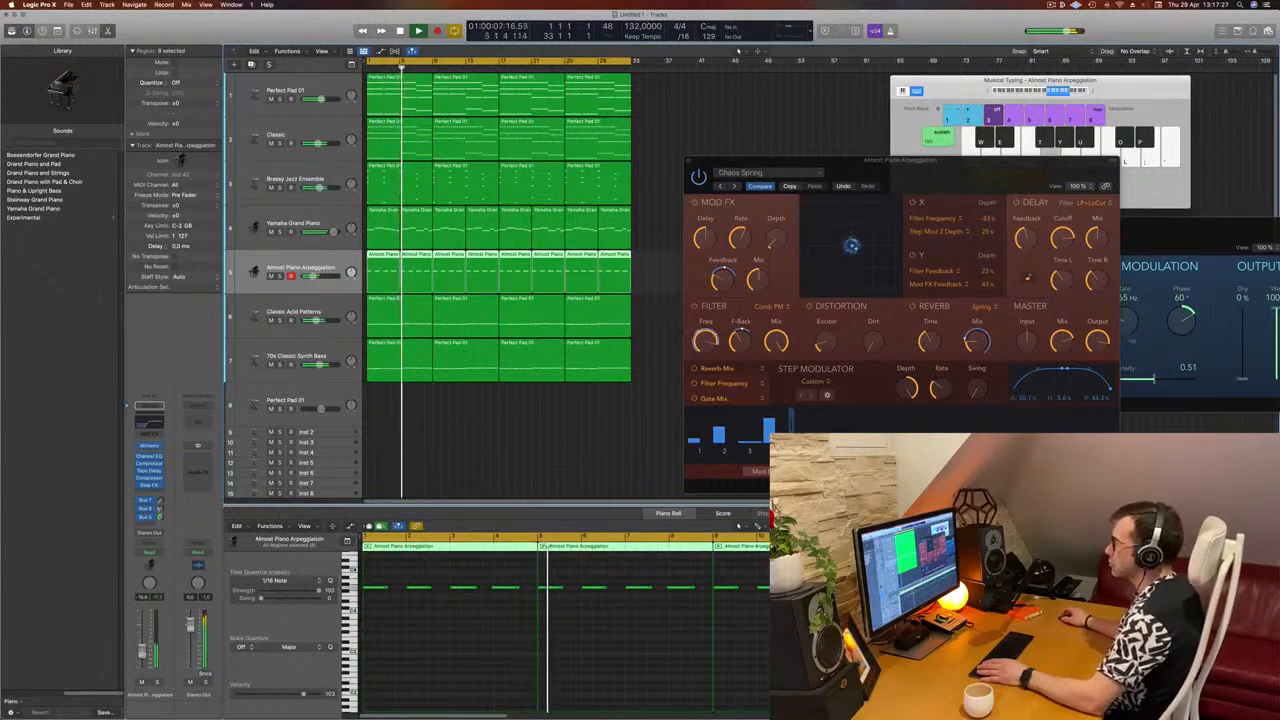
drag(1005, 160, 989, 126)
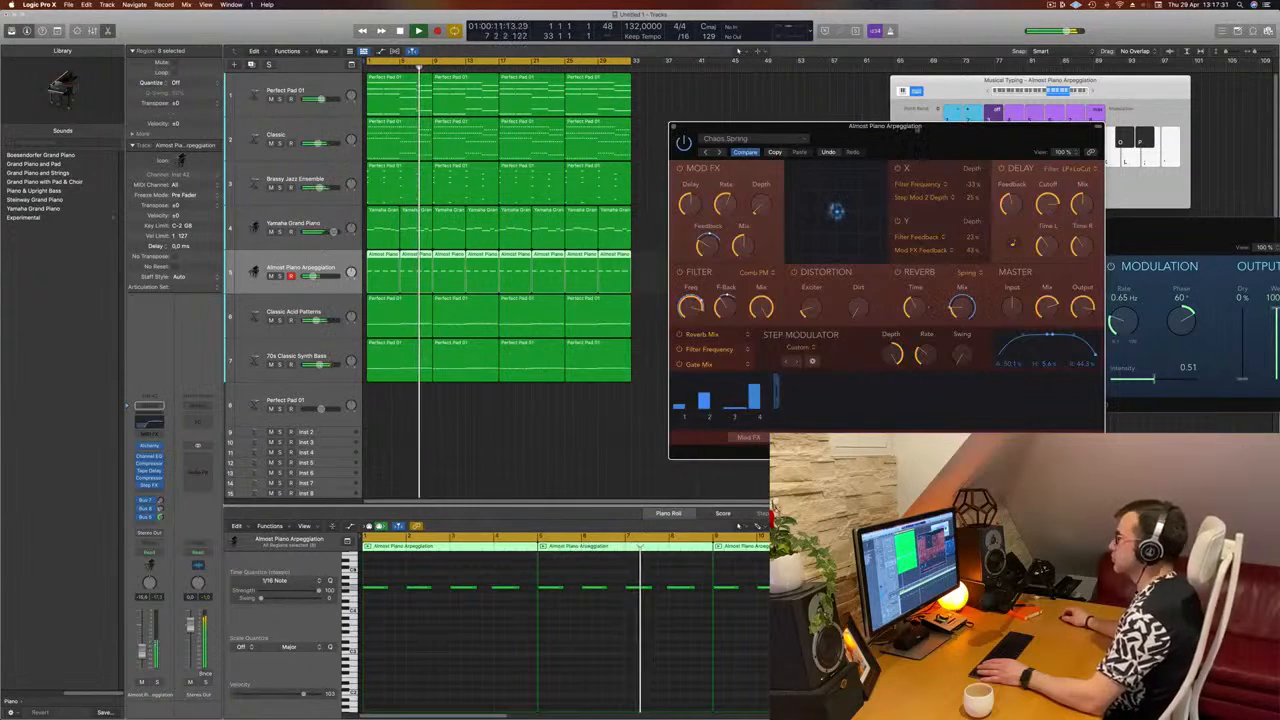
drag(673, 127, 667, 132)
click(668, 131)
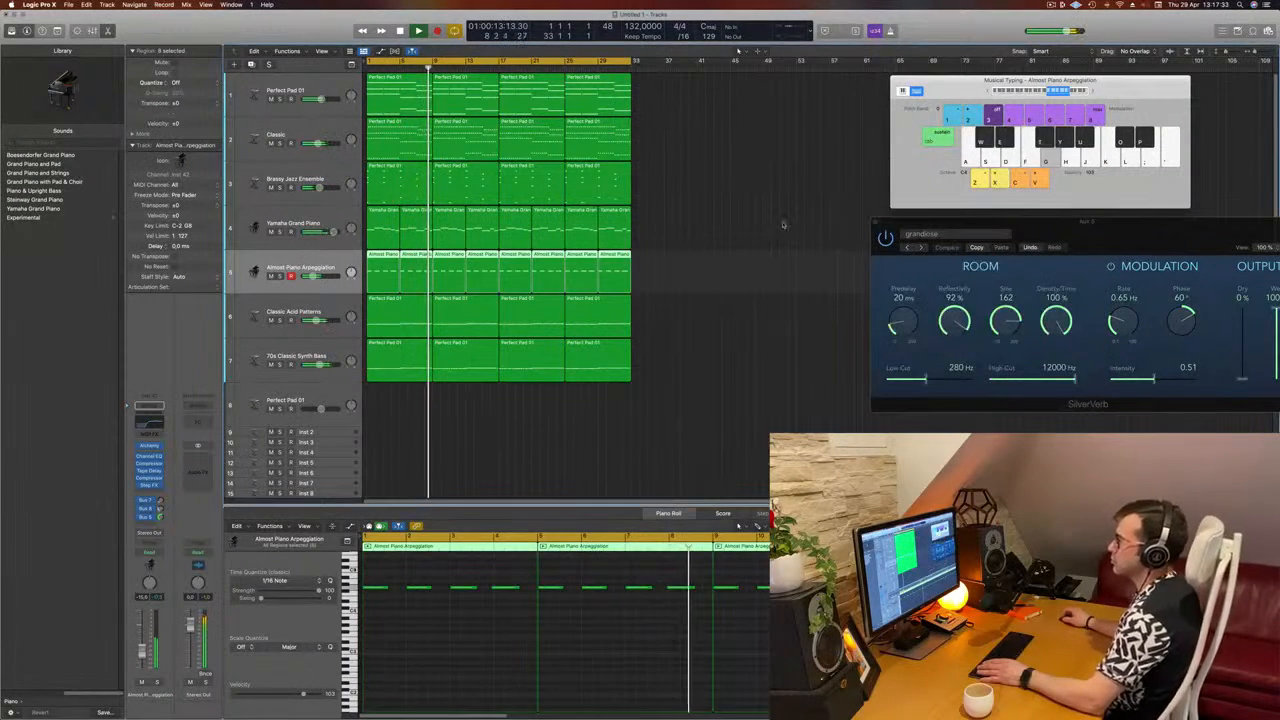
Step: Play the song from the beginning and raise the Kick 1 - Big Room track's volume slightly
scroll(716, 262, down, 4)
scroll(700, 260, down, 3)
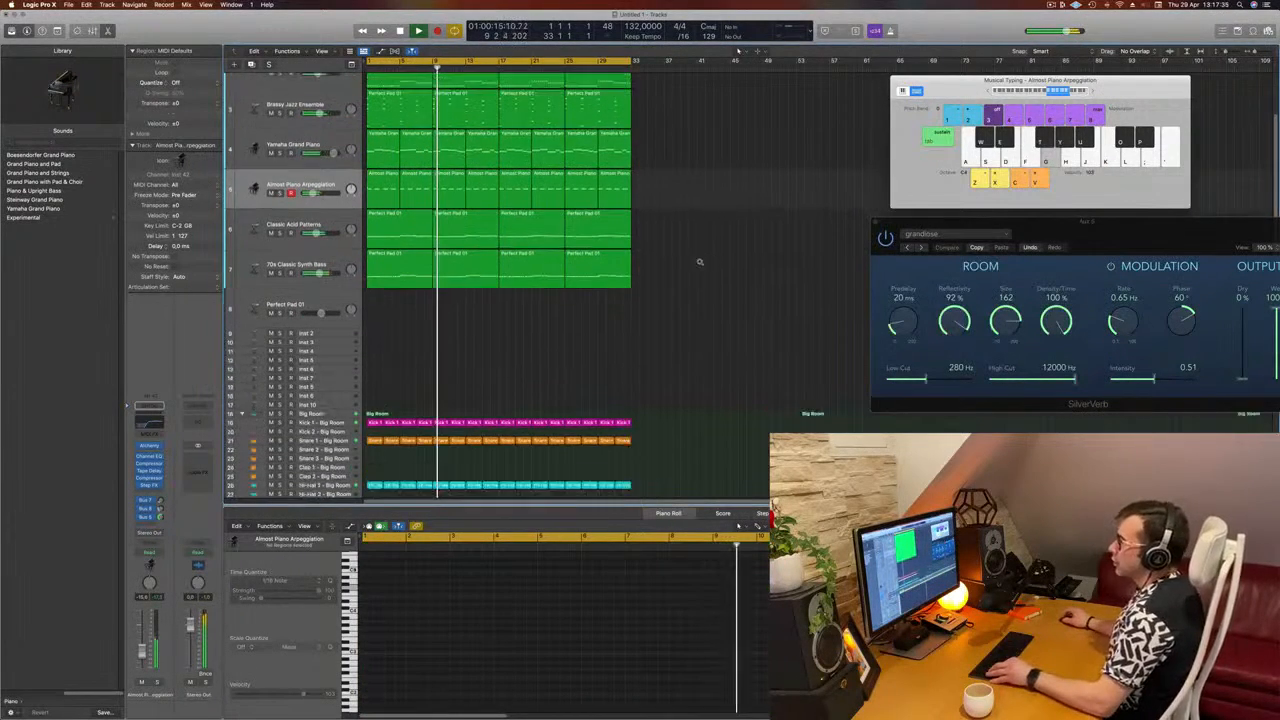
scroll(702, 258, down, 3)
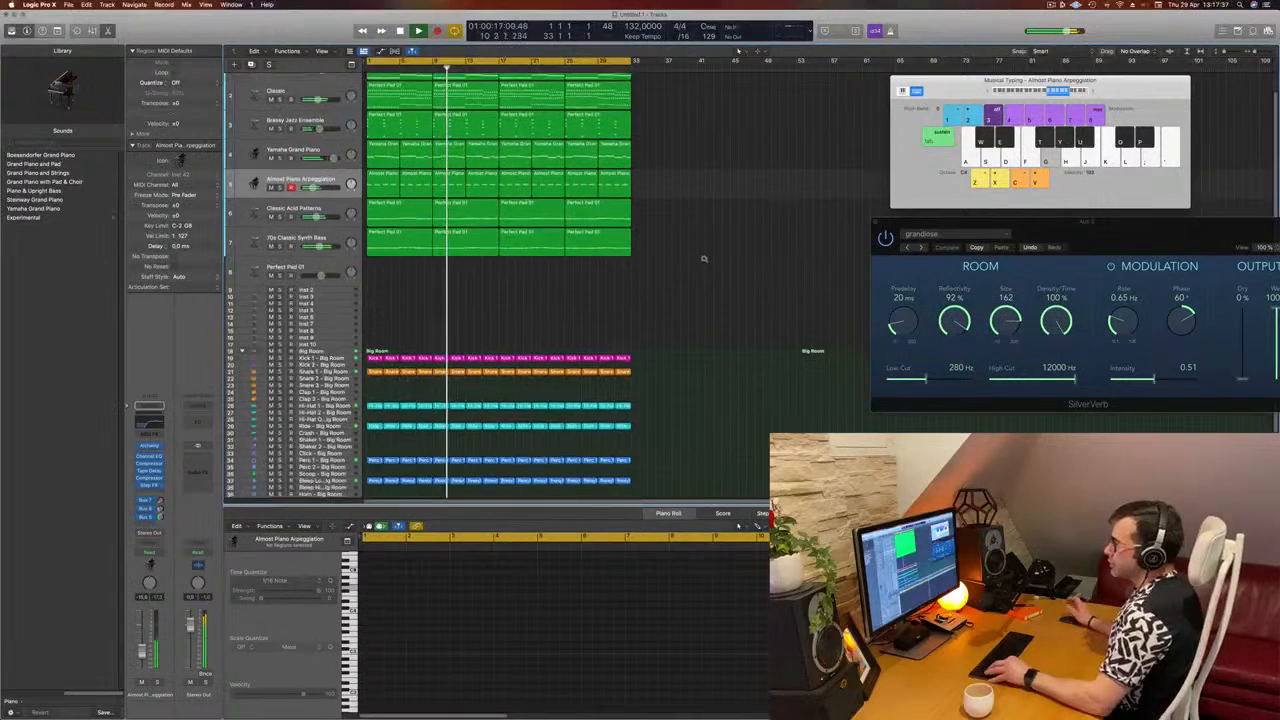
scroll(708, 260, up, 2)
scroll(708, 260, down, 1)
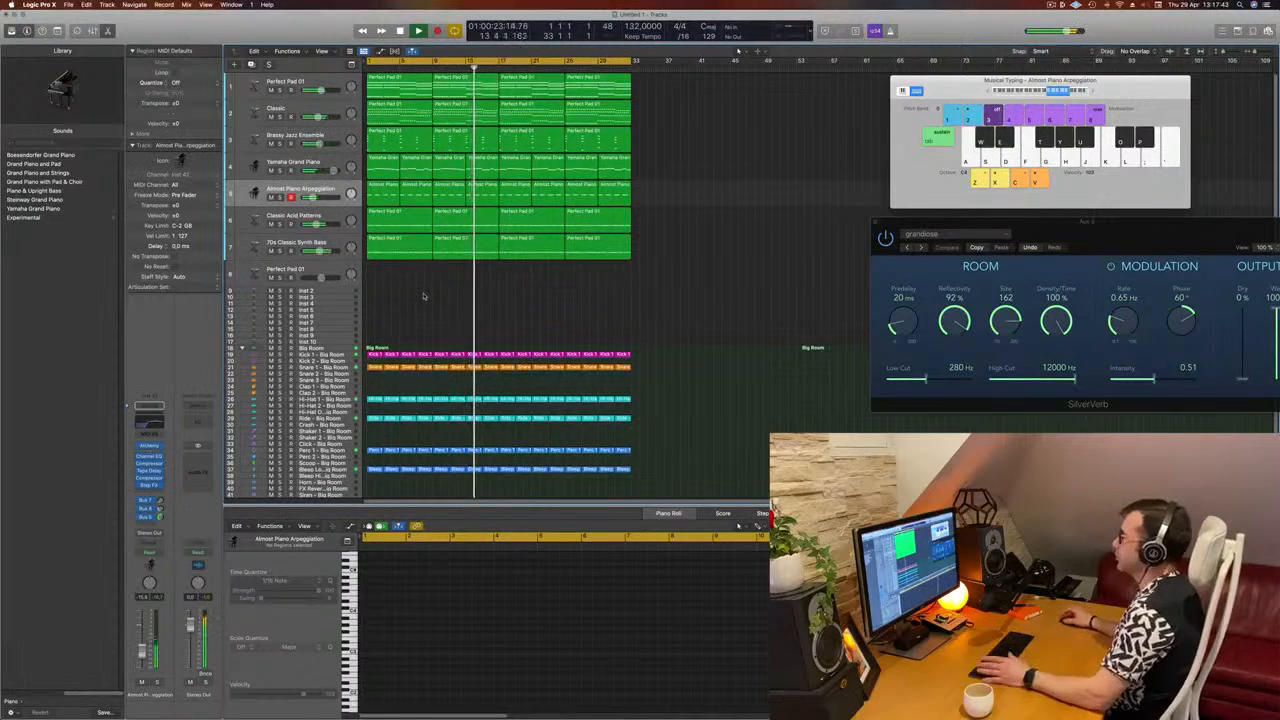
key(Return)
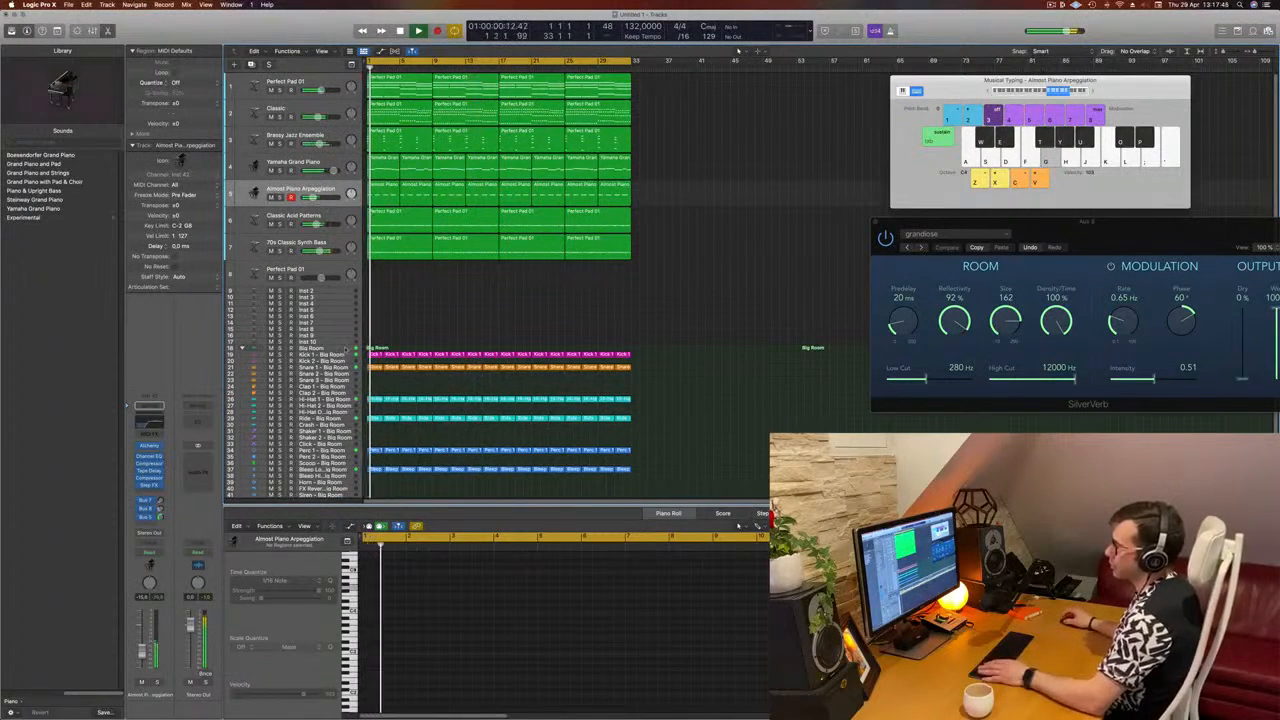
click(342, 355)
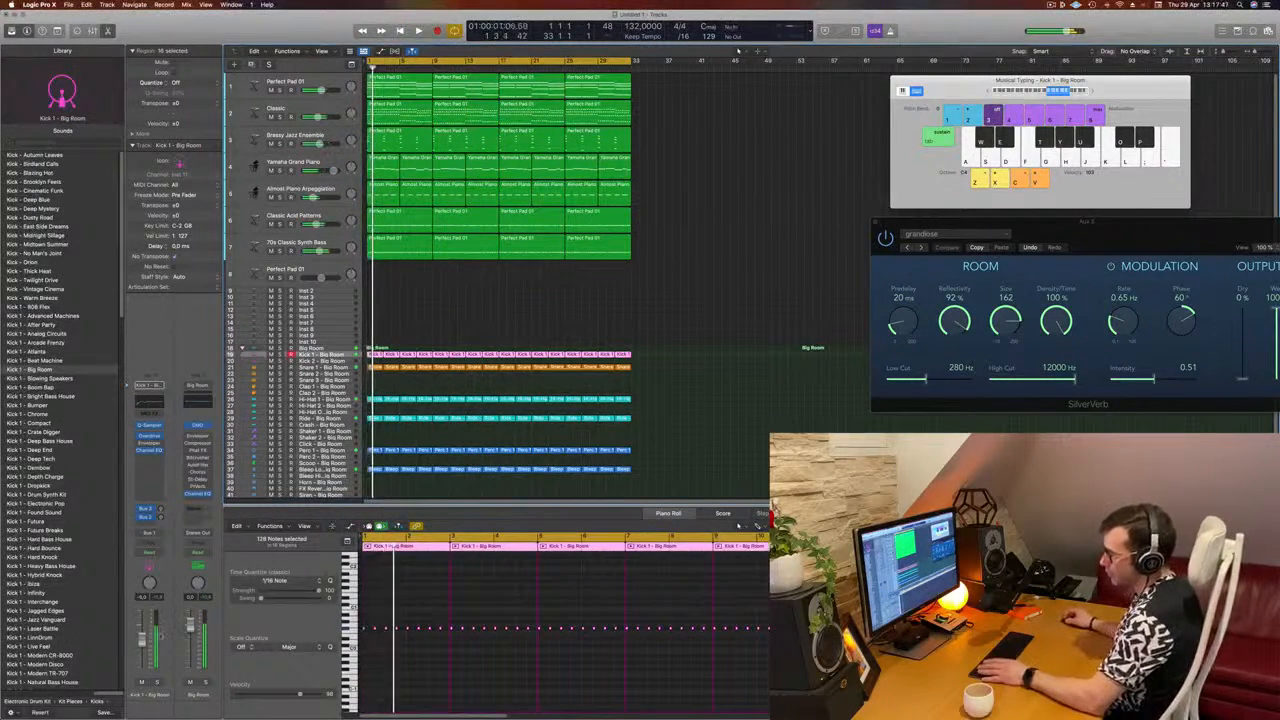
key(Return)
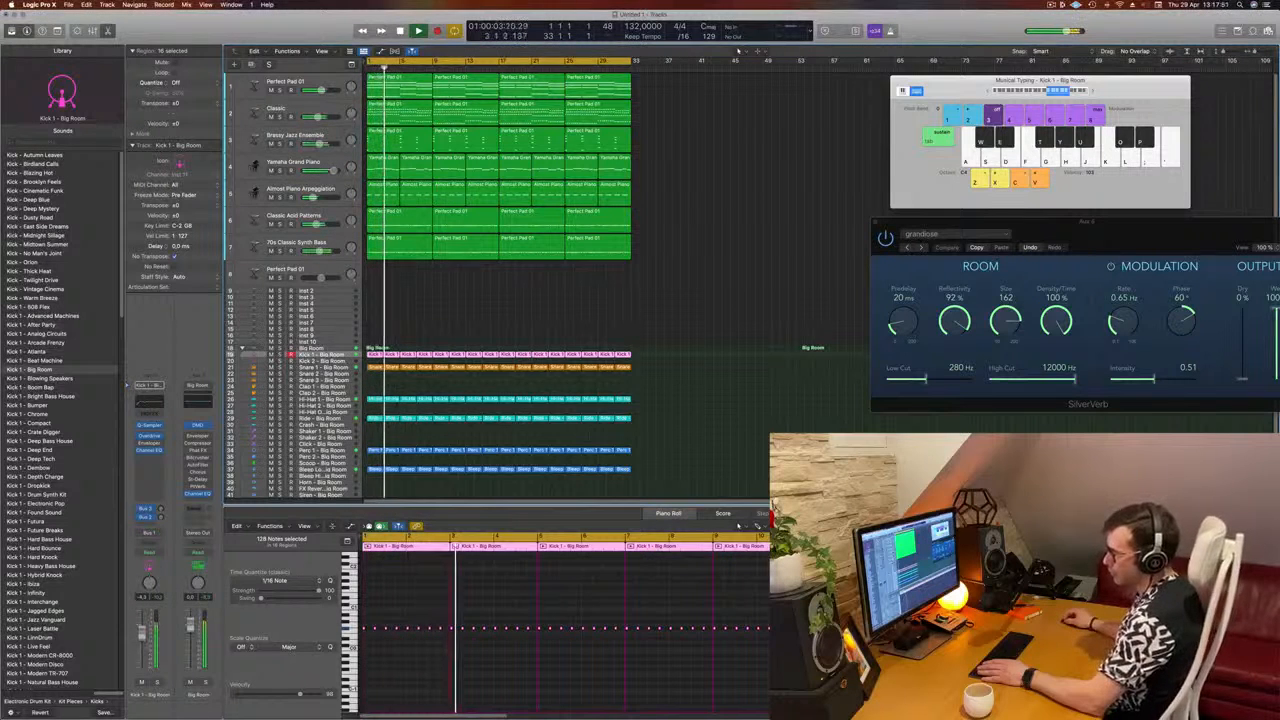
scroll(367, 439, down, 1)
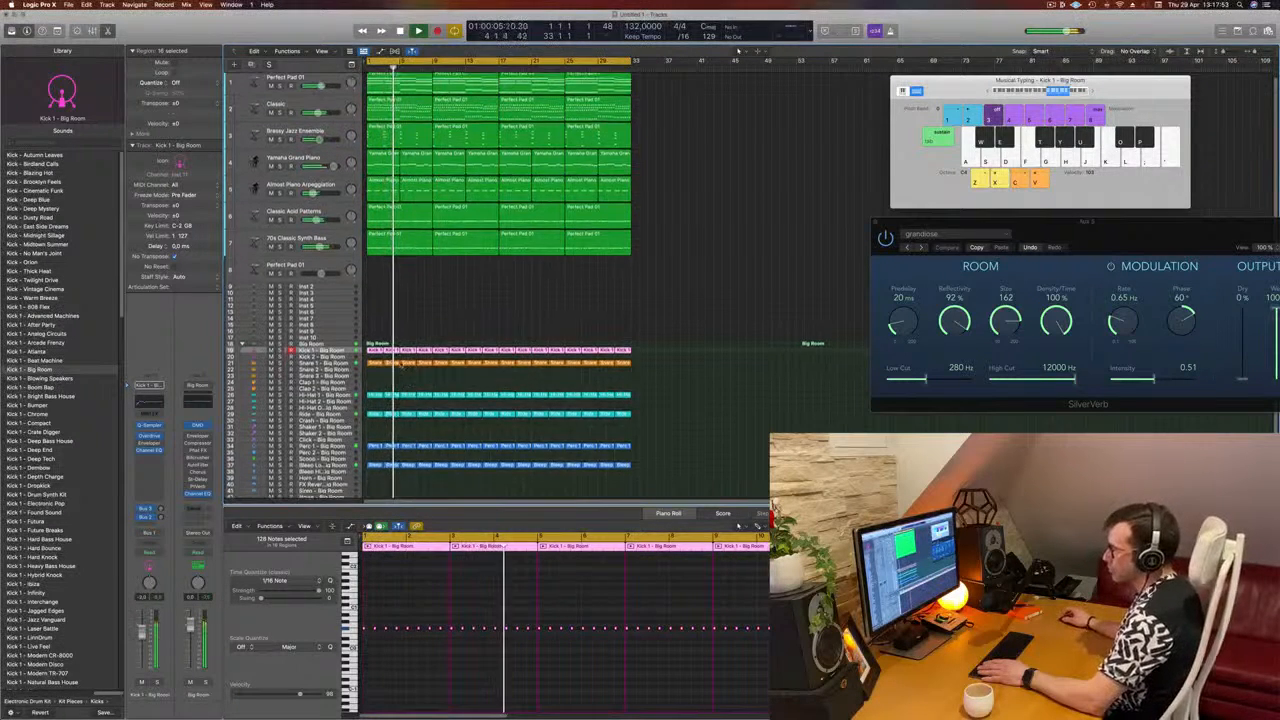
key(Return)
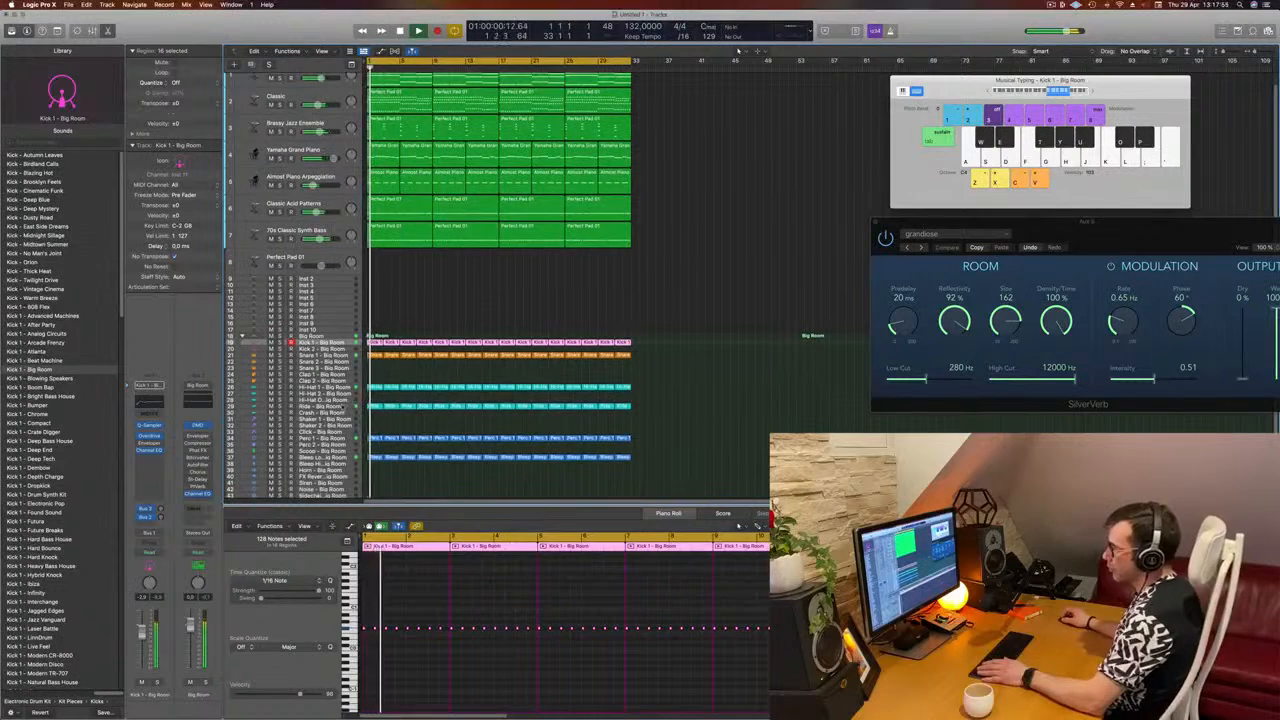
Step: Check the Ride and Perc 1 tracks of the Big Room kit during playback
click(345, 409)
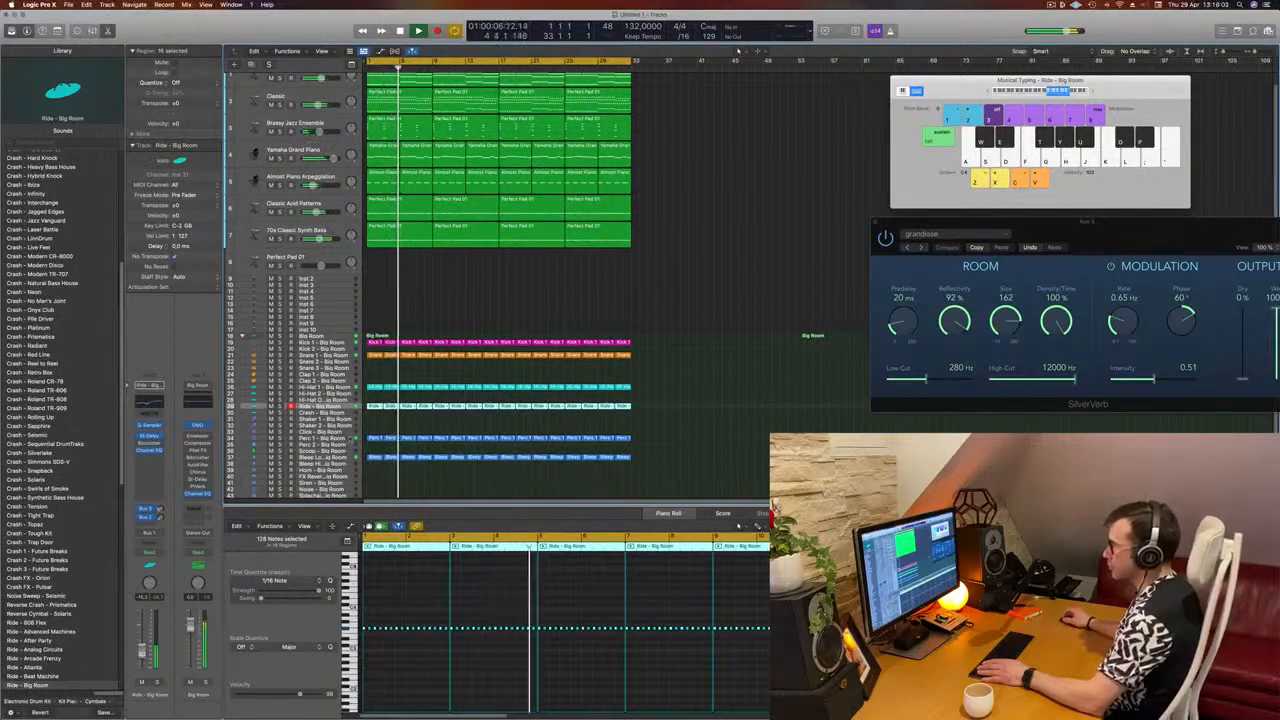
click(346, 440)
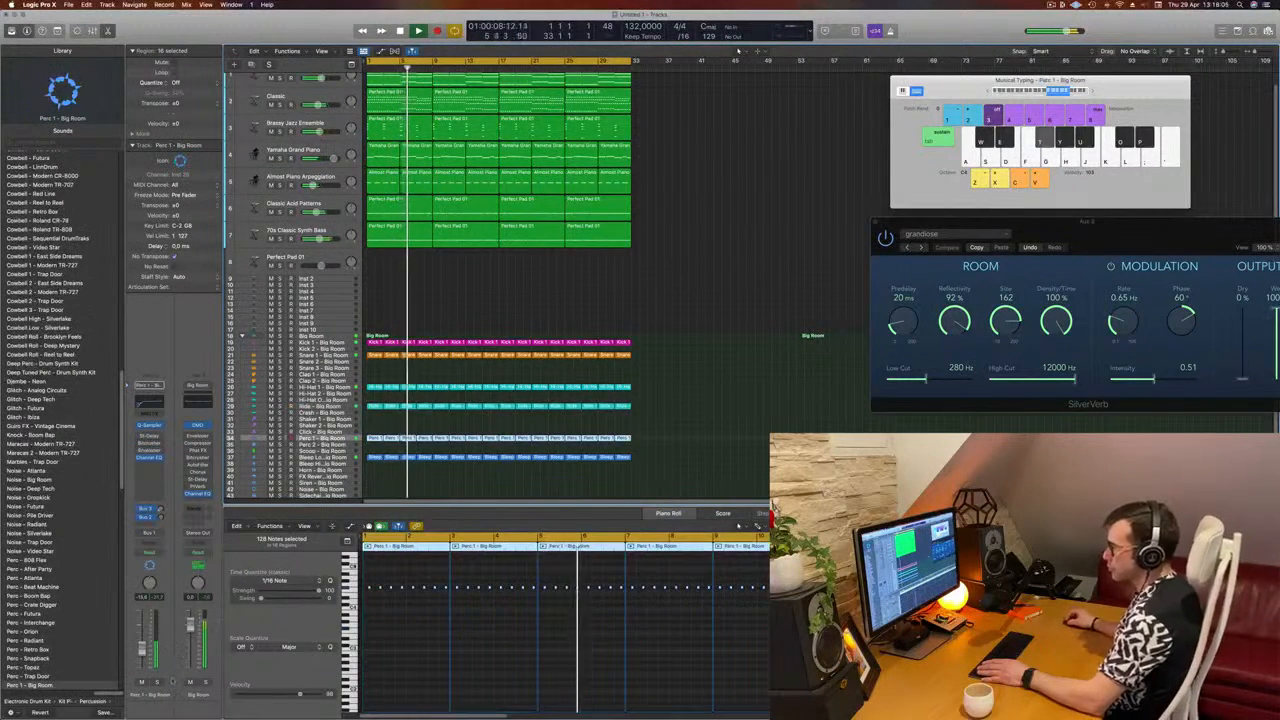
key(ctrl+s)
key(ctrl+s)
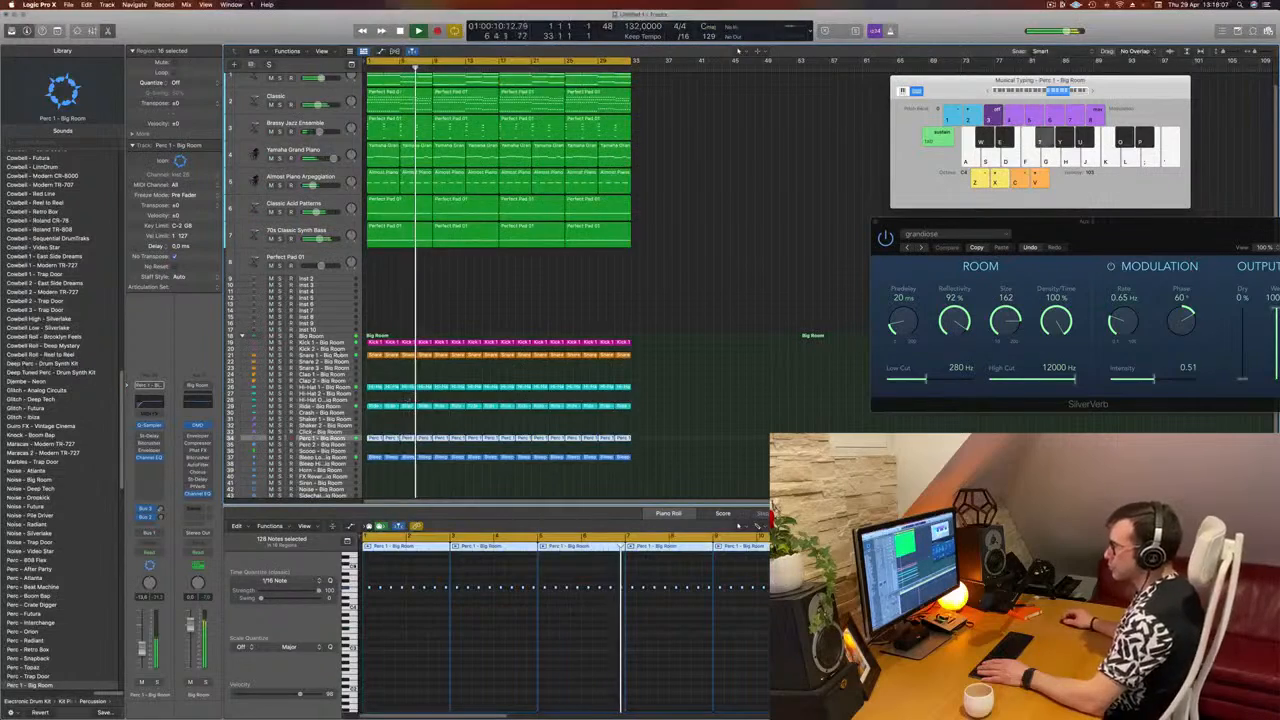
Step: Adjust the Bus 2 delay send on the Snare 1 - Big Room track while playing from the beginning
click(338, 350)
click(338, 355)
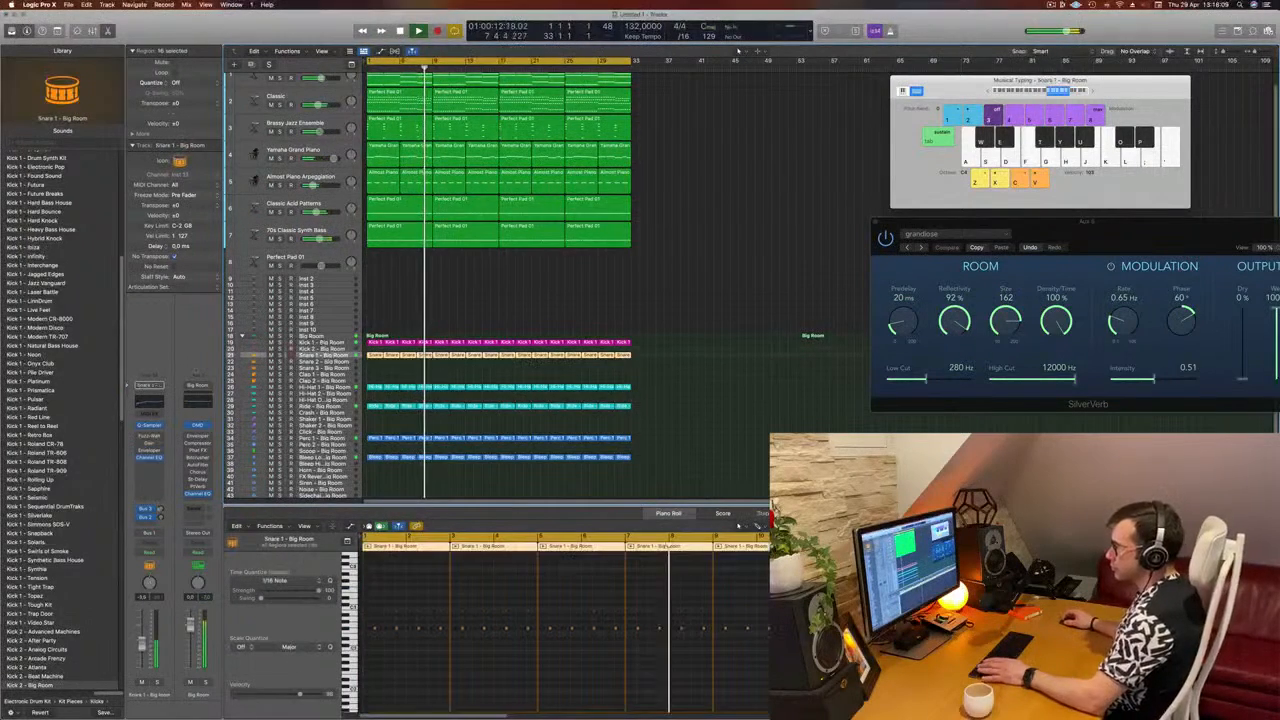
key(Return)
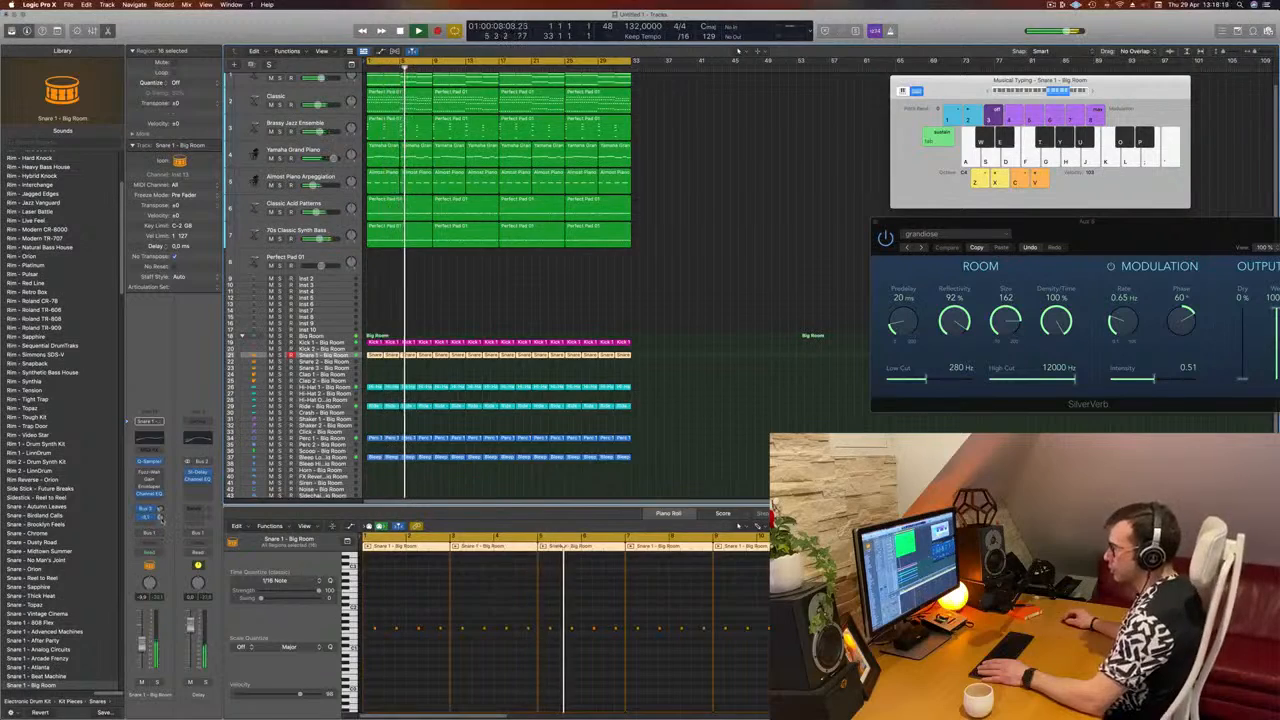
click(699, 402)
Step: Select all regions in the arrangement and repeat them once to fill the tracks up to bar 65
scroll(700, 285, up, 2)
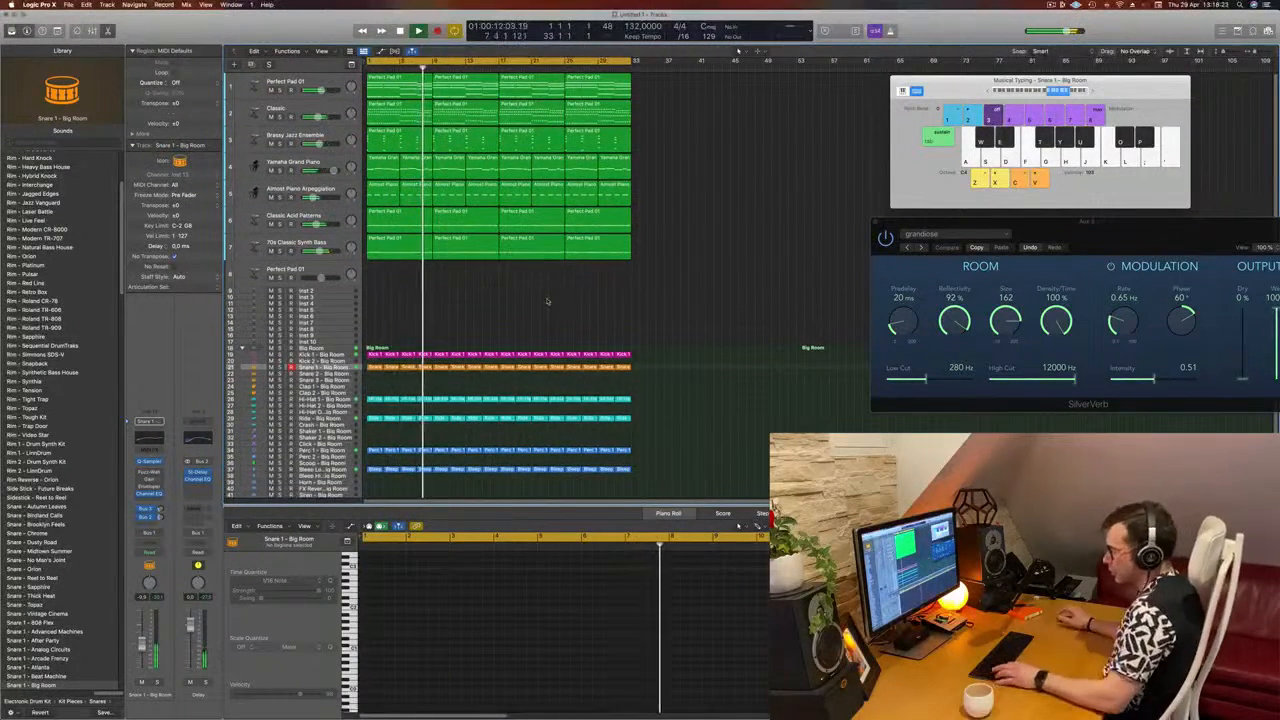
key(super+a)
key(super+r)
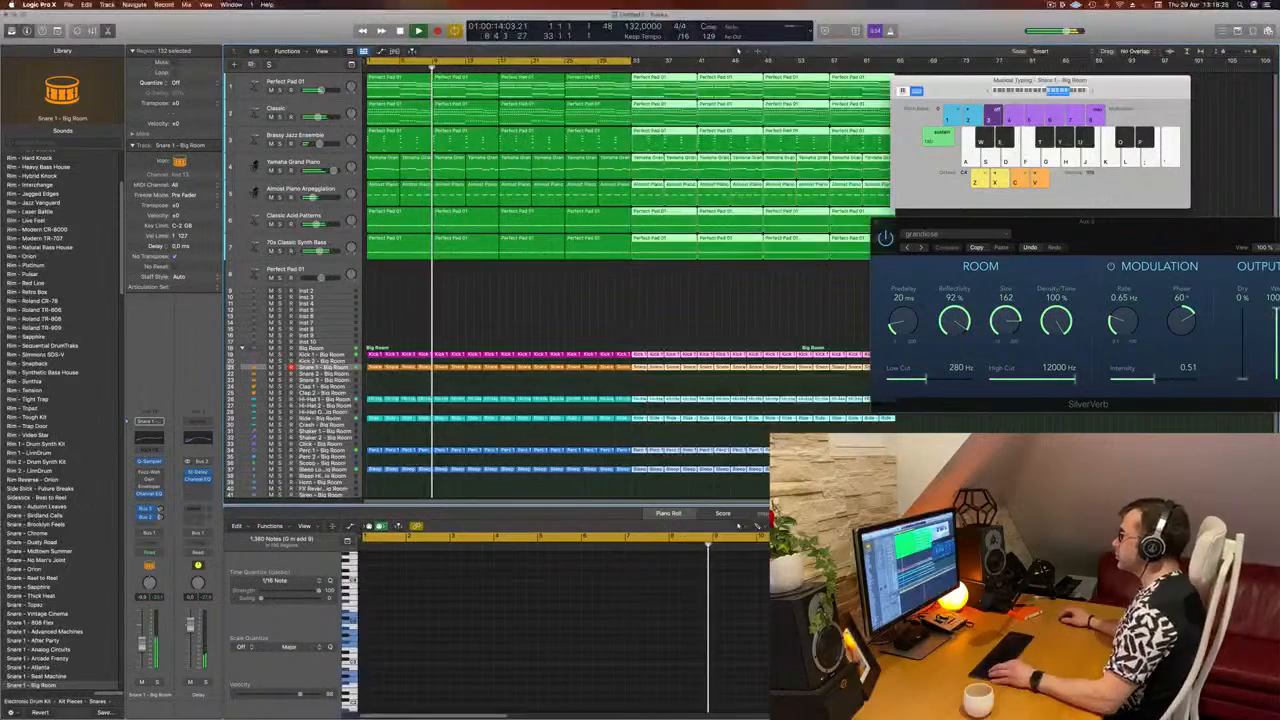
key(super+Left)
Step: Show the secondary ruler, deselect all regions and extend the cycle range to bar 65
click(322, 51)
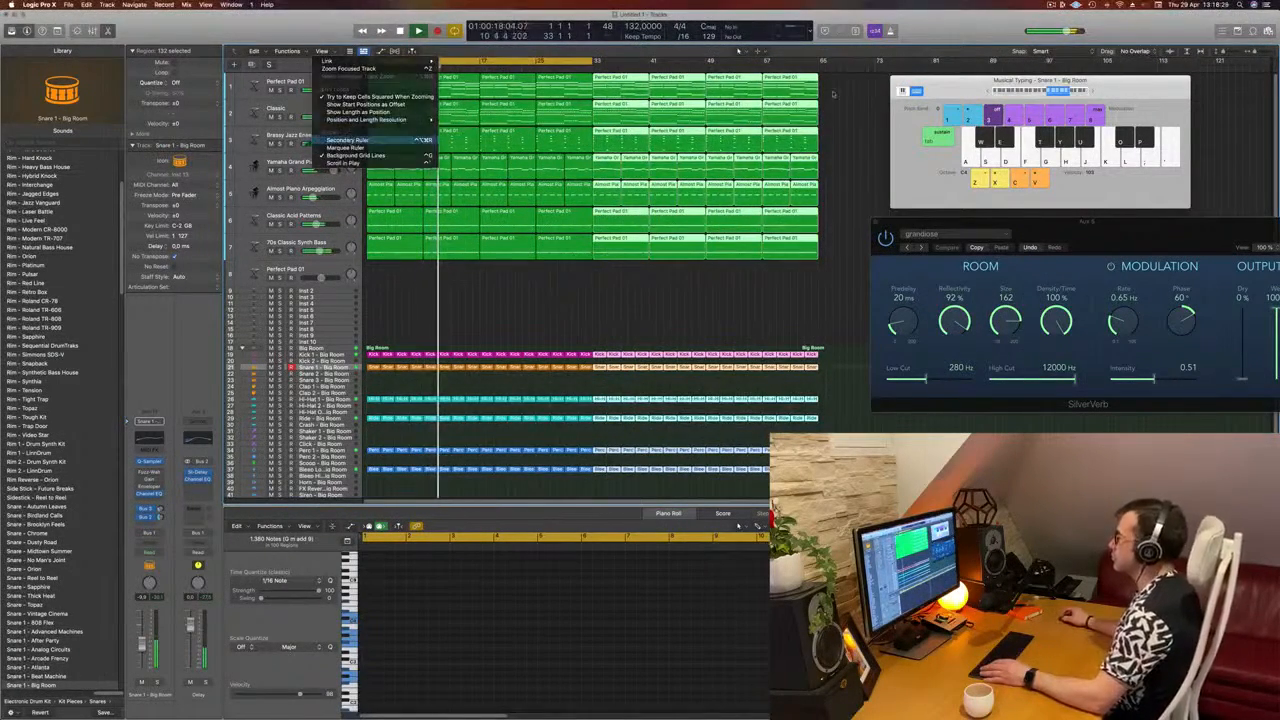
click(345, 140)
key(shift+super+a)
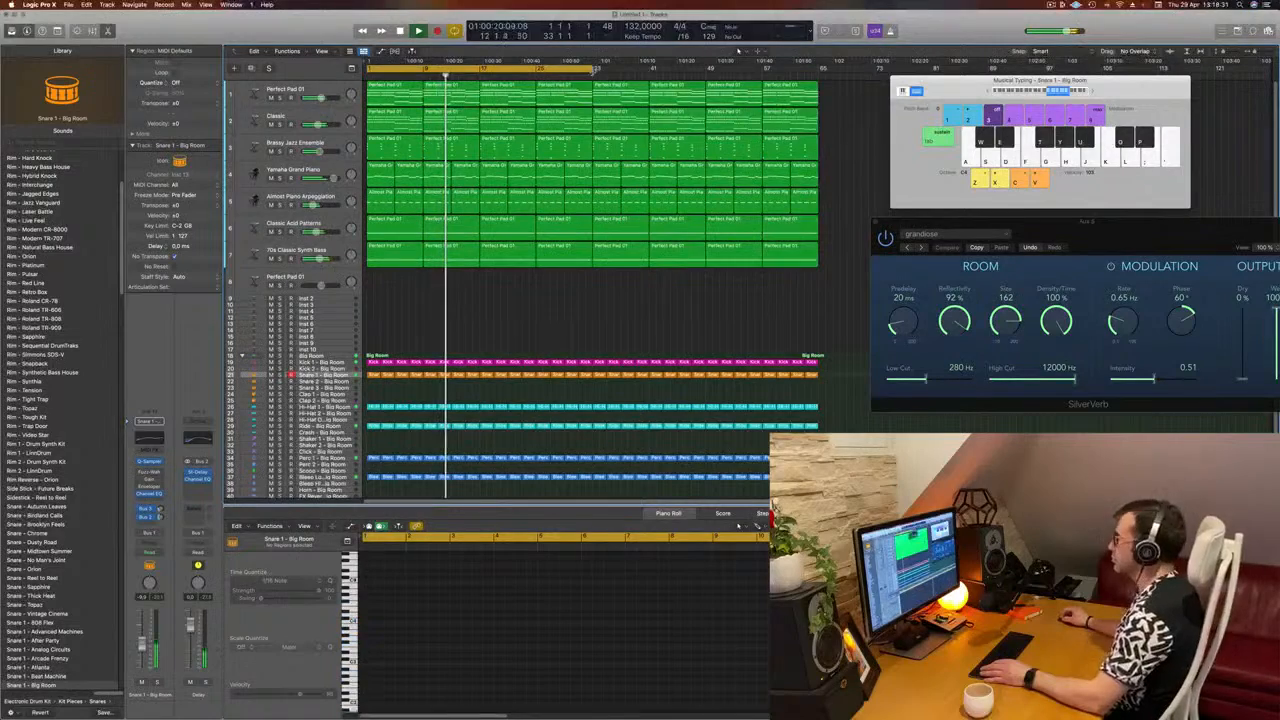
drag(593, 70, 818, 76)
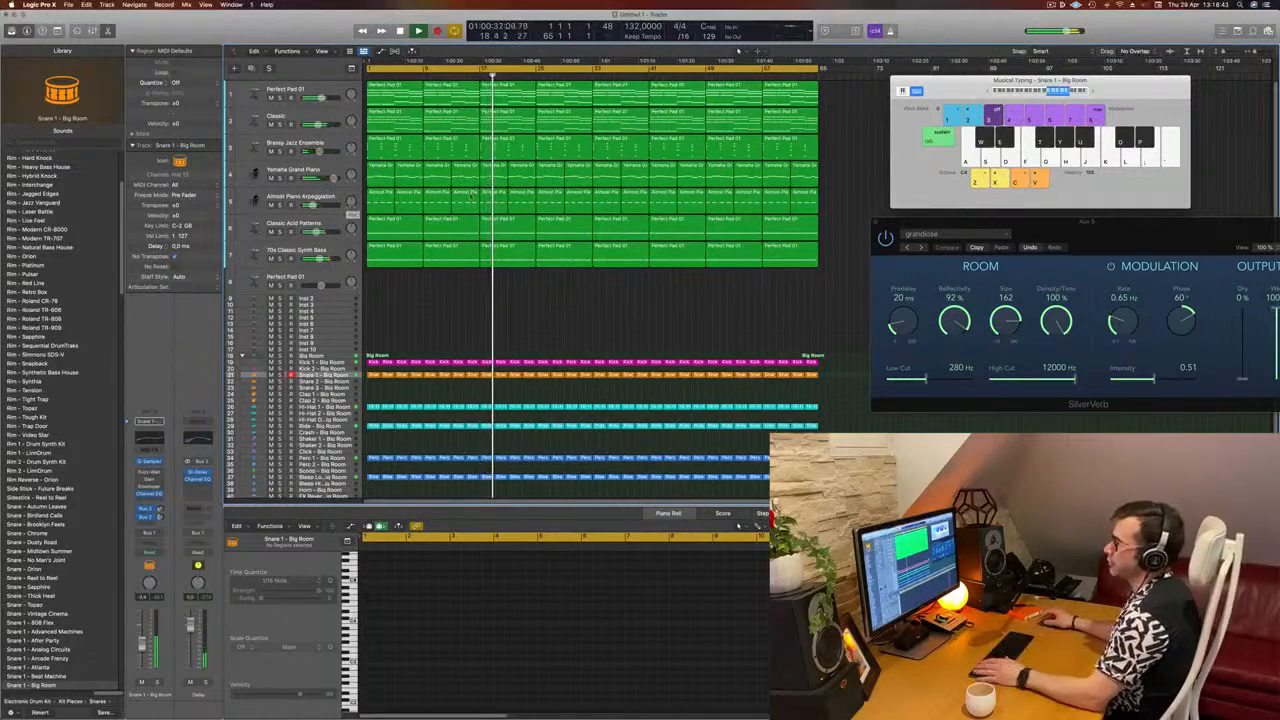
Step: Solo the Almost Piano Arpeggiation track briefly to identify it and move it to the top of the track list
click(316, 122)
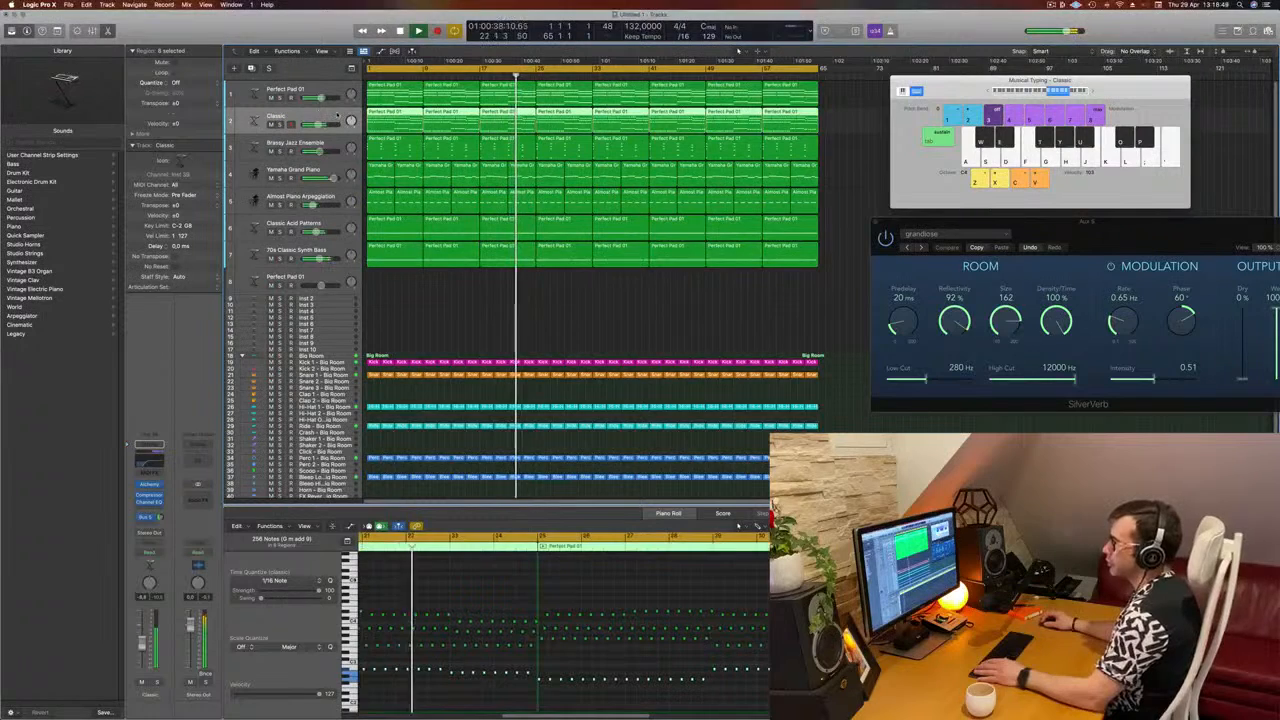
click(280, 205)
click(280, 205)
drag(345, 194, 345, 88)
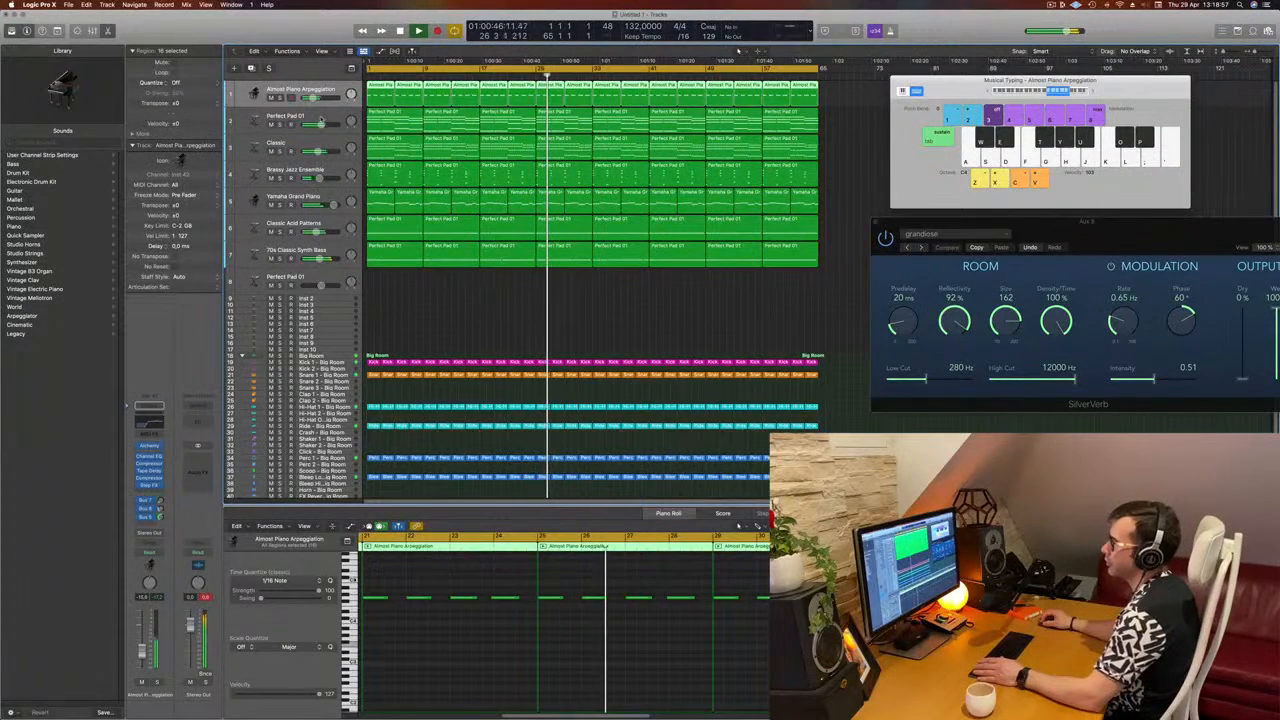
Step: Reorder the tracks to put Yamaha Grand Piano second, Brassy Jazz Ensemble third and Perfect Pad 01 fifth, briefly soloing the Brassy Jazz Ensemble
click(288, 123)
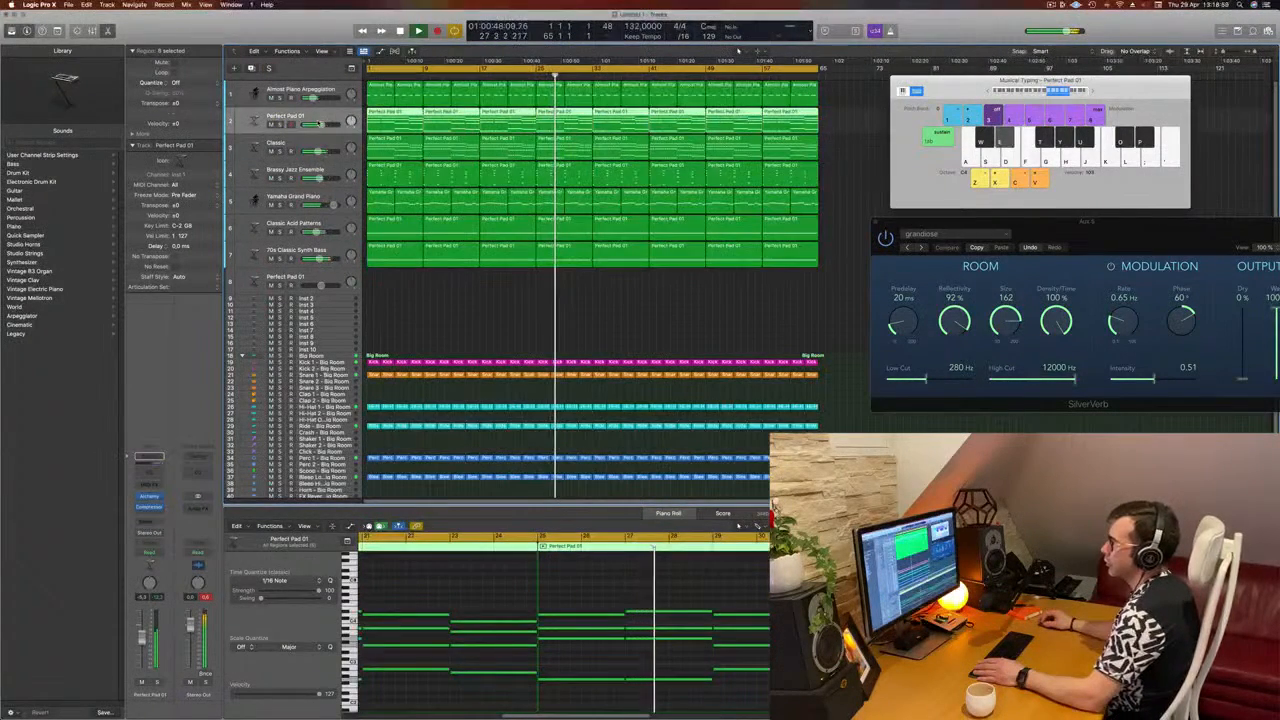
mouse_move(288, 123)
mouse_down()
mouse_move(300, 204)
mouse_move(300, 118)
mouse_up()
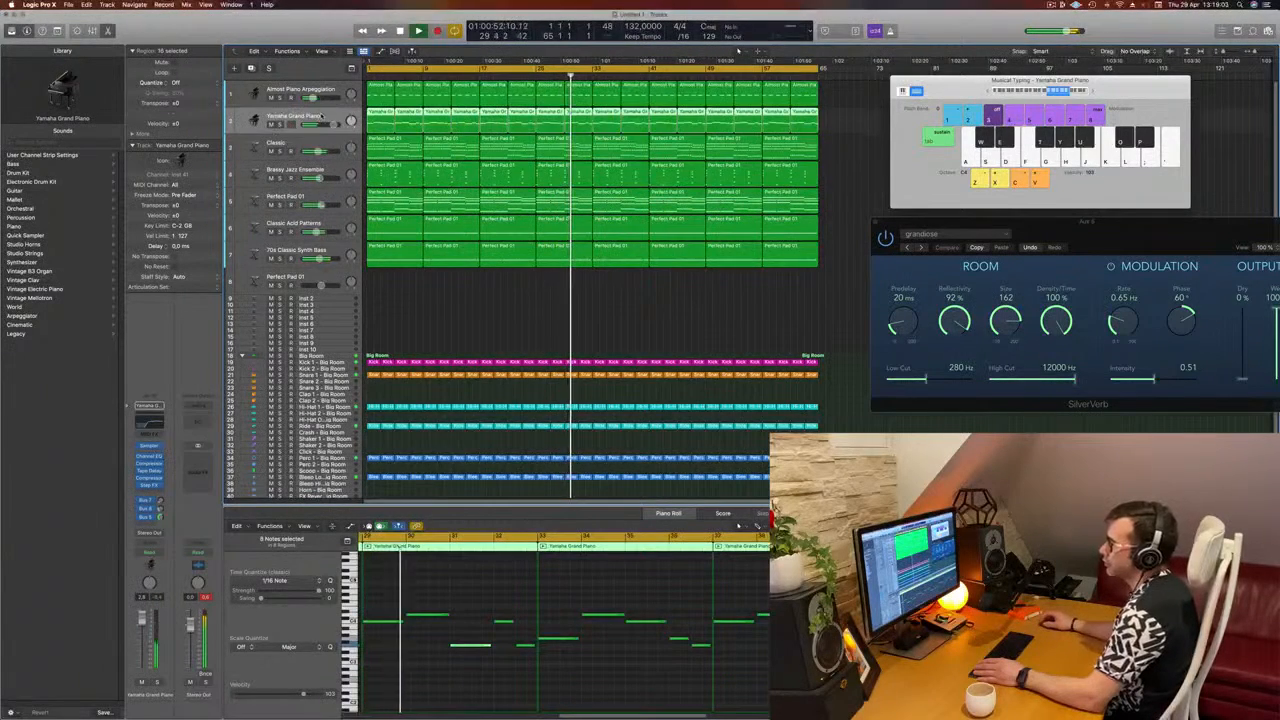
click(280, 178)
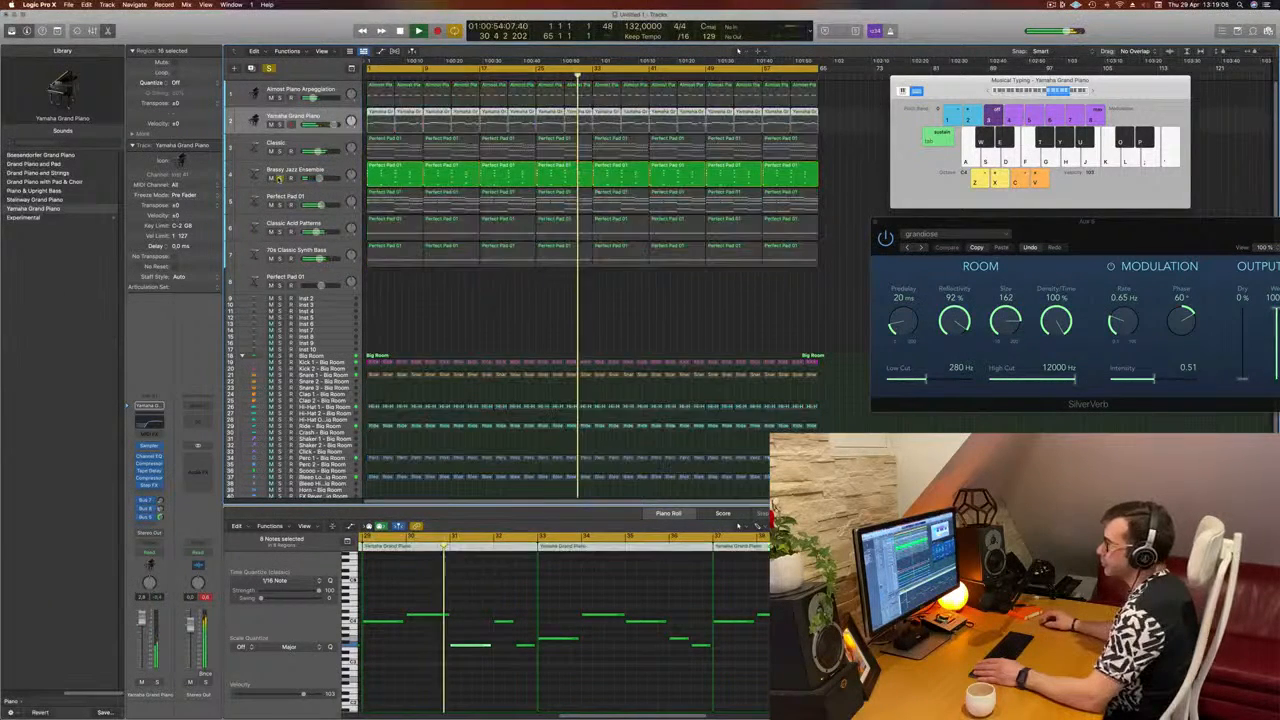
click(280, 178)
drag(332, 169, 333, 138)
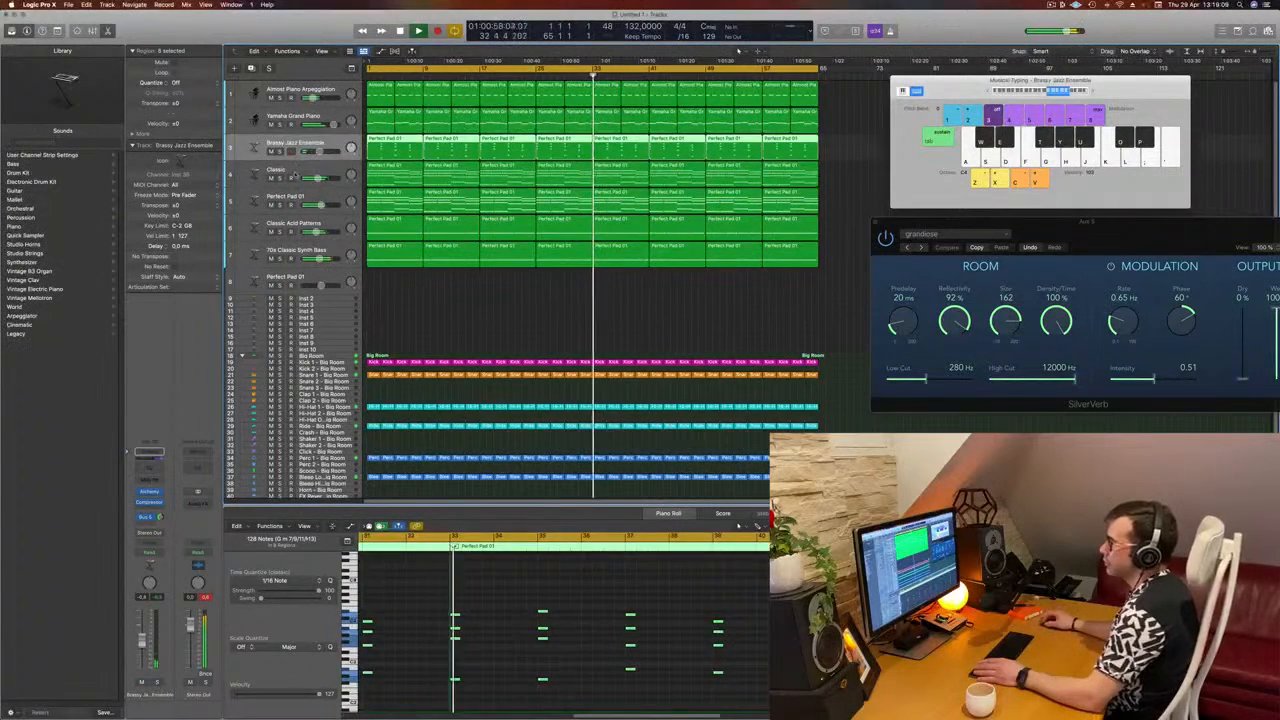
Step: Solo the Classic, Perfect Pad 01, Classic Acid Patterns and 70s Classic Synth Bass tracks briefly one after another to compare them
click(296, 170)
click(280, 178)
click(280, 178)
click(280, 205)
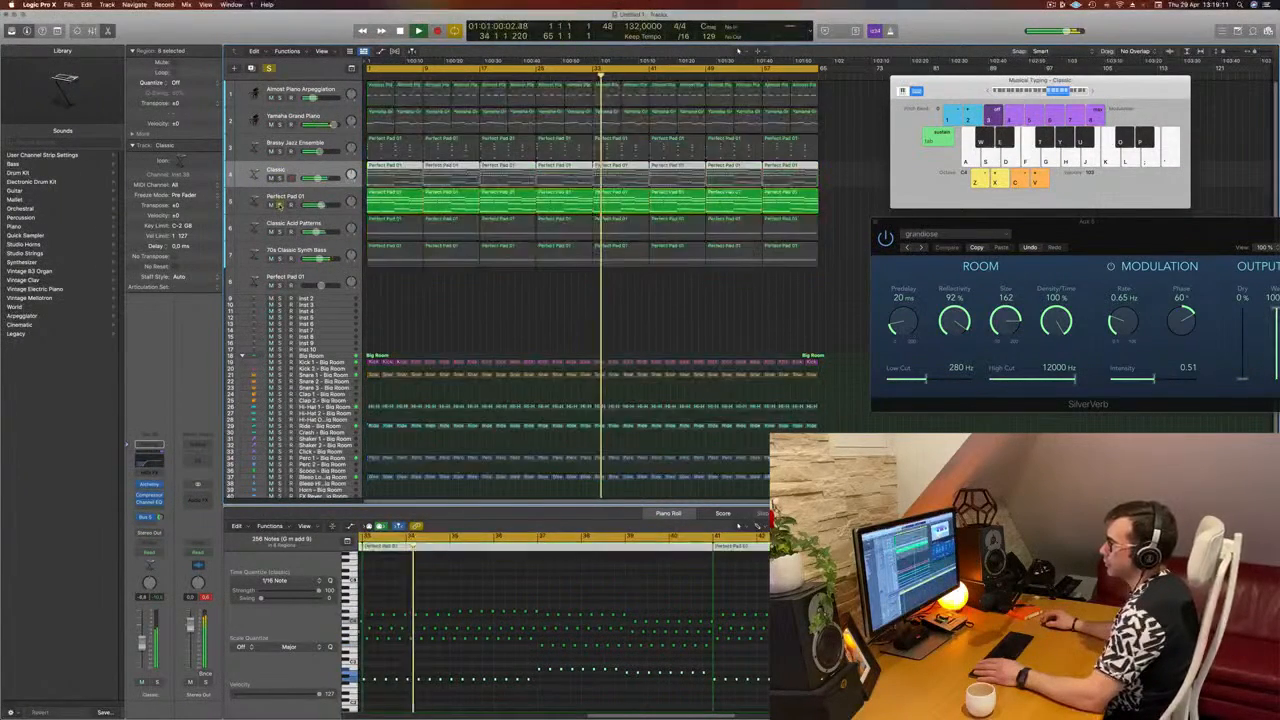
click(280, 205)
click(280, 232)
click(280, 232)
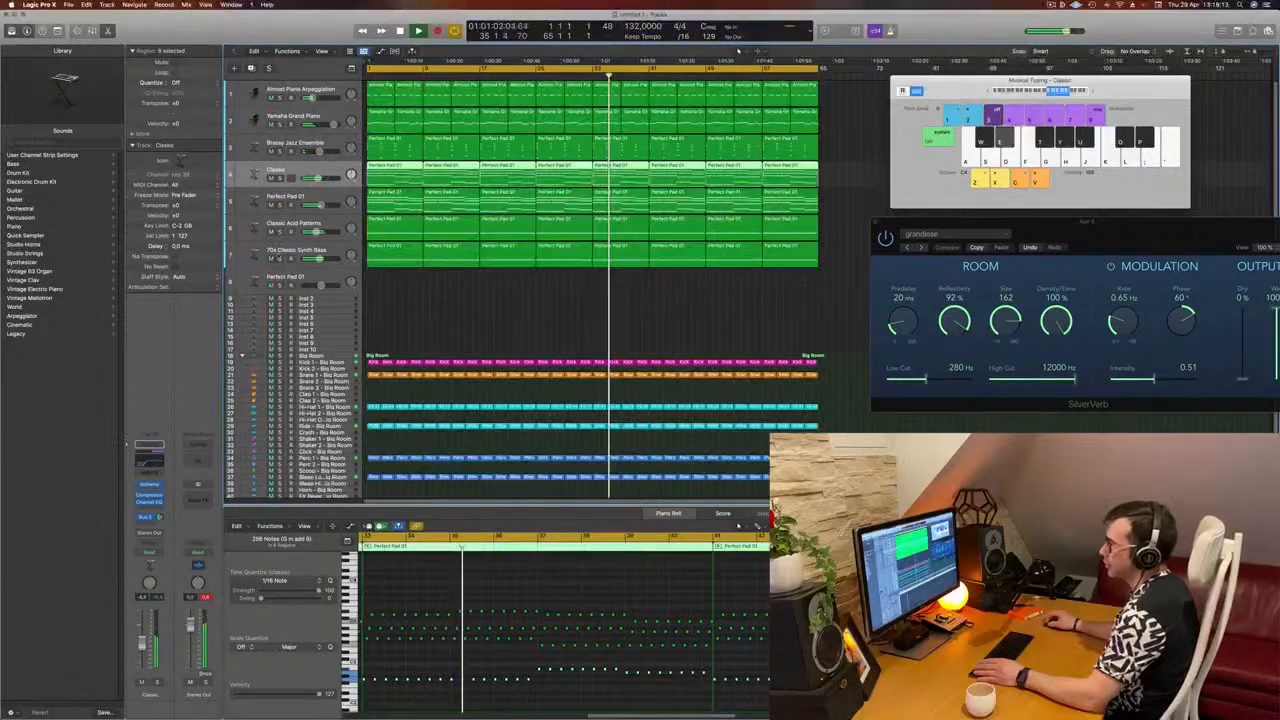
click(280, 259)
click(280, 259)
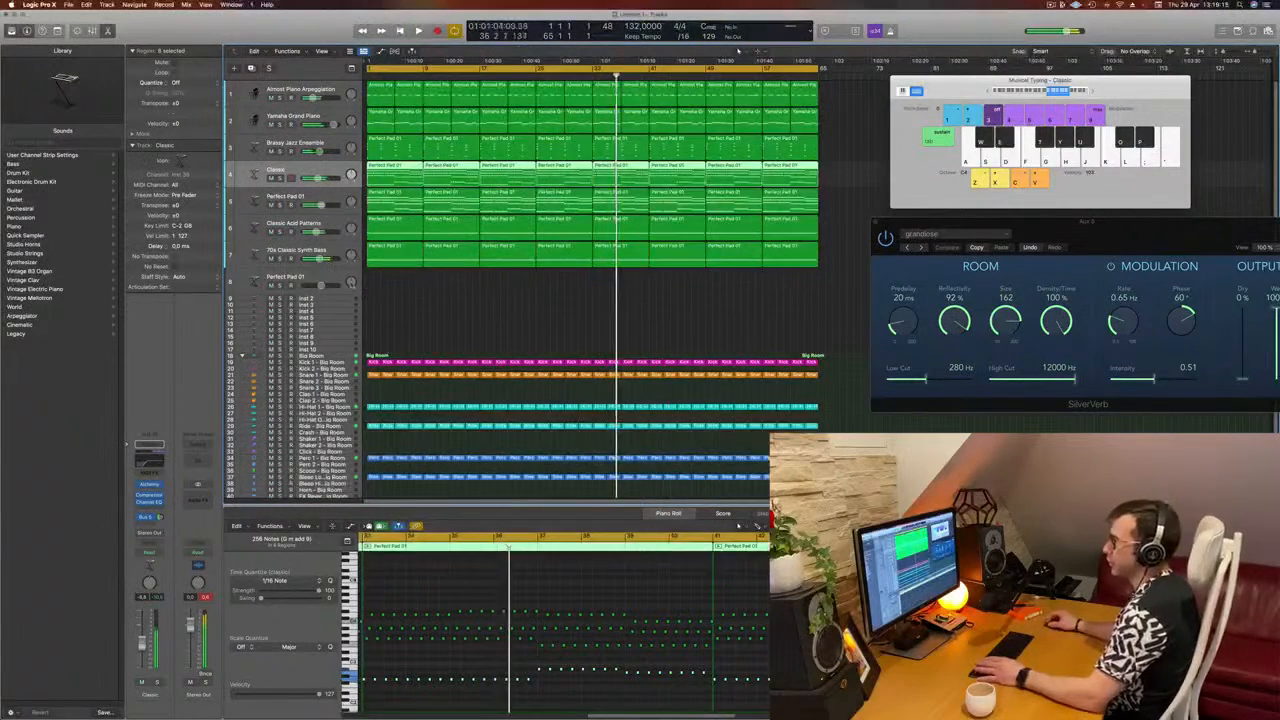
Step: Delete the unused Perfect Pad 01 track and the empty Inst tracks between 70s Classic Synth Bass and Big Room
key(Return)
click(333, 279)
key(super+BackSpace)
key(super+BackSpace)
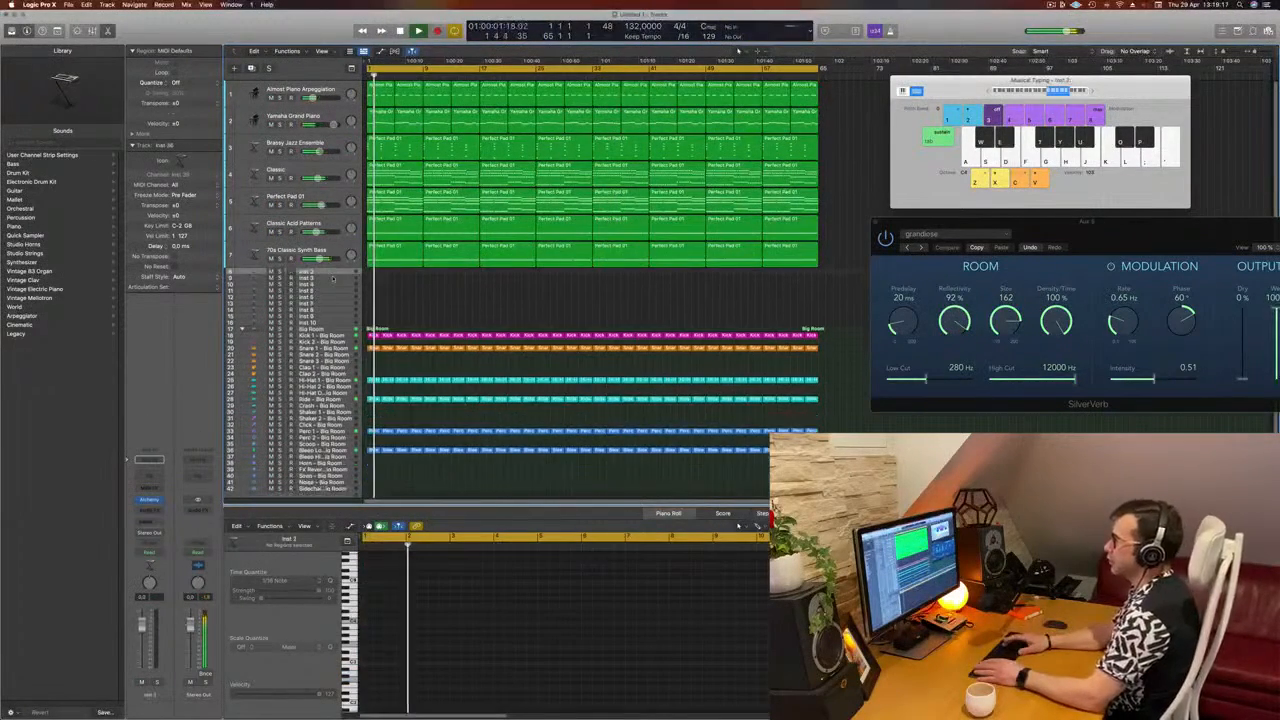
key(super+BackSpace)
key(super+BackSpace)
key(super+BackSpace)
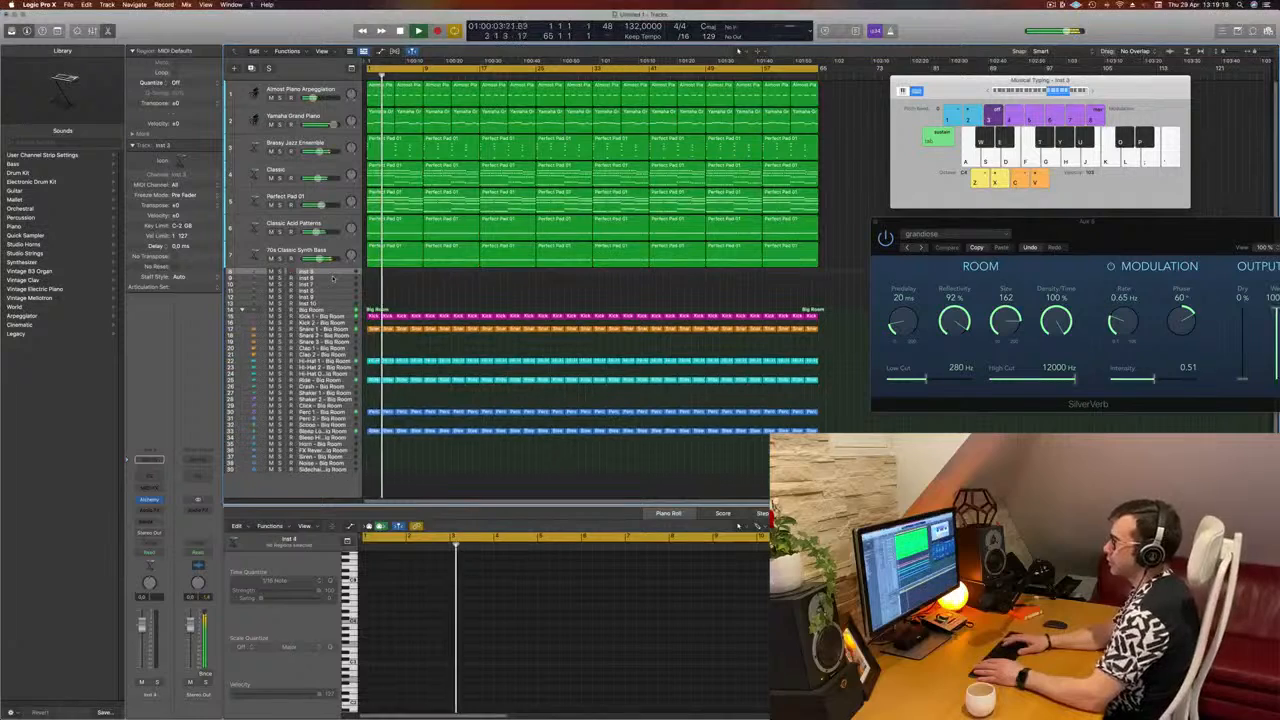
key(super+BackSpace)
key(super+BackSpace)
key(super+BackSpace)
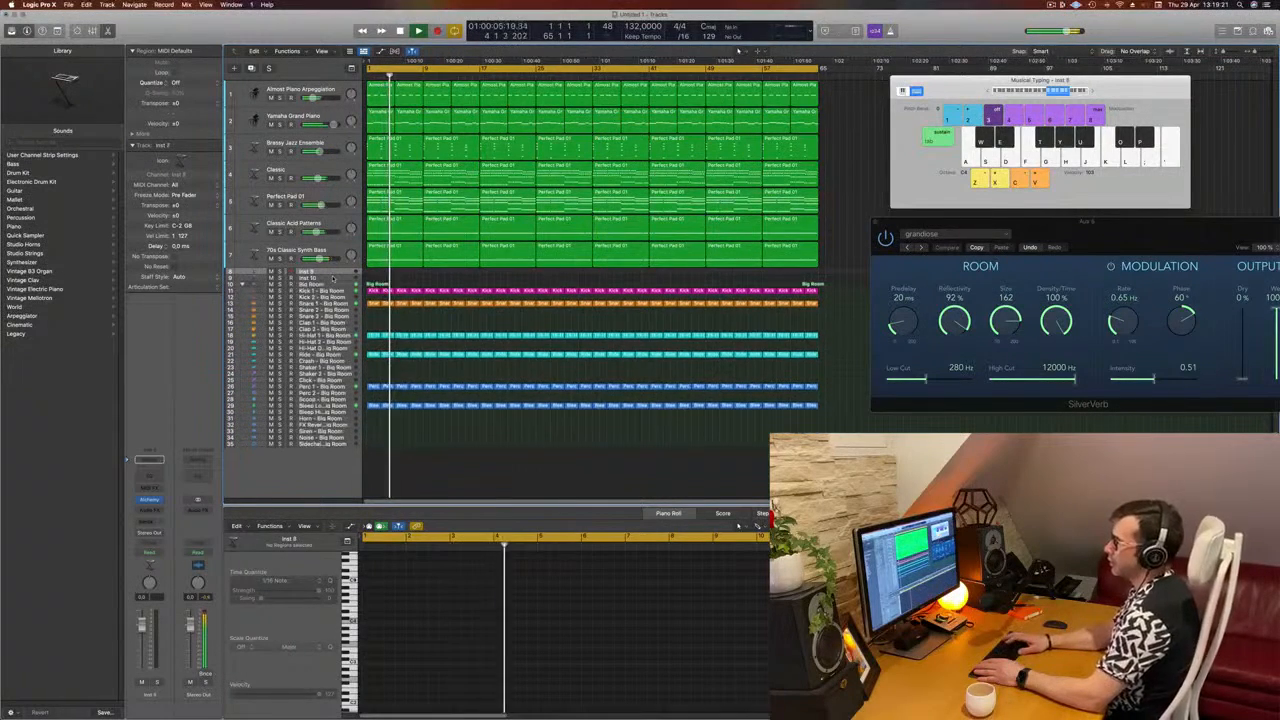
key(super+BackSpace)
key(super+BackSpace)
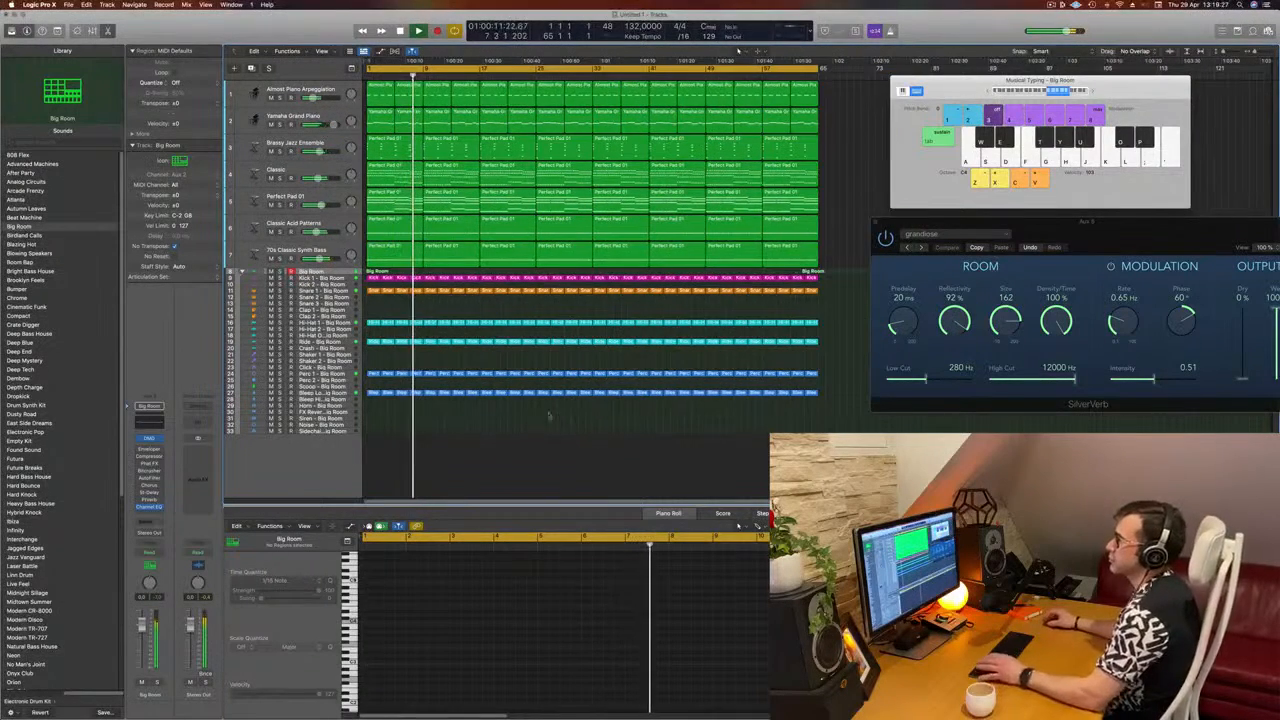
Step: On the Yamaha Grand Piano's Compressor, lower the threshold and raise the input gain to +7.0 dB while the arrangement plays
key(space)
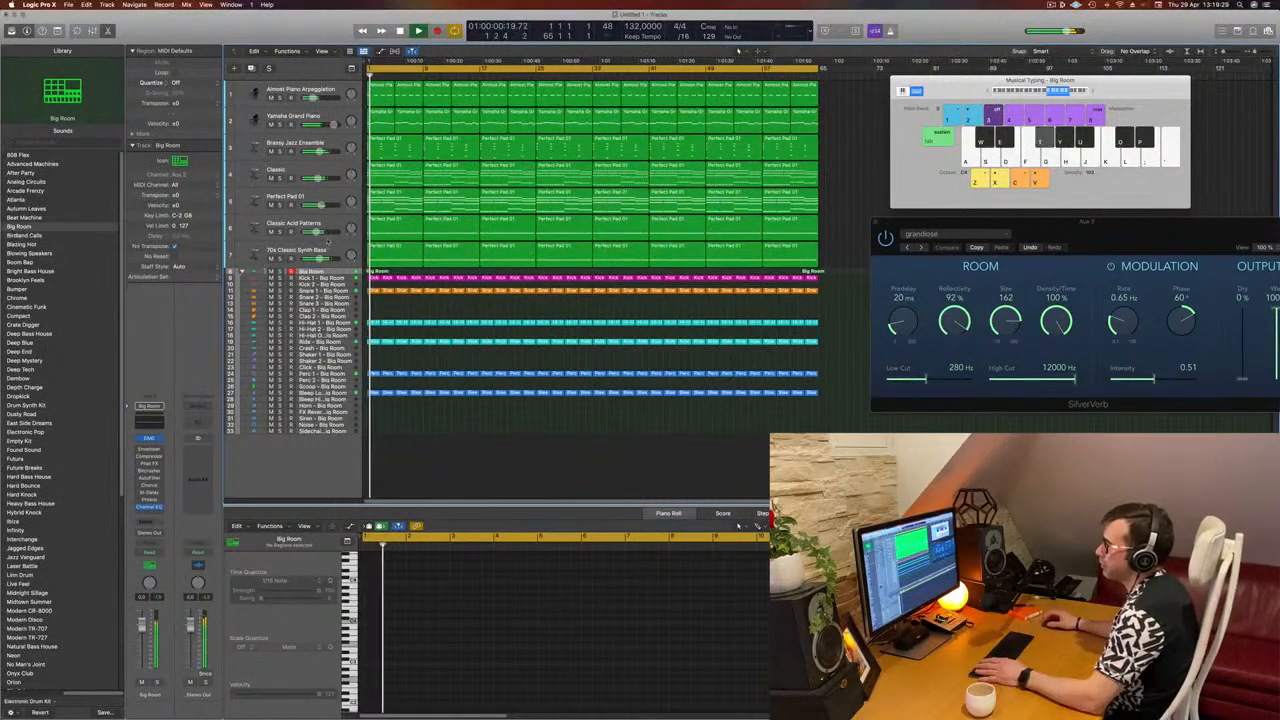
key(Return)
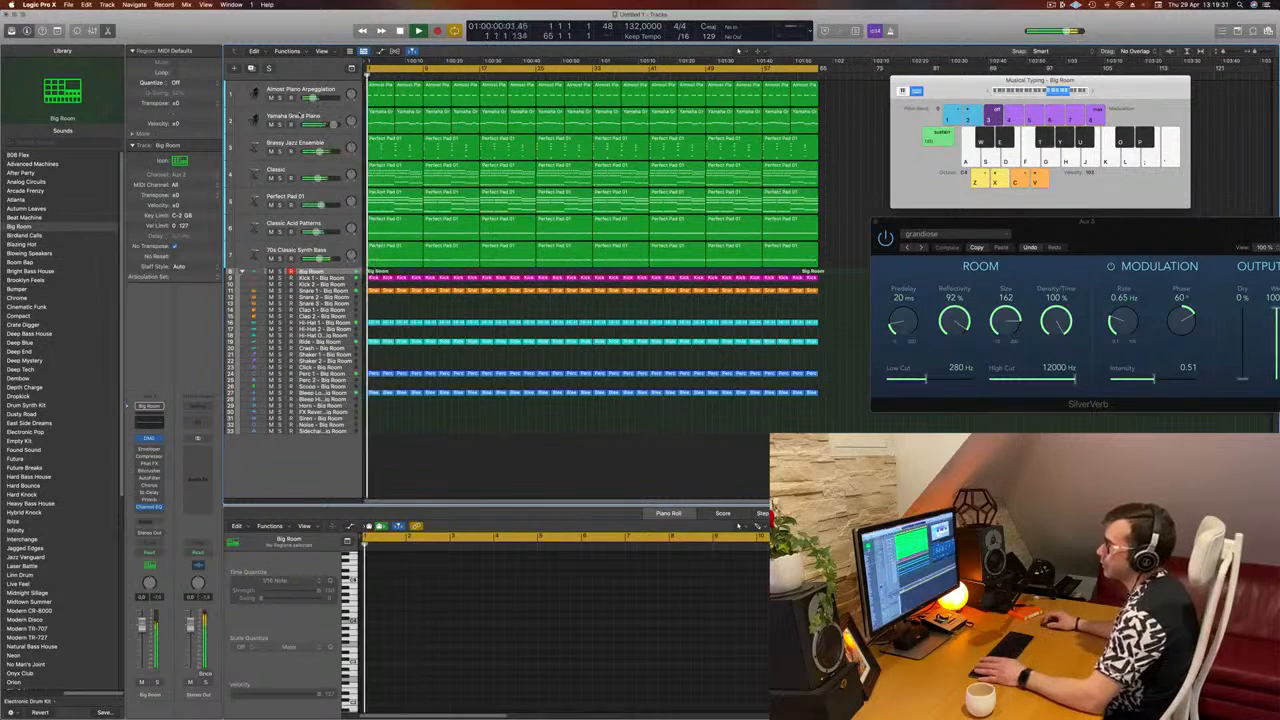
click(258, 122)
key(Return)
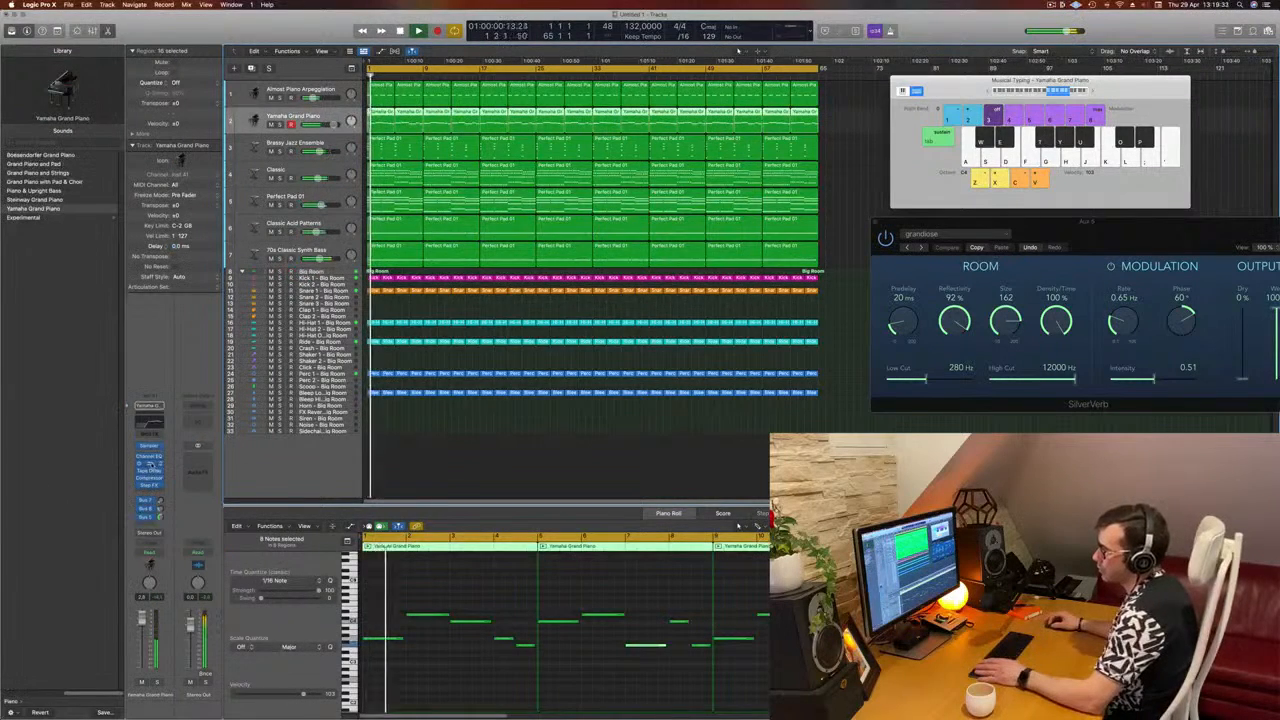
click(152, 465)
drag(758, 135, 699, 135)
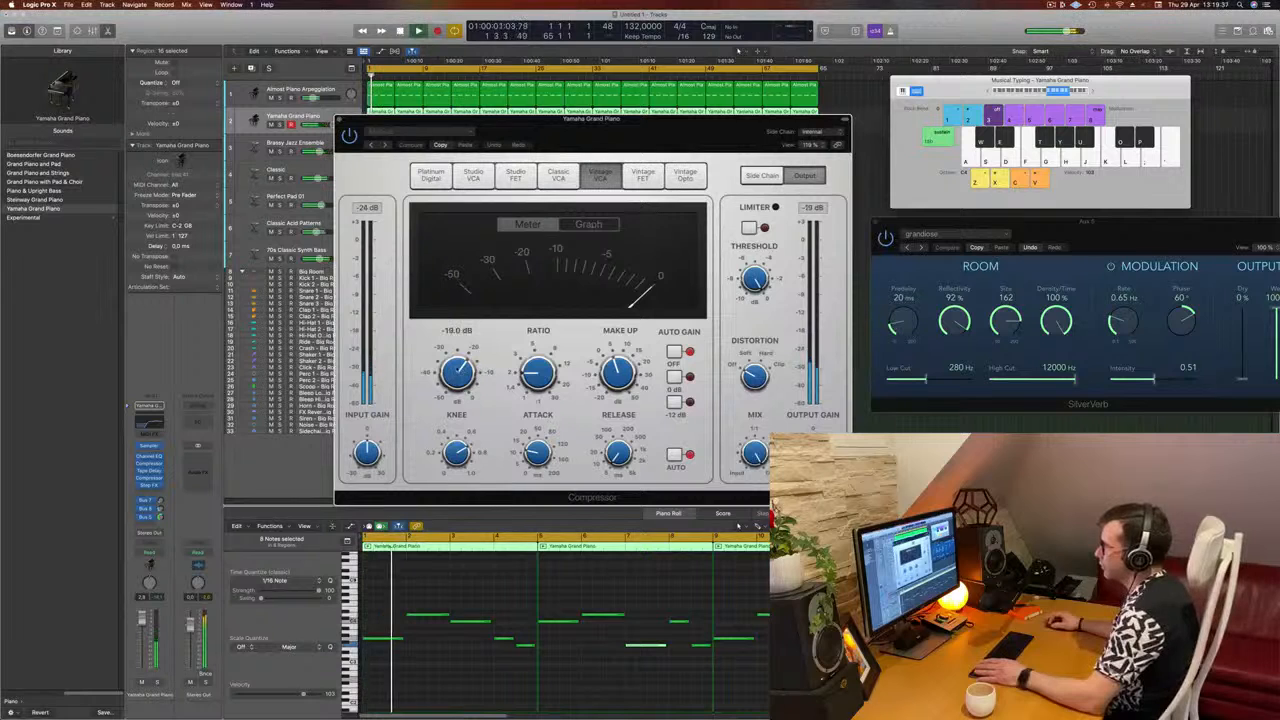
drag(457, 366, 457, 378)
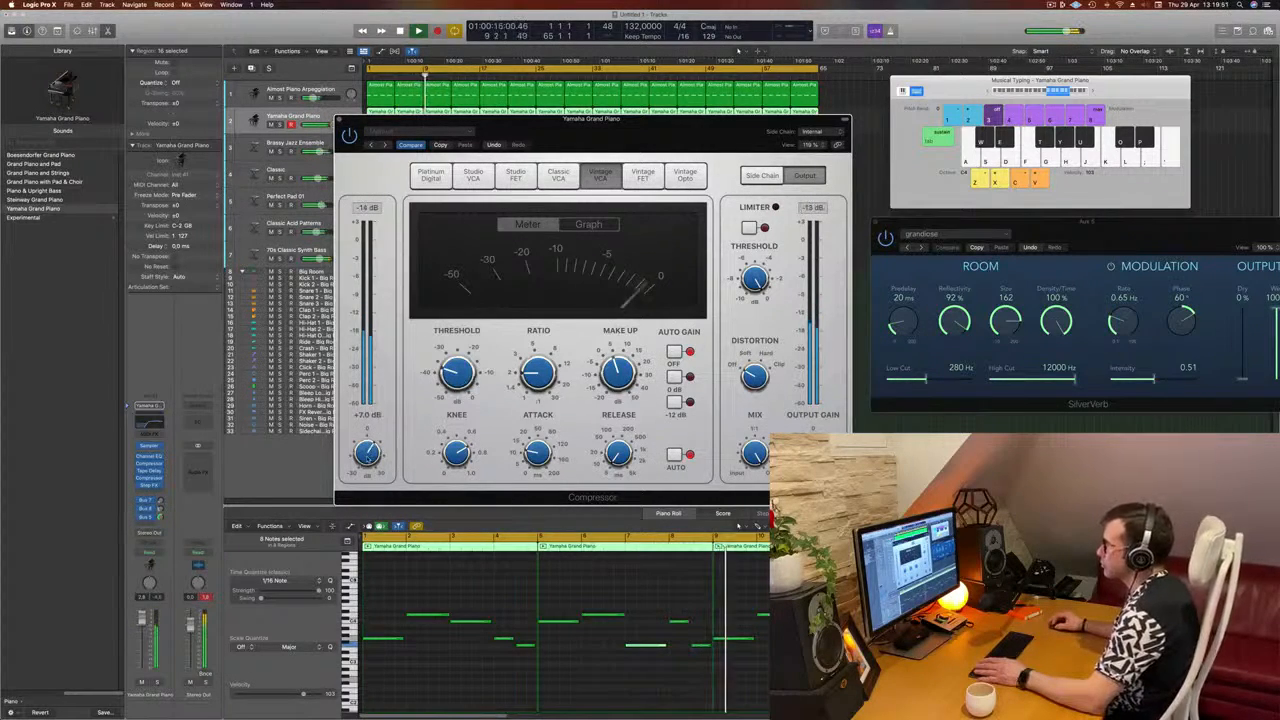
drag(648, 124, 788, 108)
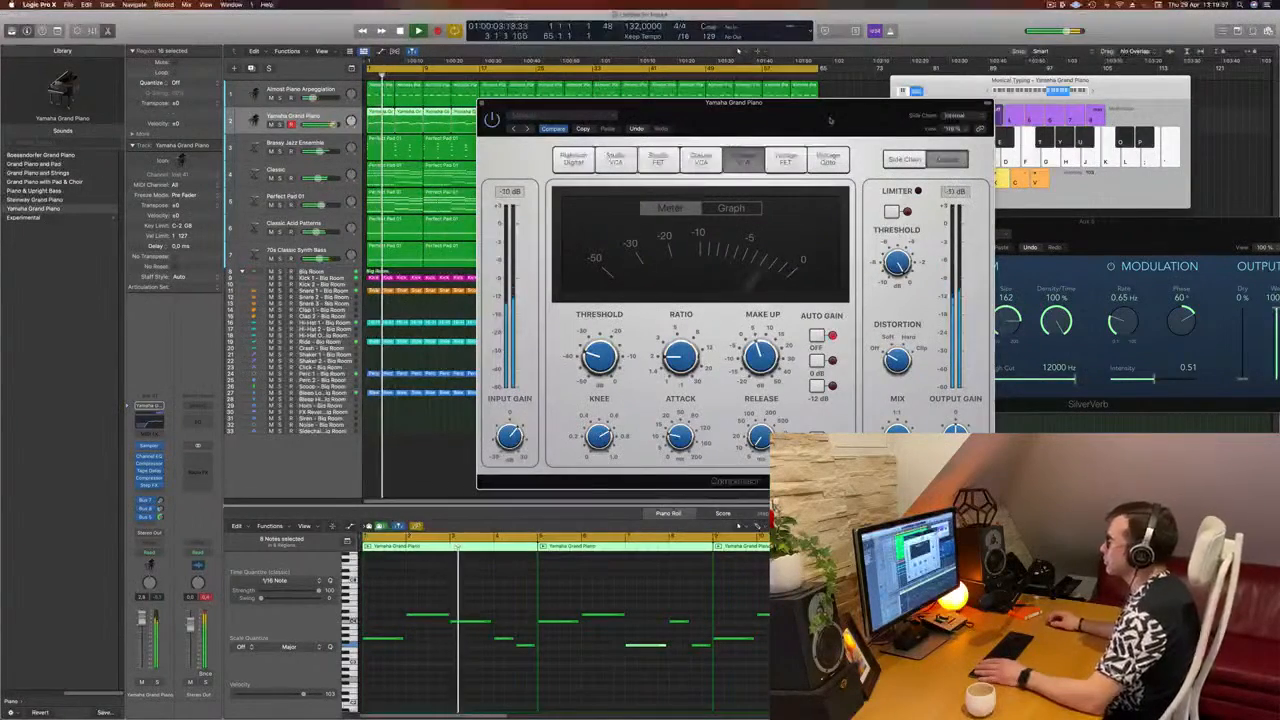
drag(788, 104, 747, 127)
click(440, 126)
key(Return)
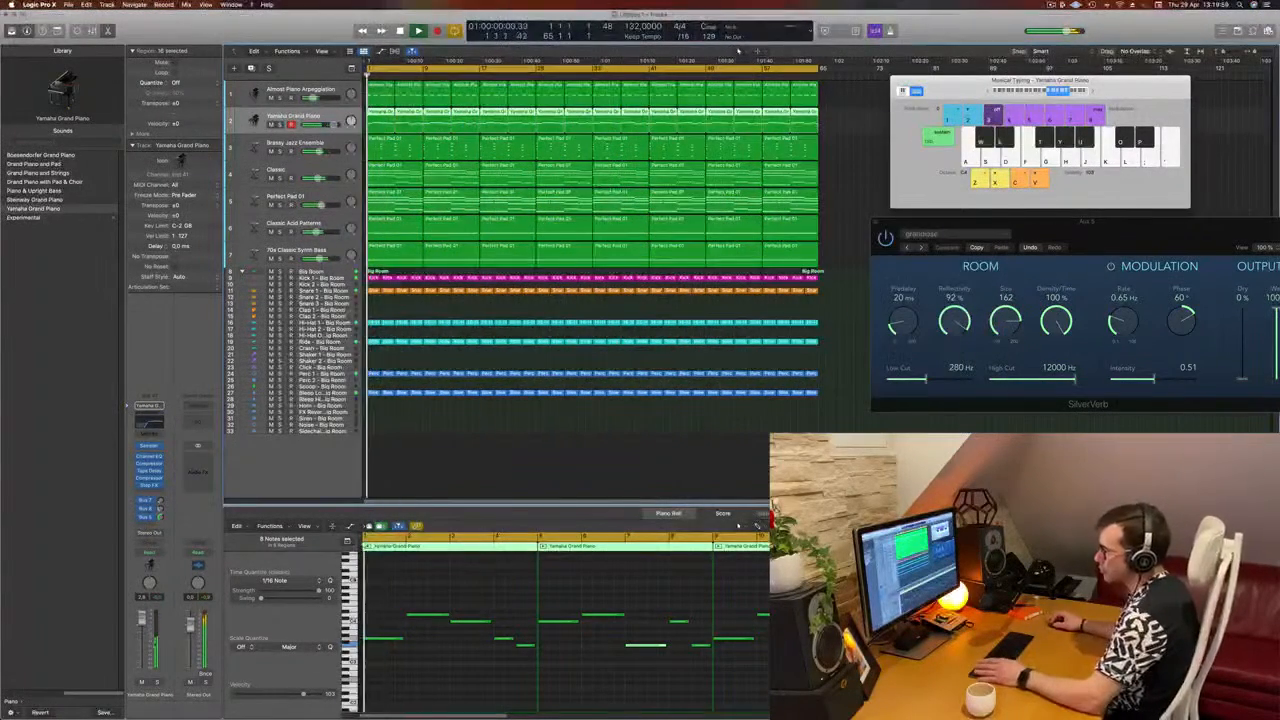
Step: Play the arrangement, clear the region selection and save the project as EPisode 231 in the Logic folder
key(space)
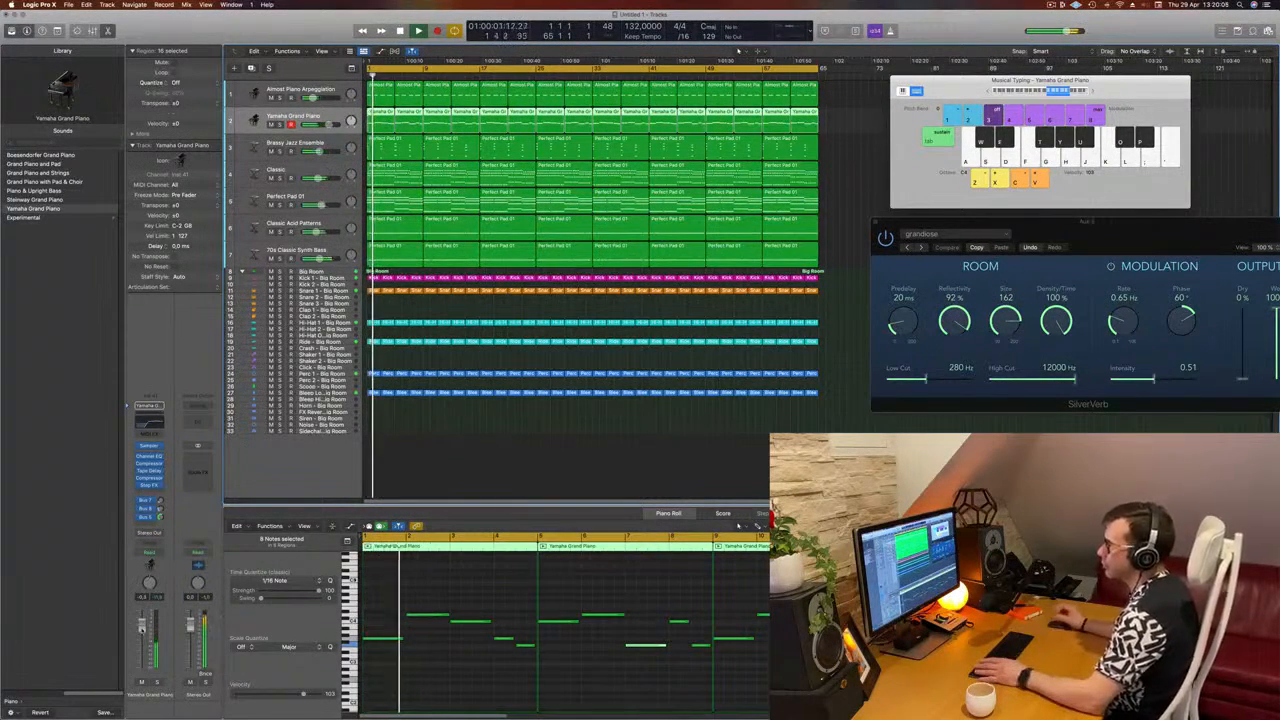
click(611, 426)
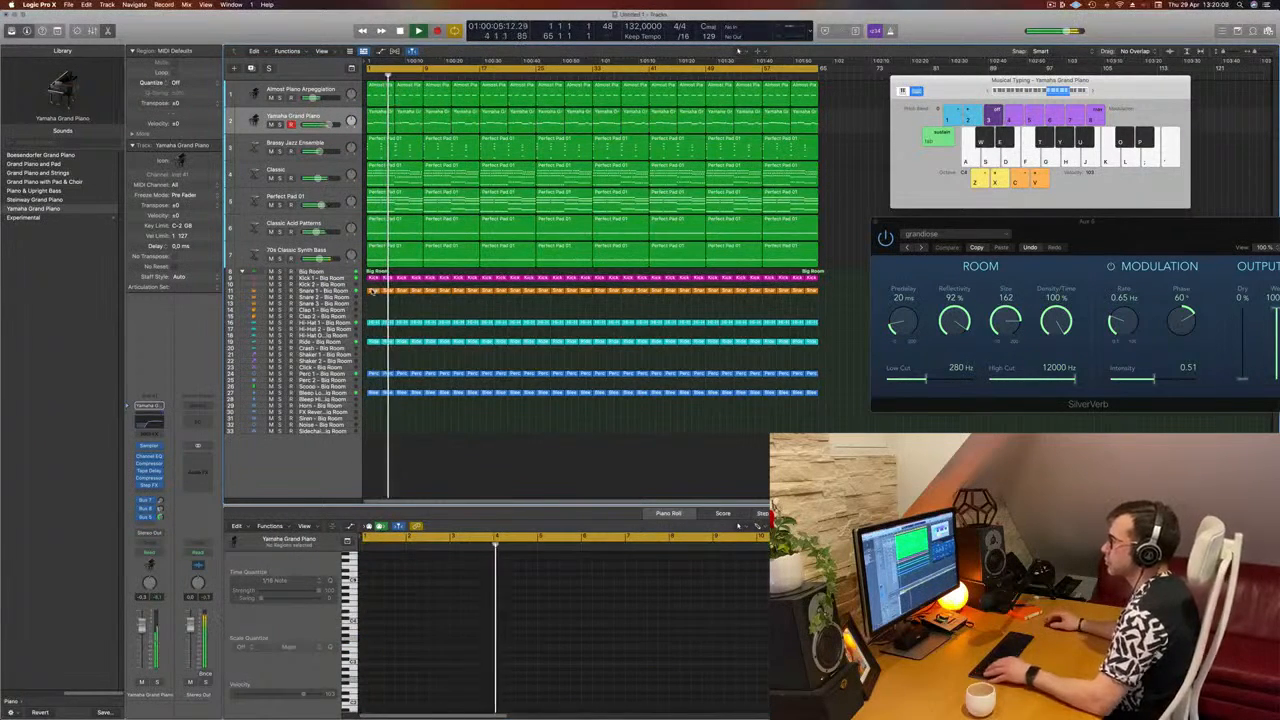
click(373, 291)
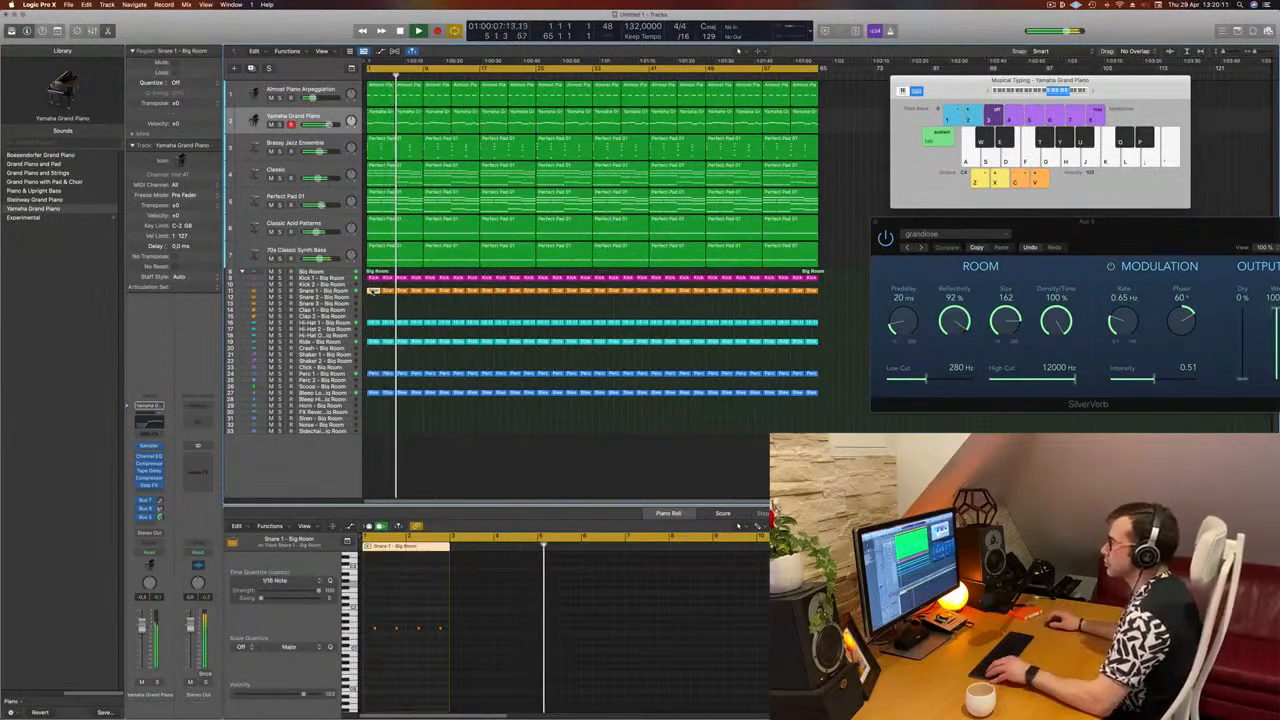
click(436, 310)
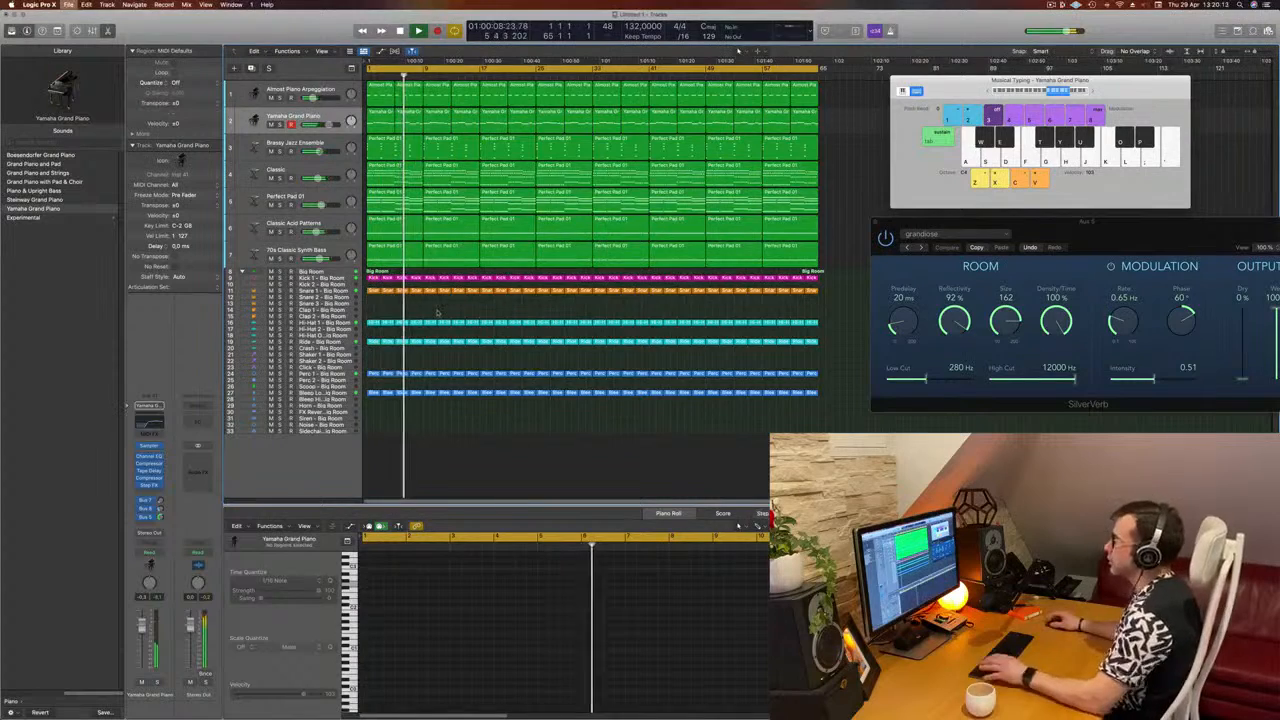
key(super+s)
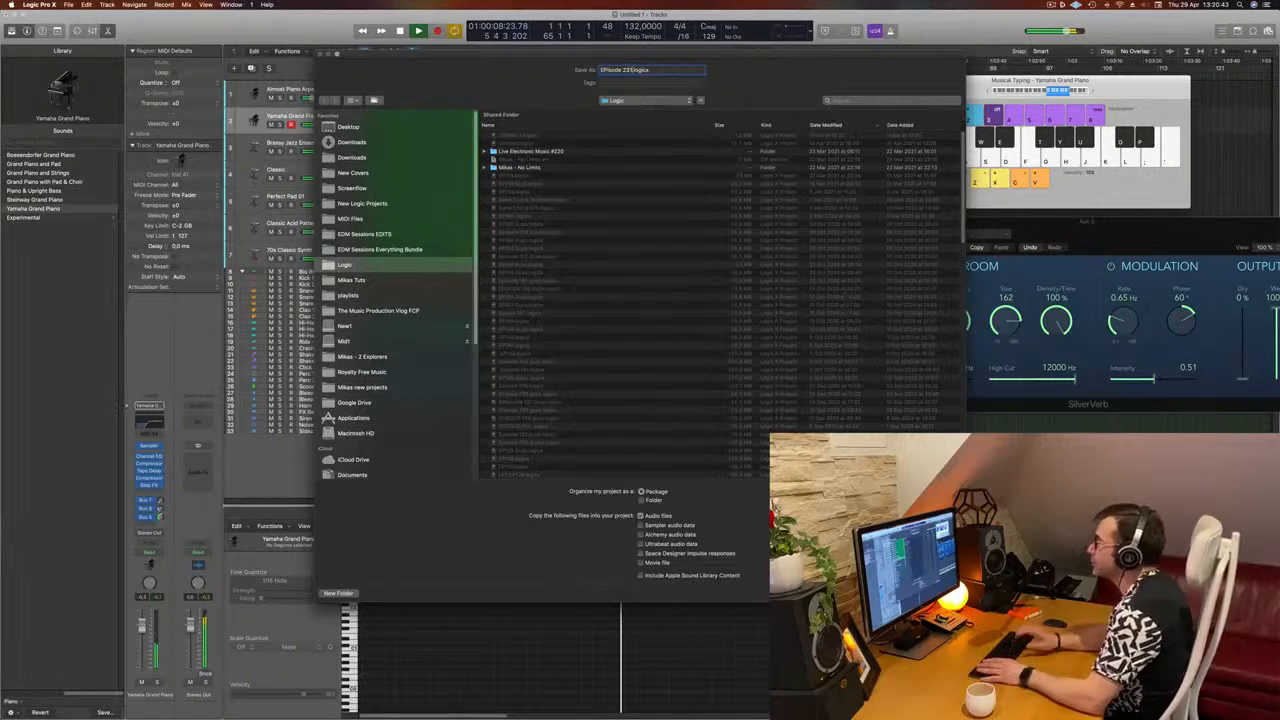
key(Return)
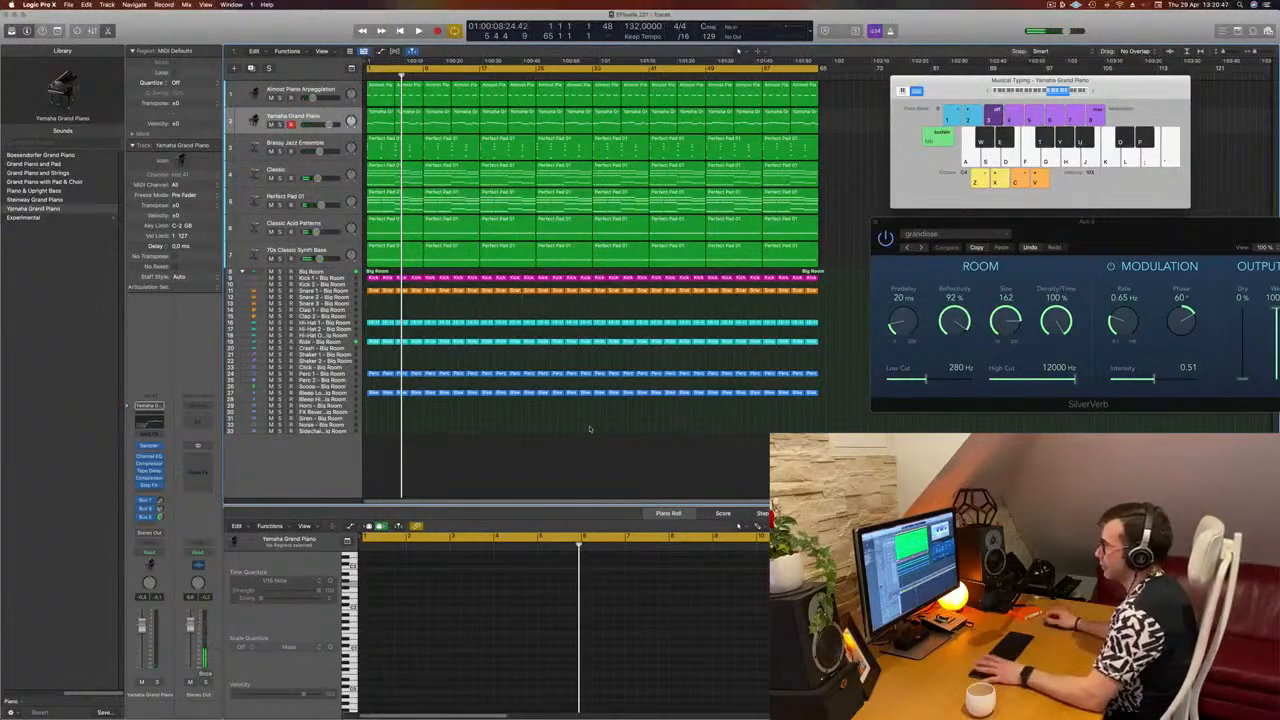
Step: Move the first Snare 1 region to the Snare 2 track and copy the second Snare 1 region into the vacated first position
key(Return)
key(space)
key(super+Down)
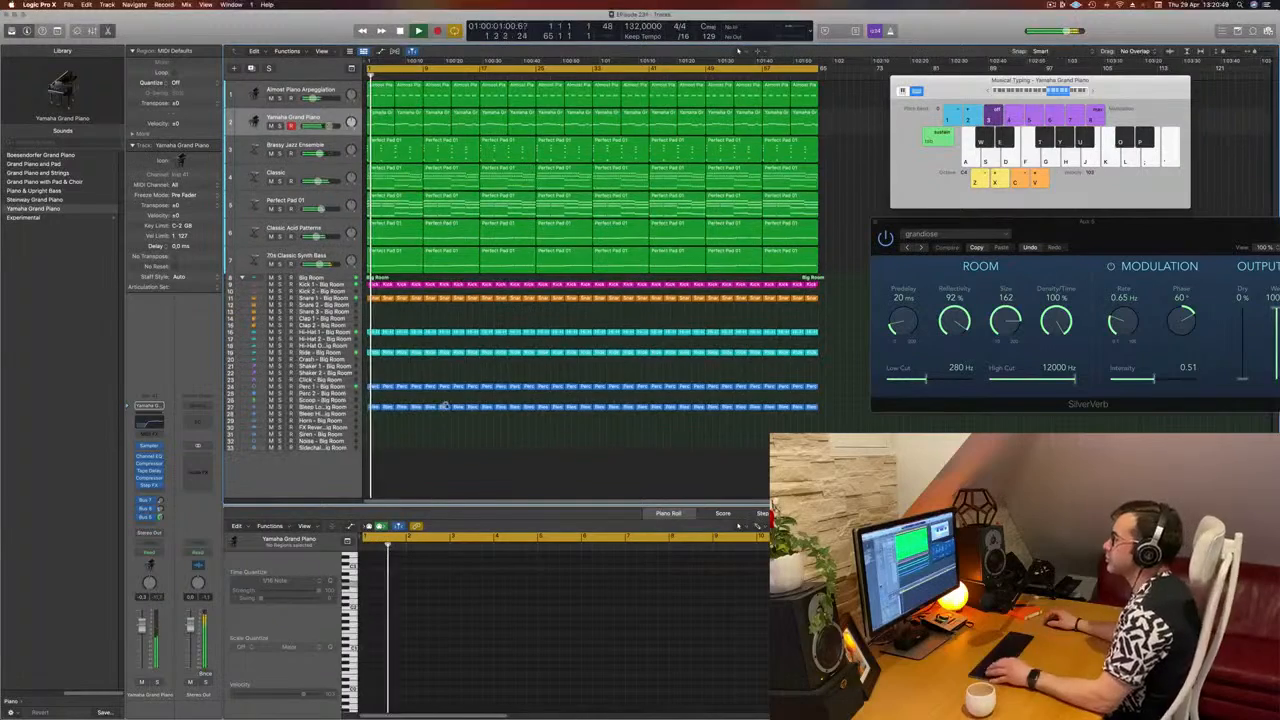
key(super+Right)
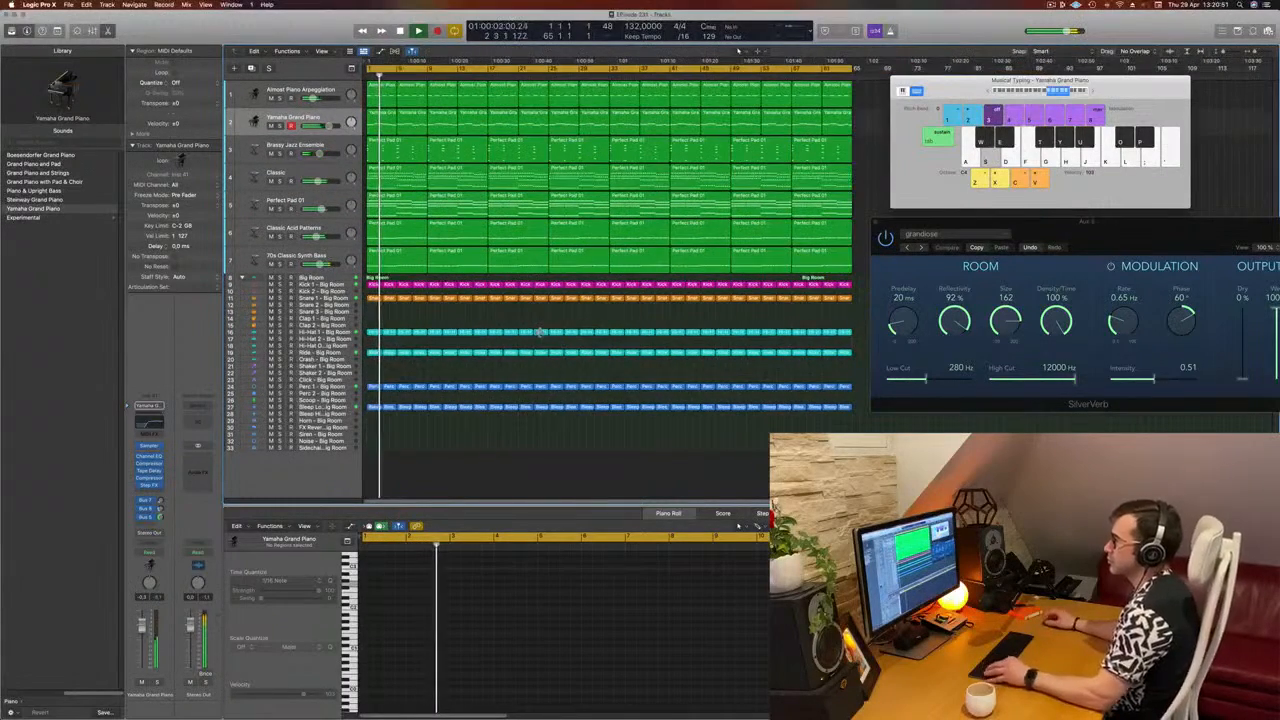
key(super+Left)
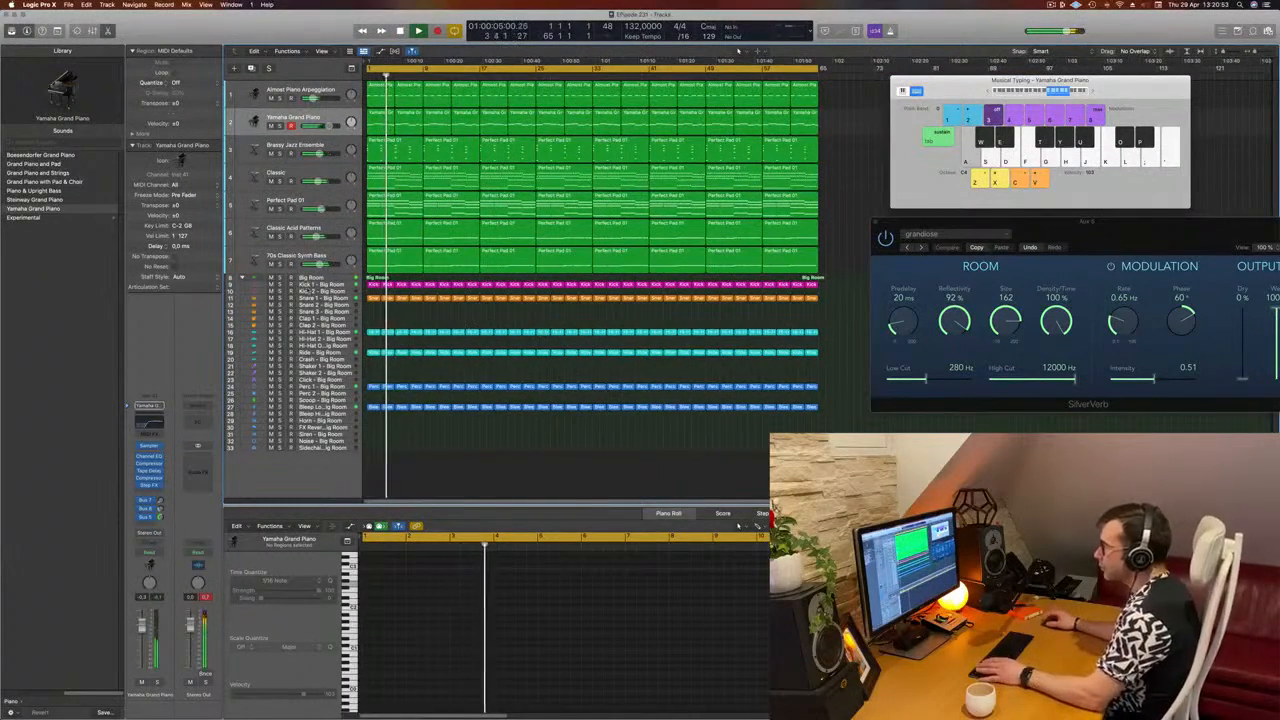
key(space)
key(space)
key(space)
click(375, 299)
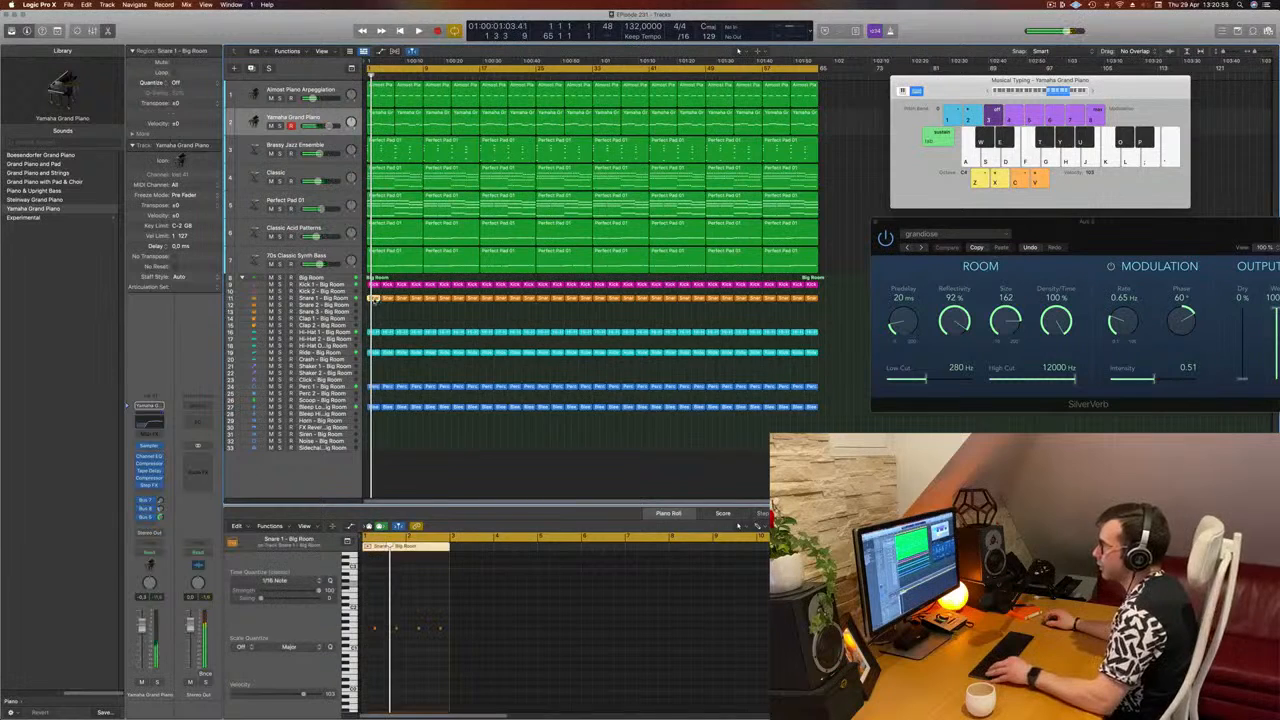
drag(373, 300, 375, 306)
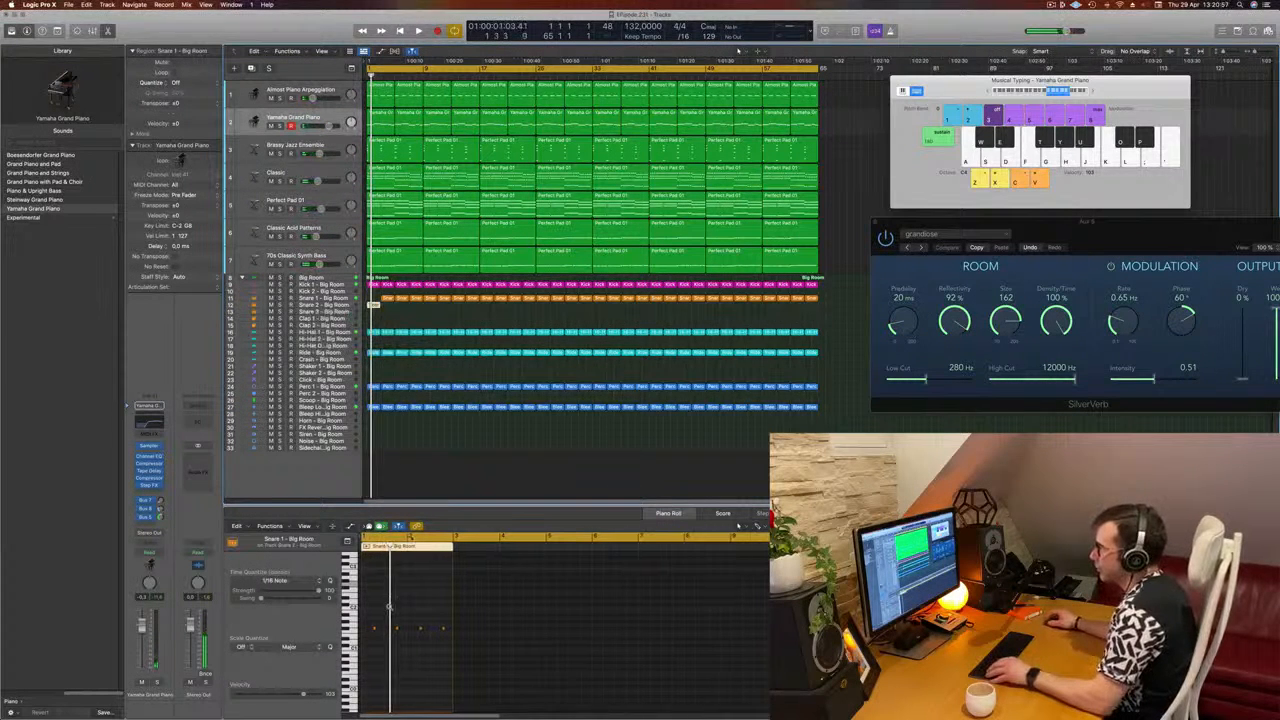
drag(388, 299, 375, 300)
Step: Copy the first Snare 1 region's notes to earlier positions and delete everything except the two adjacent notes at its start
drag(364, 617, 461, 652)
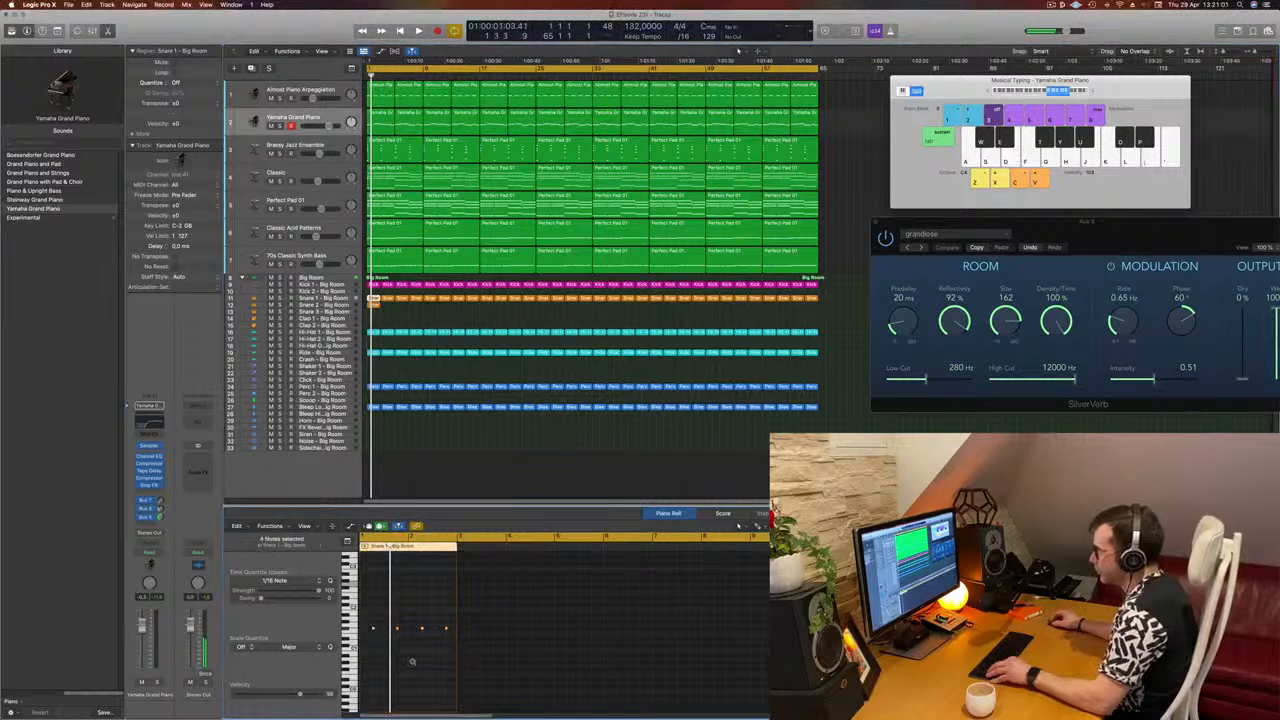
key(super+Right)
key(super+Right)
key(super+Right)
key(super+Right)
scroll(455, 648, left, 3)
scroll(455, 648, right, 1)
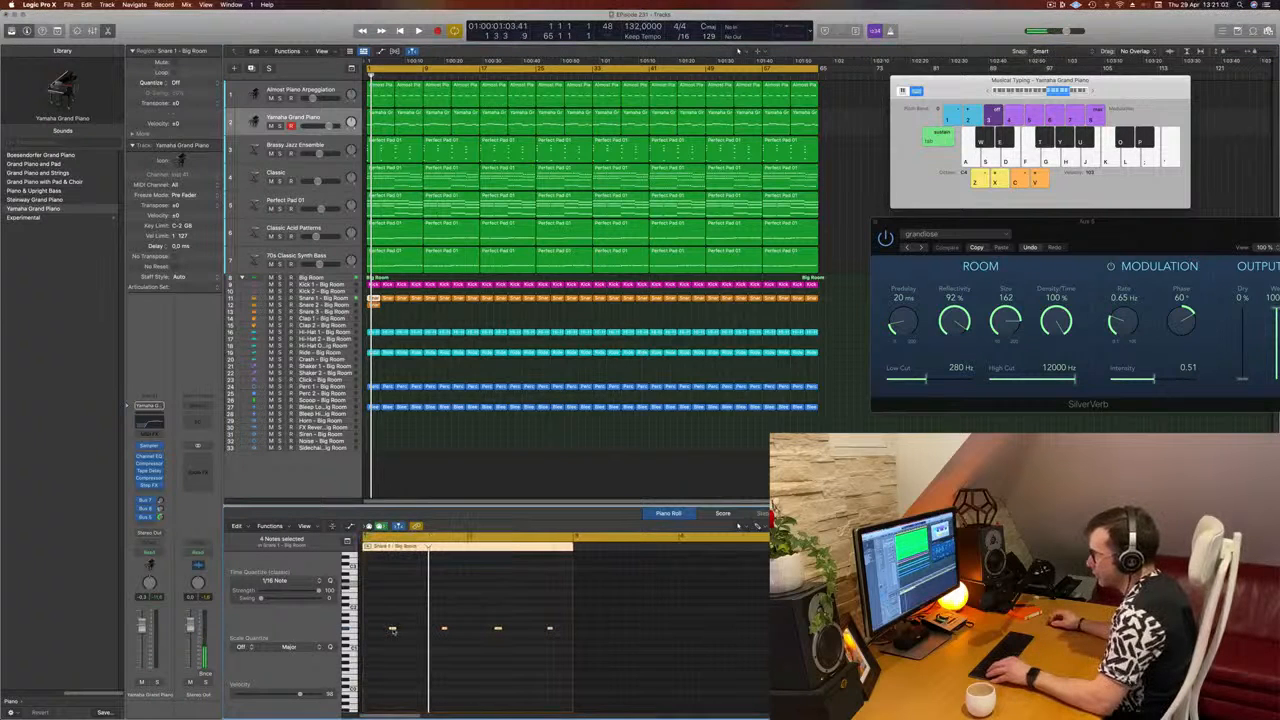
mouse_move(392, 630)
mouse_down()
mouse_move(366, 630)
mouse_move(386, 636)
mouse_move(376, 640)
mouse_up()
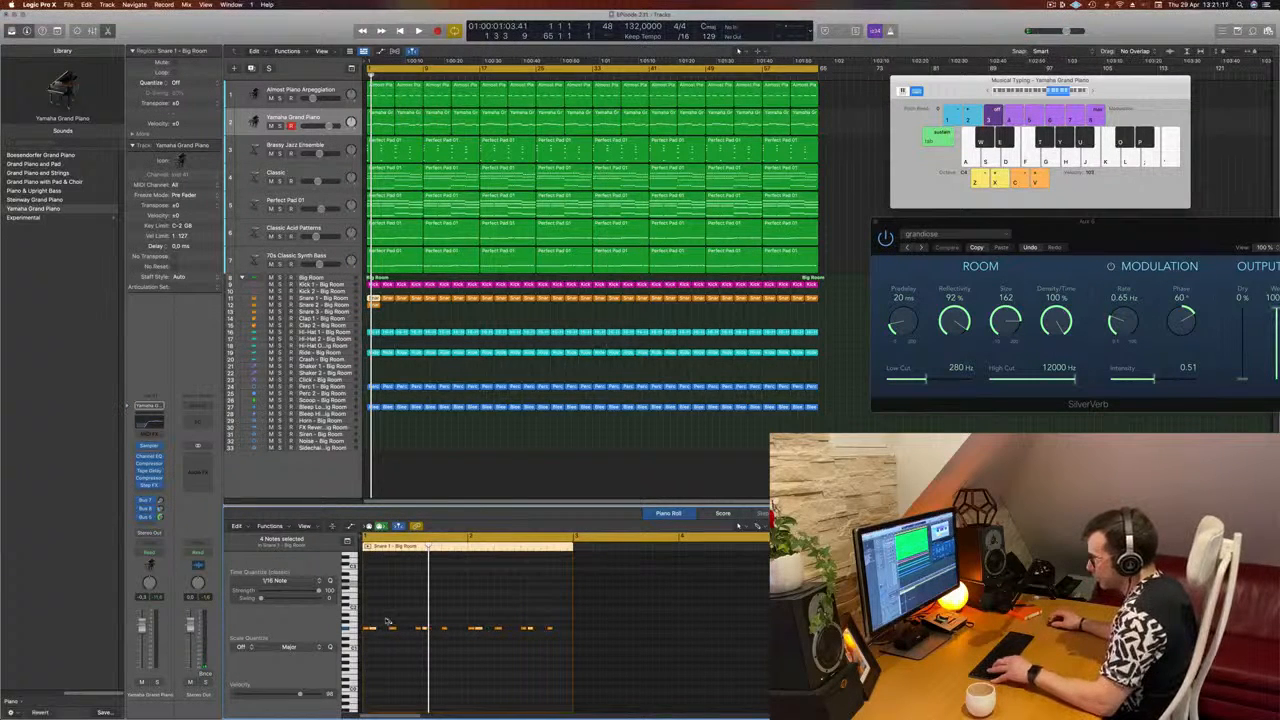
drag(385, 615, 588, 652)
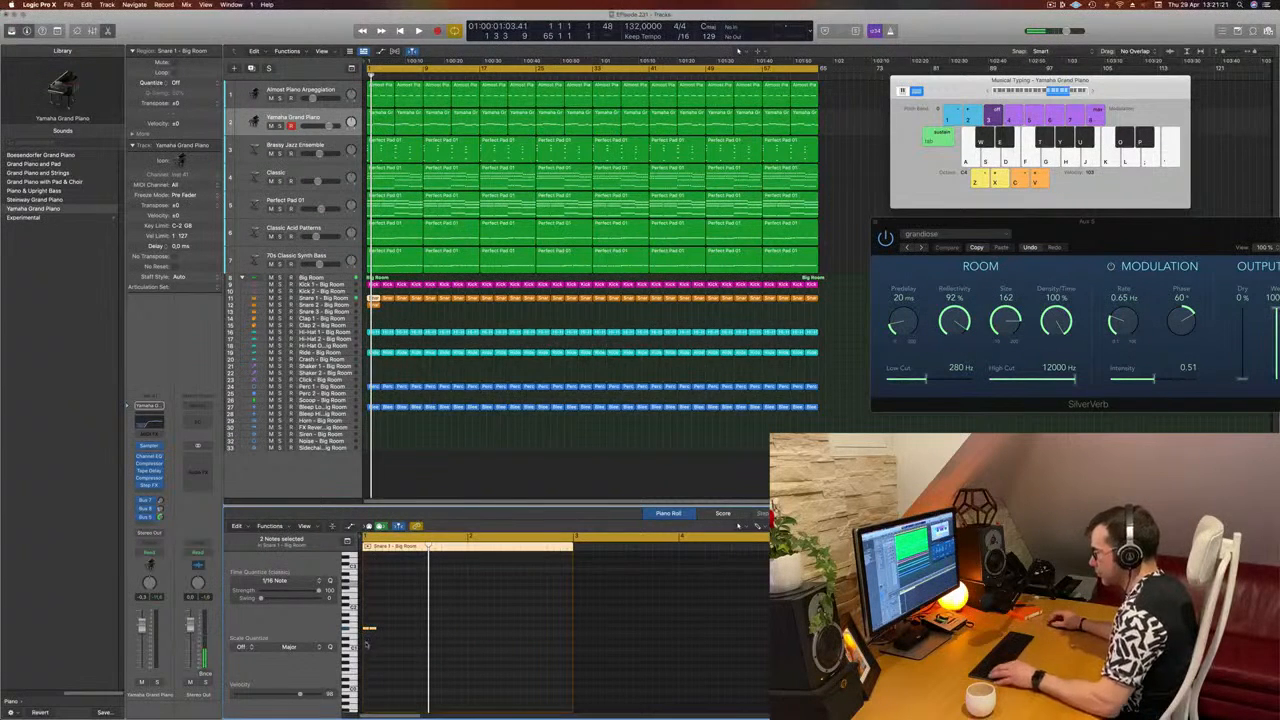
Step: Shorten the two opening Snare 1 notes to back-to-back sixteenths and copy the pair to beat 2
scroll(367, 648, up, 5)
drag(404, 610, 369, 640)
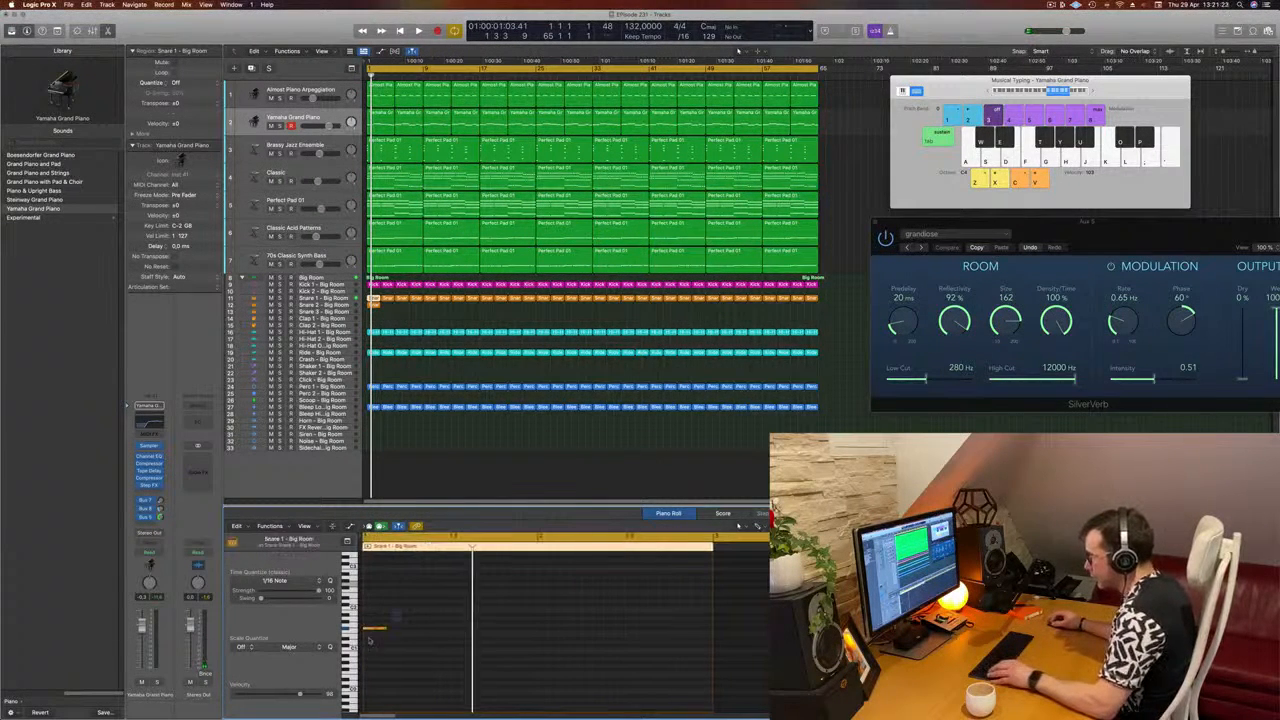
scroll(380, 643, up, 5)
scroll(380, 643, left, 5)
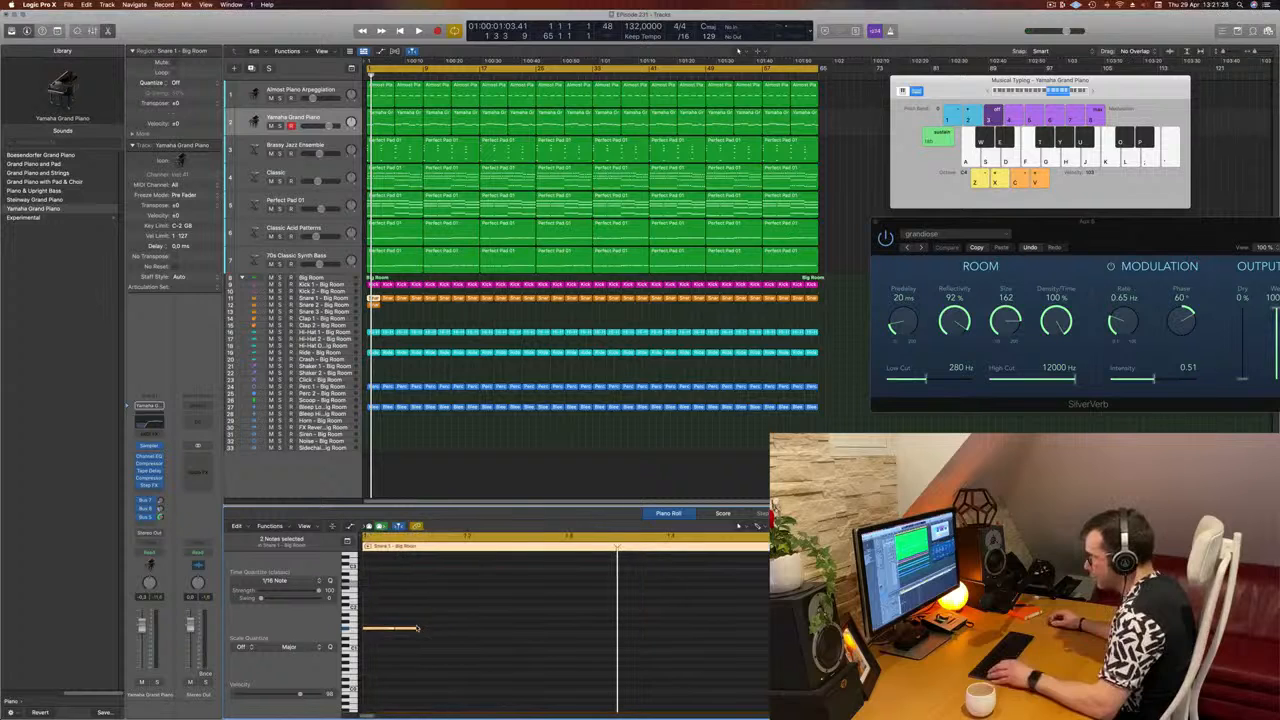
drag(418, 628, 404, 637)
click(391, 643)
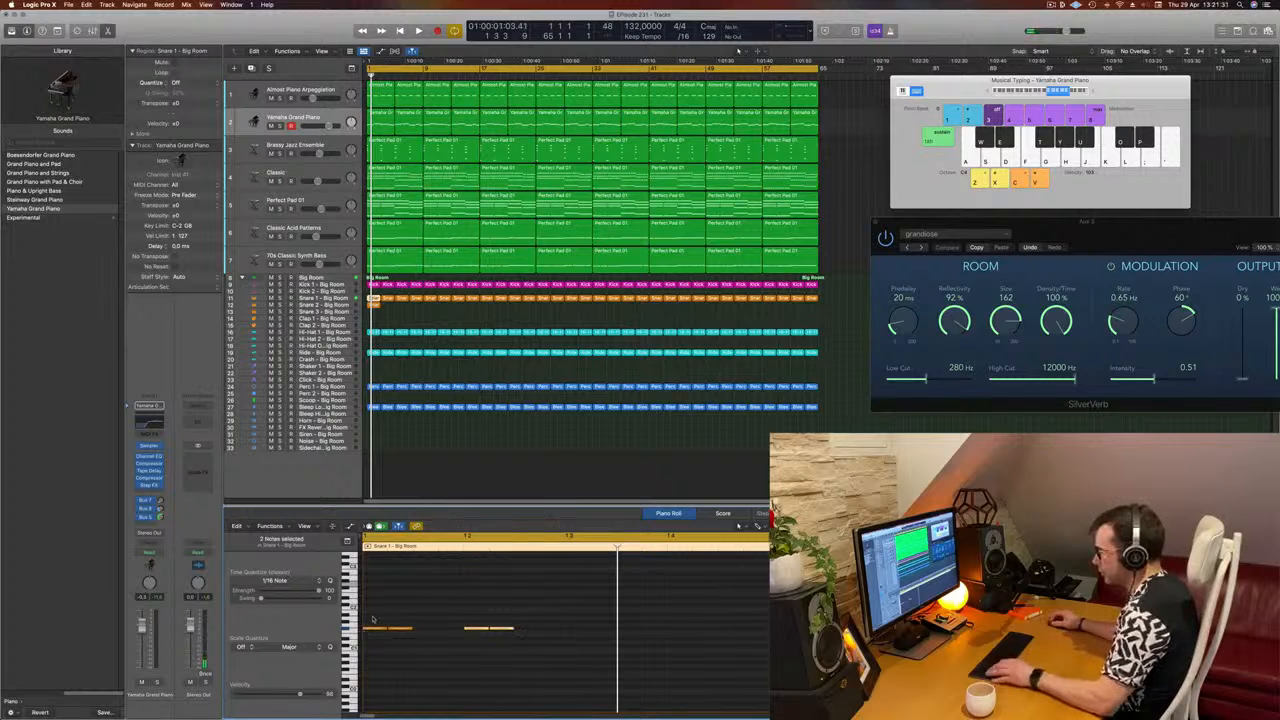
Step: Duplicate the Snare 1 notes in growing groups to fill bar 1 with sixteenths, and copy the full bar to bar 2
drag(374, 619, 550, 648)
drag(378, 632, 431, 633)
scroll(431, 632, left, 3)
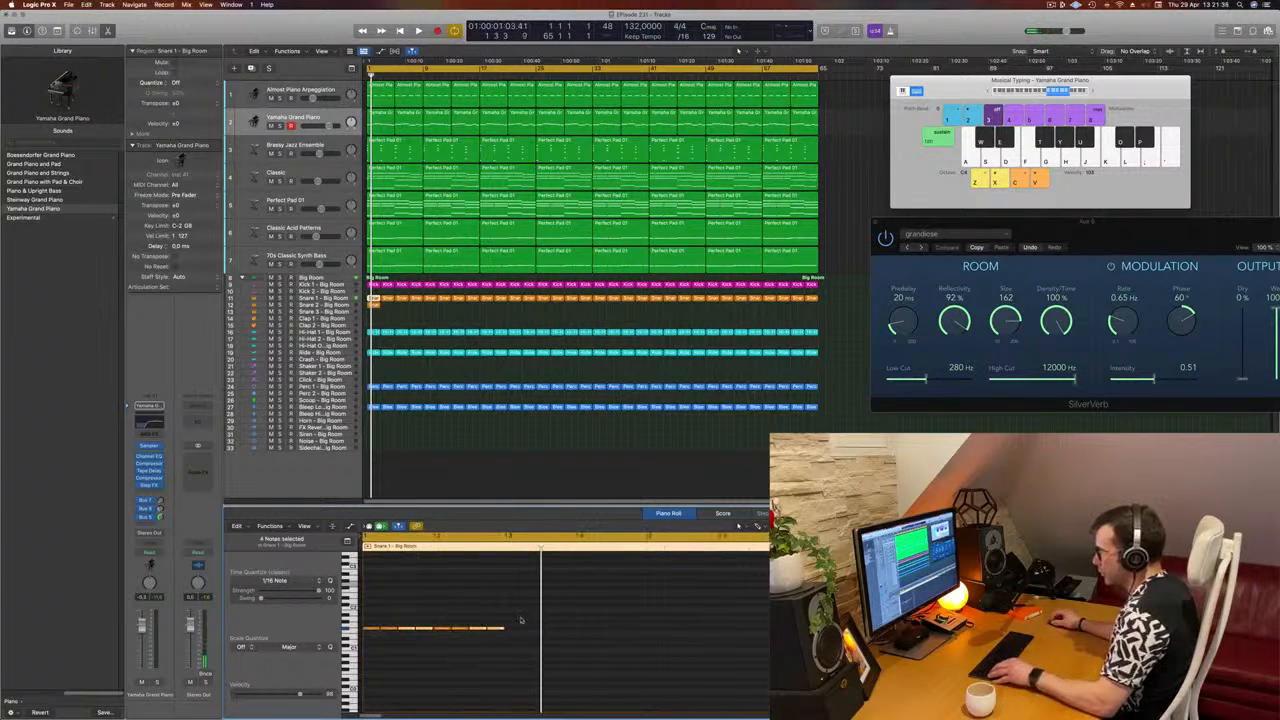
mouse_move(521, 619)
mouse_down()
mouse_move(364, 655)
mouse_move(514, 630)
mouse_up()
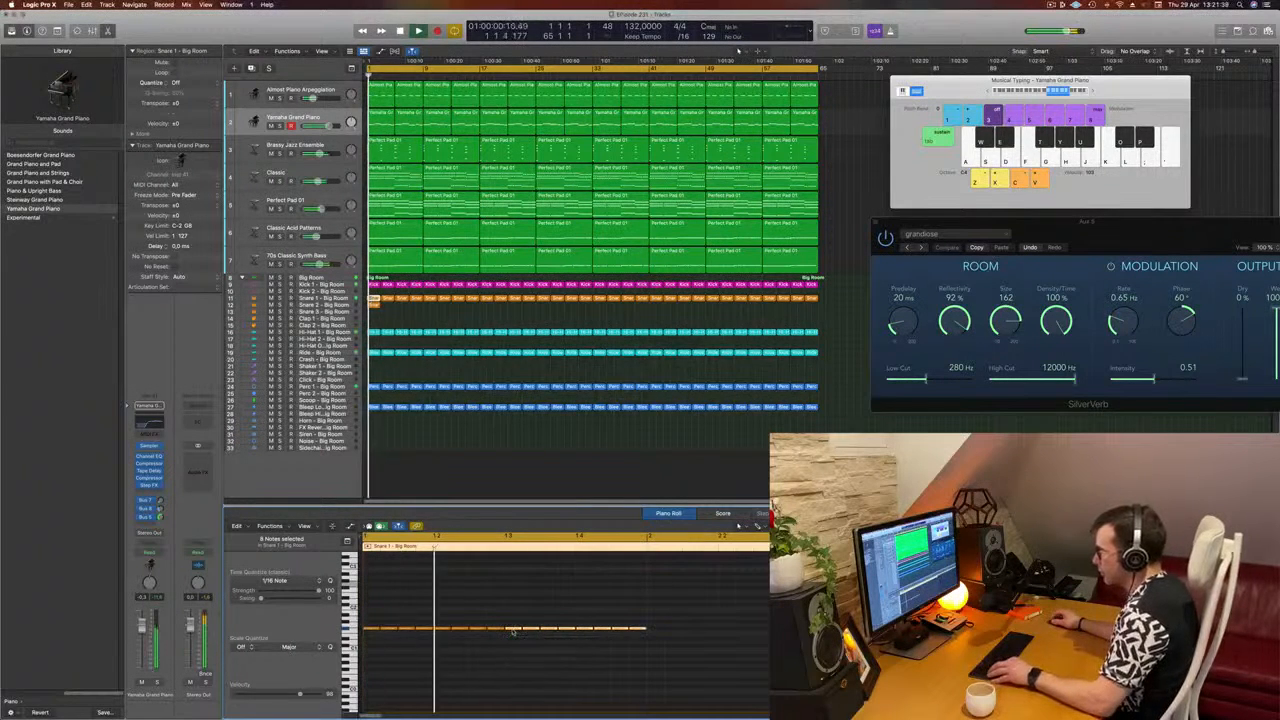
scroll(514, 630, left, 3)
drag(648, 615, 610, 636)
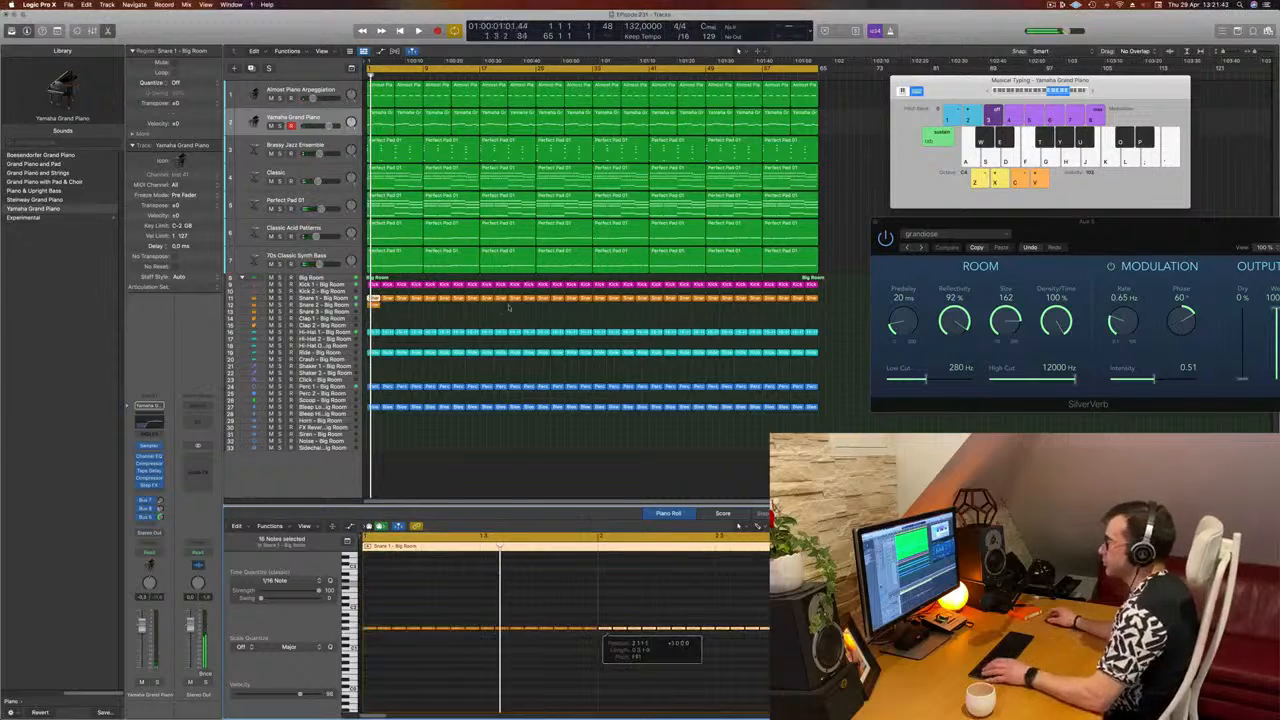
Step: Play back the snares and move the opening sixteenth-note roll region from the Snare 1 track to the Snare 2 track
key(space)
click(293, 304)
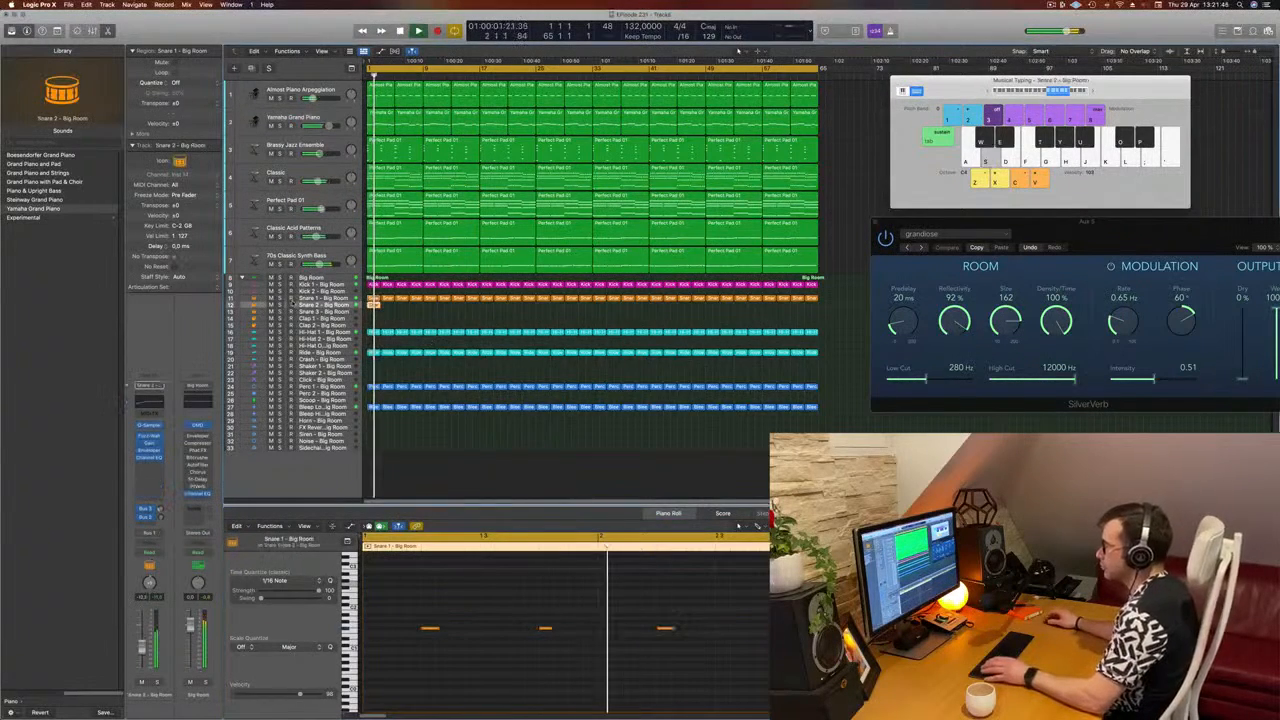
click(368, 314)
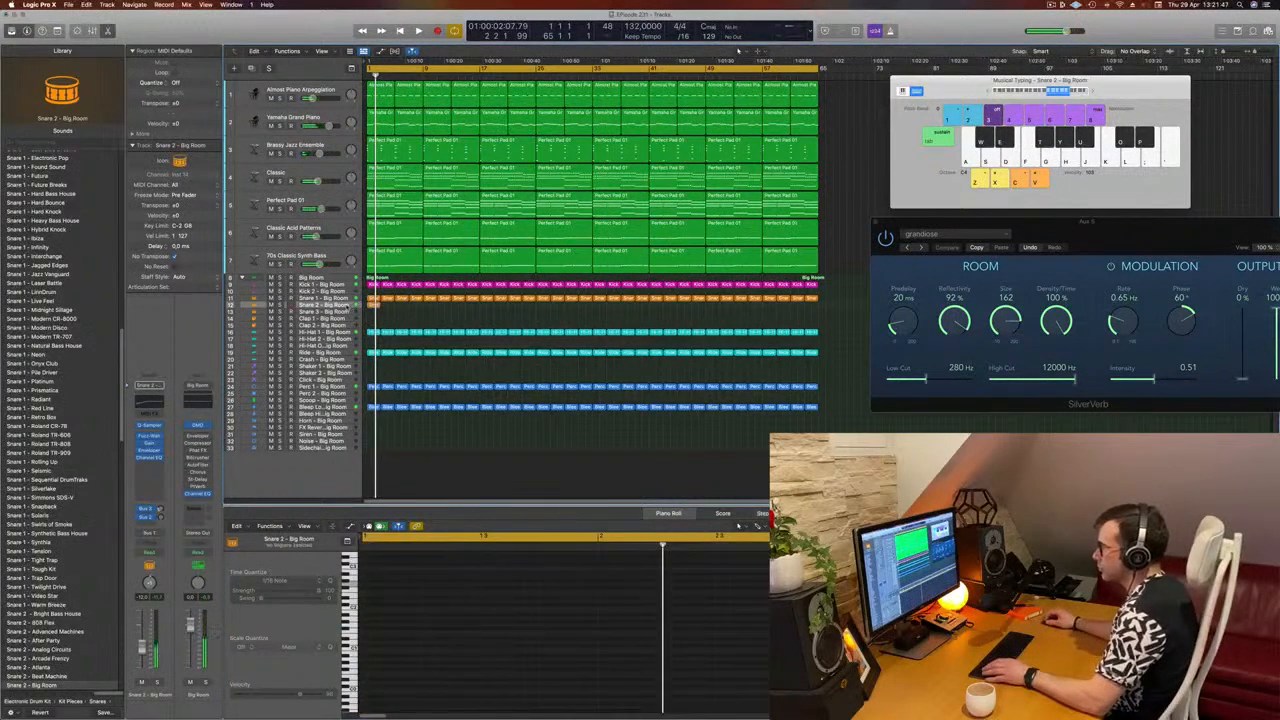
click(372, 297)
click(370, 313)
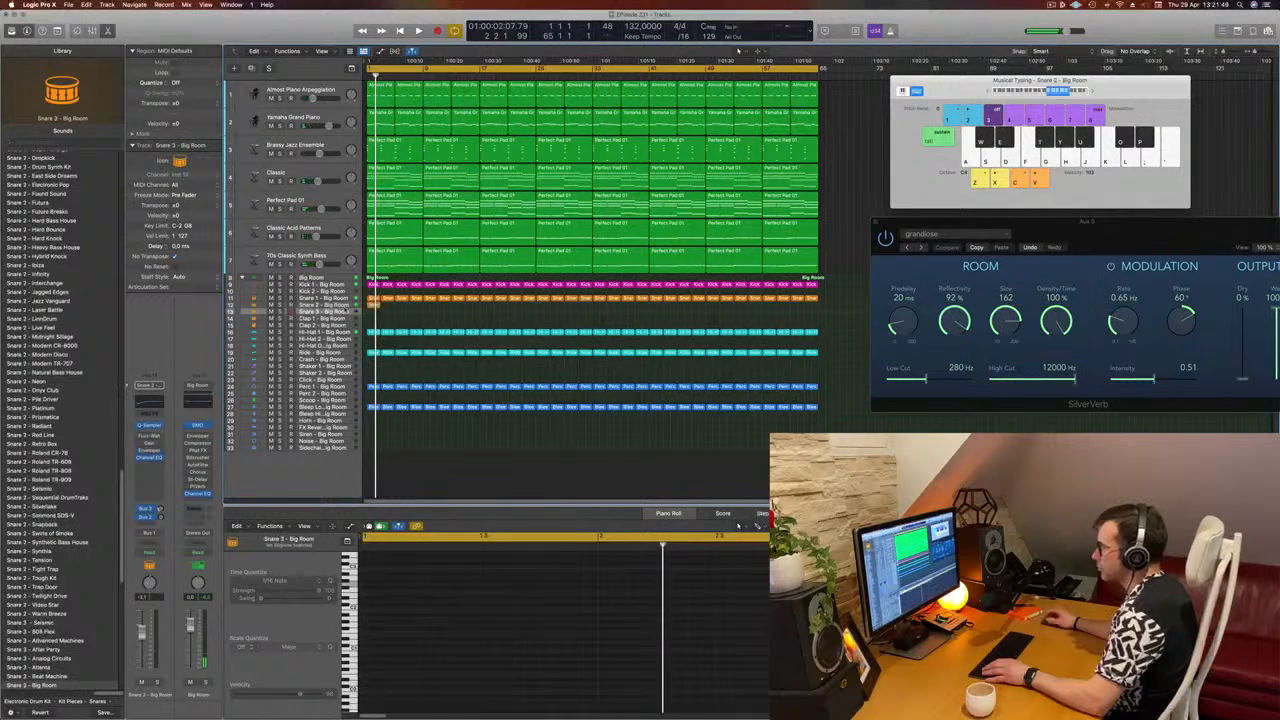
click(345, 305)
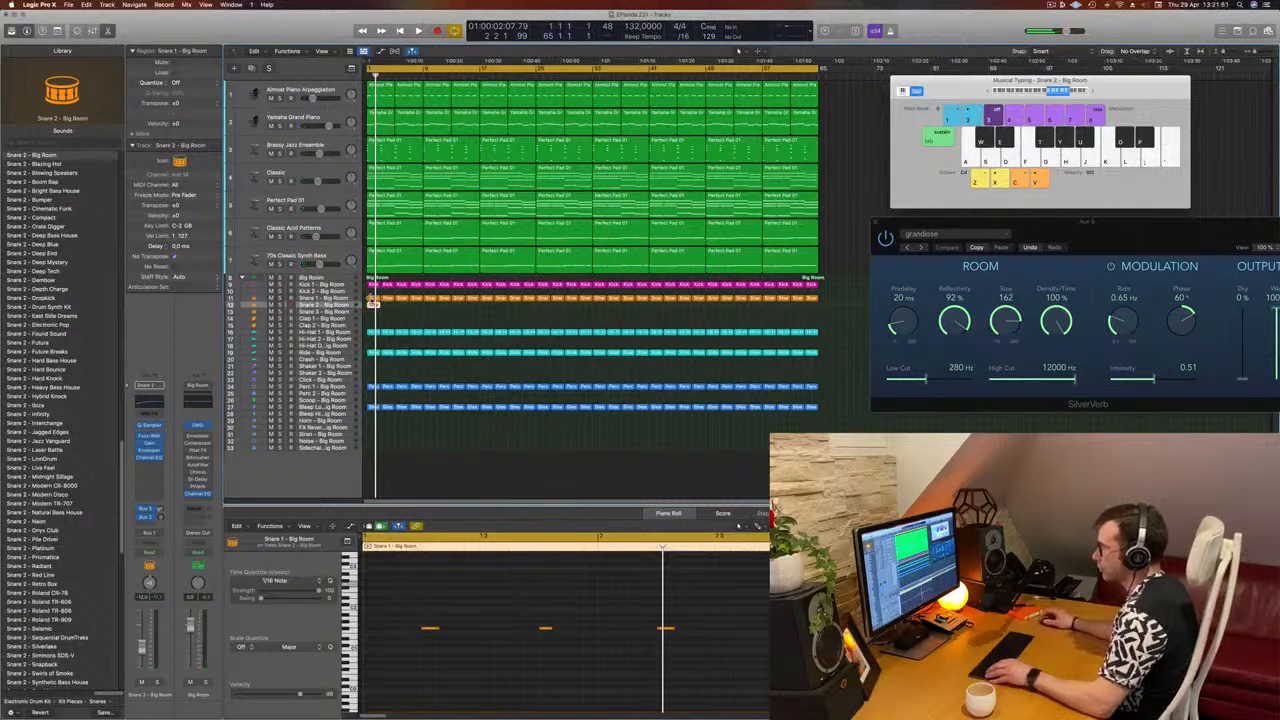
click(372, 298)
mouse_move(374, 299)
mouse_down()
mouse_move(395, 312)
mouse_move(374, 305)
mouse_up()
click(374, 305)
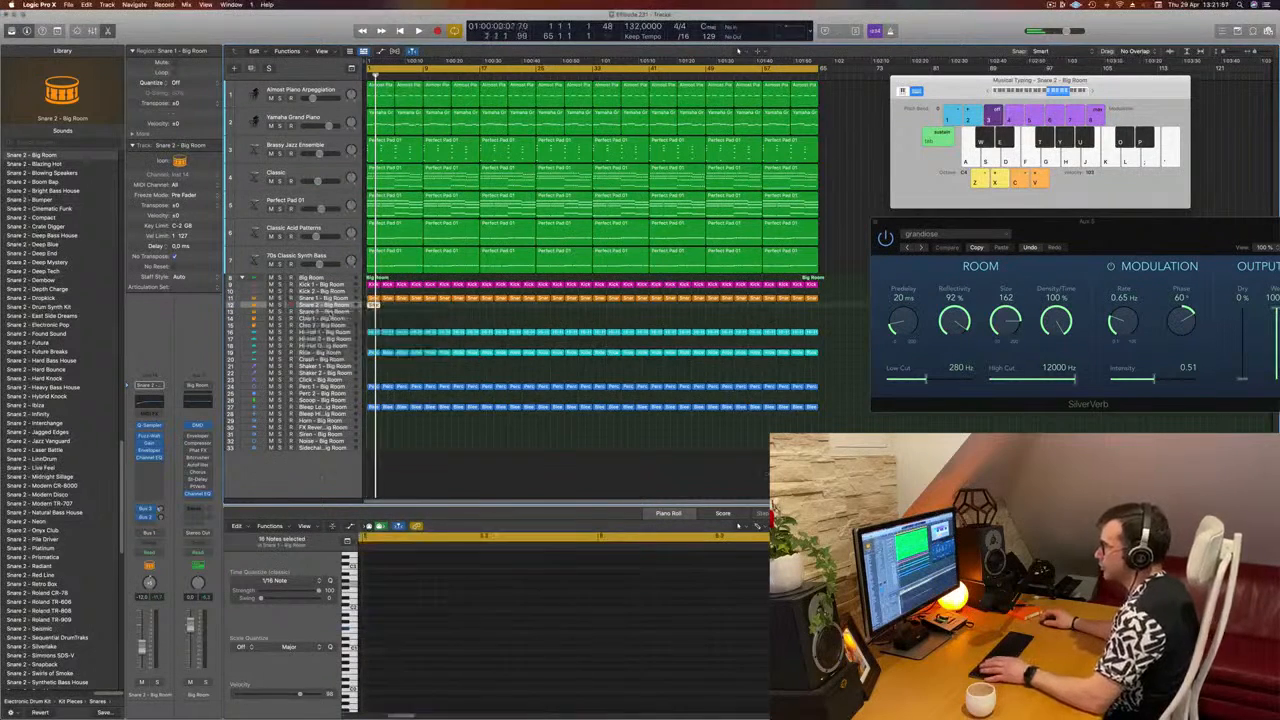
Step: Raise all 32 notes of the Snare 2 roll region by an octave, then lower them by a few semitones during playback
key(space)
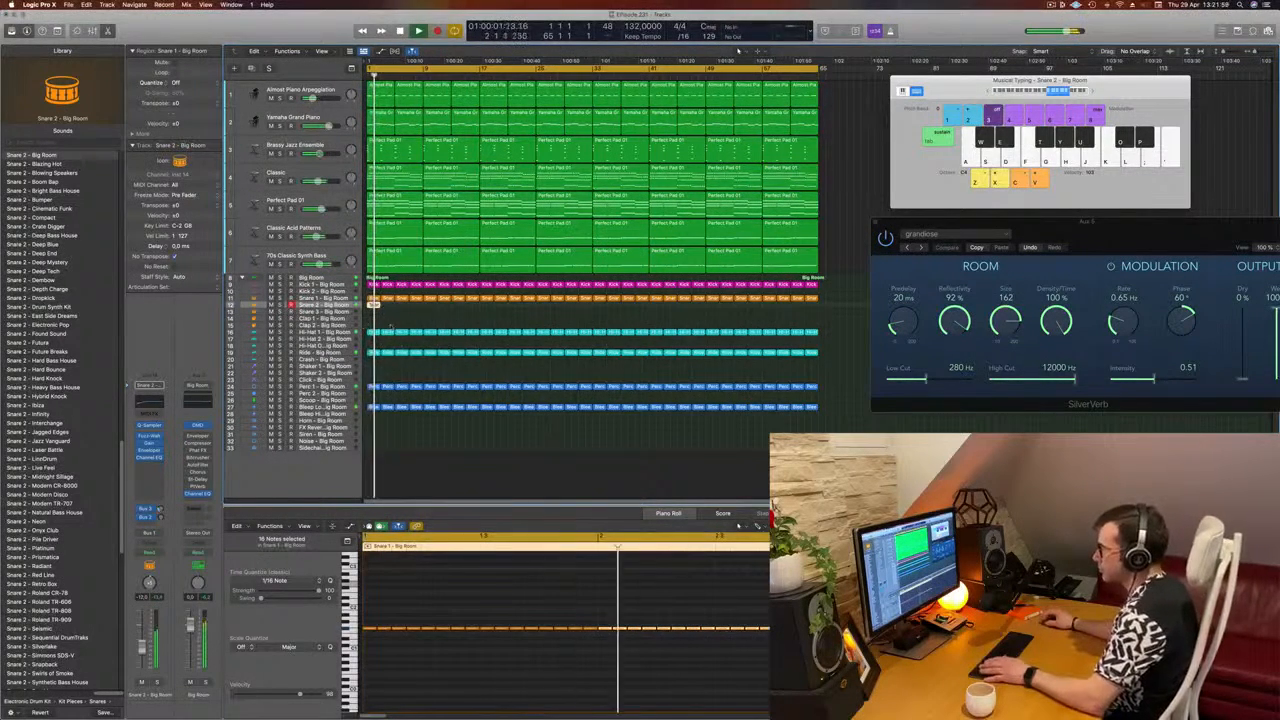
key(super+a)
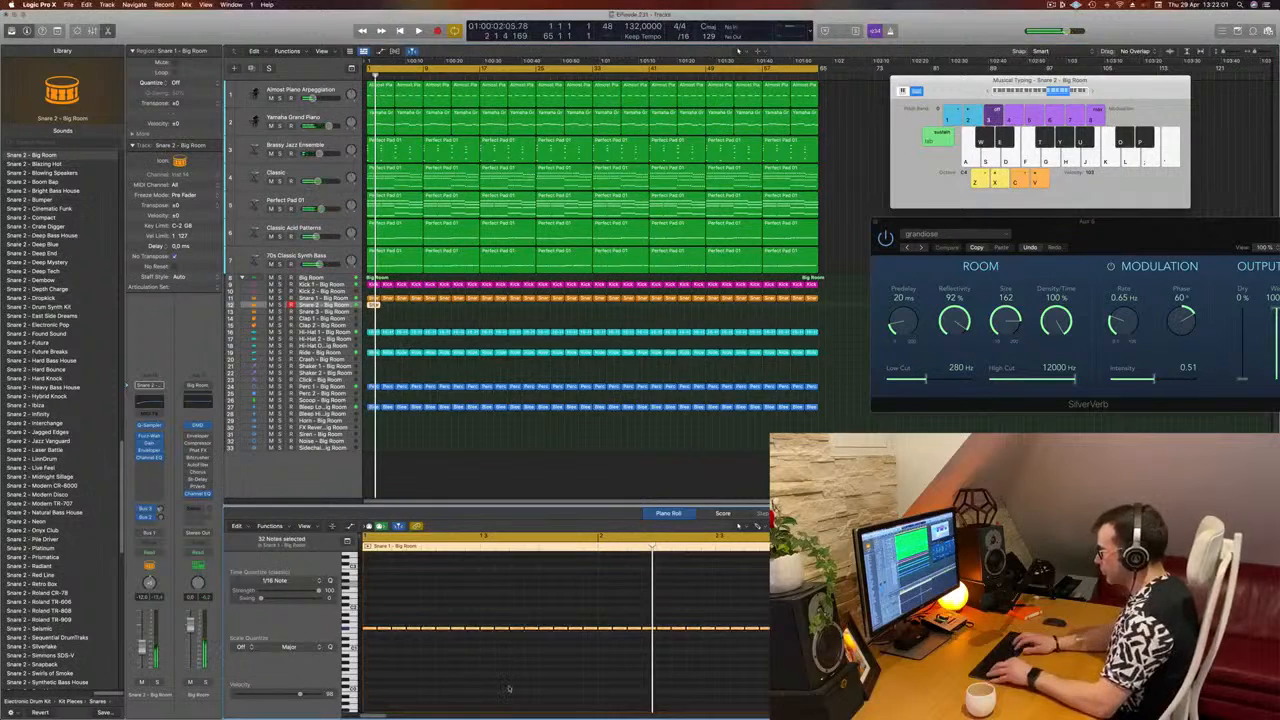
key(shift+alt+Up)
key(space)
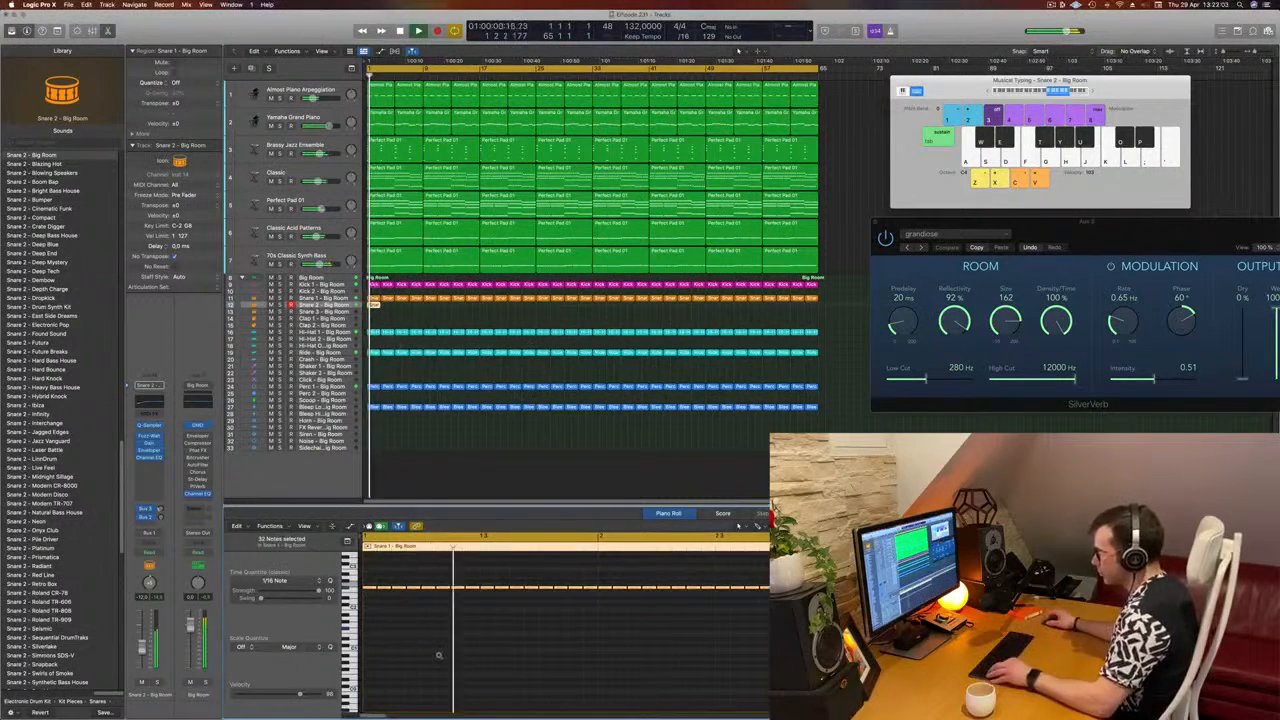
scroll(438, 656, up, 5)
scroll(438, 656, up, 5)
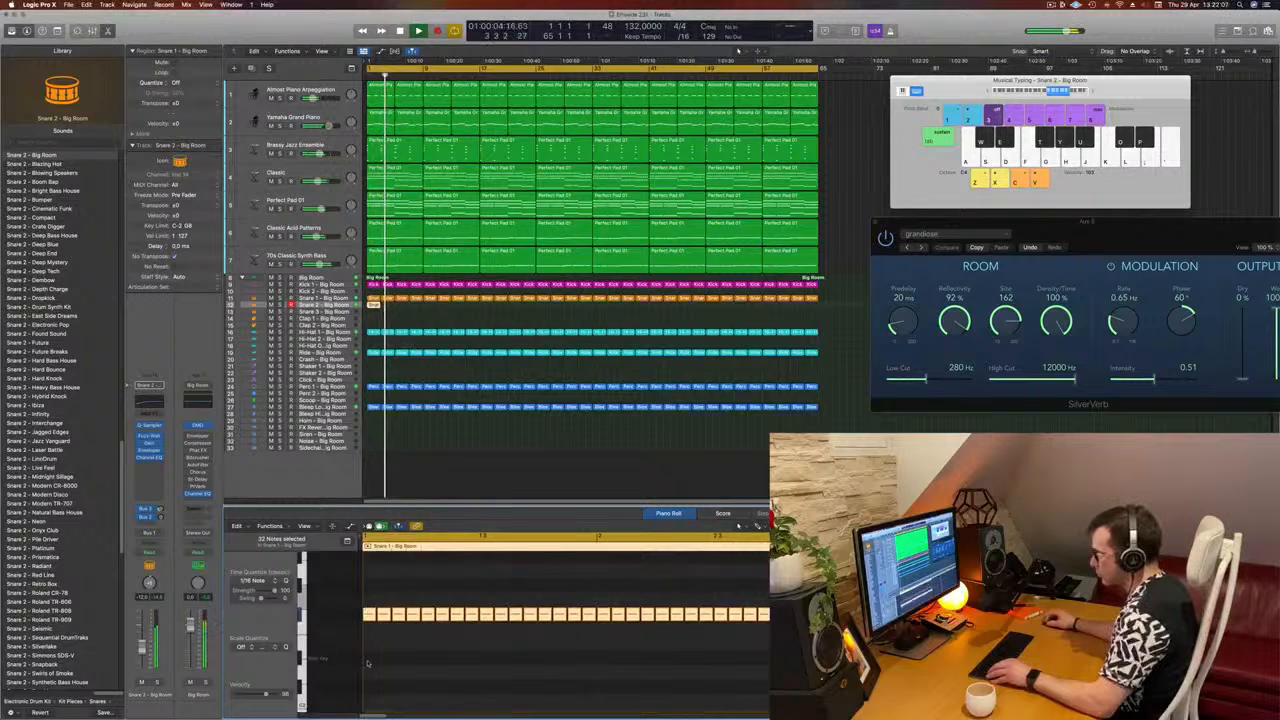
drag(366, 613, 367, 665)
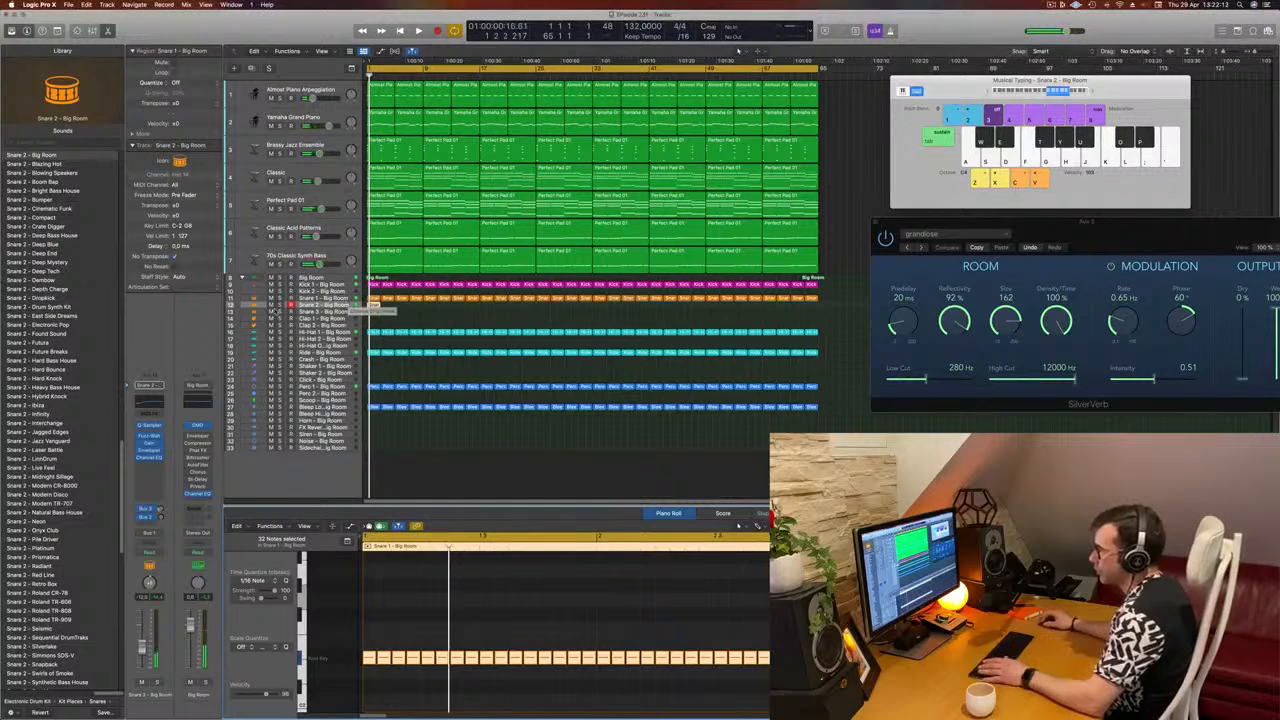
Step: Find the Snare 1 - Big Room patch in the sound library and load it on the Snare 2 track
scroll(72, 337, up, 8)
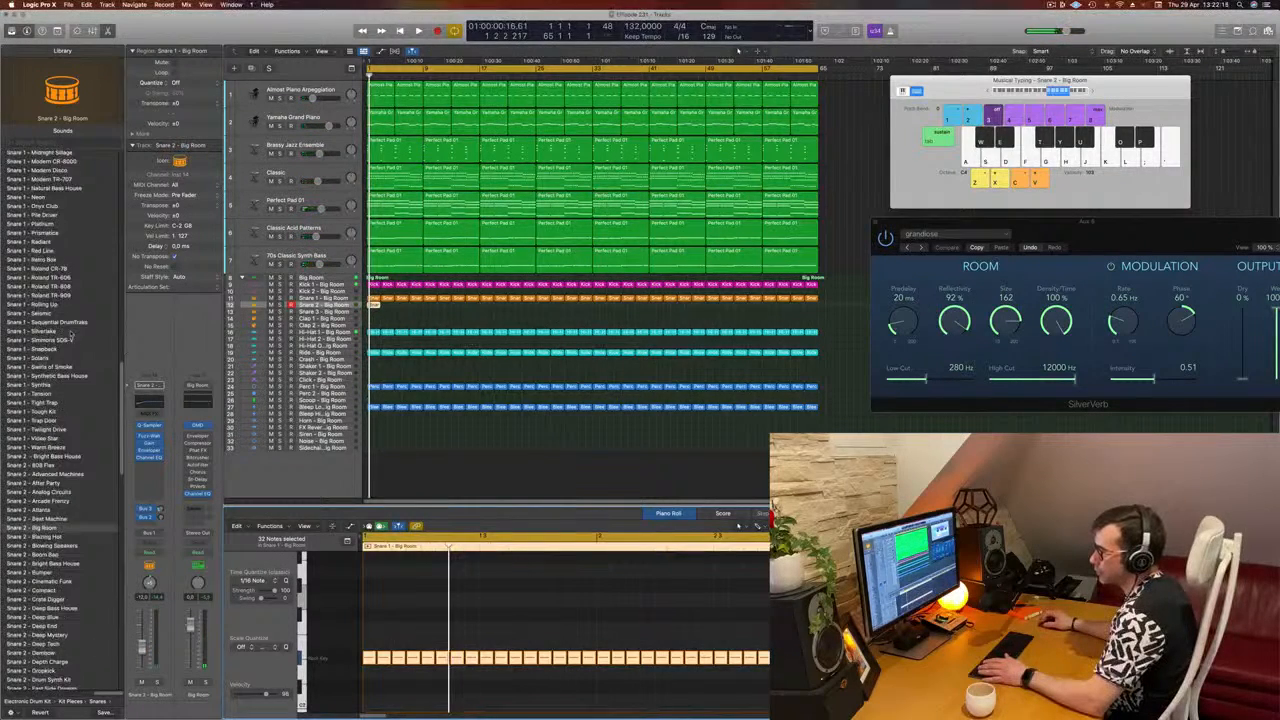
scroll(72, 337, up, 11)
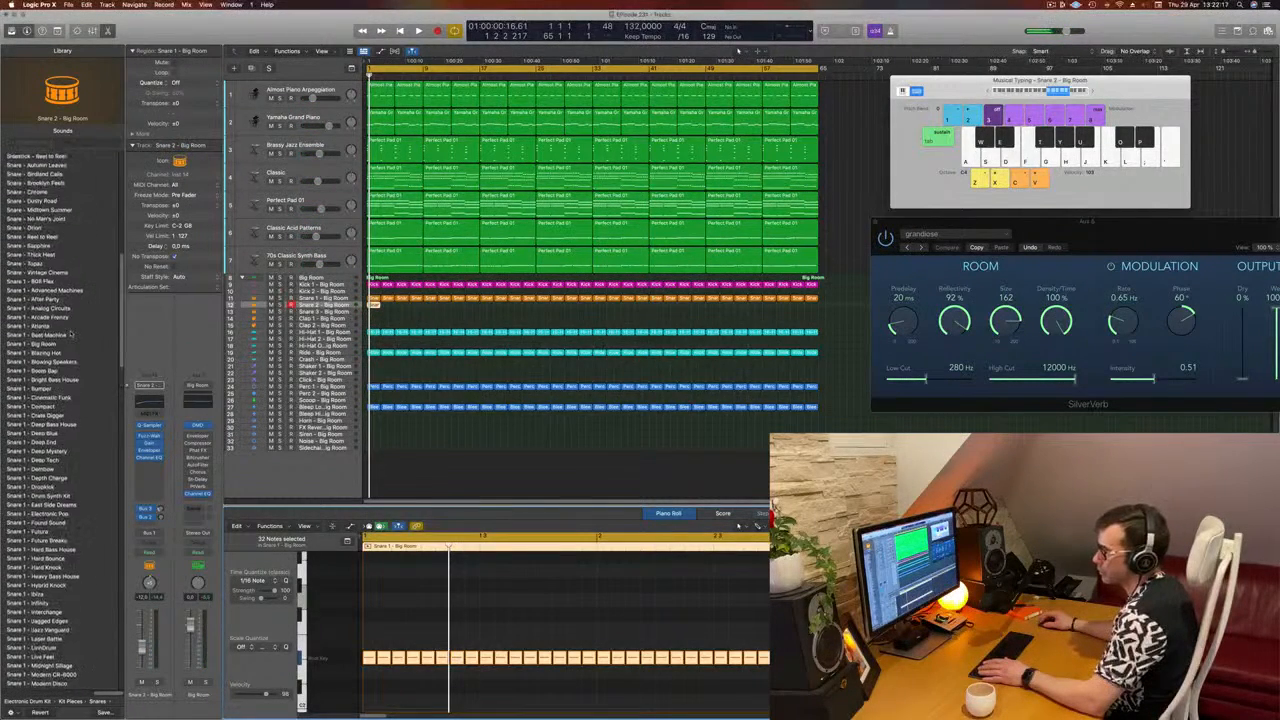
scroll(68, 335, up, 5)
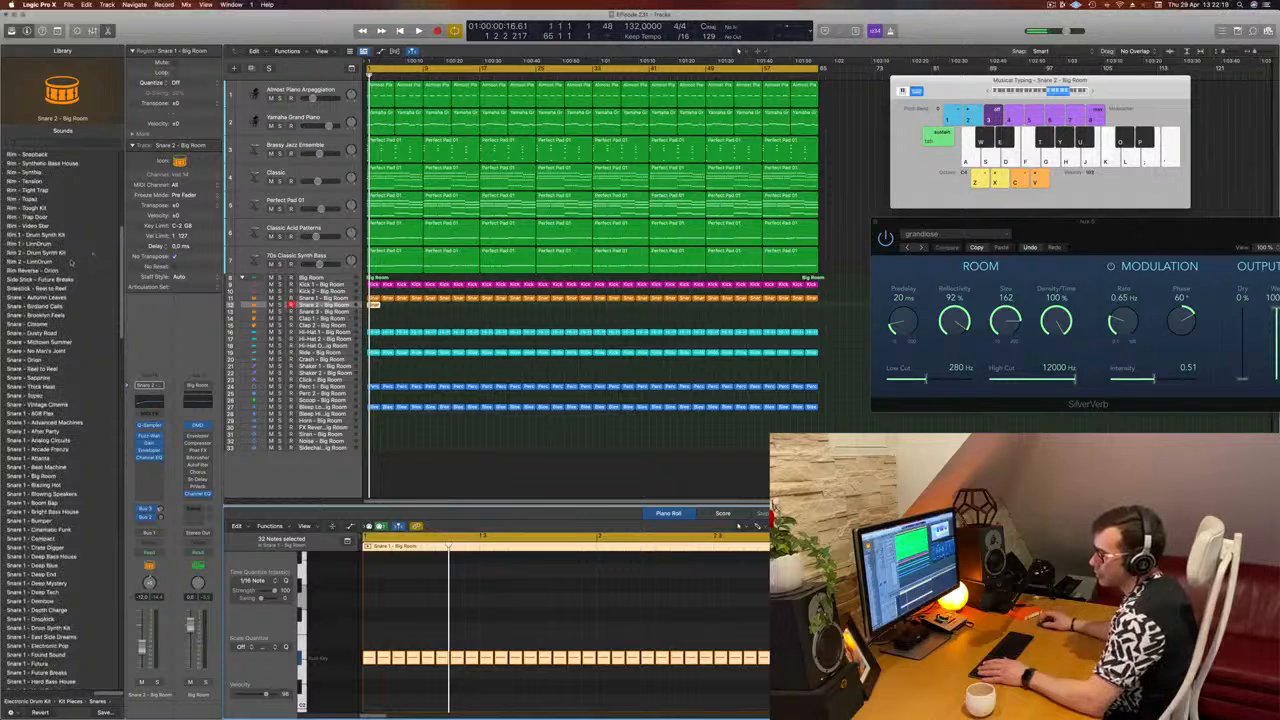
scroll(60, 375, down, 3)
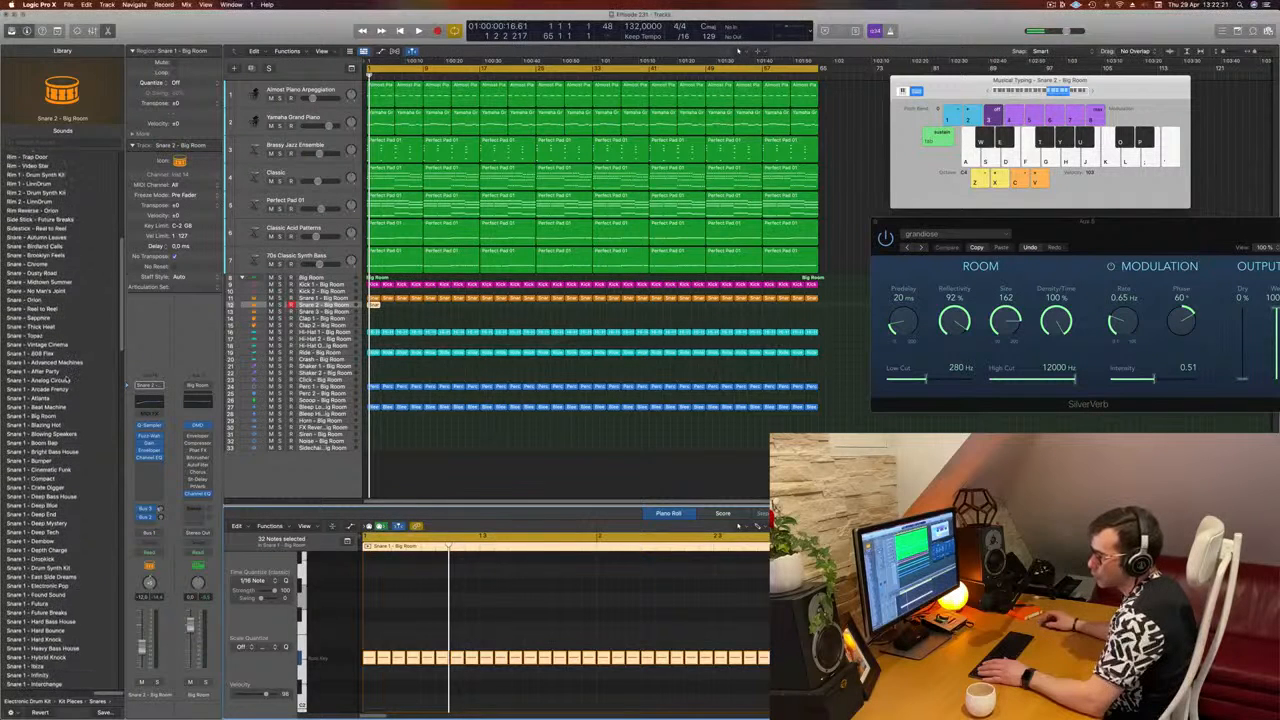
scroll(90, 388, down, 6)
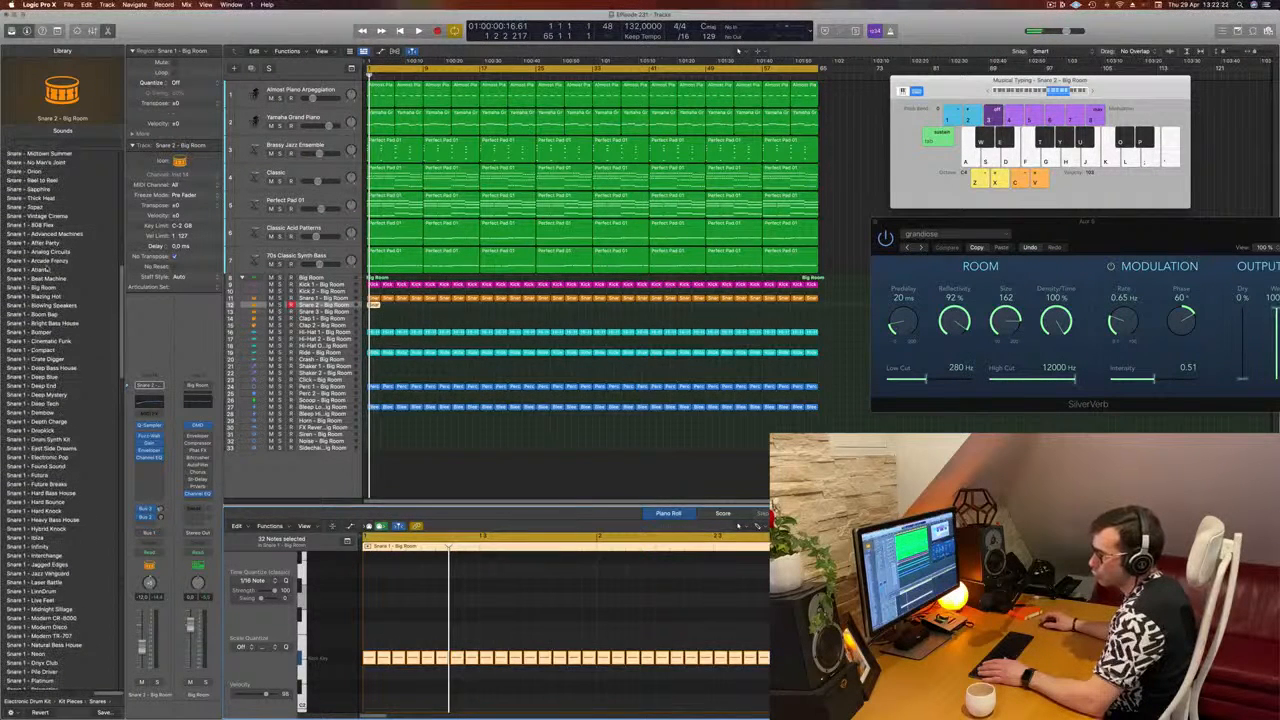
click(35, 287)
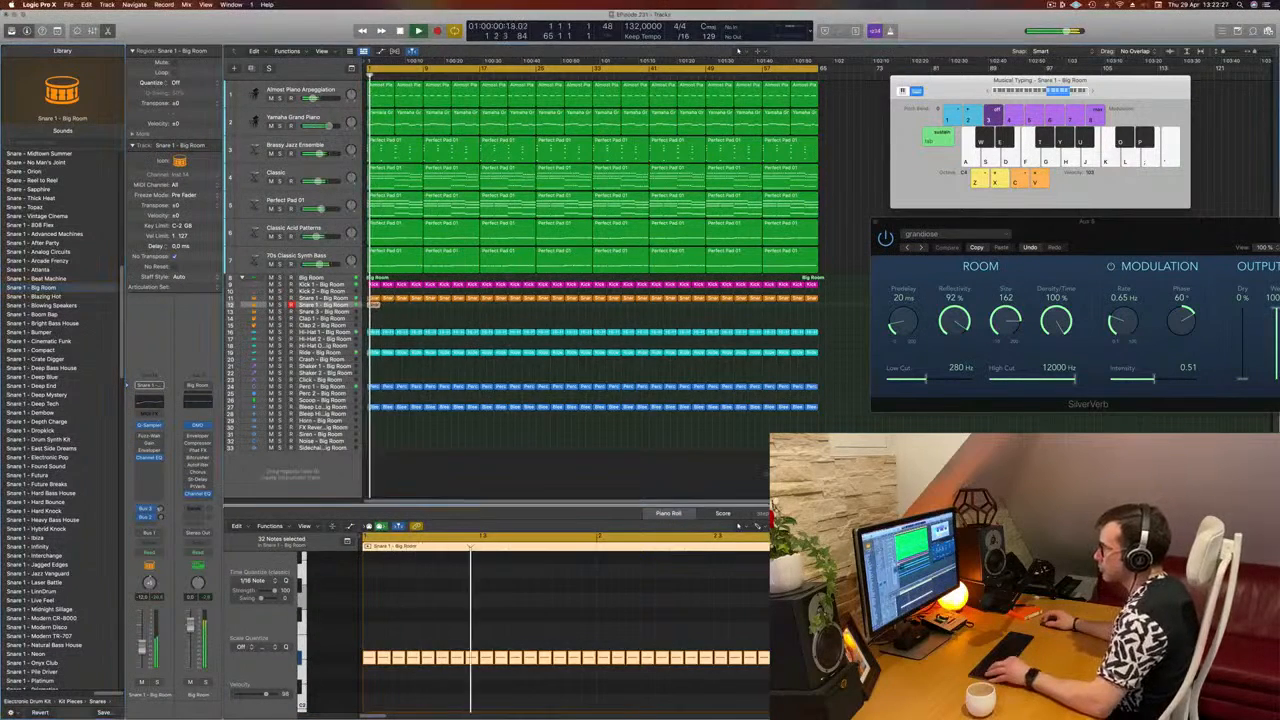
Step: Copy the sixteenth-note roll region to the next two bars and repeat the pair until it fills the arrangement
drag(375, 305, 388, 307)
key(super+z)
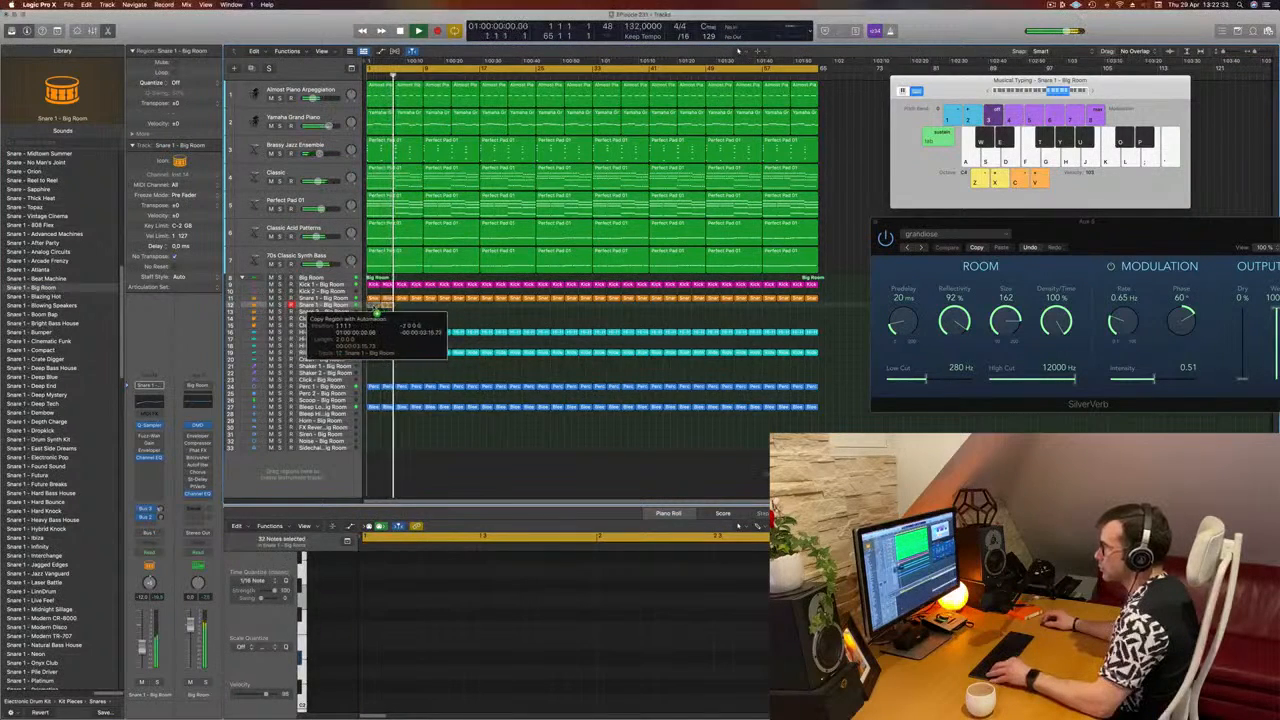
click(377, 305)
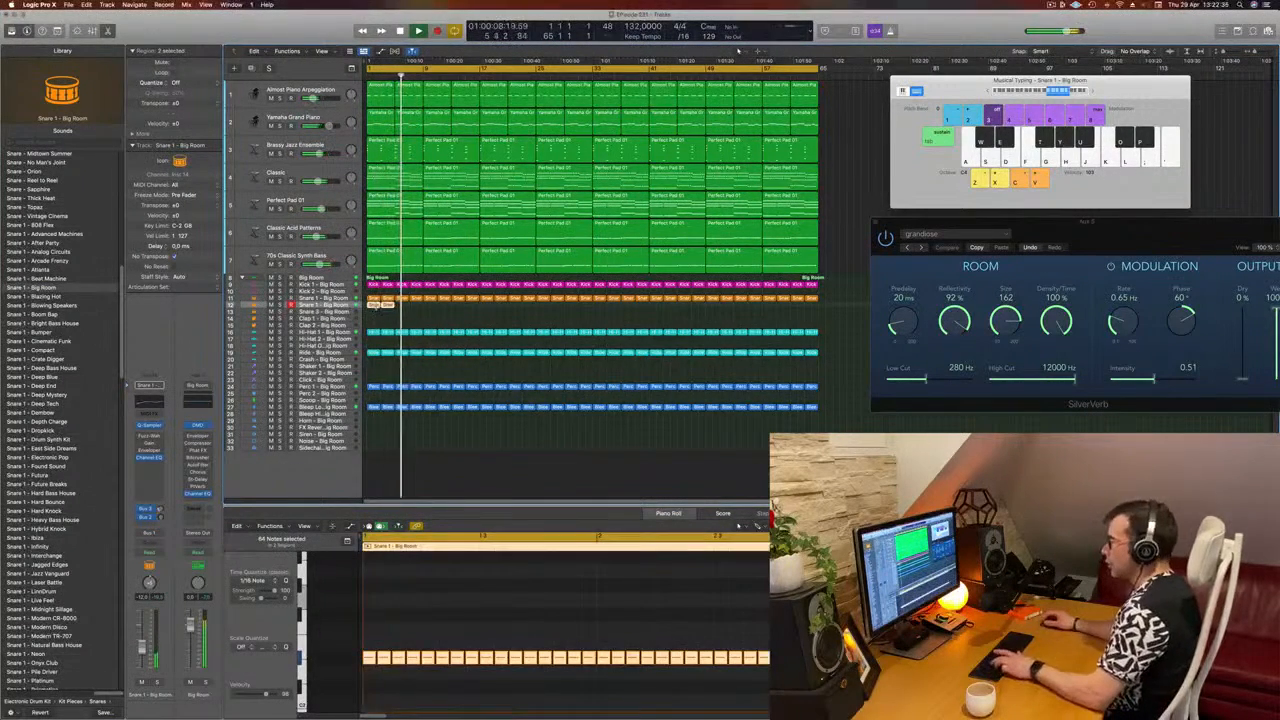
key(super+r)
key(super+r)
key(super+r)
key(super+r)
key(super+r)
key(super+r)
key(super+r)
key(super+r)
key(super+r)
key(super+r)
key(super+r)
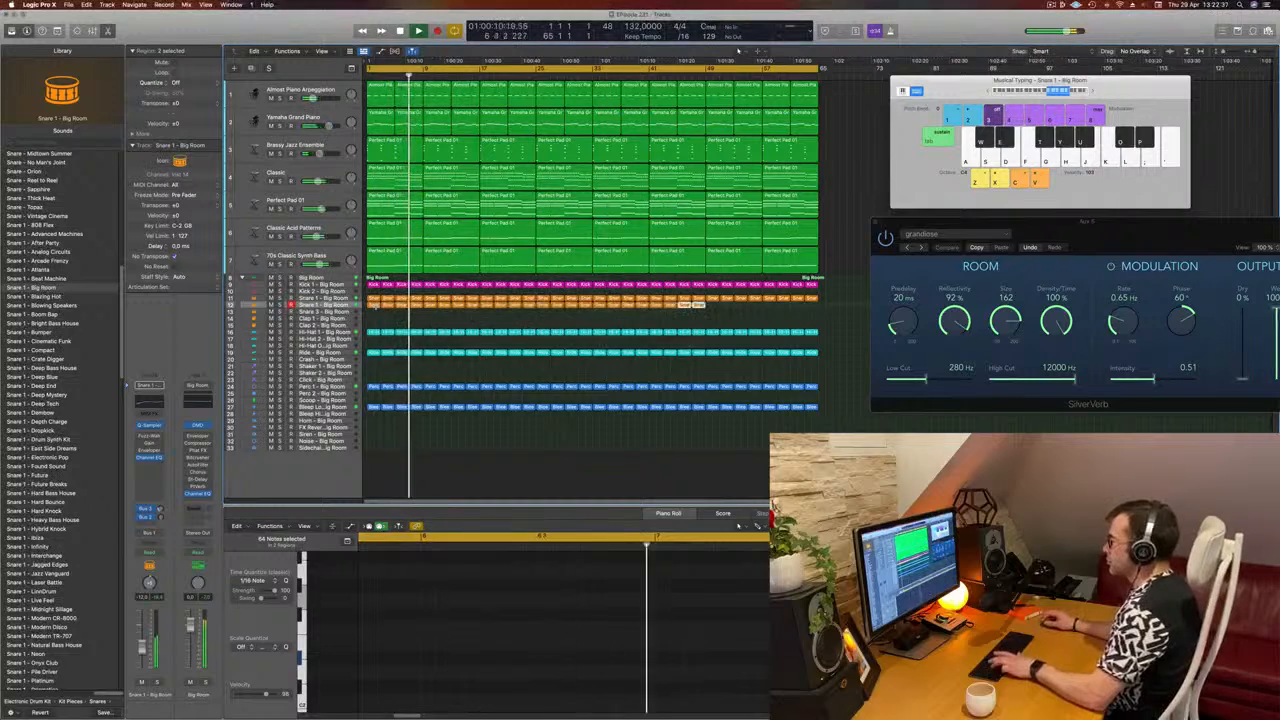
key(super+r)
key(super+r)
key(super+r)
key(super+r)
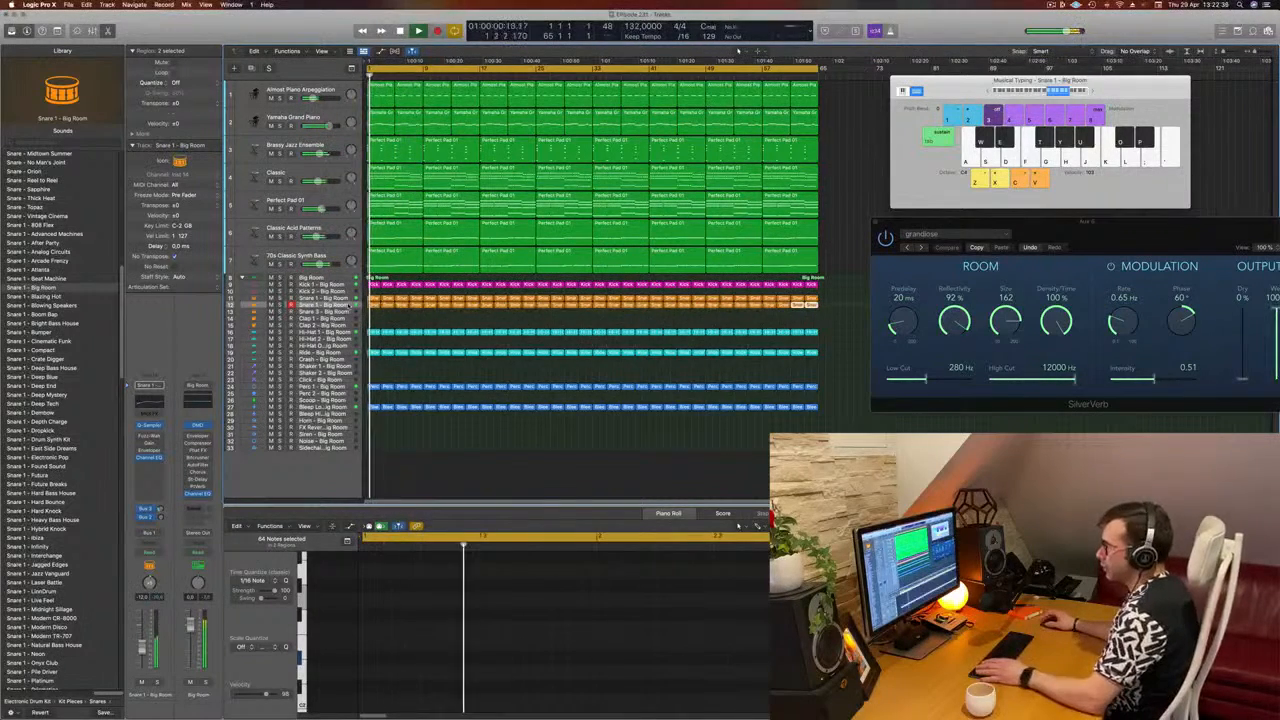
Step: Select all roll regions and insert a Step FX multi-effect after the Channel EQ on the roll track
click(347, 305)
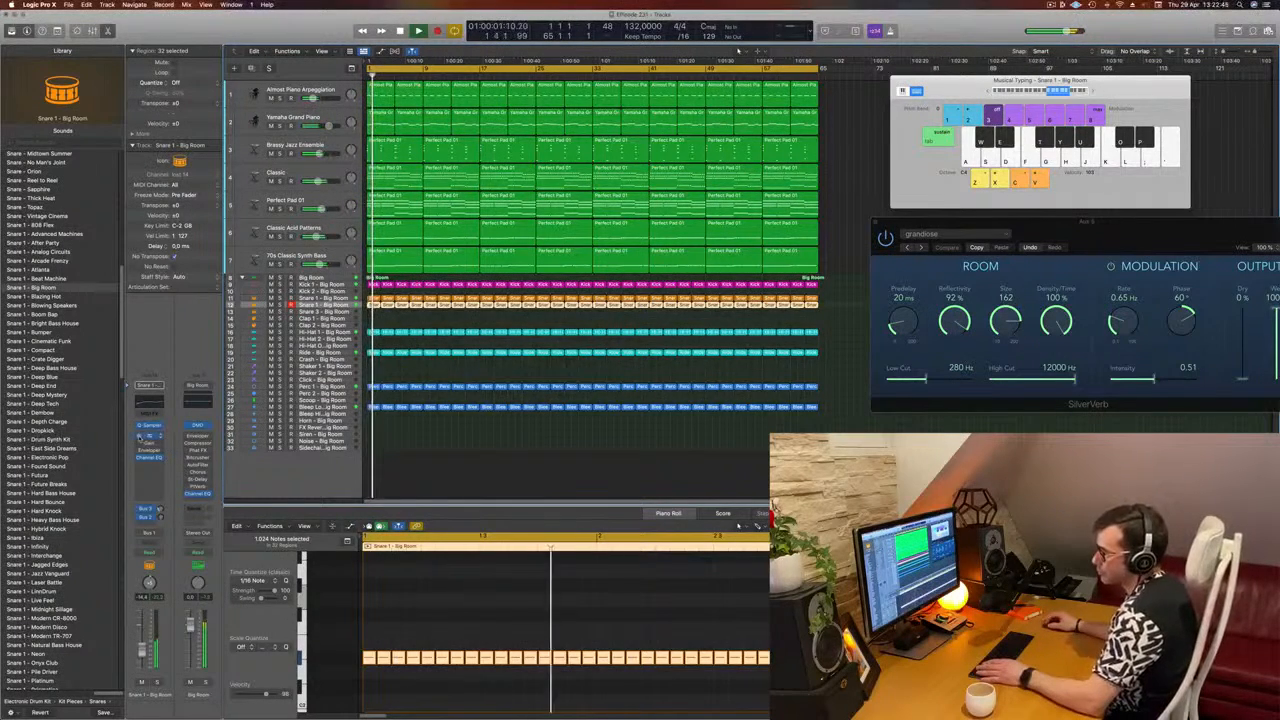
click(159, 437)
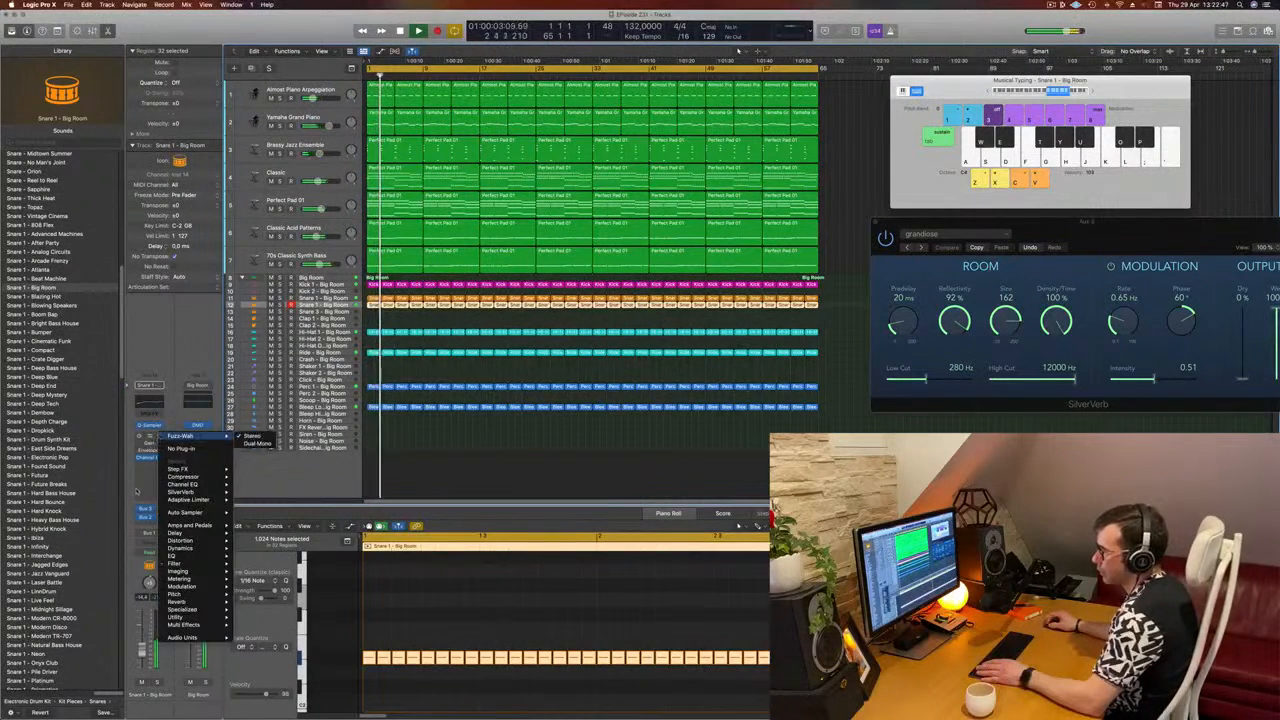
click(148, 465)
click(148, 465)
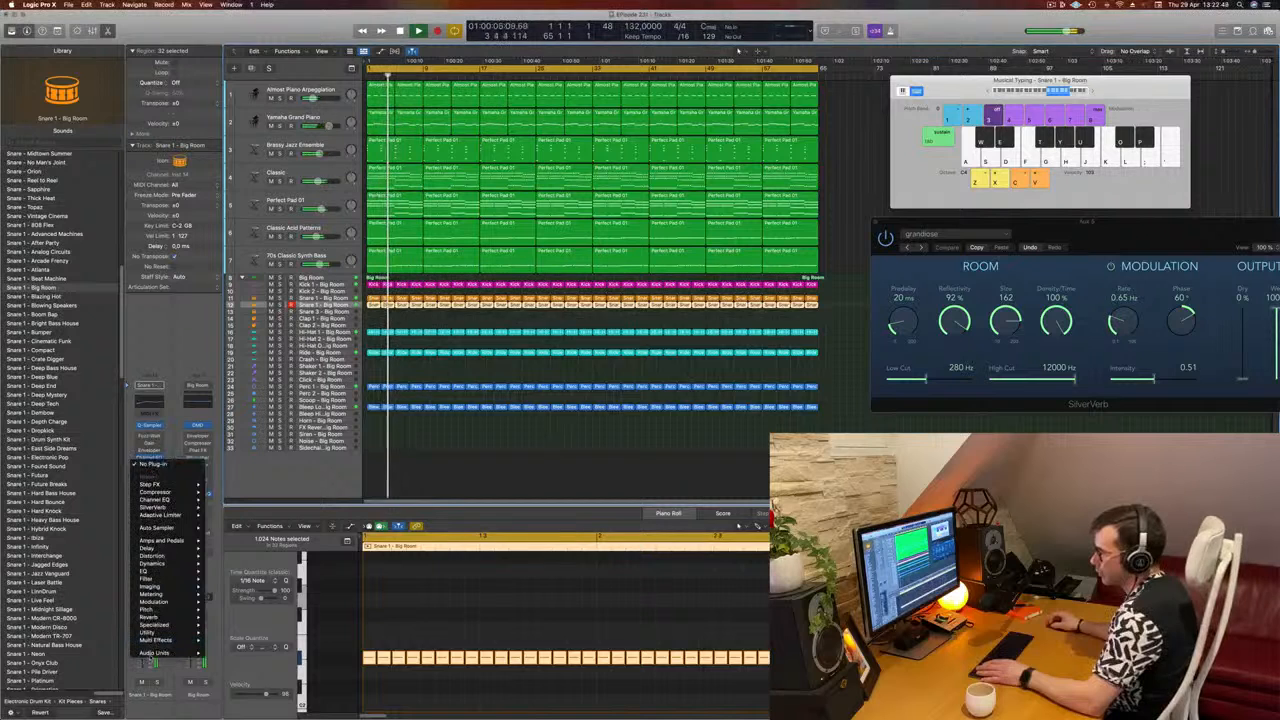
mouse_move(160, 640)
mouse_move(226, 640)
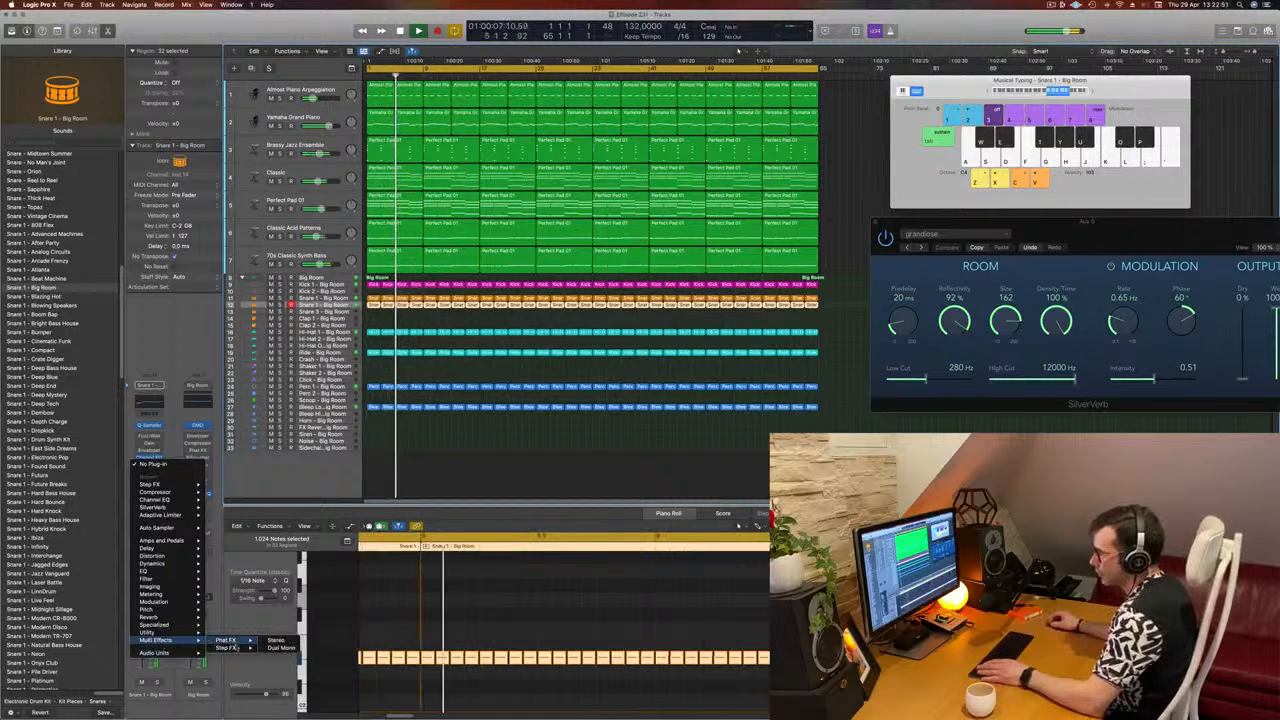
click(276, 640)
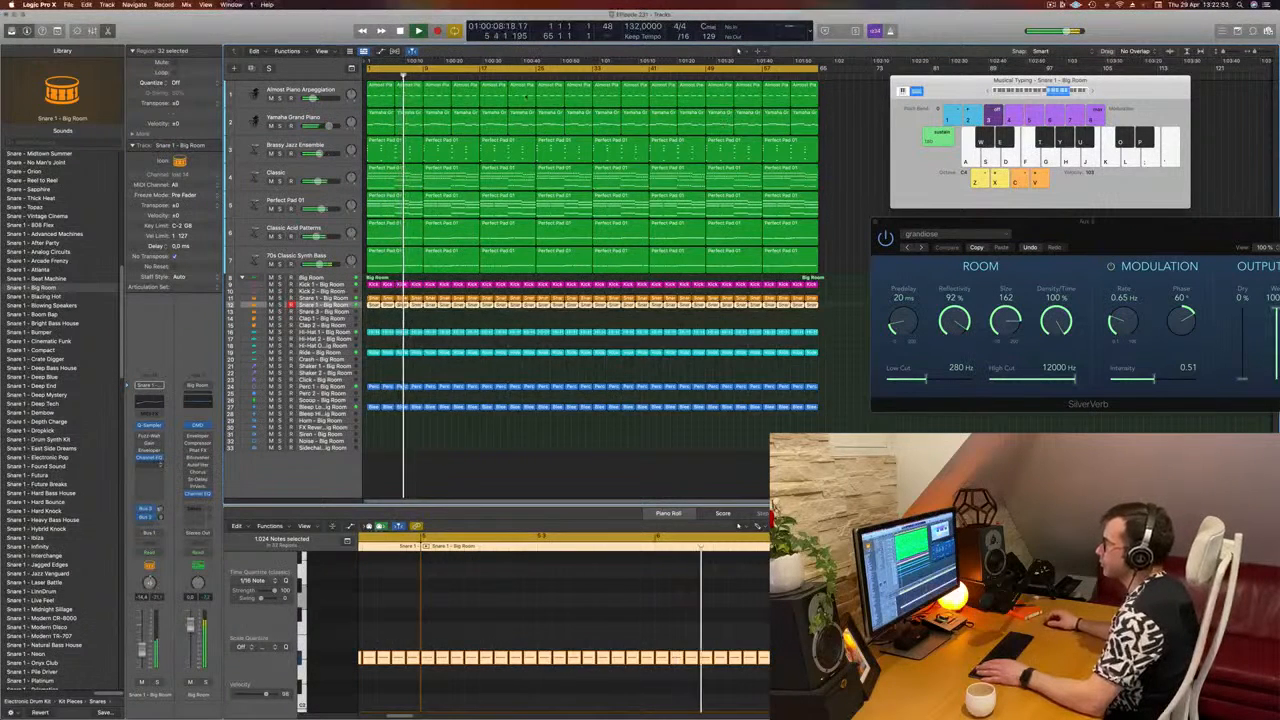
drag(480, 118, 454, 148)
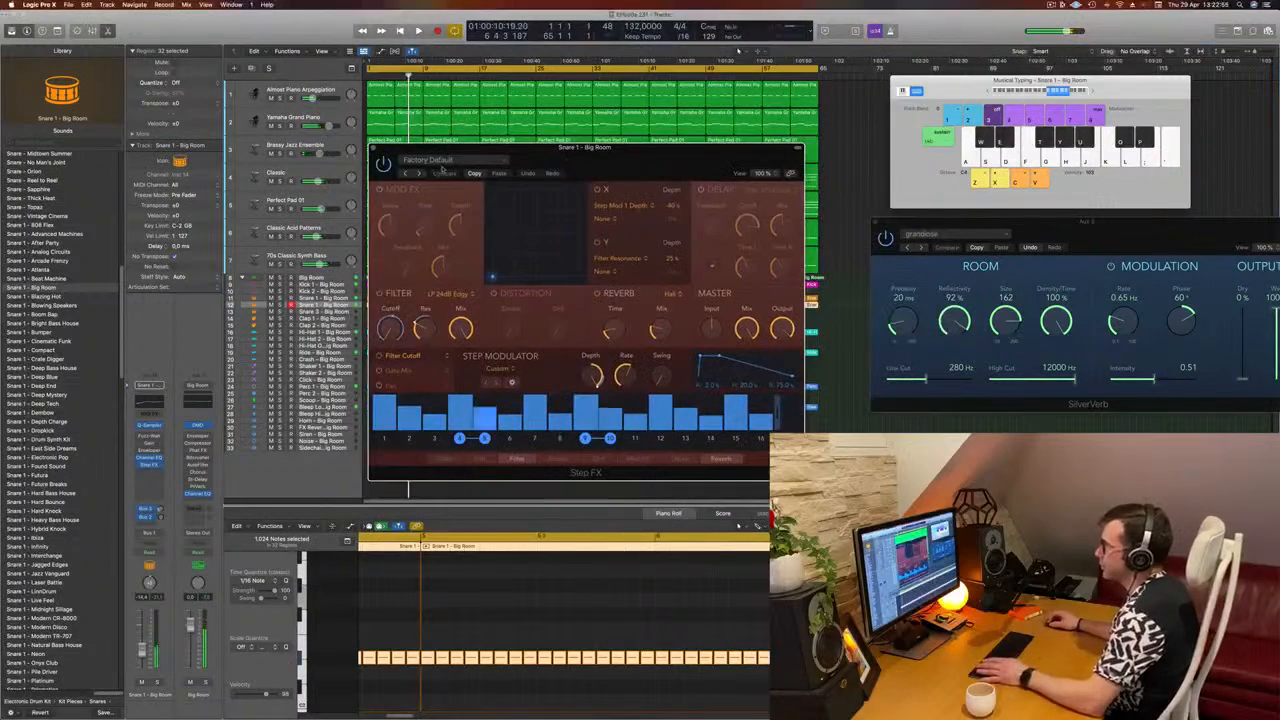
Step: Start playback and audition the Step FX factory presets on the snare roll in order, from Brittle Spike to Ethereal Wash
click(420, 174)
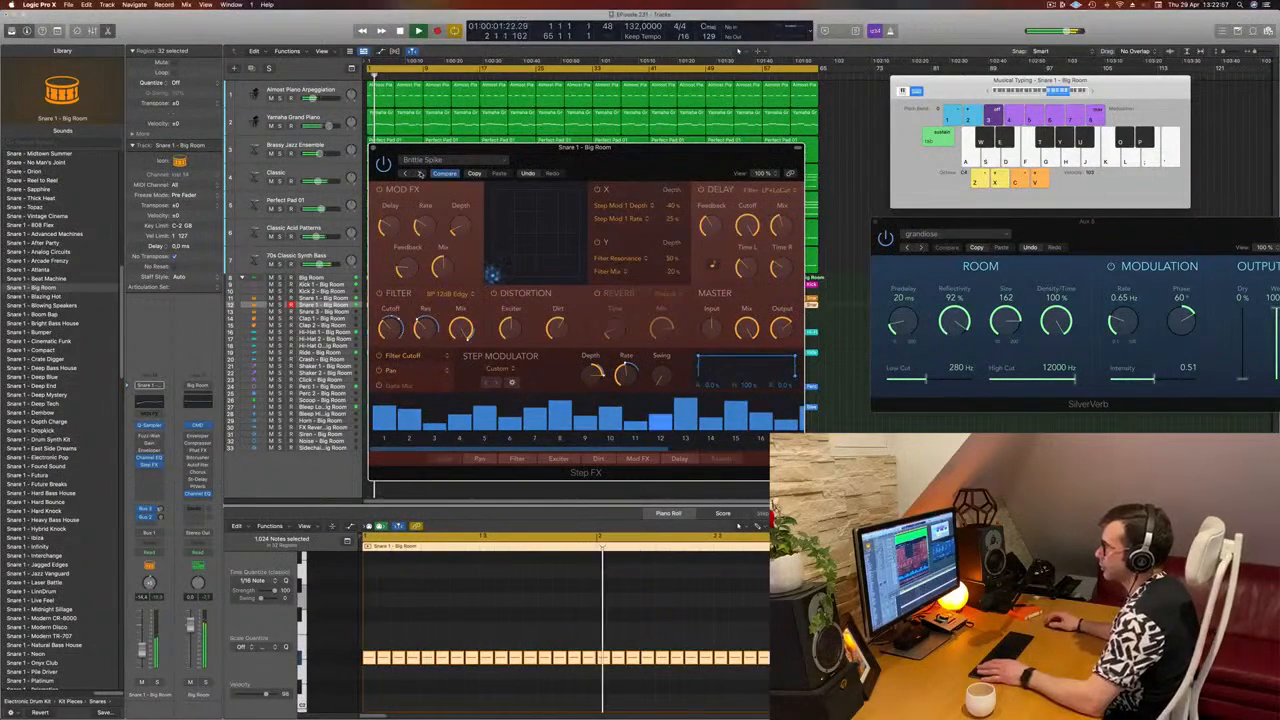
click(420, 174)
click(420, 174)
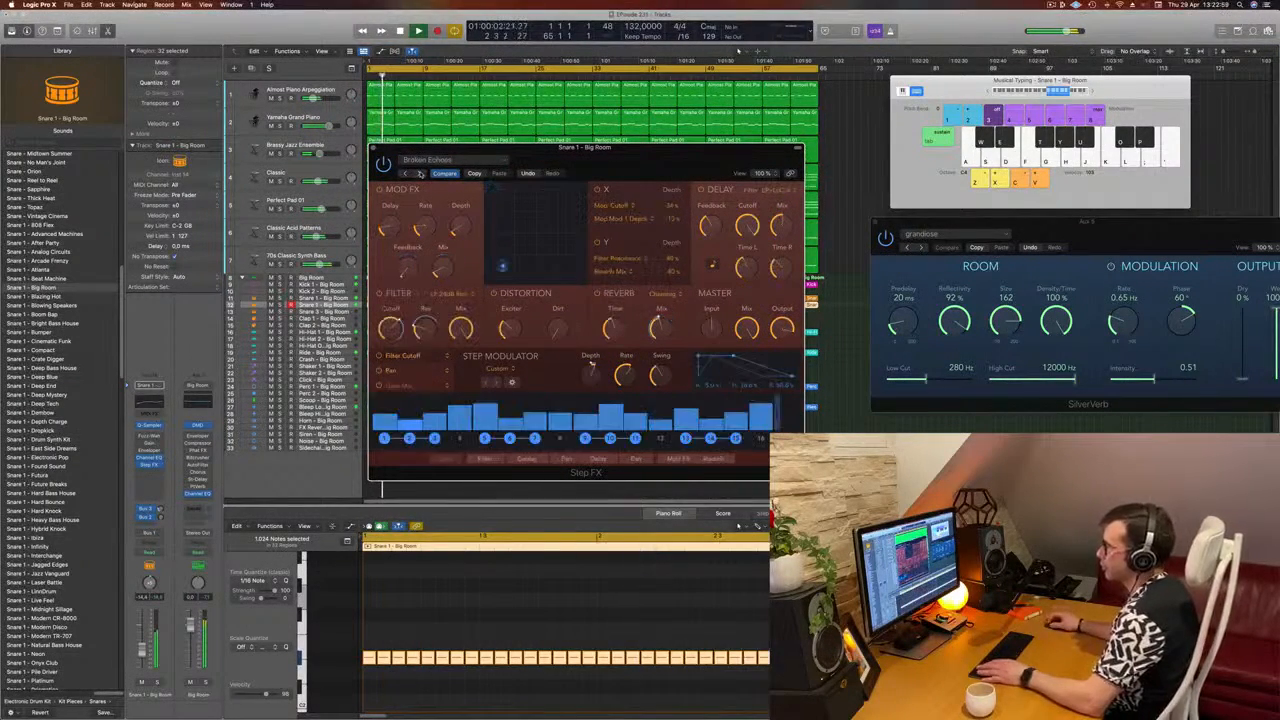
click(420, 174)
click(420, 174)
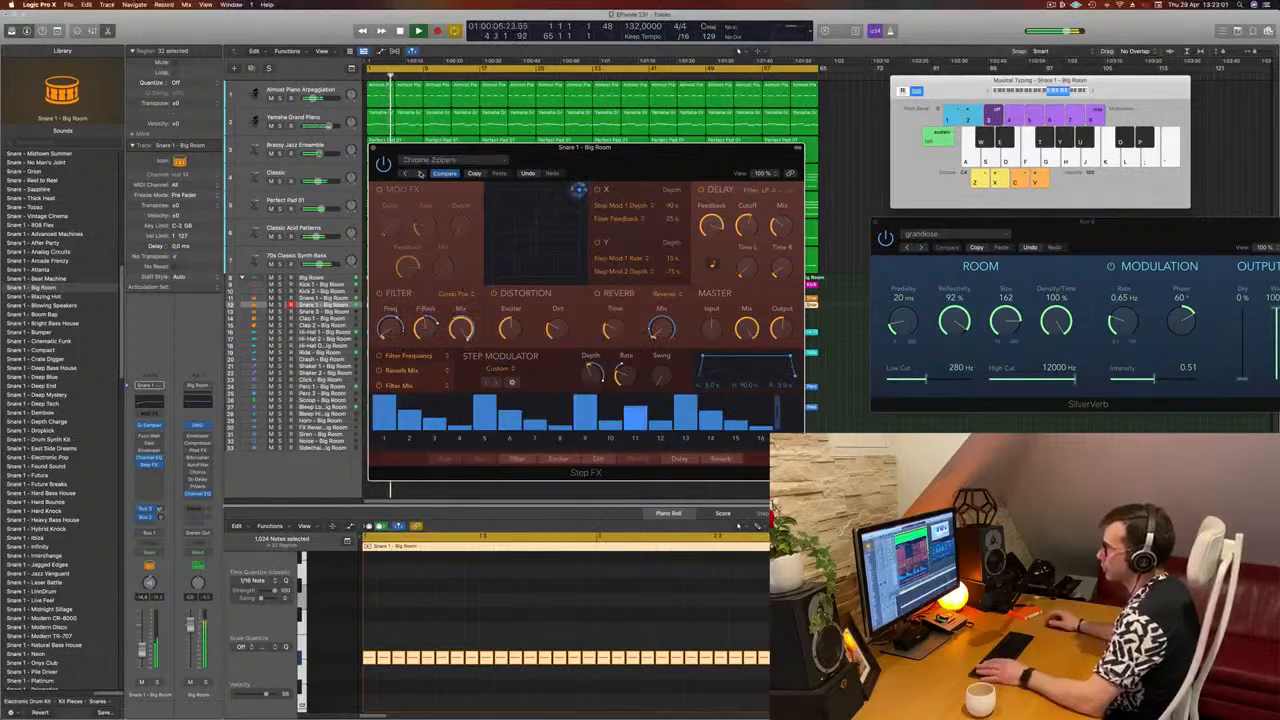
drag(627, 166, 669, 167)
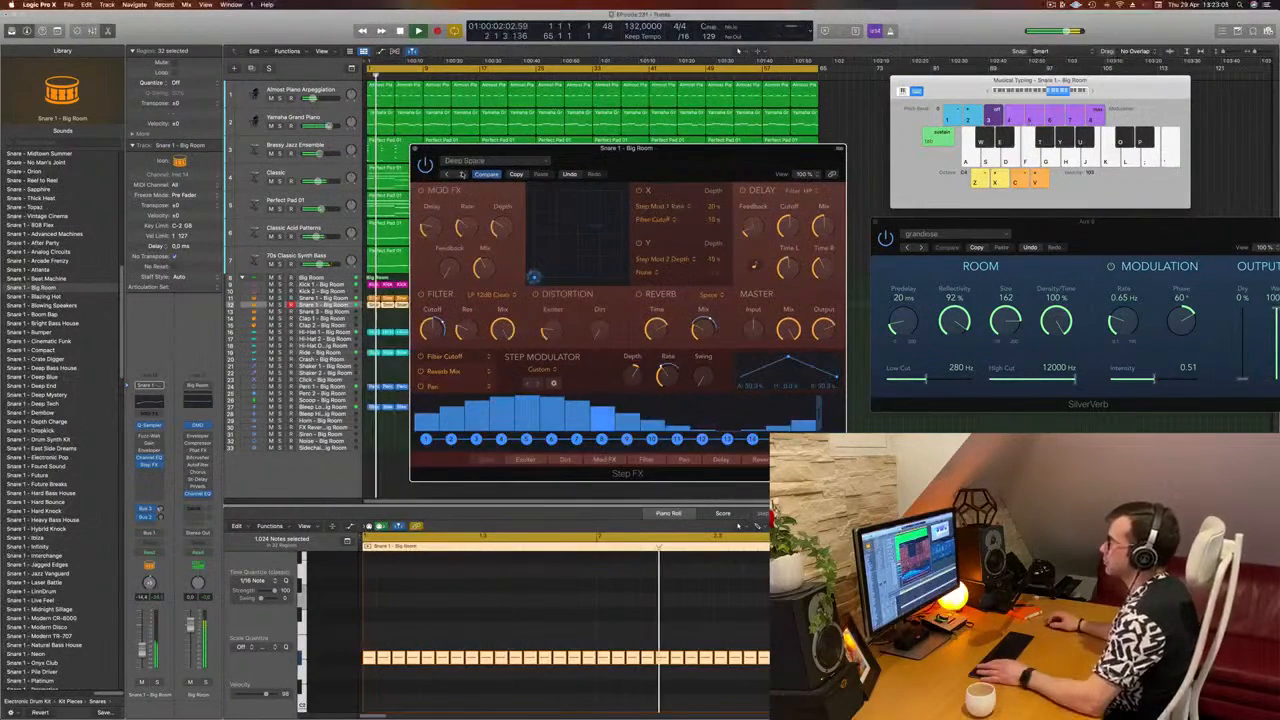
click(461, 174)
click(461, 174)
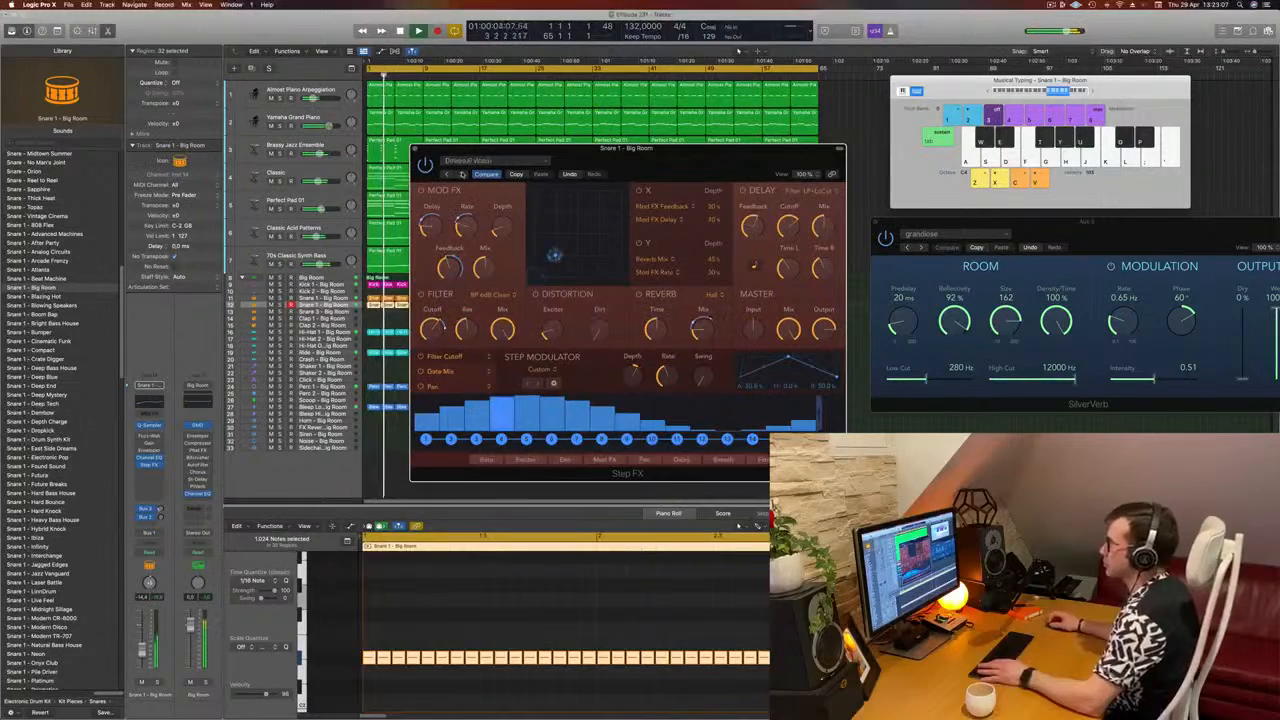
Step: Continue auditioning the Step FX presets on the snare roll from Ethereal Wash up to Pulsing Gates
drag(625, 180, 798, 137)
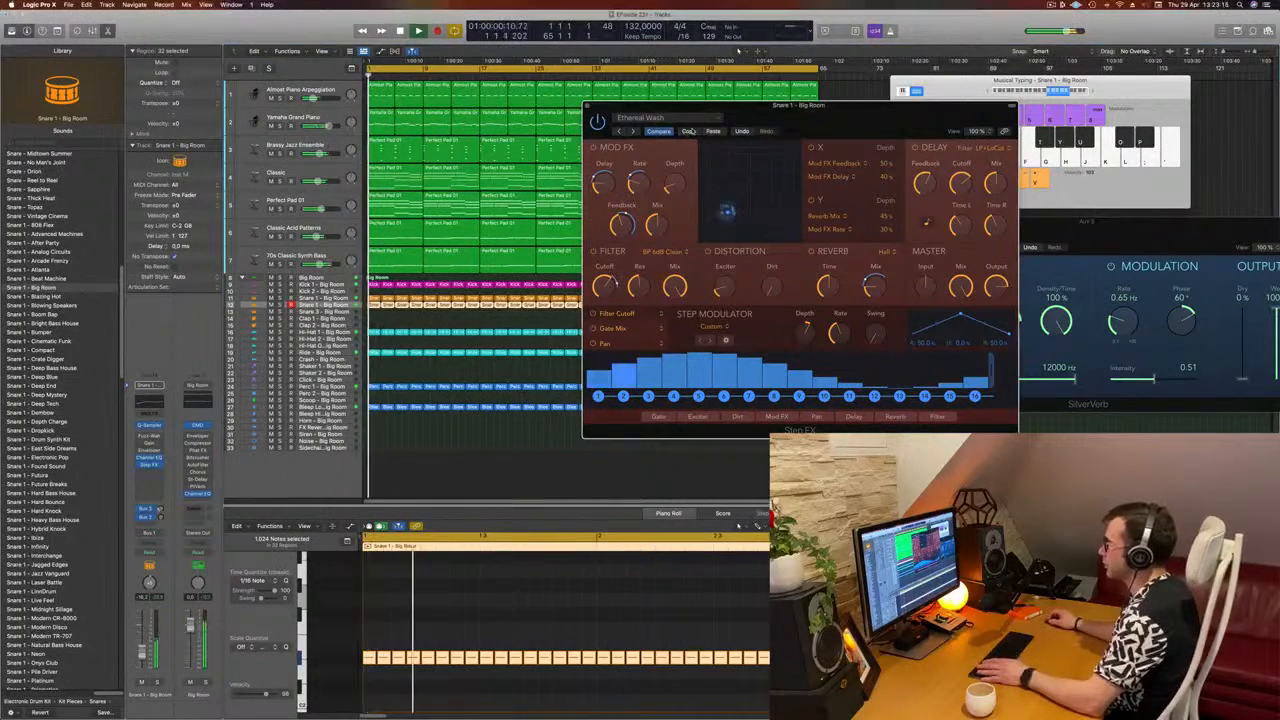
click(631, 131)
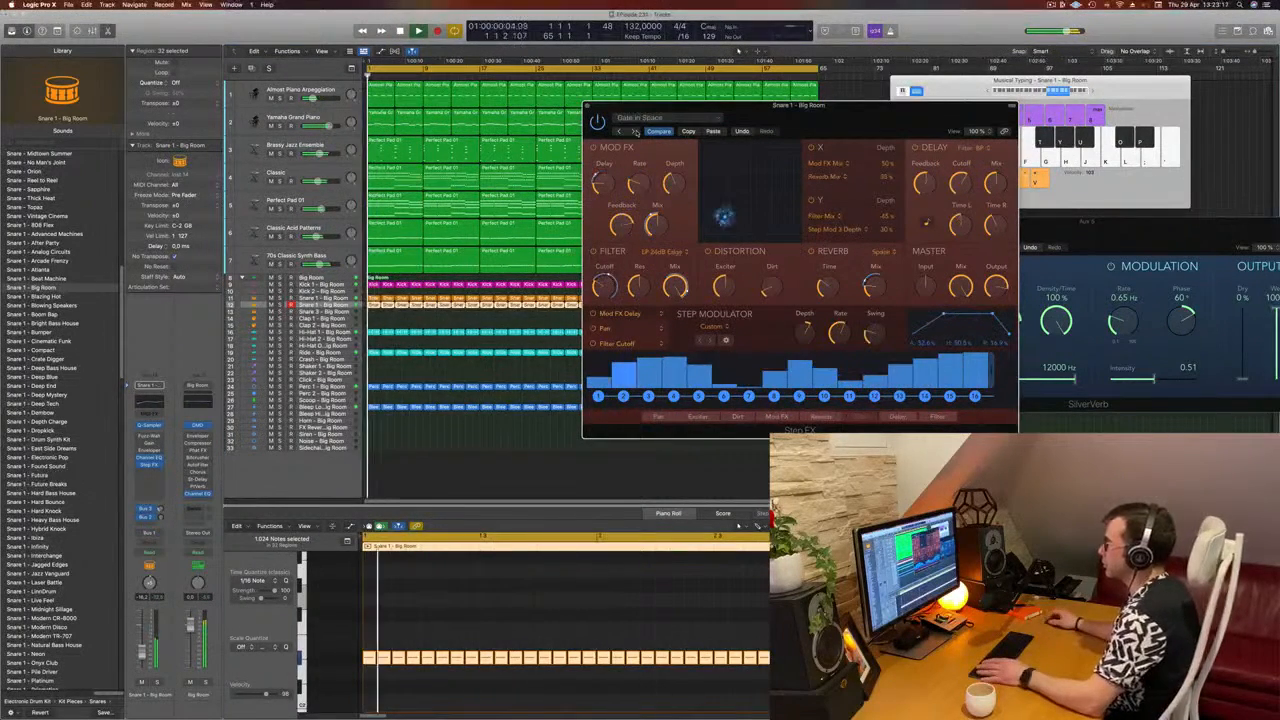
click(633, 131)
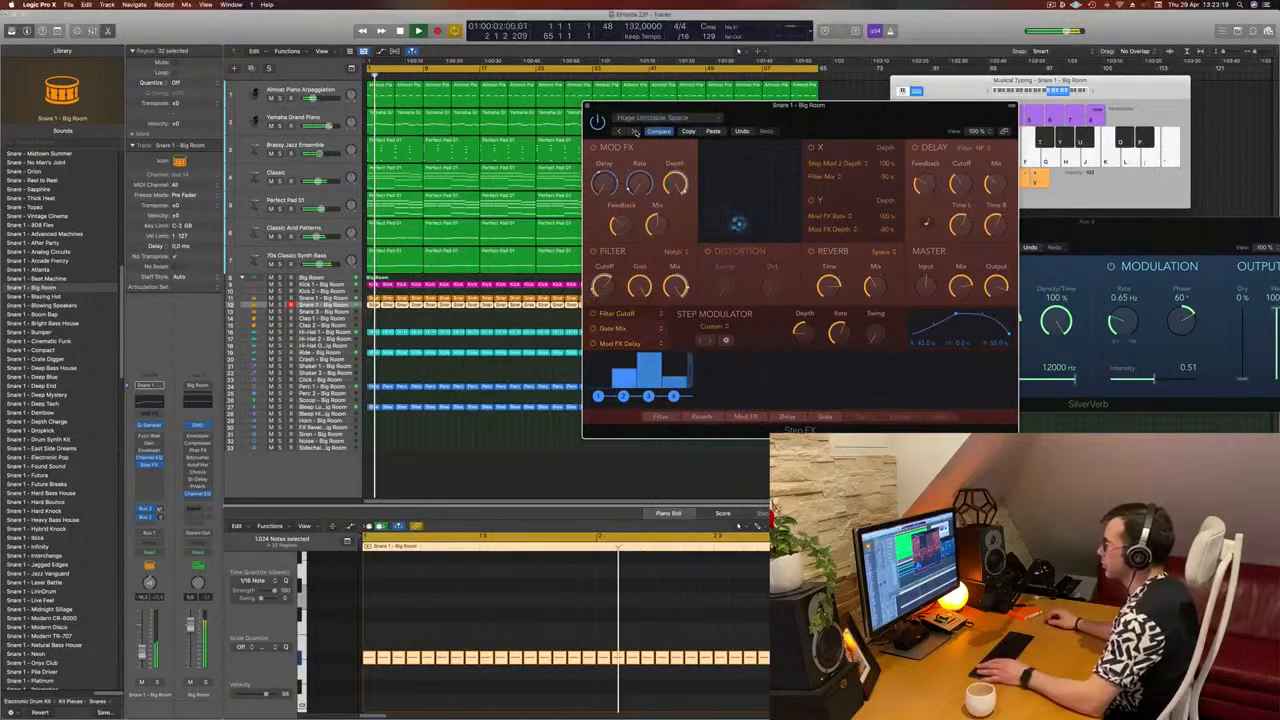
click(633, 131)
click(633, 131)
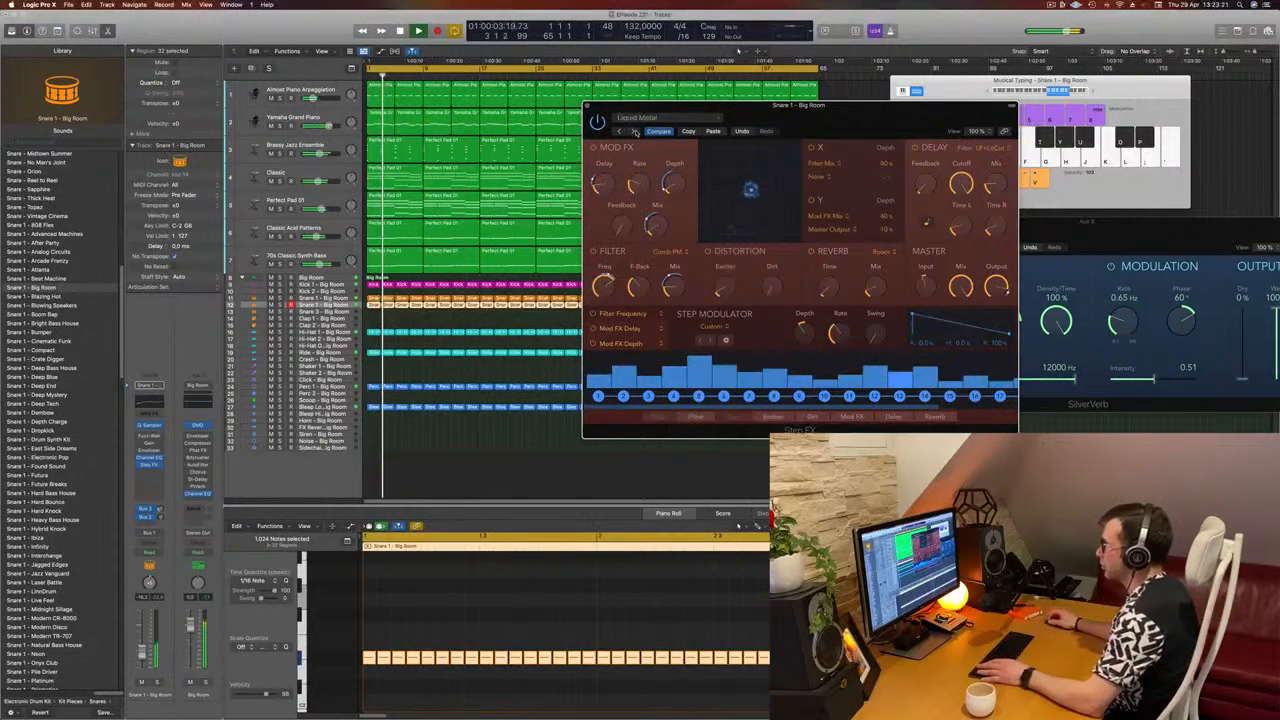
click(633, 131)
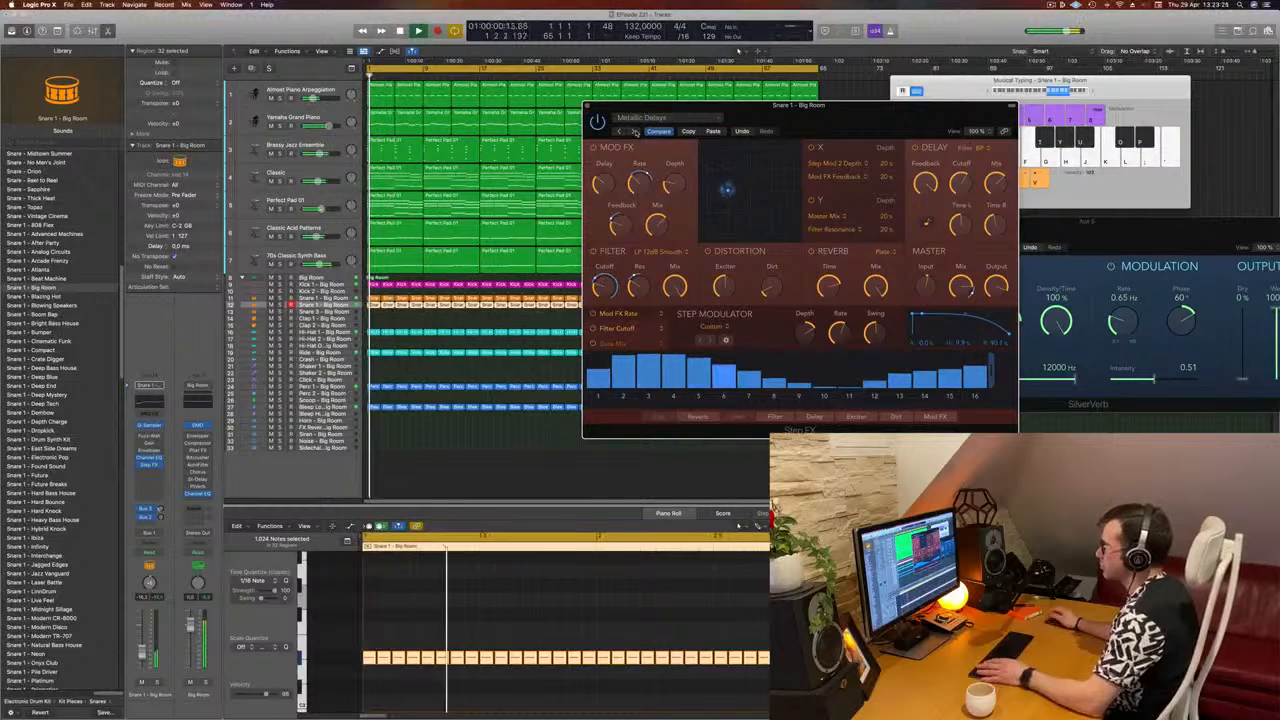
click(634, 131)
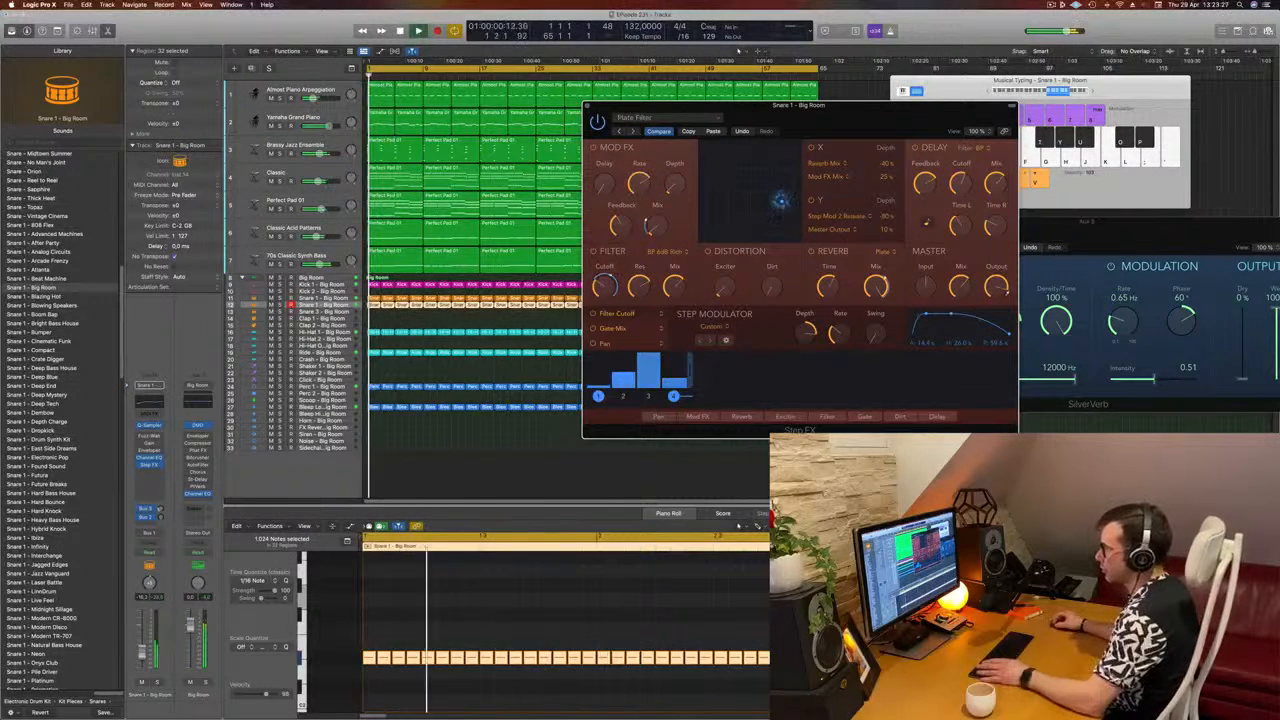
click(636, 131)
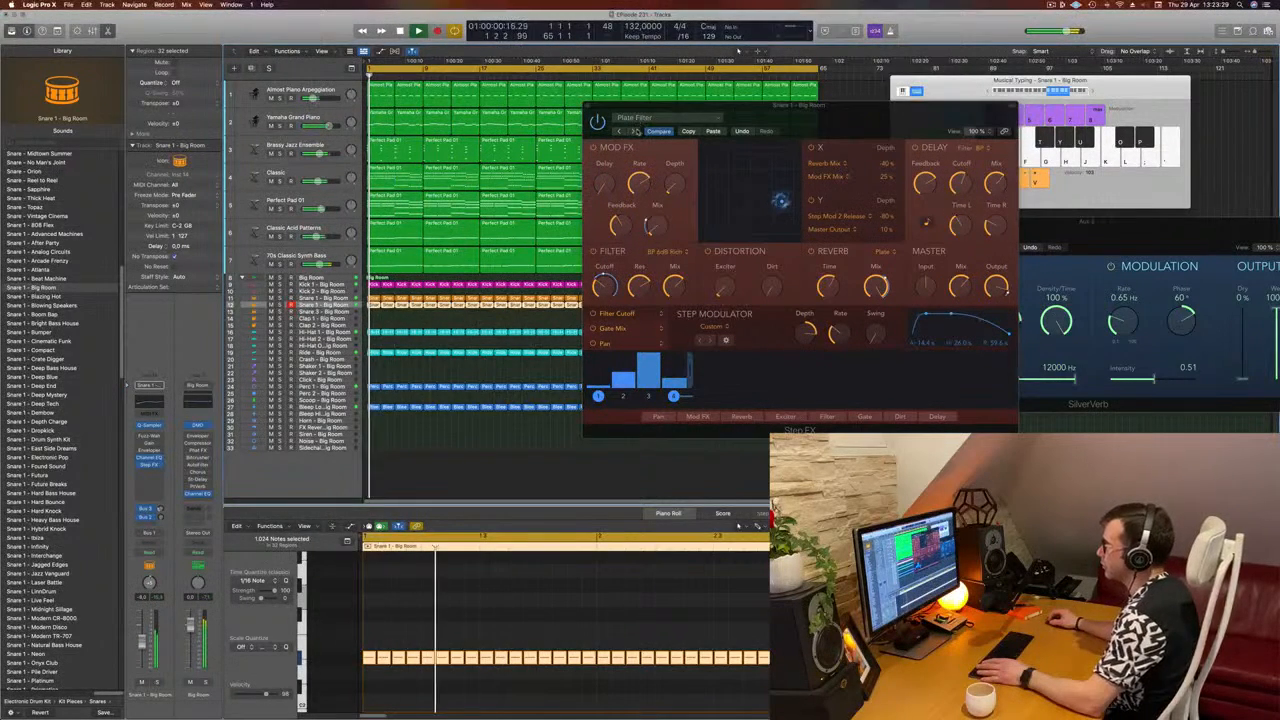
click(634, 131)
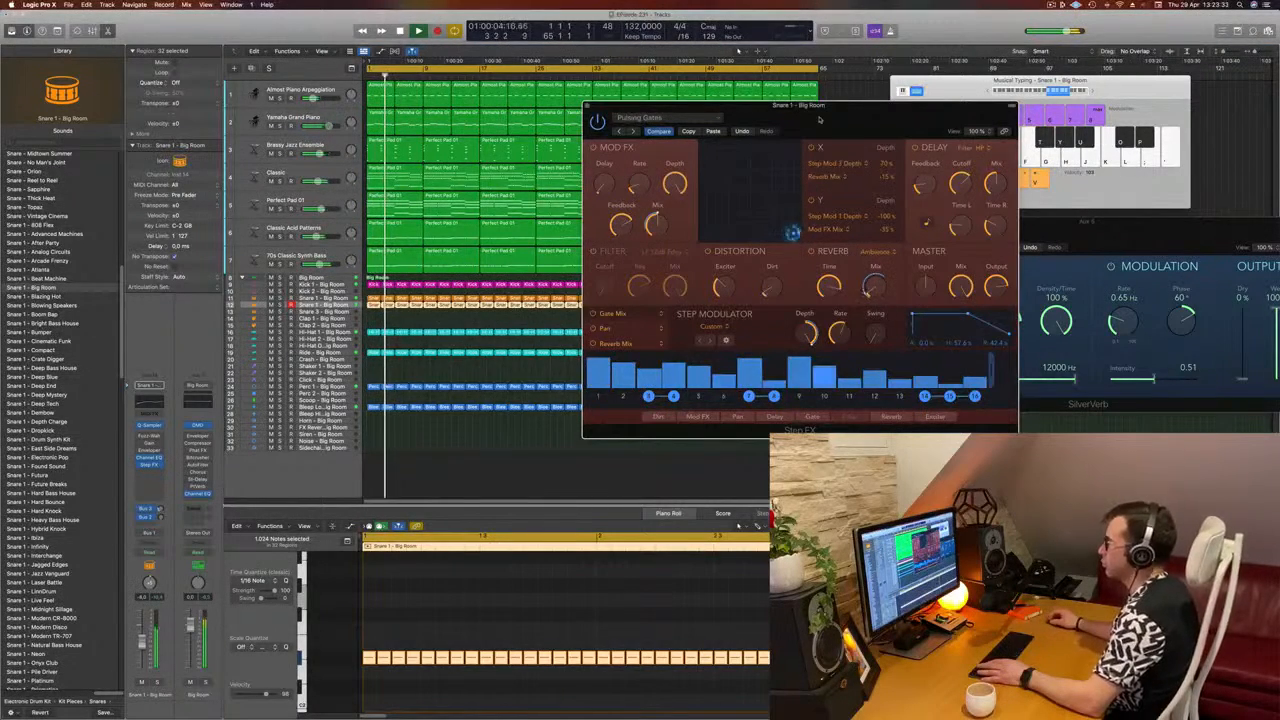
Step: Compare the Roomy Steps and Stuttering Bandpass presets in Step FX, returning to Roomy Steps
drag(819, 119, 749, 147)
click(564, 160)
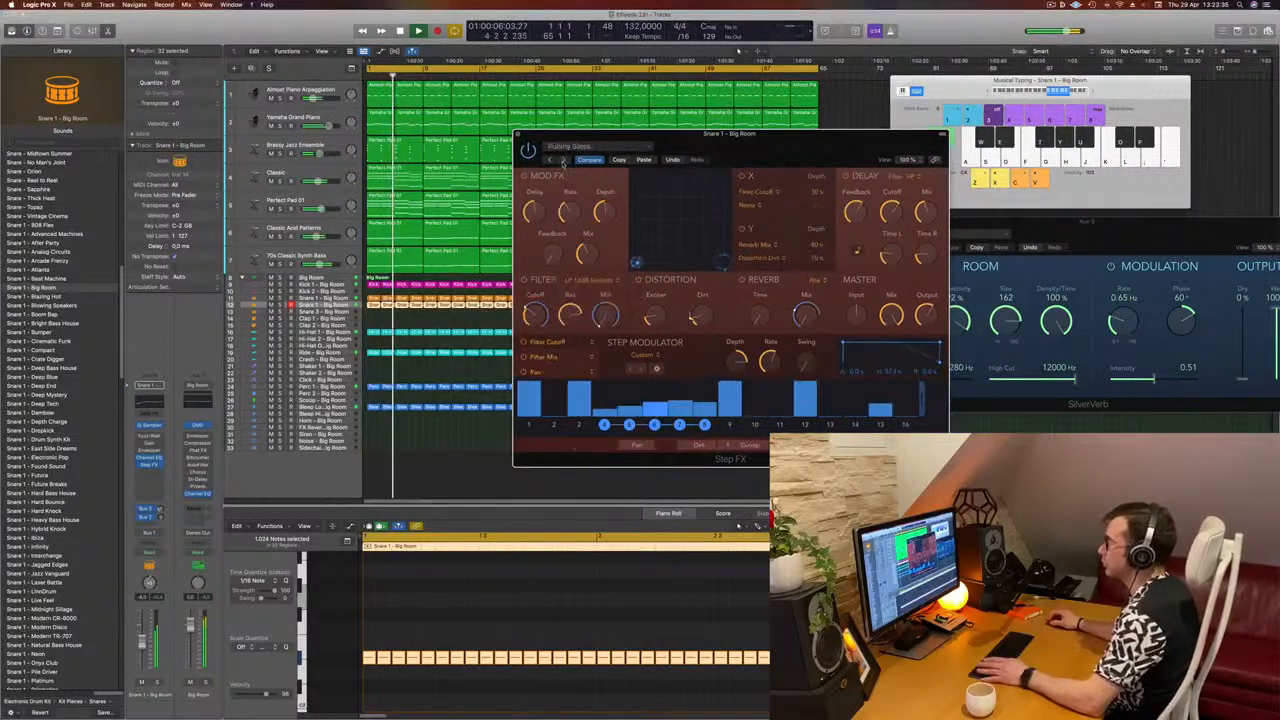
click(564, 160)
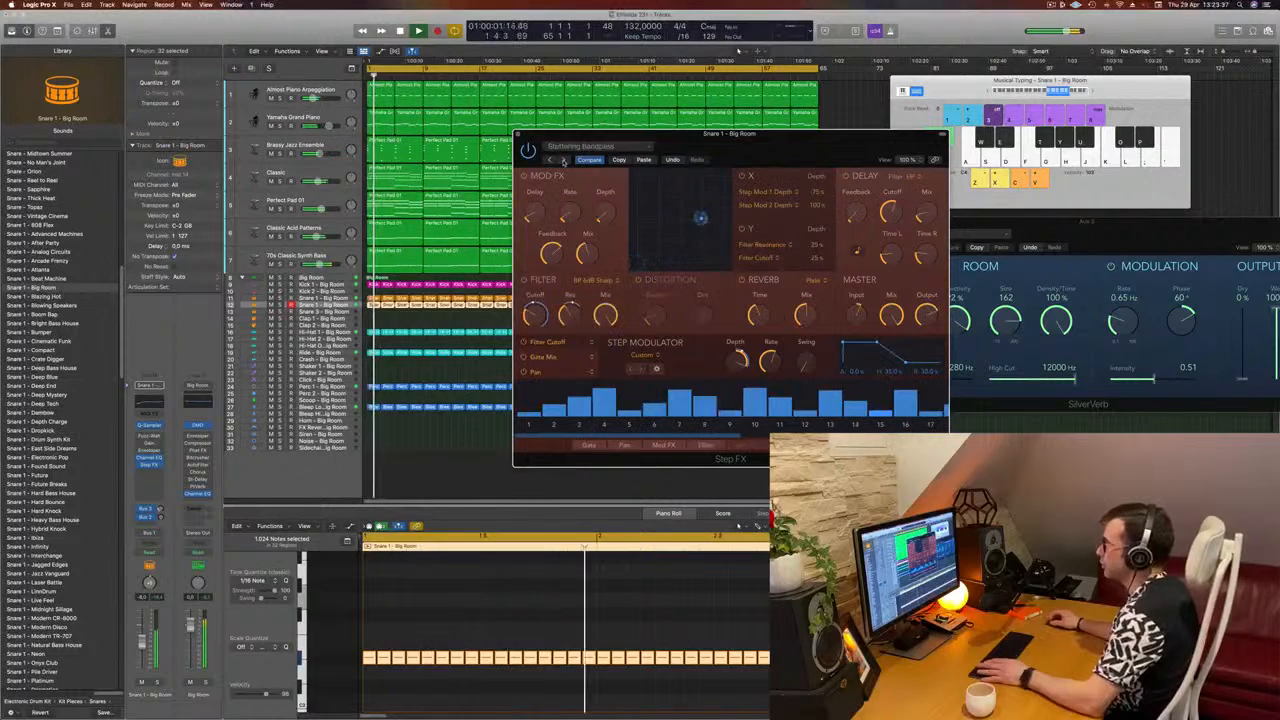
click(549, 160)
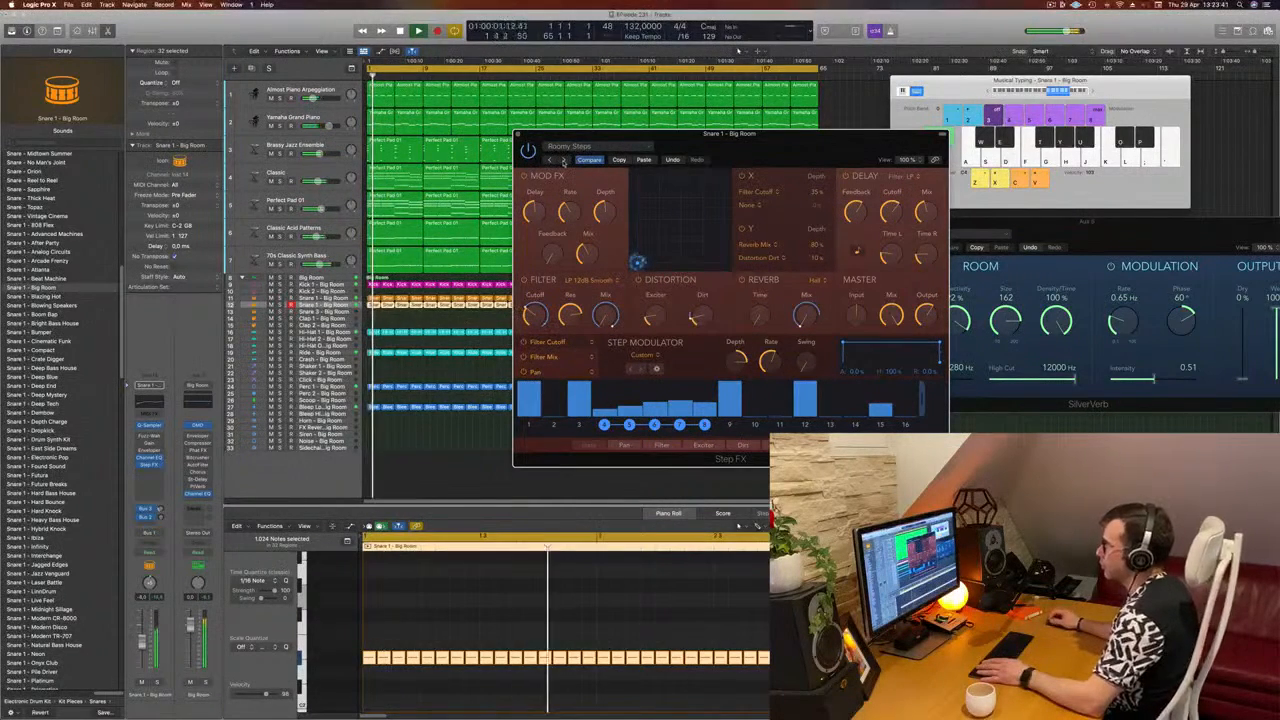
drag(746, 153, 783, 163)
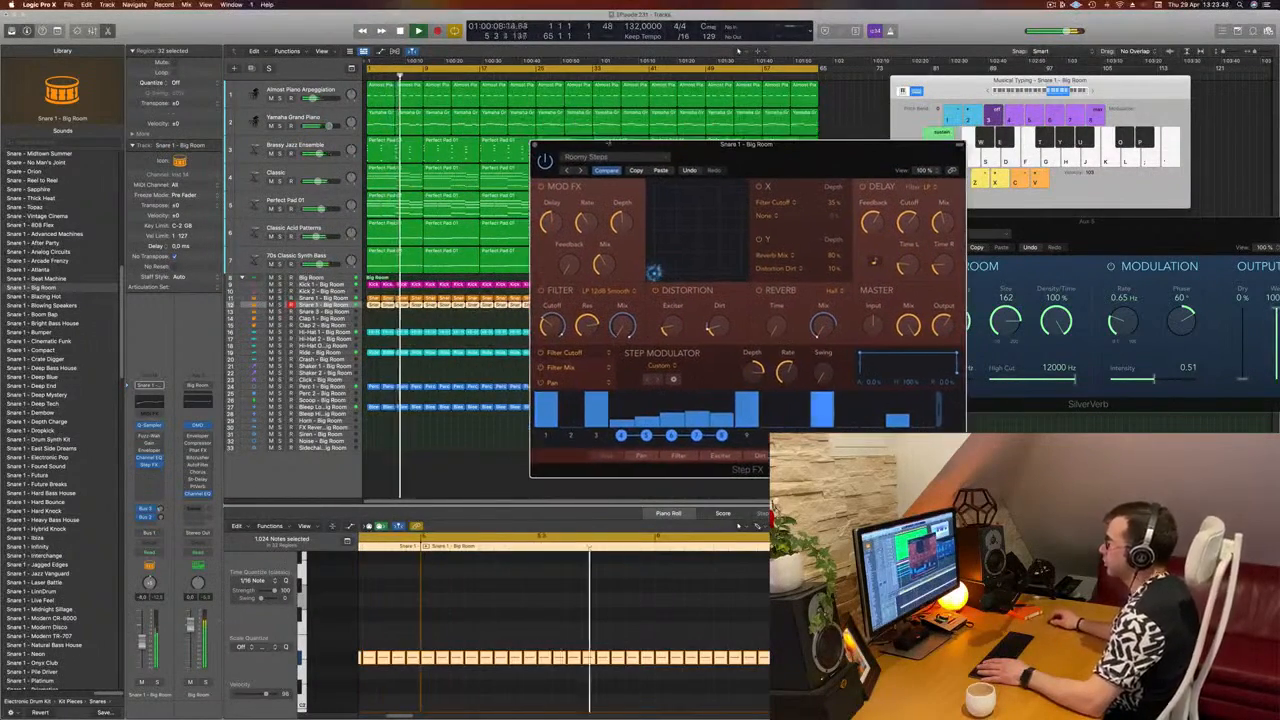
Step: Advance through the remaining Step FX presets and load Gated Reverse Verb on the snare roll
click(580, 171)
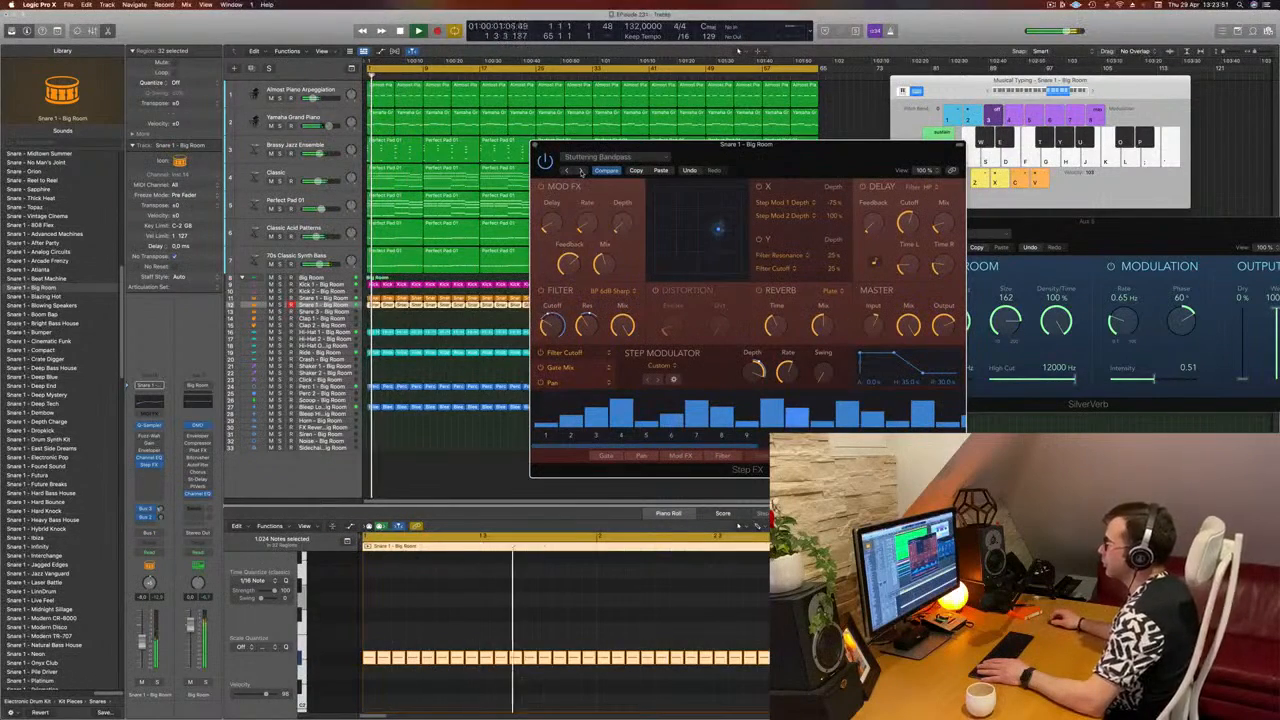
click(580, 171)
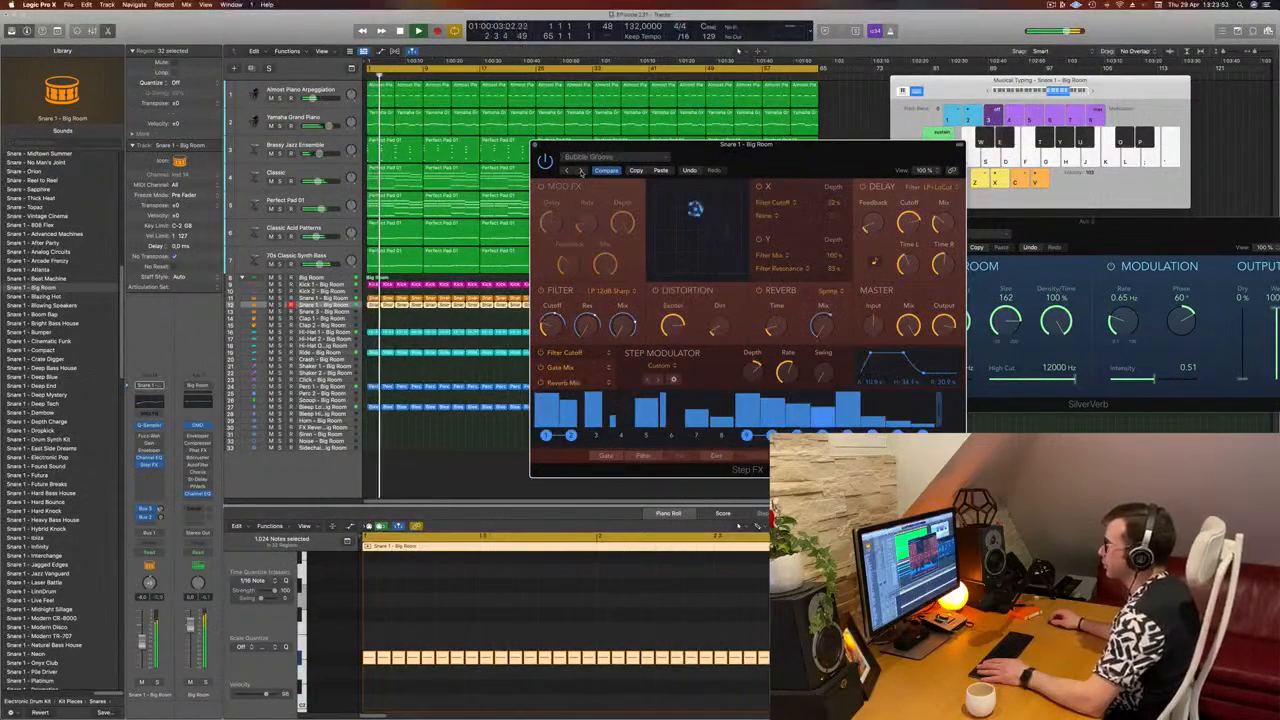
click(580, 171)
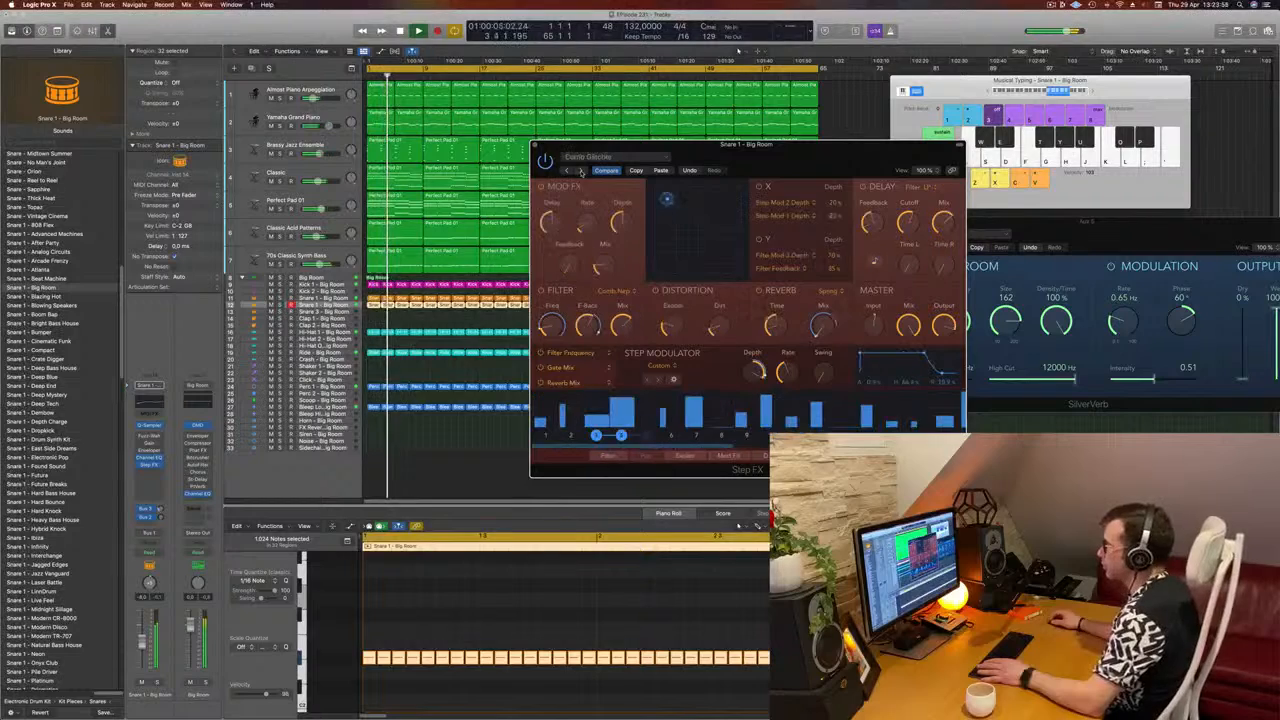
click(580, 171)
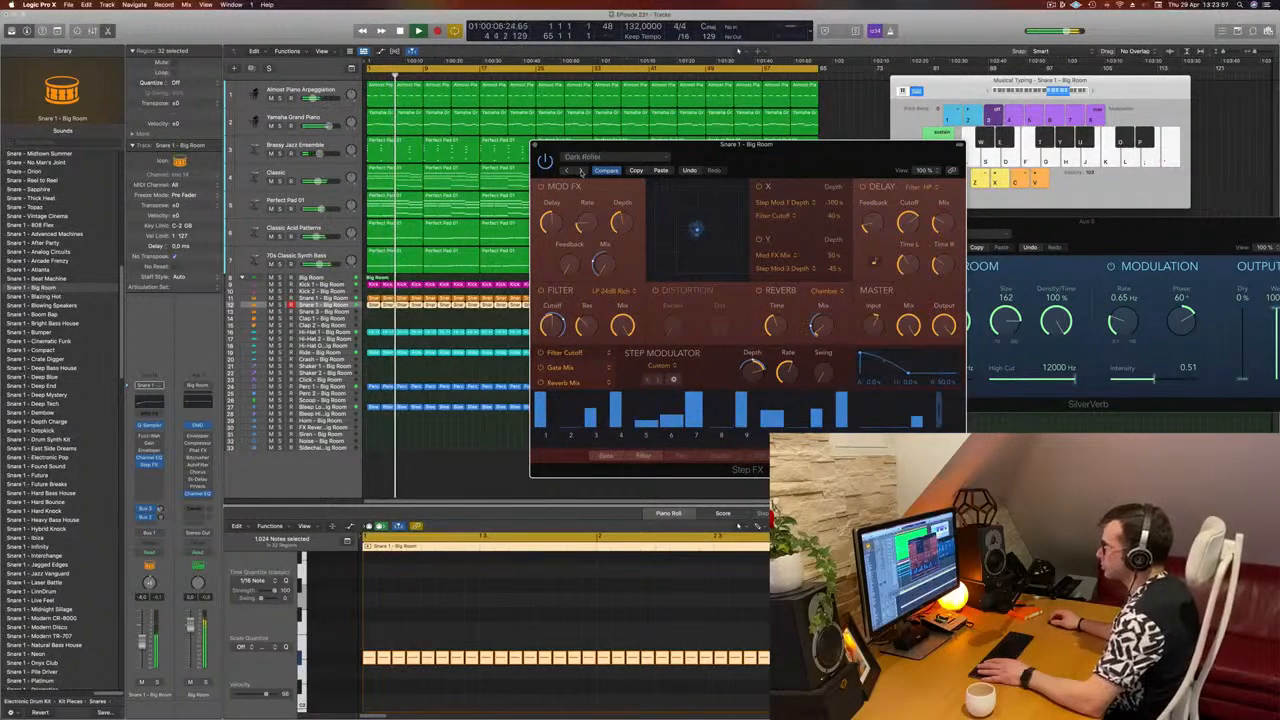
click(580, 171)
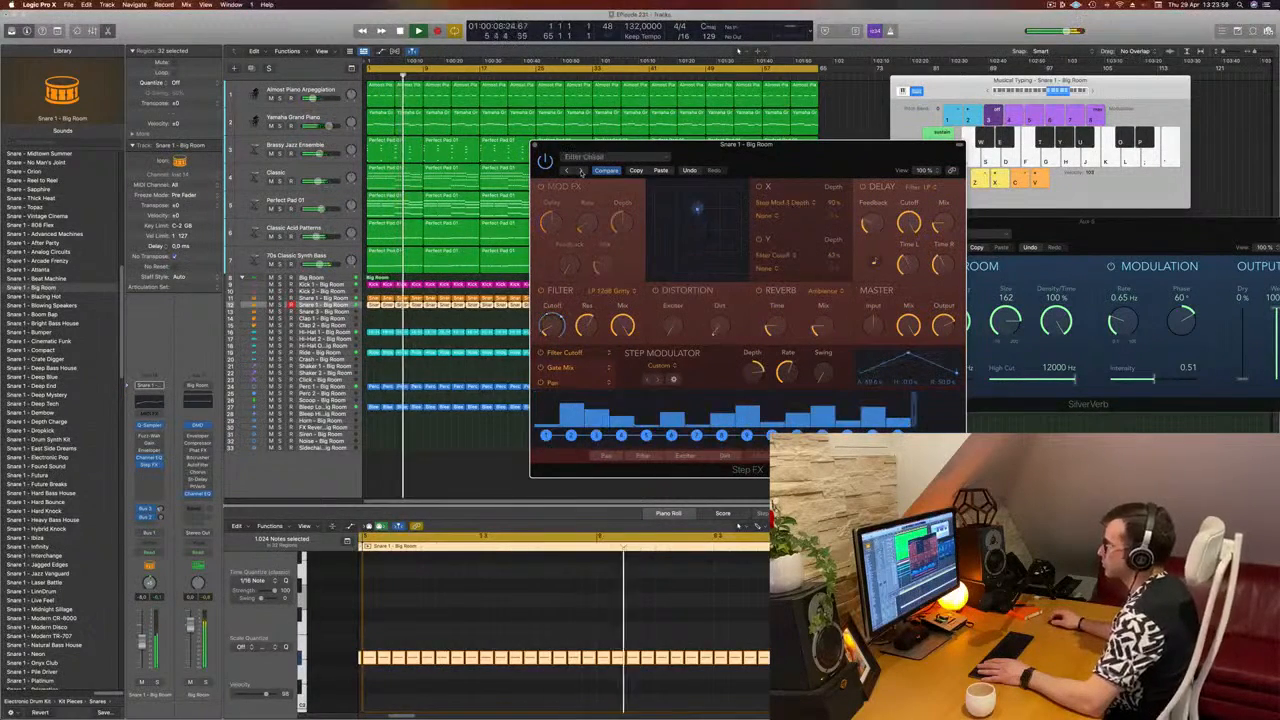
click(580, 171)
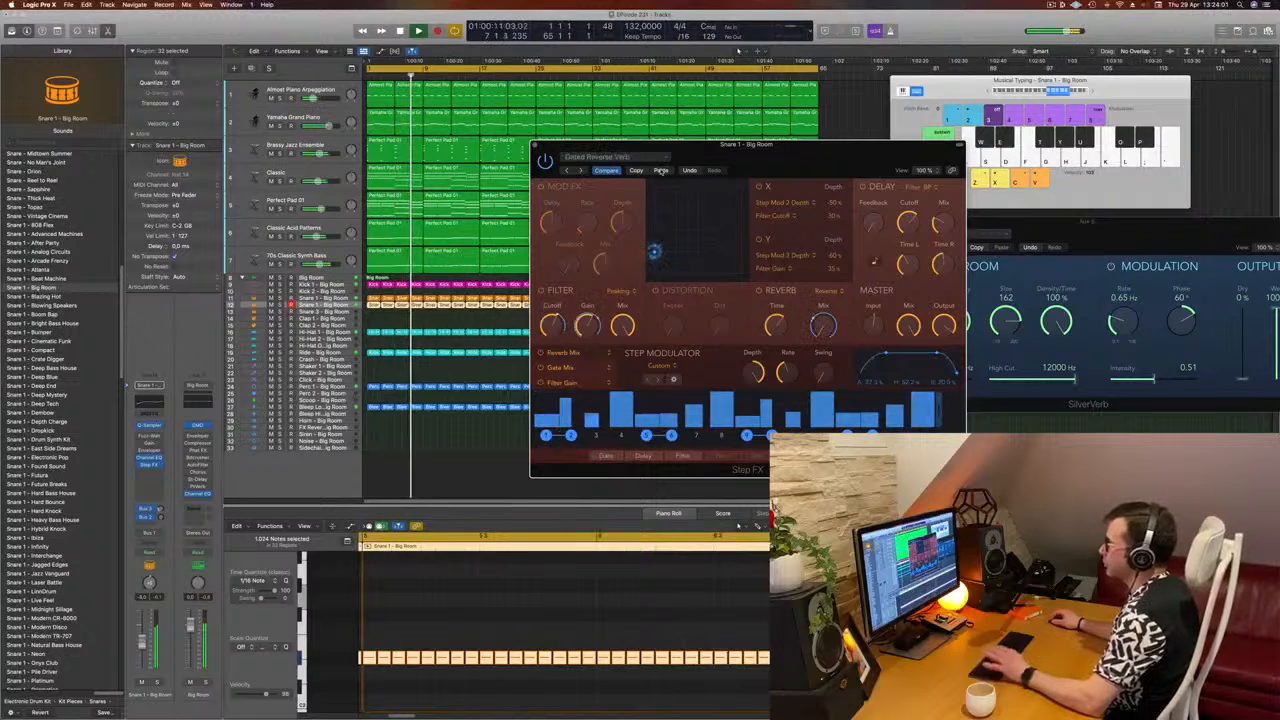
drag(672, 169, 645, 156)
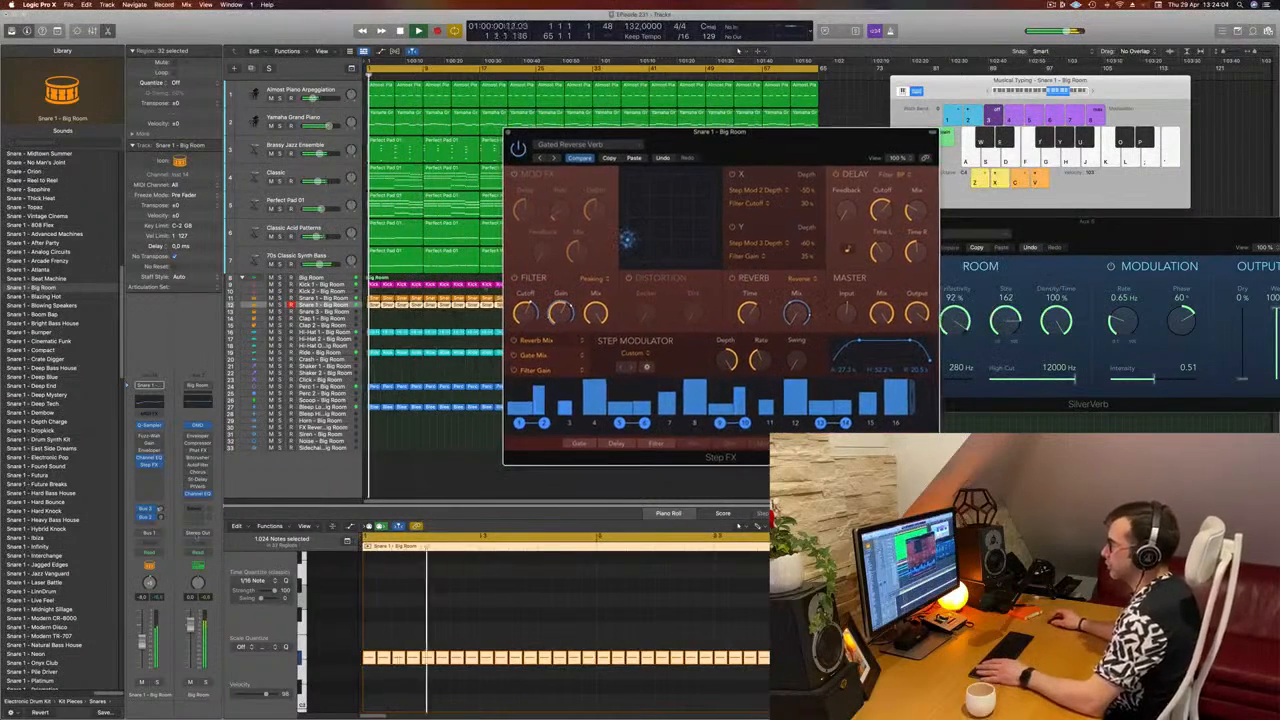
Step: Solo the snare roll track briefly, then lower the Step FX master mix to about 74%
click(157, 682)
click(157, 682)
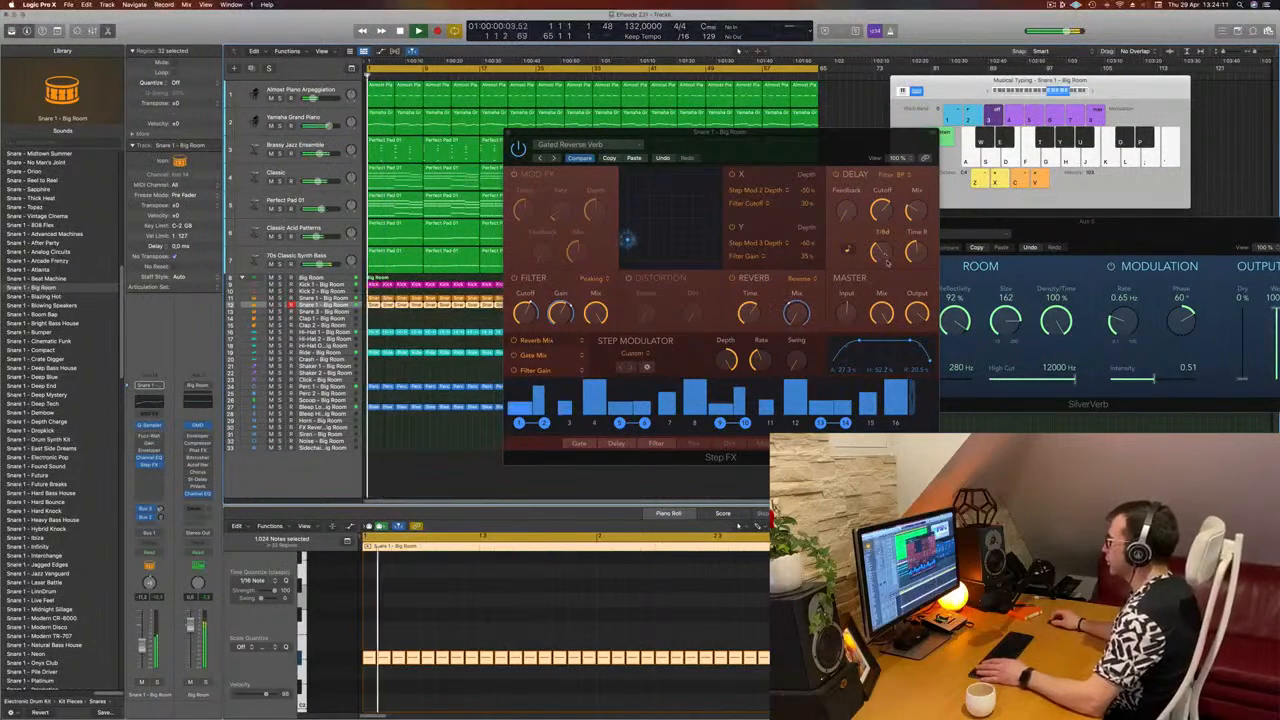
click(884, 345)
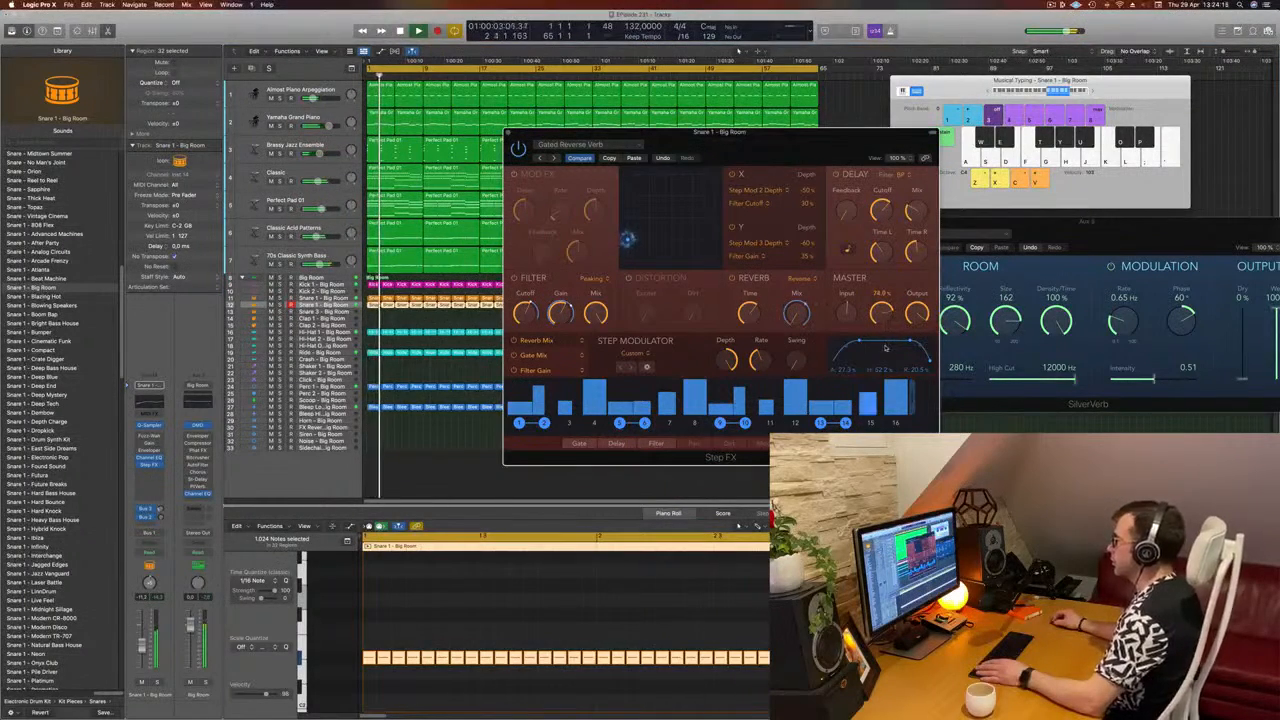
Step: Restart playback, close the Step FX window and clear the workspace by deselecting the roll regions and moving SilverVerb off the arrangement
drag(800, 132, 743, 155)
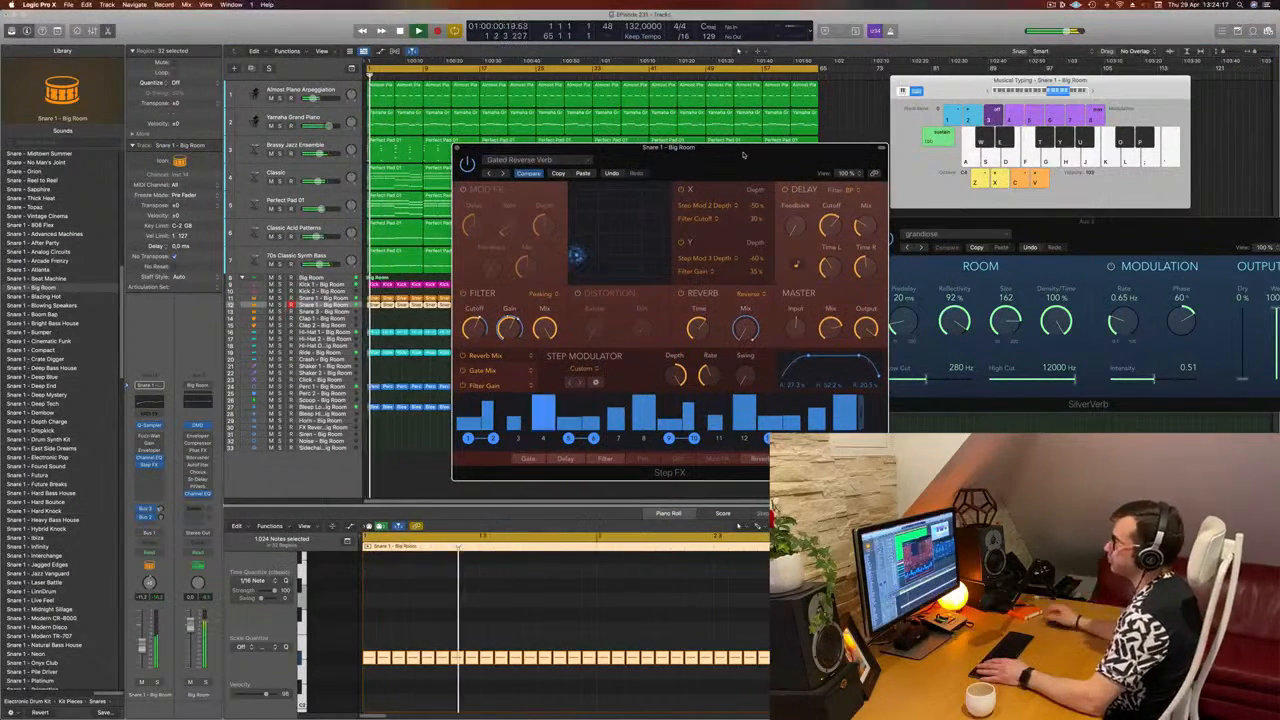
drag(657, 154, 621, 163)
key(space)
key(space)
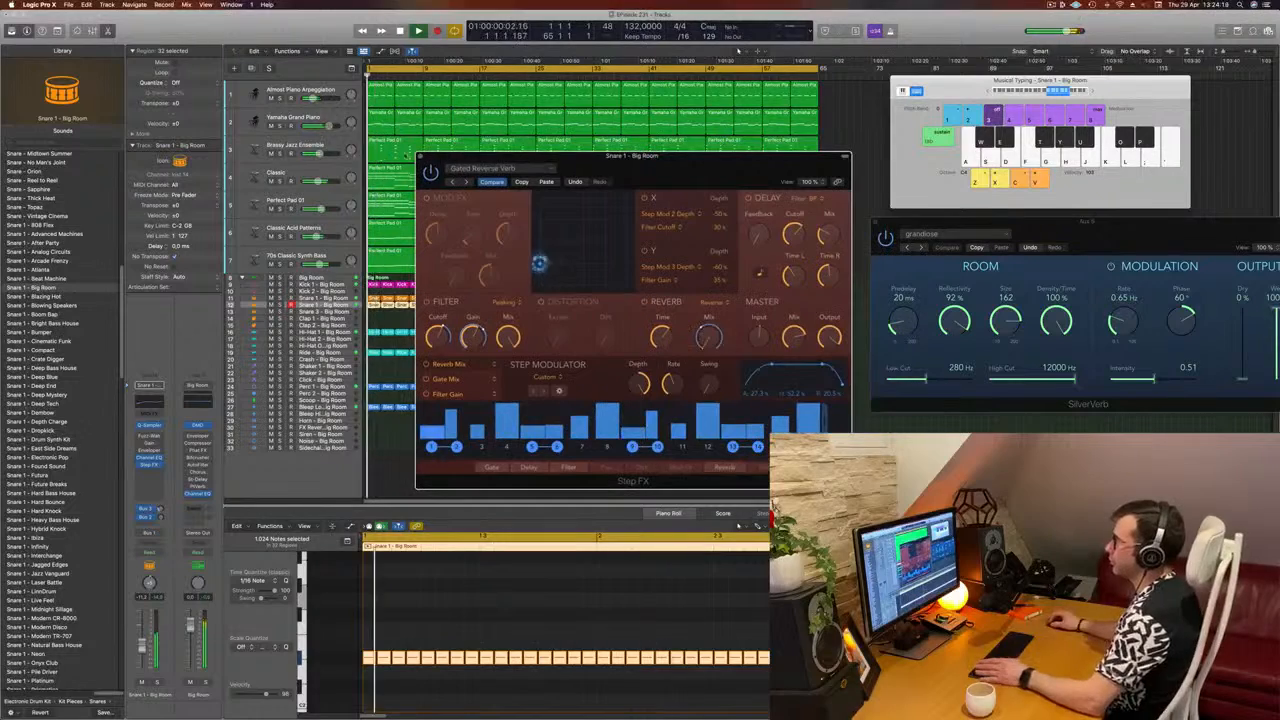
key(super+w)
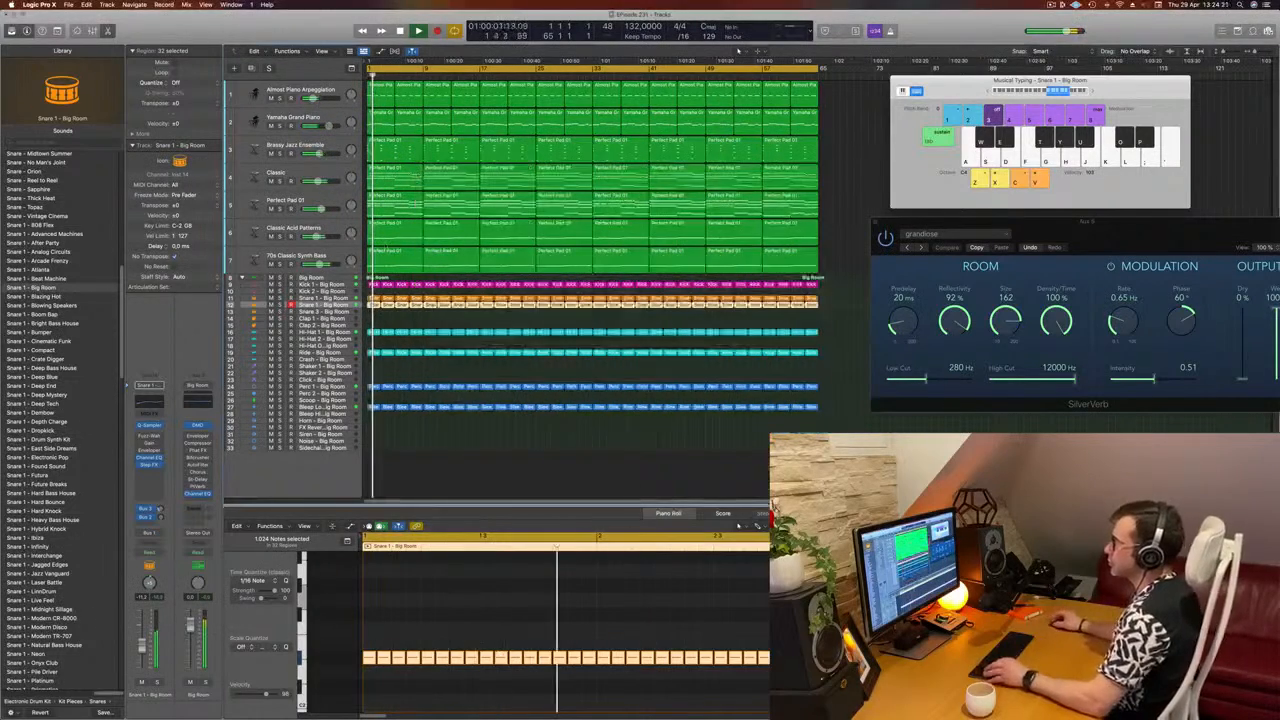
click(583, 428)
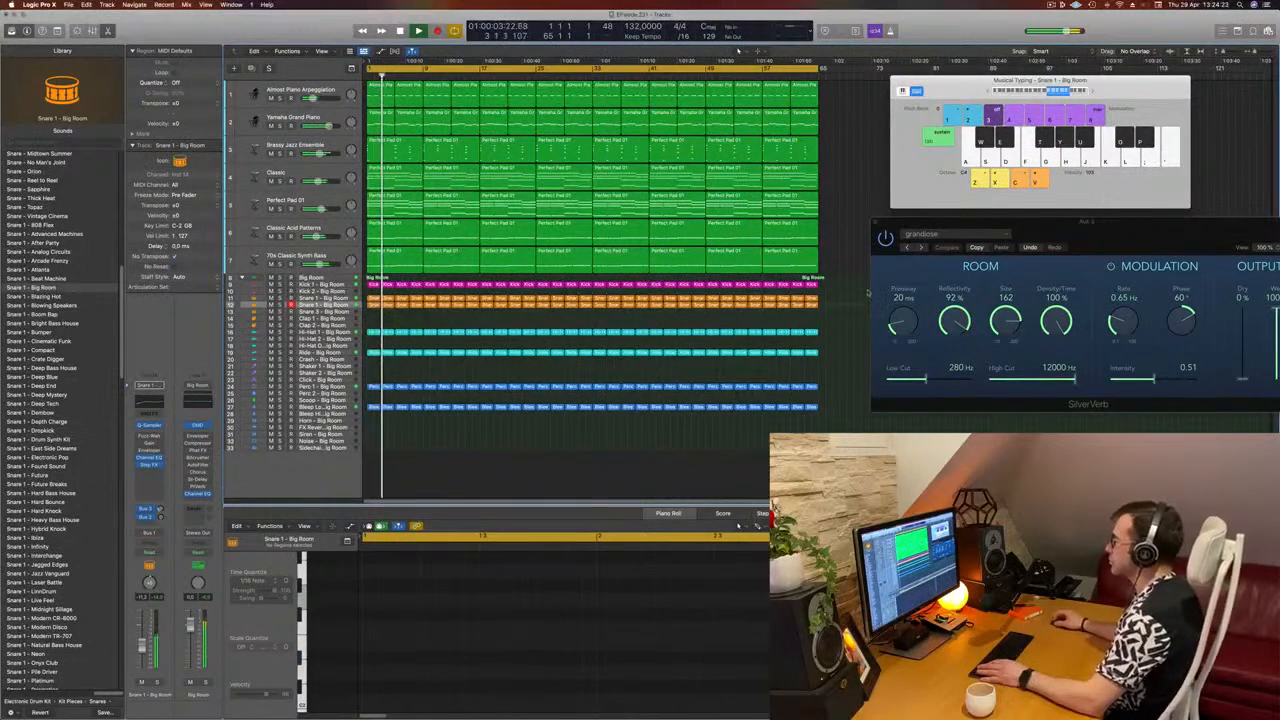
drag(1025, 224, 1087, 228)
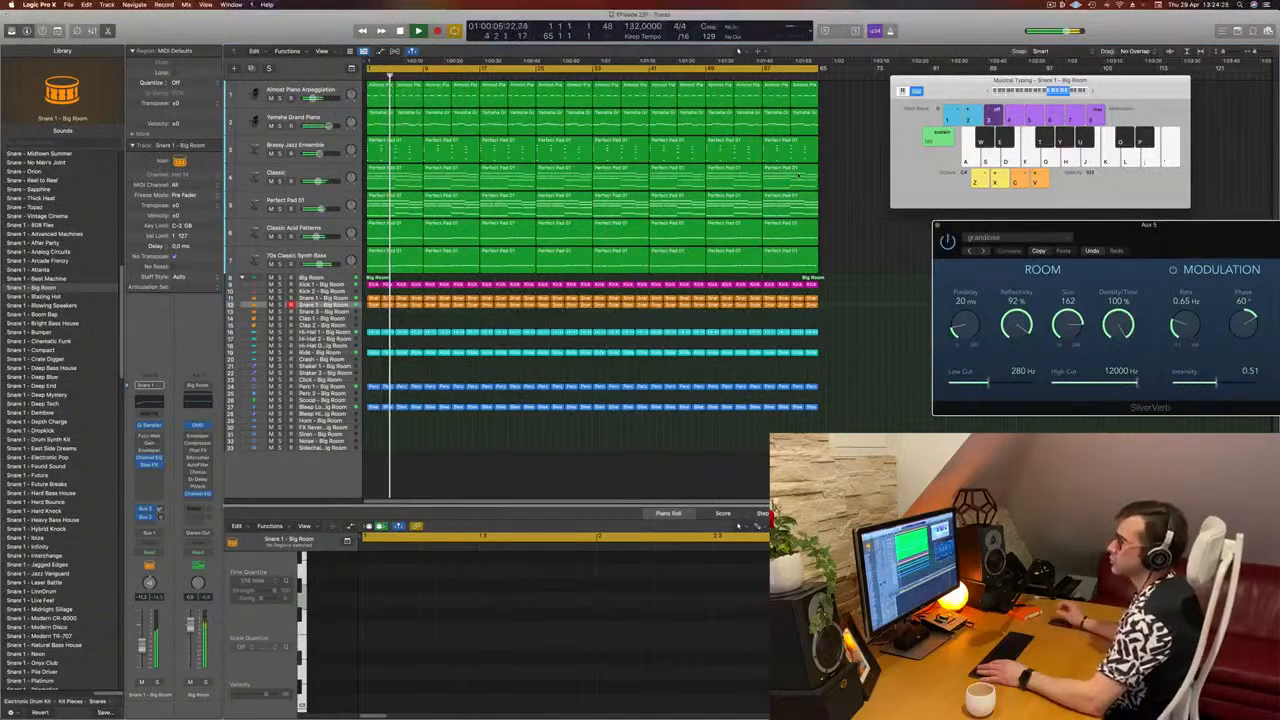
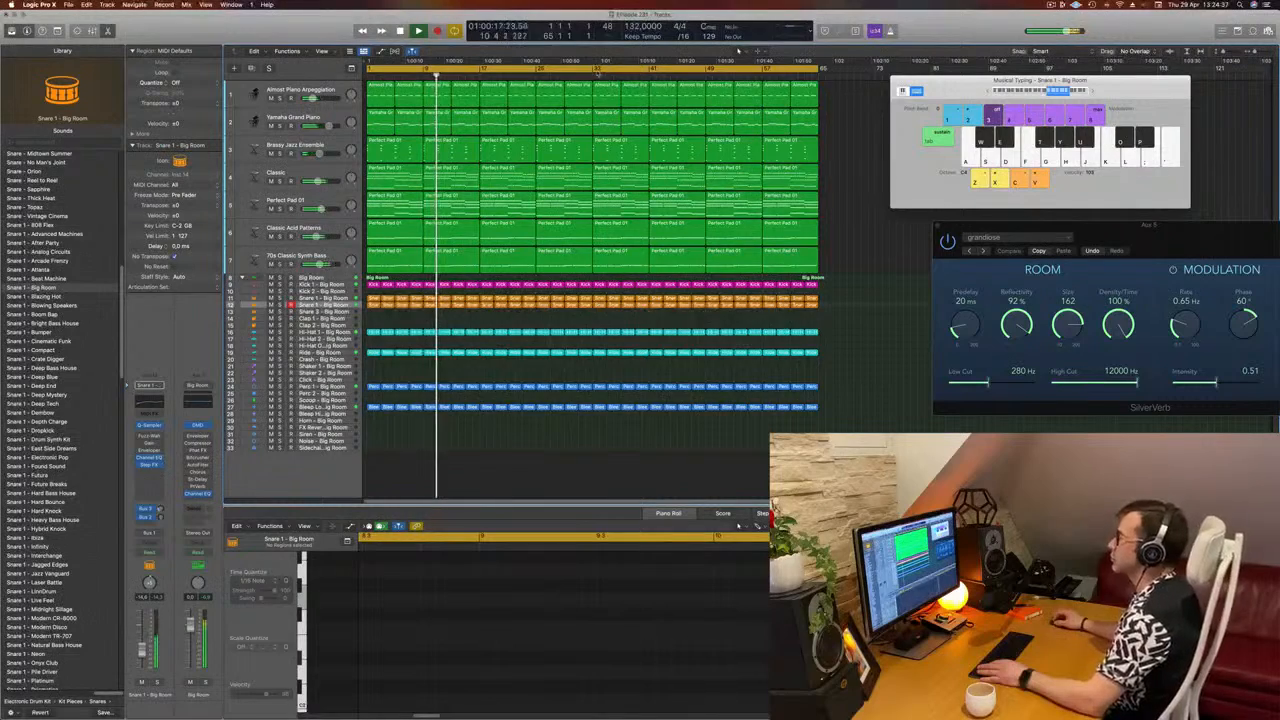
Step: Set the cycle range to bars 33–65, delete every drum region except the kick in that range, and play it
click(604, 71)
drag(604, 71, 822, 86)
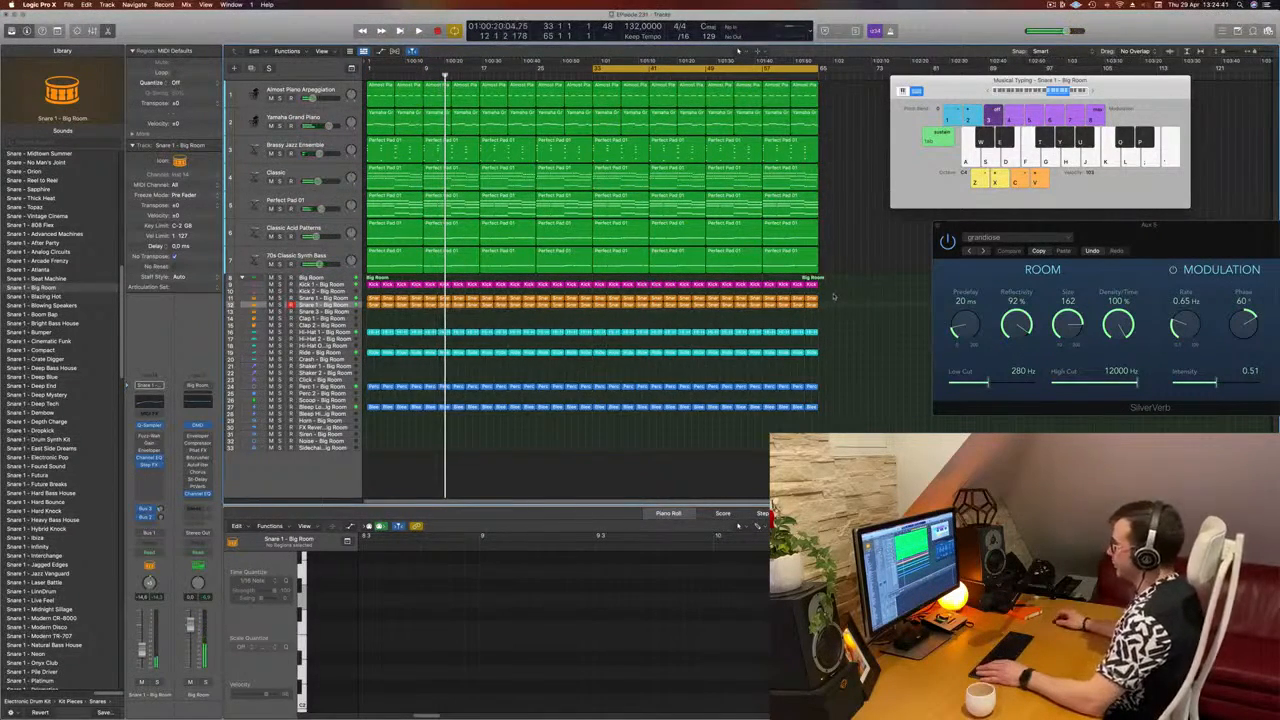
drag(828, 292, 598, 428)
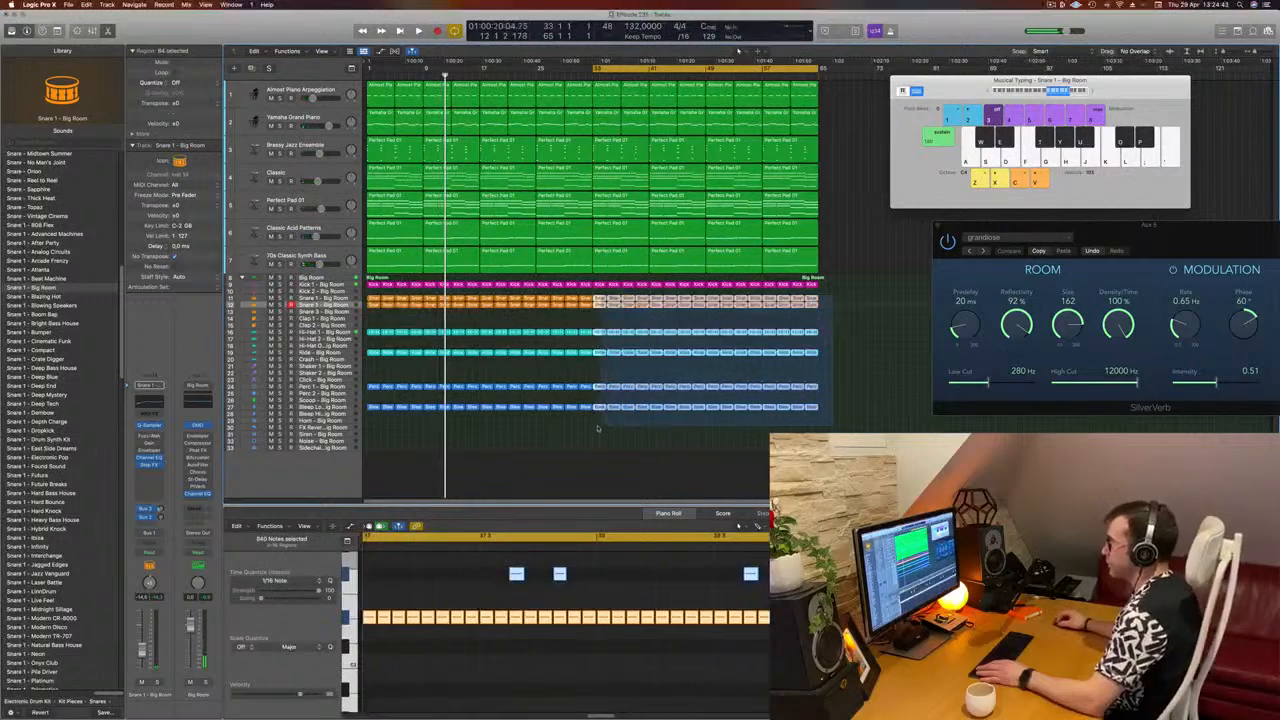
key(Delete)
key(space)
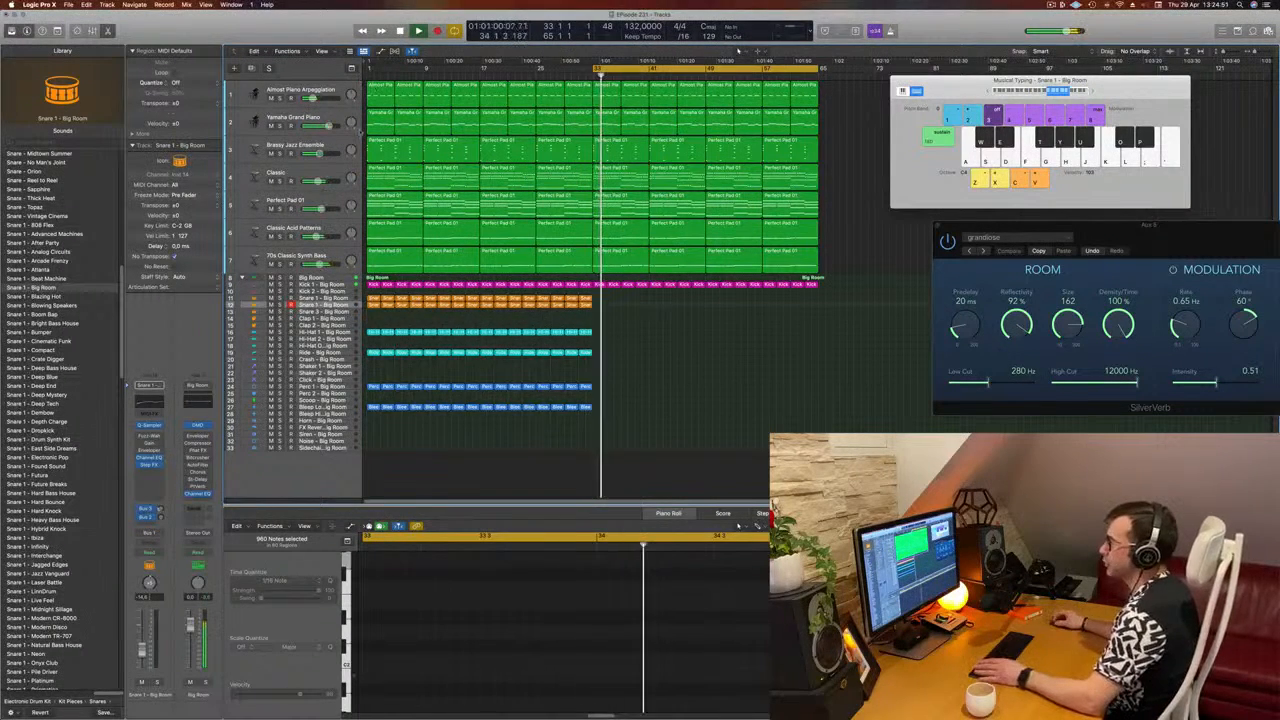
Step: Set the Classic track's automation mode to Touch and record a sweep of Alchemy's Cutoff during playback
click(330, 146)
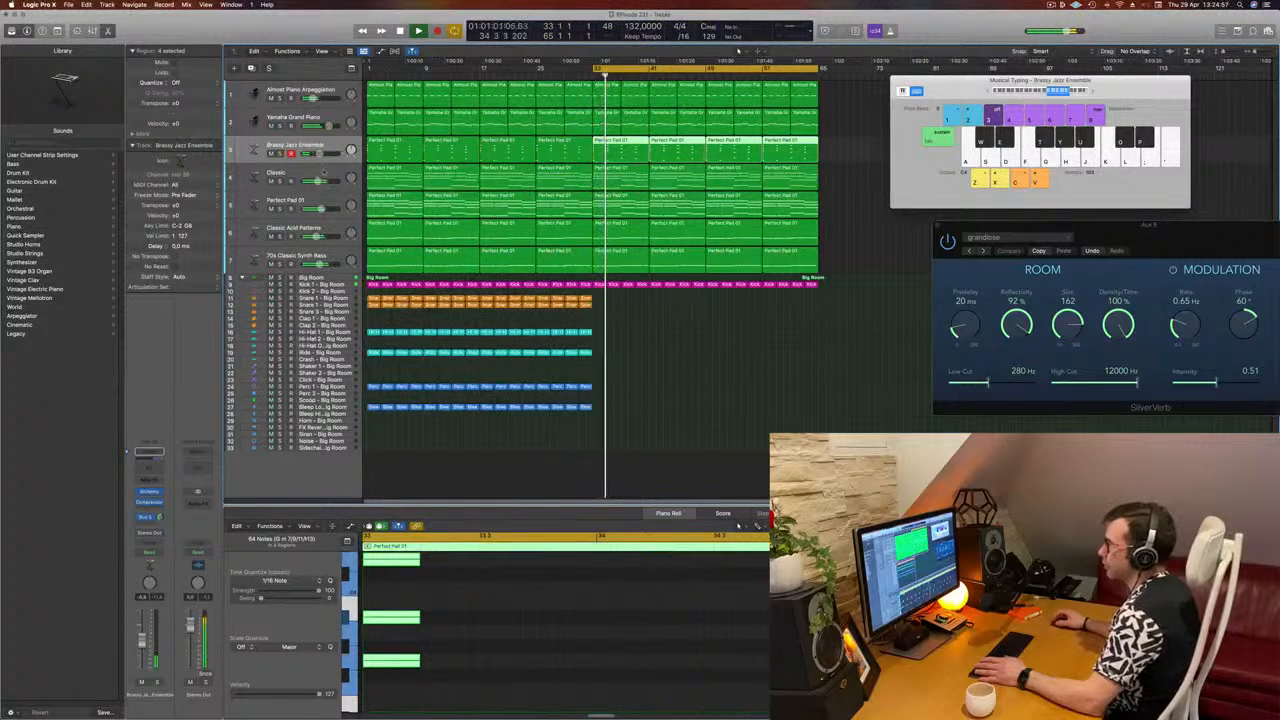
click(323, 172)
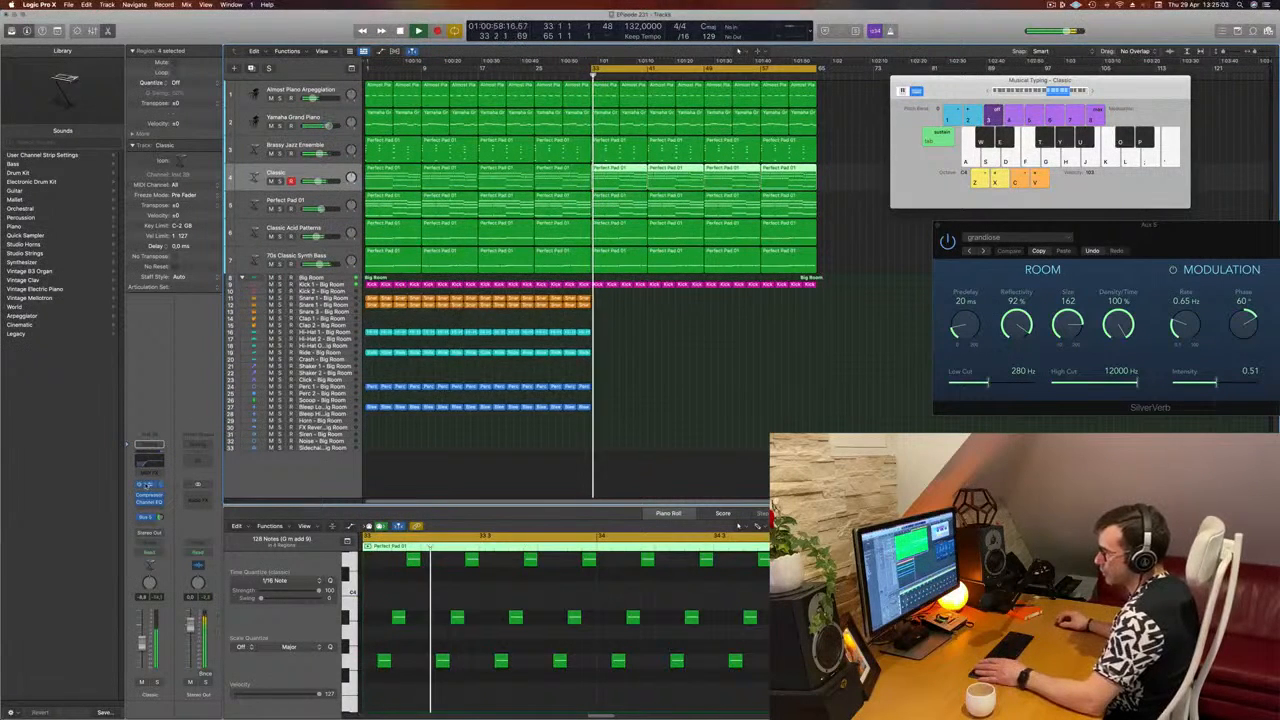
click(152, 551)
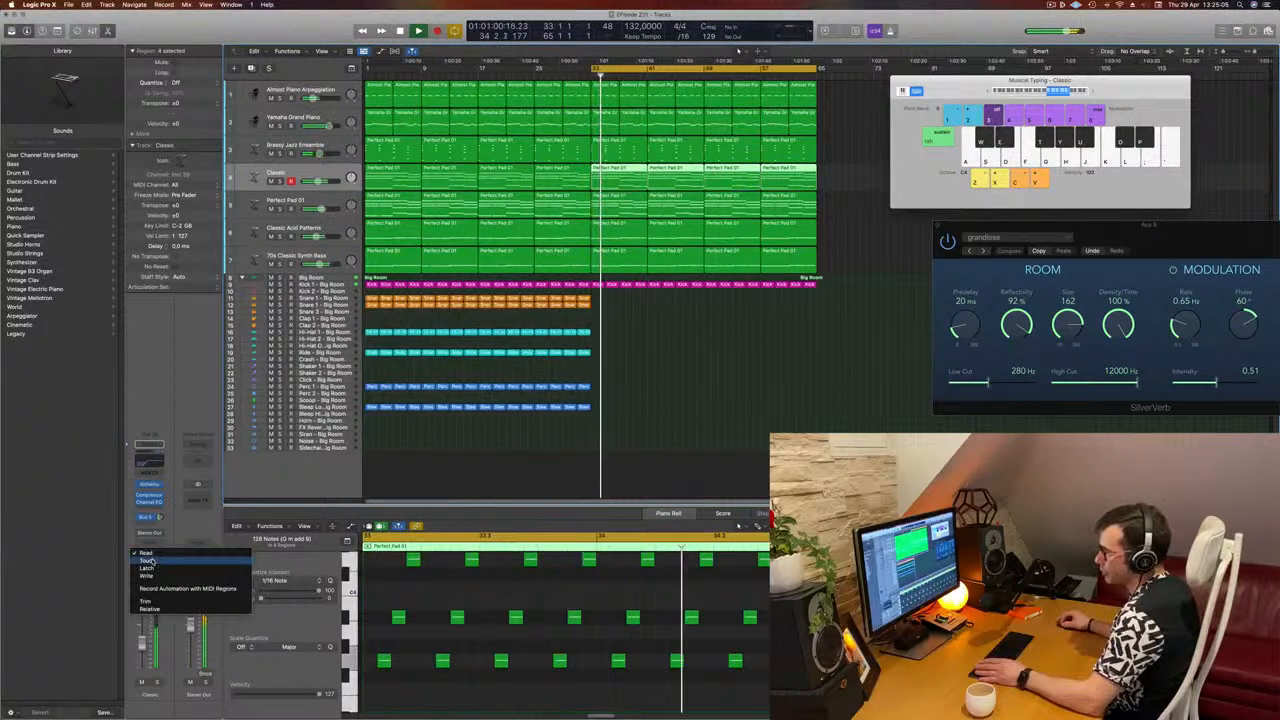
click(150, 577)
click(149, 484)
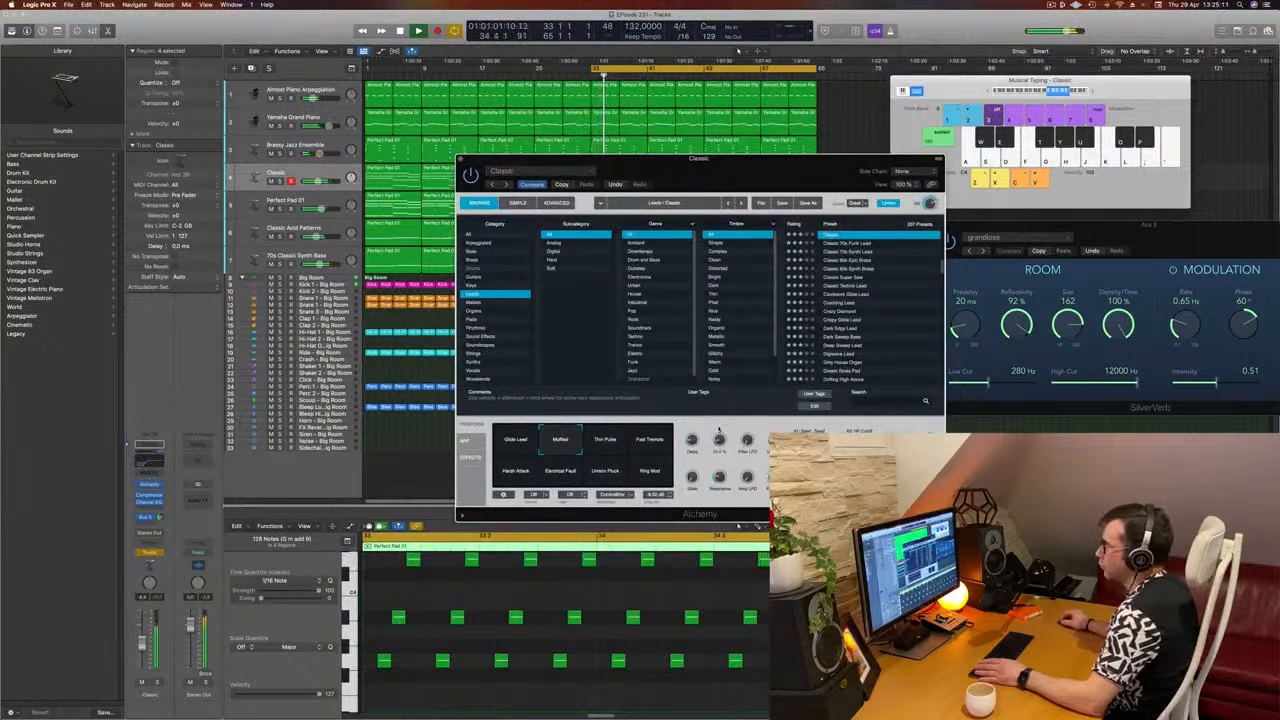
drag(461, 157, 460, 158)
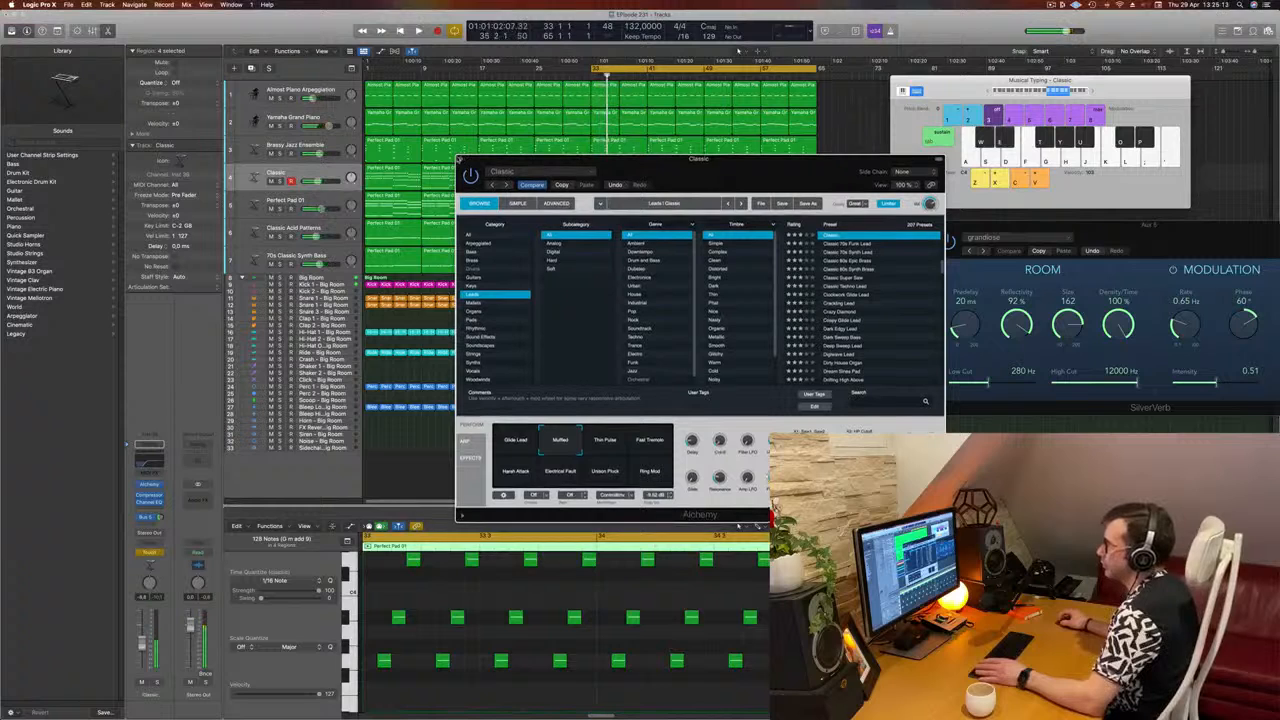
key(super+w)
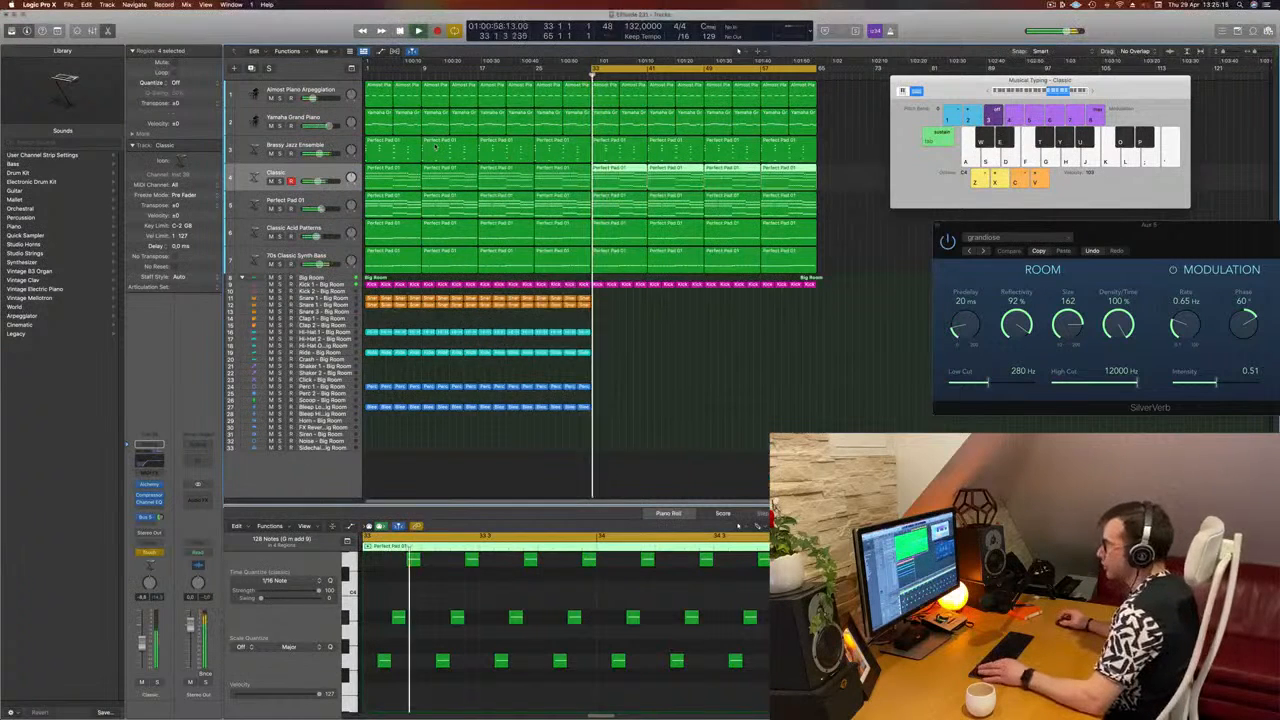
Step: Enlarge the Classic track, hide Musical Typing, and show the Alchemy Cutoff automation on that track
click(648, 332)
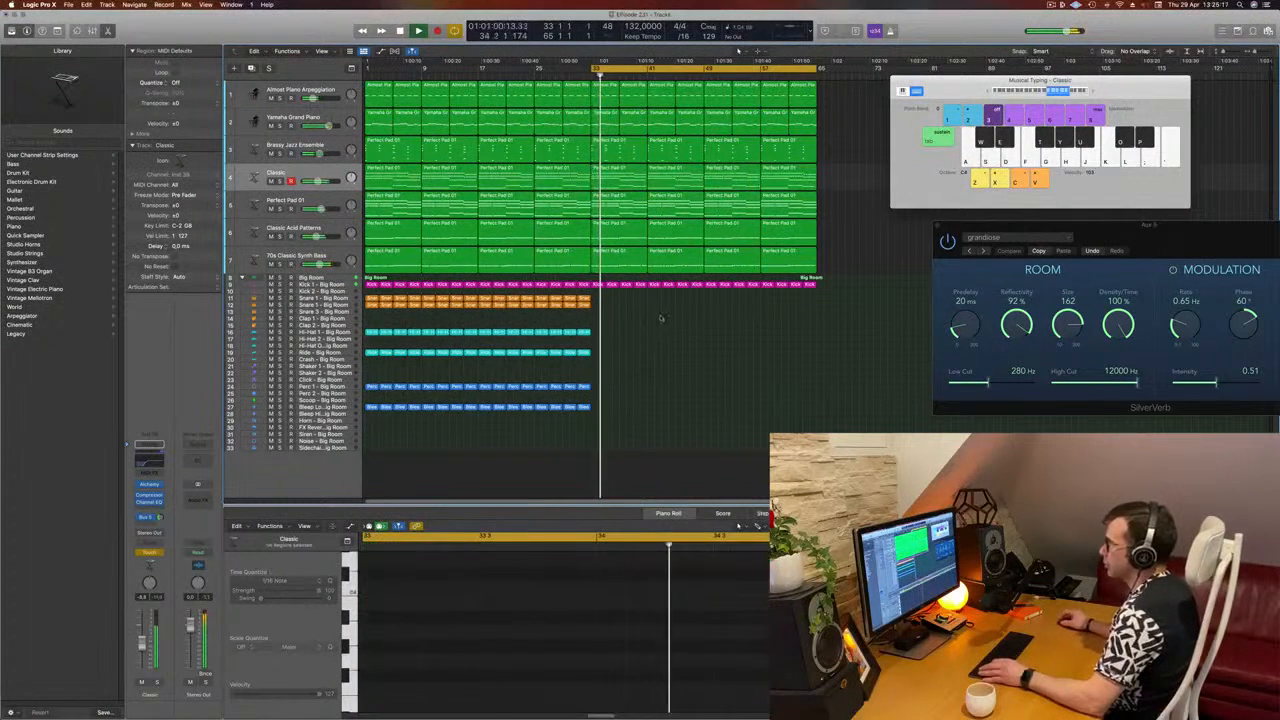
drag(313, 186, 323, 229)
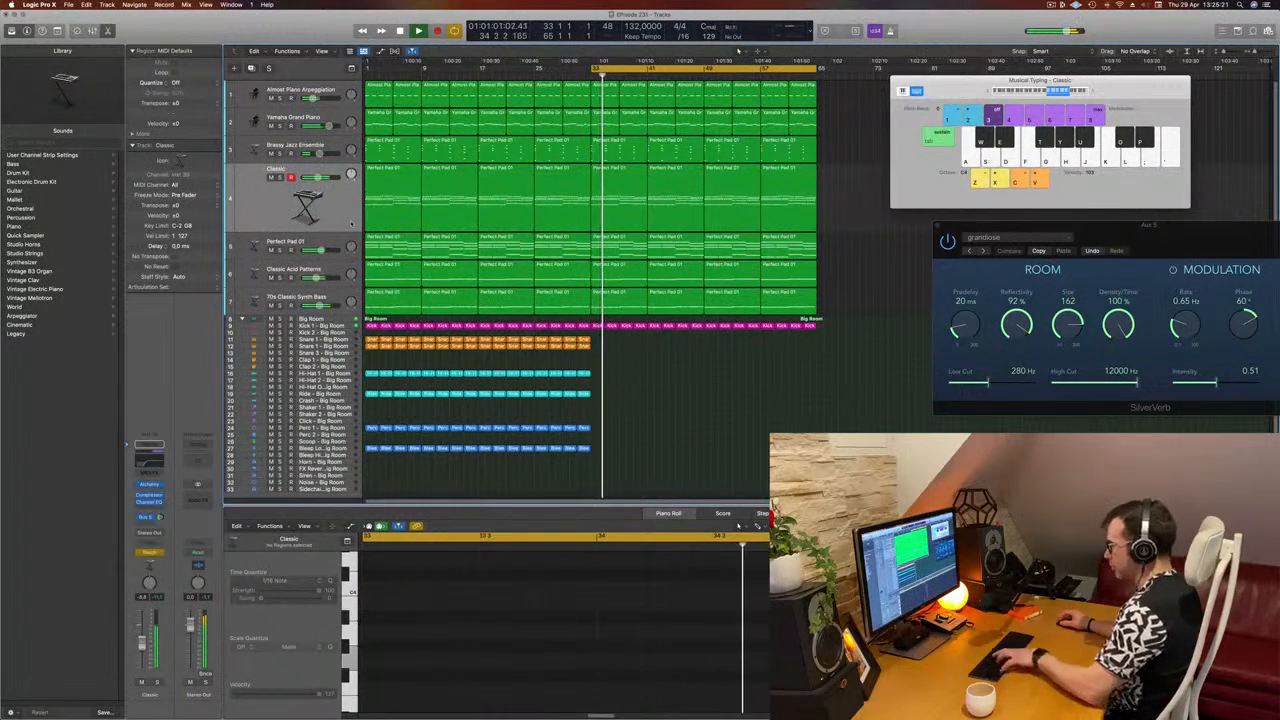
key(super+k)
key(ctrl+z)
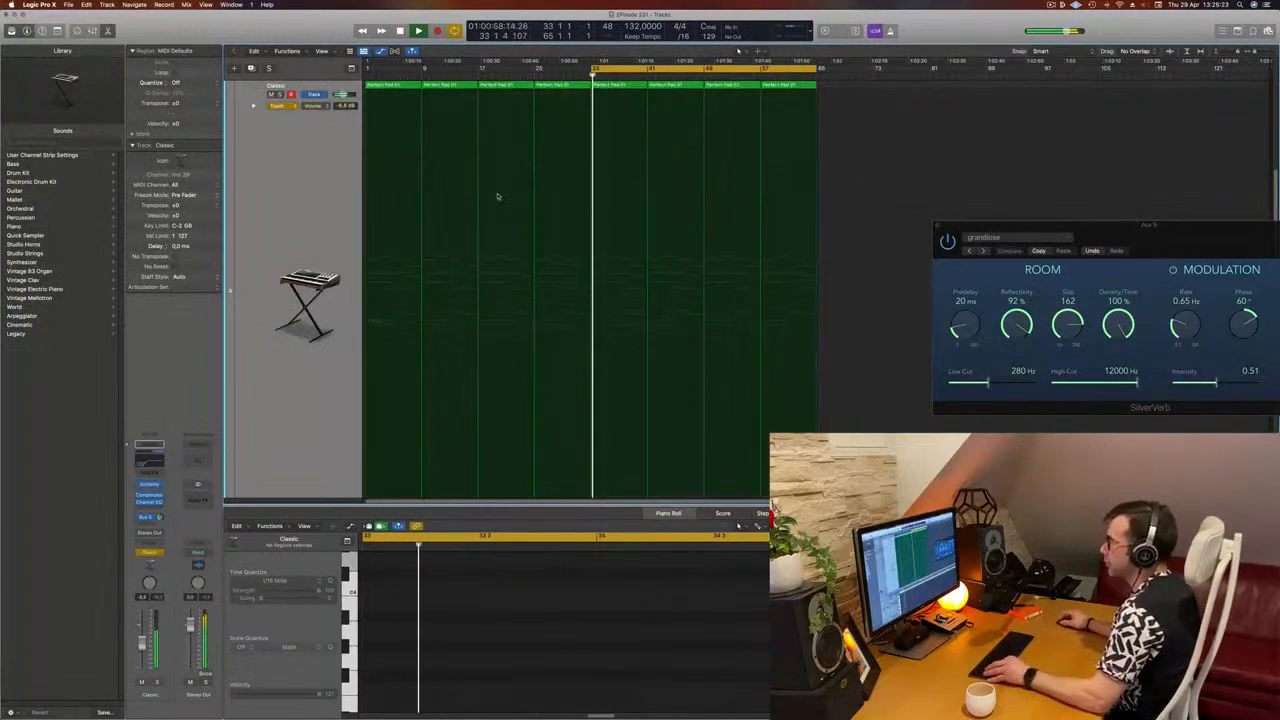
key(ctrl+z)
click(322, 105)
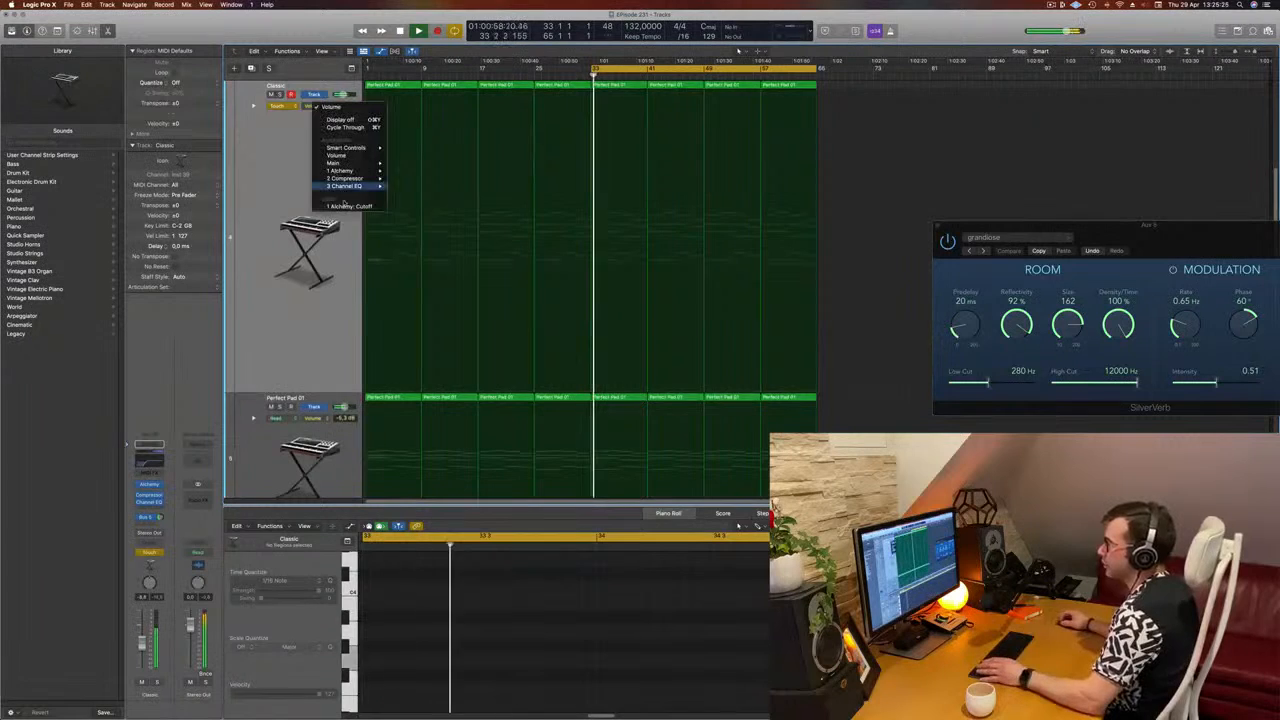
click(349, 206)
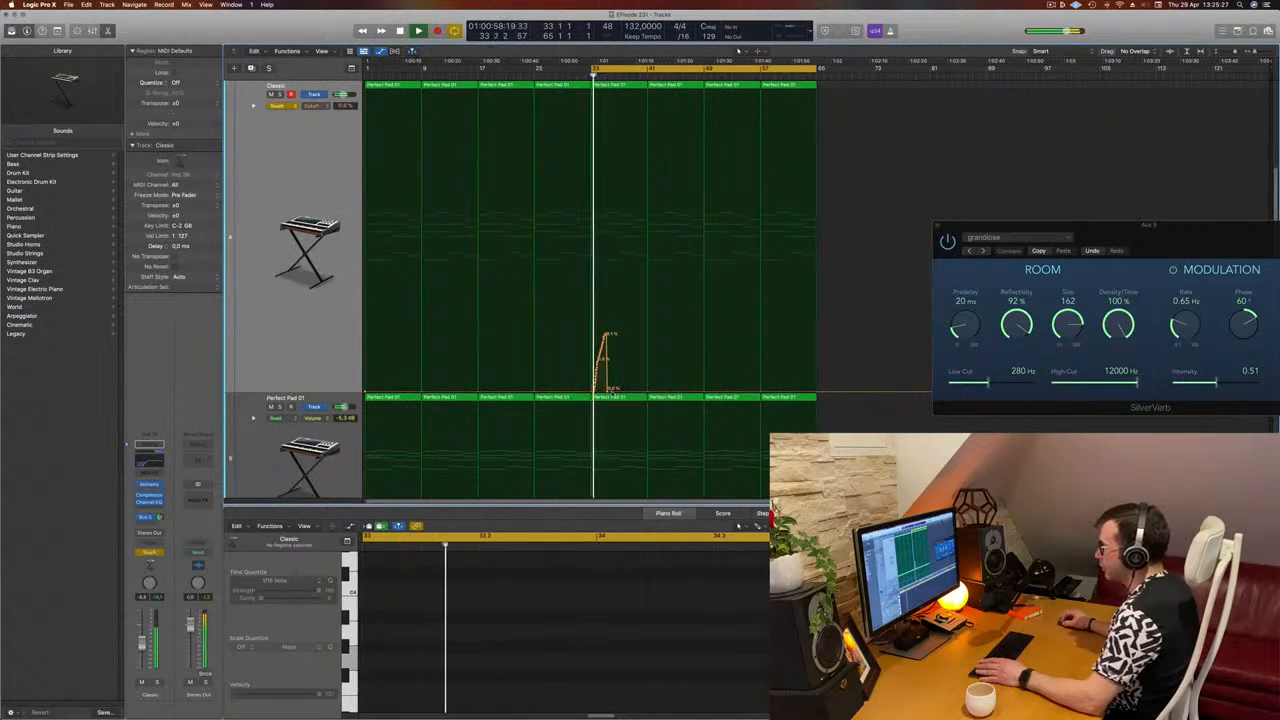
Step: Clear the recorded Cutoff curve on Classic and shape a ramp from 0% at bar 33 to about 10% at bar 41
key(space)
key(space)
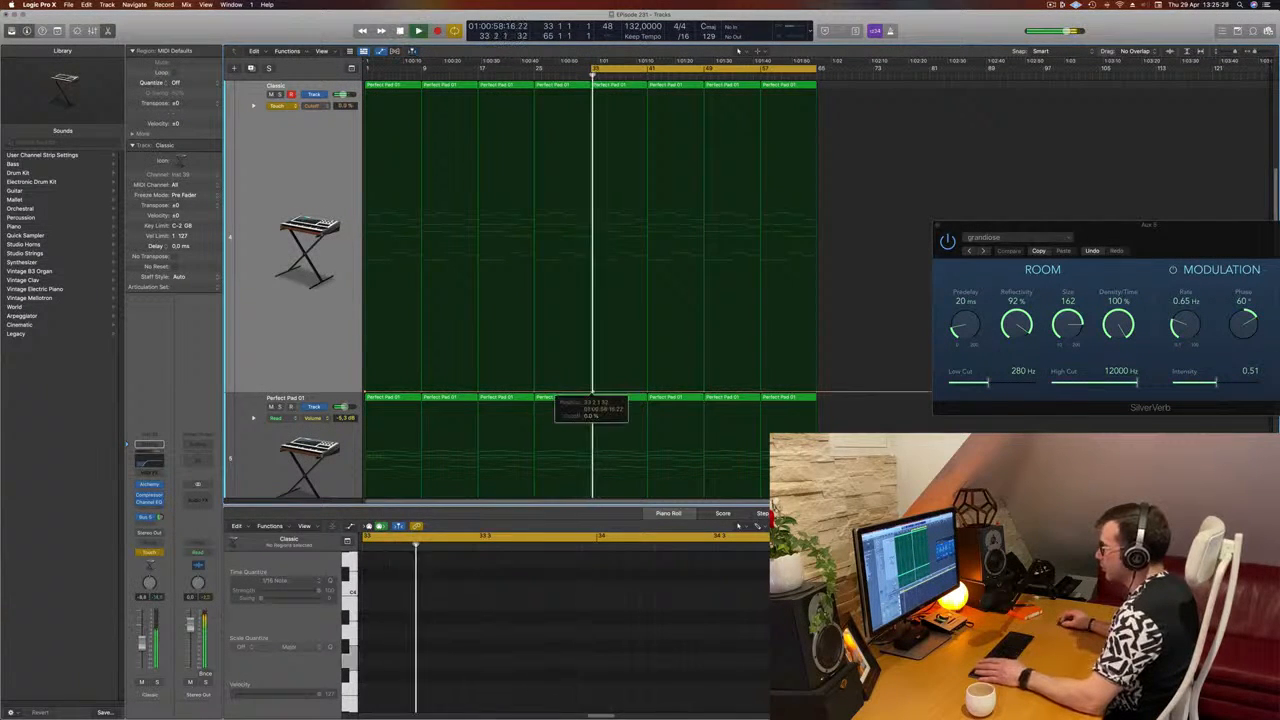
key(space)
key(space)
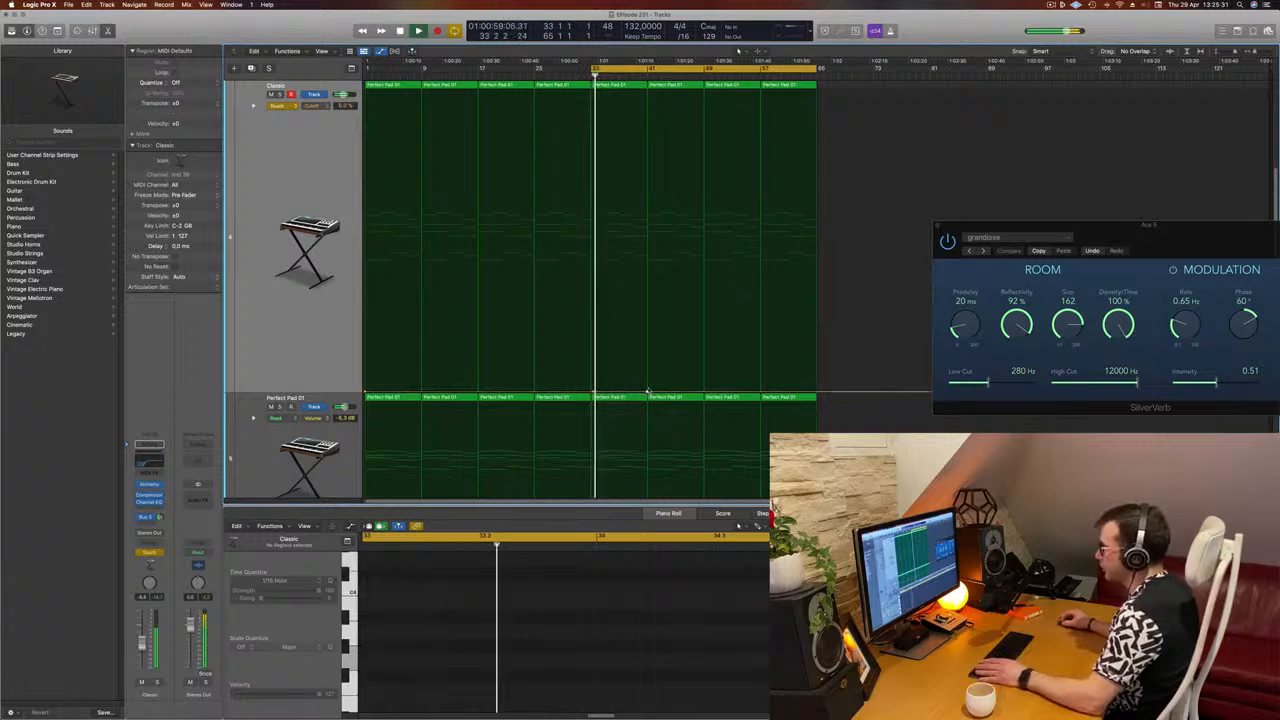
drag(648, 392, 648, 366)
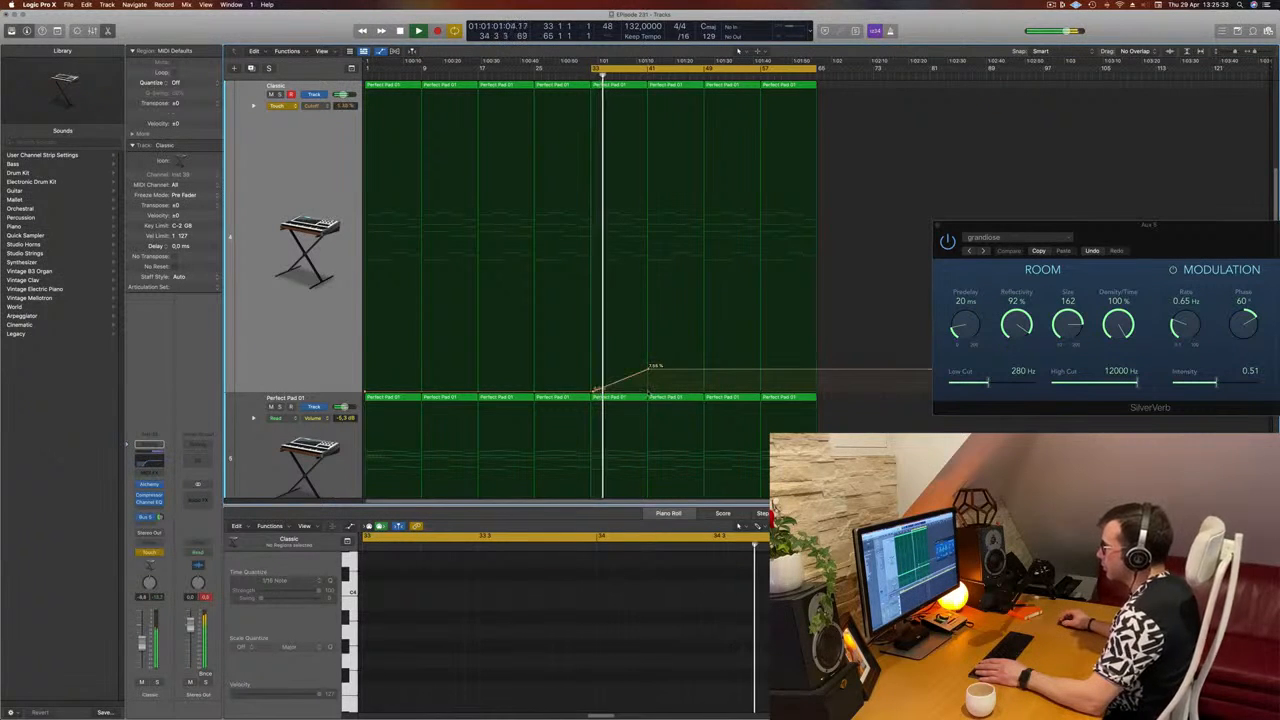
drag(648, 366, 648, 360)
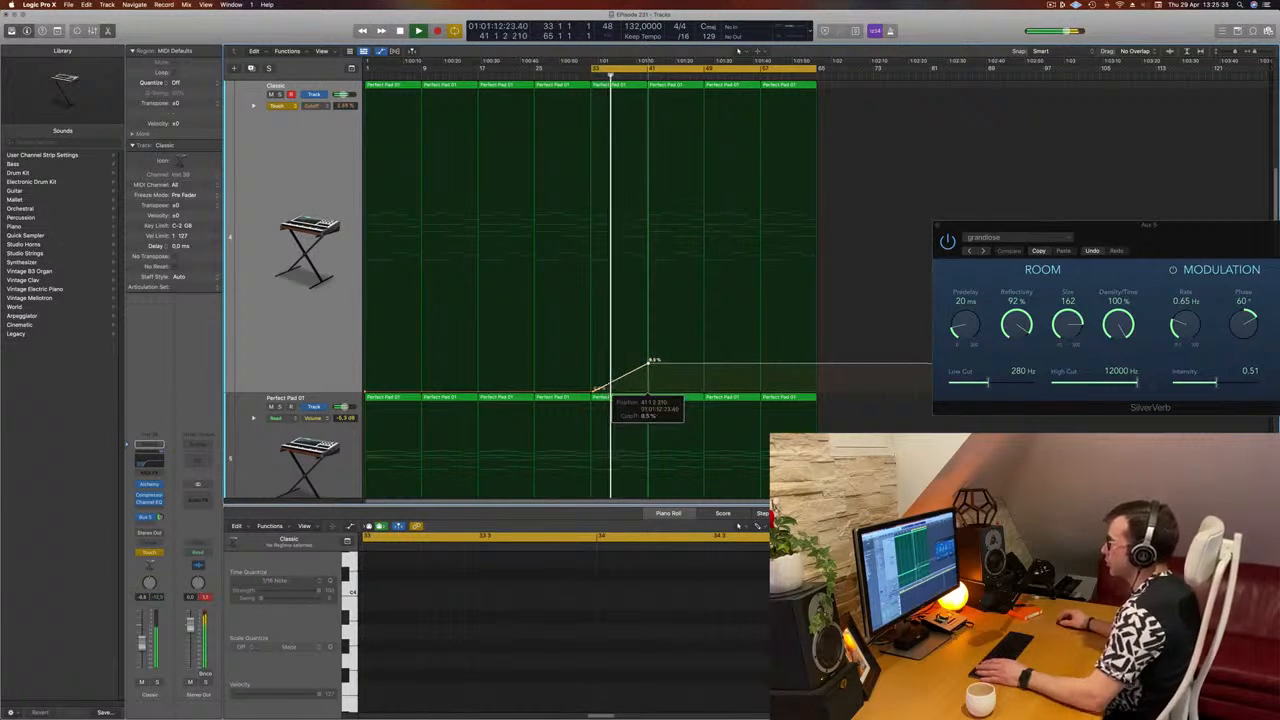
scroll(667, 354, down, 5)
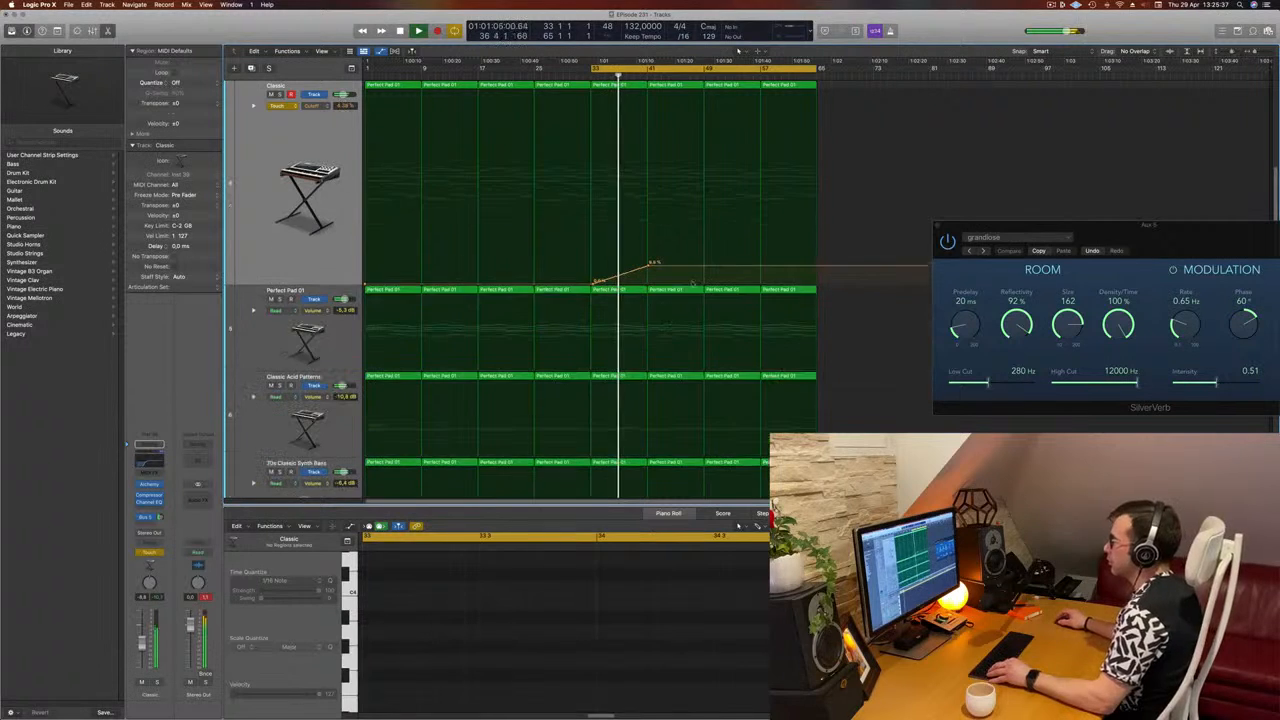
scroll(686, 278, up, 3)
scroll(685, 279, up, 2)
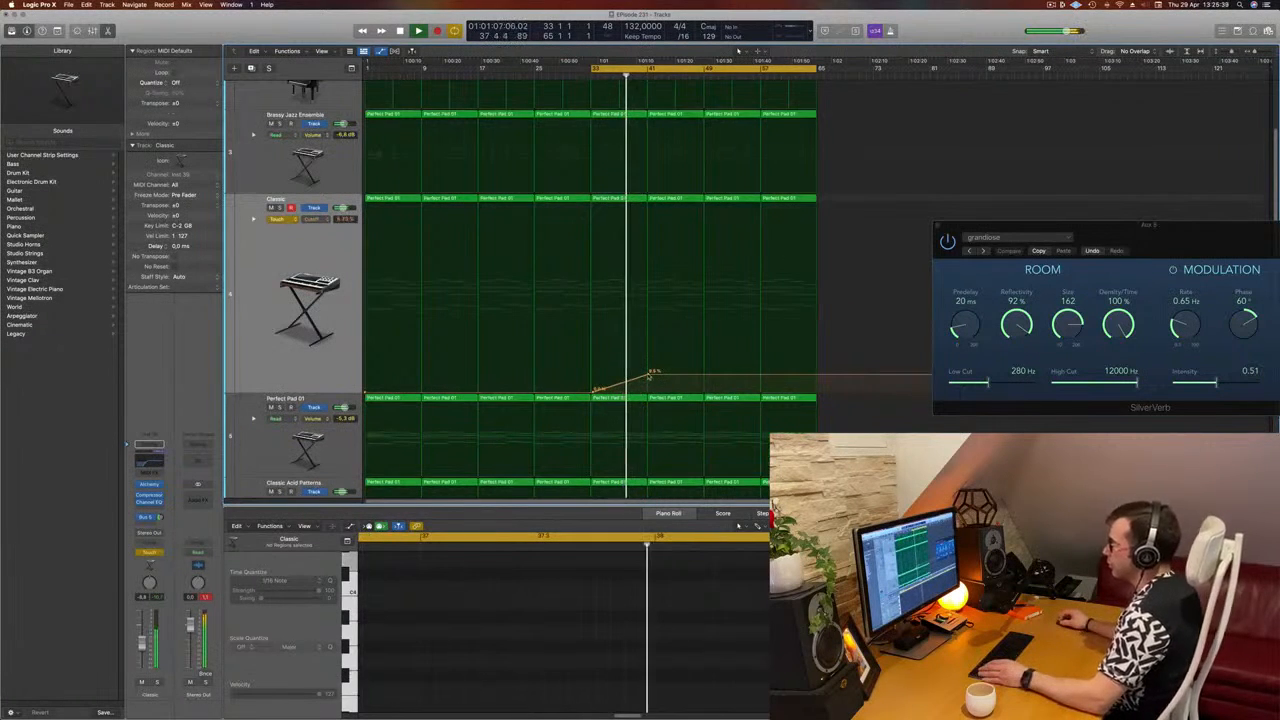
Step: Delete all Almost Piano Arpeggiation regions from bar 41 to the end of the arrangement
scroll(686, 316, up, 3)
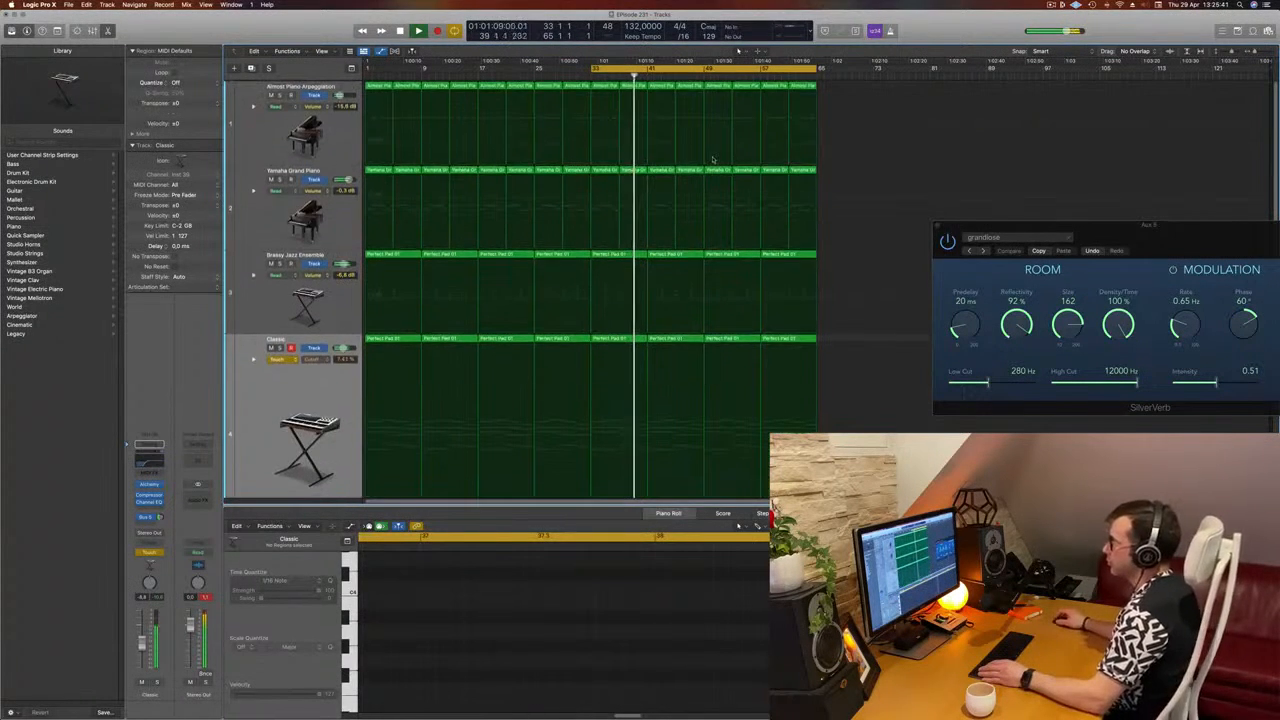
click(681, 85)
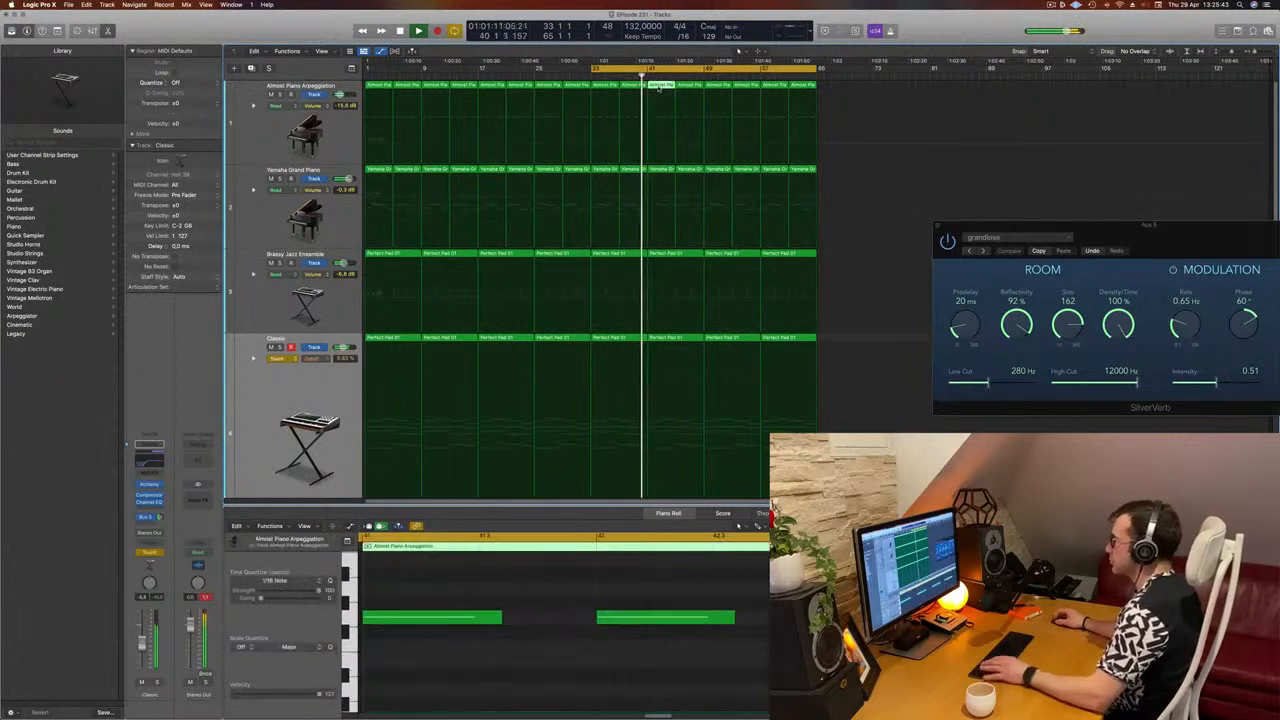
click(681, 86)
key(Delete)
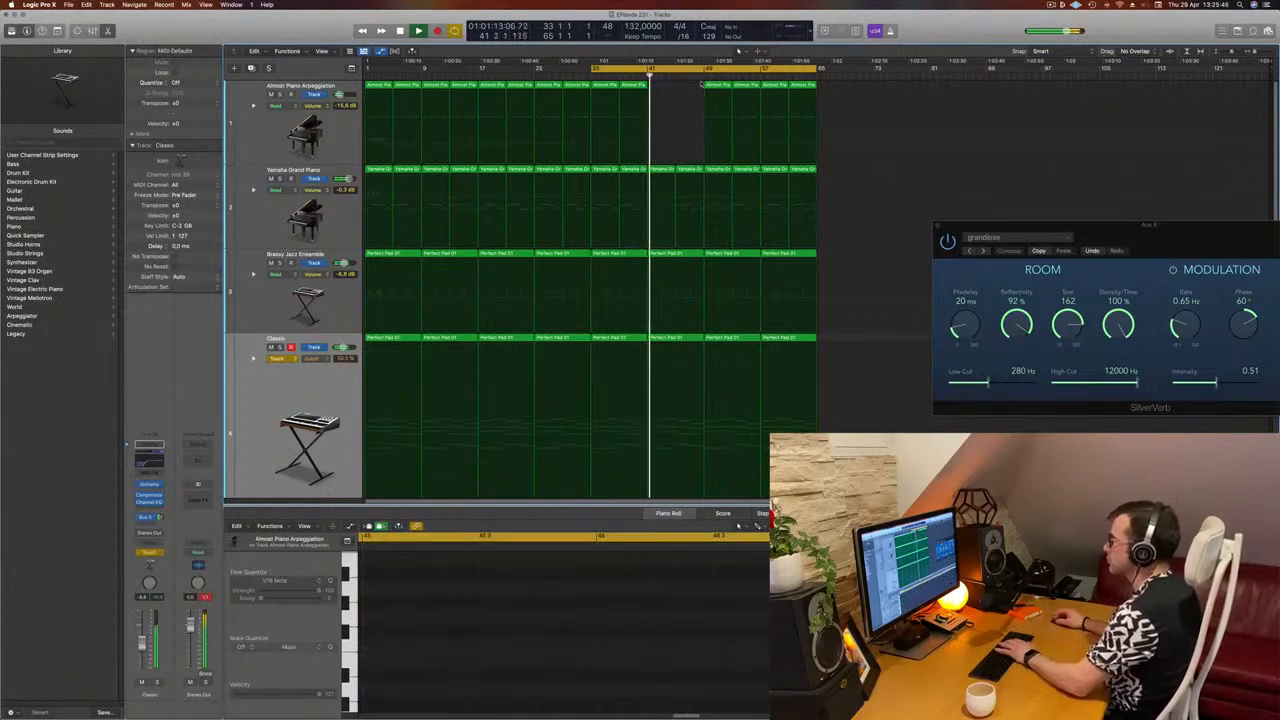
click(708, 86)
key(Delete)
click(738, 87)
key(Delete)
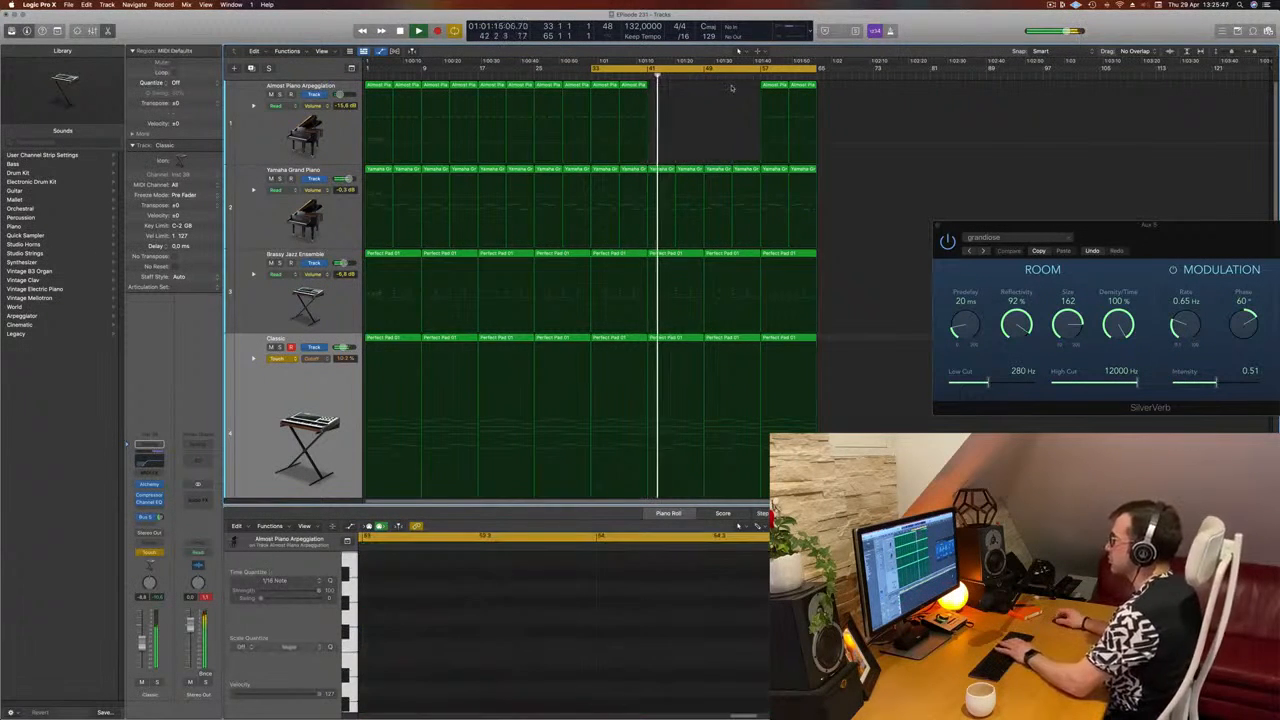
click(786, 87)
key(Delete)
Step: Set the Classic Acid Patterns track's automation mode to Touch, record a movement of Alchemy's Cutoff, and close the synth window
scroll(680, 236, down, 3)
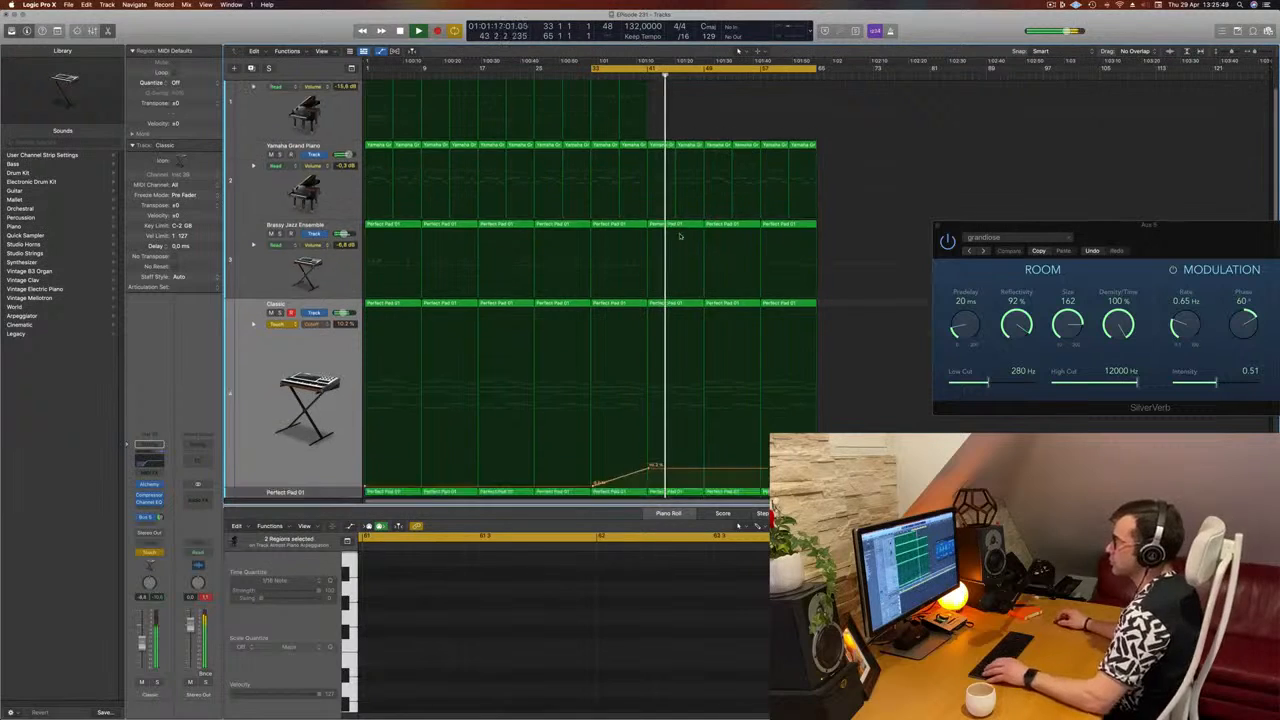
scroll(437, 352, down, 5)
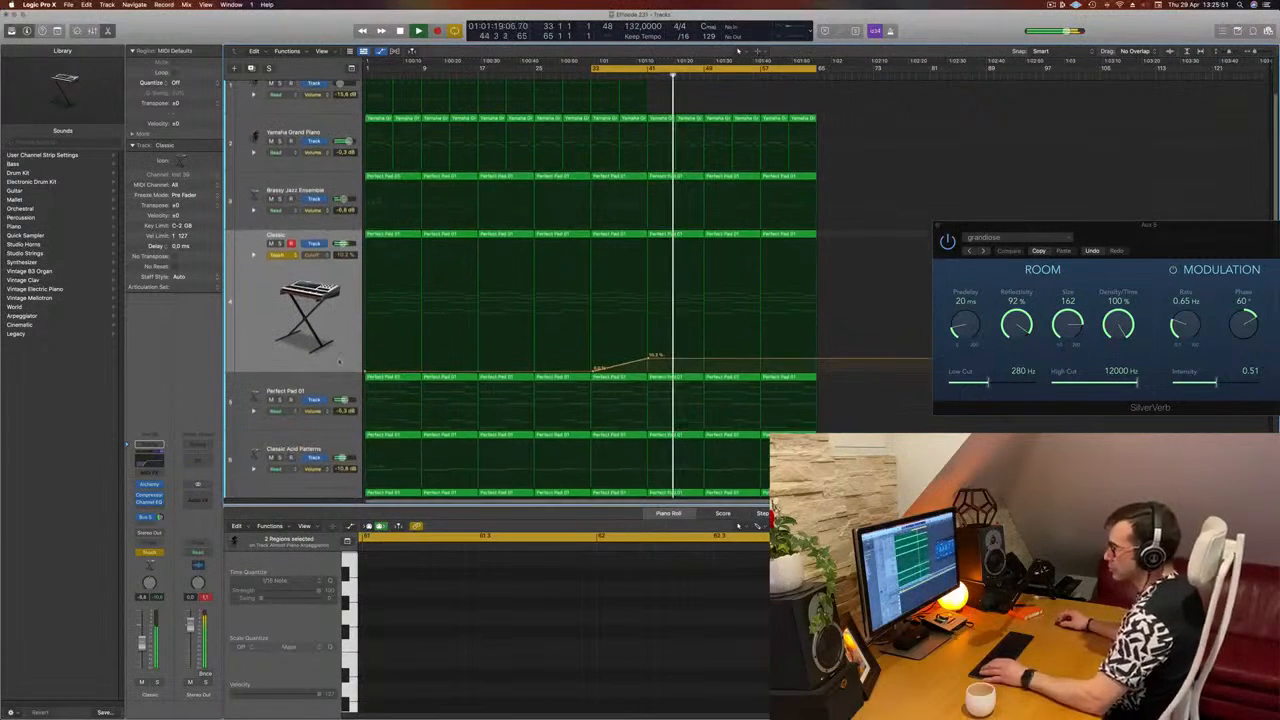
scroll(333, 395, down, 2)
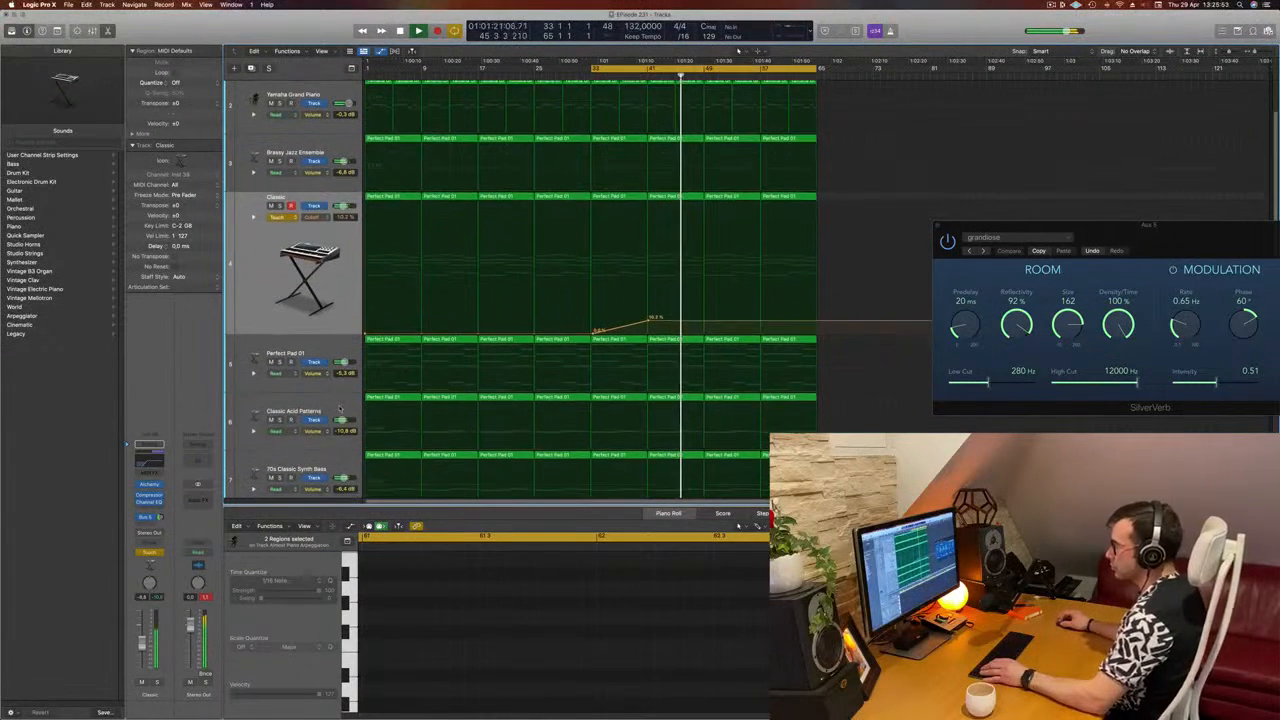
click(320, 412)
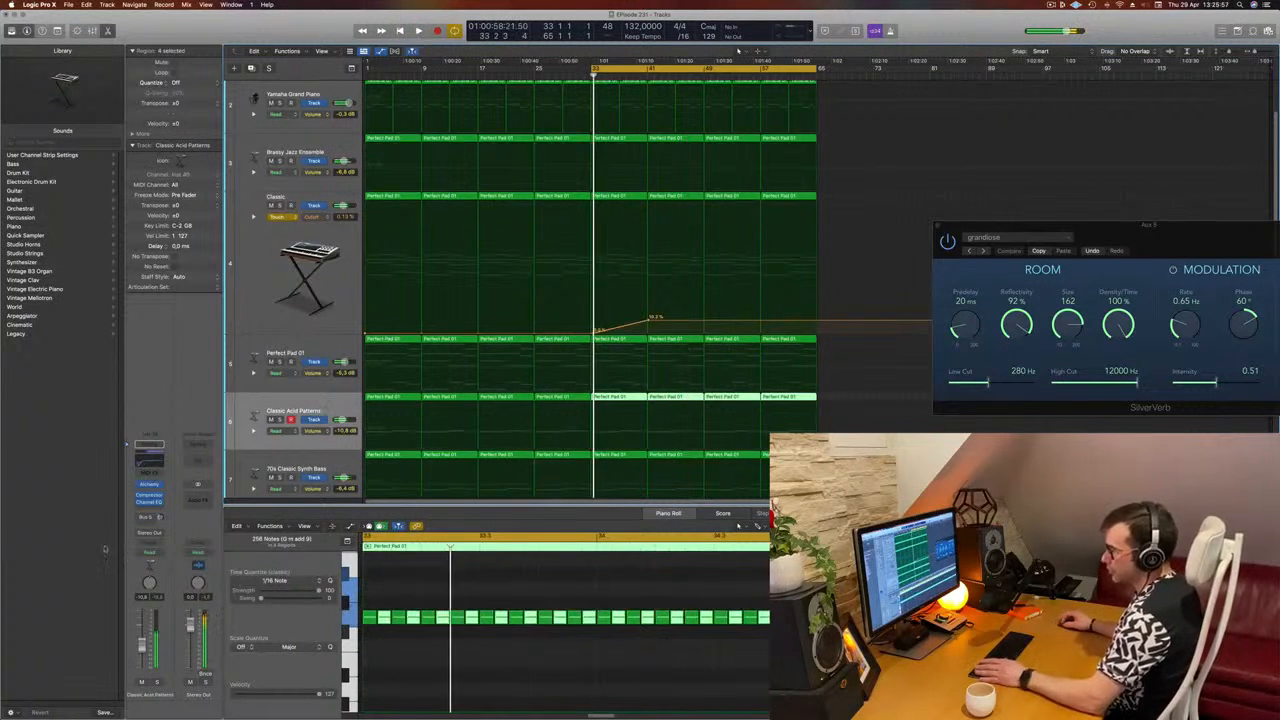
click(149, 552)
click(147, 561)
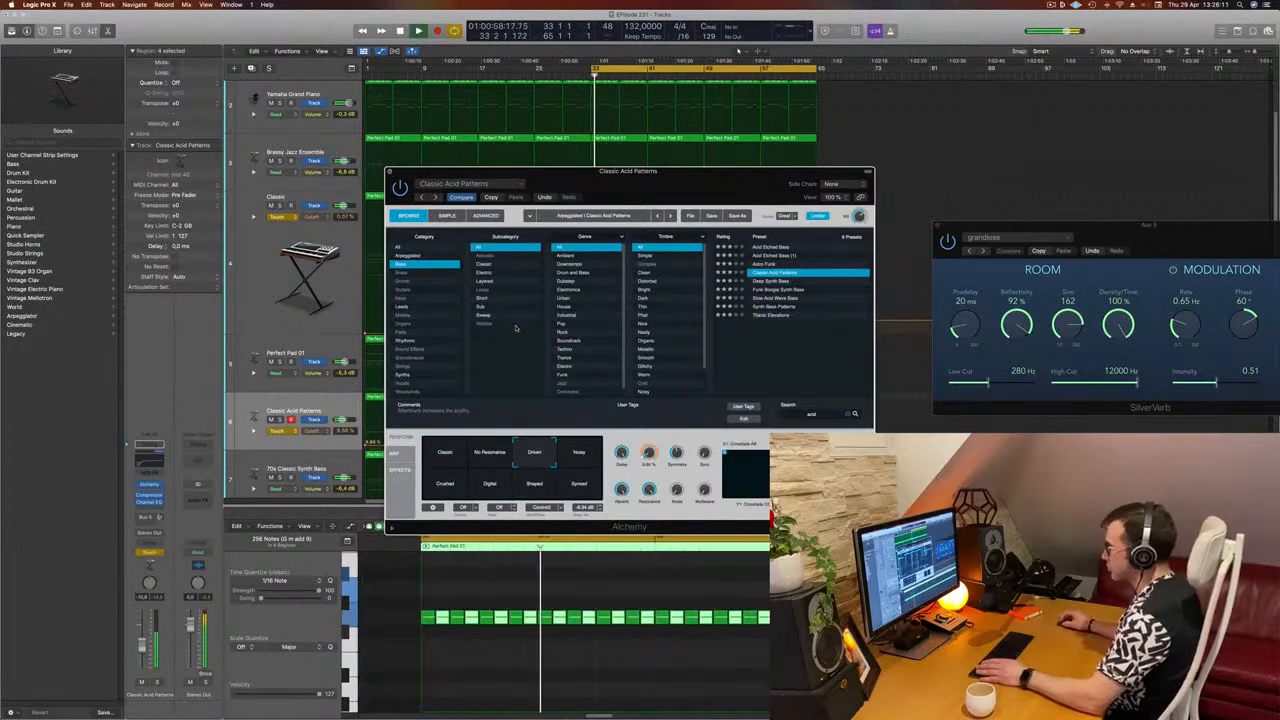
key(super+w)
Step: Shape the Classic Acid Patterns Cutoff curve to rise from bar 33 and drop to about 12% at bar 41
click(598, 445)
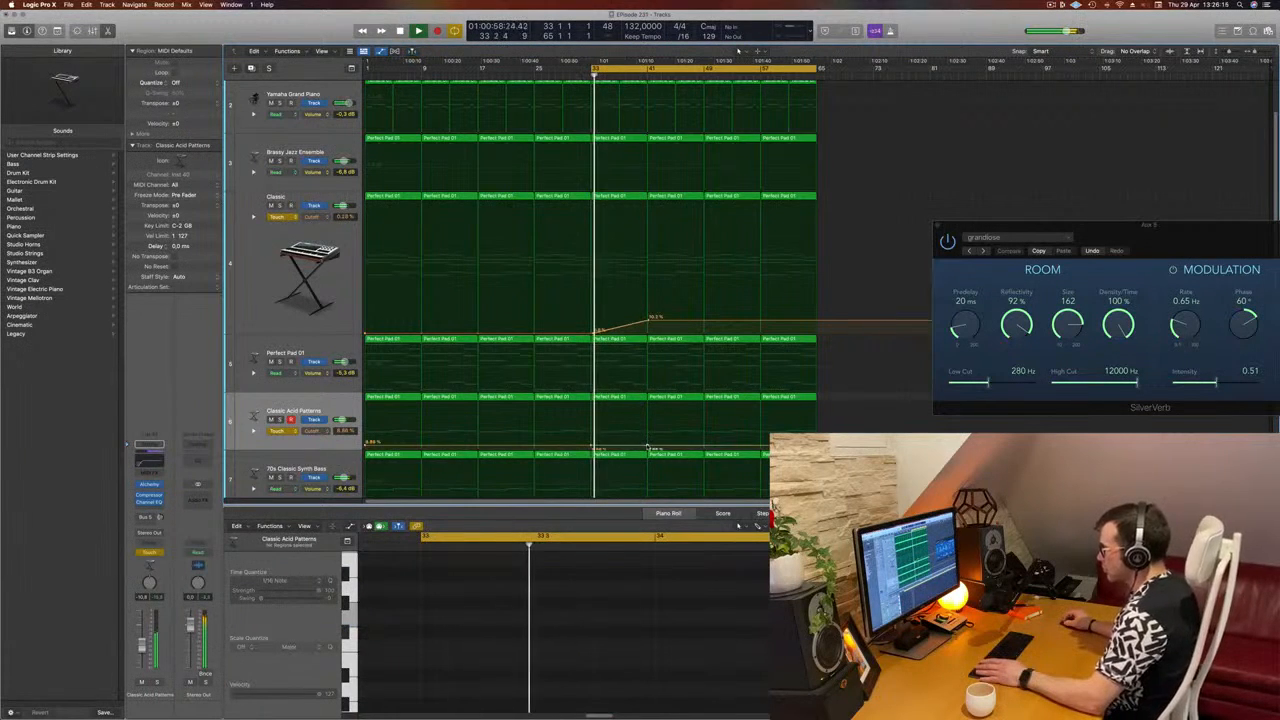
mouse_move(648, 447)
mouse_down()
mouse_move(652, 436)
mouse_move(621, 428)
mouse_move(649, 430)
mouse_move(648, 445)
mouse_up()
click(648, 432)
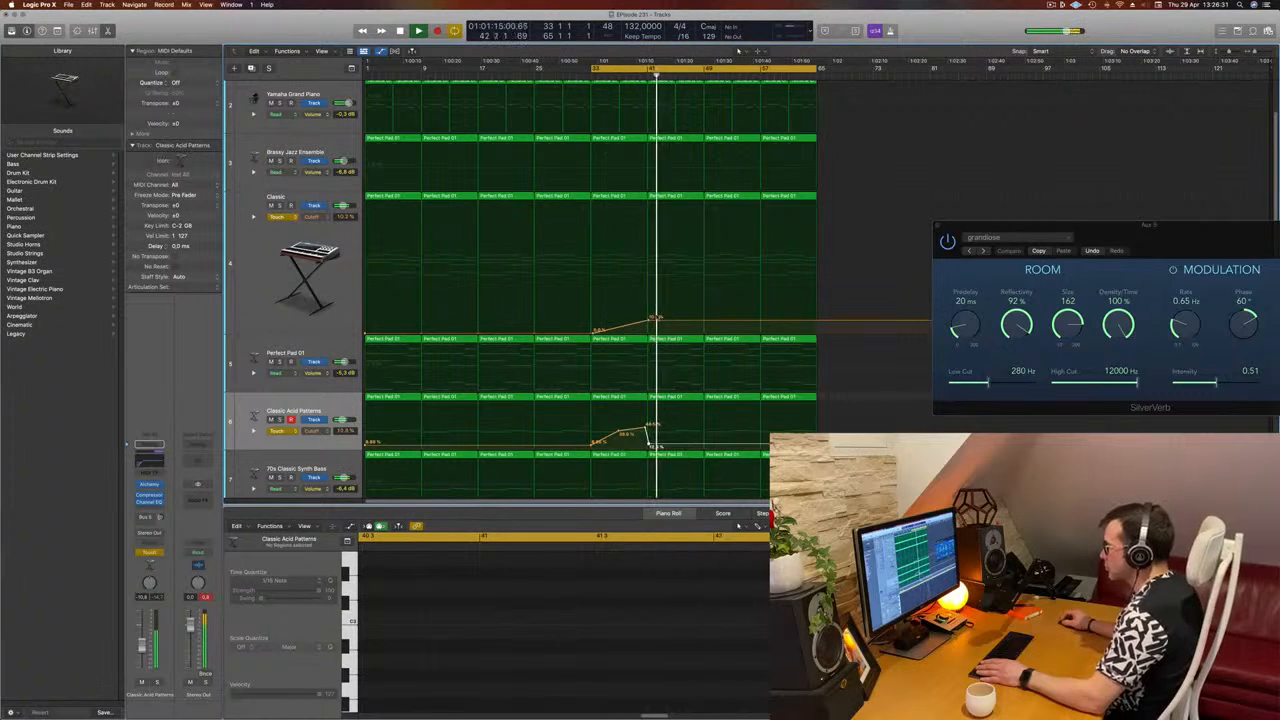
Step: Add Cutoff points at bar 49, lowering Classic to about 4% and raising Classic Acid Patterns to about 49%
click(704, 325)
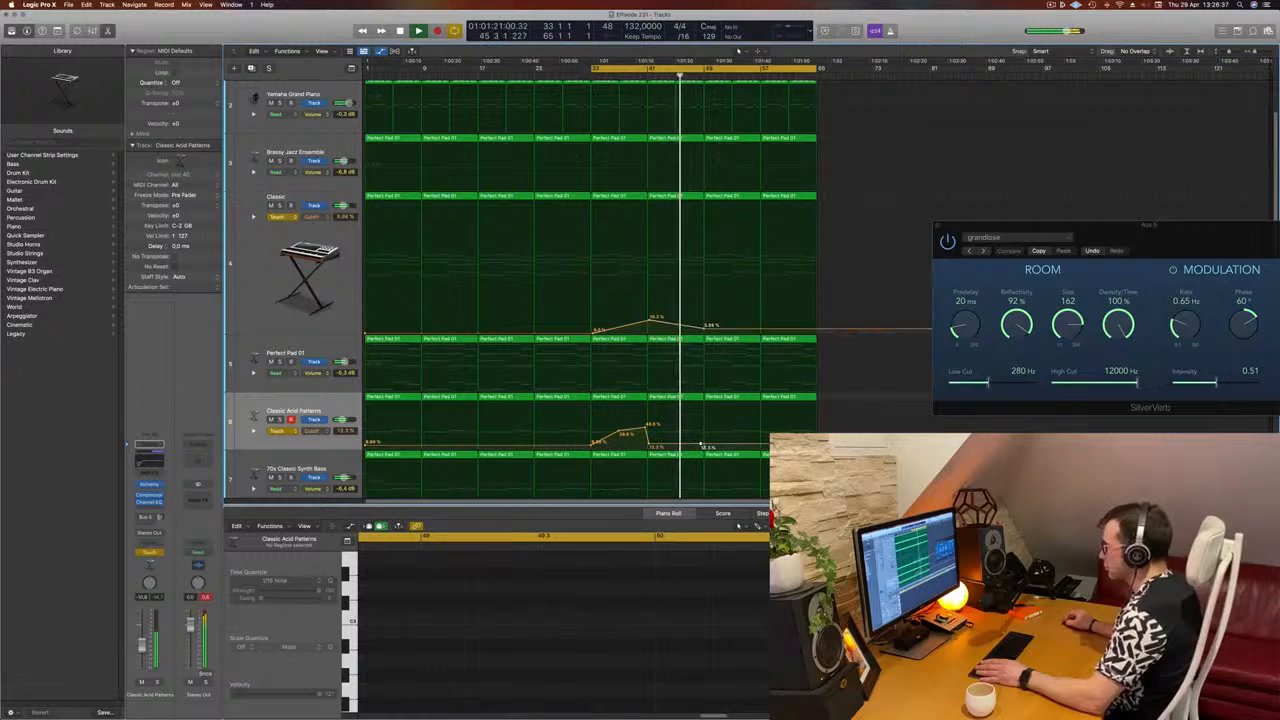
click(703, 425)
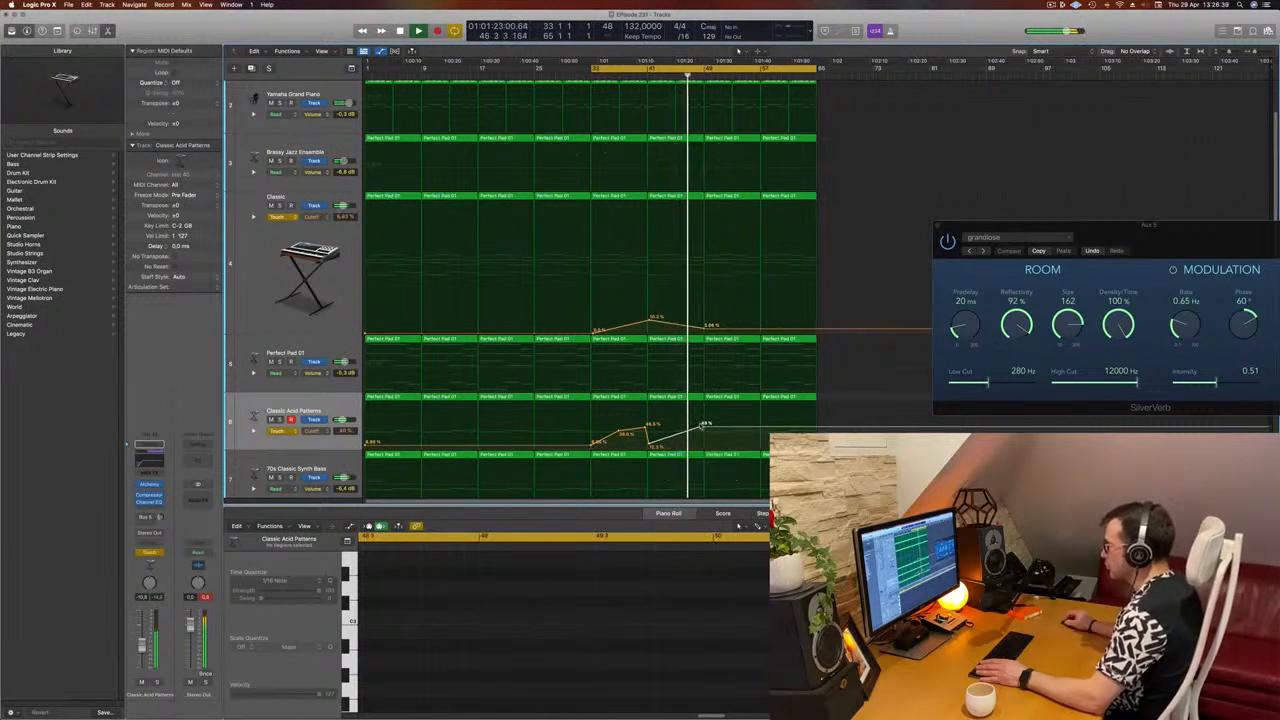
drag(701, 427, 704, 427)
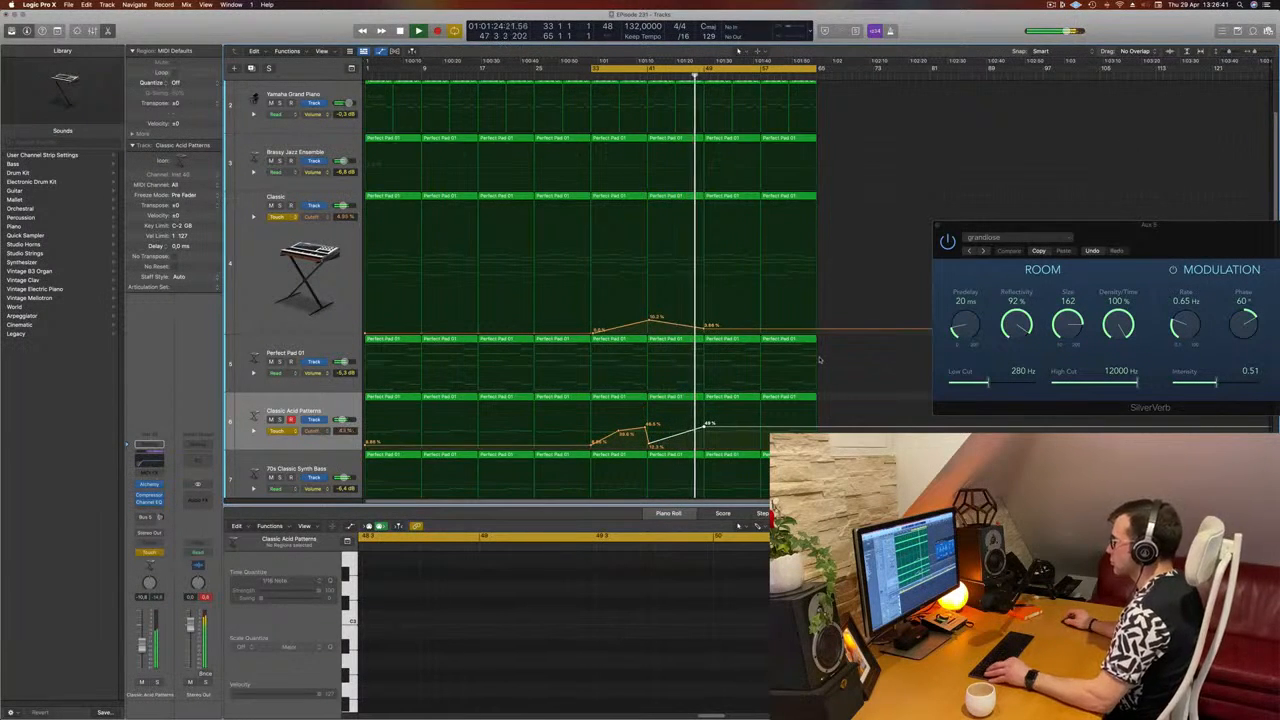
scroll(830, 352, up, 1)
scroll(828, 346, down, 3)
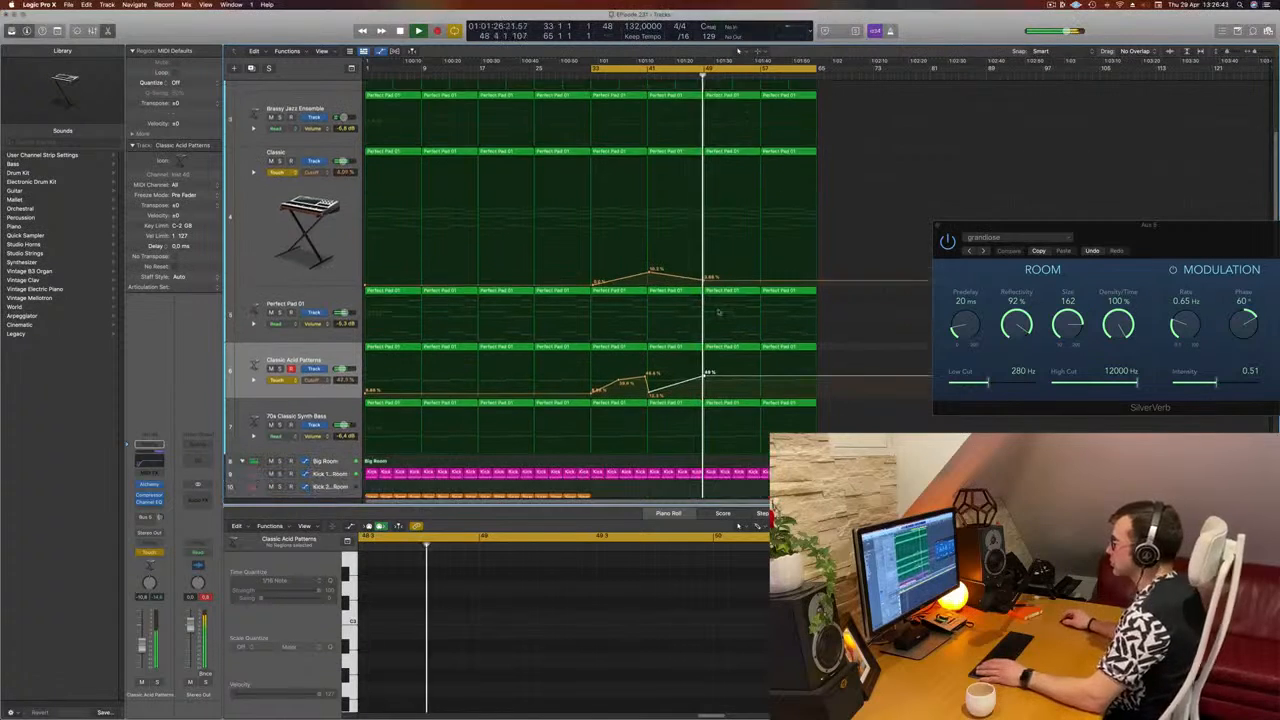
Step: Delete the Kick 1 and 70s Classic Synth Bass regions from bar 49 to the end of the arrangement
click(751, 462)
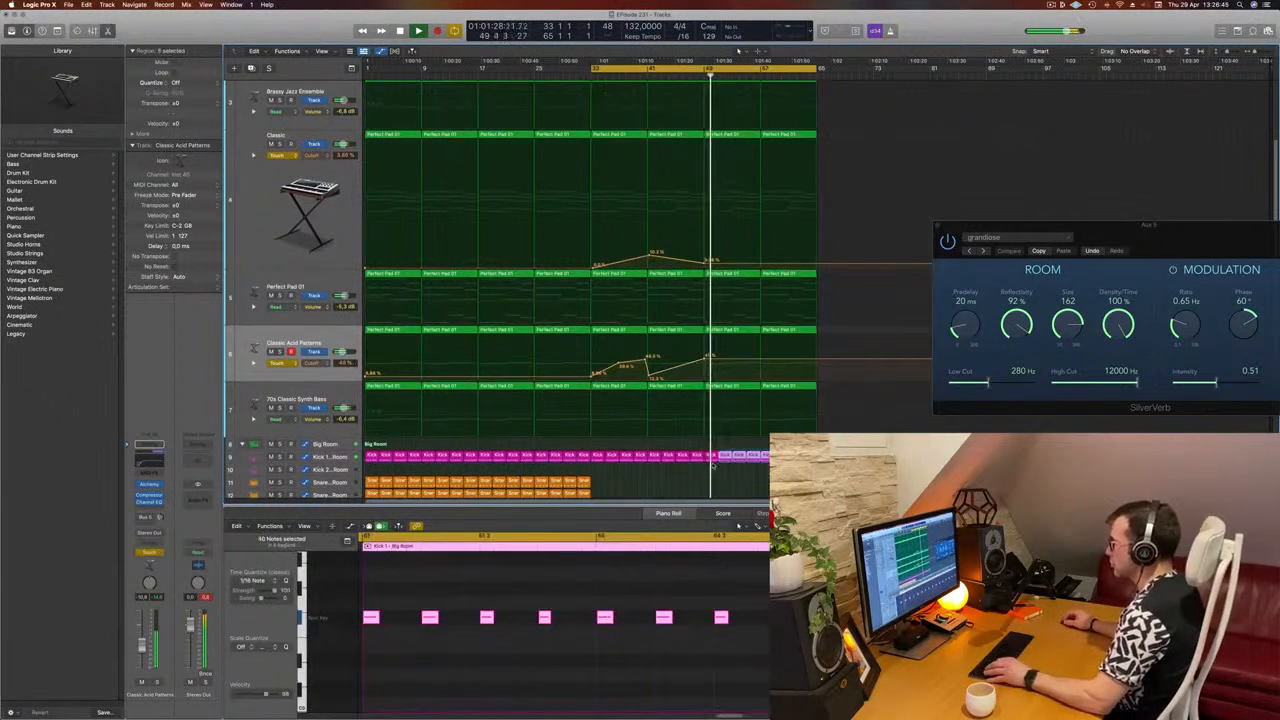
key(Delete)
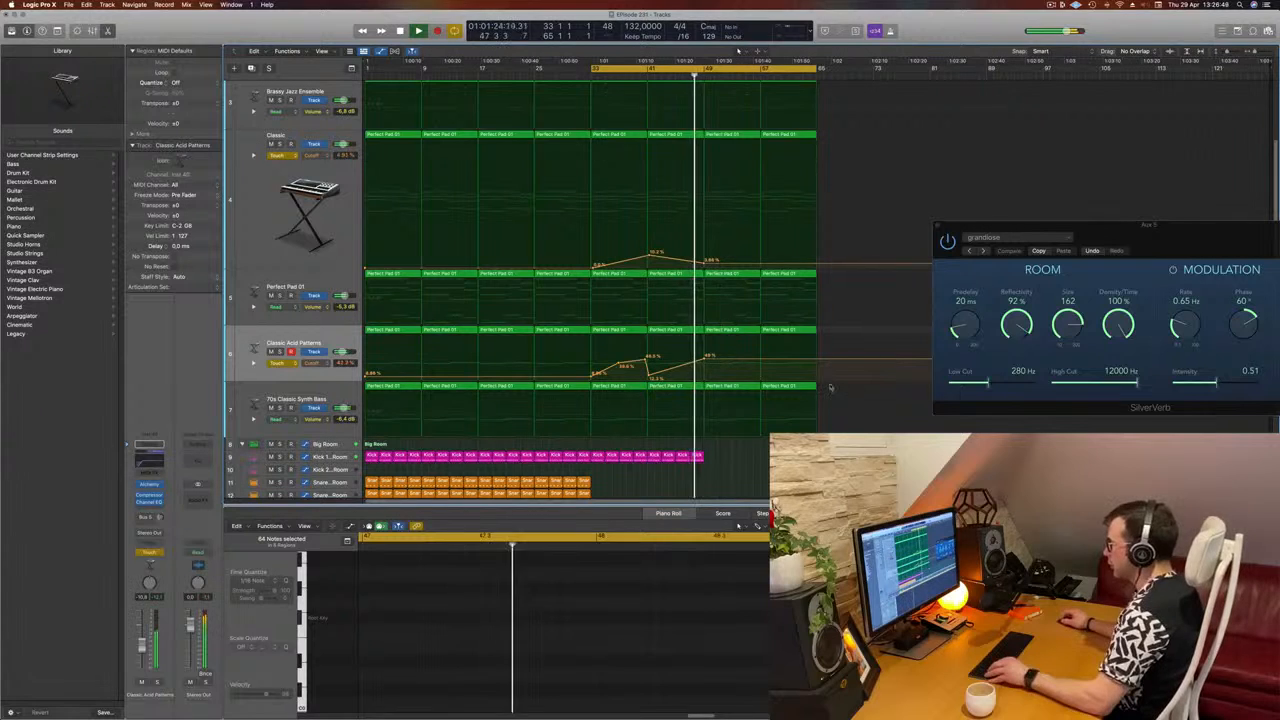
click(742, 387)
key(Delete)
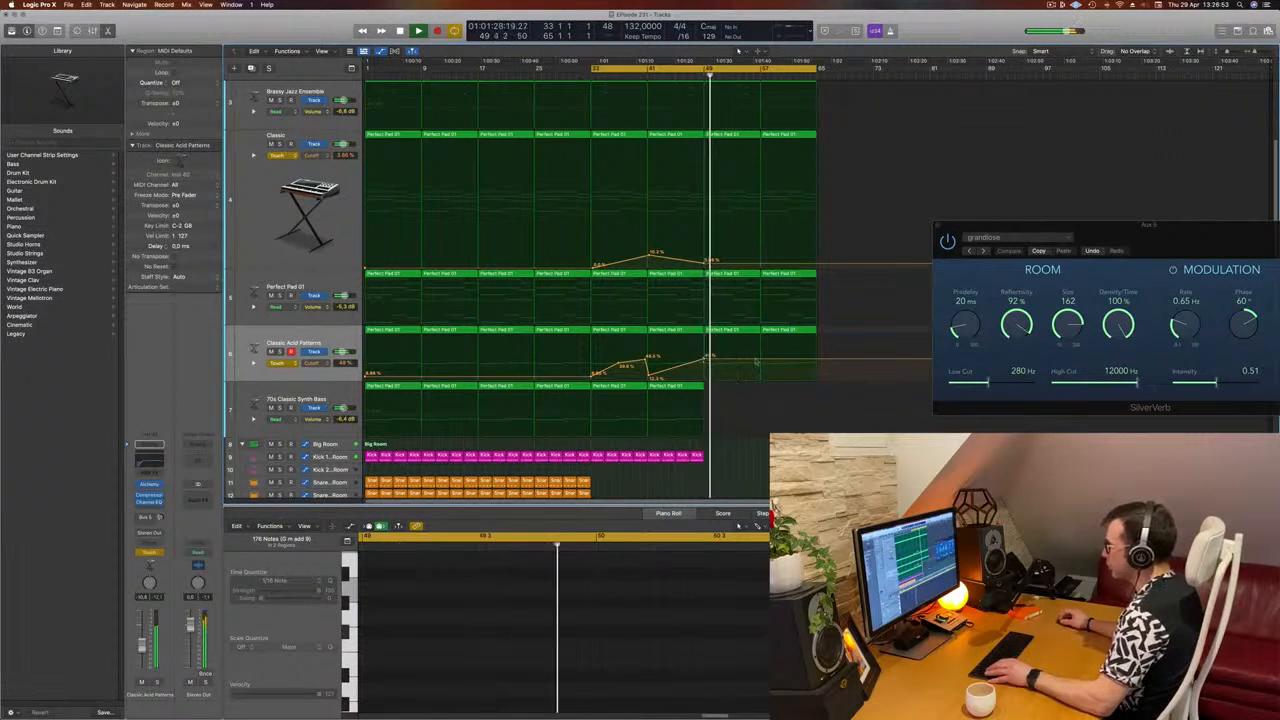
Step: Add Cutoff points at bar 57 that bring both Classic Acid Patterns and Classic down to 0%
drag(762, 359, 766, 378)
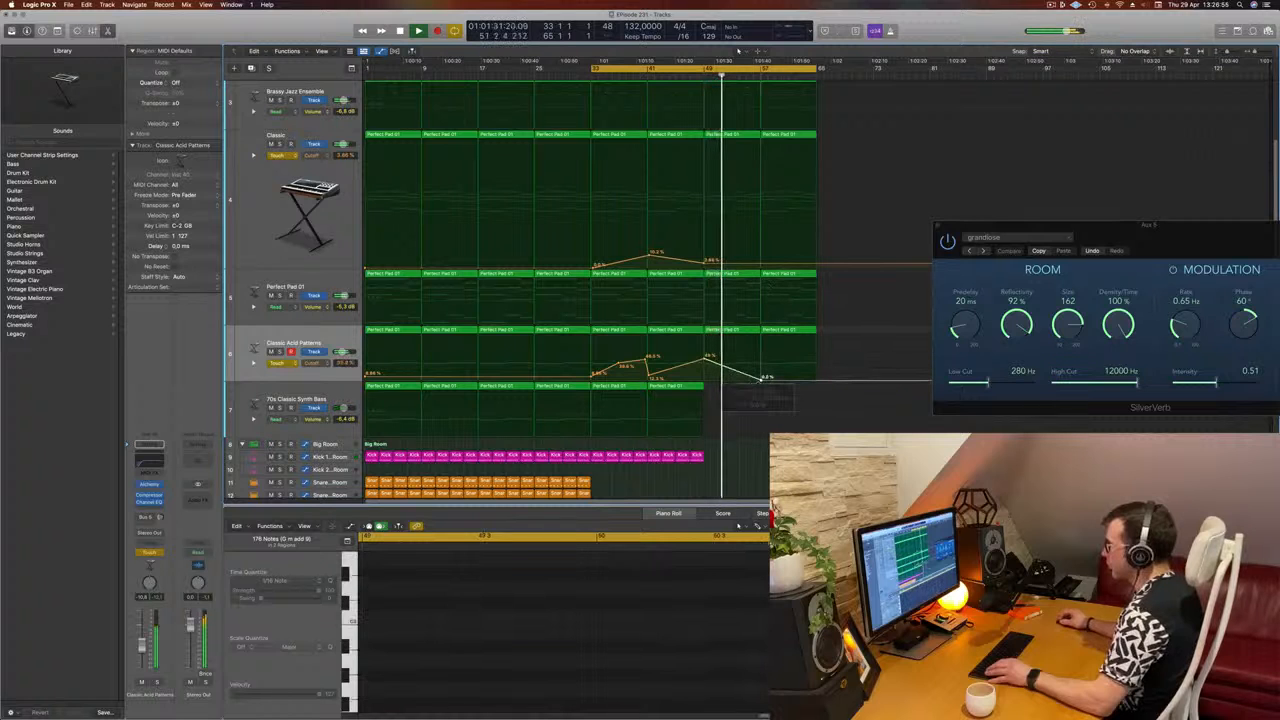
double_click(759, 271)
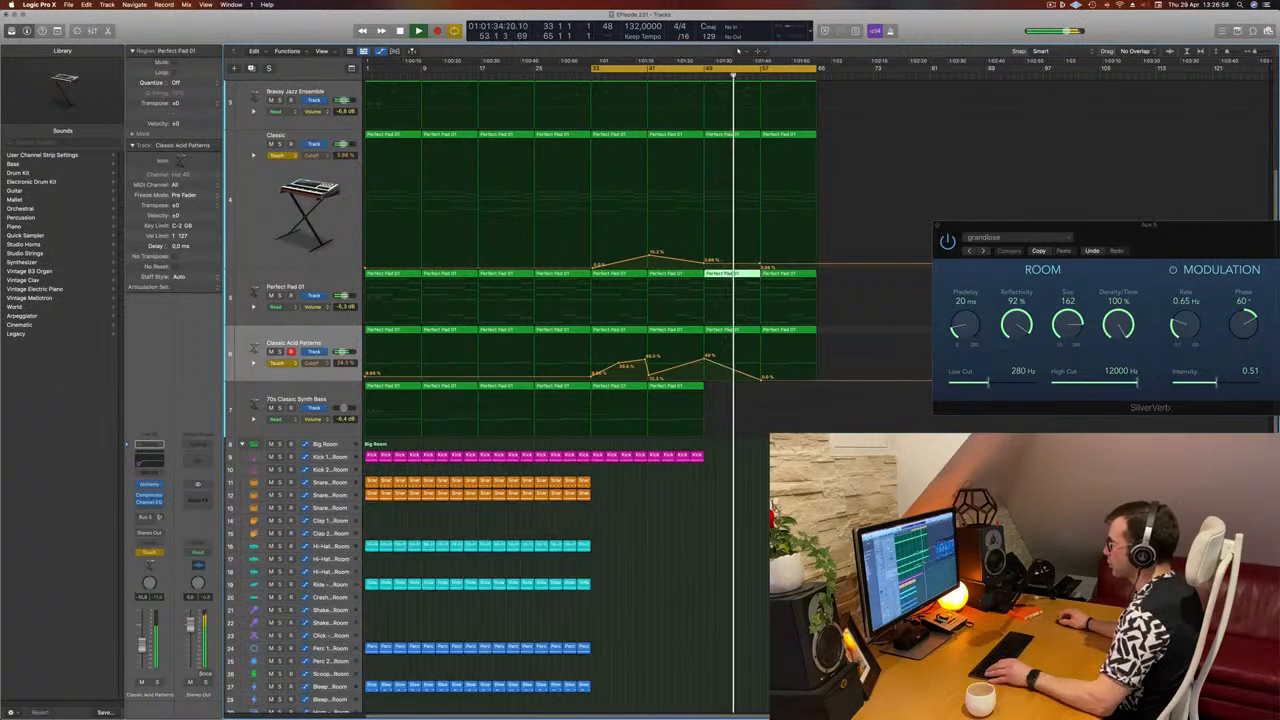
scroll(785, 200, up, 3)
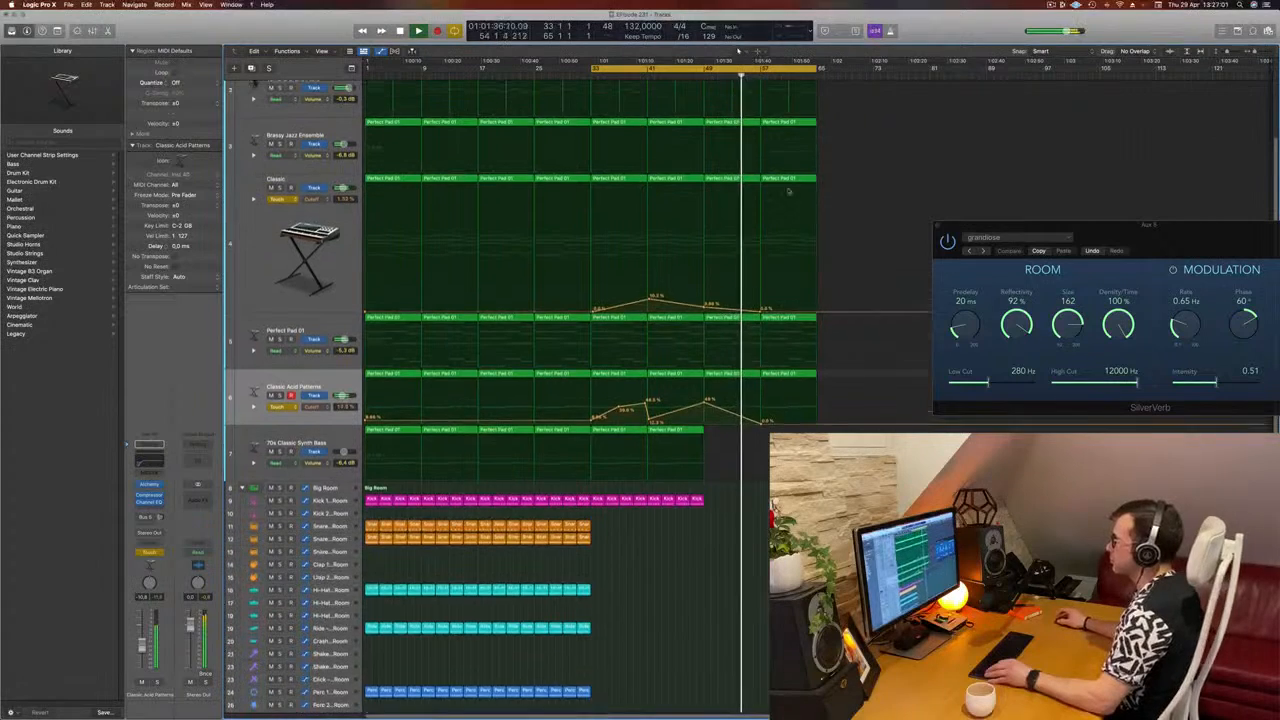
Step: Delete the Brassy Jazz Ensemble regions from bar 49 to the end of the arrangement
scroll(789, 191, up, 2)
click(766, 147)
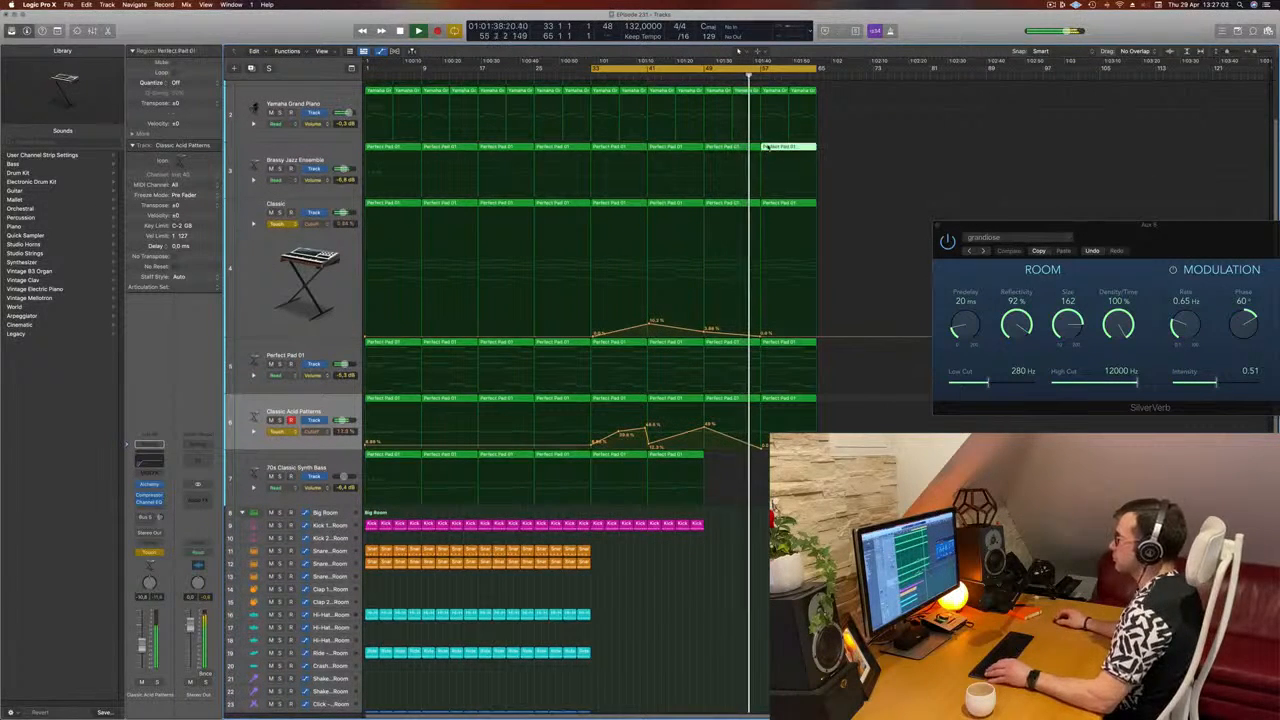
key(Delete)
Step: Add a Cutoff point at bar 65 on the Classic track, raising the curve to about 14%
scroll(748, 163, up, 2)
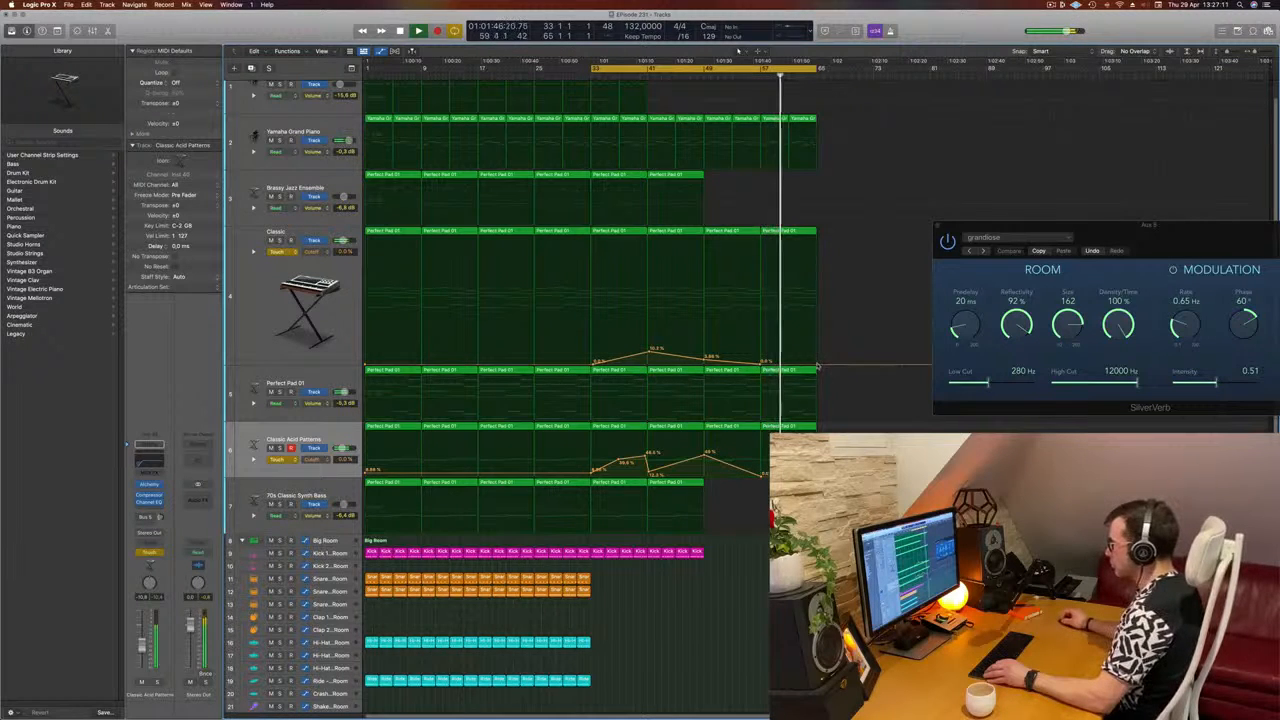
drag(817, 365, 817, 347)
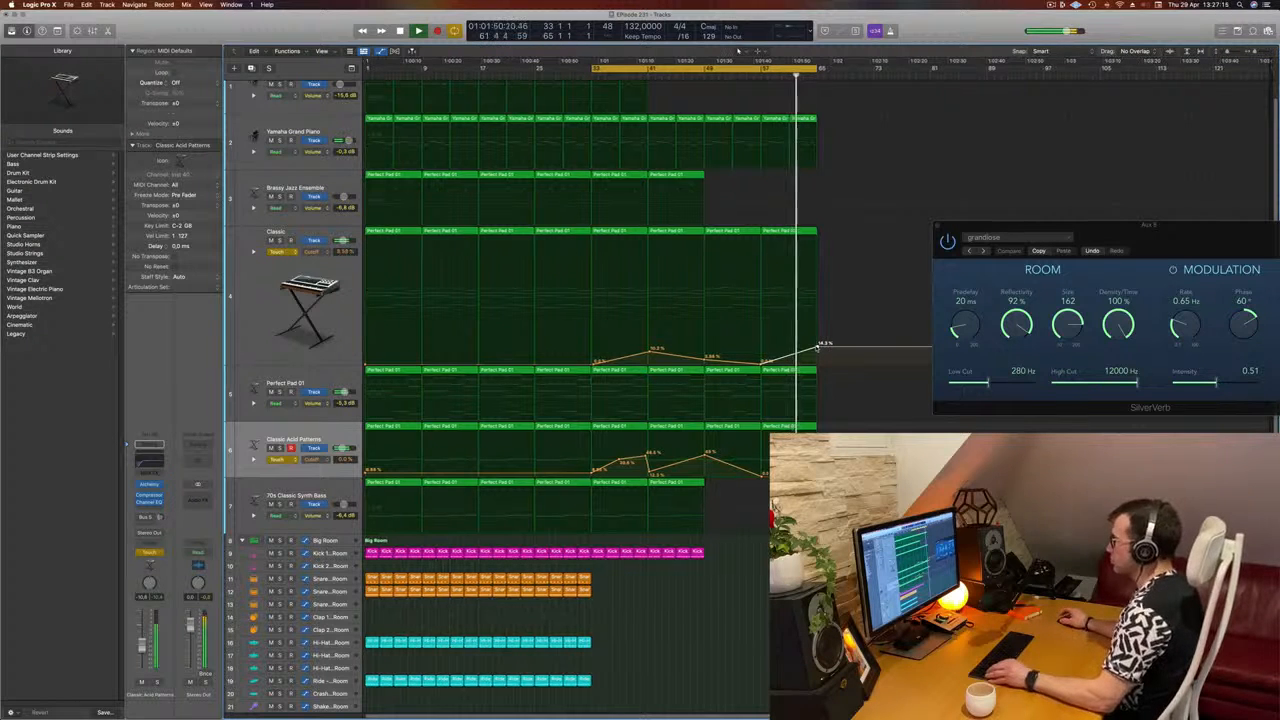